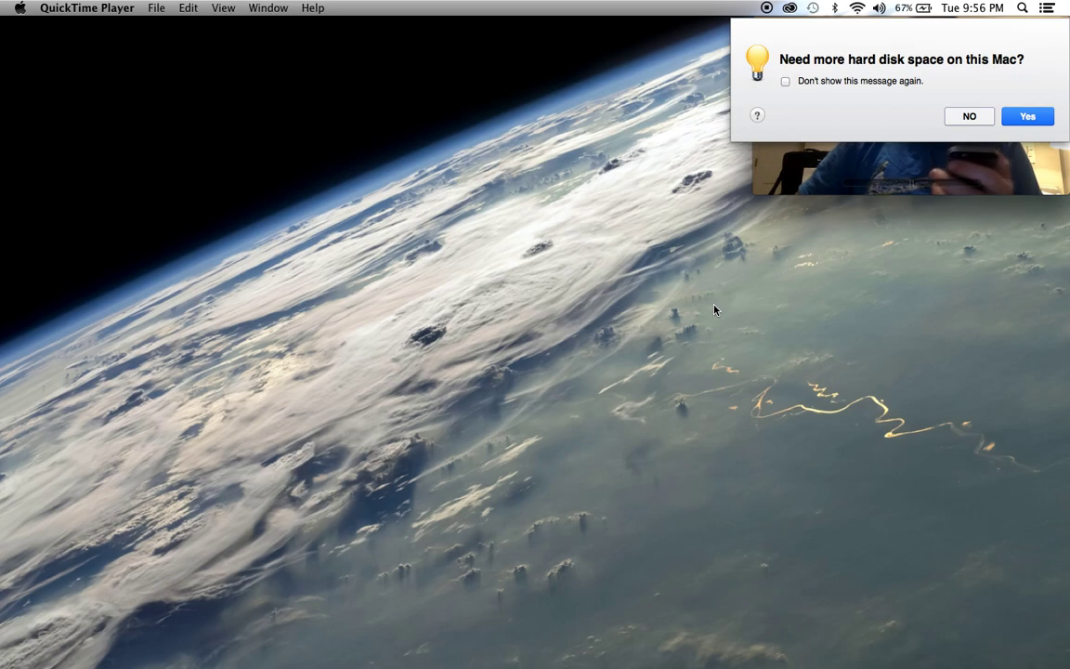
Step: Decline the offer for more hard disk space and switch to Photoshop
{"action": "left_click", "coordinate": [966, 116]}
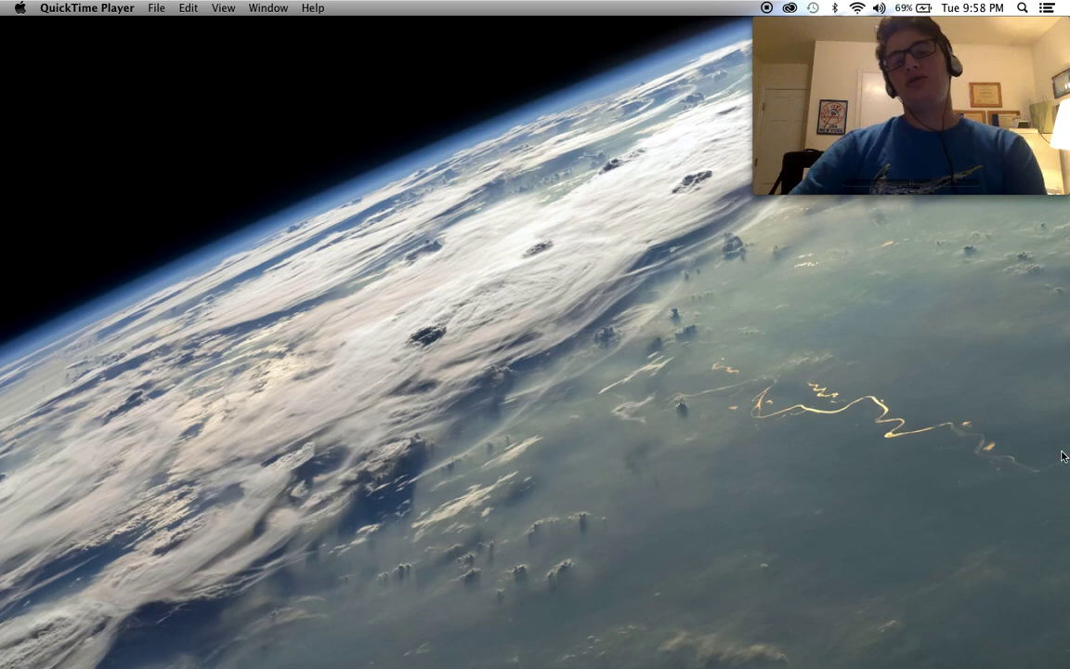
{"action": "mouse_move", "coordinate": [963, 641]}
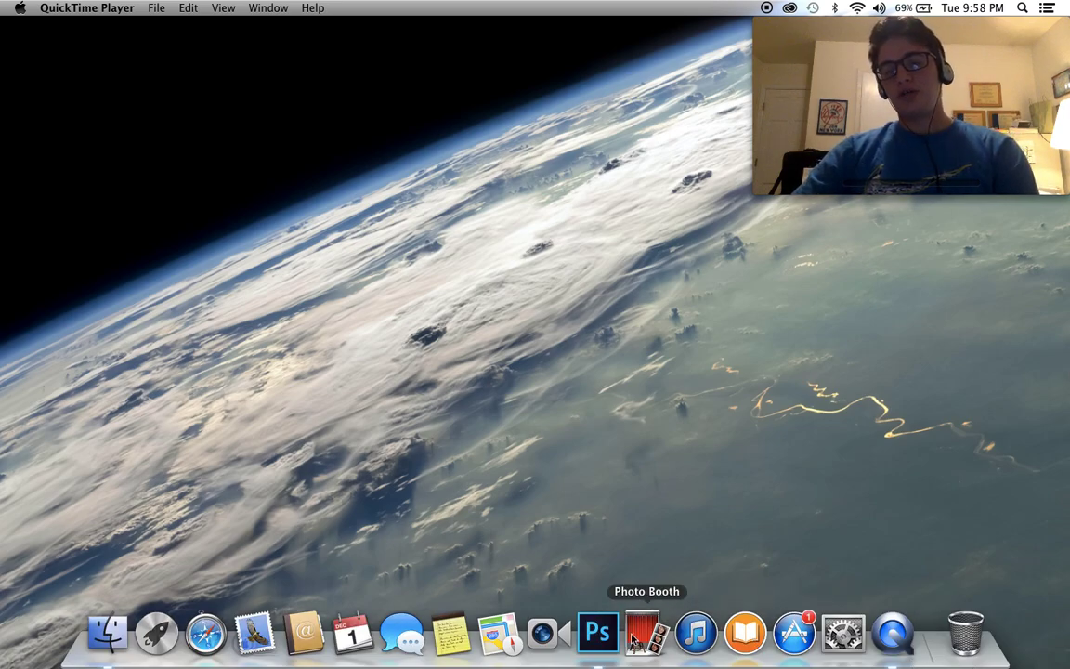
{"action": "left_click", "coordinate": [594, 633]}
{"action": "left_click_drag", "start_coordinate": [949, 28], "coordinate": [950, 95]}
{"action": "left_click", "coordinate": [950, 66]}
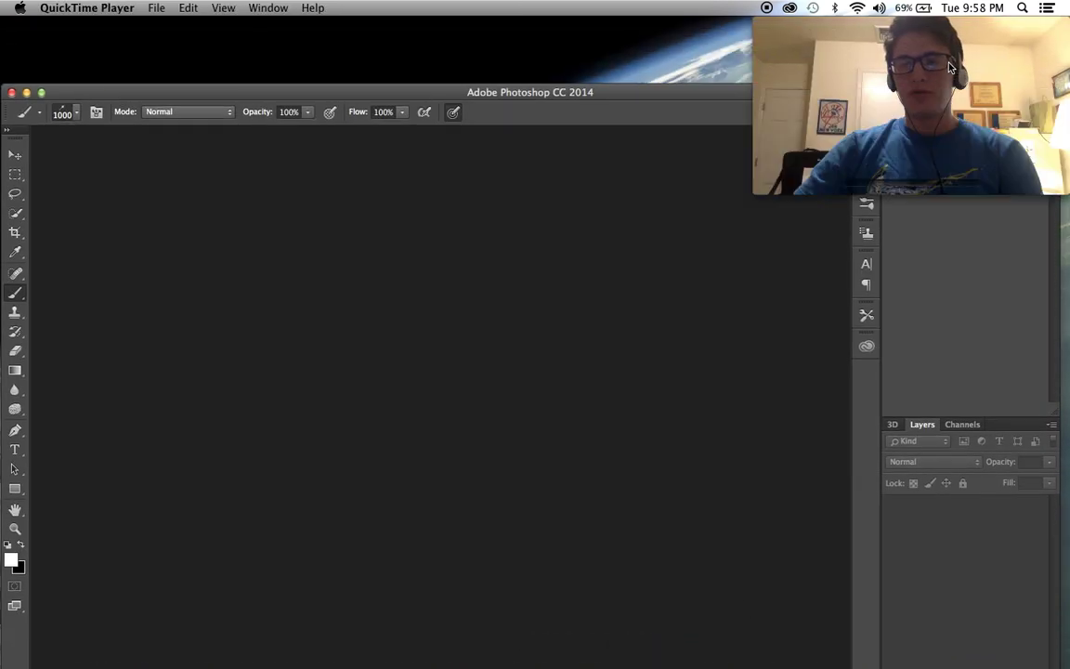
Step: Set the QuickTime video window to float on top and move the Photoshop window up so it fits the display
{"action": "left_click", "coordinate": [221, 8]}
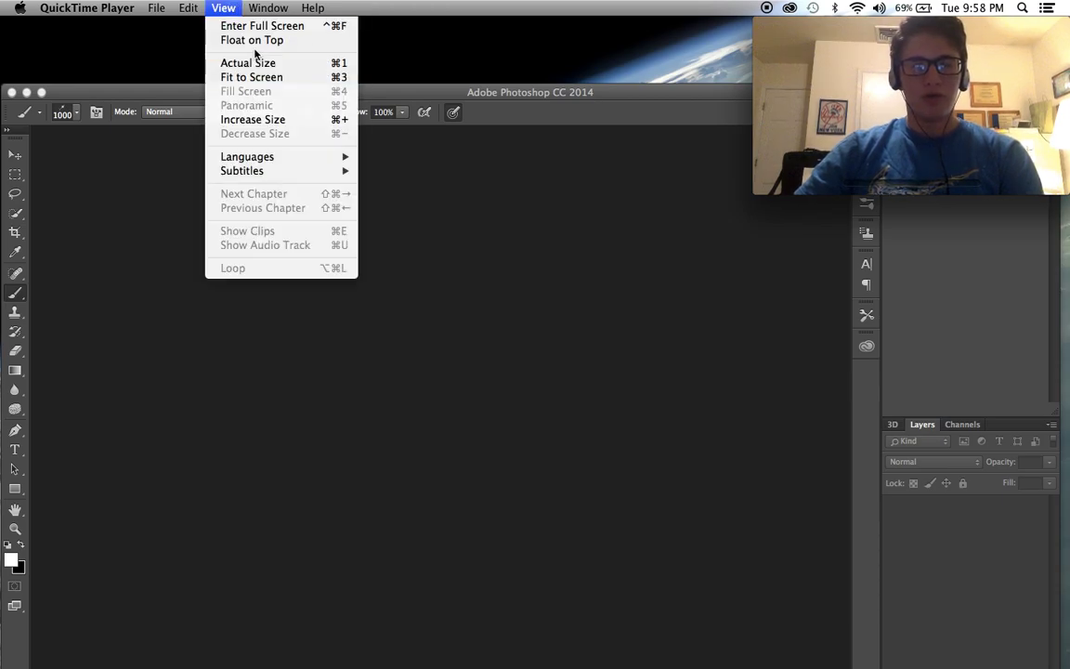
{"action": "left_click", "coordinate": [227, 40]}
{"action": "left_click_drag", "start_coordinate": [348, 90], "coordinate": [346, 40]}
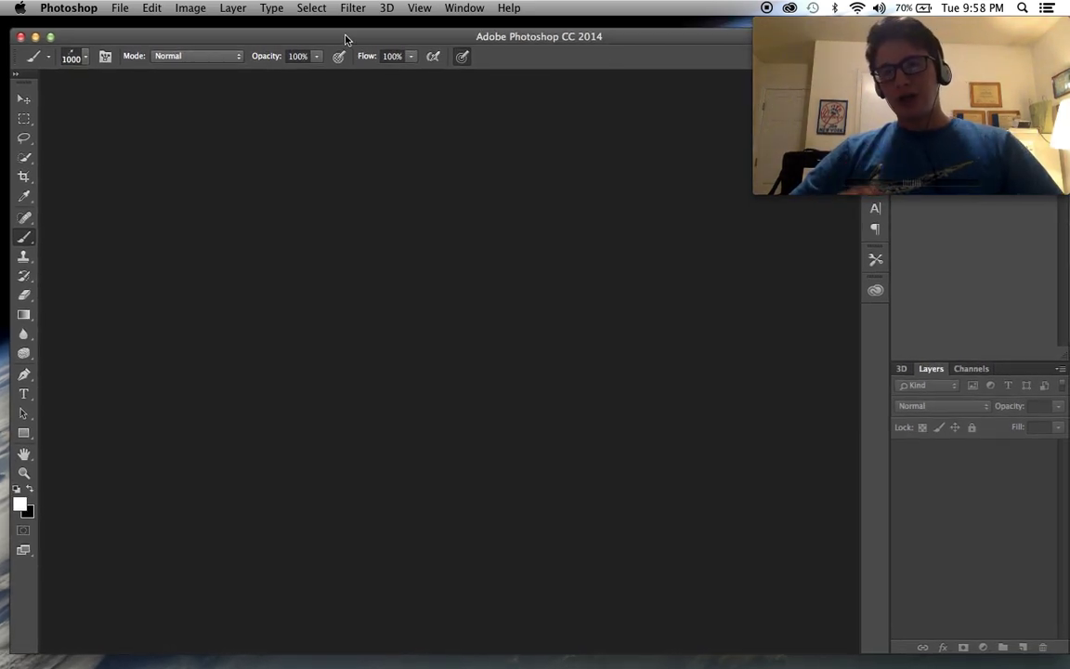
Step: Find 1000x67029.jpg among the green-tagged files in Finder and open it in Photoshop
{"action": "mouse_move", "coordinate": [96, 656]}
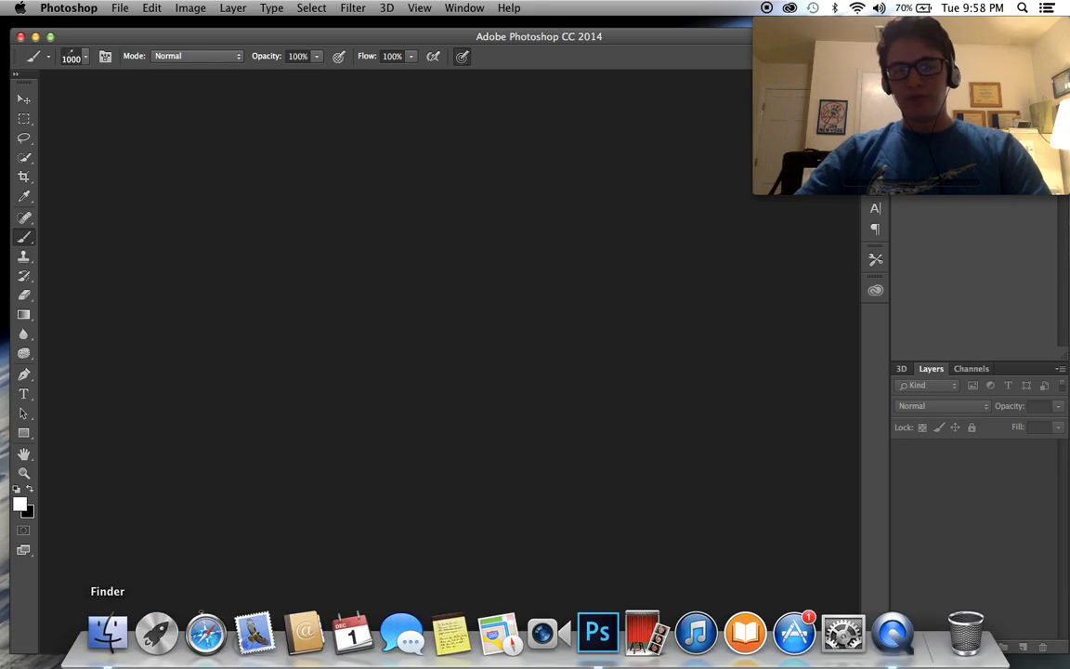
{"action": "left_click", "coordinate": [95, 656]}
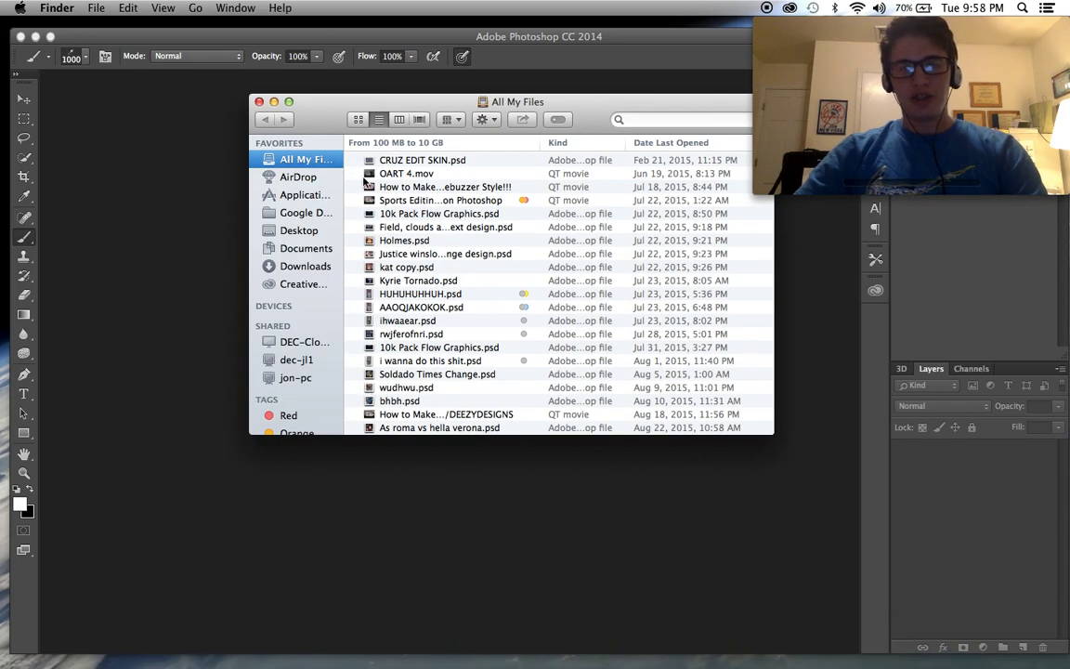
{"action": "left_click", "coordinate": [304, 262]}
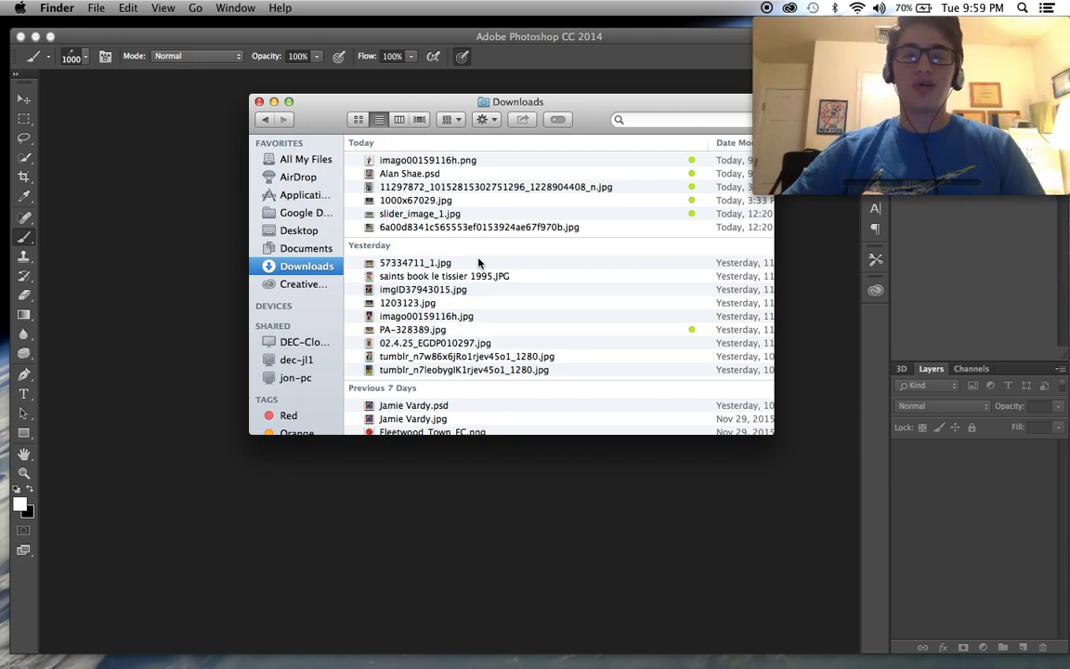
{"action": "scroll", "coordinate": [293, 404], "scroll_direction": "down", "scroll_amount": 2}
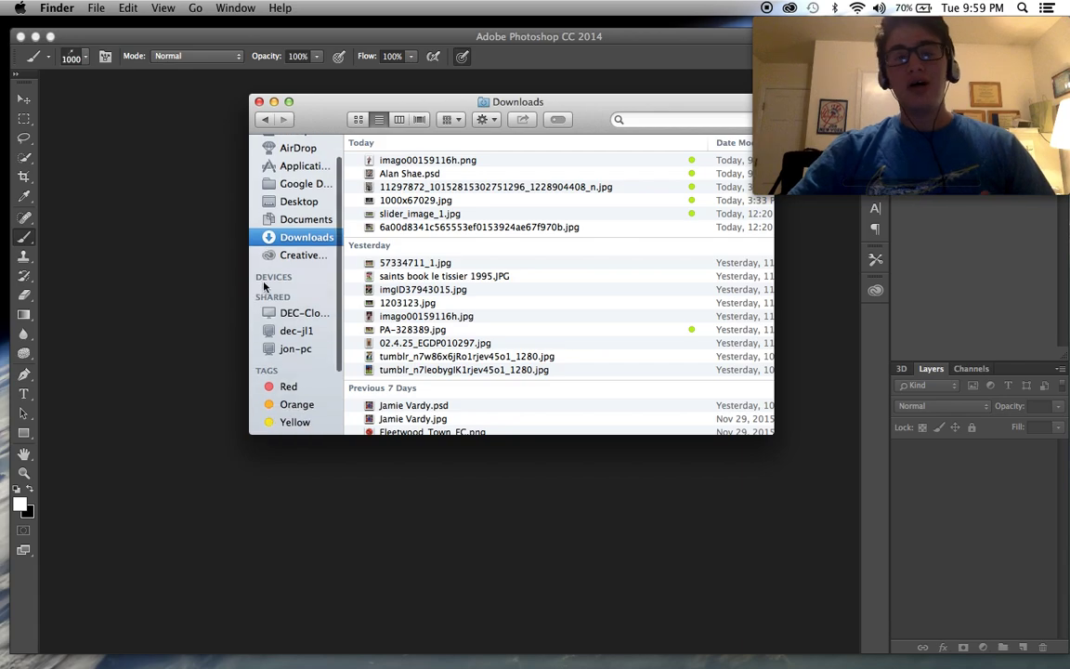
{"action": "scroll", "coordinate": [294, 404], "scroll_direction": "down", "scroll_amount": 1}
{"action": "left_click", "coordinate": [295, 424]}
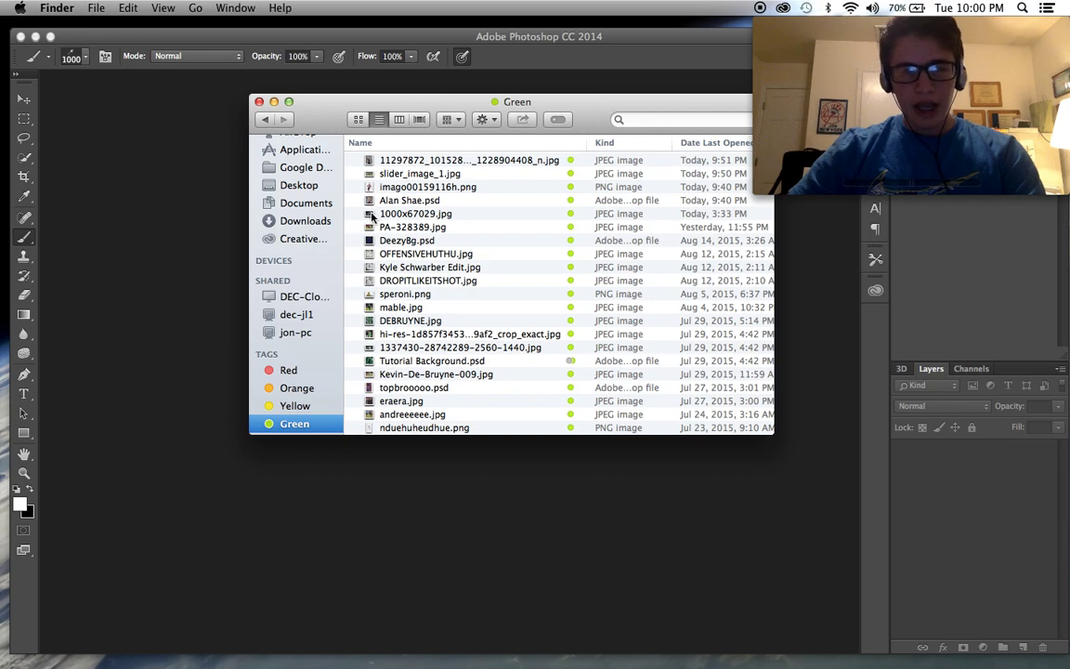
{"action": "left_click_drag", "start_coordinate": [373, 216], "coordinate": [375, 475]}
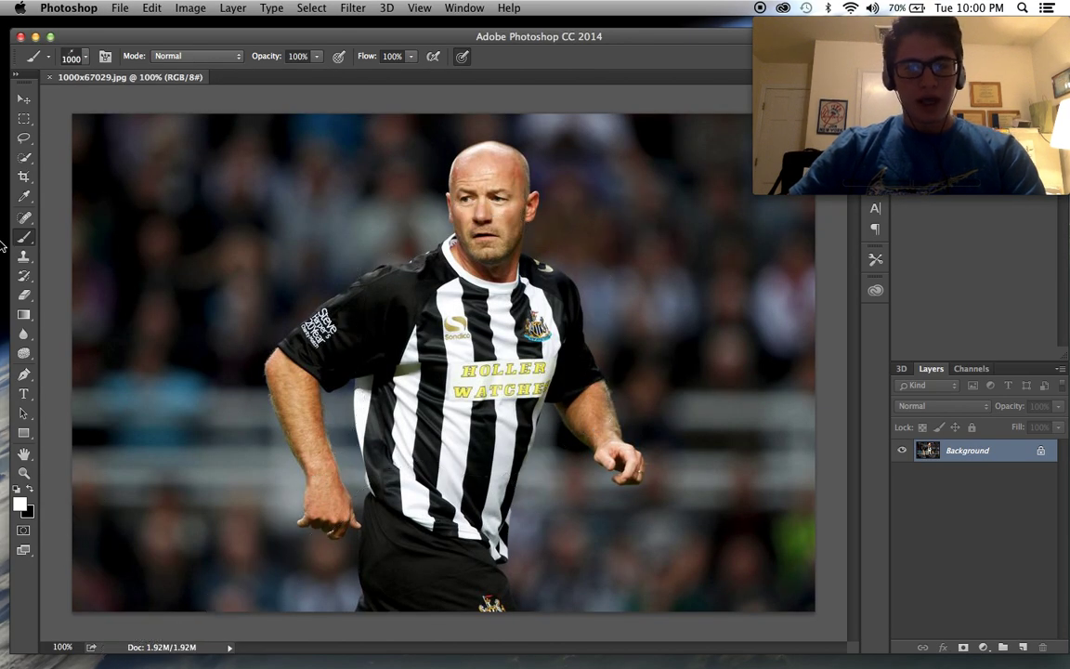
Step: Reduce the brush size to 60 px
{"action": "left_click", "coordinate": [81, 65]}
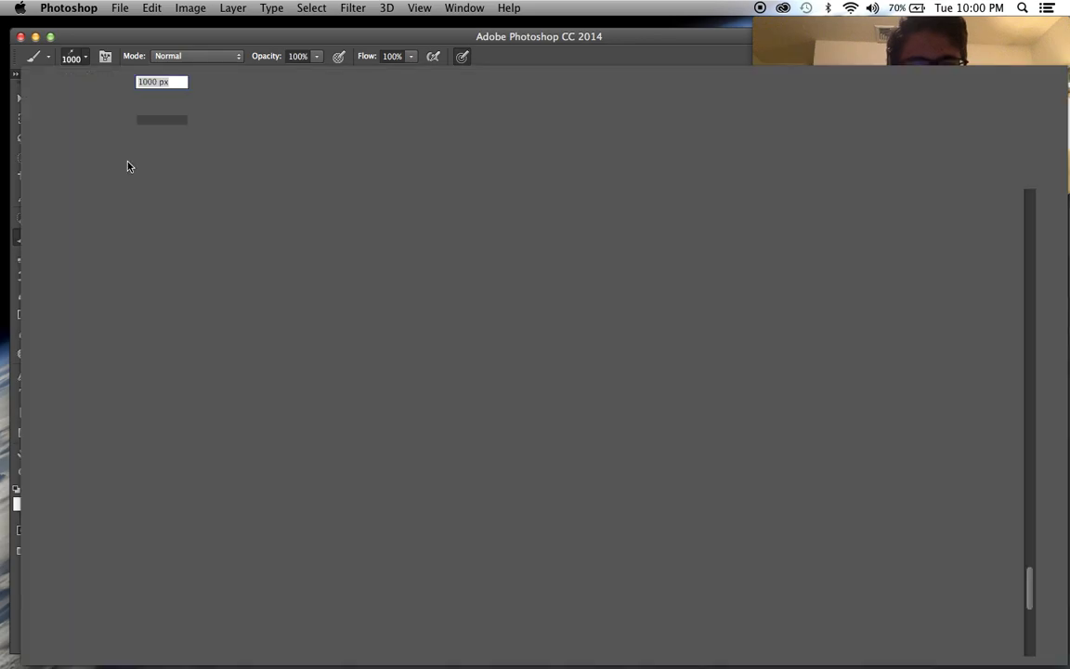
{"action": "left_click", "coordinate": [151, 38]}
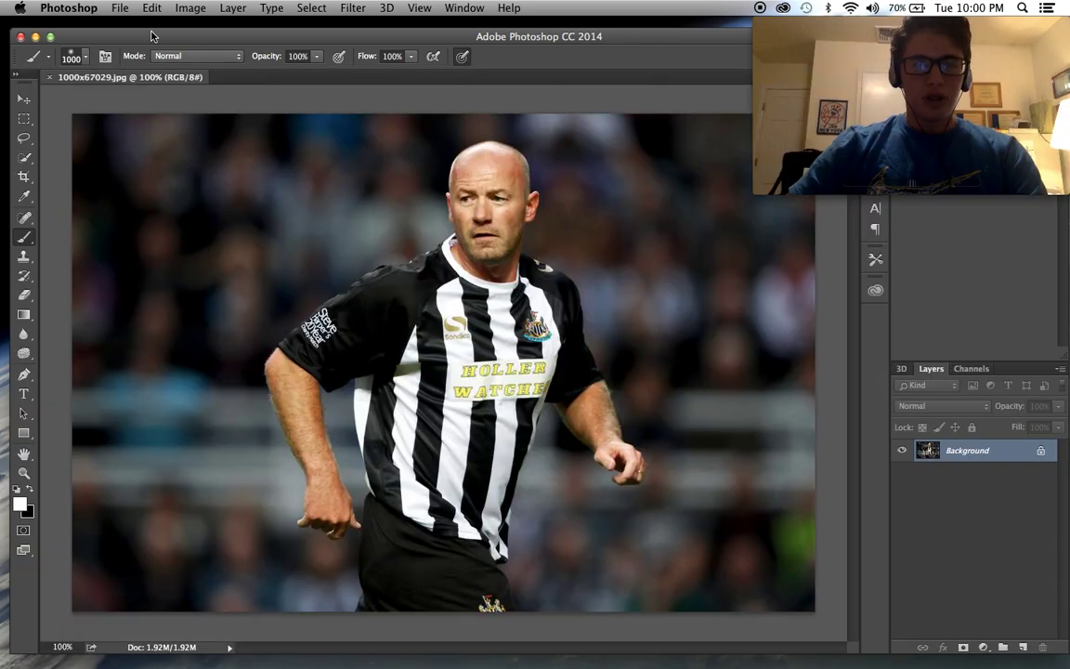
{"action": "key", "text": "["}
{"action": "key", "text": "["}
{"action": "key", "text": "["}
{"action": "key", "text": "["}
{"action": "key", "text": "["}
{"action": "key", "text": "["}
{"action": "key", "text": "bracketleft"}
{"action": "key", "text": "bracketleft"}
{"action": "key", "text": "bracketleft"}
{"action": "key", "text": "bracketleft"}
{"action": "key", "text": "bracketleft"}
{"action": "key", "text": "bracketleft"}
{"action": "key", "text": "bracketleft"}
{"action": "key", "text": "bracketleft"}
{"action": "key", "text": "bracketleft"}
{"action": "key", "text": "bracketleft"}
{"action": "key", "text": "bracketleft"}
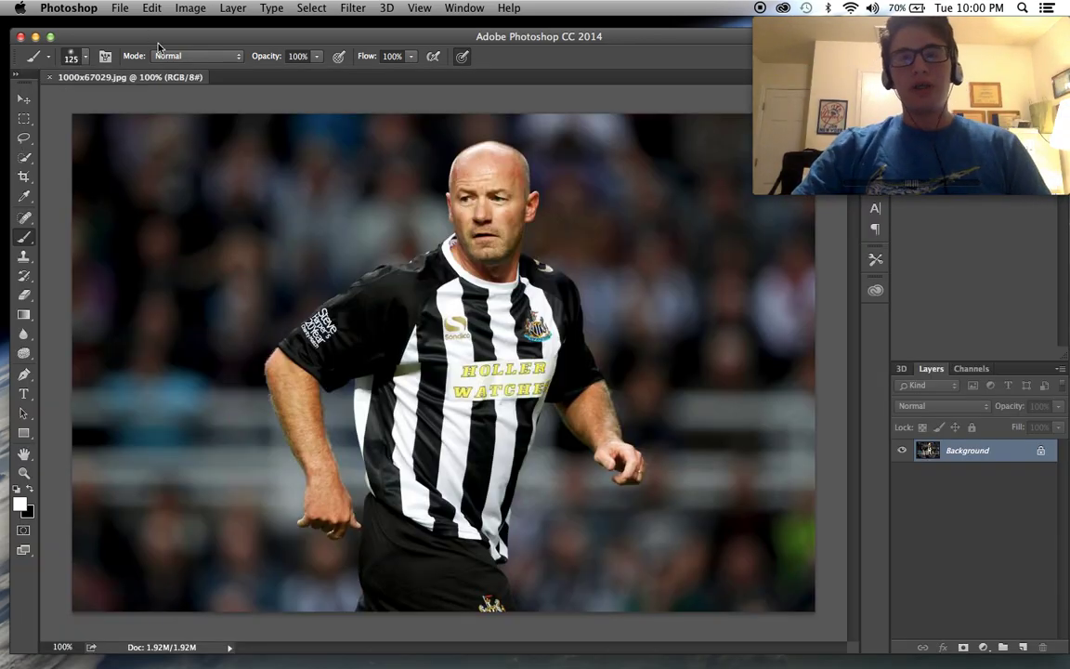
Step: Open the photo in Topaz DeNoise 5, preview the player's face and set the overall noise reduction strength to 0.12
{"action": "left_click", "coordinate": [353, 8]}
{"action": "mouse_move", "coordinate": [449, 354]}
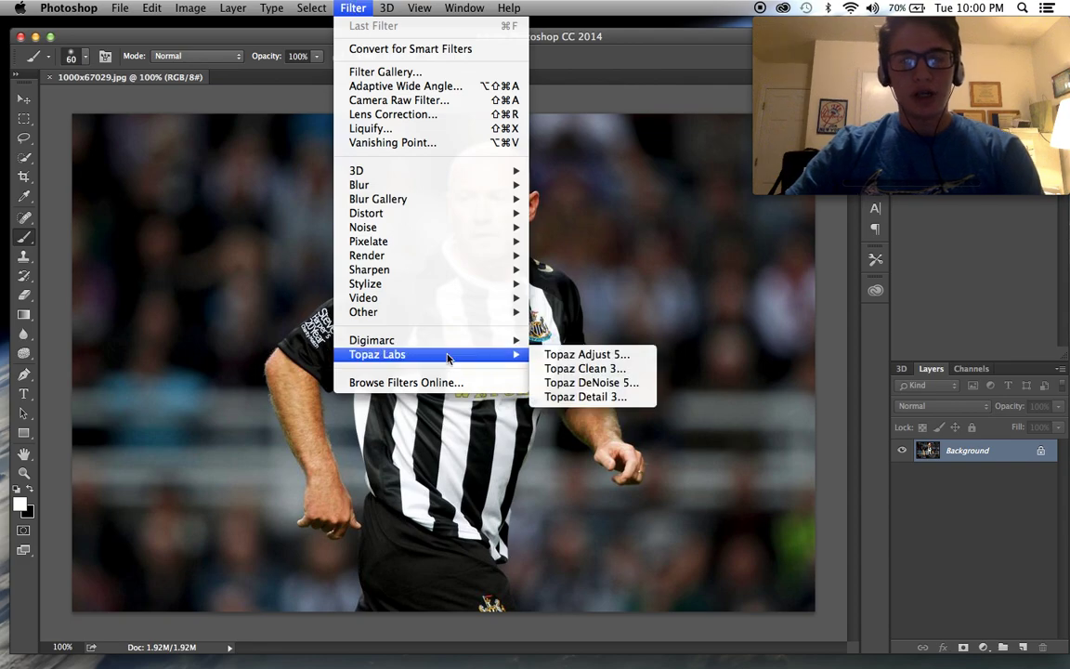
{"action": "left_click", "coordinate": [593, 384]}
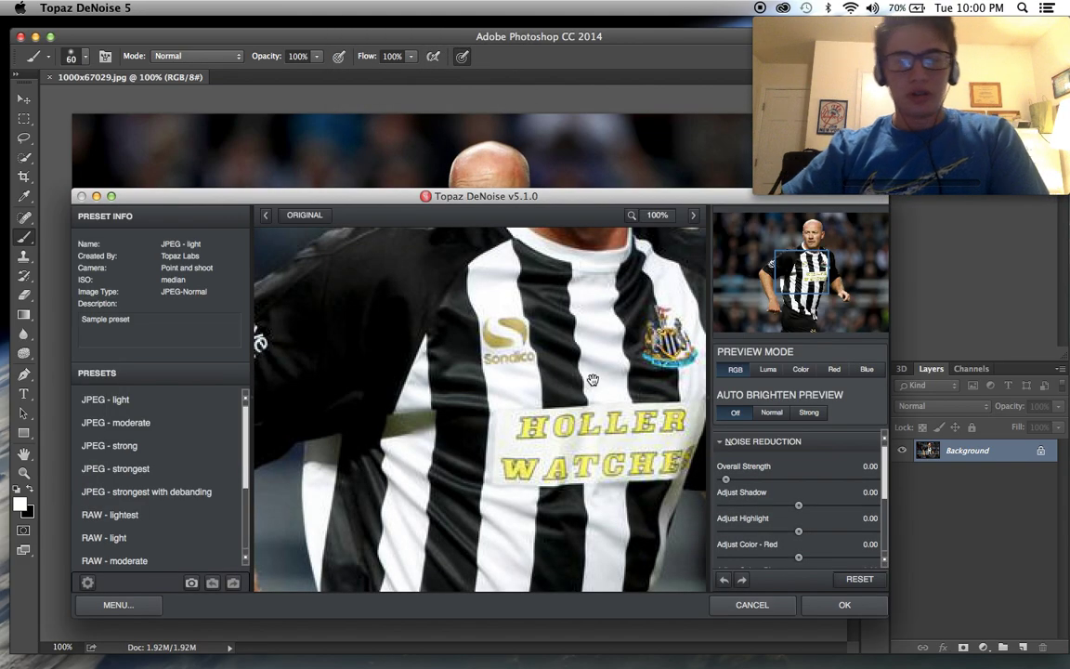
{"action": "left_click_drag", "start_coordinate": [807, 326], "coordinate": [818, 300]}
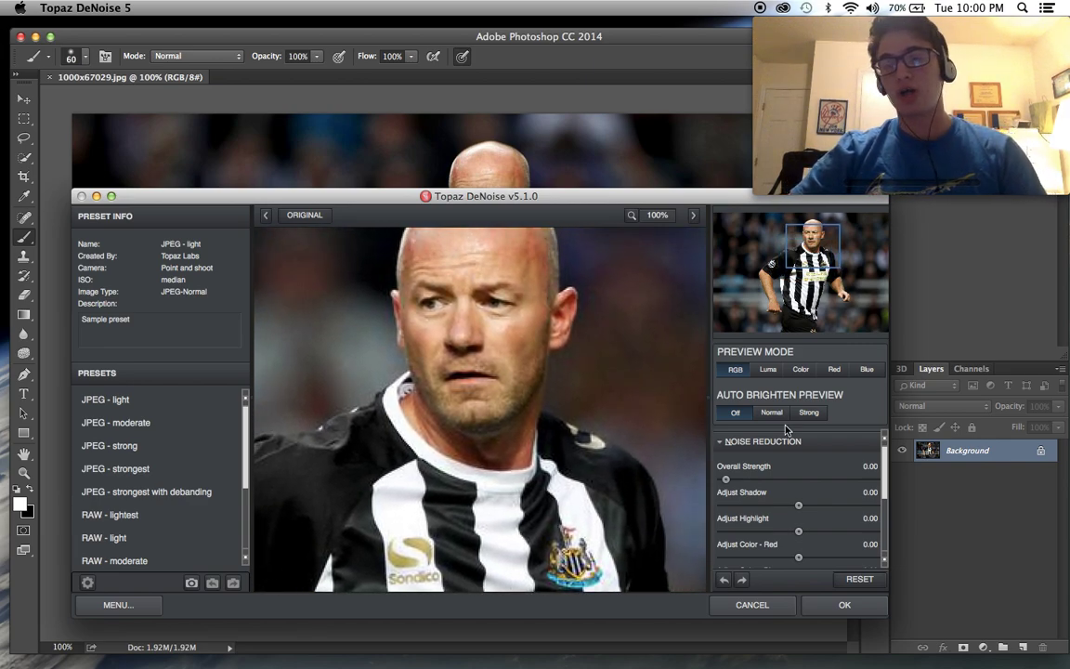
{"action": "left_click_drag", "start_coordinate": [726, 478], "coordinate": [750, 481]}
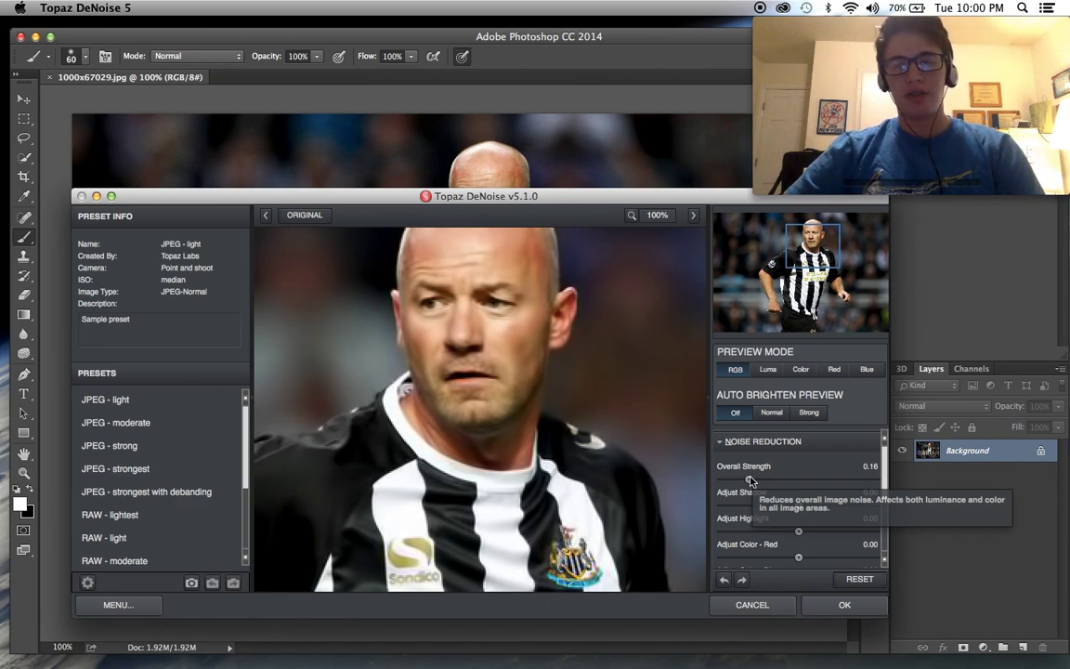
{"action": "left_click_drag", "start_coordinate": [750, 482], "coordinate": [744, 480]}
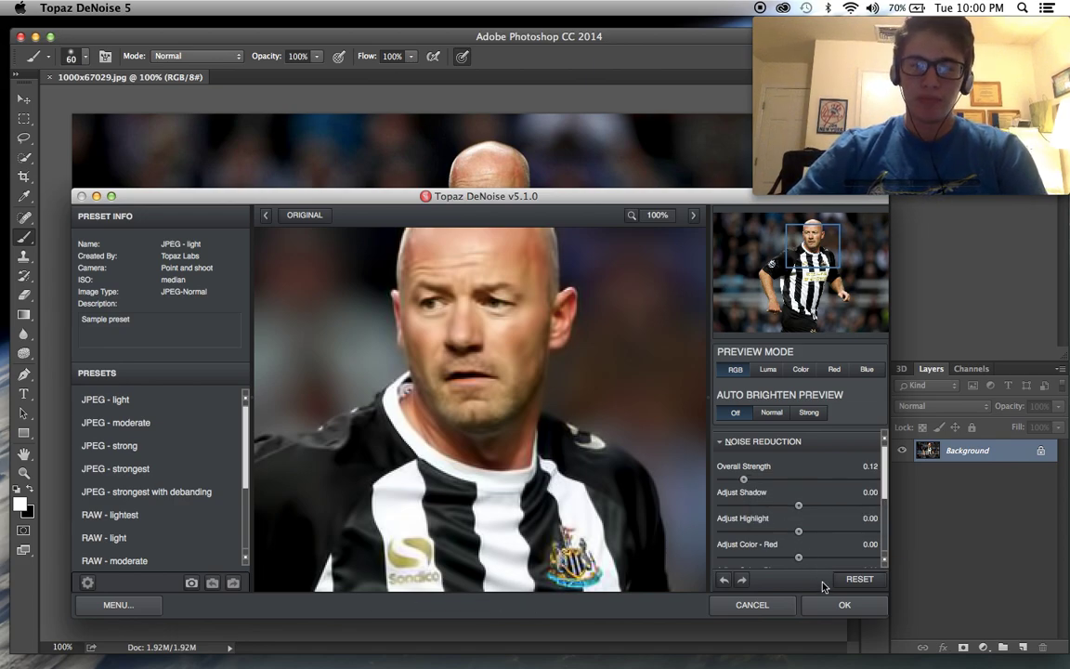
Step: Choose the JPEG - moderate preset, set its overall strength to 0.11 and apply the noise reduction
{"action": "left_click", "coordinate": [225, 428]}
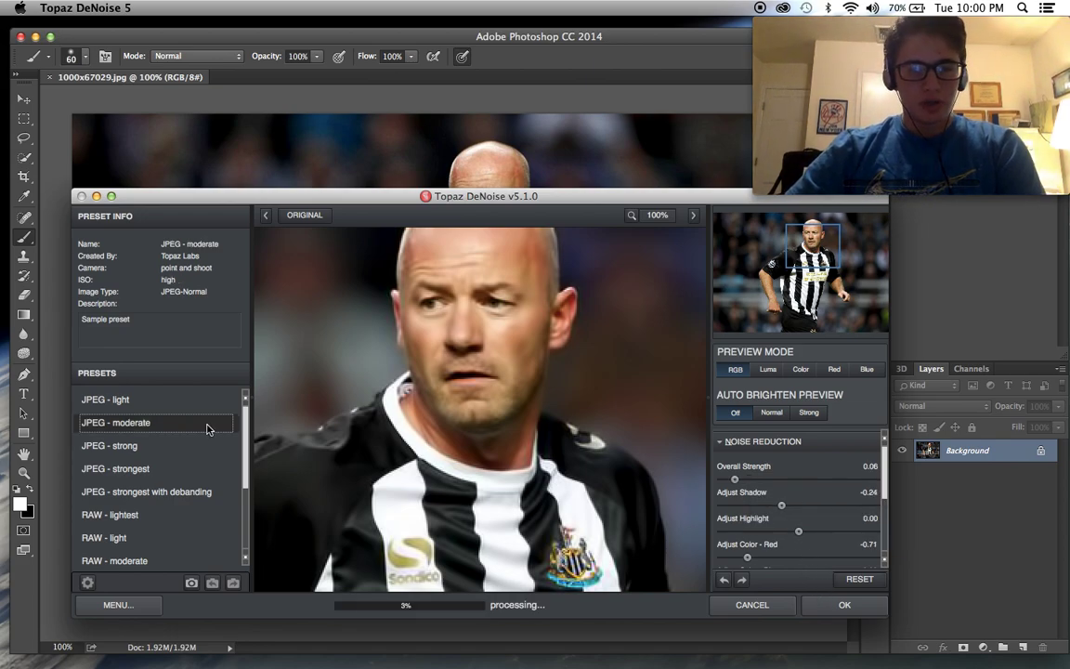
{"action": "left_click_drag", "start_coordinate": [737, 480], "coordinate": [742, 481]}
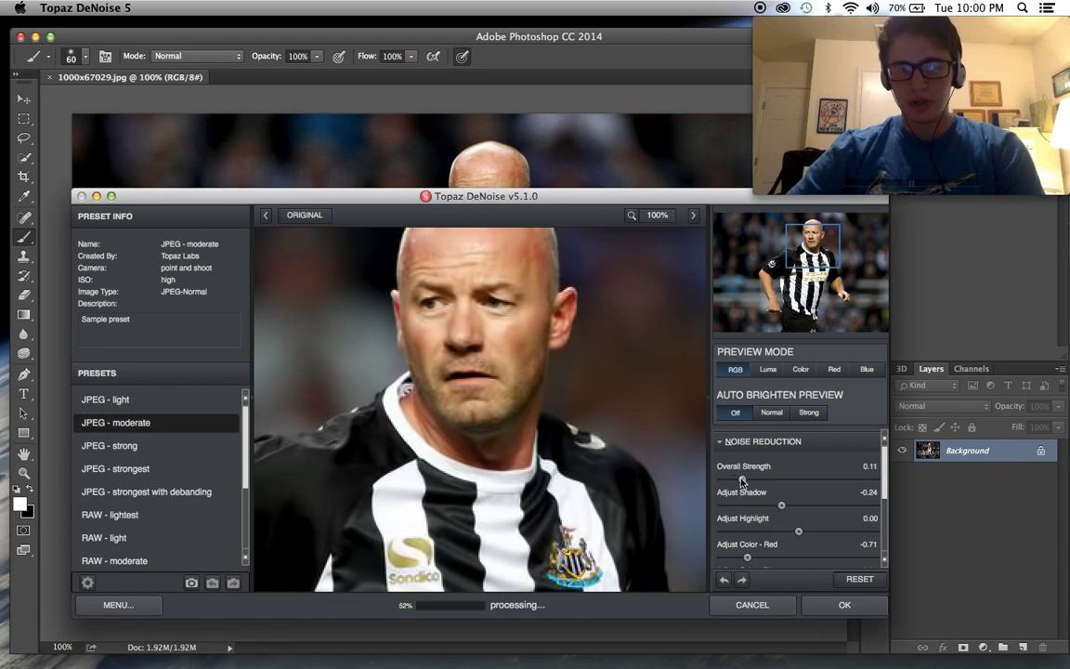
{"action": "left_click", "coordinate": [815, 602]}
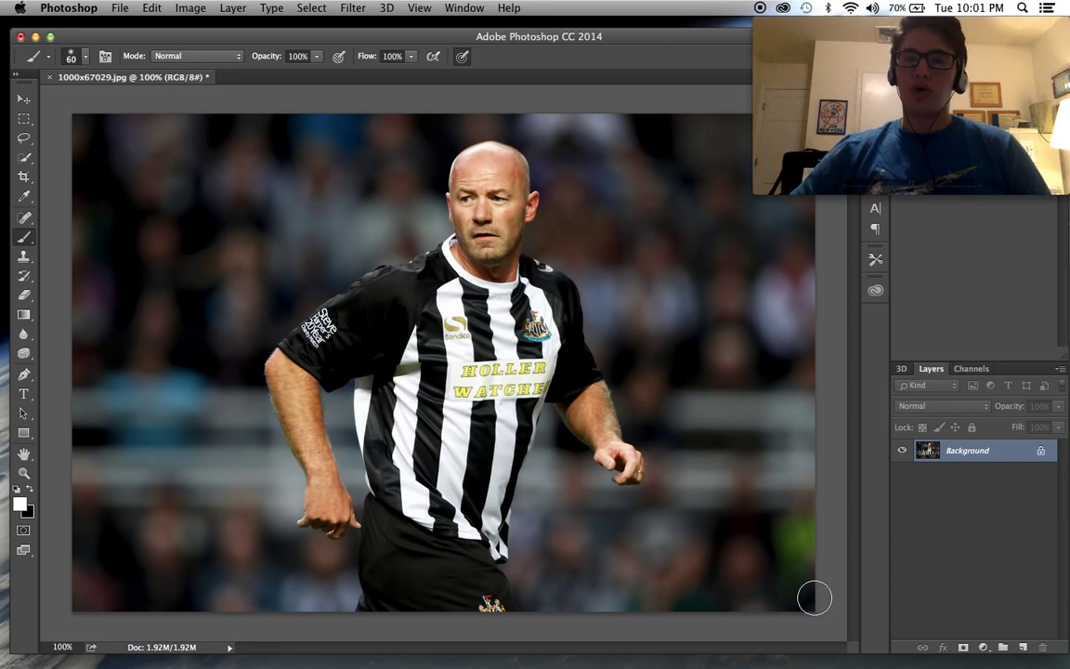
Step: Open the photo in Topaz Adjust 5 and choose the Dynamic Pop preset from the HDR Collection, trying Heavy Pop Smooth for comparison
{"action": "left_click", "coordinate": [353, 8]}
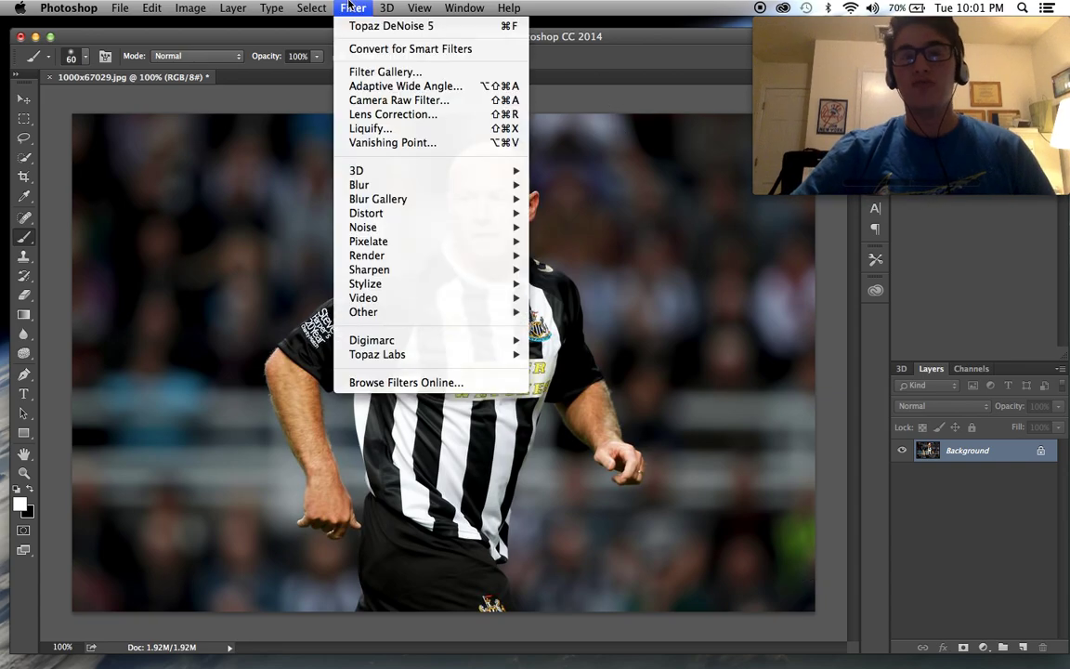
{"action": "mouse_move", "coordinate": [513, 362]}
{"action": "left_click", "coordinate": [553, 357]}
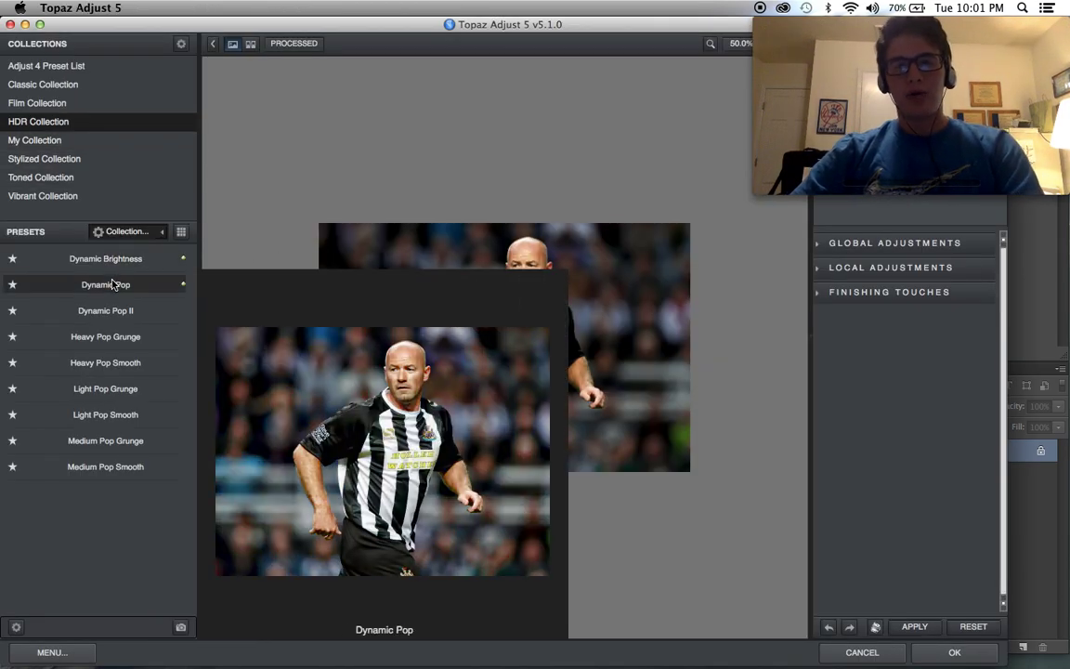
{"action": "left_click", "coordinate": [111, 284]}
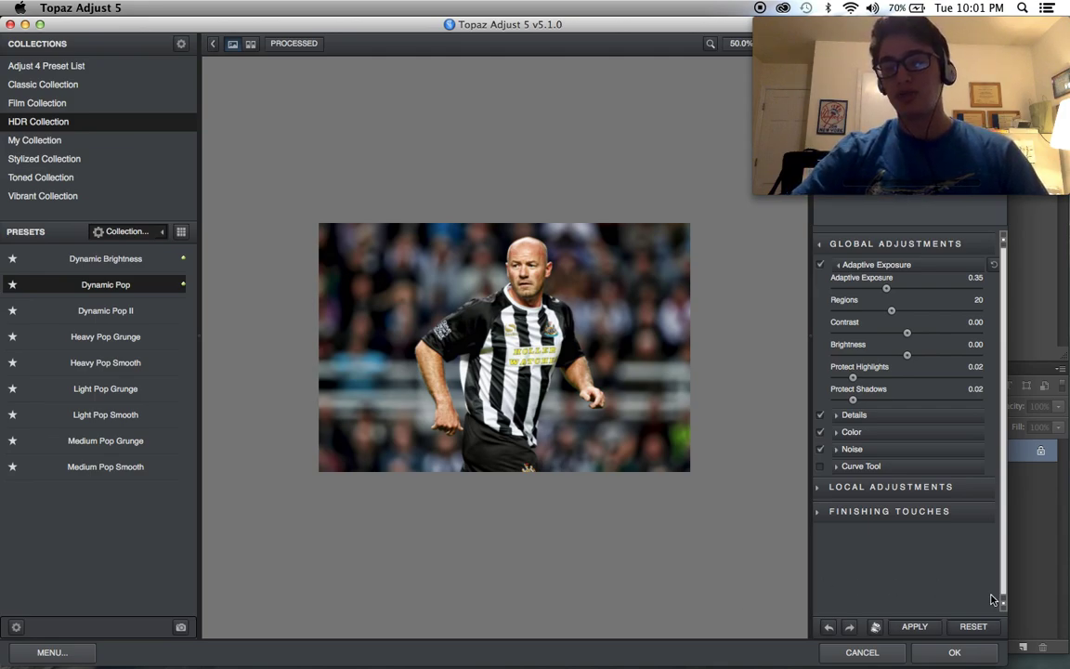
{"action": "left_click", "coordinate": [916, 629]}
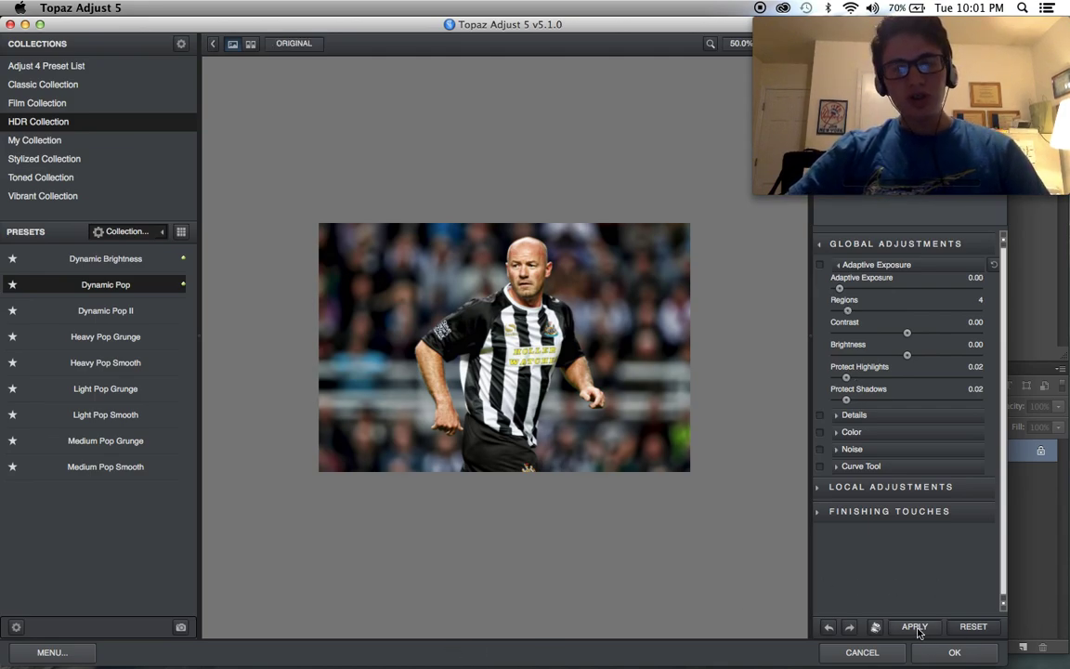
{"action": "left_click", "coordinate": [121, 362]}
{"action": "left_click", "coordinate": [111, 288]}
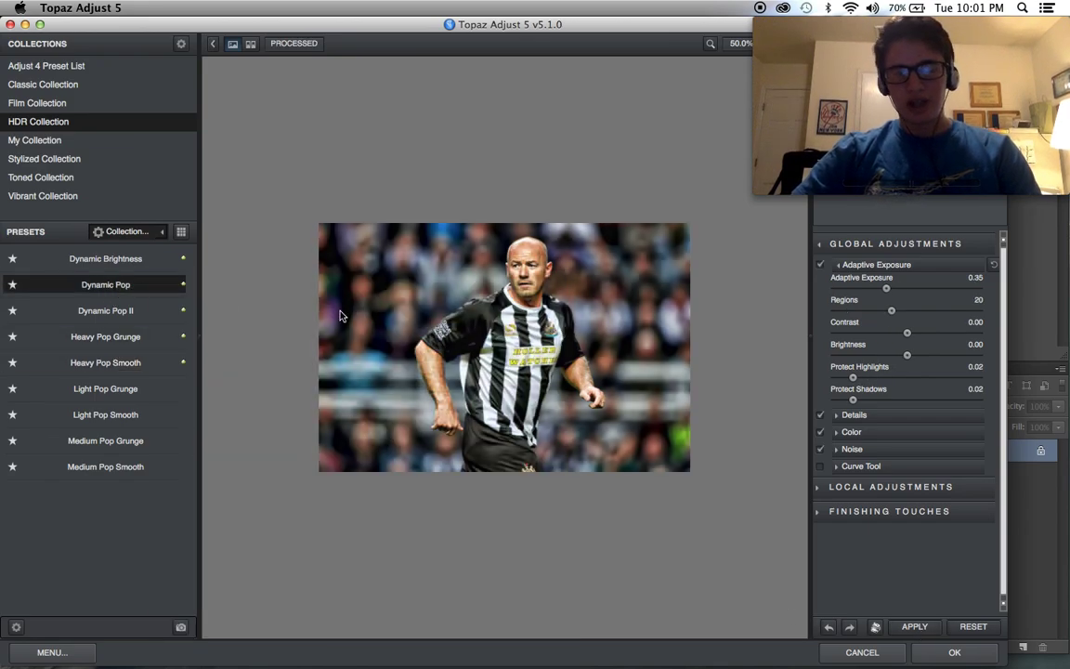
Step: Set the overall transparency in the finishing touches to 0.15 and apply the Topaz Adjust effect to the photo
{"action": "left_click", "coordinate": [874, 511]}
{"action": "scroll", "coordinate": [873, 509], "scroll_direction": "down", "scroll_amount": 1}
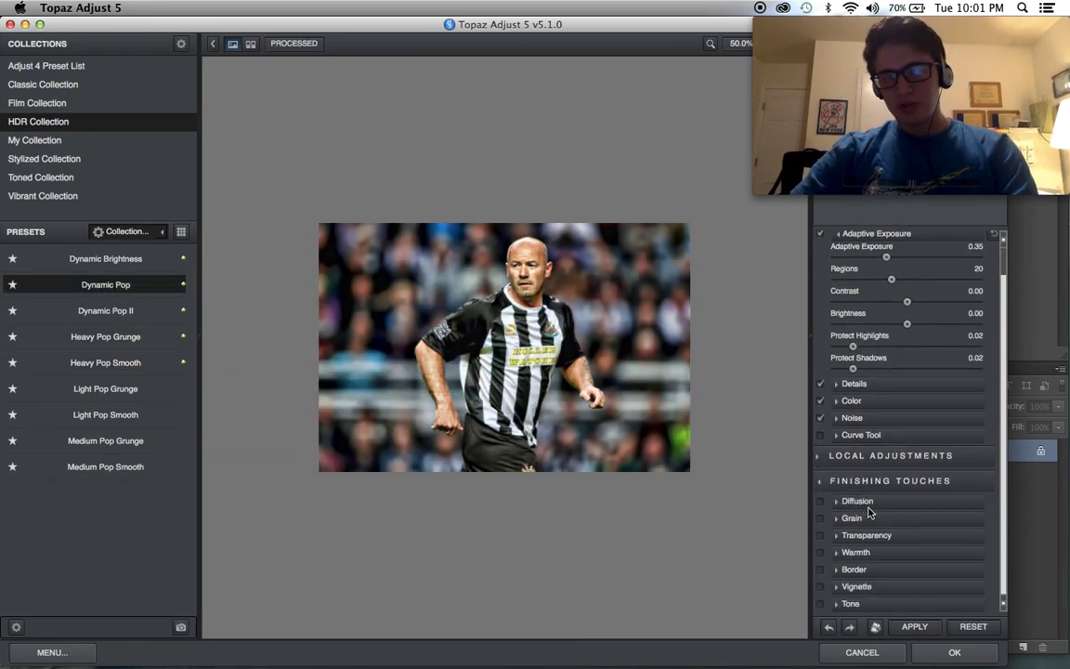
{"action": "left_click", "coordinate": [877, 539]}
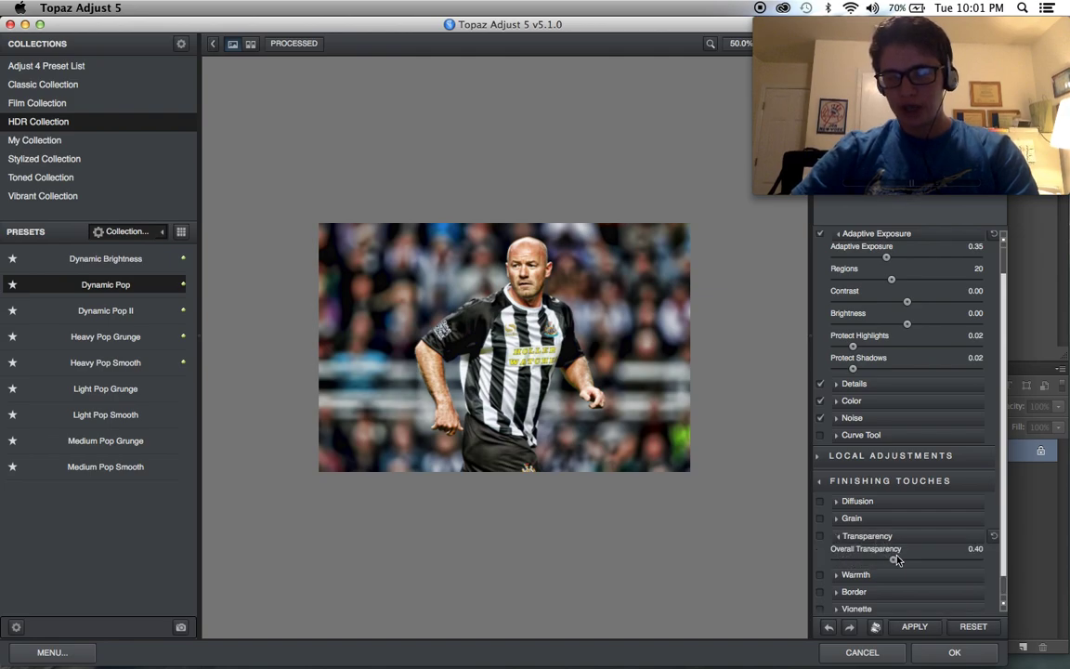
{"action": "left_click_drag", "start_coordinate": [909, 562], "coordinate": [860, 565]}
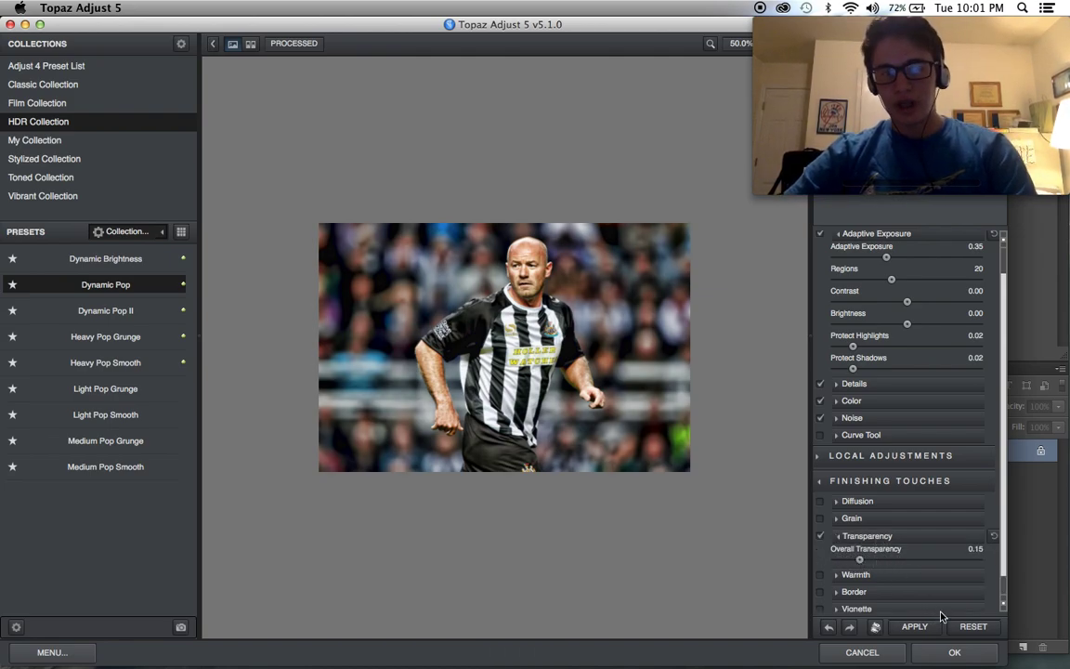
{"action": "left_click", "coordinate": [952, 652]}
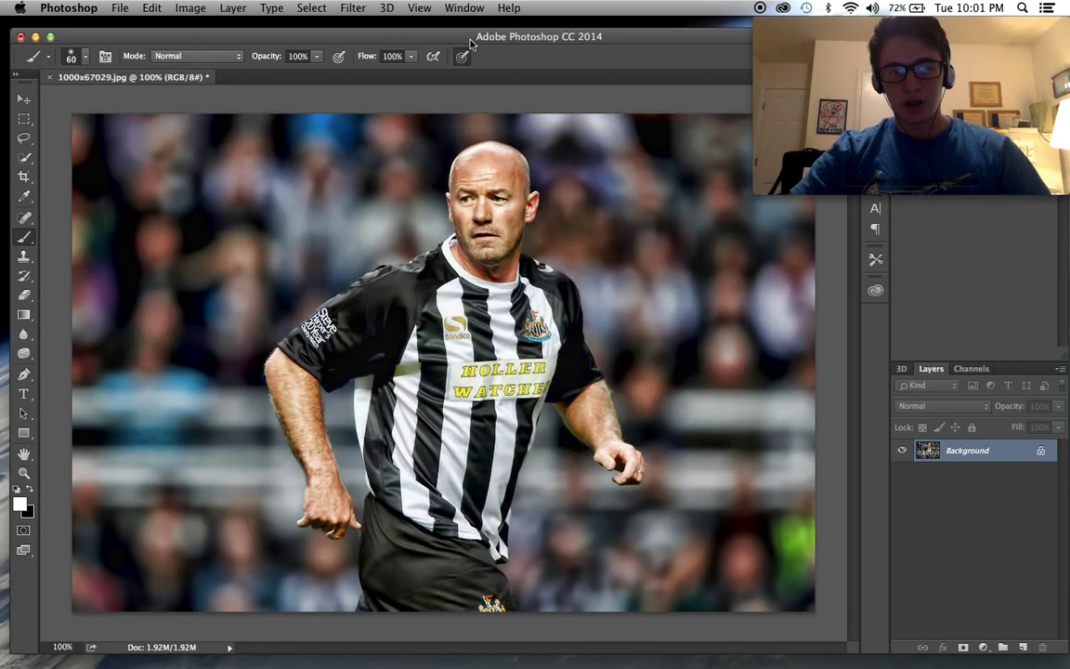
Step: Open the photo in Topaz Clean 3 and choose the Curly Smooth preset from the Stylized Edges Collection, with the player's face in the preview
{"action": "left_click", "coordinate": [354, 7]}
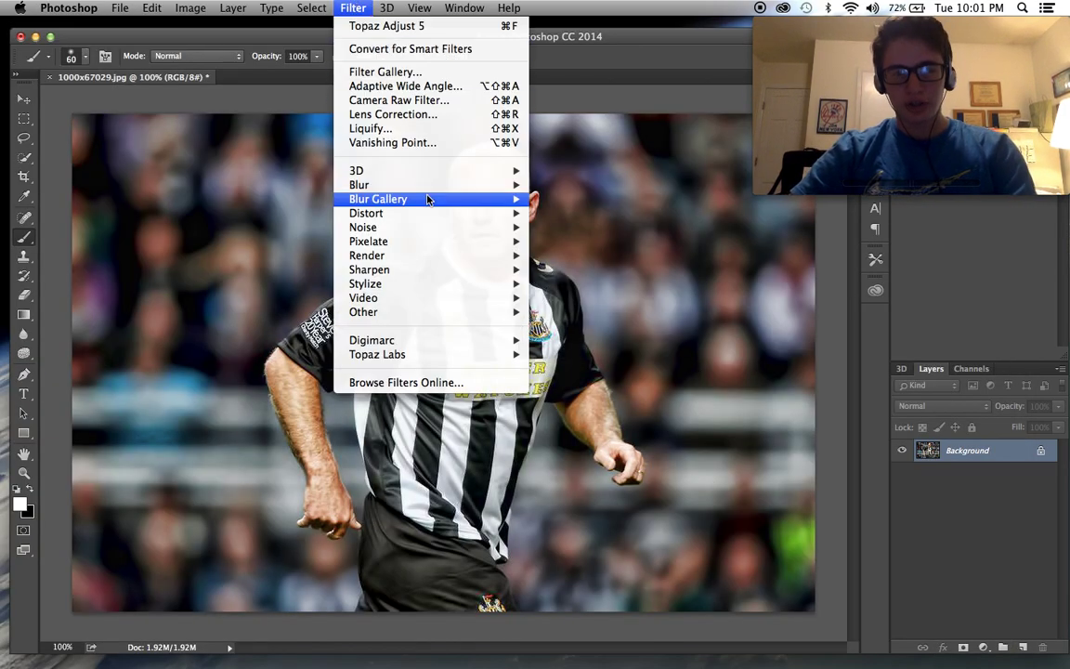
{"action": "left_click", "coordinate": [556, 374]}
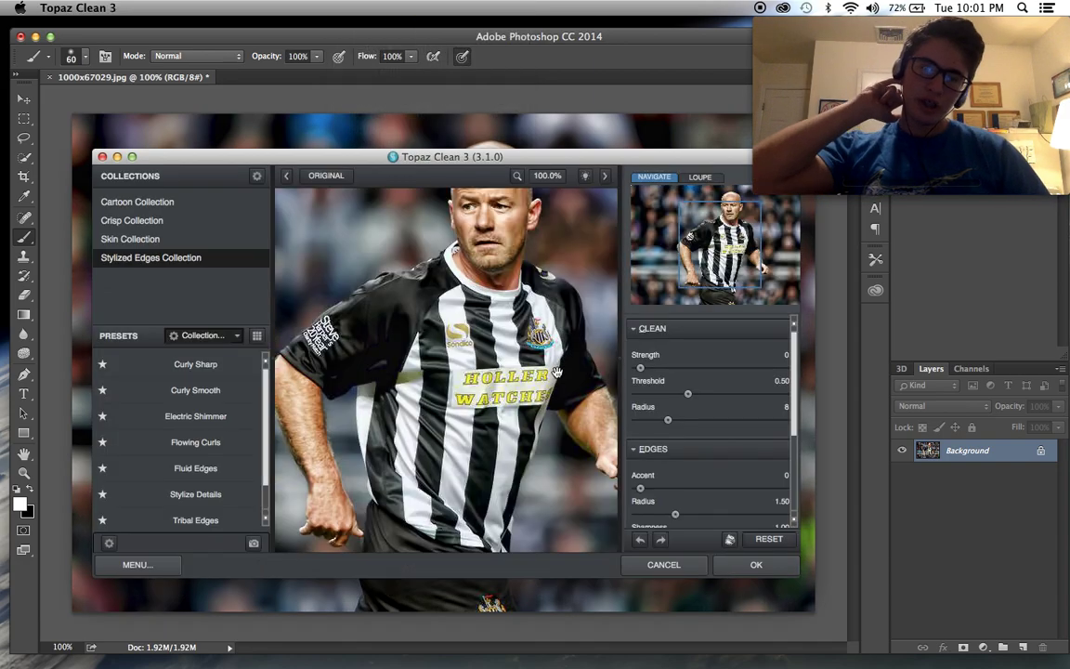
{"action": "left_click", "coordinate": [200, 390]}
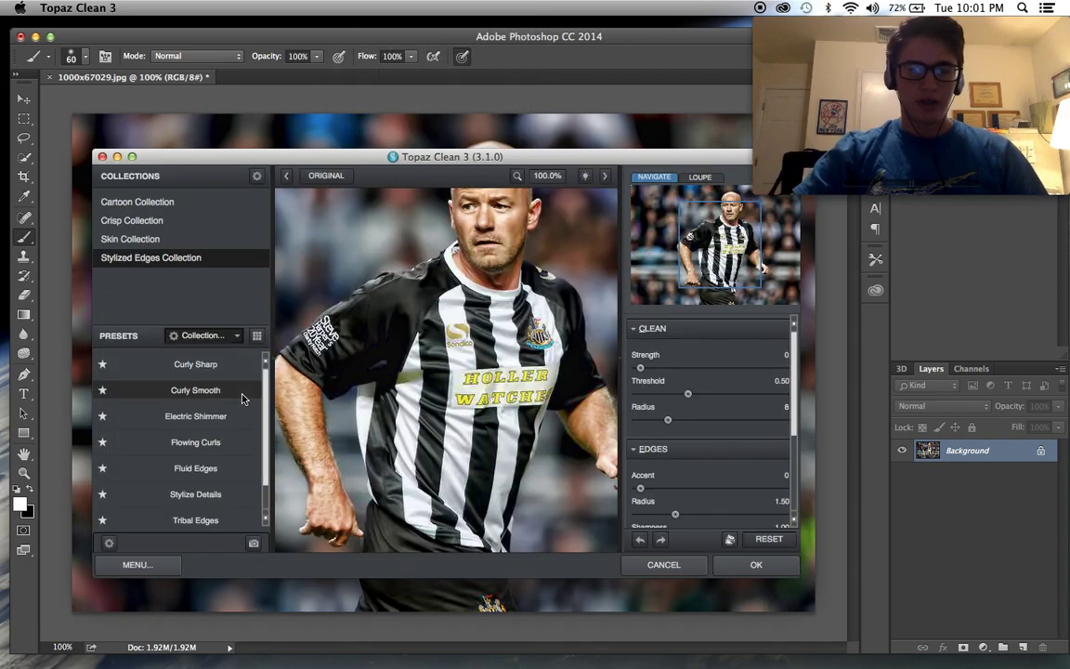
{"action": "left_click_drag", "start_coordinate": [661, 394], "coordinate": [549, 395]}
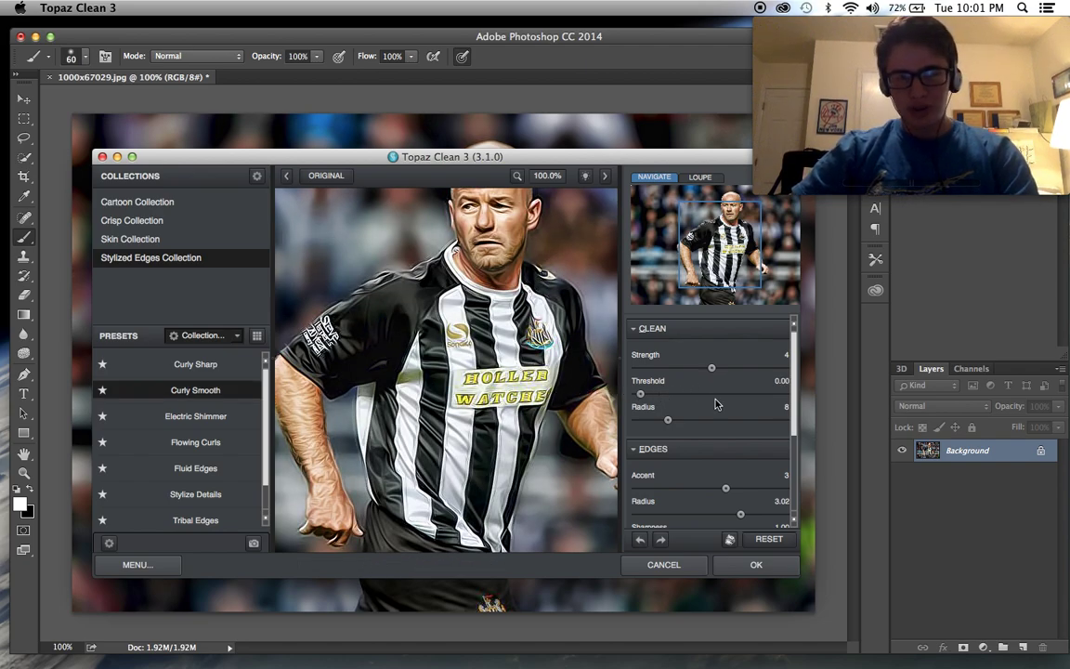
{"action": "scroll", "coordinate": [724, 408], "scroll_direction": "down", "scroll_amount": 1}
{"action": "left_click_drag", "start_coordinate": [721, 280], "coordinate": [722, 267]}
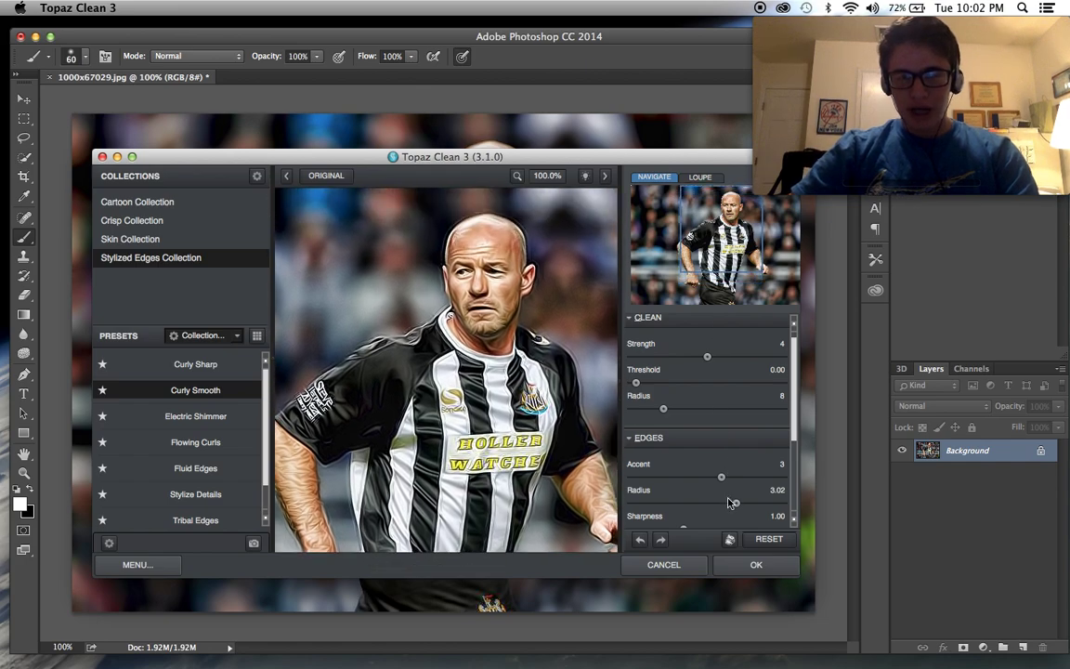
{"action": "scroll", "coordinate": [708, 516], "scroll_direction": "up", "scroll_amount": 1}
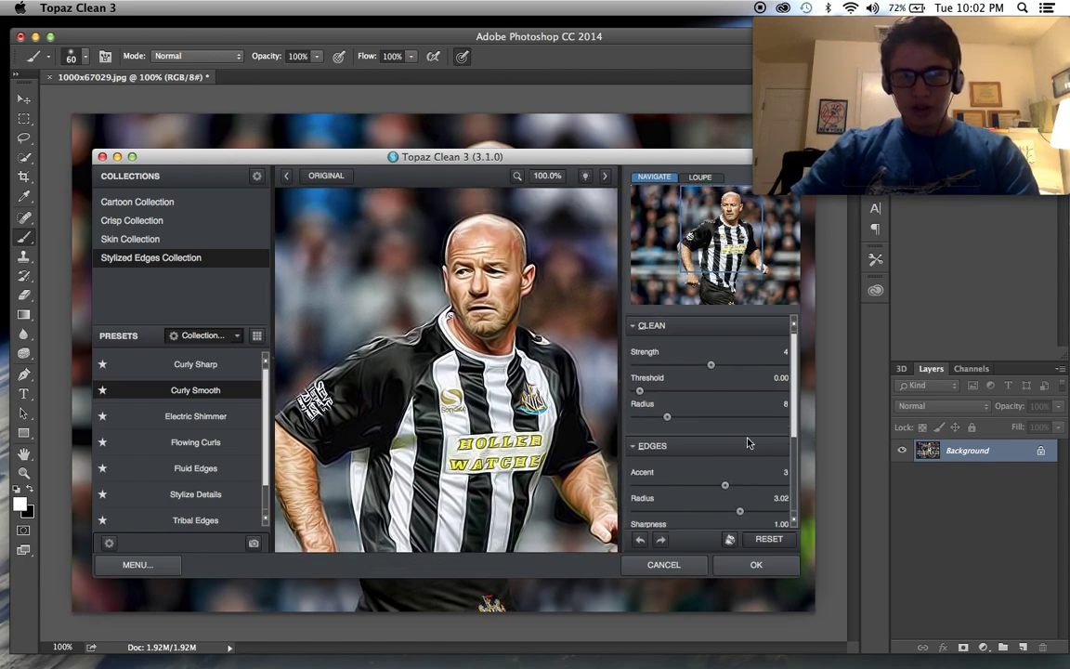
{"action": "scroll", "coordinate": [686, 389], "scroll_direction": "down", "scroll_amount": 3}
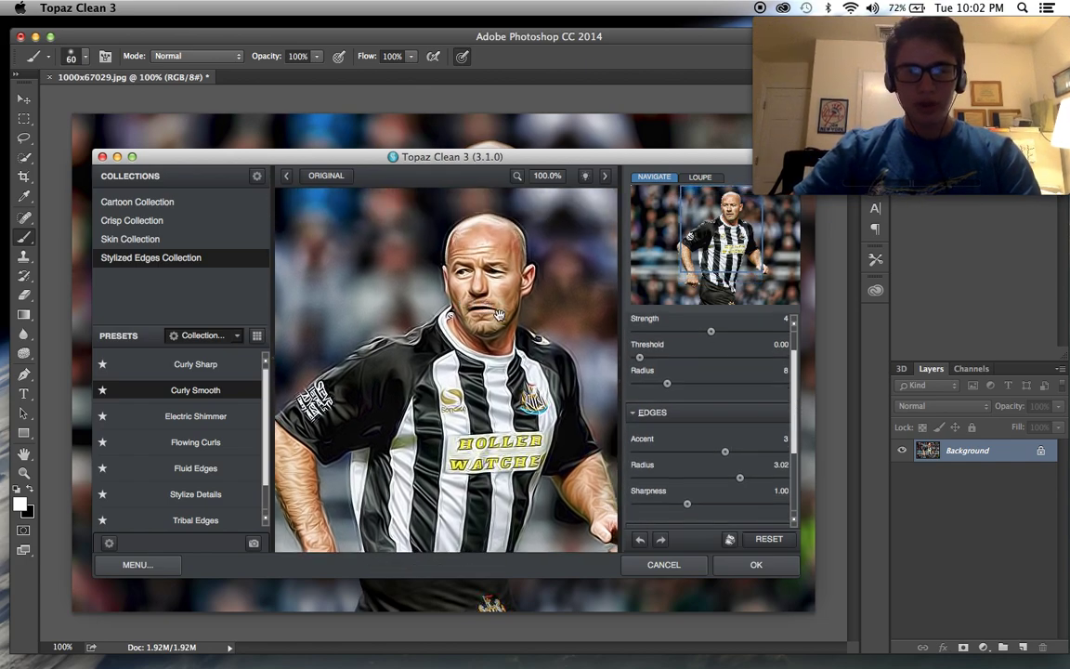
Step: Adjust the edge settings, trying lower sharpness values before settling on 0.48, with radius 3.57 and accent 4
{"action": "left_click_drag", "start_coordinate": [685, 505], "coordinate": [664, 507]}
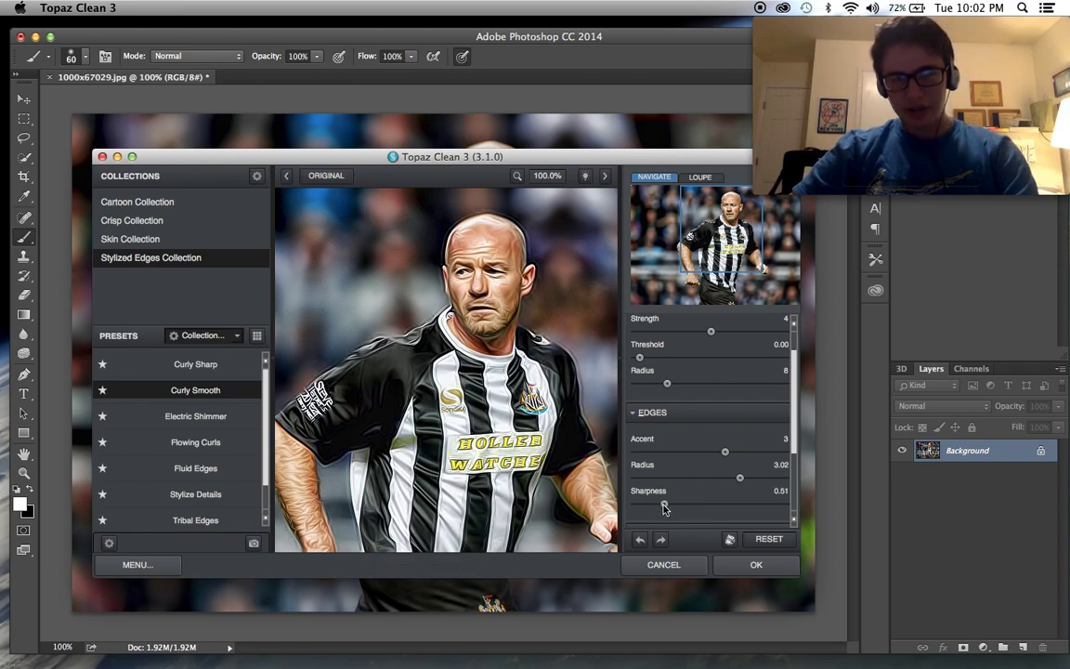
{"action": "left_click_drag", "start_coordinate": [664, 507], "coordinate": [640, 507]}
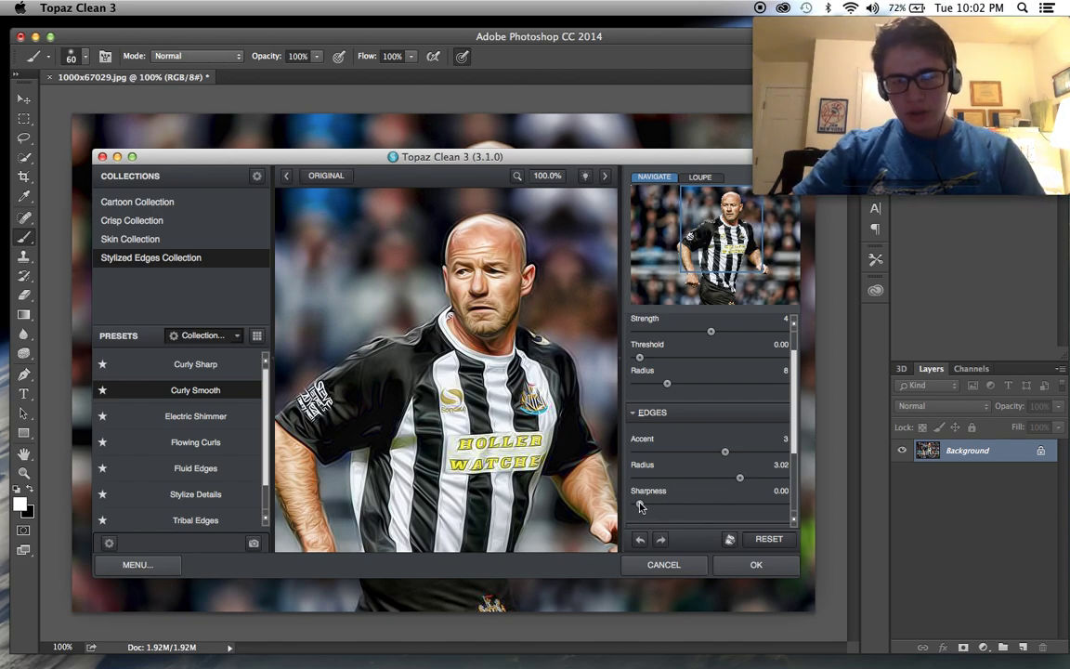
{"action": "left_click_drag", "start_coordinate": [641, 506], "coordinate": [662, 506]}
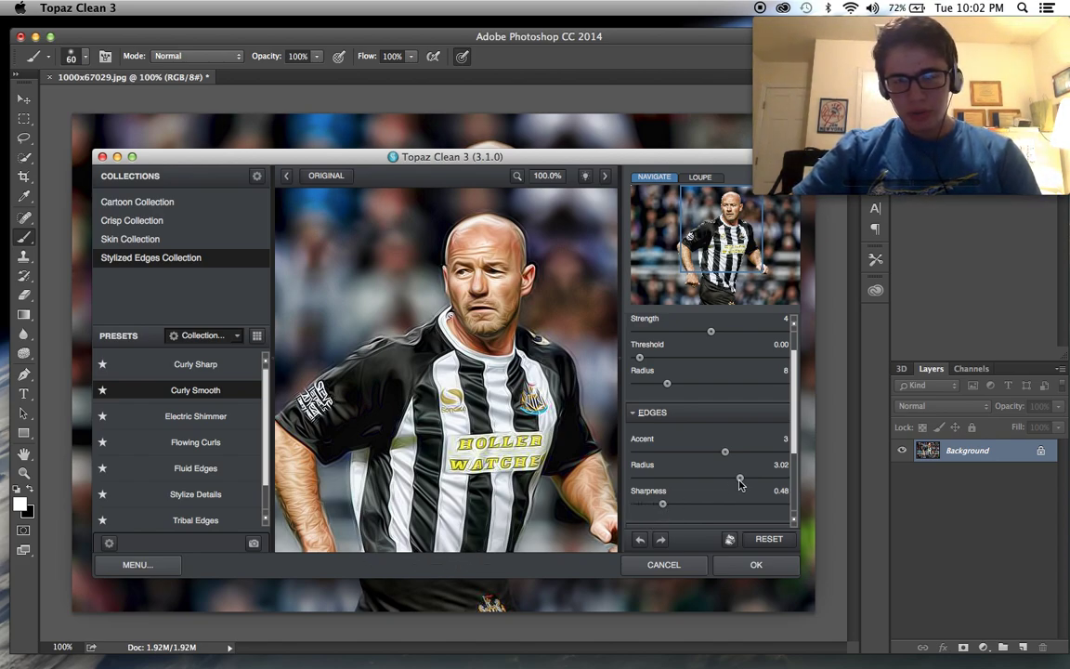
{"action": "left_click_drag", "start_coordinate": [741, 478], "coordinate": [765, 479]}
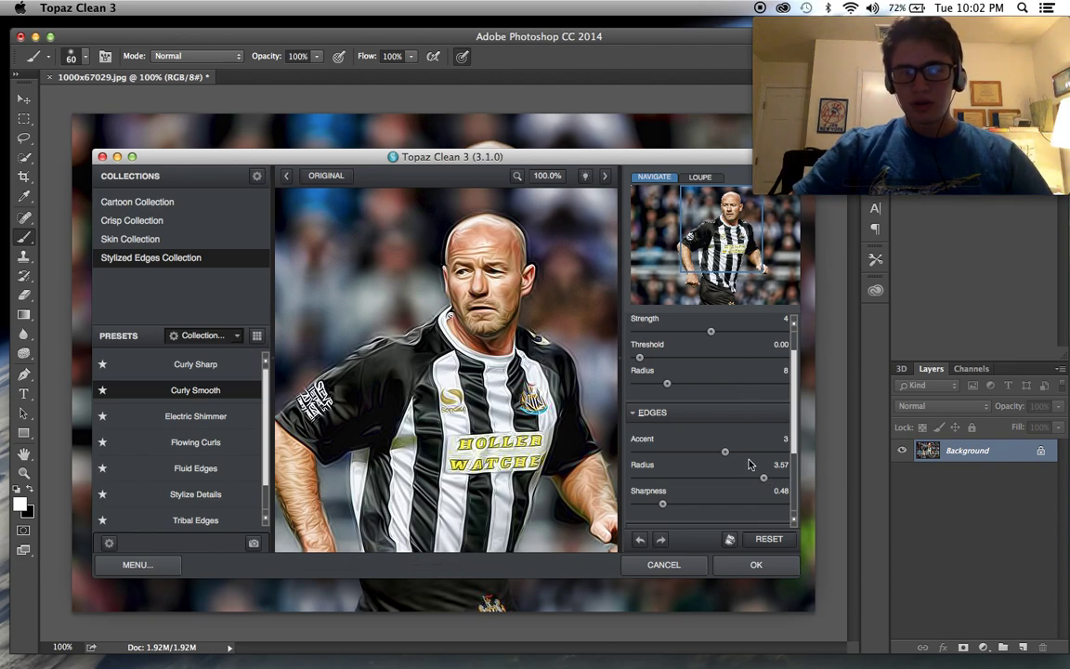
{"action": "left_click_drag", "start_coordinate": [732, 454], "coordinate": [754, 456]}
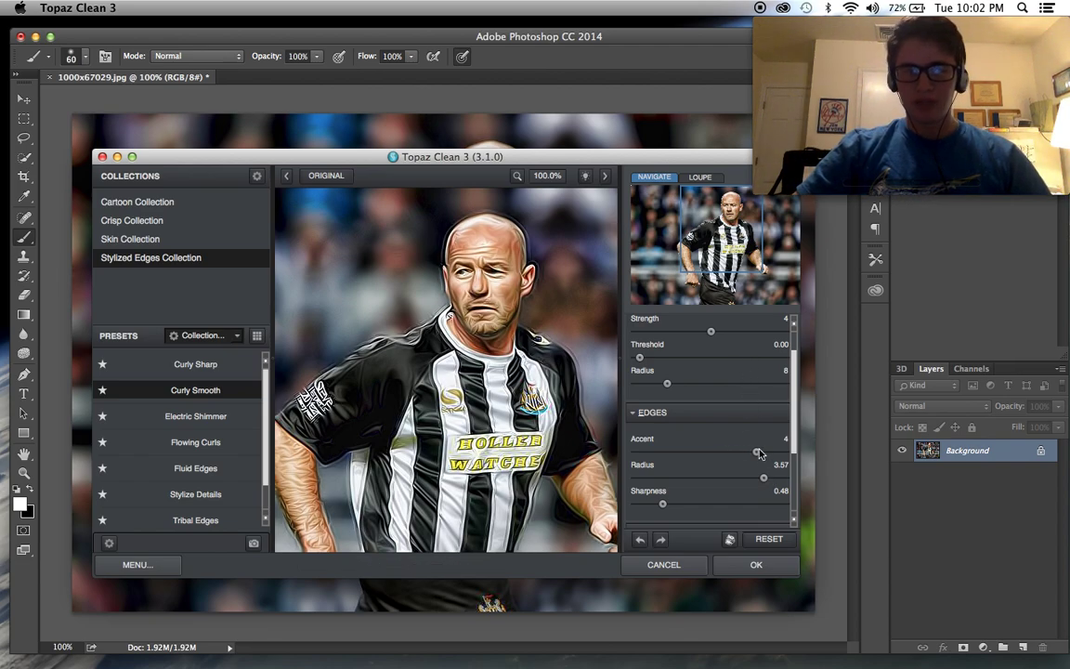
Step: Set the edge sharpness to 0.00, the clean strength to 4 and the edge radius to 2.03, and apply the Topaz Clean effect
{"action": "left_click_drag", "start_coordinate": [664, 502], "coordinate": [542, 496]}
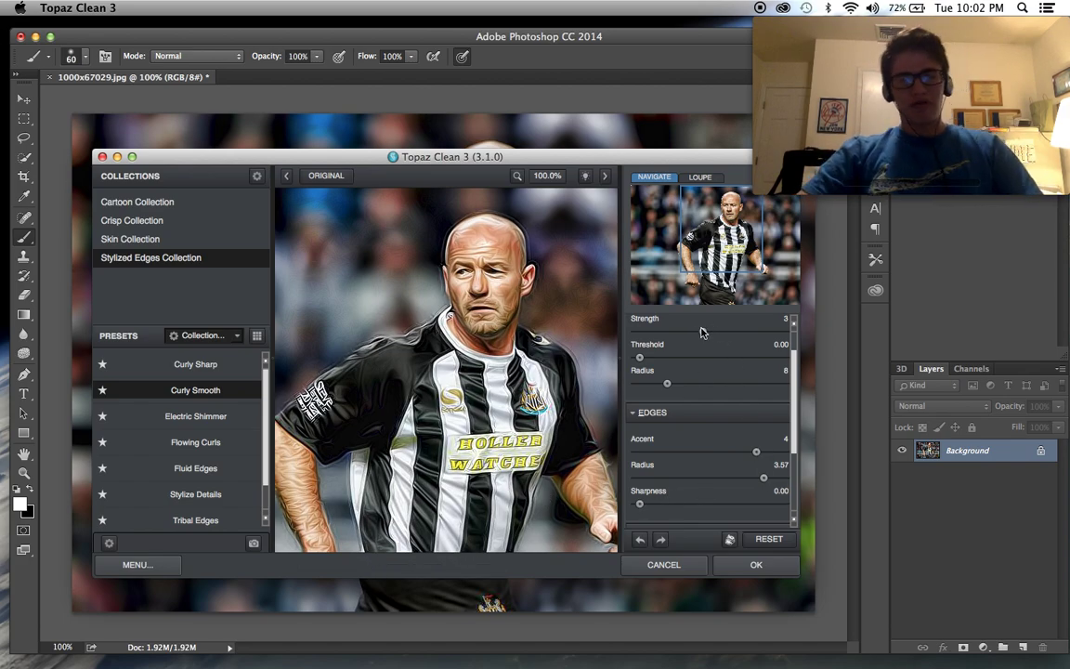
{"action": "left_click_drag", "start_coordinate": [703, 332], "coordinate": [716, 331]}
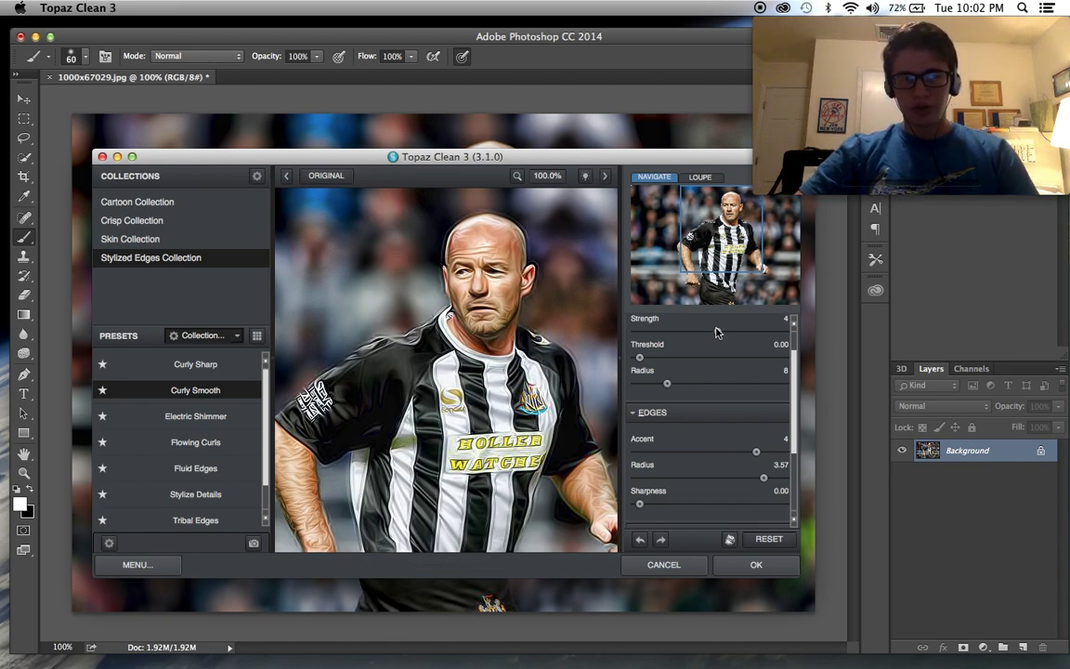
{"action": "left_click_drag", "start_coordinate": [762, 478], "coordinate": [699, 477]}
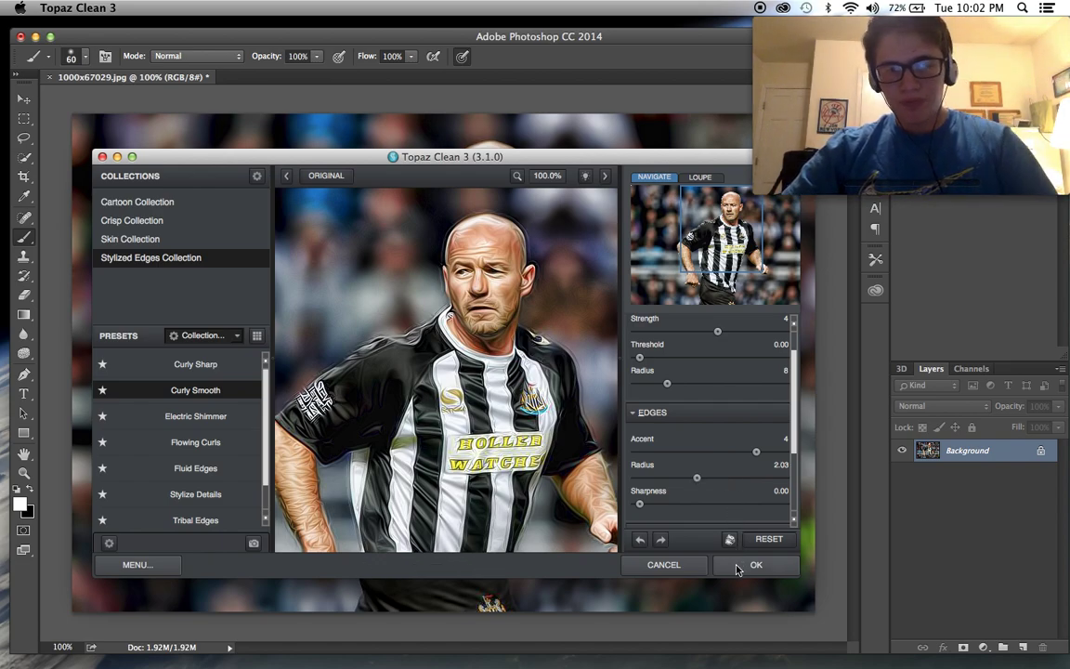
{"action": "scroll", "coordinate": [689, 395], "scroll_direction": "up", "scroll_amount": 2}
{"action": "scroll", "coordinate": [690, 395], "scroll_direction": "down", "scroll_amount": 3}
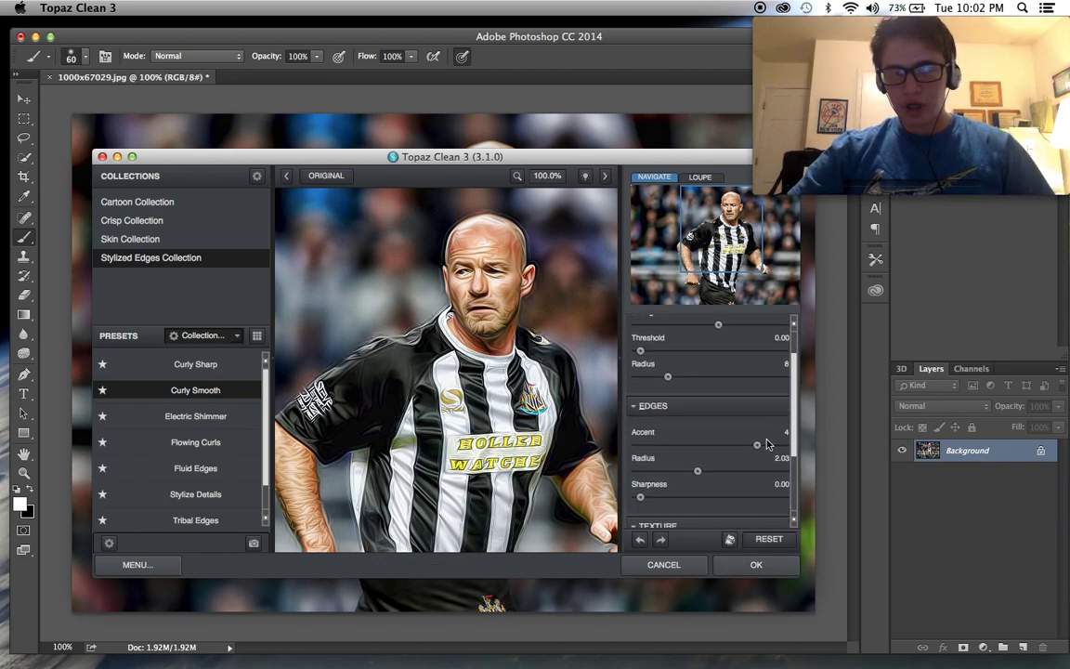
{"action": "left_click", "coordinate": [754, 563]}
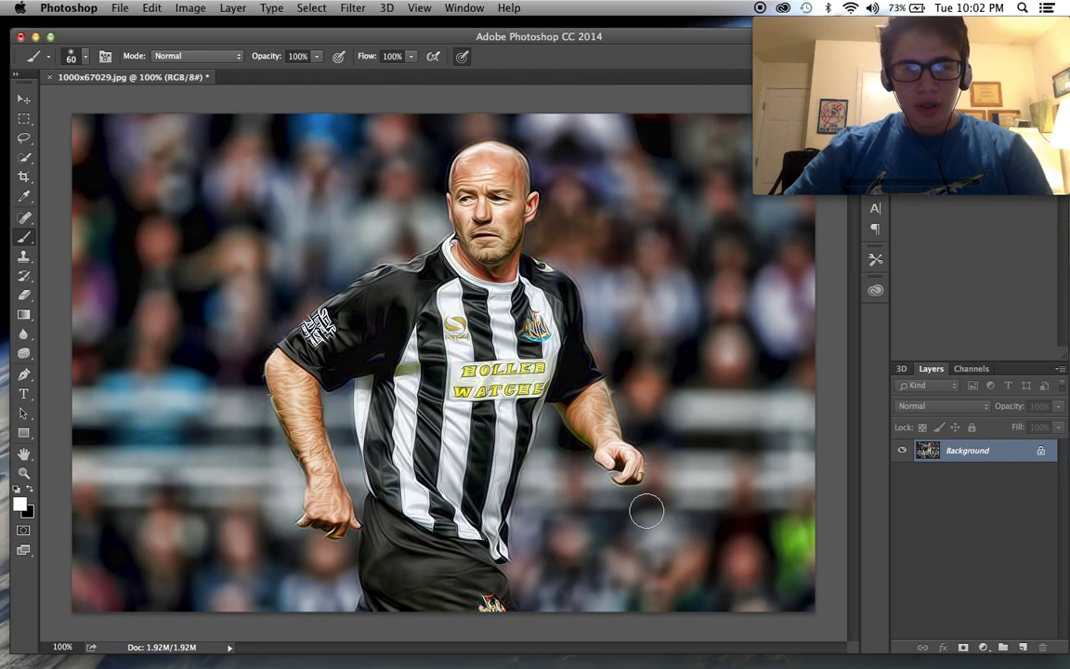
Step: Colorize the photo blue with Hue/Saturation, using hue 229 and saturation 33
{"action": "key", "text": "super+0"}
{"action": "scroll", "coordinate": [647, 511], "scroll_direction": "up", "scroll_amount": 1}
{"action": "scroll", "coordinate": [646, 511], "scroll_direction": "down", "scroll_amount": 1}
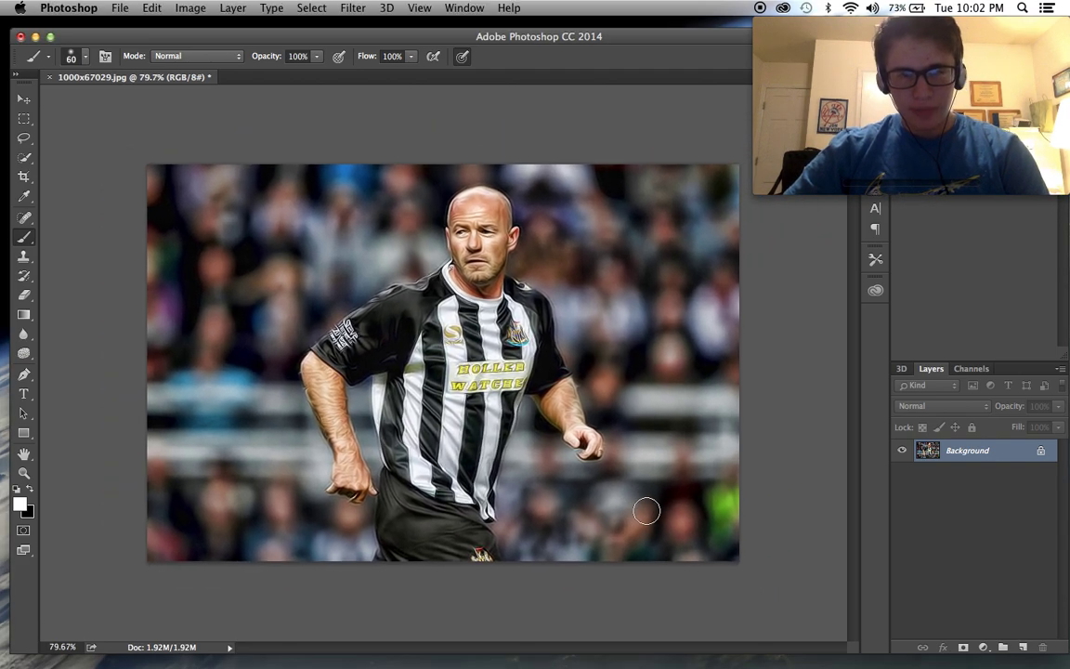
{"action": "scroll", "coordinate": [646, 511], "scroll_direction": "up", "scroll_amount": 1}
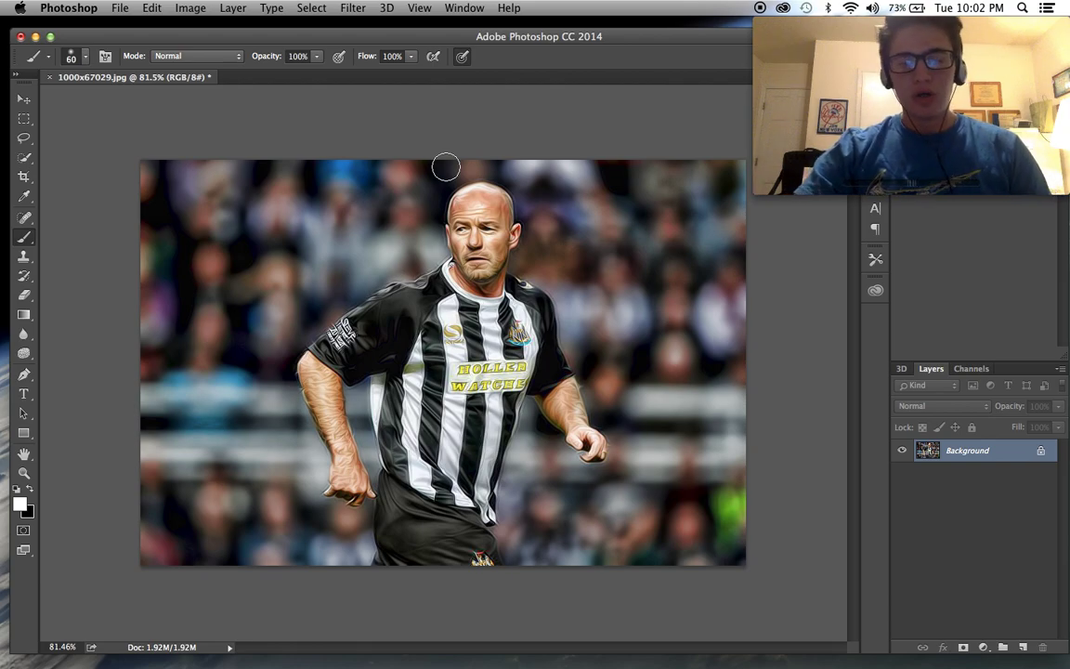
{"action": "key", "text": "super+u"}
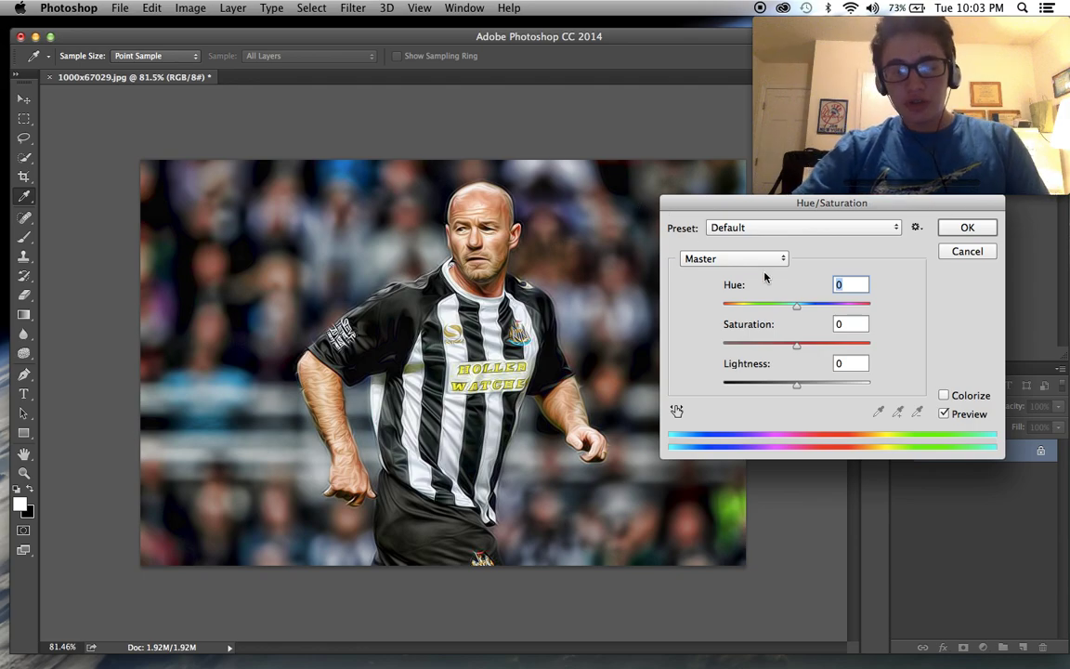
{"action": "left_click", "coordinate": [945, 395]}
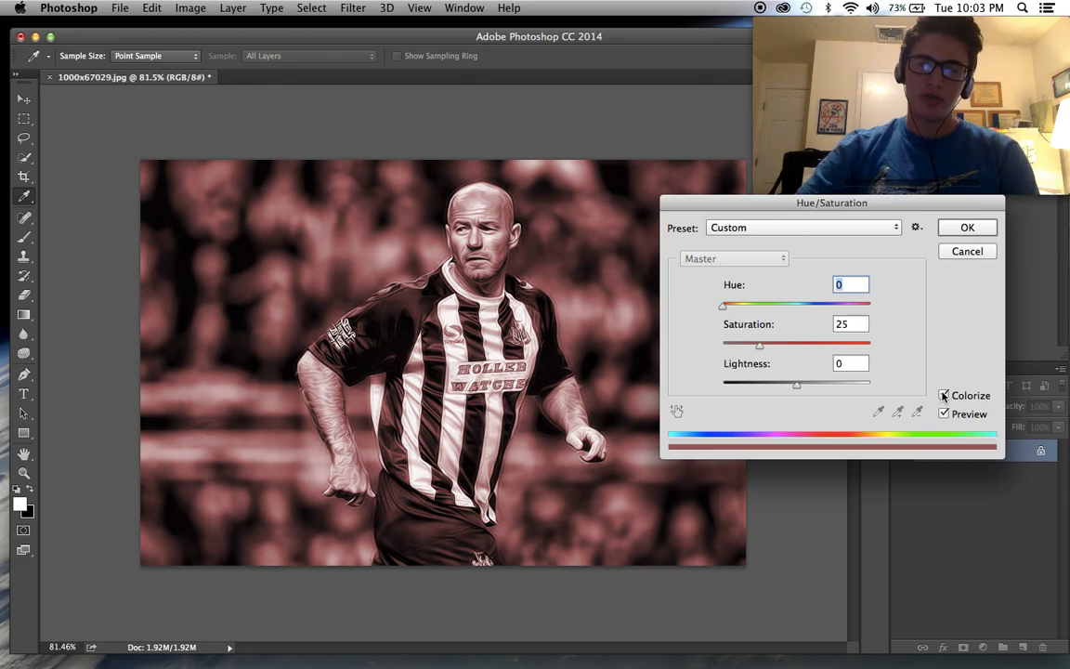
{"action": "key", "text": "BackSpace"}
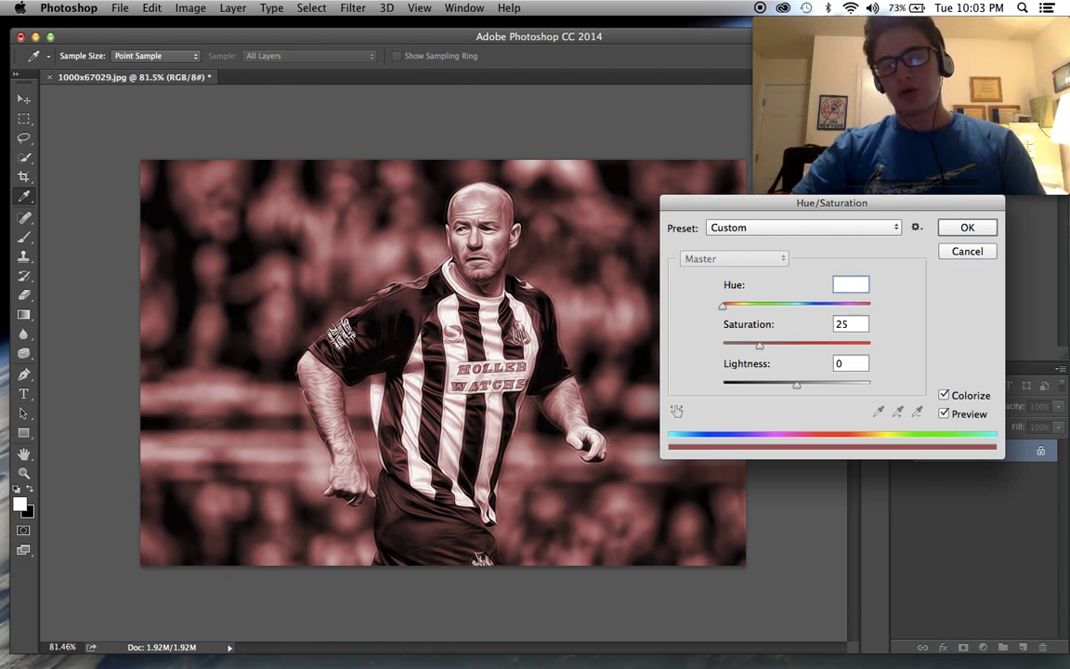
{"action": "type", "text": "229"}
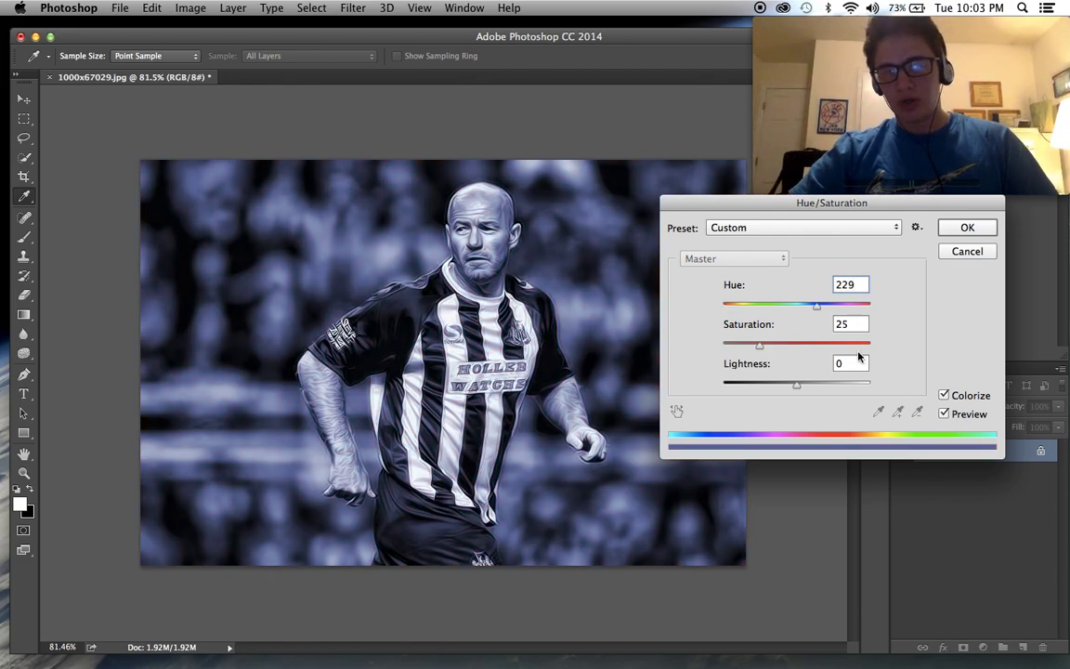
{"action": "left_click_drag", "start_coordinate": [761, 346], "coordinate": [768, 346]}
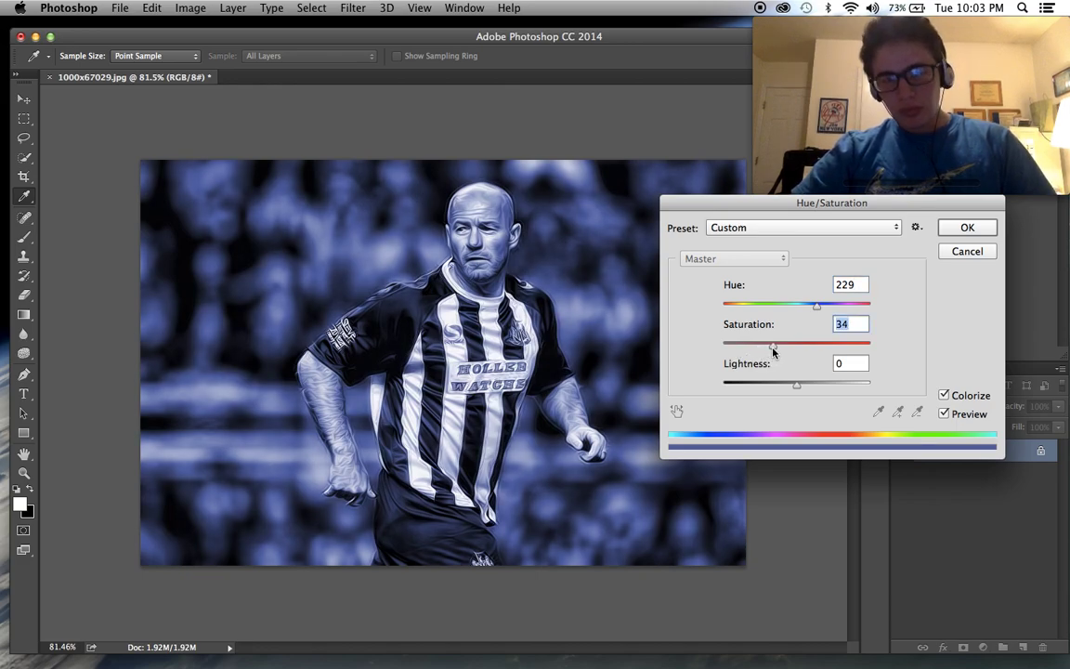
{"action": "left_click_drag", "start_coordinate": [773, 351], "coordinate": [771, 350]}
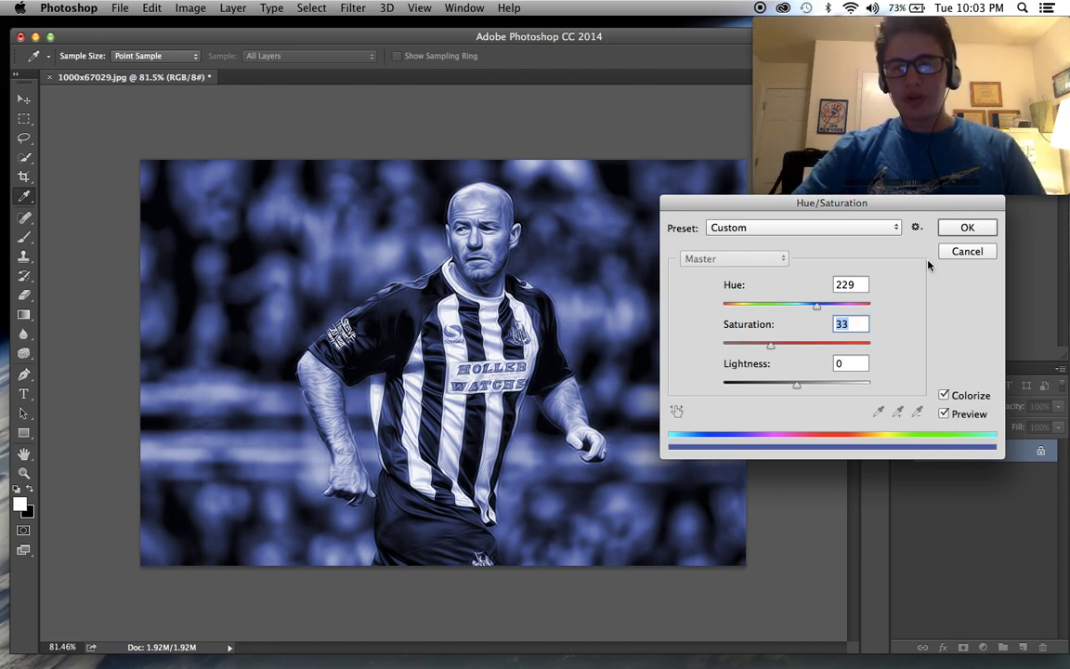
{"action": "left_click", "coordinate": [966, 228]}
{"action": "key", "text": "b"}
{"action": "scroll", "coordinate": [615, 298], "scroll_direction": "up", "scroll_amount": 2}
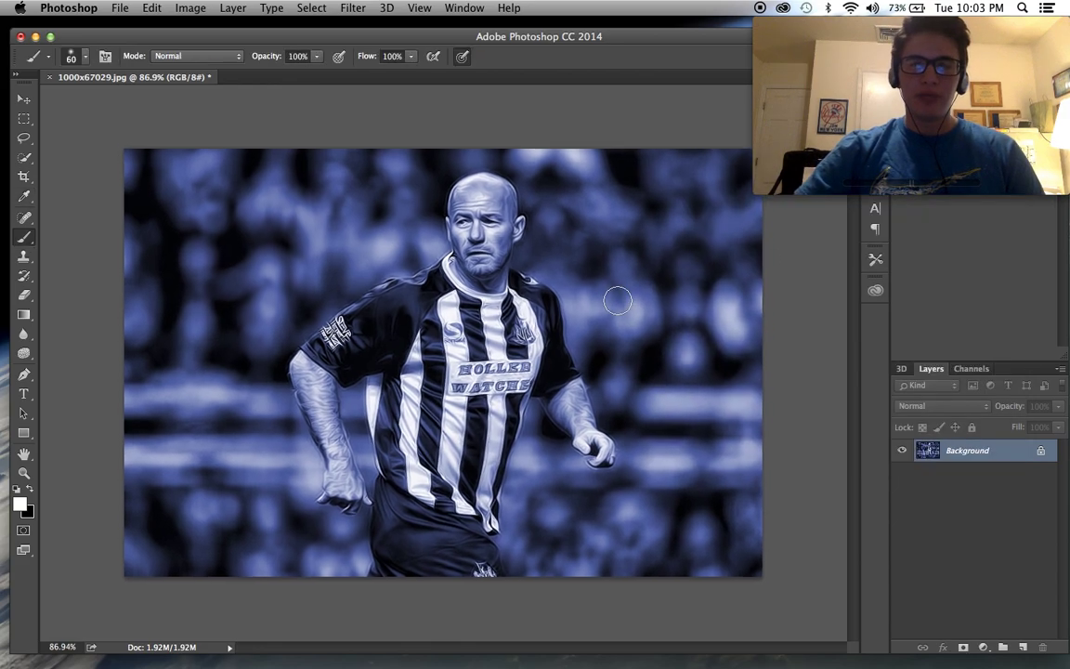
{"action": "scroll", "coordinate": [618, 299], "scroll_direction": "up", "scroll_amount": 2}
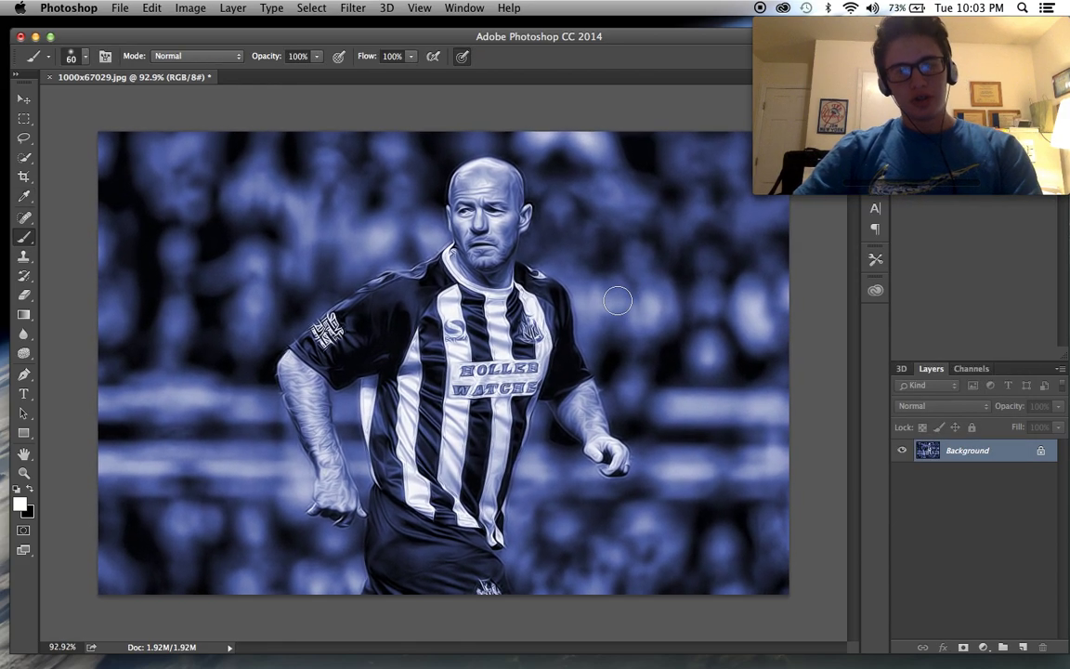
{"action": "scroll", "coordinate": [617, 299], "scroll_direction": "down", "scroll_amount": 2}
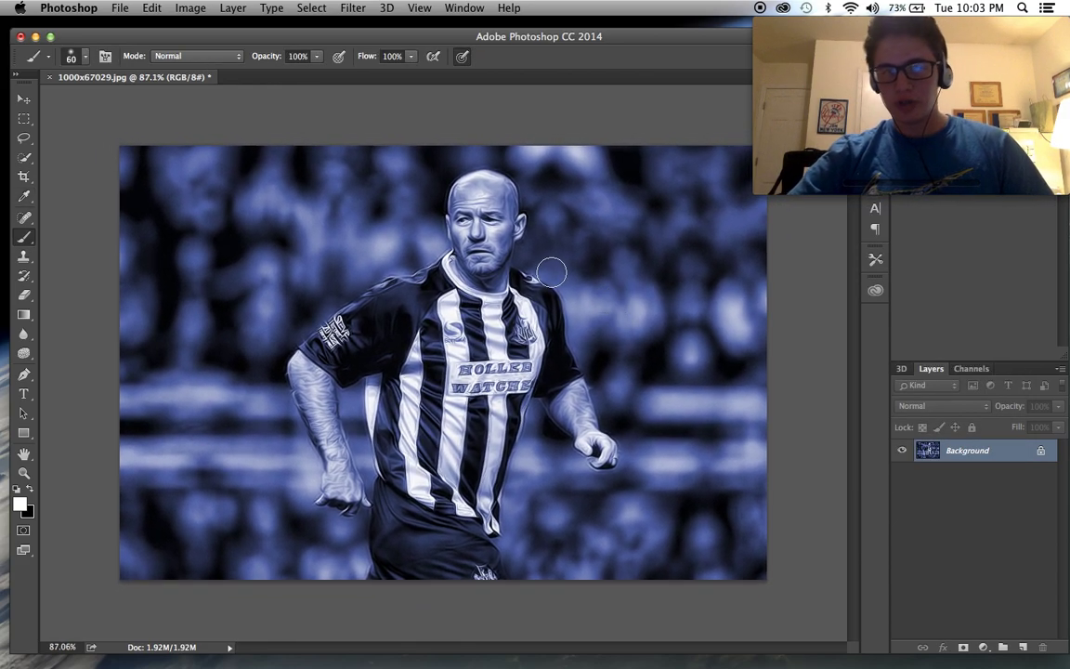
{"action": "scroll", "coordinate": [511, 251], "scroll_direction": "up", "scroll_amount": 1}
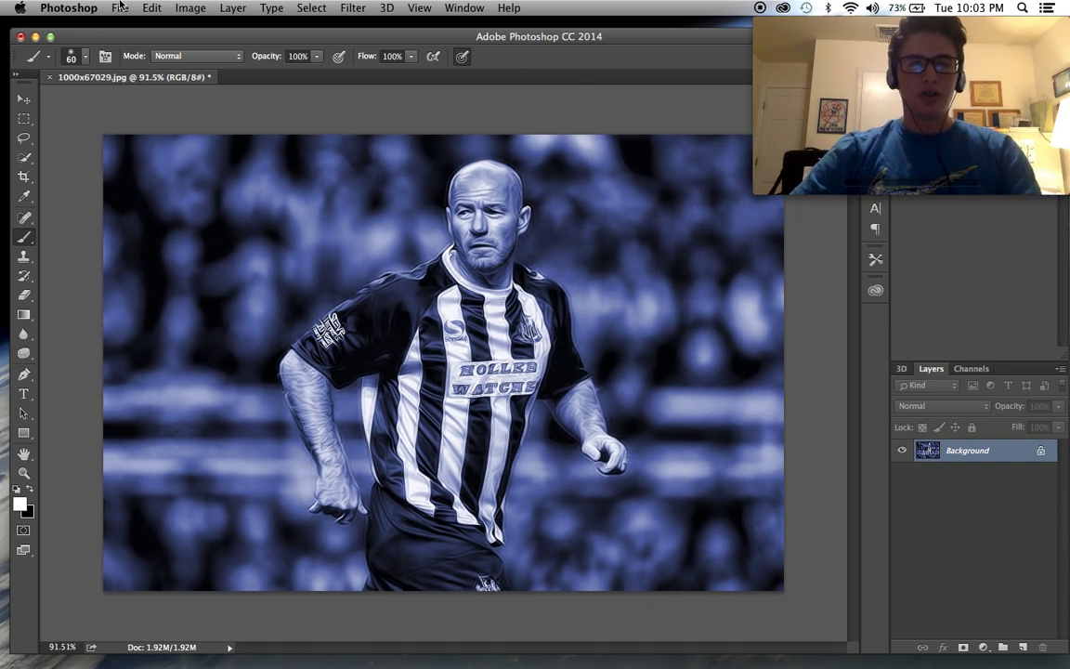
Step: Create a new blank RGB document 2300 by 2300 pixels at 200 pixels/inch
{"action": "left_click", "coordinate": [119, 7]}
{"action": "left_click", "coordinate": [133, 25]}
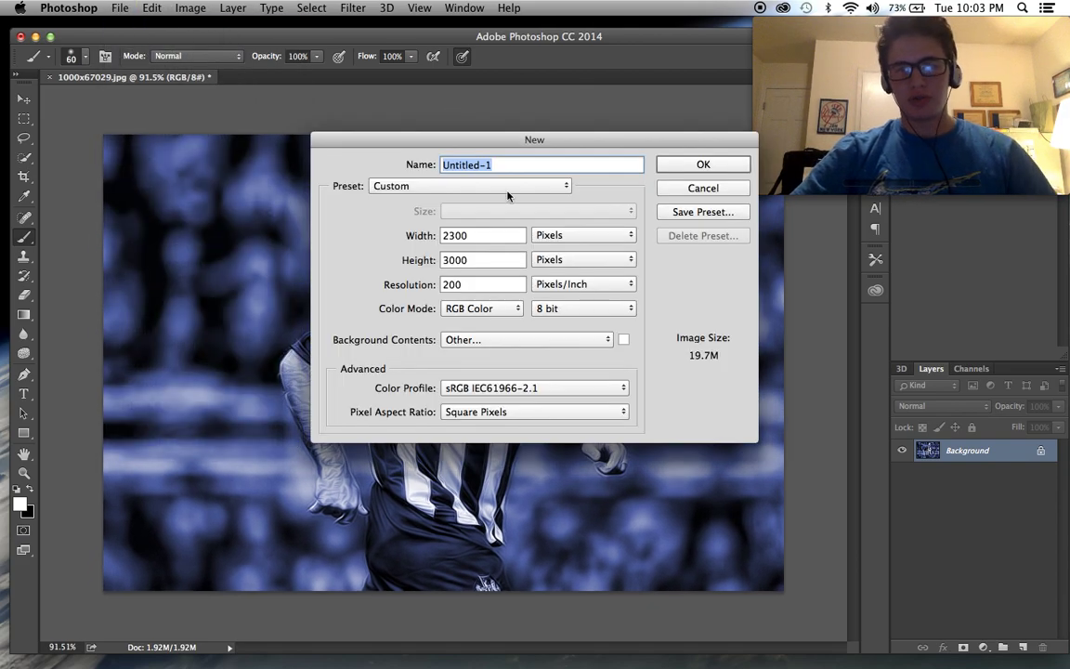
{"action": "left_click", "coordinate": [485, 235]}
{"action": "left_click", "coordinate": [476, 260]}
{"action": "key", "text": "BackSpace"}
{"action": "key", "text": "BackSpace"}
{"action": "key", "text": "BackSpace"}
{"action": "key", "text": "BackSpace"}
{"action": "type", "text": "2300"}
{"action": "key", "text": "Return"}
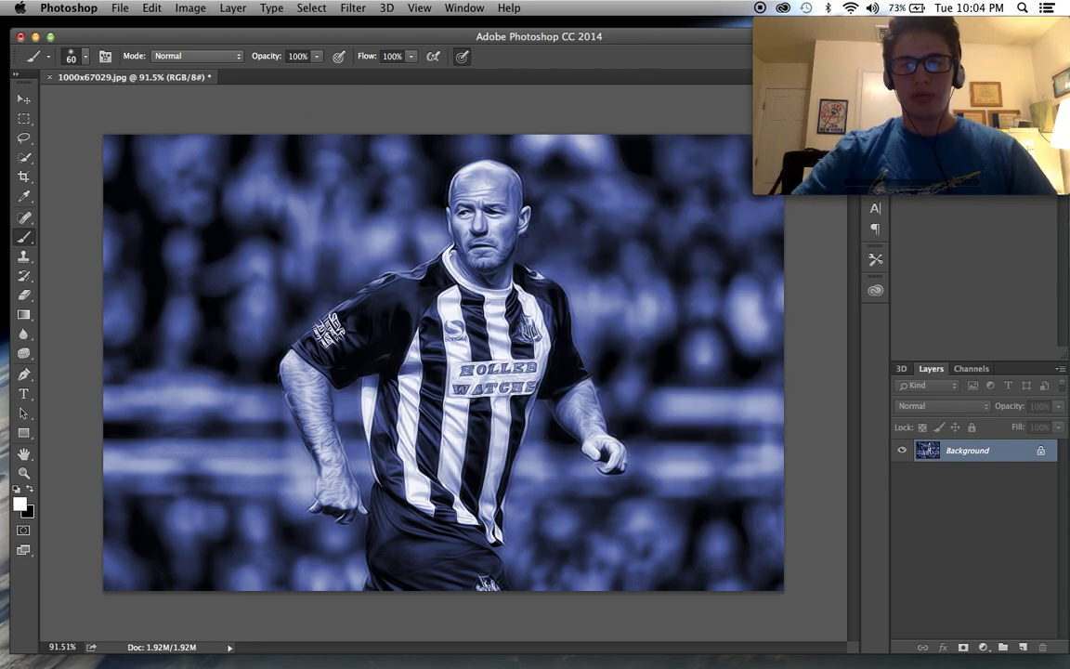
Step: Set the foreground color to the very dark navy blue 000412
{"action": "left_click", "coordinate": [21, 502]}
{"action": "left_click", "coordinate": [394, 493]}
{"action": "left_click_drag", "start_coordinate": [370, 528], "coordinate": [375, 459]}
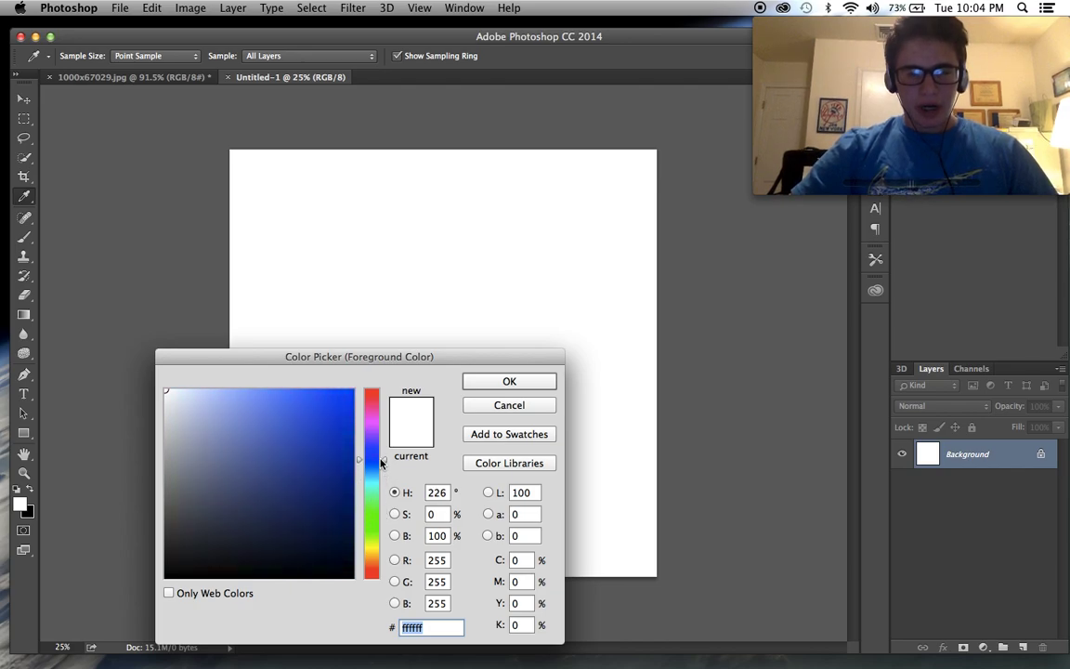
{"action": "left_click", "coordinate": [336, 544]}
{"action": "mouse_move", "coordinate": [335, 544]}
{"action": "left_mouse_down"}
{"action": "mouse_move", "coordinate": [375, 564]}
{"action": "mouse_move", "coordinate": [352, 568]}
{"action": "mouse_move", "coordinate": [409, 615]}
{"action": "mouse_move", "coordinate": [372, 554]}
{"action": "mouse_move", "coordinate": [387, 529]}
{"action": "mouse_move", "coordinate": [422, 560]}
{"action": "mouse_move", "coordinate": [391, 544]}
{"action": "left_mouse_up"}
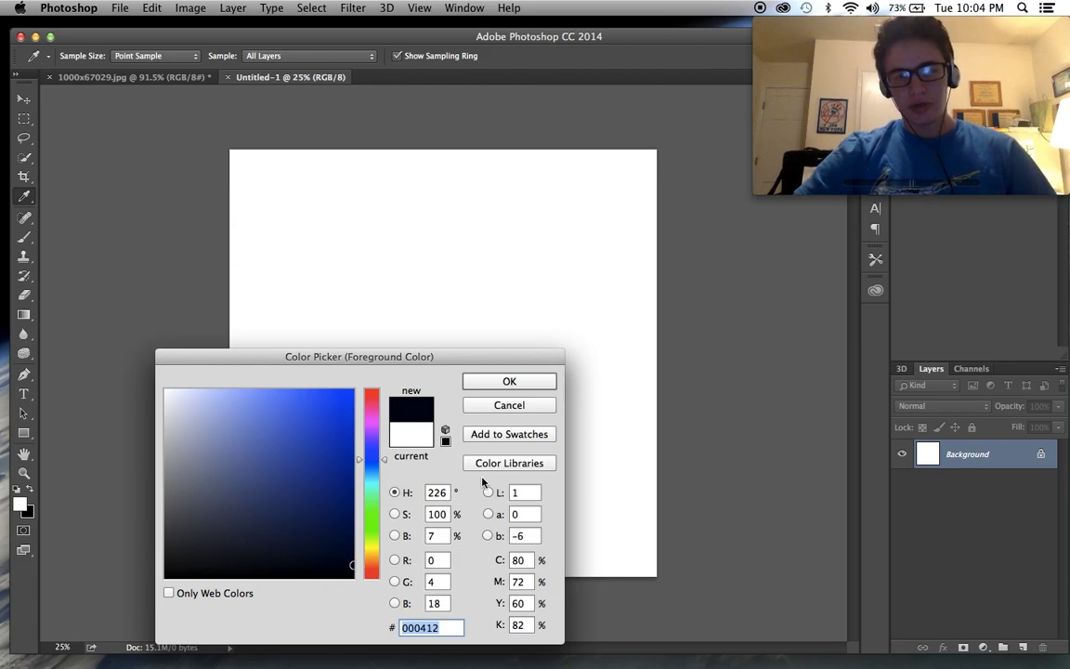
{"action": "left_click", "coordinate": [509, 380]}
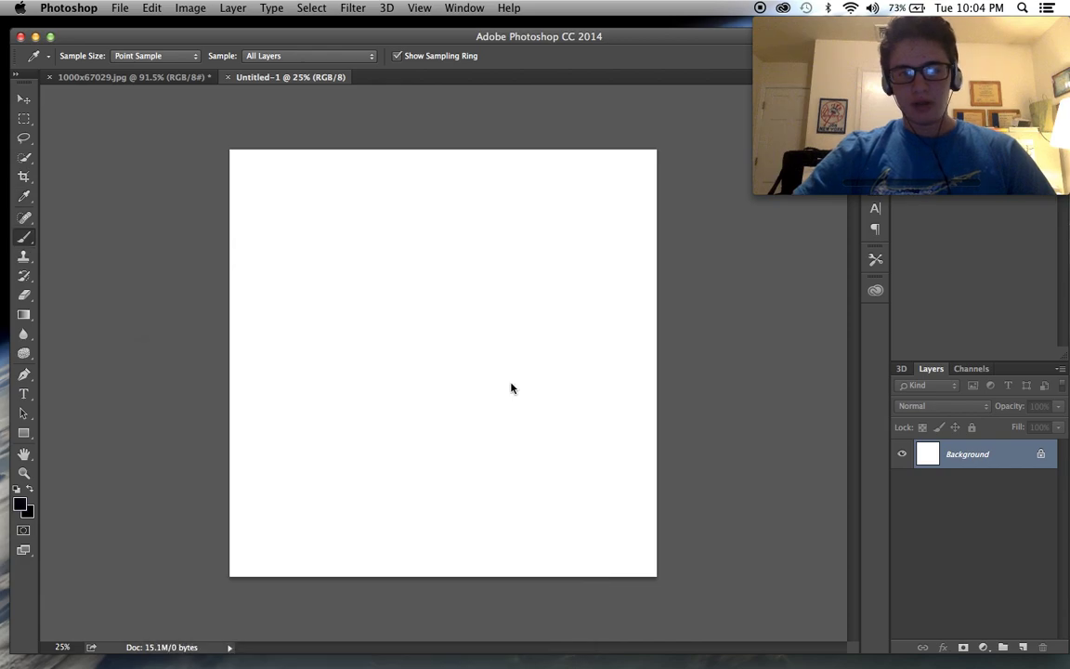
Step: Fill the Background layer with the dark navy foreground color using the Paint Bucket tool
{"action": "left_click", "coordinate": [24, 314]}
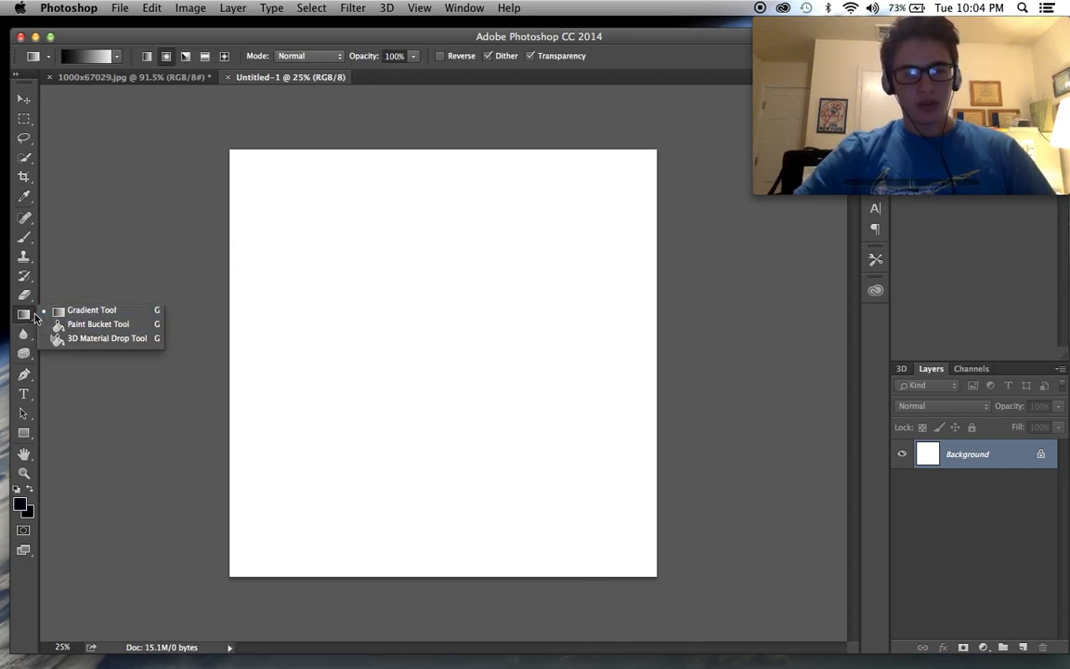
{"action": "left_click", "coordinate": [78, 324]}
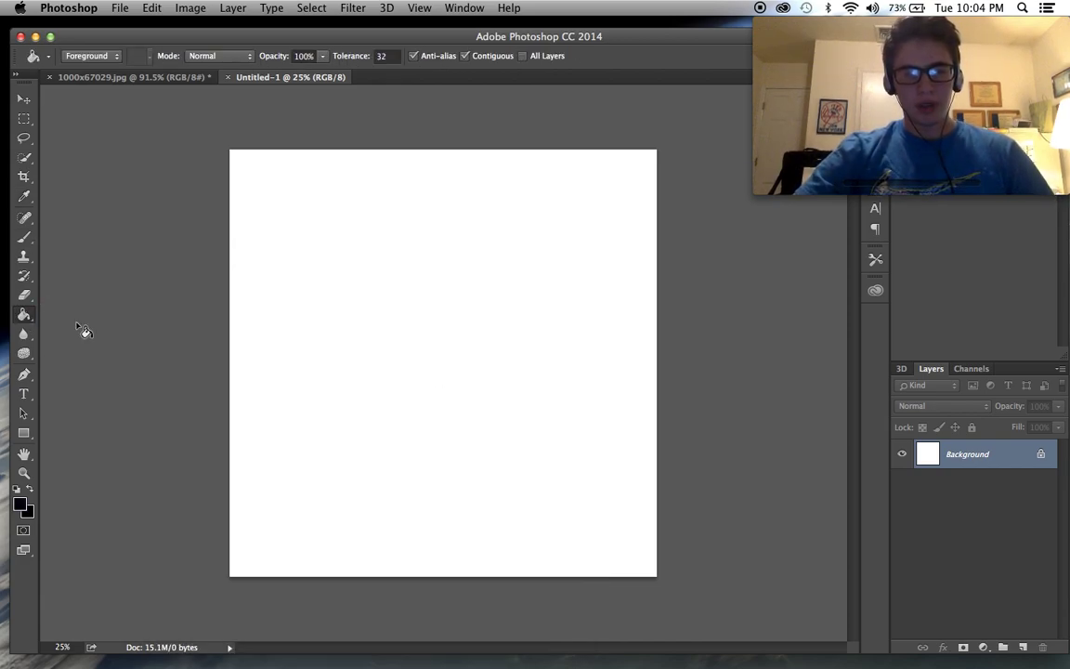
{"action": "left_click", "coordinate": [337, 368]}
{"action": "scroll", "coordinate": [337, 368], "scroll_direction": "up", "scroll_amount": 5}
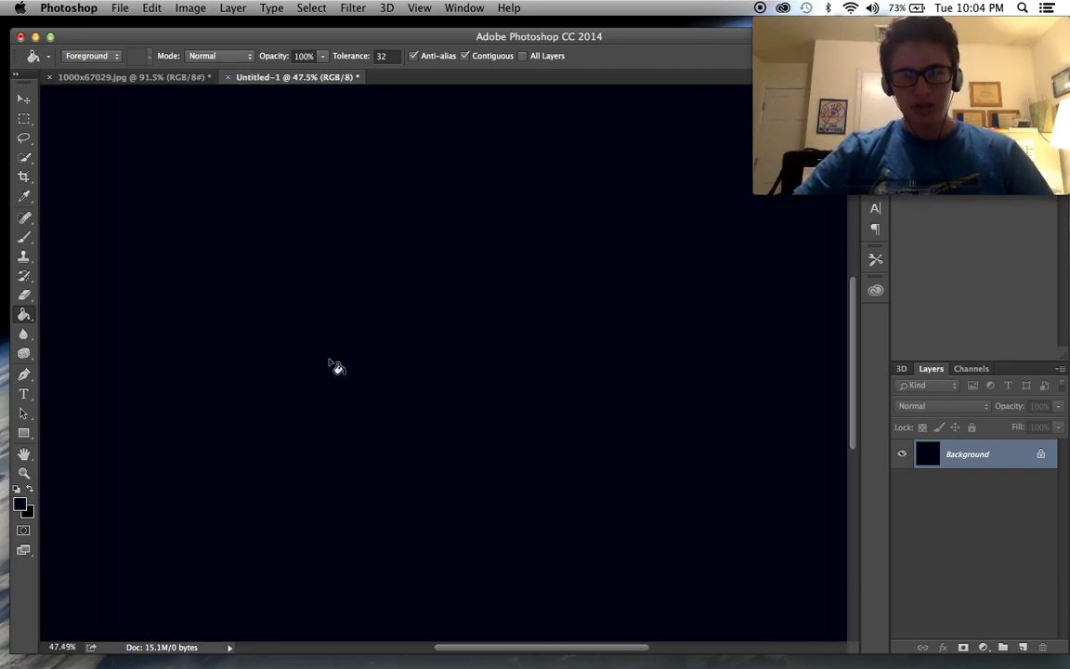
{"action": "scroll", "coordinate": [336, 368], "scroll_direction": "down", "scroll_amount": 4}
{"action": "scroll", "coordinate": [337, 368], "scroll_direction": "up", "scroll_amount": 1}
{"action": "scroll", "coordinate": [337, 368], "scroll_direction": "up", "scroll_amount": 1}
Step: Reset the foreground and background colors to default black and white, and undo the black fill tried on the canvas
{"action": "left_click", "coordinate": [17, 490]}
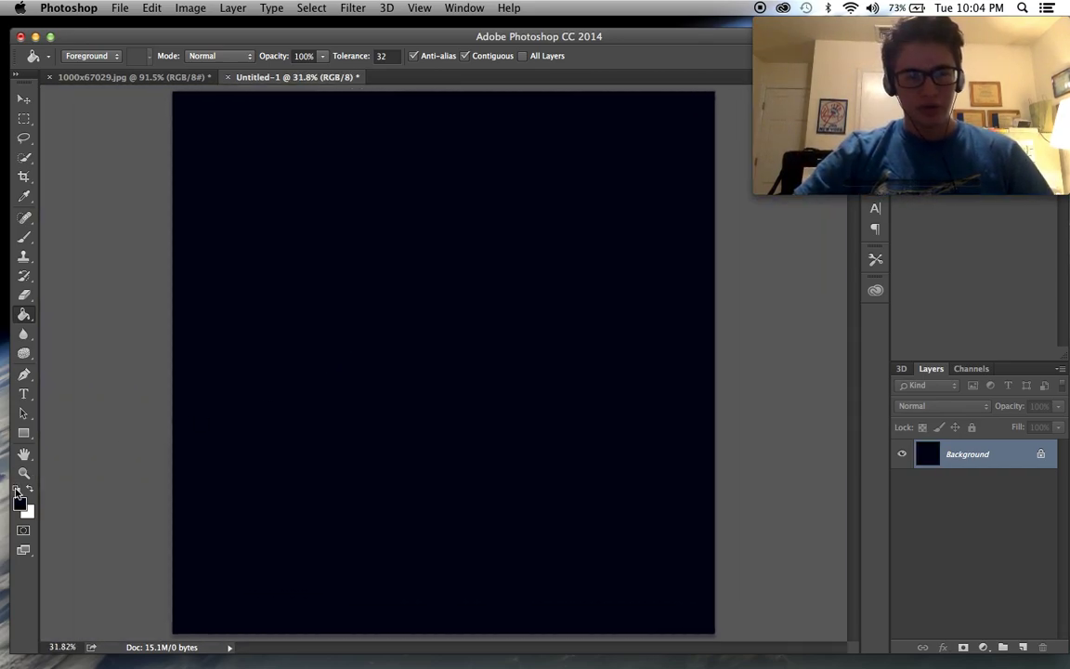
{"action": "left_click", "coordinate": [340, 436]}
{"action": "key", "text": "super+z"}
{"action": "key", "text": "super+z"}
{"action": "key", "text": "super+z"}
{"action": "key", "text": "super+z"}
{"action": "key", "text": "super+z"}
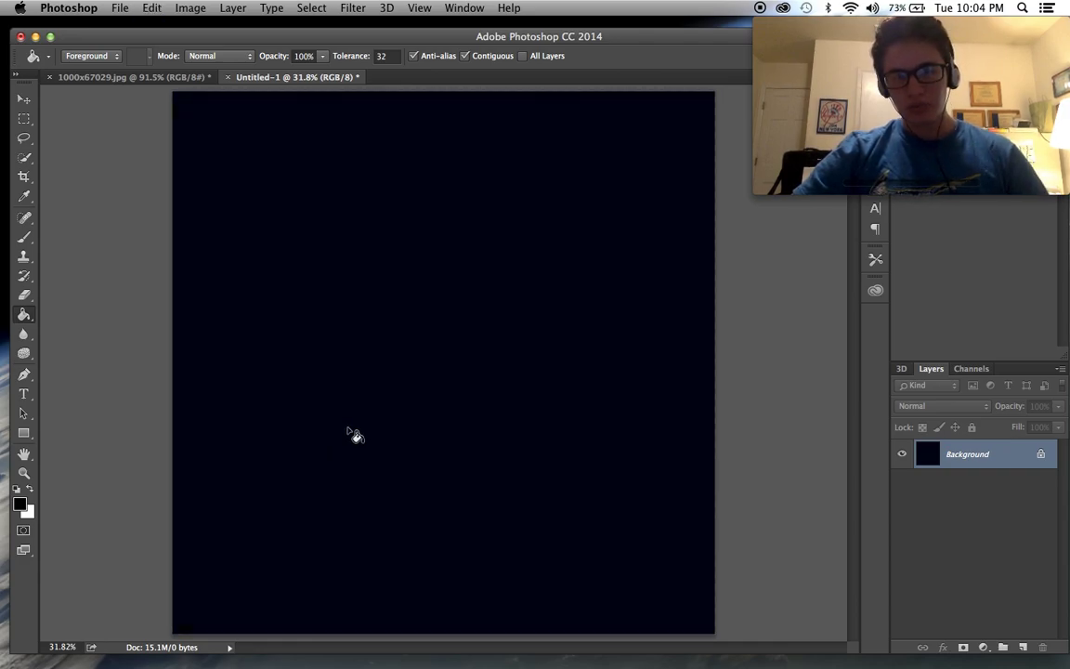
{"action": "scroll", "coordinate": [387, 444], "scroll_direction": "down", "scroll_amount": 2}
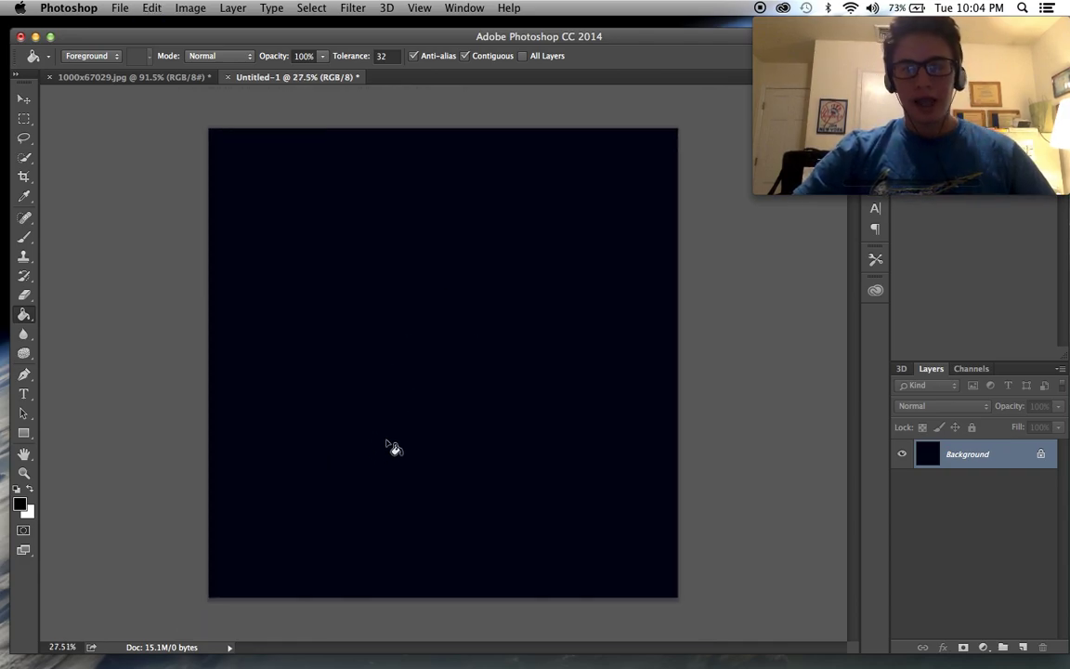
{"action": "scroll", "coordinate": [394, 447], "scroll_direction": "up", "scroll_amount": 1}
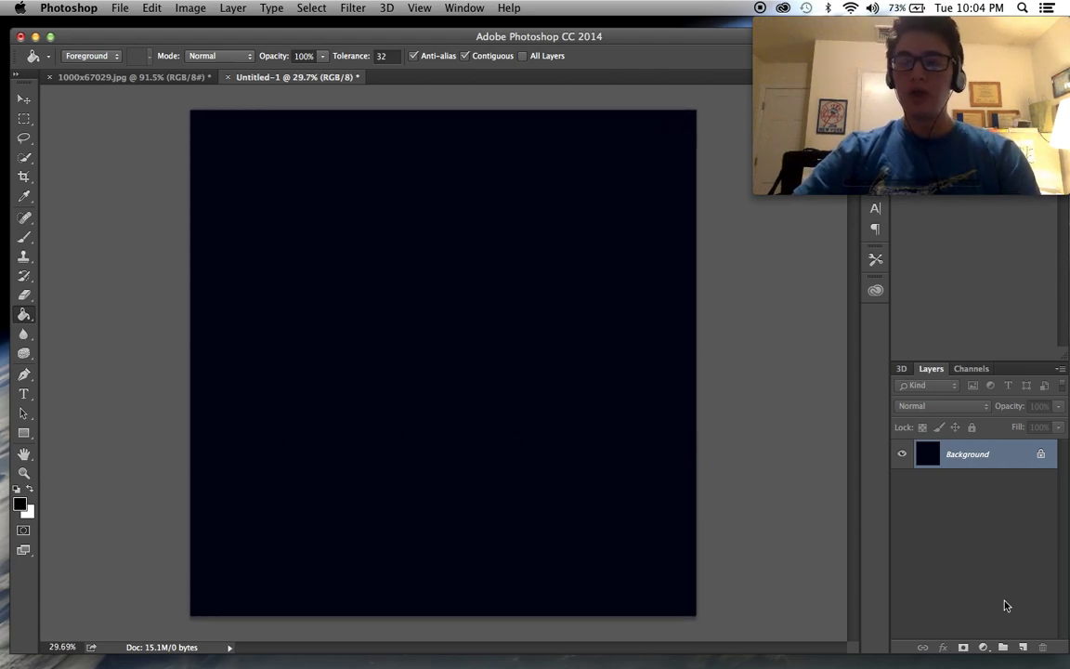
Step: Add a new blank layer, make white the foreground color and activate the Brush tool
{"action": "left_click", "coordinate": [1023, 647]}
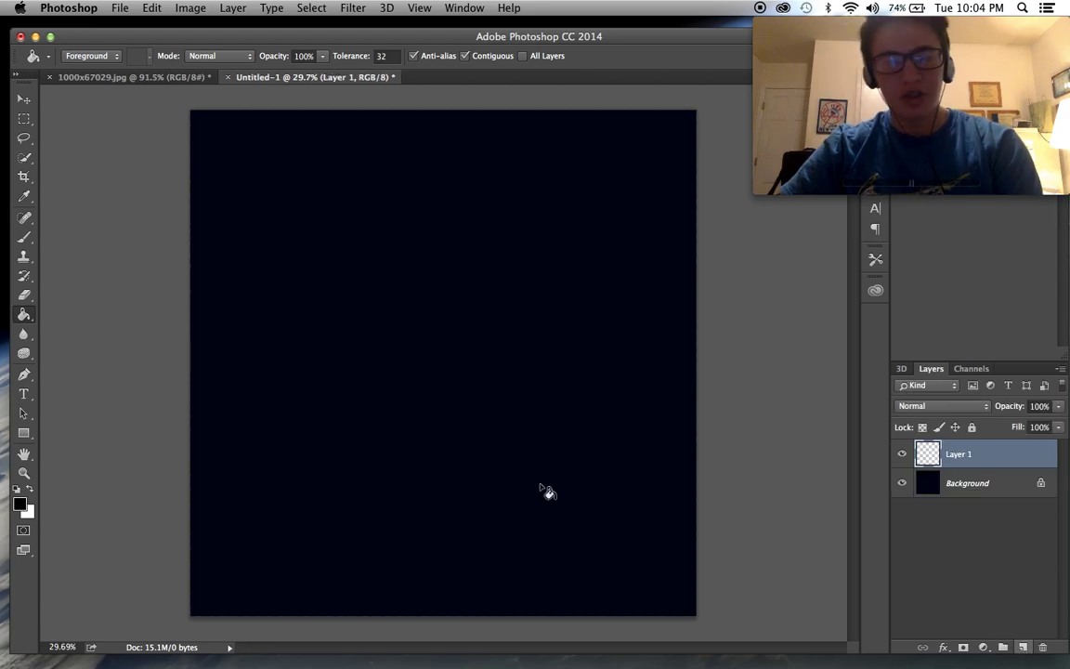
{"action": "left_click", "coordinate": [28, 488]}
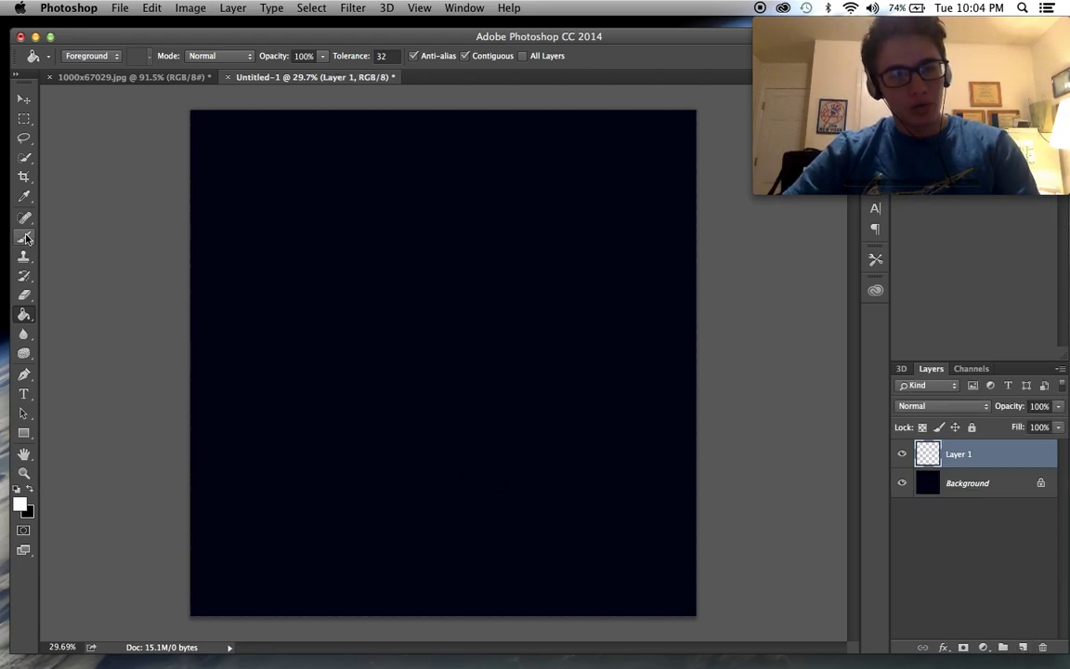
{"action": "key", "text": "b"}
Step: Copy the blue-colorized footballer photo from 1000x67029.jpg into the Untitled-1 document as a new layer
{"action": "left_click", "coordinate": [129, 78]}
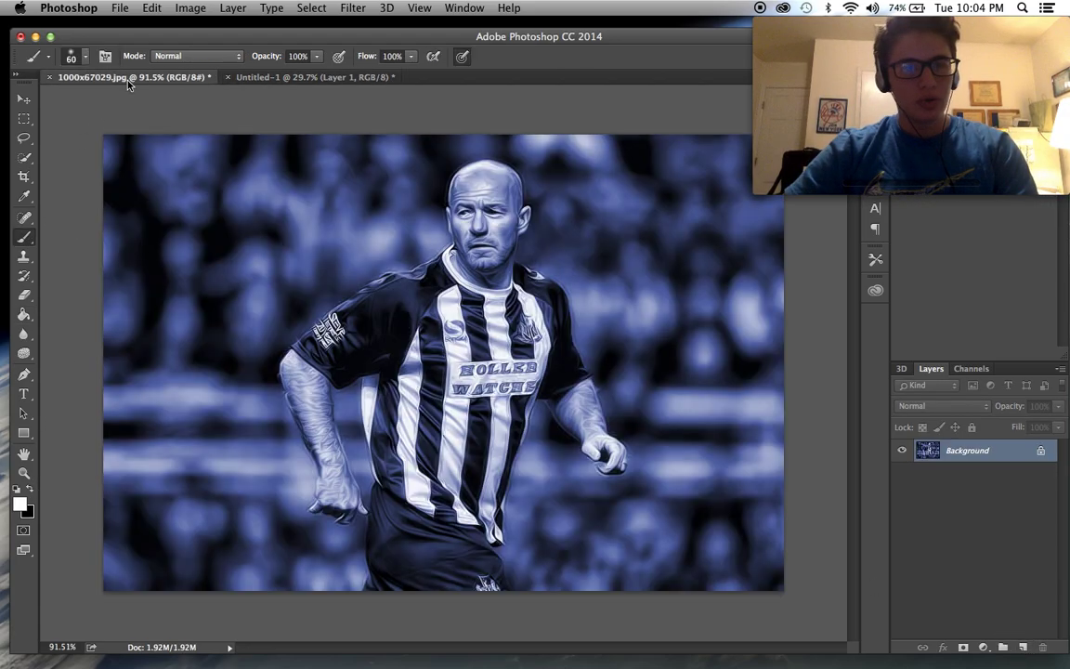
{"action": "left_click", "coordinate": [23, 98]}
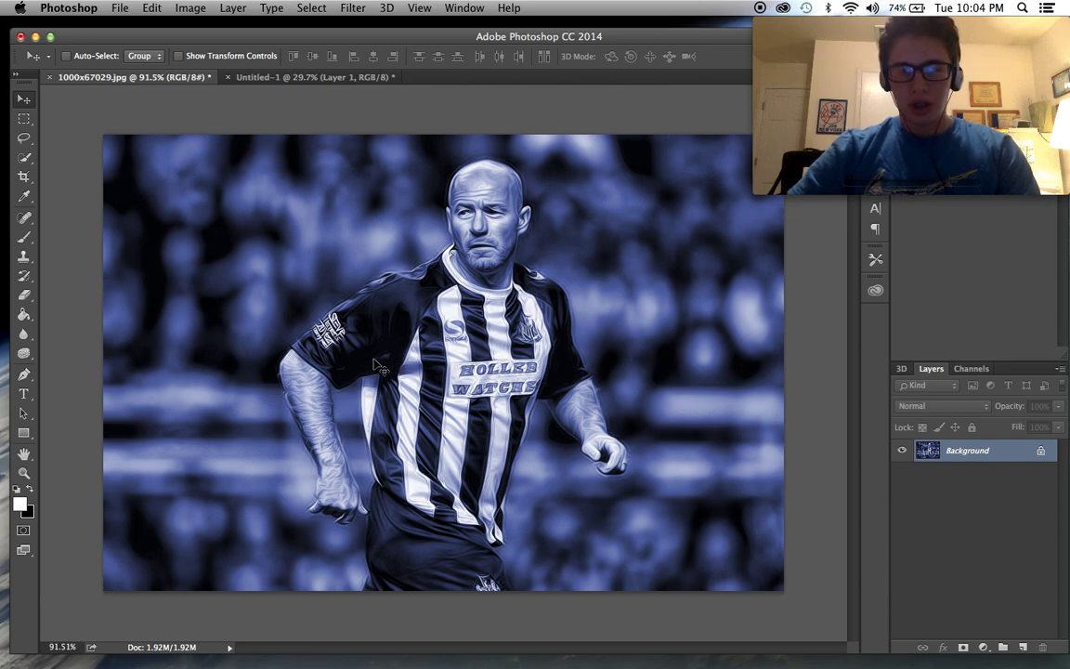
{"action": "left_click_drag", "start_coordinate": [237, 283], "coordinate": [318, 234]}
Step: Transform the blue photo to about 195% width and 198% height, covering the canvas's upper-right area
{"action": "key", "text": "ctrl+t"}
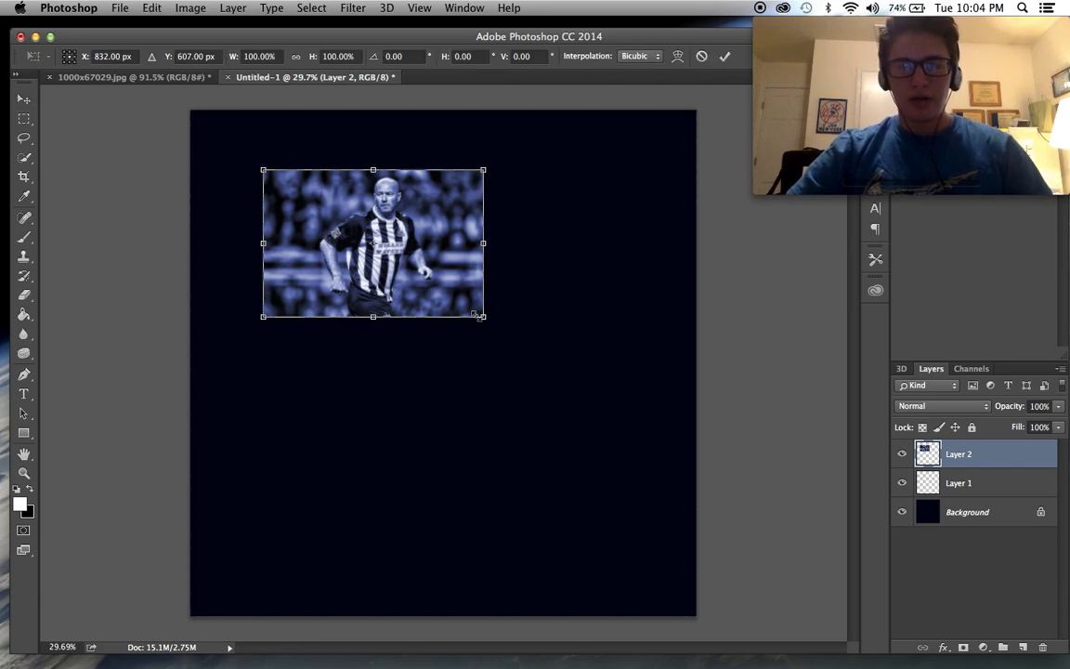
{"action": "left_click_drag", "start_coordinate": [484, 316], "coordinate": [650, 430]}
{"action": "left_click_drag", "start_coordinate": [592, 371], "coordinate": [661, 300]}
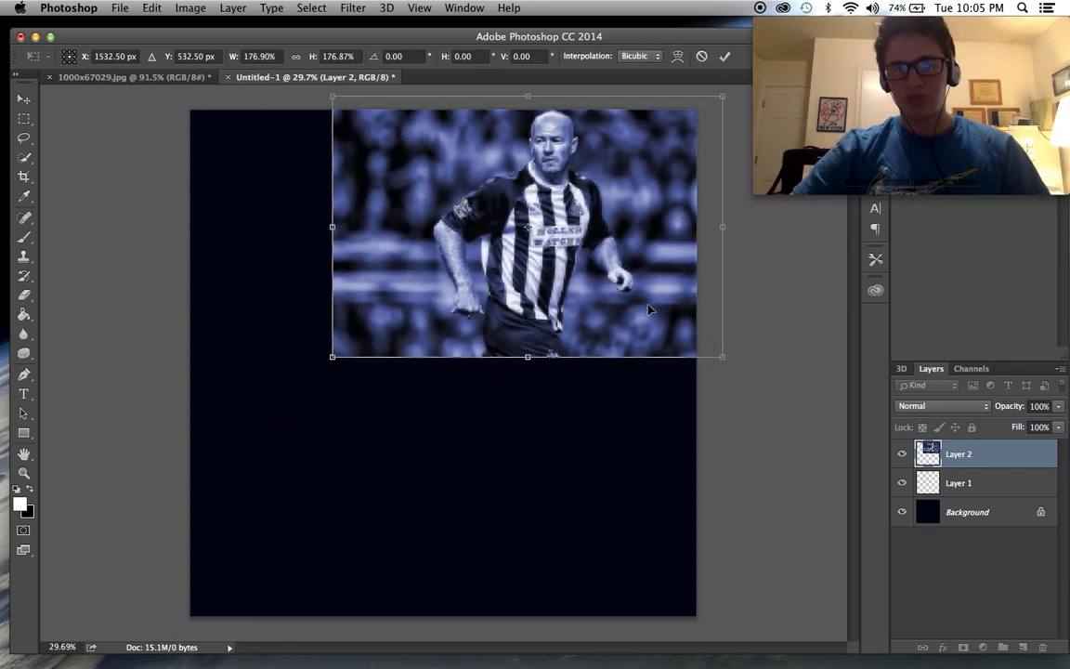
{"action": "left_click_drag", "start_coordinate": [325, 365], "coordinate": [305, 379]}
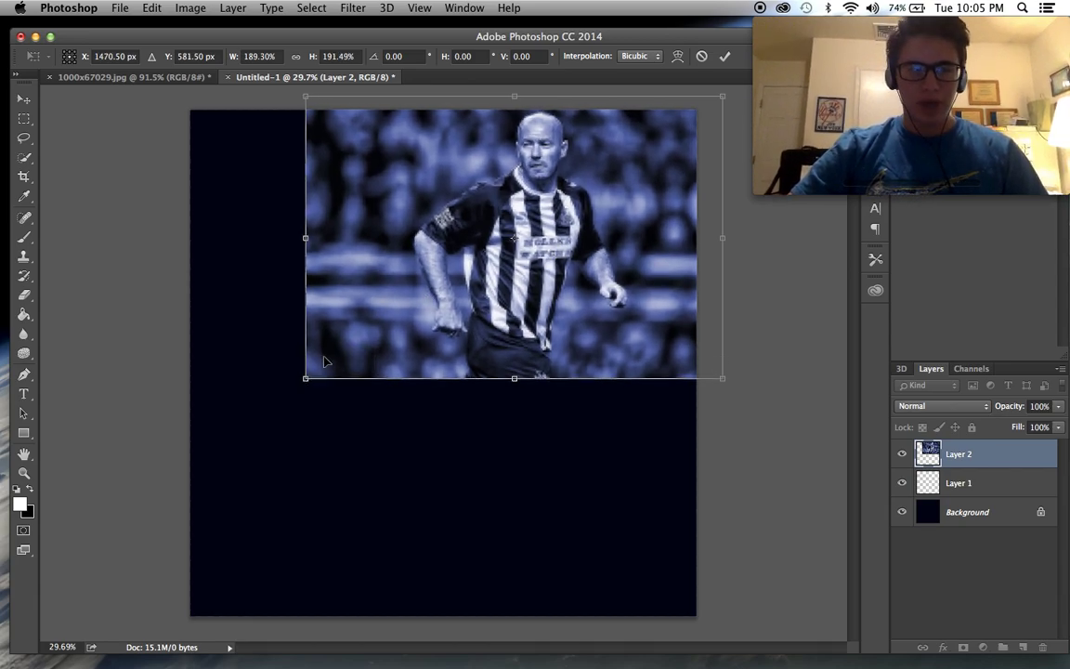
{"action": "left_click_drag", "start_coordinate": [309, 377], "coordinate": [294, 387]}
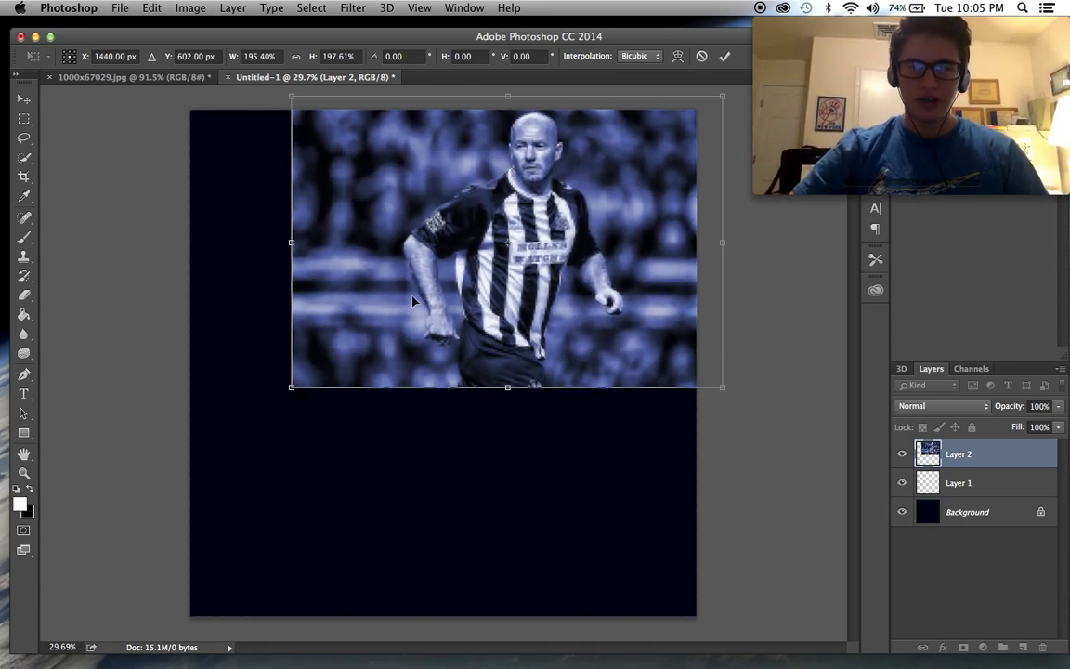
{"action": "left_click_drag", "start_coordinate": [413, 301], "coordinate": [416, 314]}
{"action": "key", "text": "Return"}
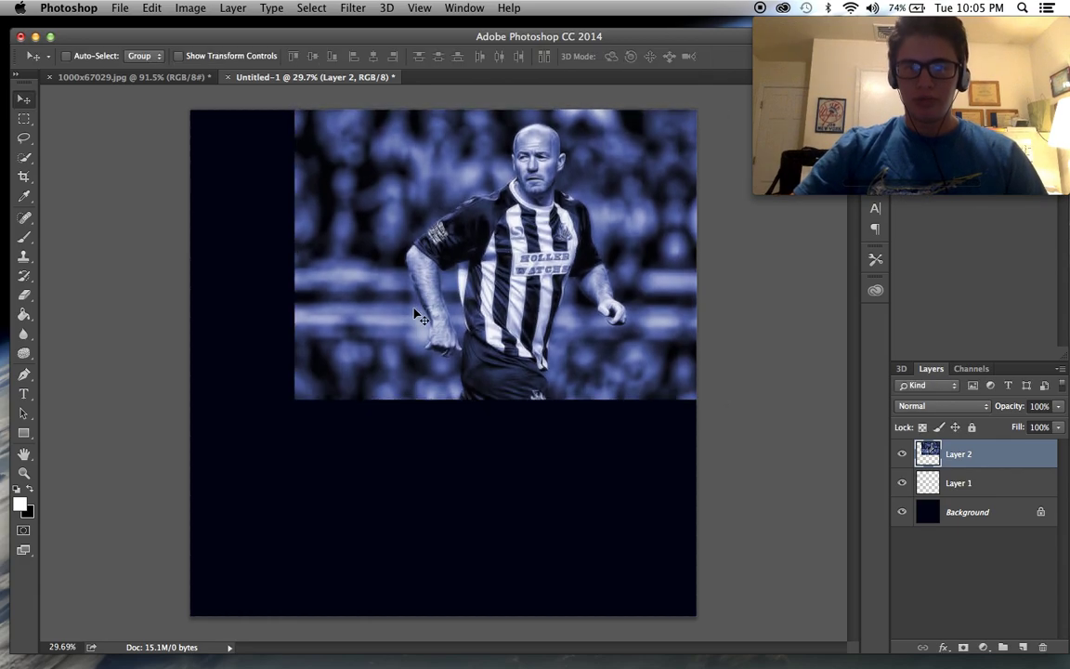
{"action": "scroll", "coordinate": [418, 315], "scroll_direction": "up", "scroll_amount": 1}
{"action": "scroll", "coordinate": [418, 316], "scroll_direction": "down", "scroll_amount": 1}
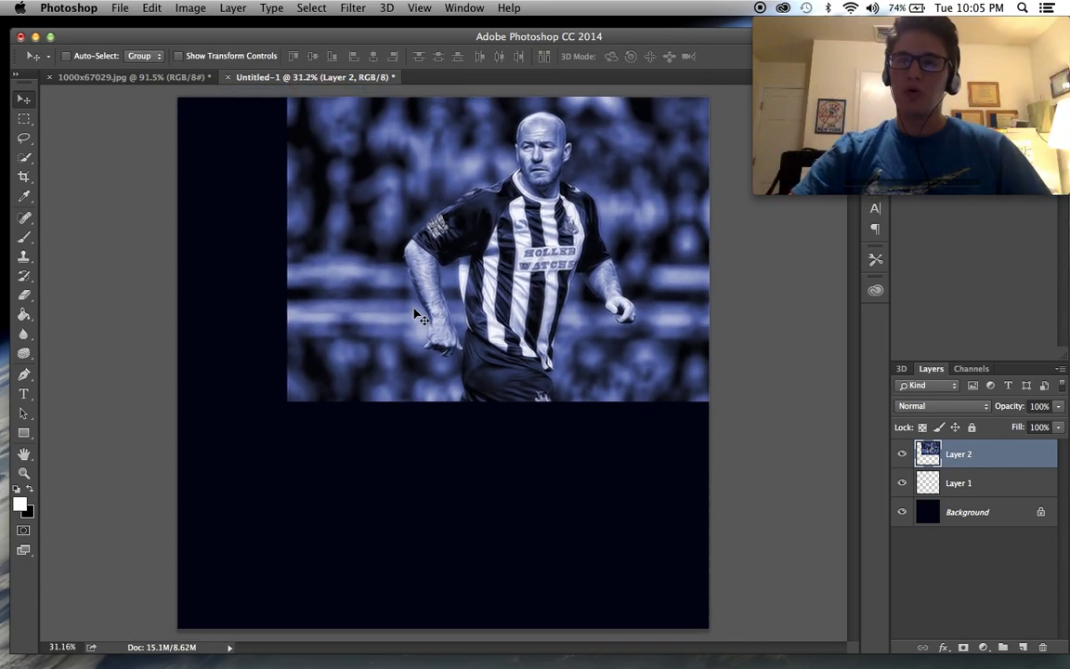
{"action": "mouse_move", "coordinate": [253, 666]}
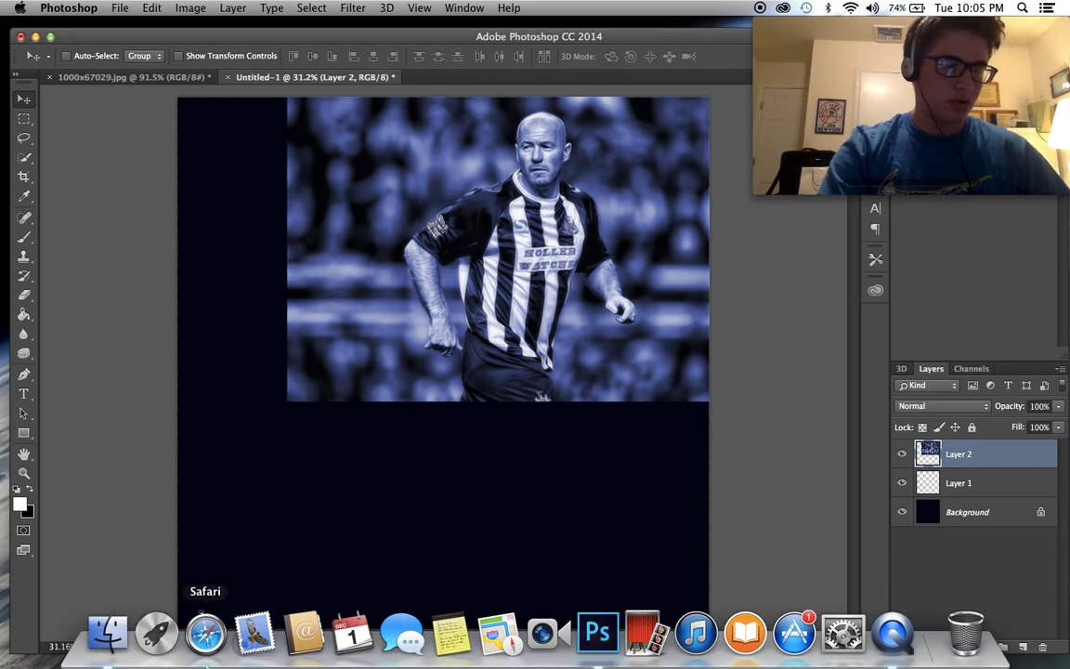
{"action": "left_click", "coordinate": [106, 635]}
{"action": "scroll", "coordinate": [399, 172], "scroll_direction": "down", "scroll_amount": 1}
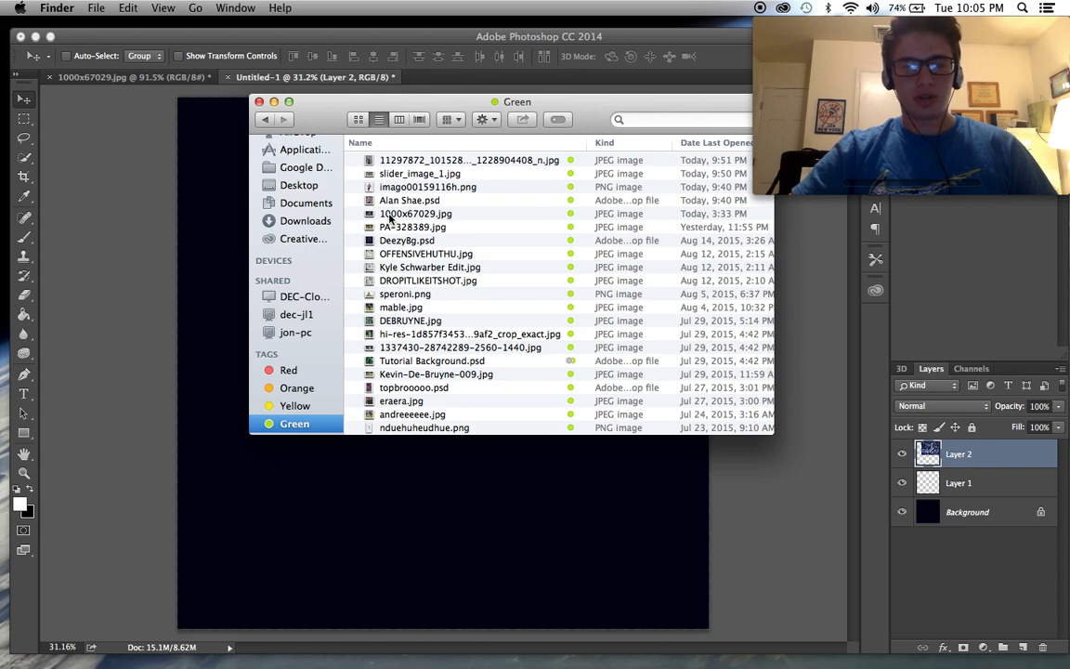
{"action": "left_click", "coordinate": [210, 202]}
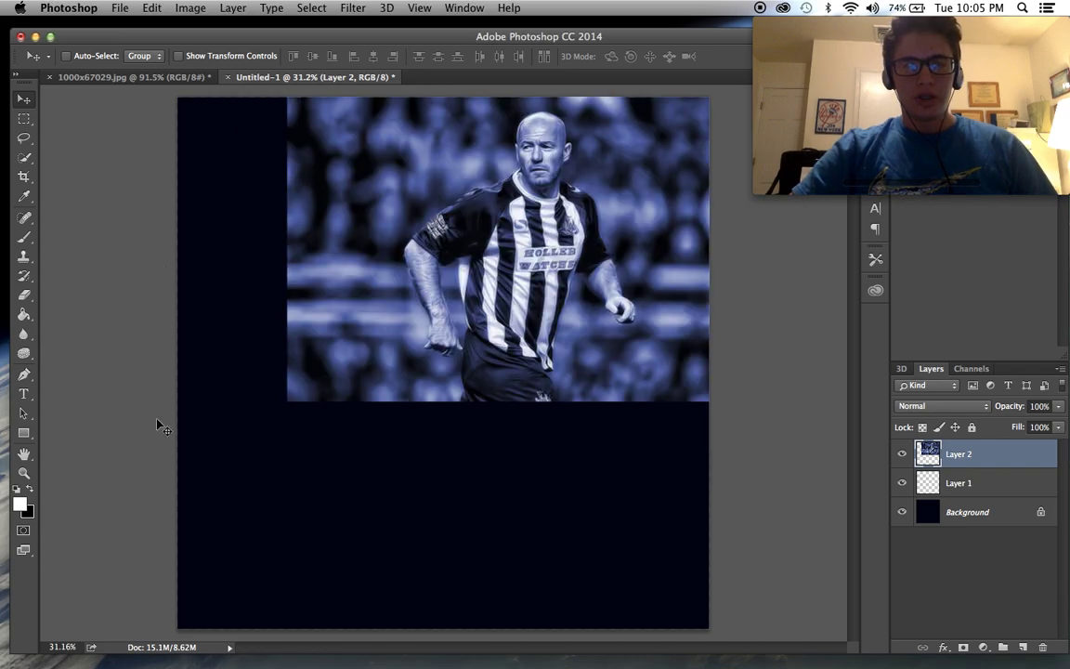
{"action": "mouse_move", "coordinate": [156, 655]}
{"action": "left_click", "coordinate": [108, 635]}
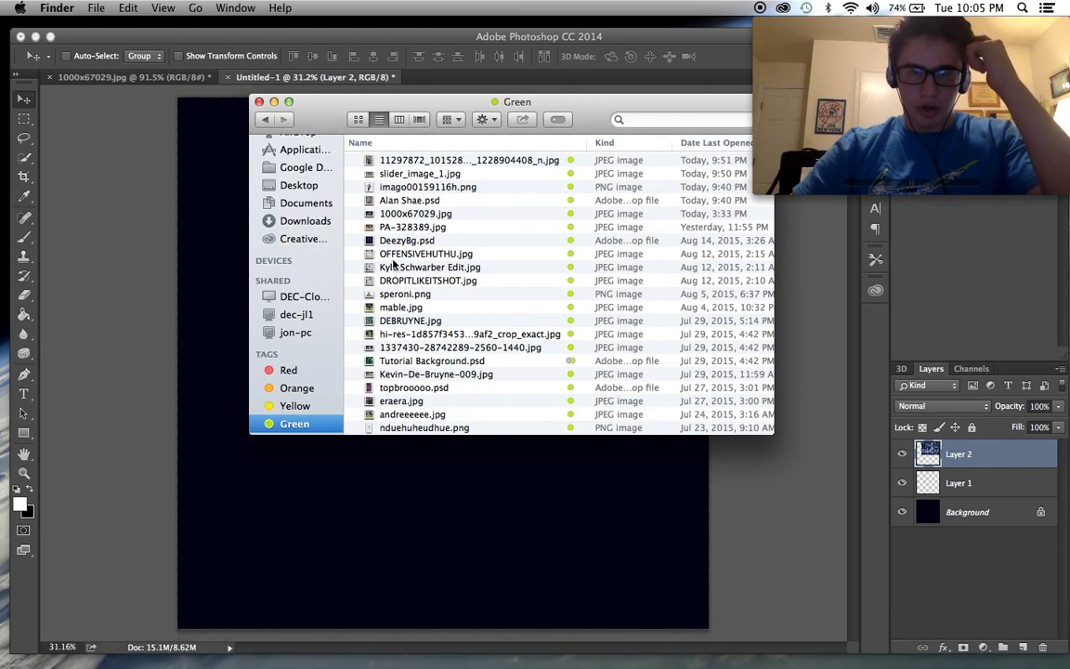
{"action": "scroll", "coordinate": [383, 295], "scroll_direction": "up", "scroll_amount": 1}
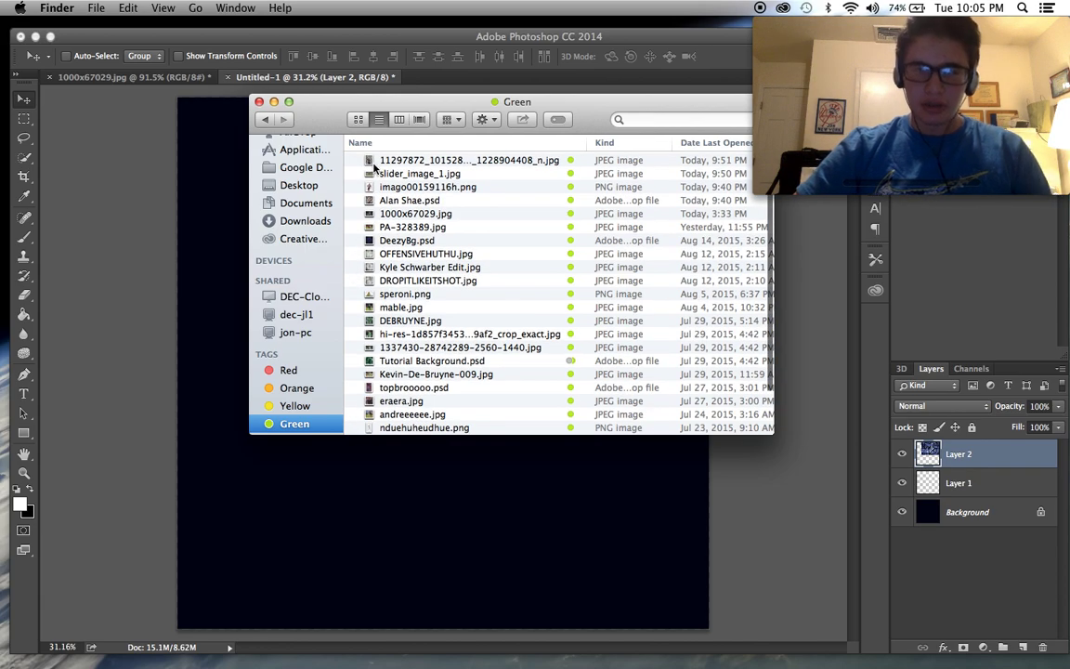
{"action": "left_click_drag", "start_coordinate": [370, 217], "coordinate": [342, 518]}
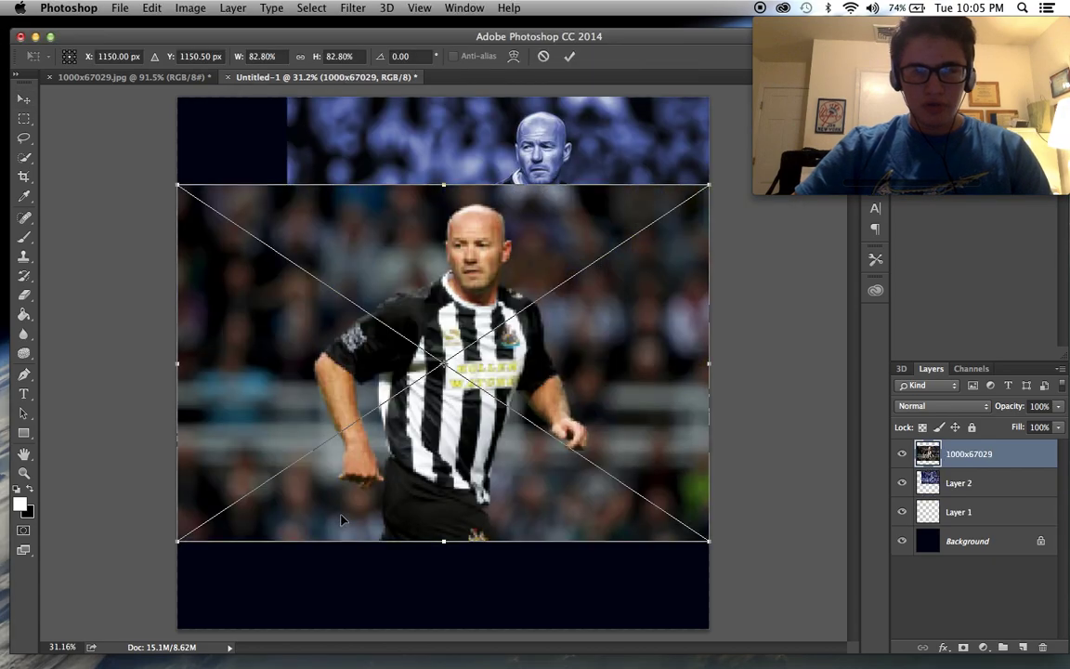
{"action": "key", "text": "Escape"}
Step: Place PA-328389.jpg from the Green-tagged files in Finder, enlarged to cover the canvas's lower-right area
{"action": "left_click", "coordinate": [107, 646]}
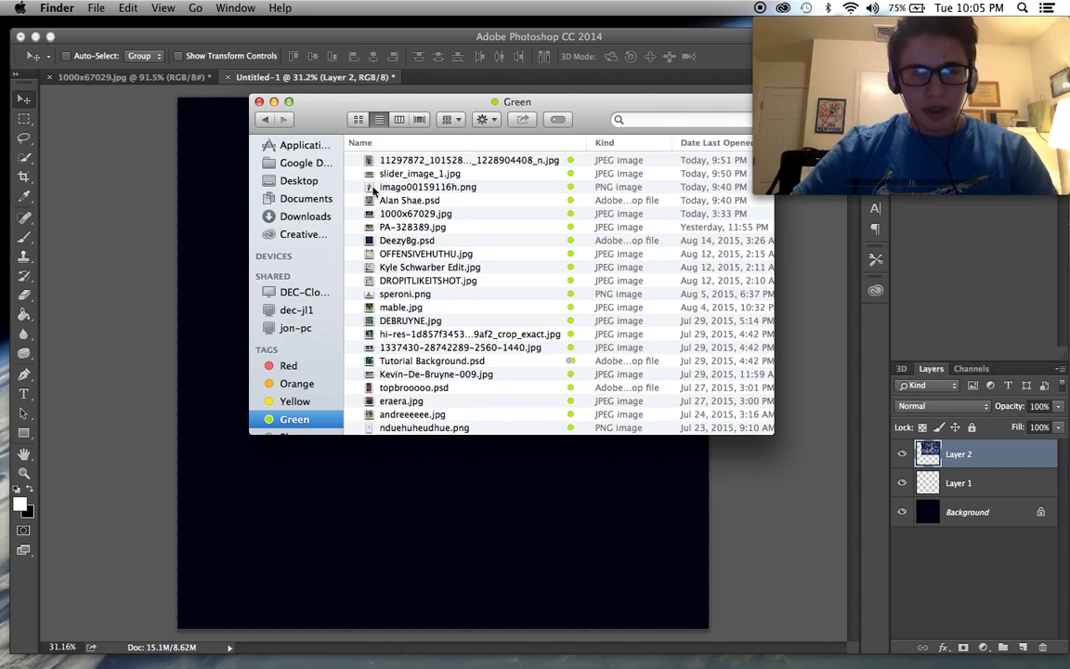
{"action": "left_click_drag", "start_coordinate": [401, 226], "coordinate": [365, 526]}
{"action": "left_click_drag", "start_coordinate": [183, 287], "coordinate": [49, 197]}
{"action": "left_click_drag", "start_coordinate": [406, 339], "coordinate": [647, 389]}
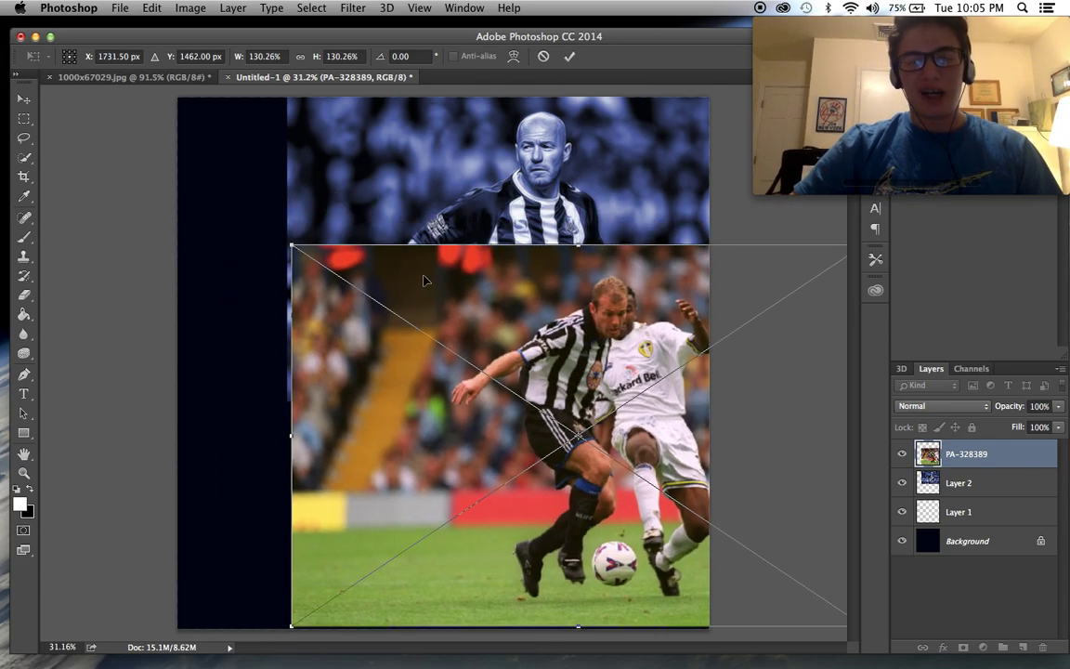
{"action": "left_click_drag", "start_coordinate": [292, 243], "coordinate": [213, 183]}
{"action": "key", "text": "Return"}
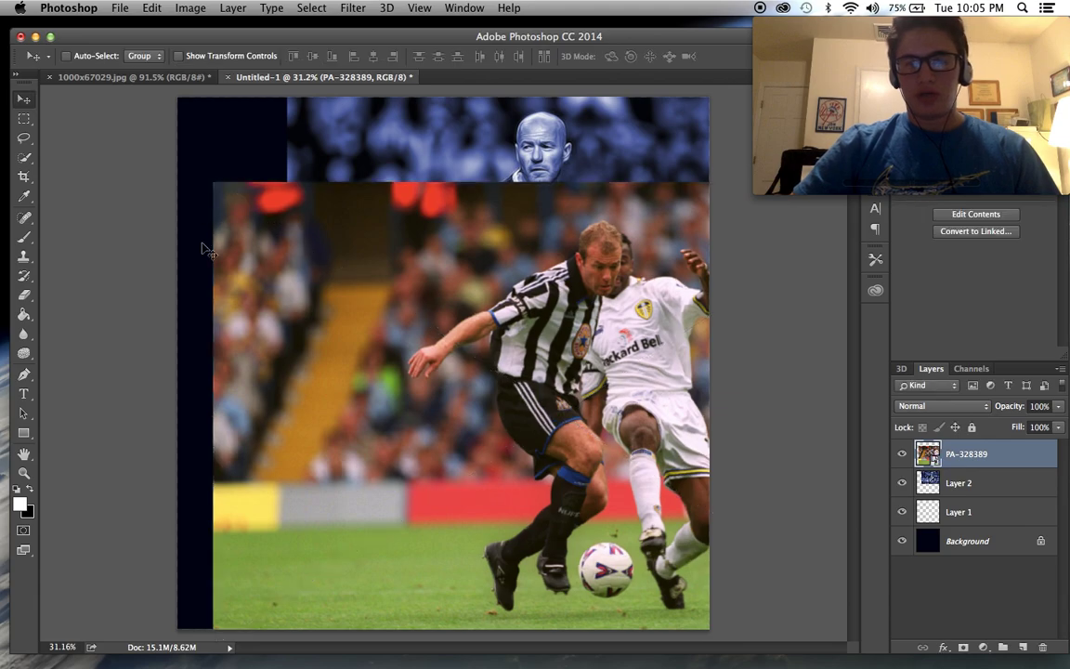
Step: Bring slider_image_1.jpg from Finder onto the canvas and enlarge it to about 59.6%
{"action": "left_click", "coordinate": [107, 634]}
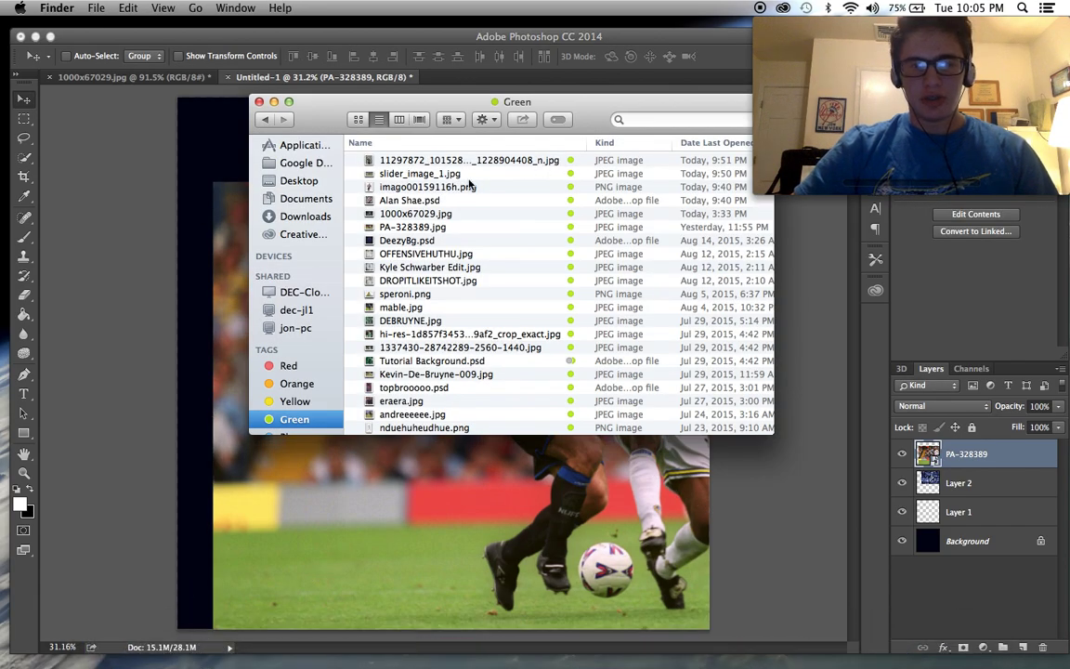
{"action": "left_click_drag", "start_coordinate": [364, 174], "coordinate": [165, 190]}
{"action": "left_click_drag", "start_coordinate": [424, 281], "coordinate": [437, 284]}
{"action": "left_click_drag", "start_coordinate": [189, 216], "coordinate": [79, 102]}
{"action": "scroll", "coordinate": [532, 315], "scroll_direction": "down", "scroll_amount": 5}
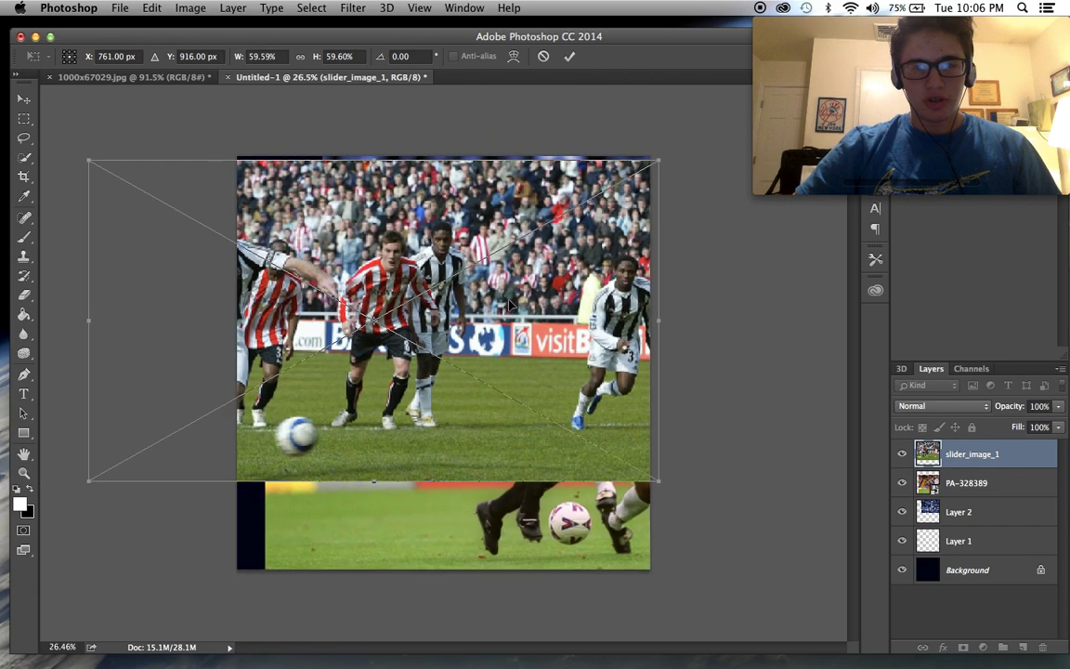
Step: Scale the slider_image_1 photo to about 62.7%, with the kicking player at the canvas's lower left, and commit the placement
{"action": "left_click_drag", "start_coordinate": [573, 433], "coordinate": [619, 456]}
{"action": "left_click_drag", "start_coordinate": [462, 333], "coordinate": [510, 370]}
{"action": "scroll", "coordinate": [509, 369], "scroll_direction": "up", "scroll_amount": 3}
{"action": "scroll", "coordinate": [510, 369], "scroll_direction": "up", "scroll_amount": 1}
{"action": "scroll", "coordinate": [510, 366], "scroll_direction": "down", "scroll_amount": 1}
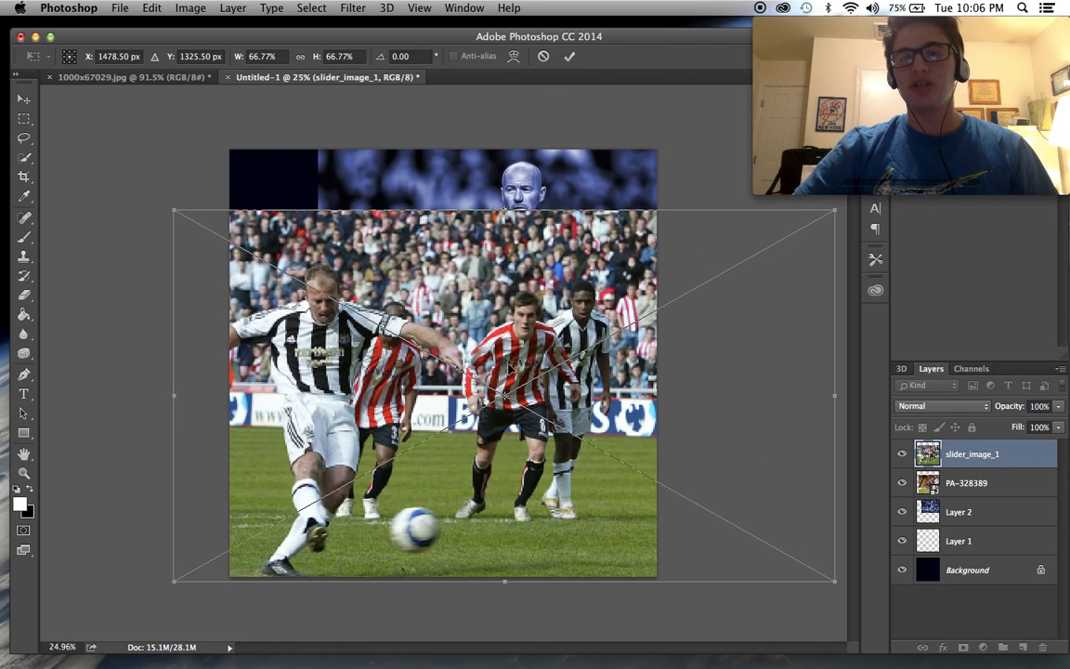
{"action": "left_click_drag", "start_coordinate": [831, 212], "coordinate": [791, 234]}
{"action": "scroll", "coordinate": [517, 289], "scroll_direction": "up", "scroll_amount": 2}
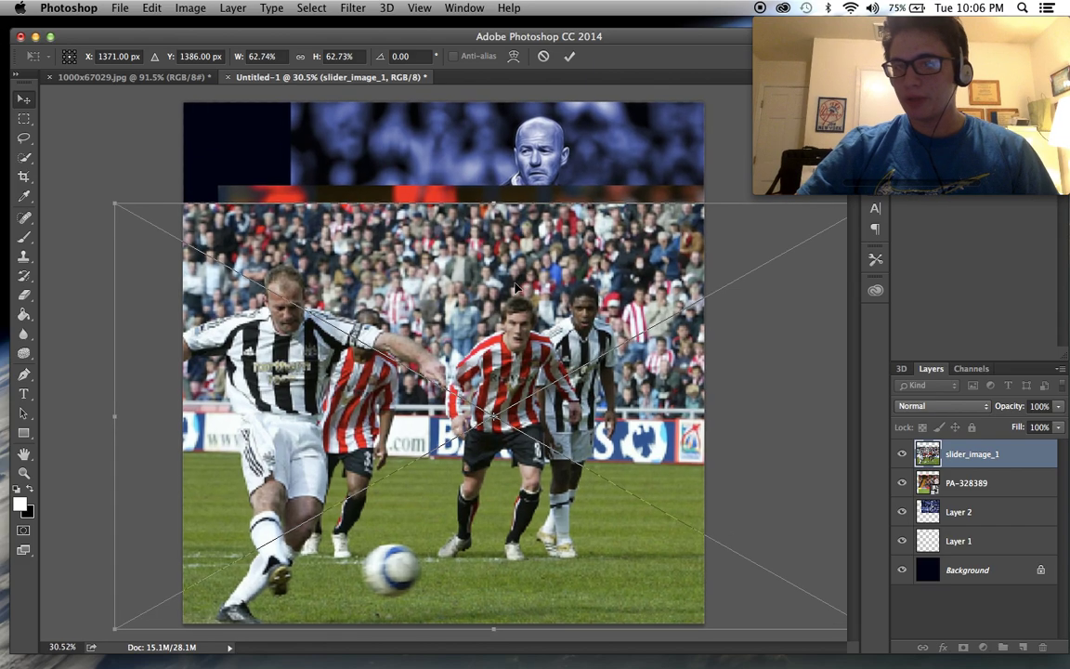
{"action": "key", "text": "Return"}
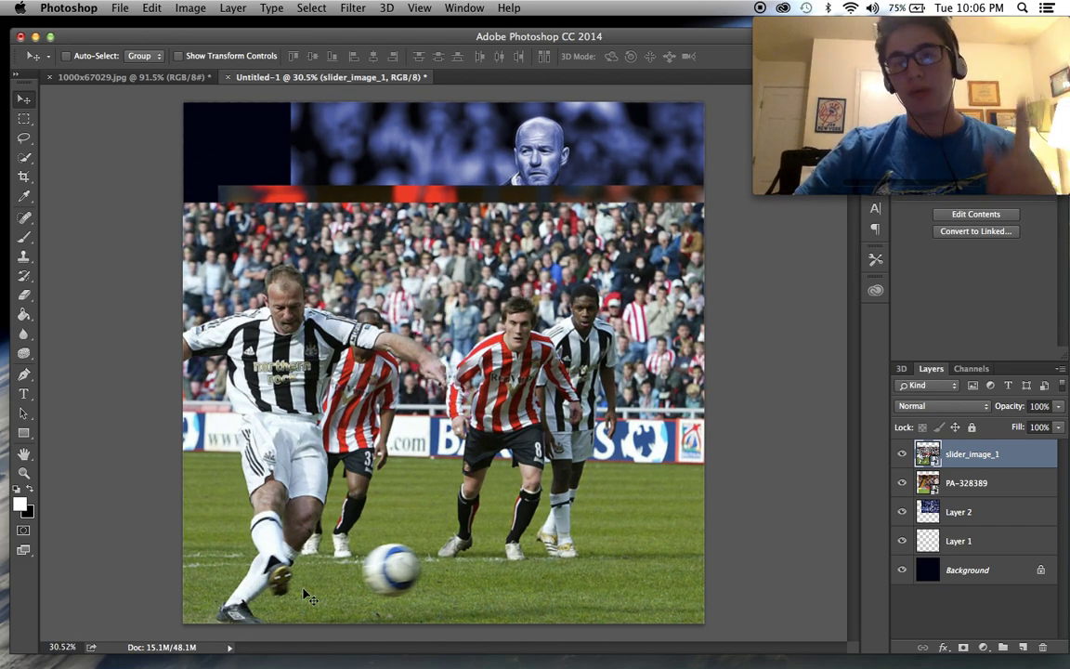
{"action": "mouse_move", "coordinate": [302, 641]}
{"action": "left_click", "coordinate": [132, 644]}
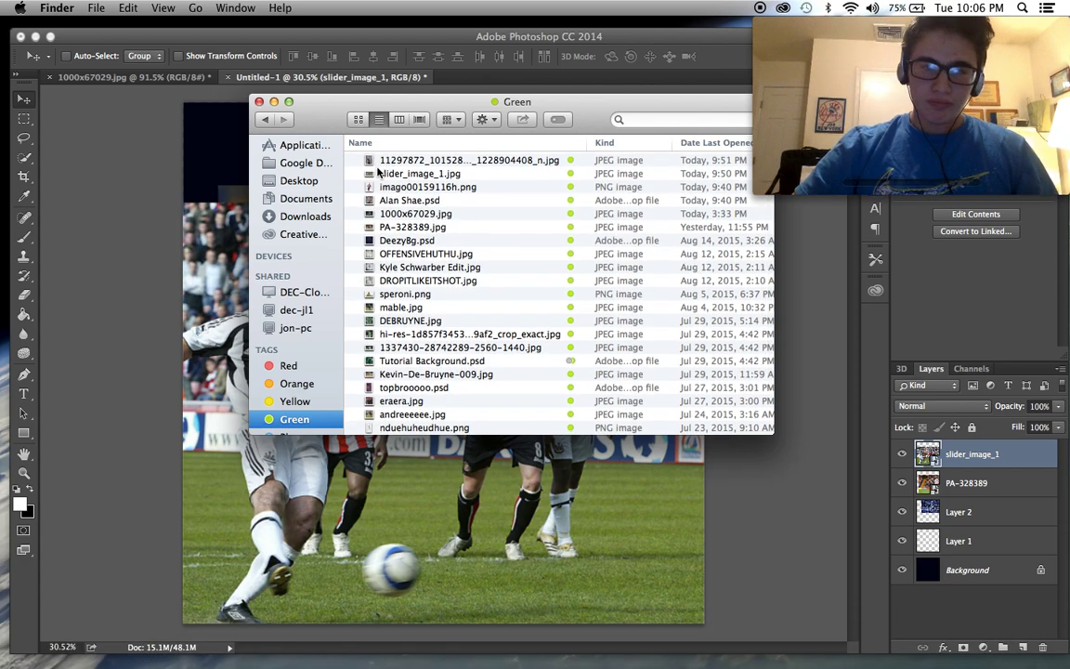
{"action": "left_click_drag", "start_coordinate": [368, 163], "coordinate": [356, 413]}
{"action": "scroll", "coordinate": [392, 455], "scroll_direction": "down", "scroll_amount": 2}
{"action": "left_click_drag", "start_coordinate": [467, 453], "coordinate": [461, 430]}
{"action": "scroll", "coordinate": [461, 431], "scroll_direction": "up", "scroll_amount": 3}
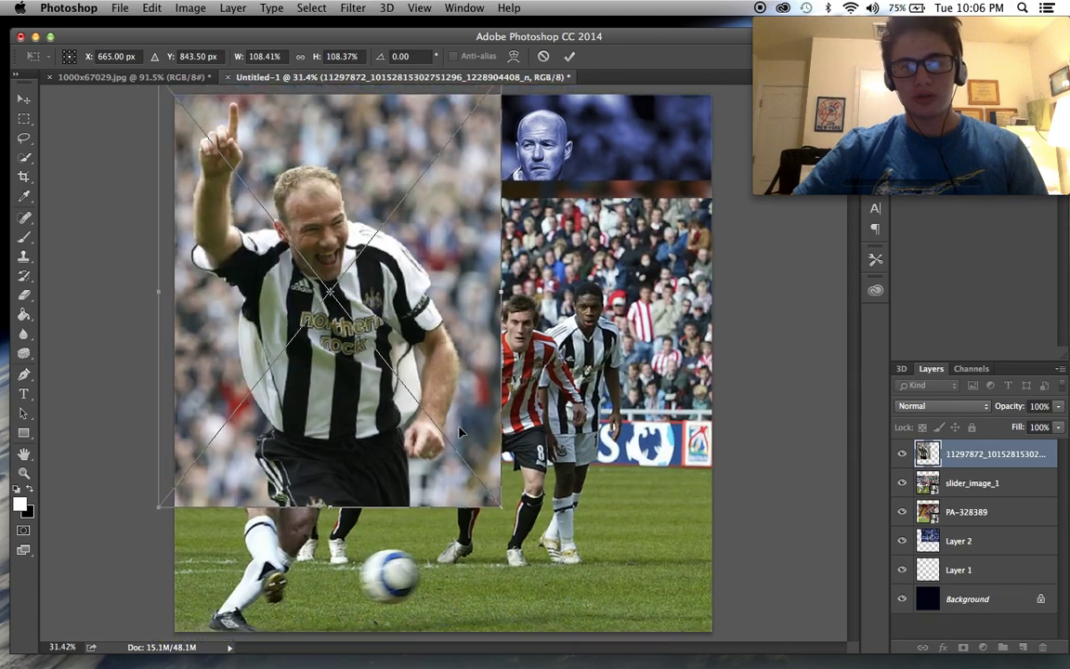
{"action": "key", "text": "Return"}
{"action": "scroll", "coordinate": [461, 434], "scroll_direction": "up", "scroll_amount": 1}
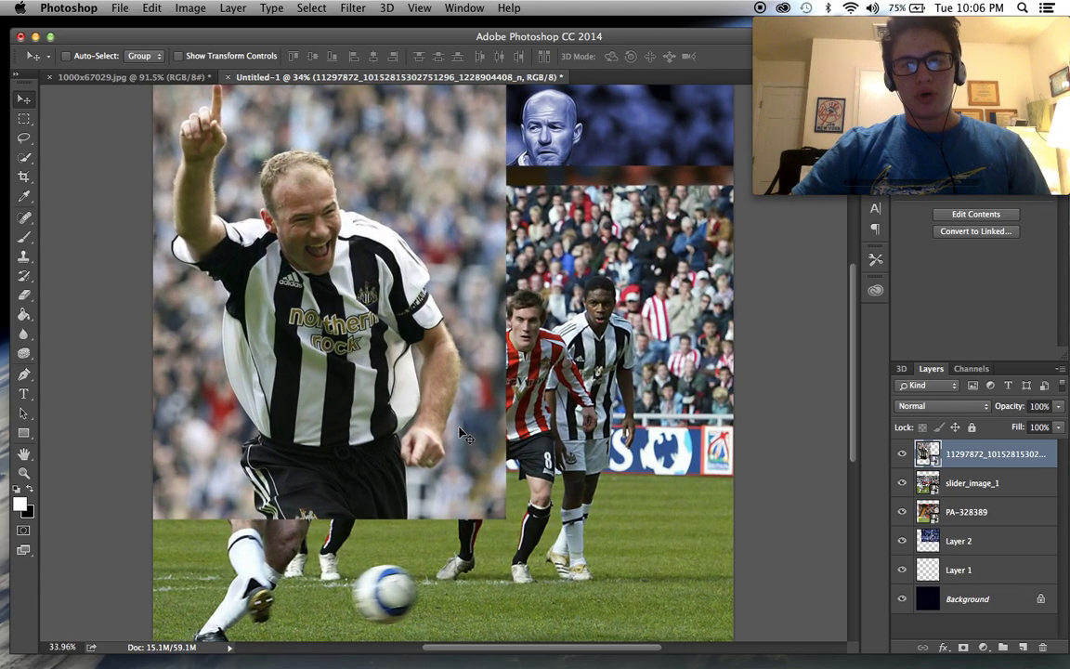
{"action": "scroll", "coordinate": [461, 434], "scroll_direction": "down", "scroll_amount": 2}
{"action": "scroll", "coordinate": [465, 437], "scroll_direction": "down", "scroll_amount": 1}
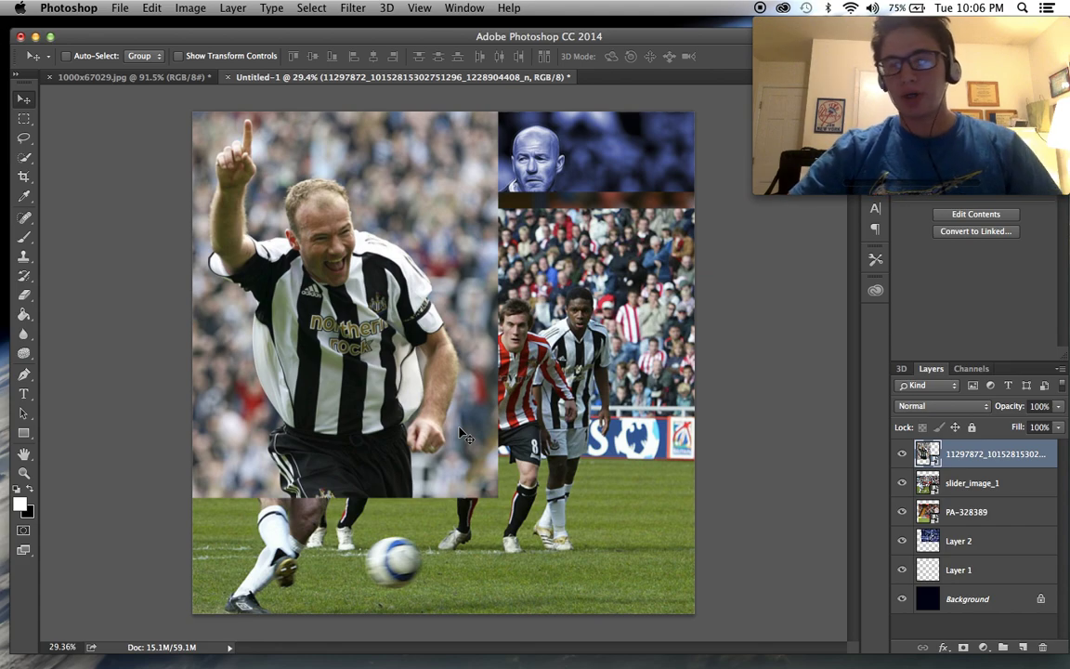
Step: Move the celebrating-player layer beneath slider_image_1 and hide both layers, leaving the PA-328389 photo showing
{"action": "scroll", "coordinate": [462, 434], "scroll_direction": "up", "scroll_amount": 3}
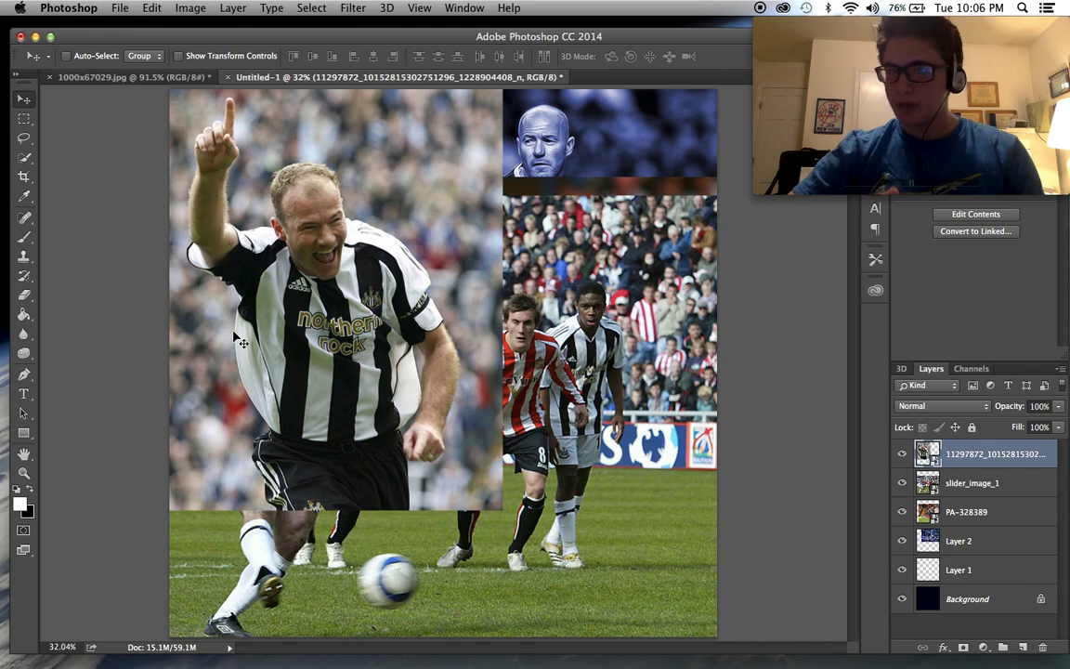
{"action": "left_click_drag", "start_coordinate": [956, 453], "coordinate": [953, 493]}
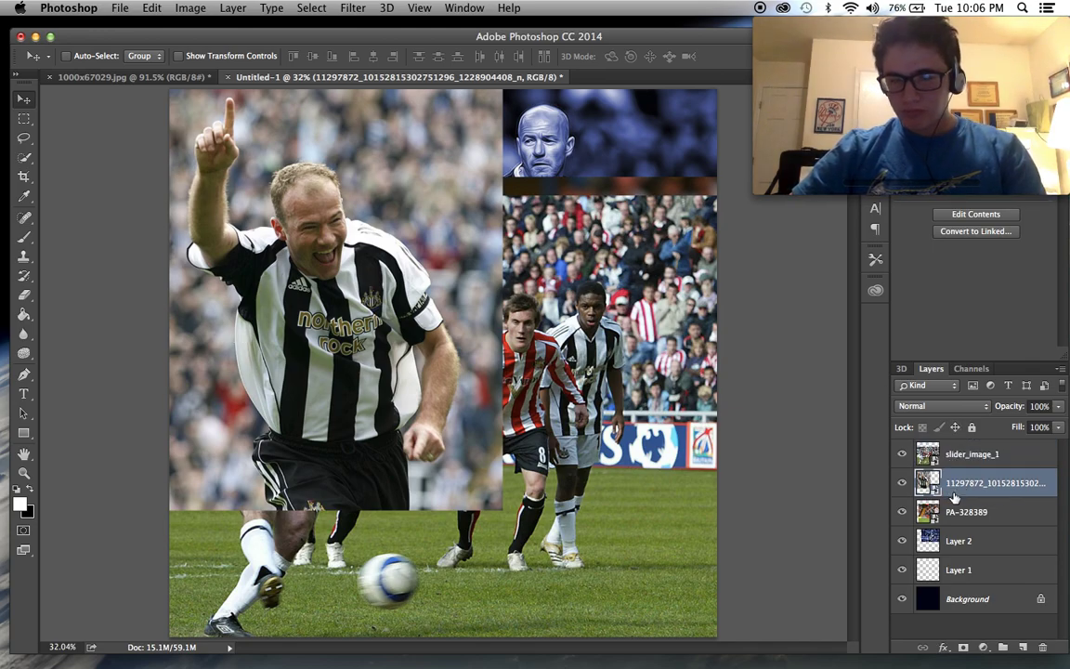
{"action": "left_click", "coordinate": [903, 453]}
{"action": "left_click", "coordinate": [902, 483]}
{"action": "left_click", "coordinate": [902, 510]}
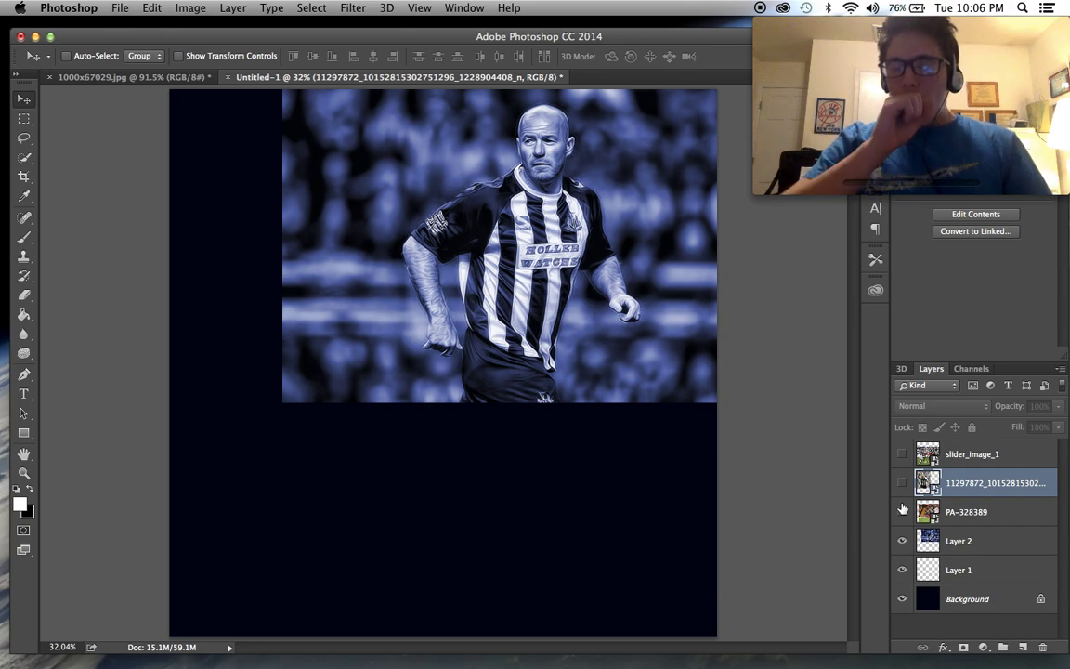
{"action": "left_click", "coordinate": [903, 511]}
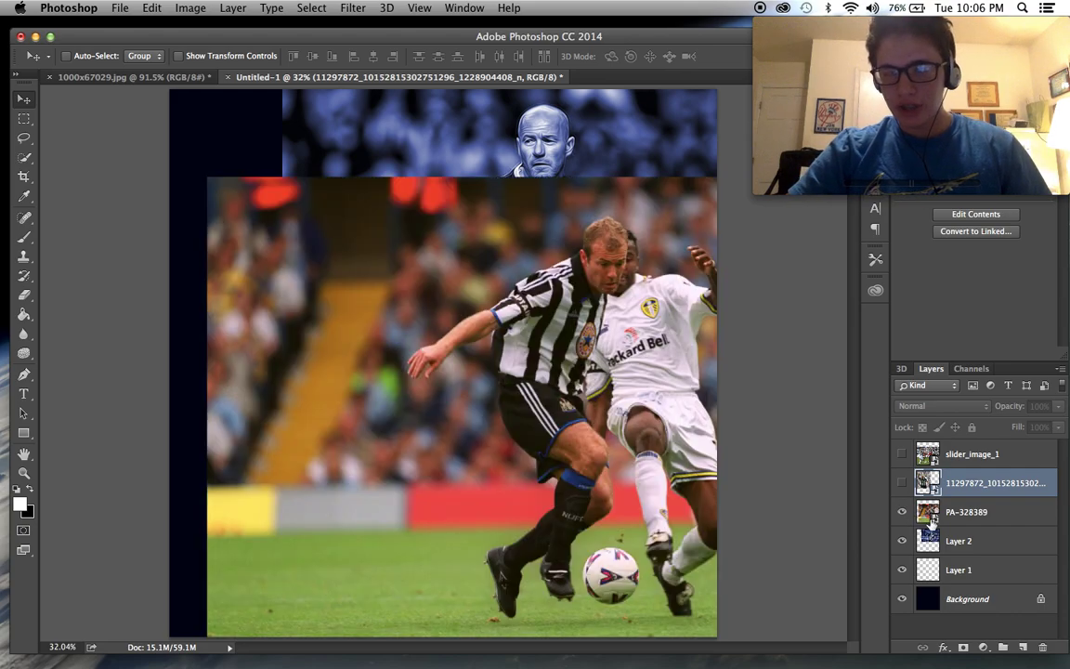
Step: Open the PA-328389 smart object's contents as a separate document for editing
{"action": "left_click", "coordinate": [931, 518]}
{"action": "double_click", "coordinate": [932, 519]}
{"action": "scroll", "coordinate": [669, 440], "scroll_direction": "up", "scroll_amount": 4}
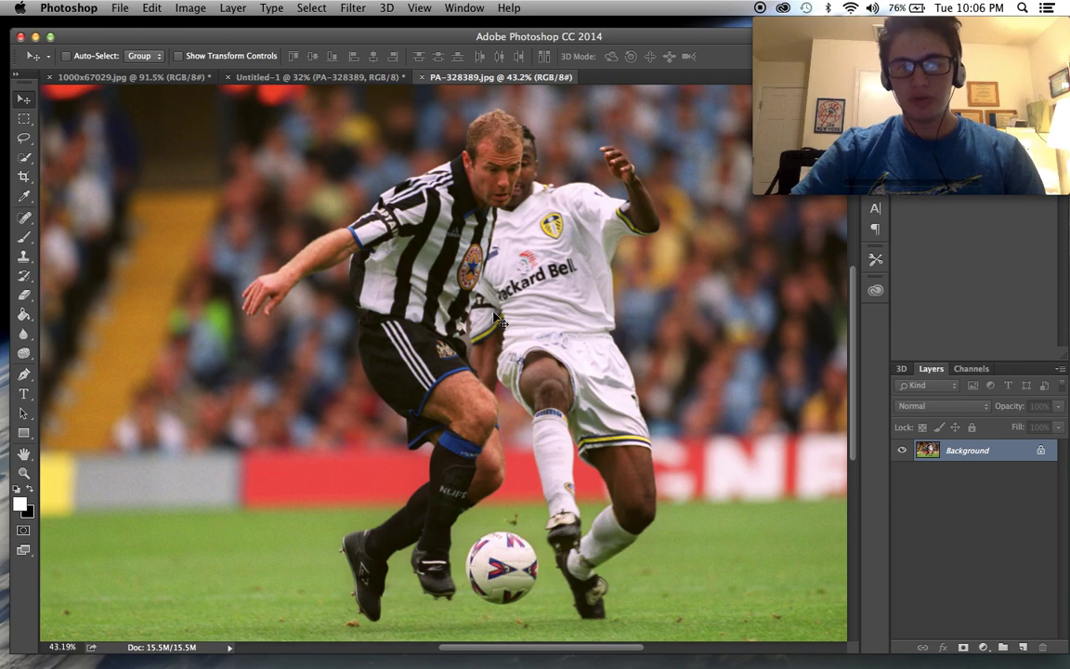
{"action": "scroll", "coordinate": [497, 319], "scroll_direction": "down", "scroll_amount": 2}
Step: Reduce the photo's noise with Topaz DeNoise 5, using the JPEG - light preset and adjusting Overall Strength while previewing the striped player's face
{"action": "left_click", "coordinate": [353, 8]}
{"action": "mouse_move", "coordinate": [443, 344]}
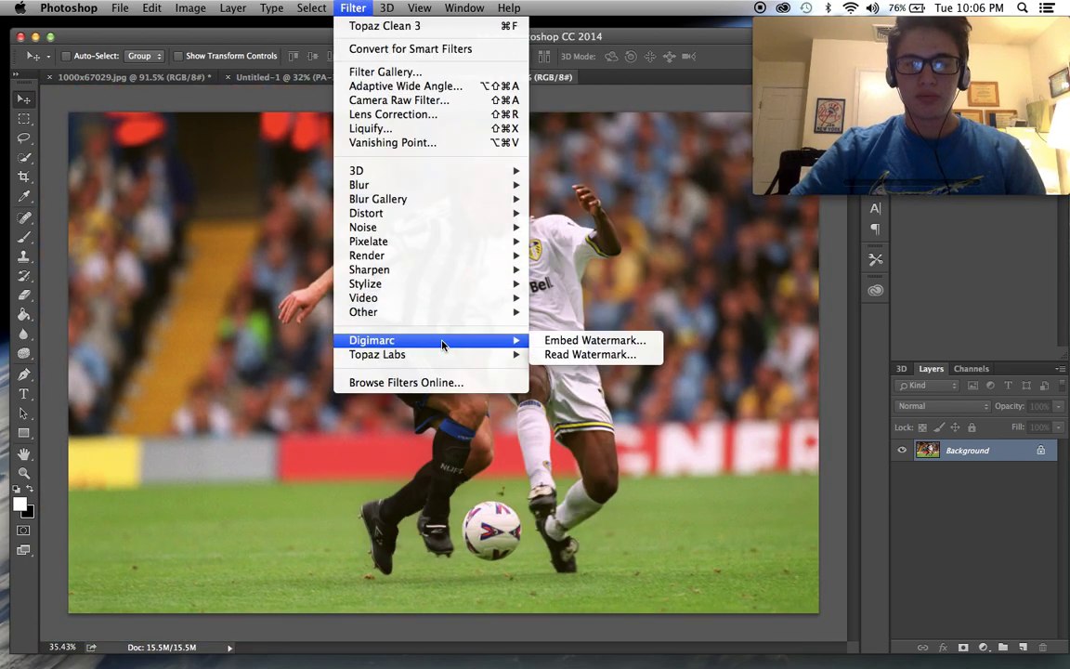
{"action": "left_click", "coordinate": [569, 383]}
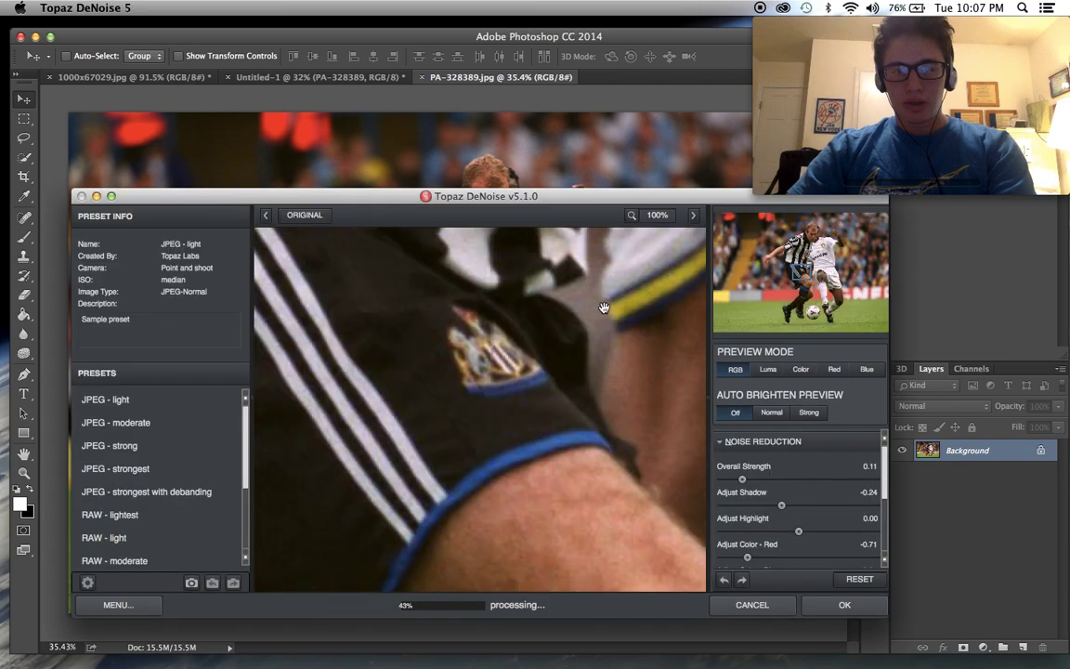
{"action": "left_click_drag", "start_coordinate": [801, 270], "coordinate": [812, 236]}
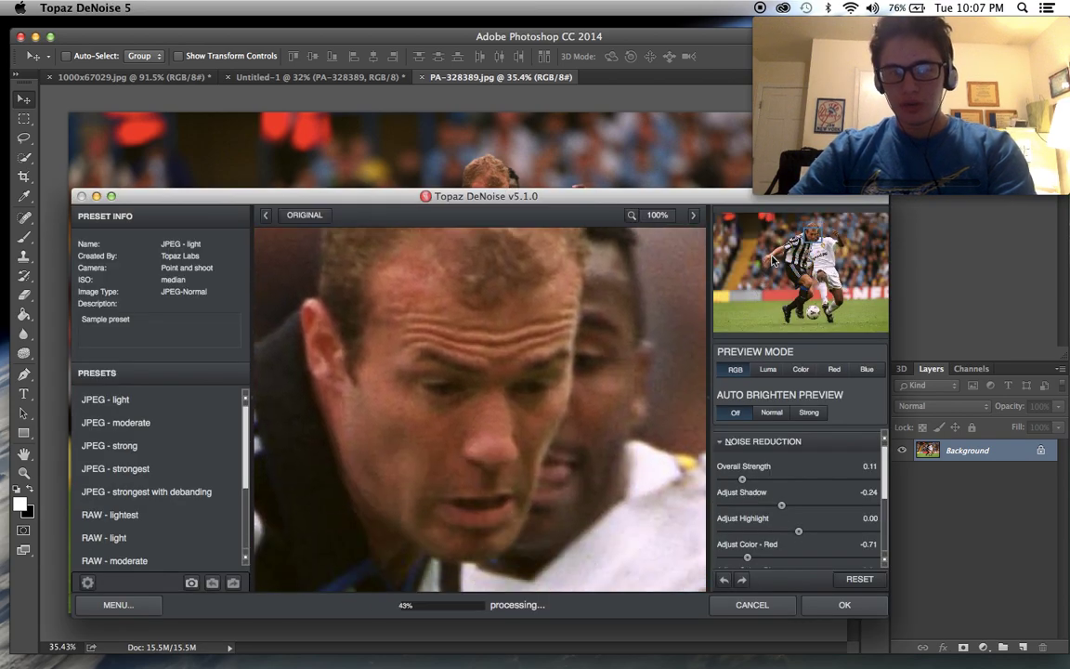
{"action": "left_click", "coordinate": [748, 481]}
{"action": "left_click", "coordinate": [842, 606]}
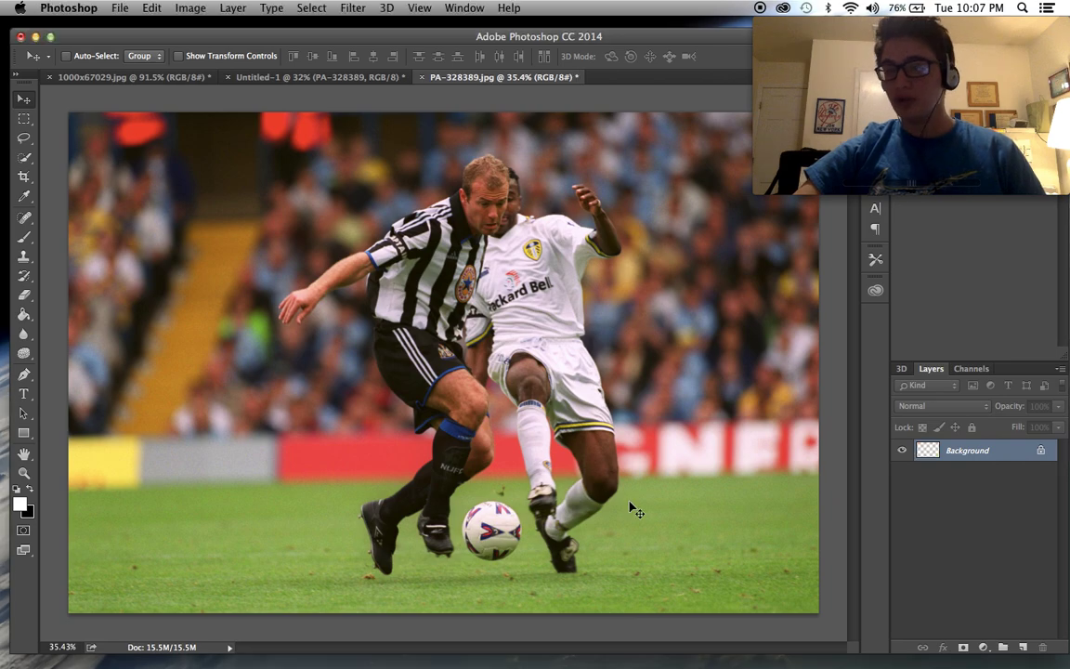
Step: In Topaz Adjust 5, apply the HDR Collection's Dynamic Pop preset, try Heavy Pop Smooth, and add a second Dynamic Pop pass
{"action": "scroll", "coordinate": [636, 510], "scroll_direction": "up", "scroll_amount": 2}
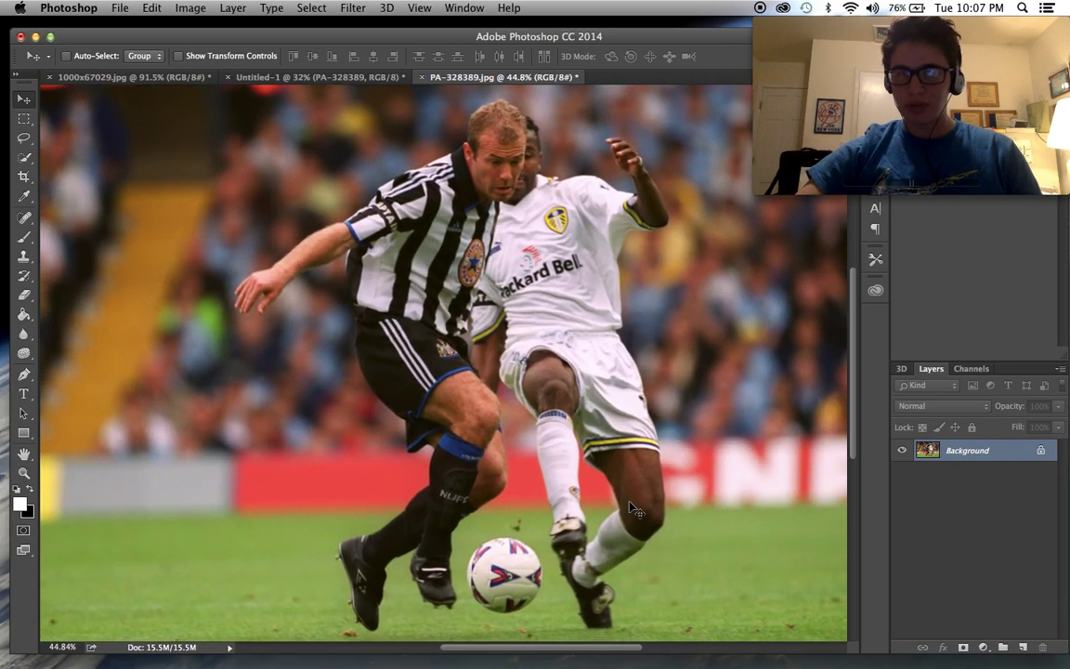
{"action": "left_click", "coordinate": [353, 7]}
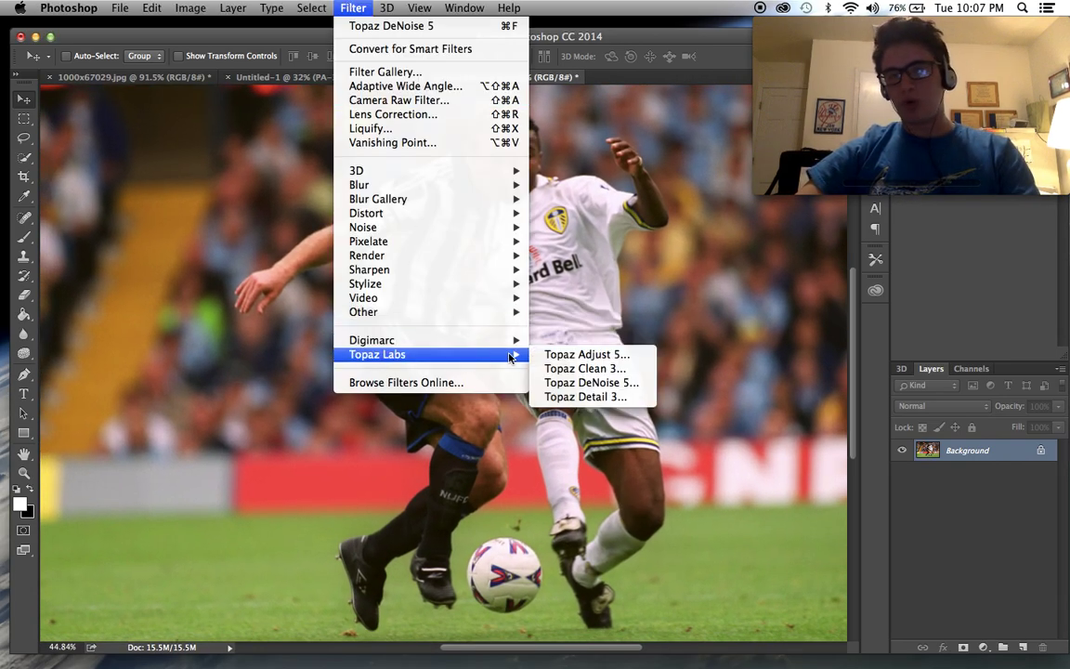
{"action": "left_click", "coordinate": [583, 357]}
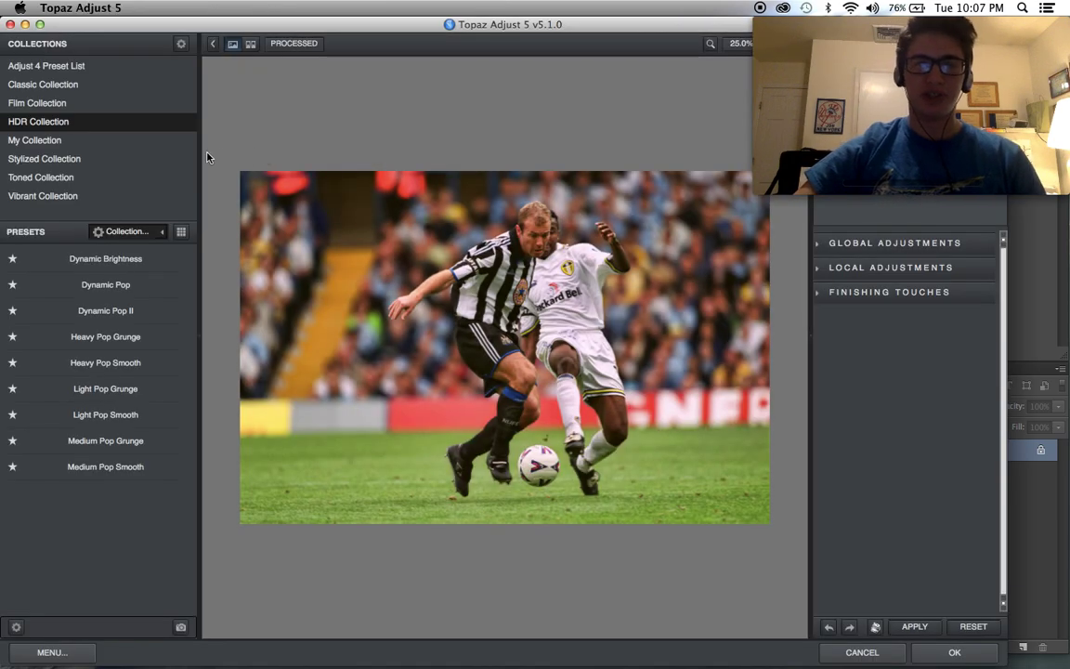
{"action": "left_click", "coordinate": [107, 285]}
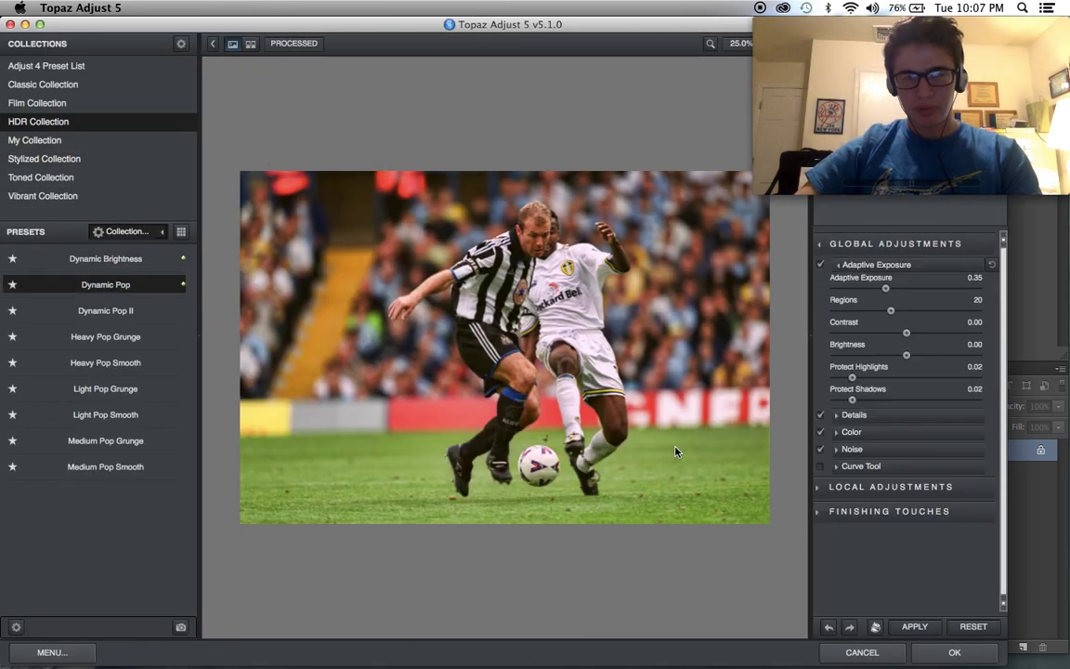
{"action": "left_click", "coordinate": [921, 627]}
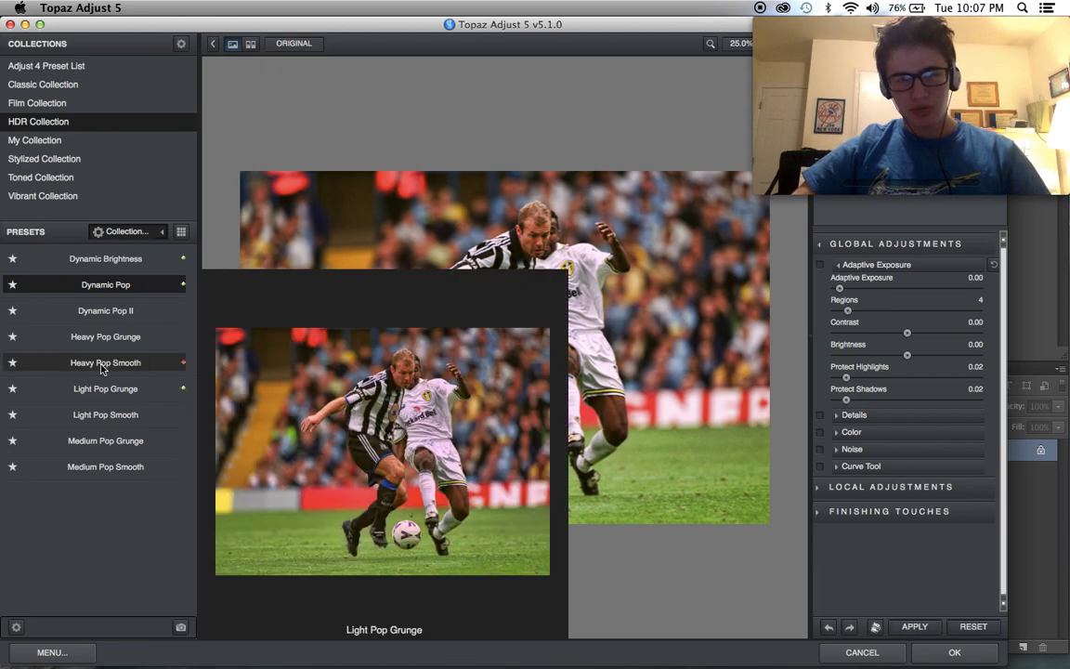
{"action": "left_click", "coordinate": [102, 365]}
{"action": "left_click", "coordinate": [109, 284]}
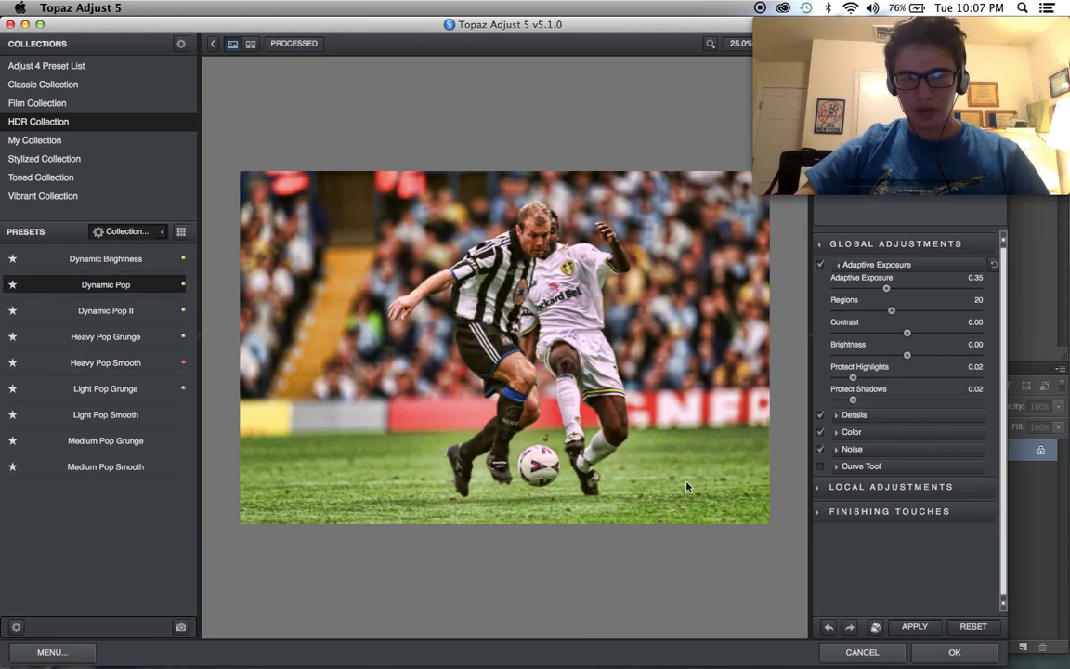
Step: Set Overall Transparency to 0.38 in the finishing touches and accept the Topaz Adjust effect
{"action": "left_click", "coordinate": [862, 511]}
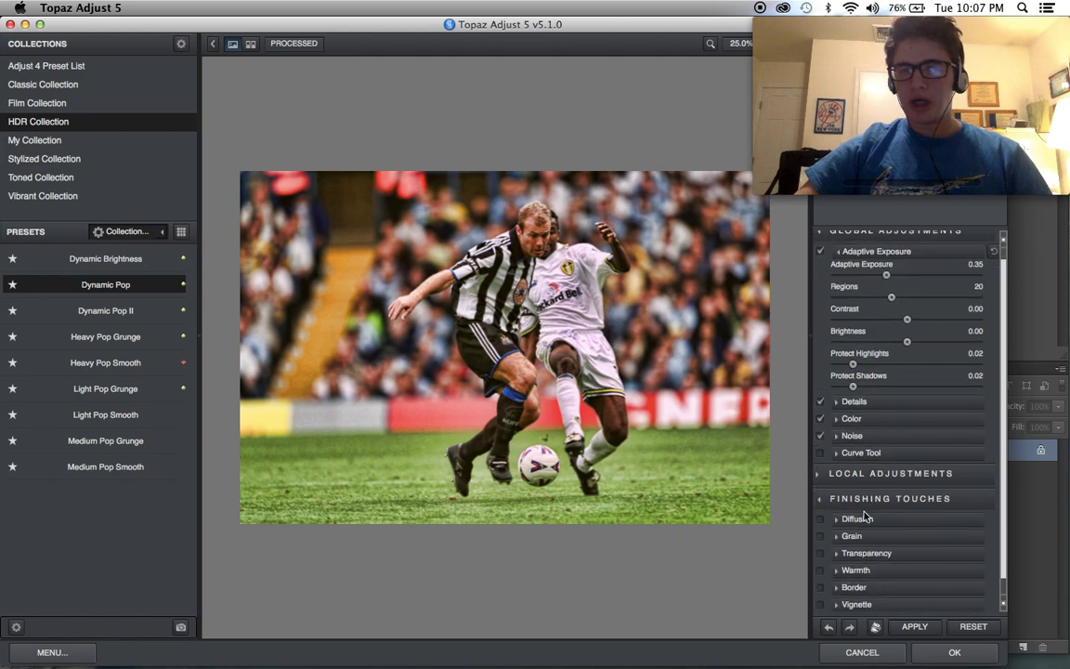
{"action": "left_click", "coordinate": [870, 536]}
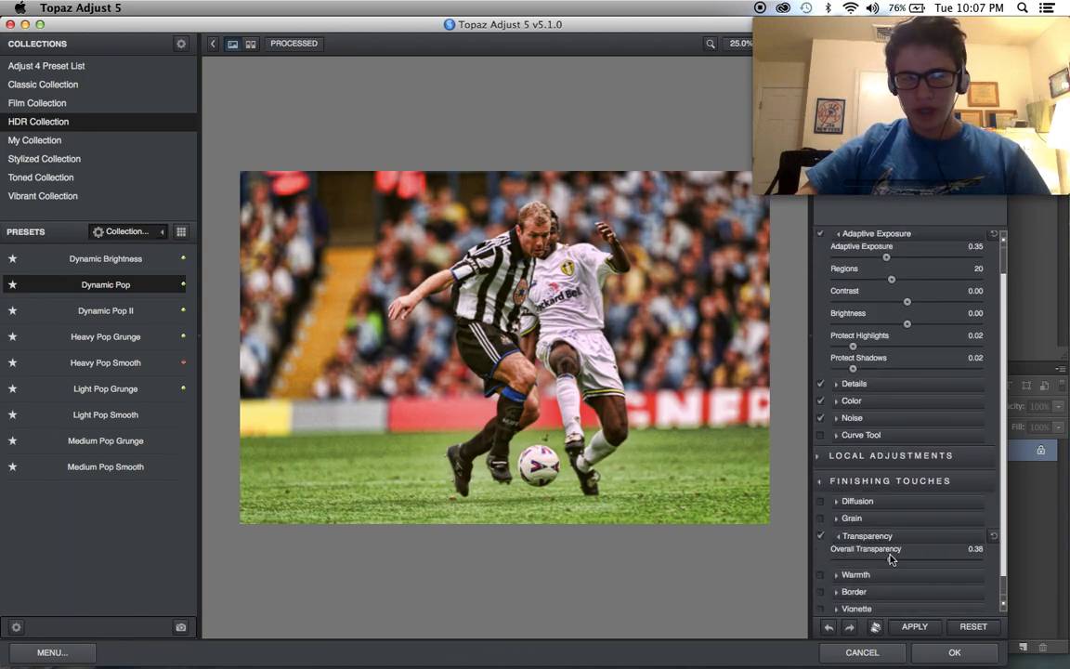
{"action": "left_click", "coordinate": [946, 654]}
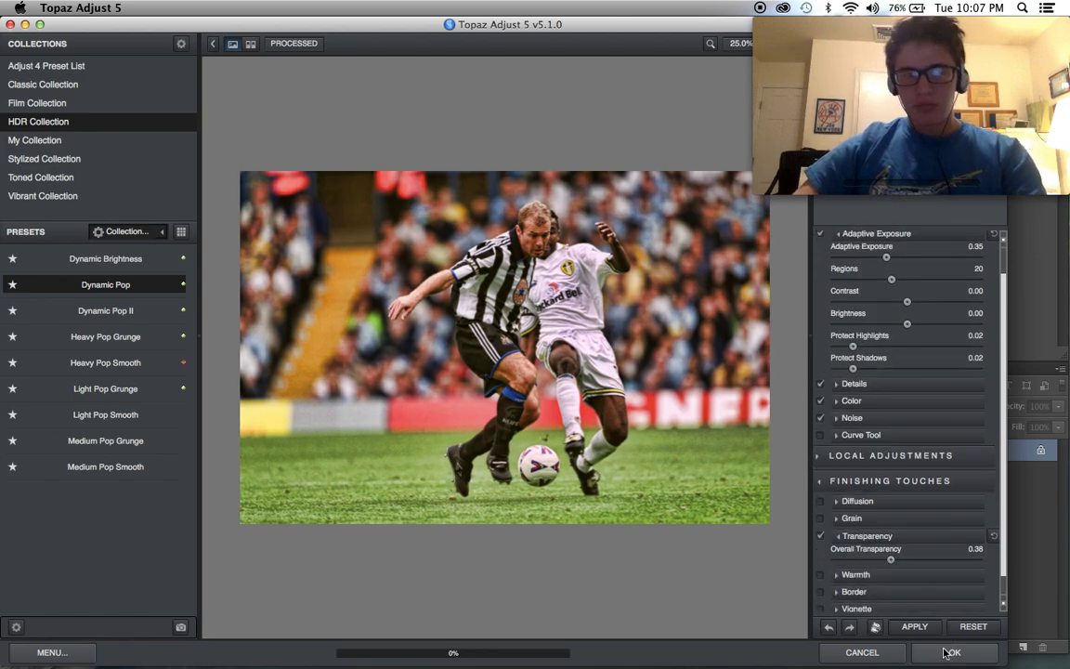
Step: Run Topaz Clean 3 on the photo, preview the striped player's face, and set the Clean Strength to 8
{"action": "scroll", "coordinate": [664, 485], "scroll_direction": "down", "scroll_amount": 3}
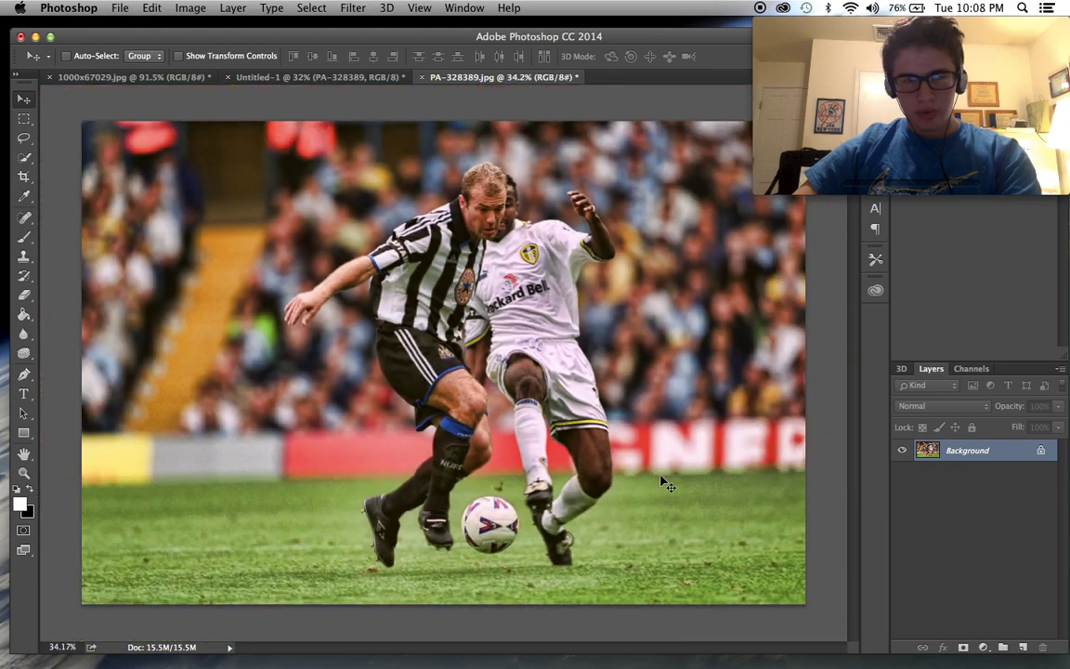
{"action": "scroll", "coordinate": [664, 485], "scroll_direction": "up", "scroll_amount": 2}
{"action": "left_click", "coordinate": [353, 7]}
{"action": "mouse_move", "coordinate": [418, 354]}
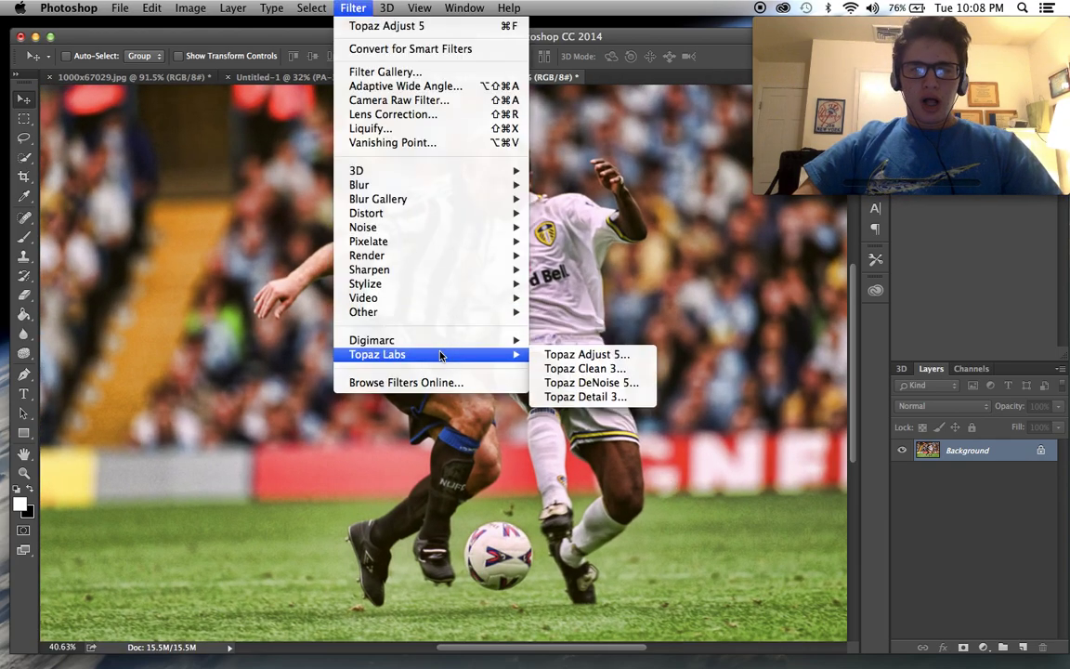
{"action": "left_click", "coordinate": [595, 369]}
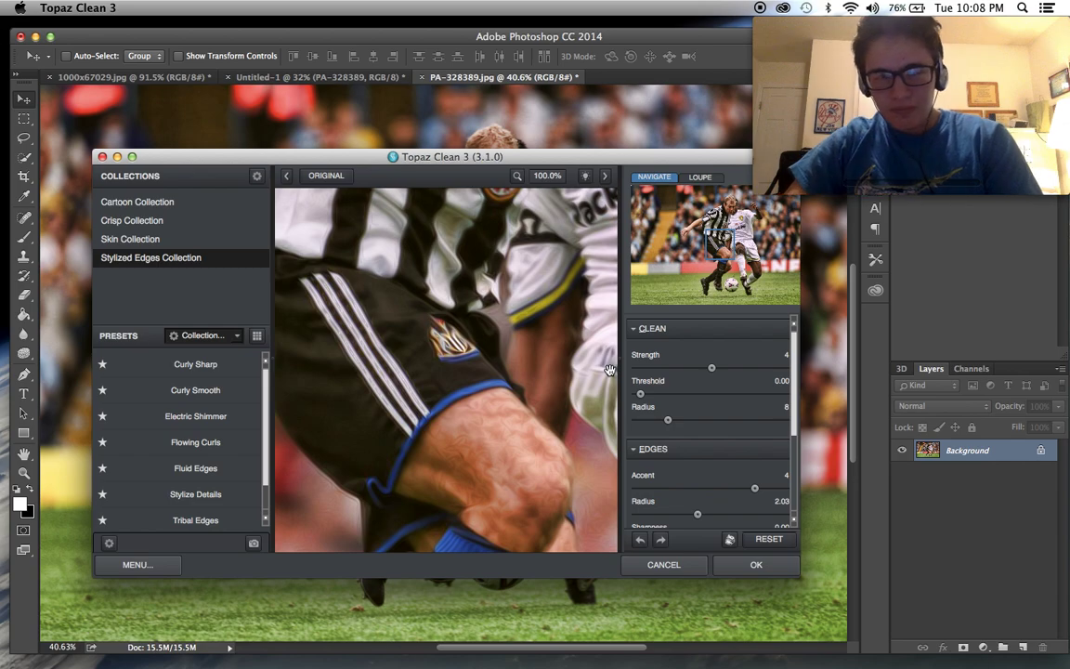
{"action": "left_click", "coordinate": [717, 204]}
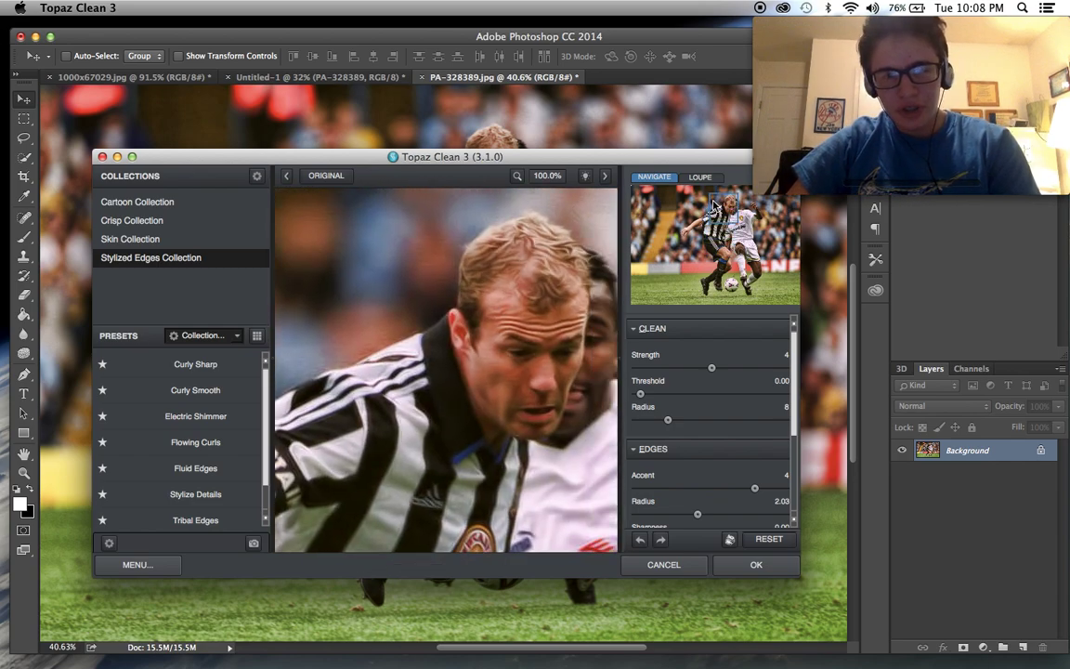
{"action": "left_click_drag", "start_coordinate": [711, 371], "coordinate": [740, 371]}
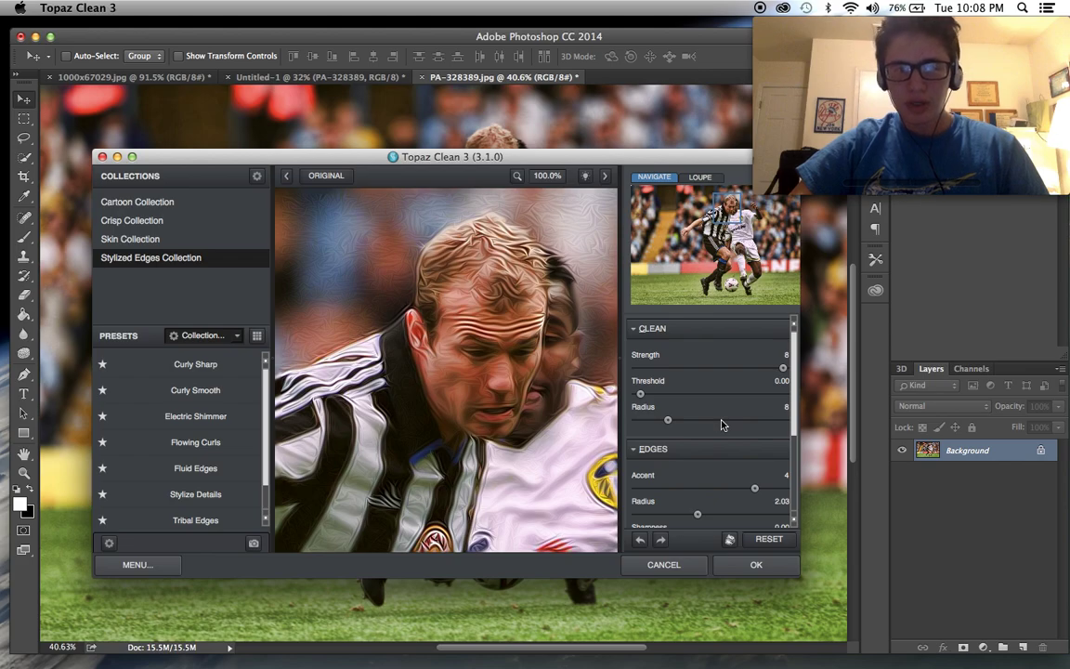
Step: Set the edge Accent to 2, Radius to 3.17 and Sharpness to about 1.33, and apply the Topaz Clean effect
{"action": "left_click_drag", "start_coordinate": [764, 491], "coordinate": [751, 492]}
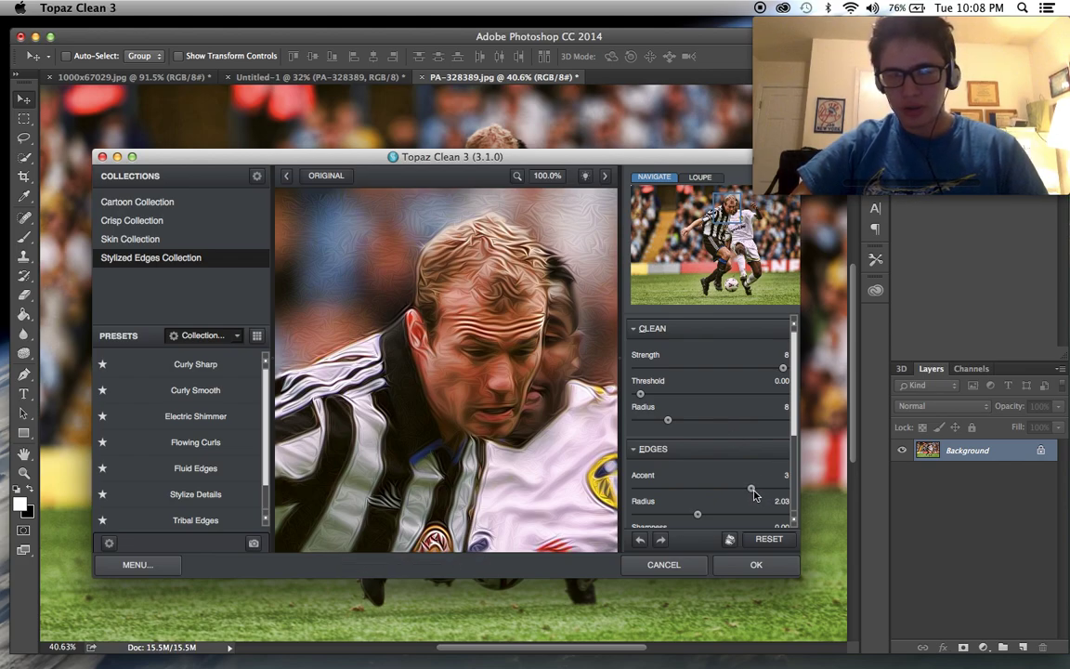
{"action": "left_click_drag", "start_coordinate": [697, 515], "coordinate": [747, 517]}
{"action": "scroll", "coordinate": [739, 464], "scroll_direction": "down", "scroll_amount": 1}
{"action": "left_click_drag", "start_coordinate": [751, 462], "coordinate": [722, 461]}
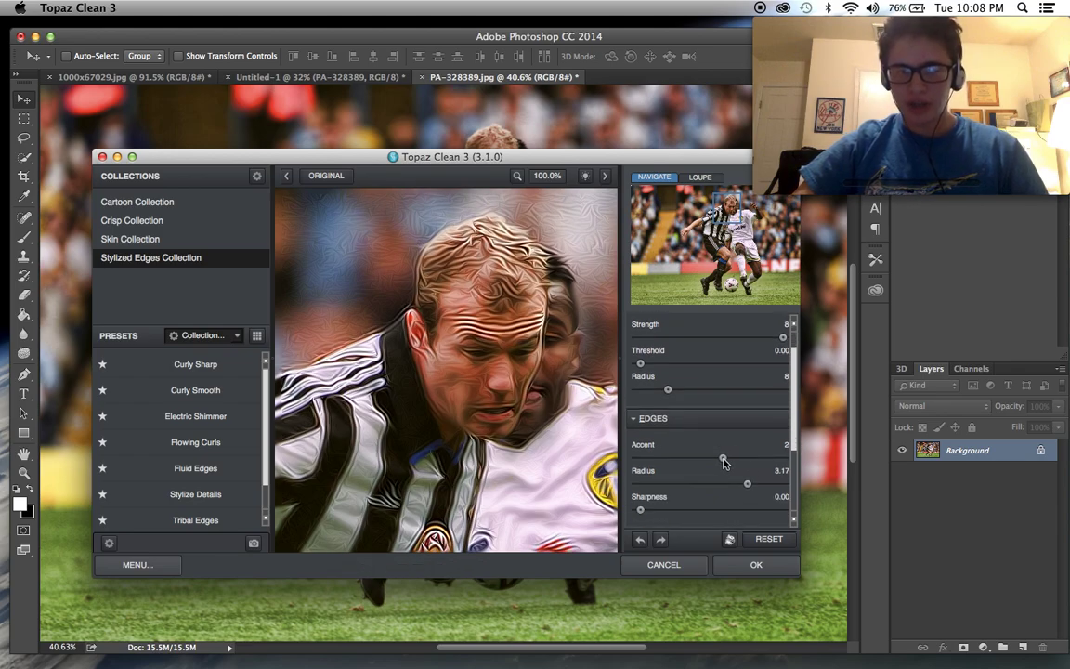
{"action": "scroll", "coordinate": [731, 501], "scroll_direction": "down", "scroll_amount": 1}
{"action": "left_click_drag", "start_coordinate": [640, 503], "coordinate": [704, 503]}
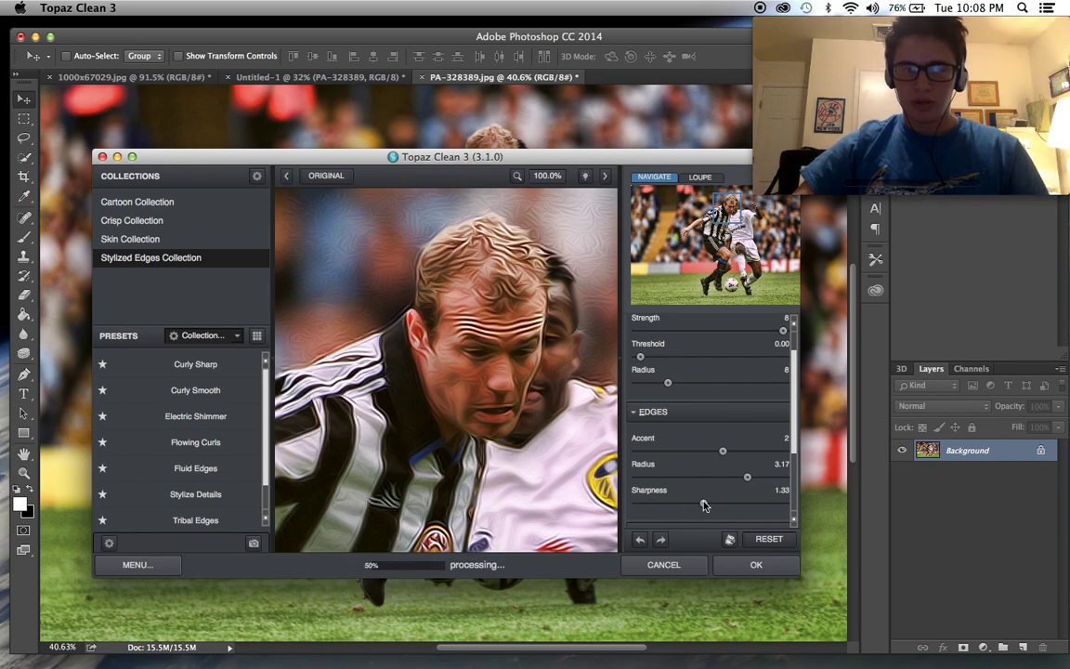
{"action": "left_click_drag", "start_coordinate": [728, 217], "coordinate": [727, 206]}
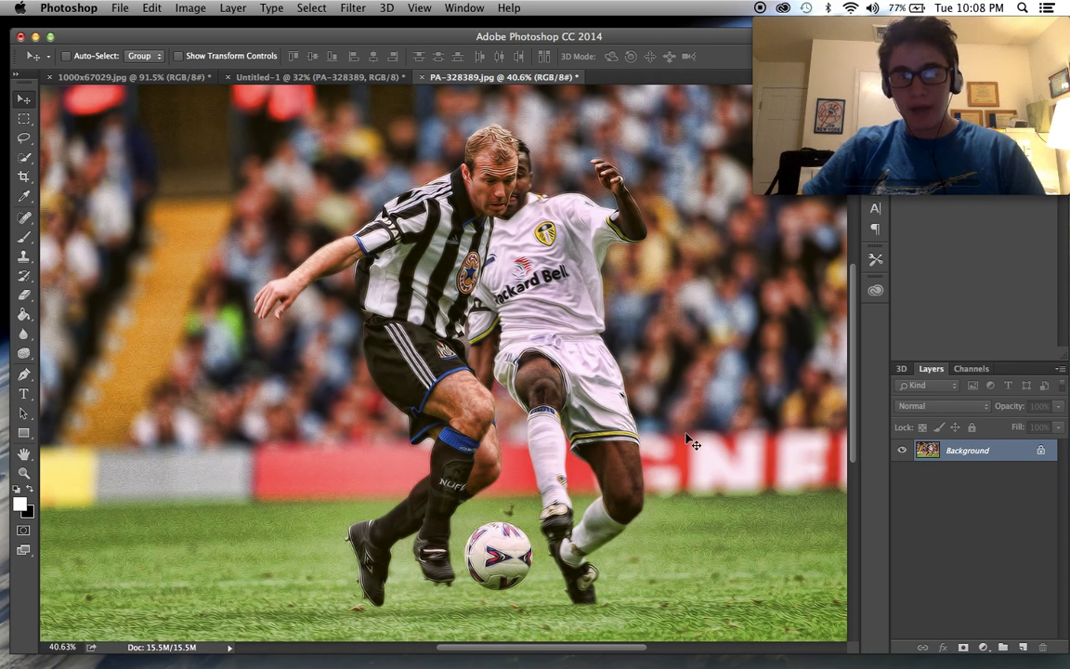
Step: Inspect the filtered photo as a whole and close up on the players' kits and skin texture
{"action": "scroll", "coordinate": [676, 444], "scroll_direction": "down", "scroll_amount": 3}
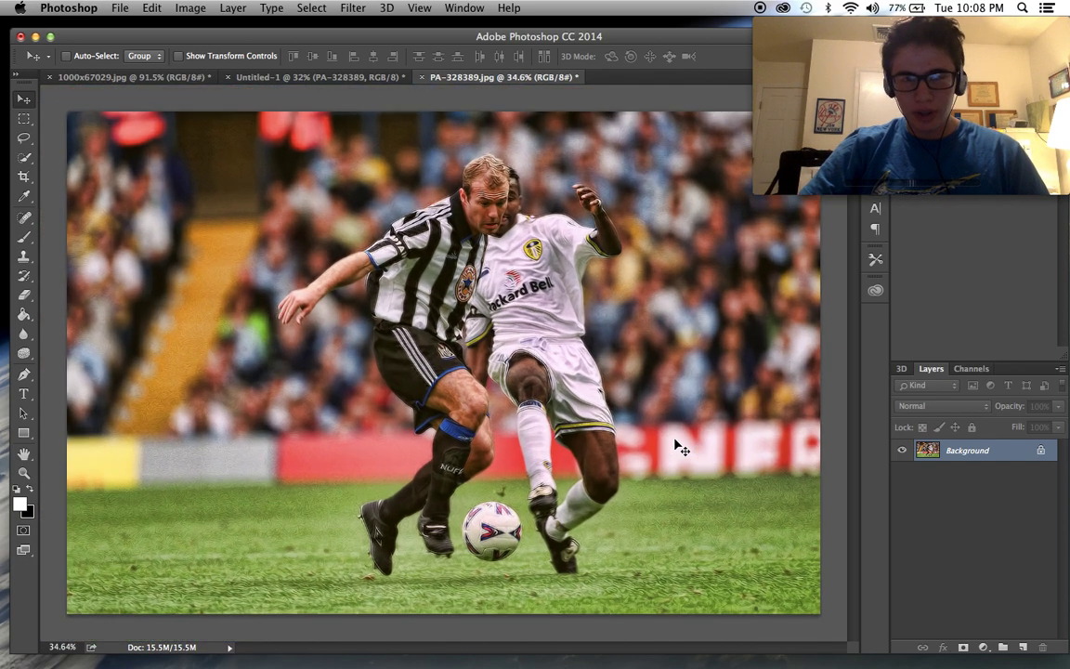
{"action": "scroll", "coordinate": [676, 444], "scroll_direction": "up", "scroll_amount": 3}
{"action": "scroll", "coordinate": [676, 444], "scroll_direction": "up", "scroll_amount": 1}
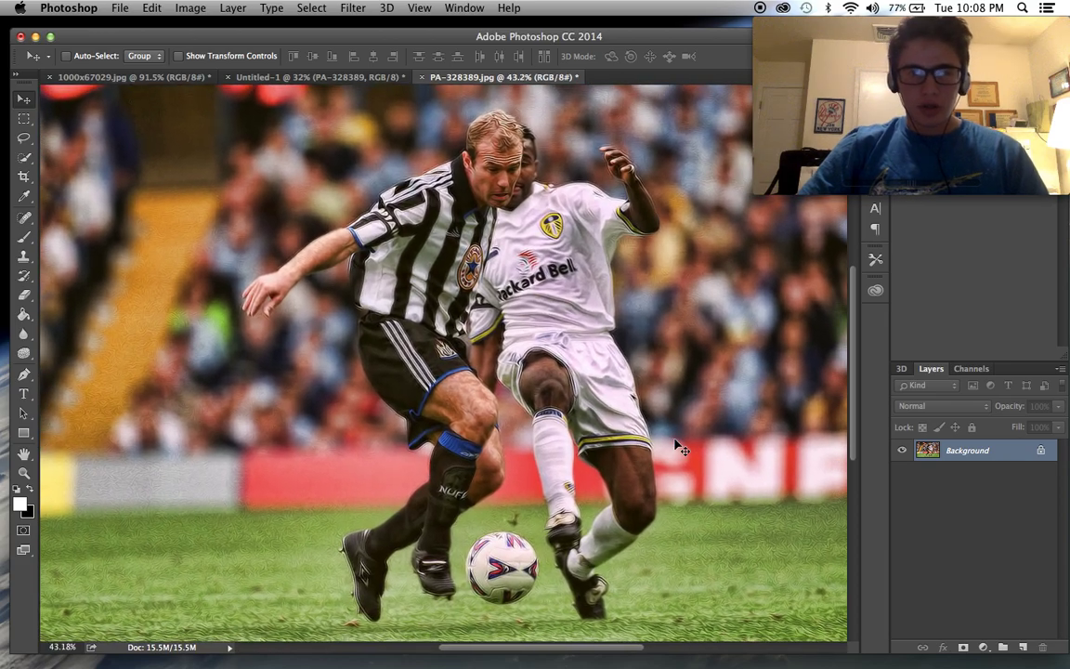
{"action": "scroll", "coordinate": [677, 447], "scroll_direction": "down", "scroll_amount": 5}
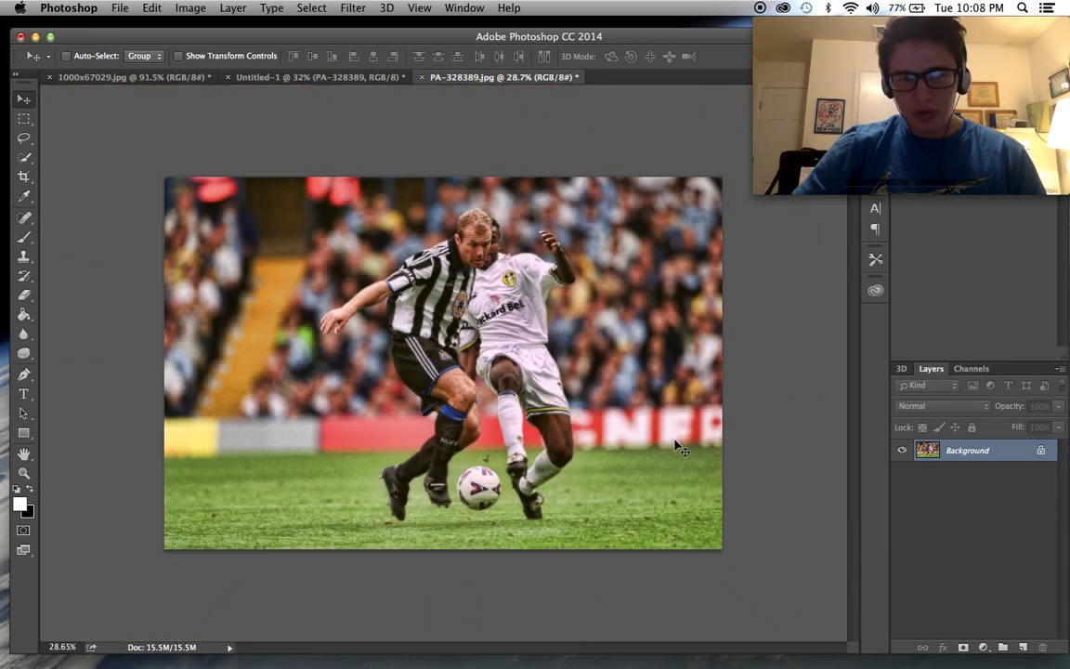
{"action": "scroll", "coordinate": [677, 447], "scroll_direction": "up", "scroll_amount": 3}
{"action": "scroll", "coordinate": [679, 448], "scroll_direction": "down", "scroll_amount": 1}
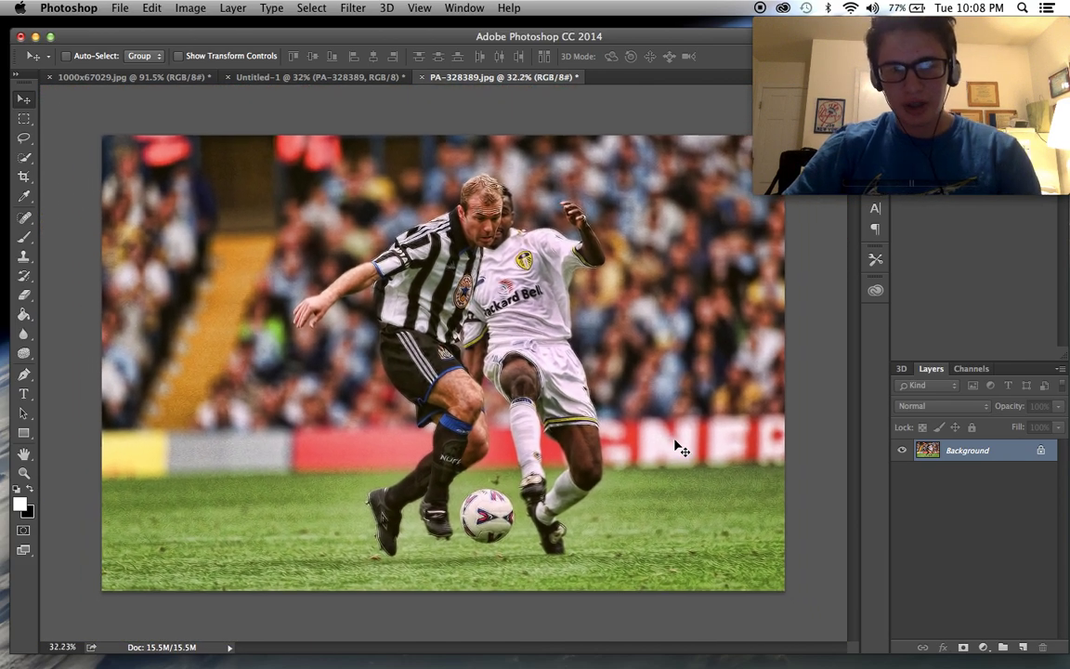
{"action": "scroll", "coordinate": [437, 209], "scroll_direction": "up", "scroll_amount": 6}
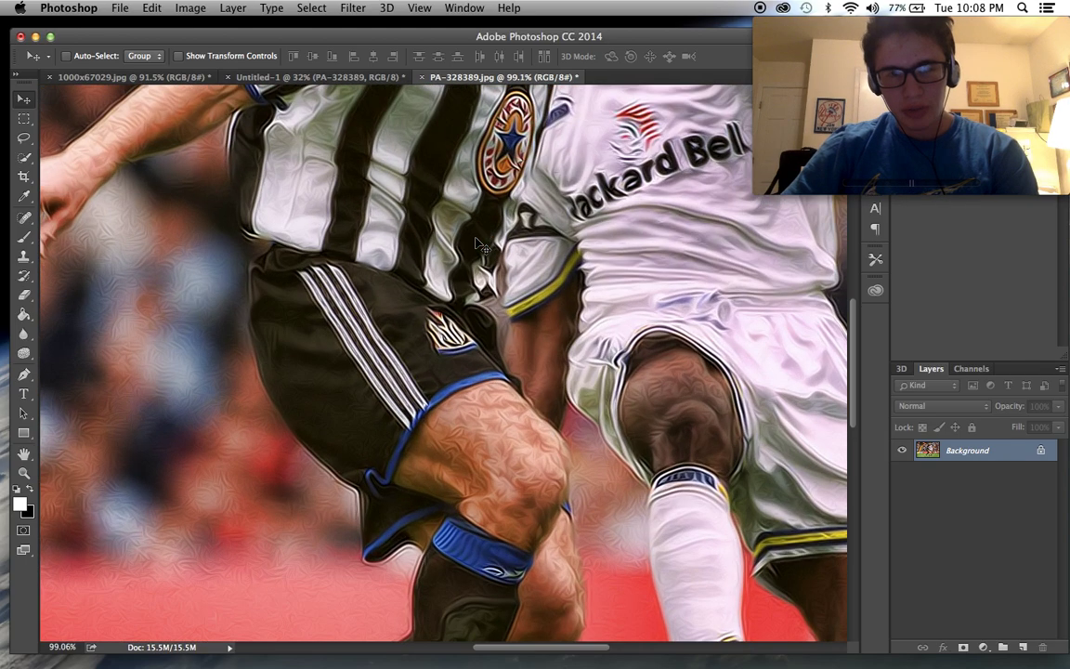
{"action": "scroll", "coordinate": [481, 247], "scroll_direction": "down", "scroll_amount": 6}
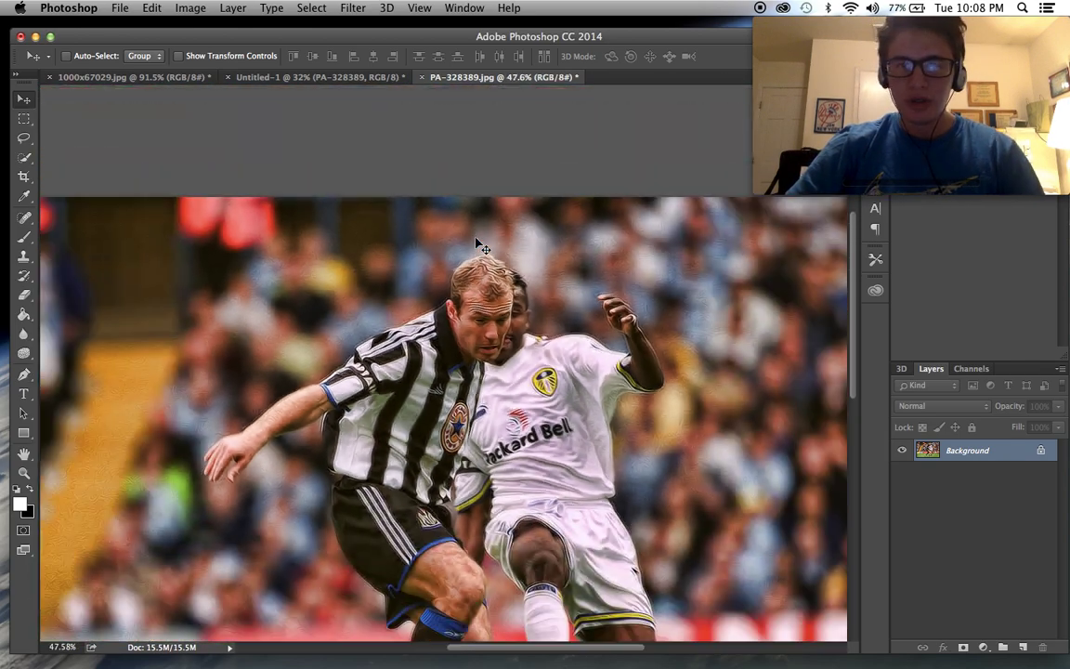
Step: Colorize the filtered two-player photo with Hue/Saturation, setting the Hue to 229 and the Saturation to 29
{"action": "scroll", "coordinate": [481, 246], "scroll_direction": "up", "scroll_amount": 1}
{"action": "key", "text": "super+u"}
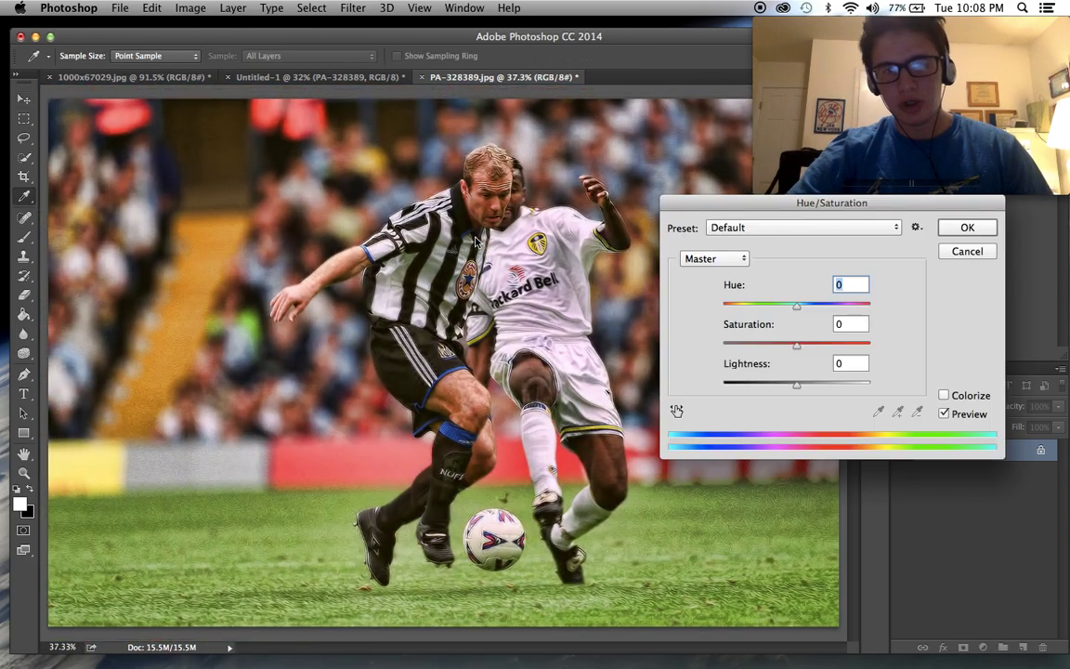
{"action": "left_click", "coordinate": [944, 396]}
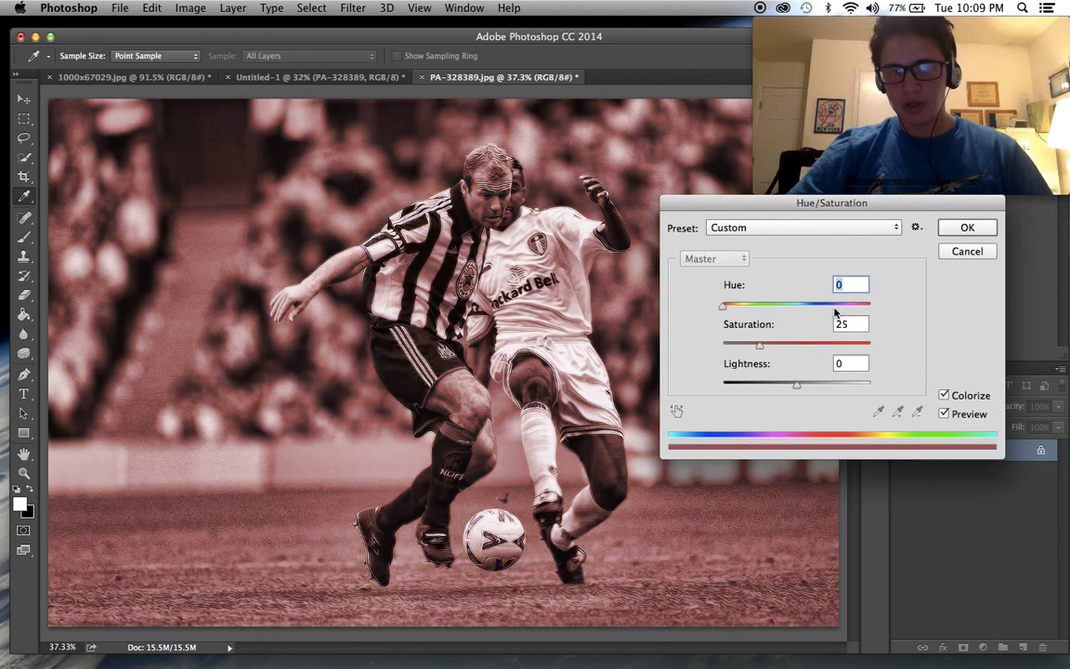
{"action": "type", "text": "229"}
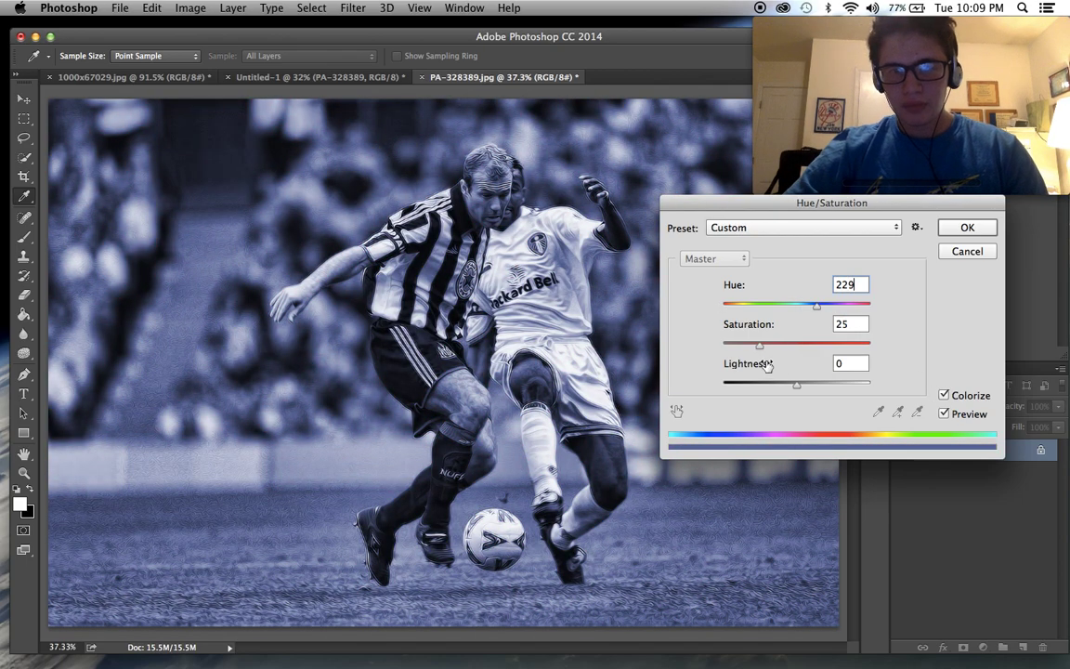
{"action": "left_click_drag", "start_coordinate": [760, 346], "coordinate": [764, 349]}
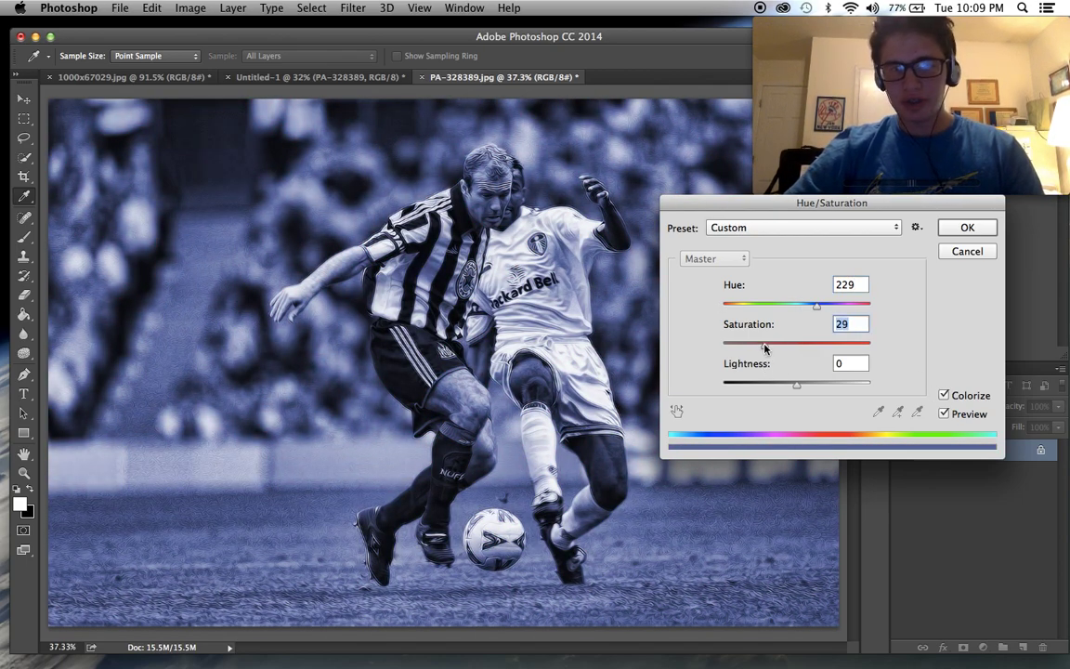
{"action": "left_click", "coordinate": [967, 229]}
Step: Copy the blue two-player photo into the Untitled-1 composition and scale it to about 105%
{"action": "key", "text": "v"}
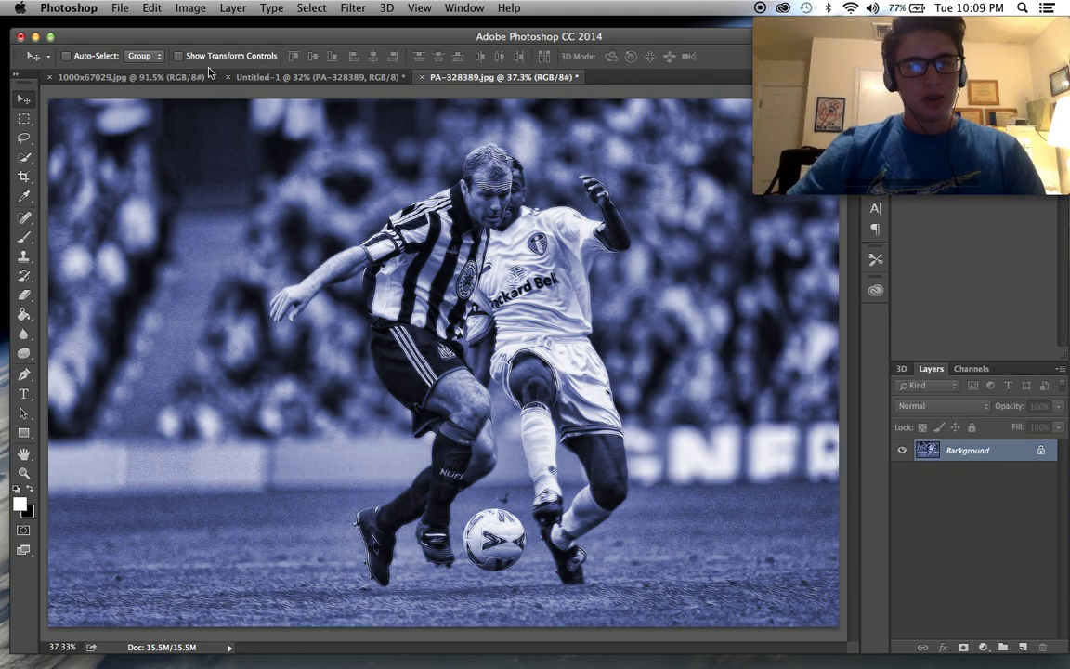
{"action": "left_click_drag", "start_coordinate": [361, 138], "coordinate": [528, 375]}
{"action": "key", "text": "super+t"}
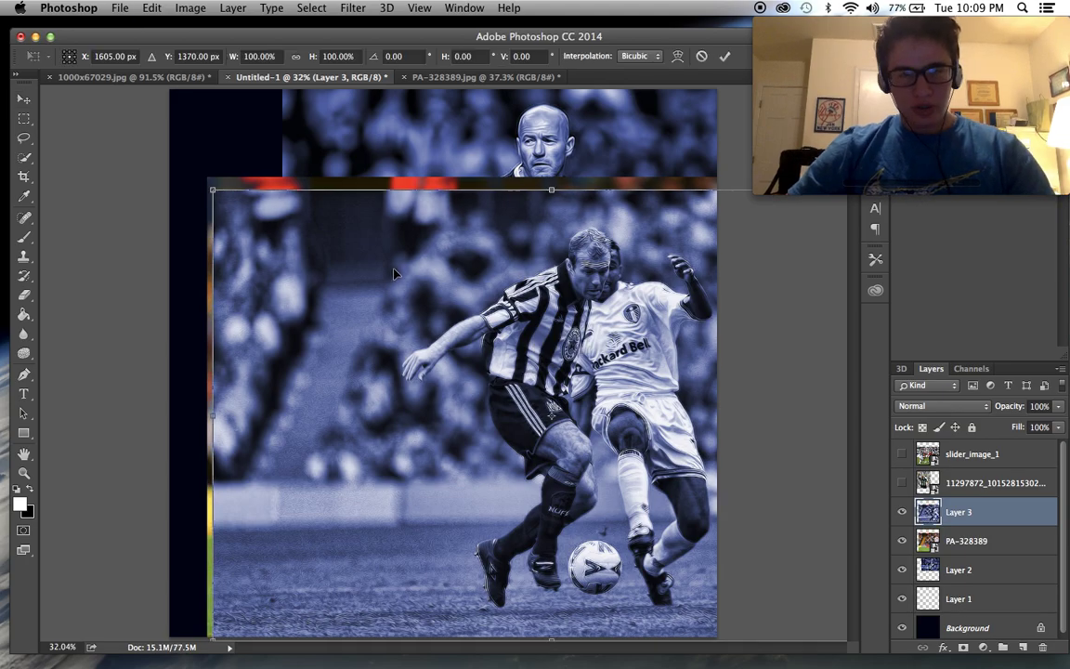
{"action": "left_click_drag", "start_coordinate": [213, 190], "coordinate": [179, 167]}
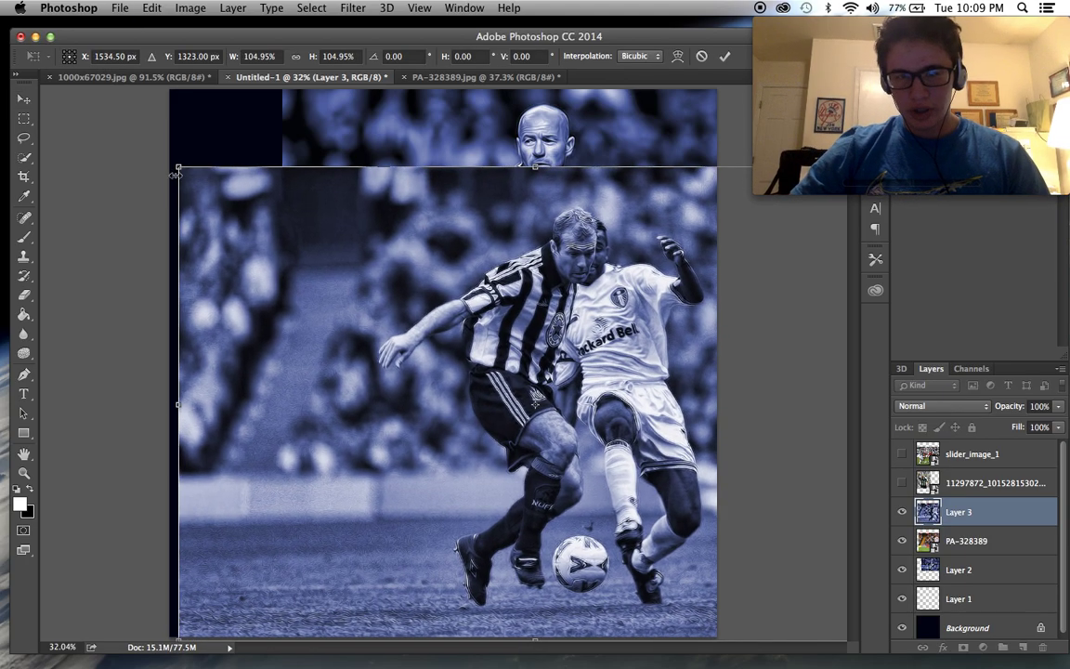
{"action": "key", "text": "Return"}
Step: Move the blue two-player photo to the right on the canvas, cutting off part of the white-kit player
{"action": "scroll", "coordinate": [683, 502], "scroll_direction": "up", "scroll_amount": 5}
{"action": "scroll", "coordinate": [683, 501], "scroll_direction": "down", "scroll_amount": 5}
{"action": "scroll", "coordinate": [683, 502], "scroll_direction": "down", "scroll_amount": 3}
{"action": "scroll", "coordinate": [683, 502], "scroll_direction": "up", "scroll_amount": 2}
{"action": "left_click_drag", "start_coordinate": [589, 423], "coordinate": [647, 420]}
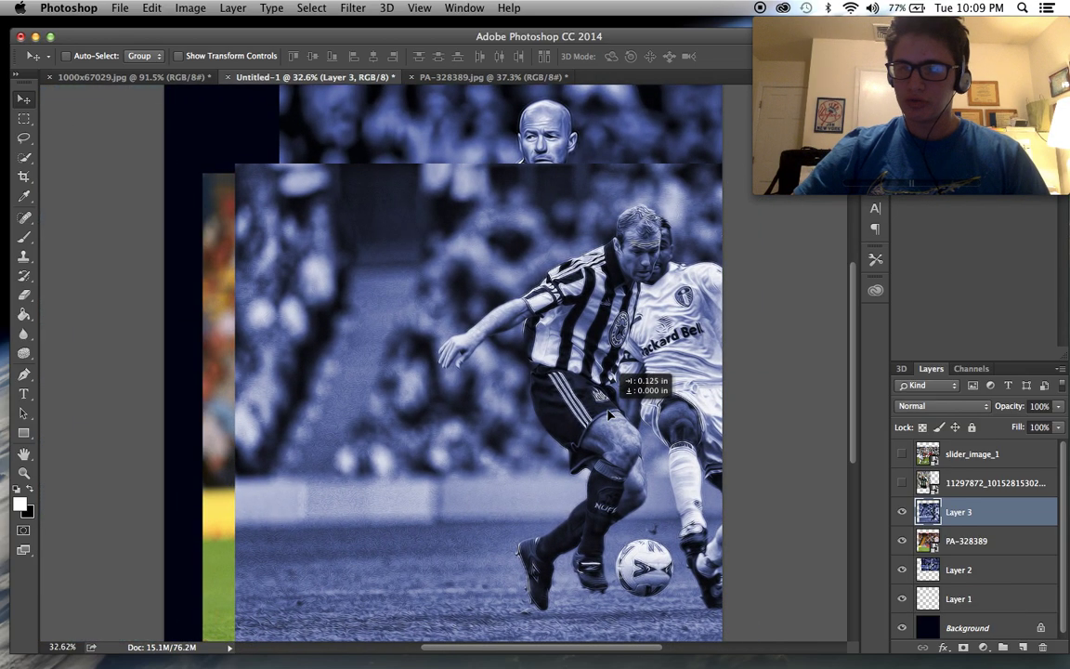
{"action": "scroll", "coordinate": [615, 418], "scroll_direction": "down", "scroll_amount": 3}
{"action": "scroll", "coordinate": [615, 418], "scroll_direction": "up", "scroll_amount": 2}
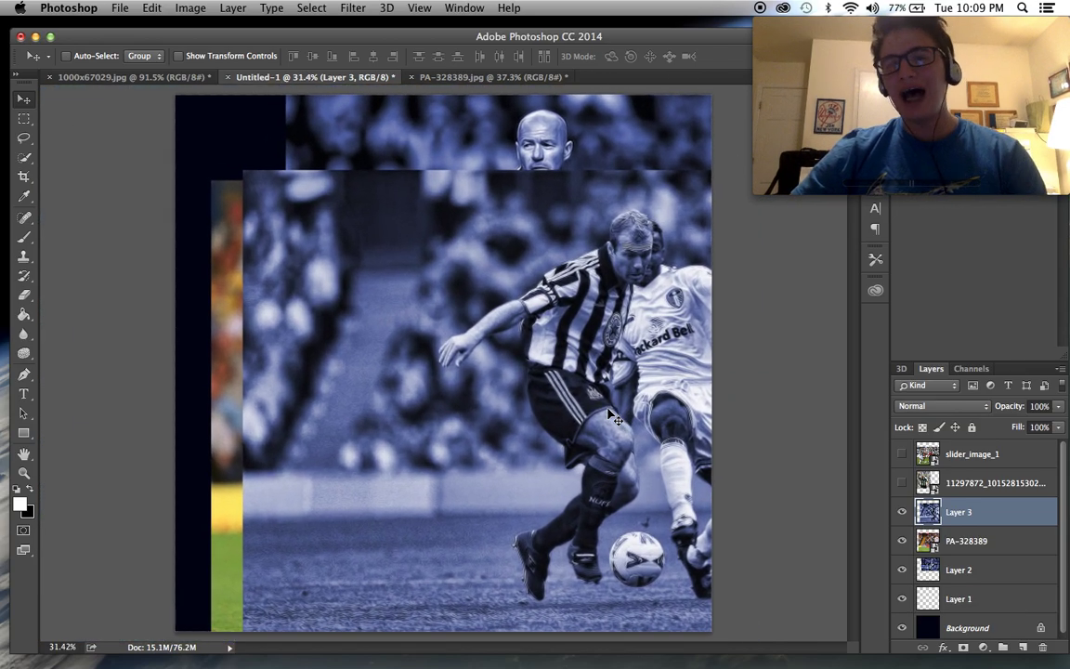
{"action": "scroll", "coordinate": [609, 414], "scroll_direction": "up", "scroll_amount": 1}
{"action": "scroll", "coordinate": [608, 414], "scroll_direction": "down", "scroll_amount": 2}
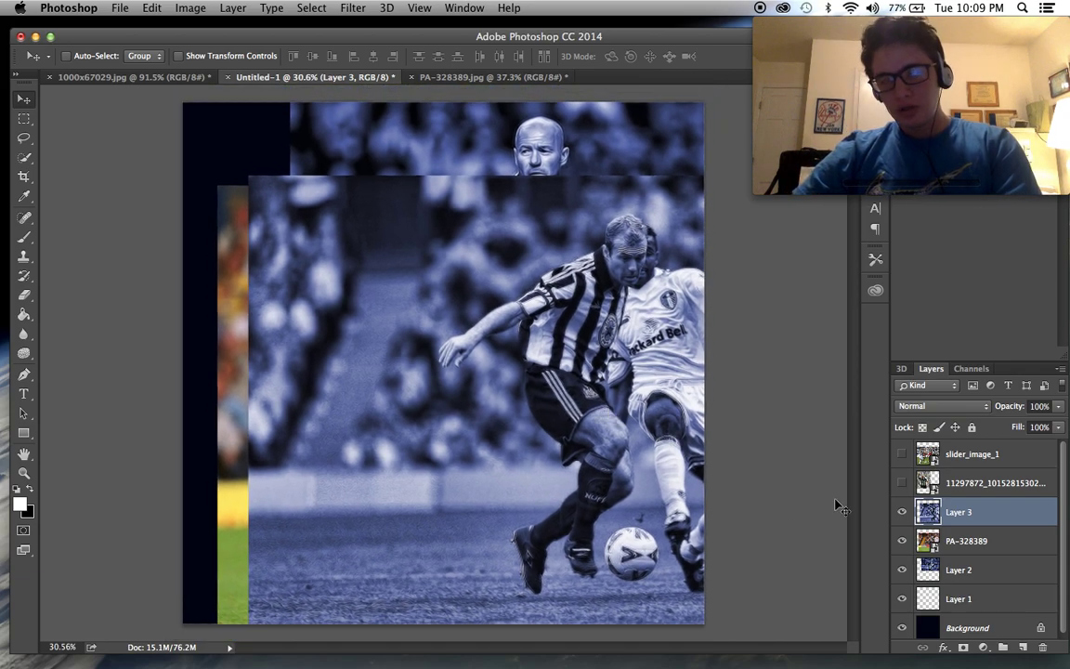
Step: Delete the original-color PA-328389 layer and show the hidden layer with the celebrating, pointing player
{"action": "left_click", "coordinate": [955, 543]}
{"action": "key", "text": "Delete"}
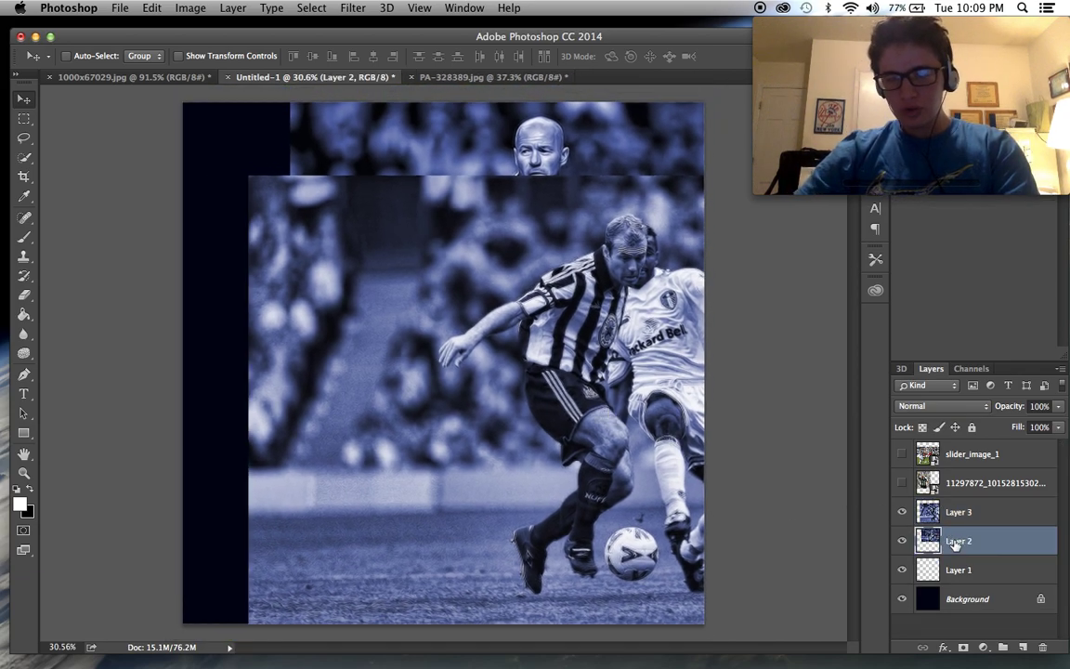
{"action": "left_click", "coordinate": [901, 483]}
{"action": "left_click", "coordinate": [900, 485]}
{"action": "left_click", "coordinate": [900, 485]}
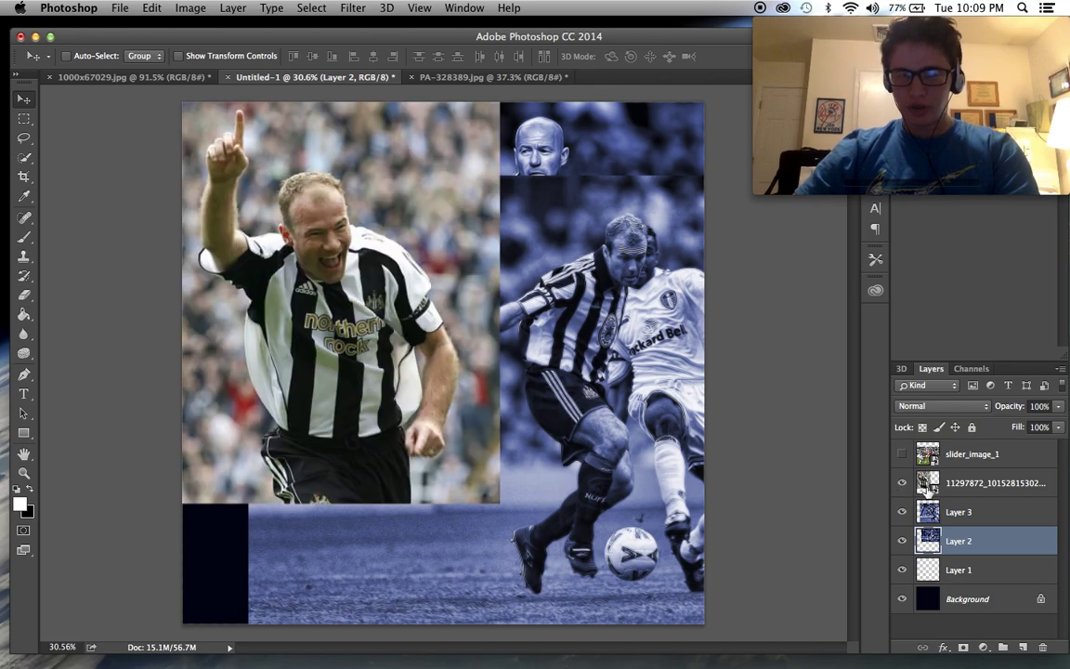
Step: Open the pointing player's smart object as its own document and apply Topaz DeNoise 5 with the JPEG - light preset
{"action": "double_click", "coordinate": [930, 485]}
{"action": "scroll", "coordinate": [568, 383], "scroll_direction": "up", "scroll_amount": 10}
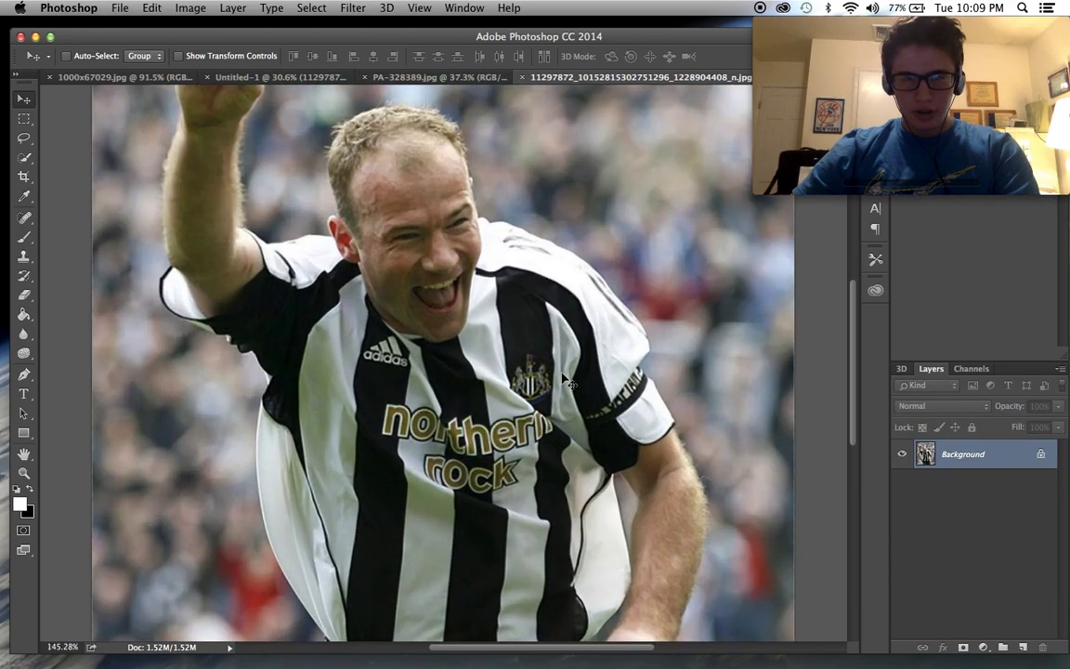
{"action": "scroll", "coordinate": [568, 383], "scroll_direction": "down", "scroll_amount": 10}
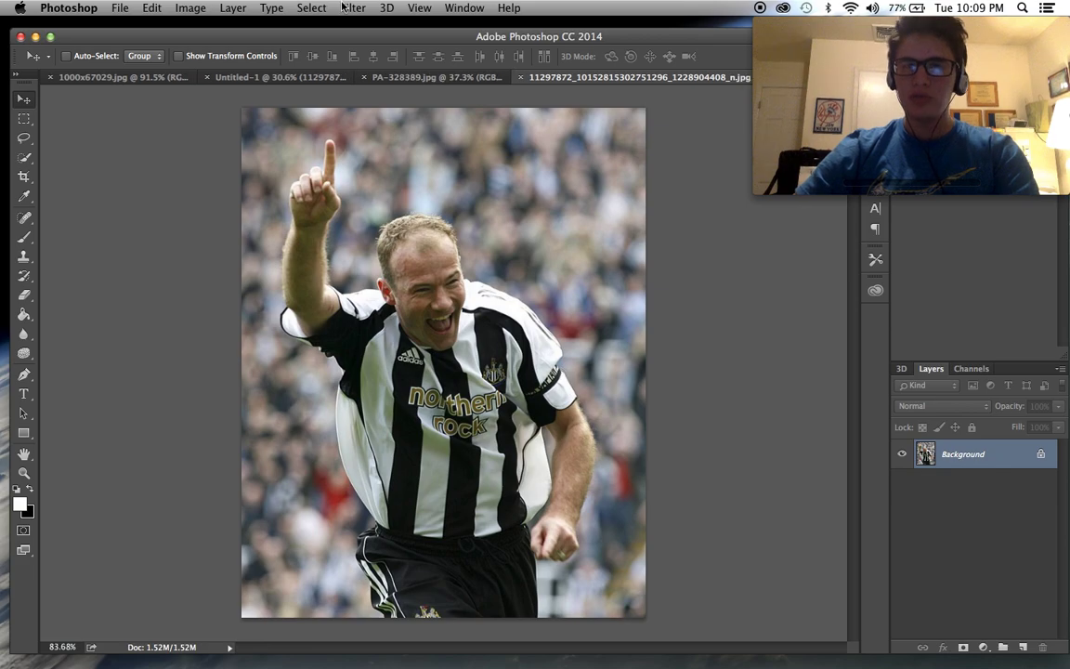
{"action": "left_click", "coordinate": [346, 8]}
{"action": "mouse_move", "coordinate": [502, 354]}
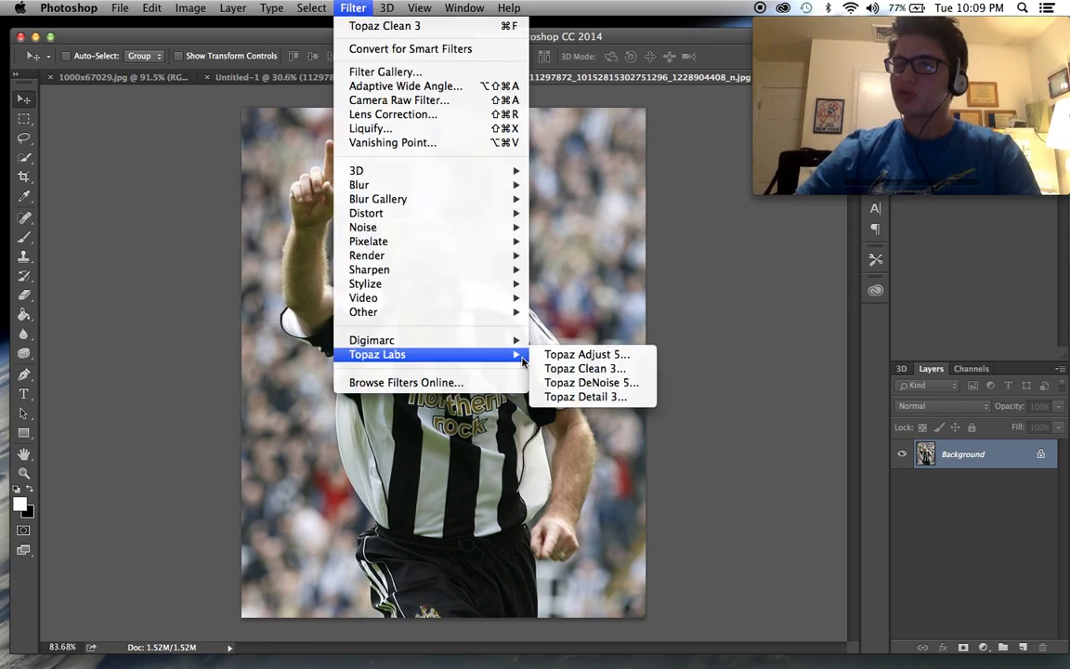
{"action": "left_click", "coordinate": [558, 384]}
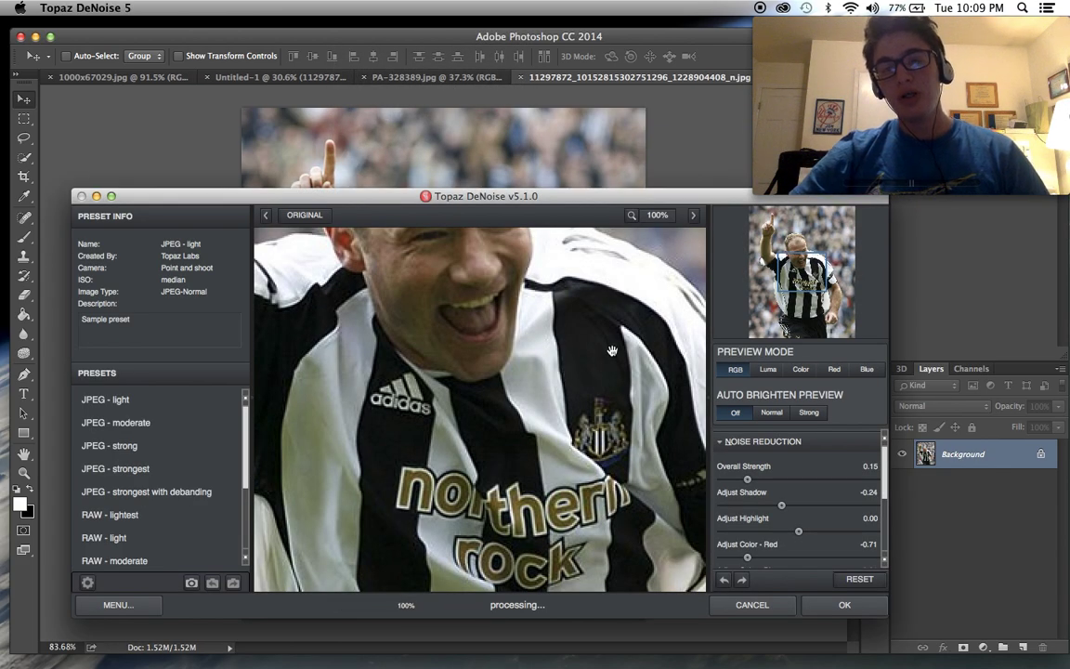
{"action": "left_click_drag", "start_coordinate": [802, 308], "coordinate": [800, 290]}
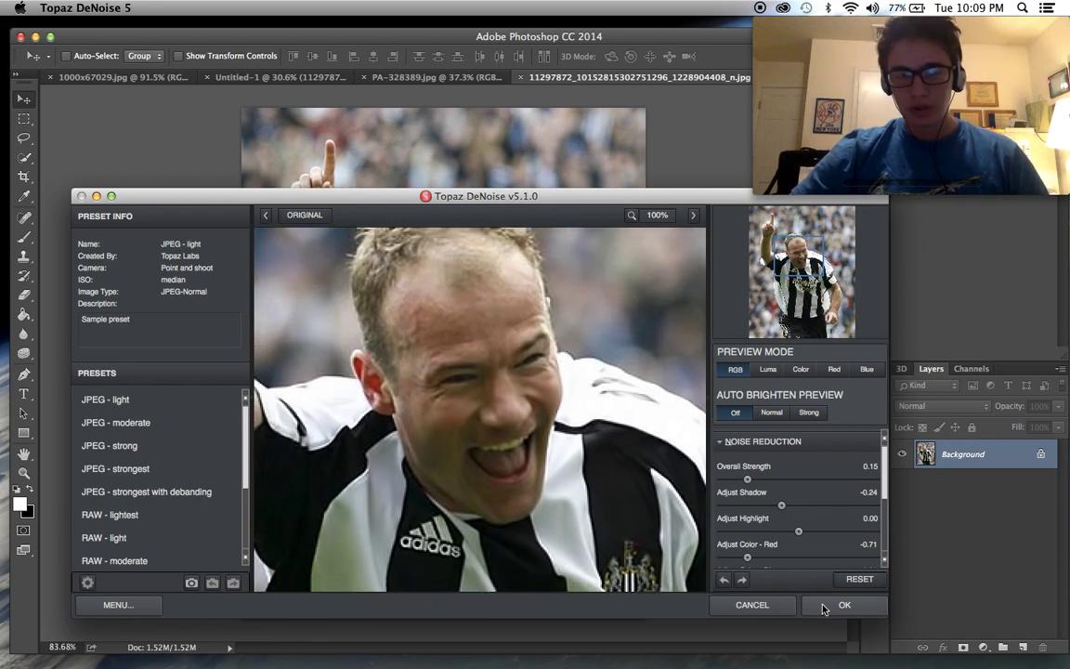
{"action": "left_click", "coordinate": [827, 601]}
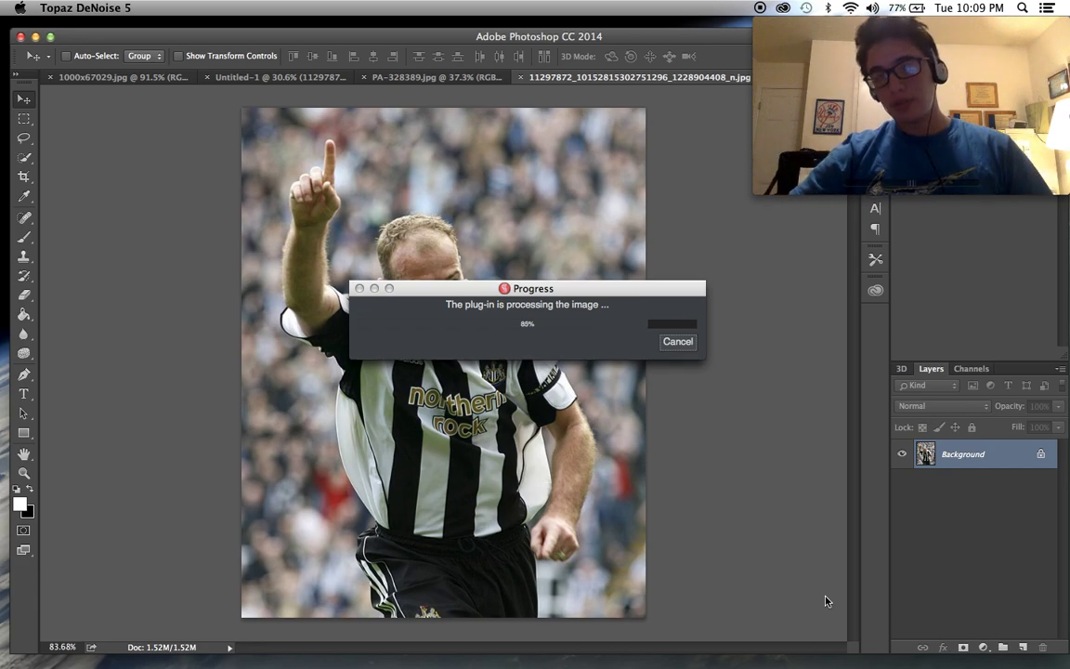
Step: Run Topaz Adjust 5, apply the Dynamic Pop preset, try Light Pop Grunge, and choose Dynamic Pop again
{"action": "left_click", "coordinate": [357, 7]}
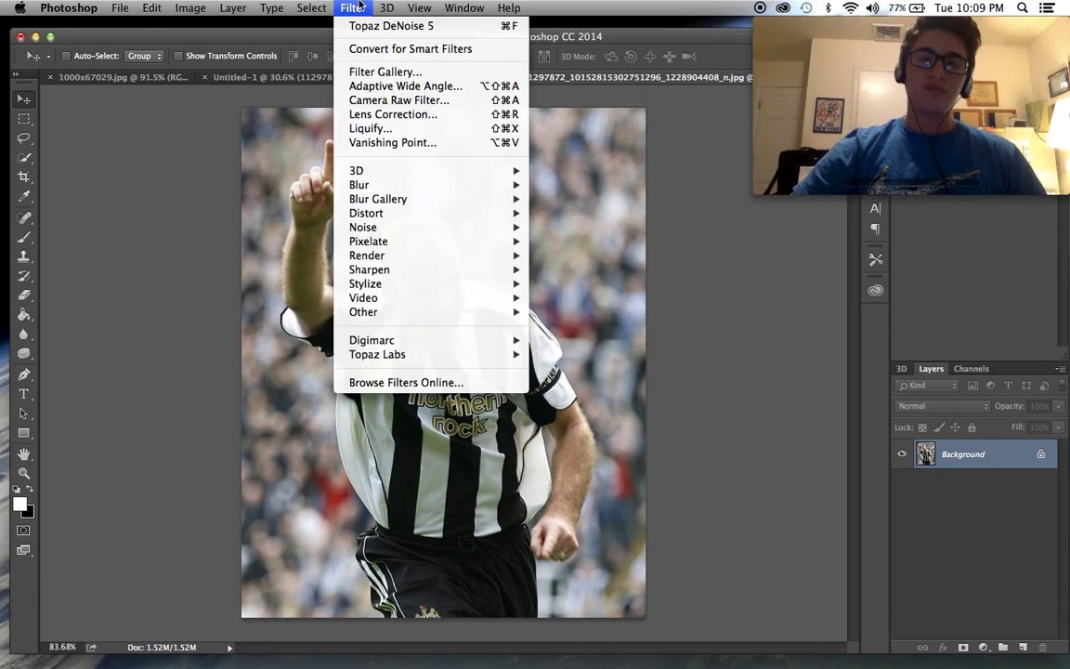
{"action": "left_click", "coordinate": [554, 355]}
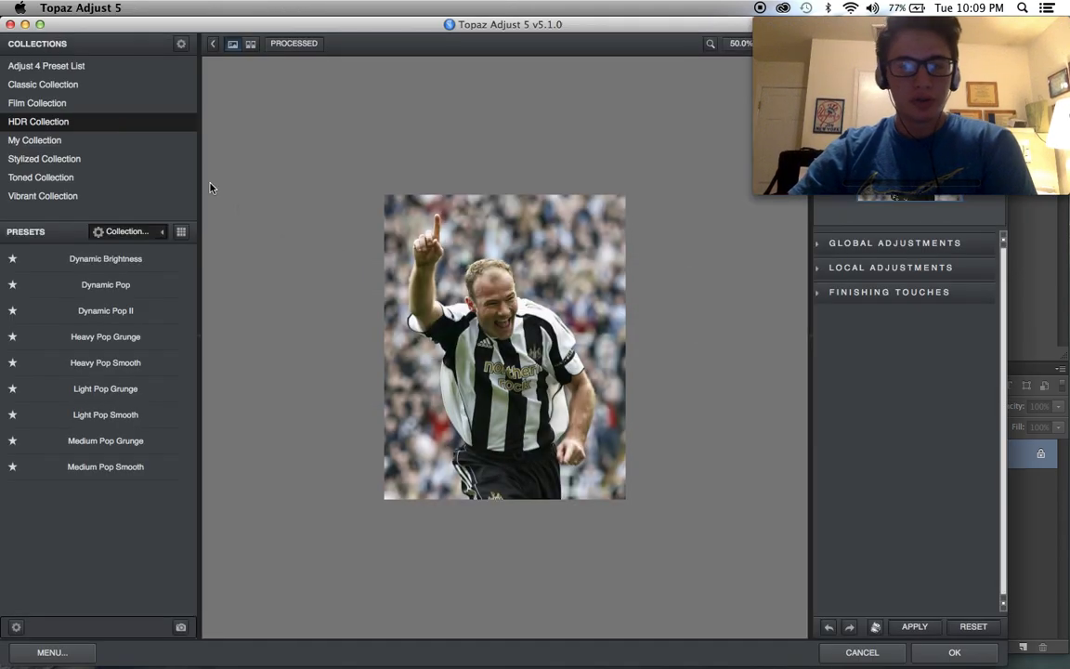
{"action": "left_click", "coordinate": [119, 286]}
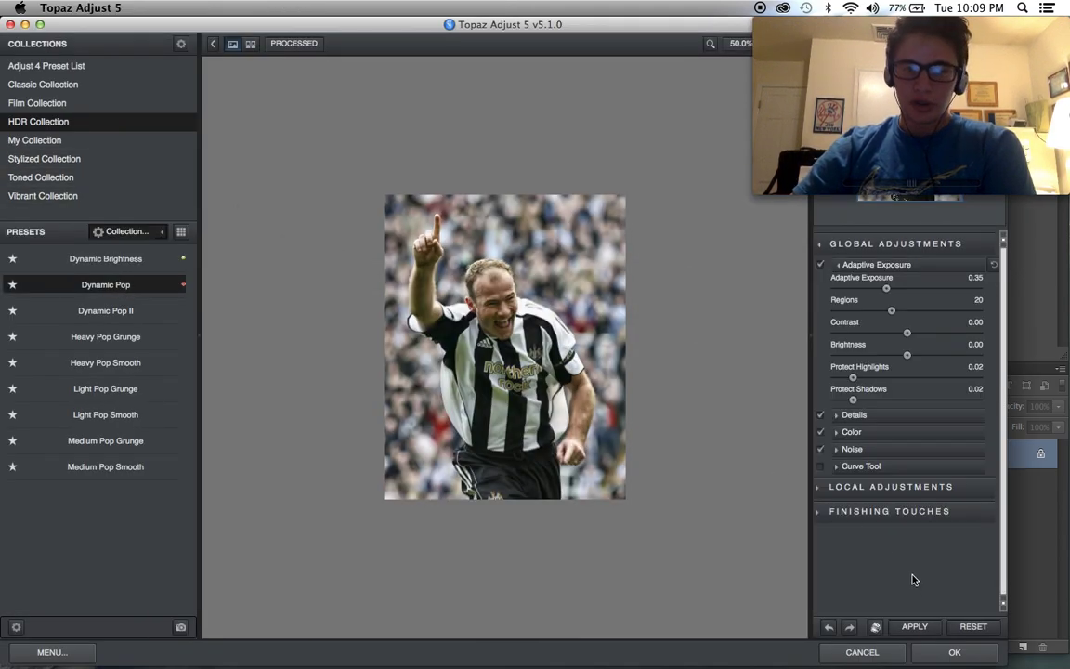
{"action": "left_click", "coordinate": [915, 628]}
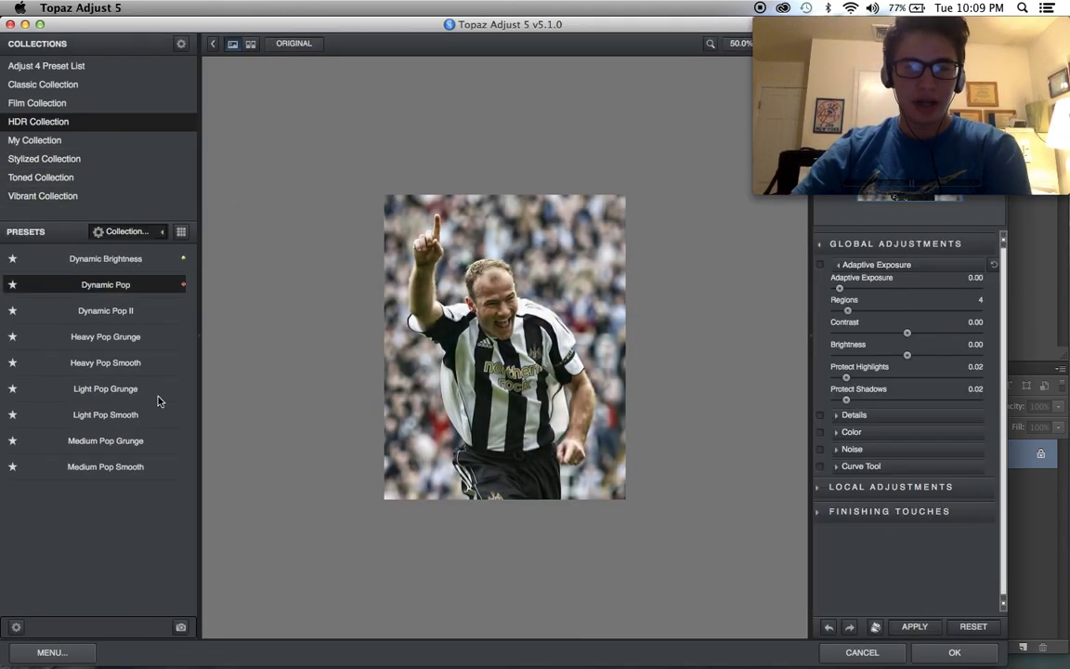
{"action": "left_click", "coordinate": [125, 388]}
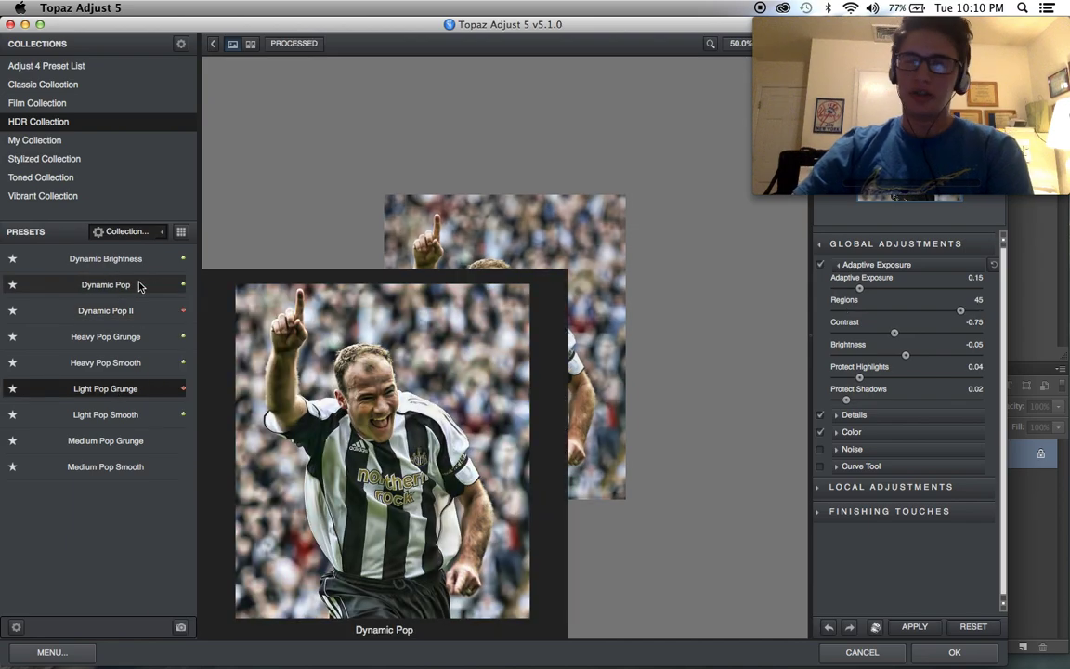
{"action": "left_click", "coordinate": [139, 285]}
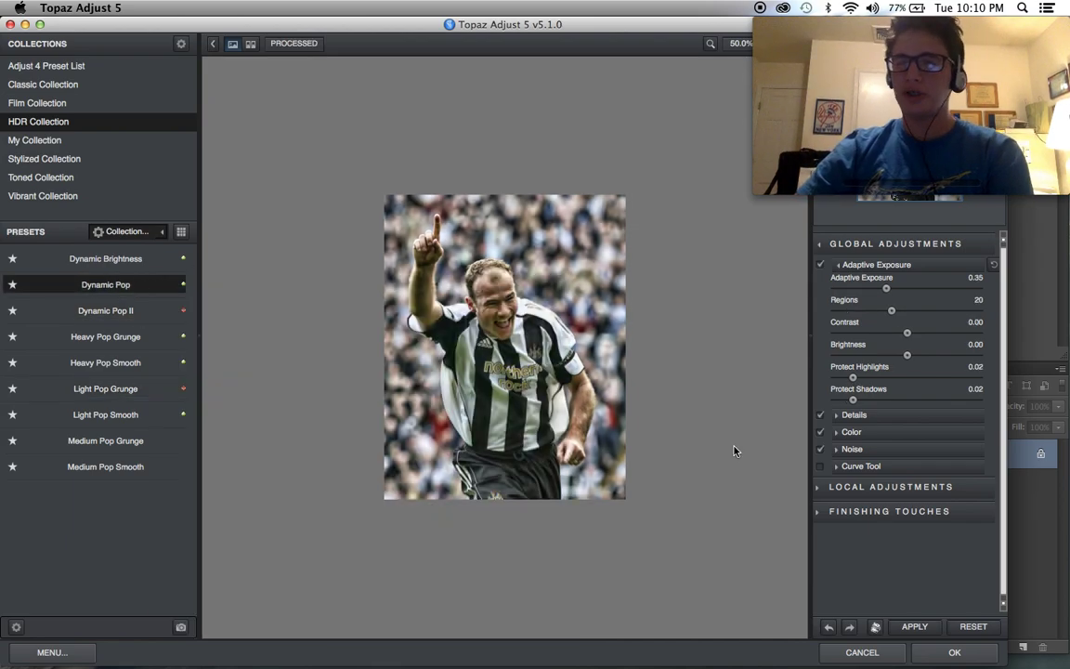
Step: Set Overall Transparency to 0.54 in the finishing touches, accept the Topaz Adjust effect, and check the photo
{"action": "left_click", "coordinate": [864, 512]}
{"action": "left_click", "coordinate": [878, 537]}
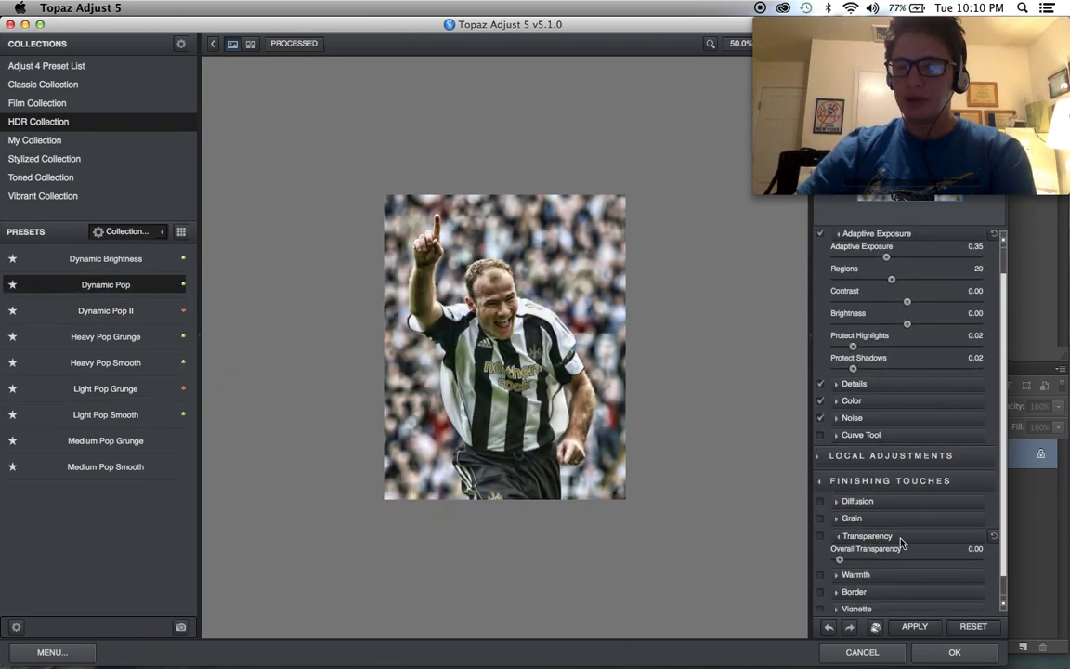
{"action": "left_click", "coordinate": [912, 561]}
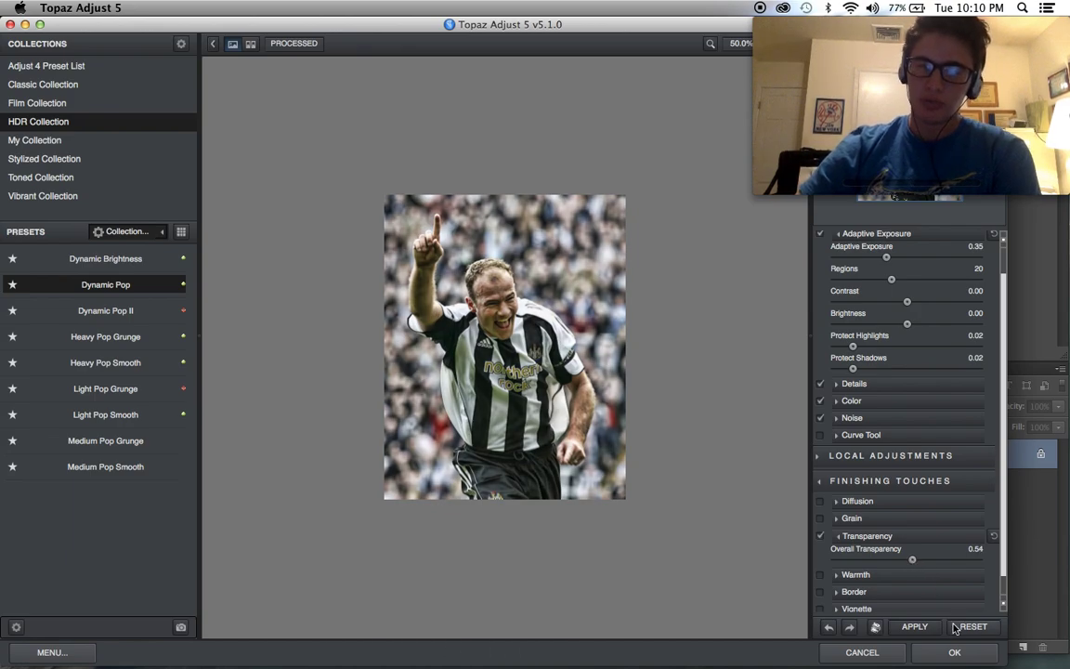
{"action": "left_click", "coordinate": [952, 652]}
{"action": "scroll", "coordinate": [656, 517], "scroll_direction": "up", "scroll_amount": 5}
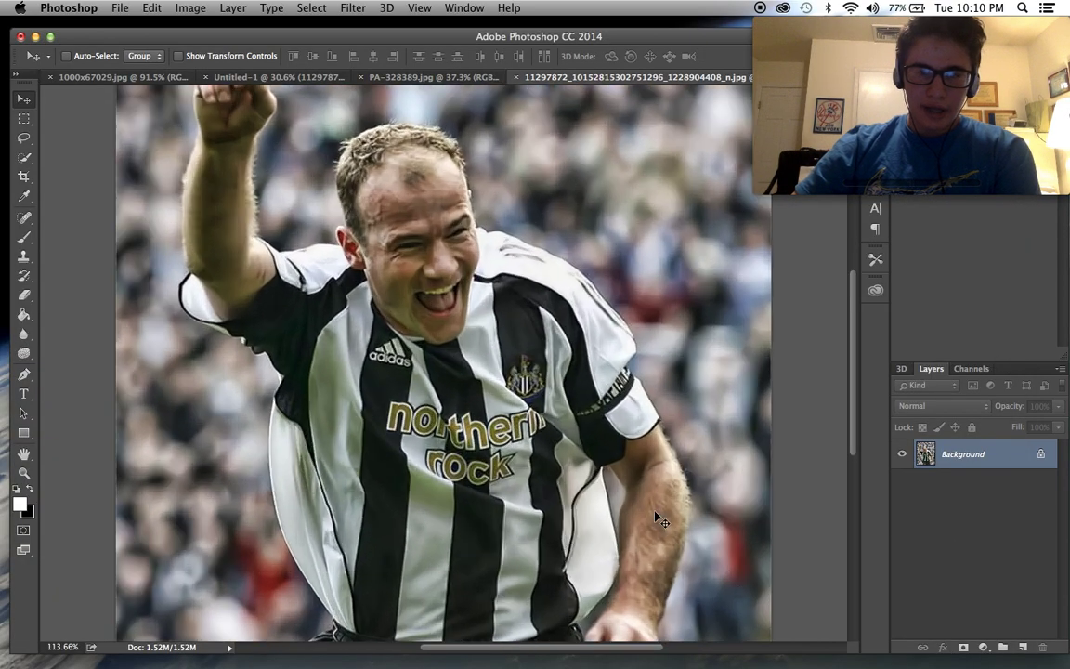
{"action": "scroll", "coordinate": [656, 517], "scroll_direction": "down", "scroll_amount": 5}
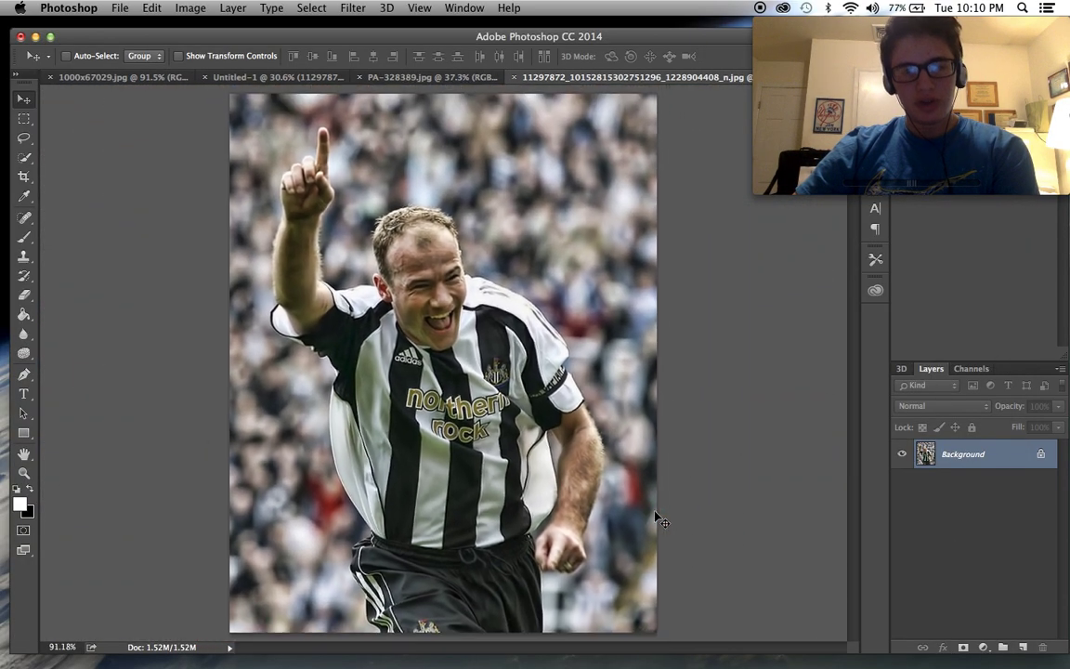
Step: Apply Topaz Clean 3 to the pointing player photo with a Clean Strength of 6
{"action": "left_click", "coordinate": [353, 7]}
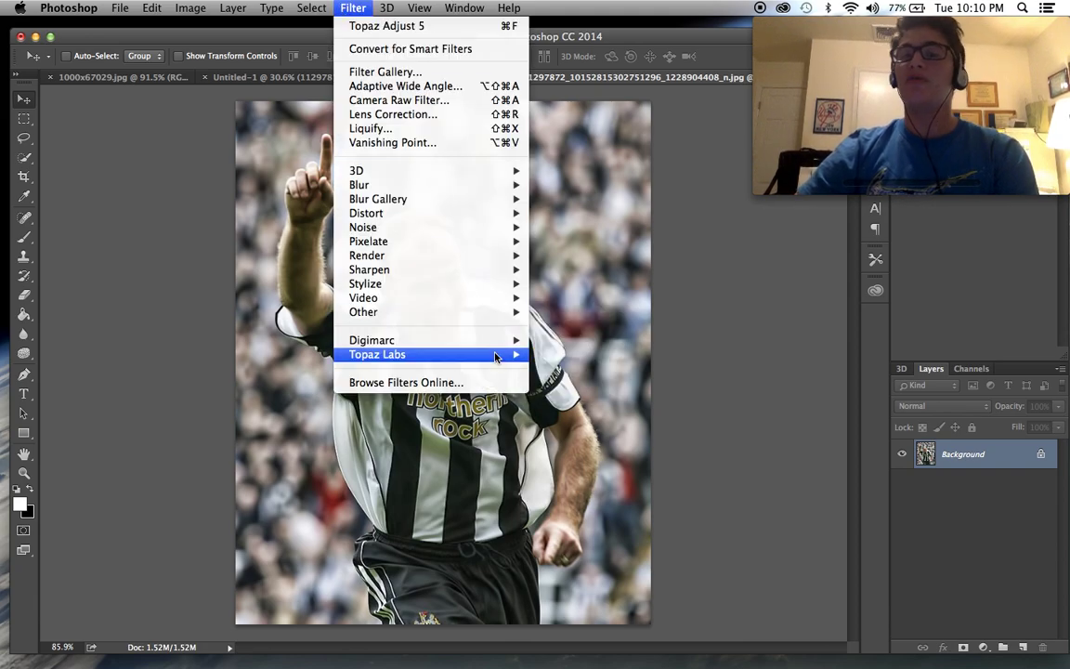
{"action": "mouse_move", "coordinate": [495, 357]}
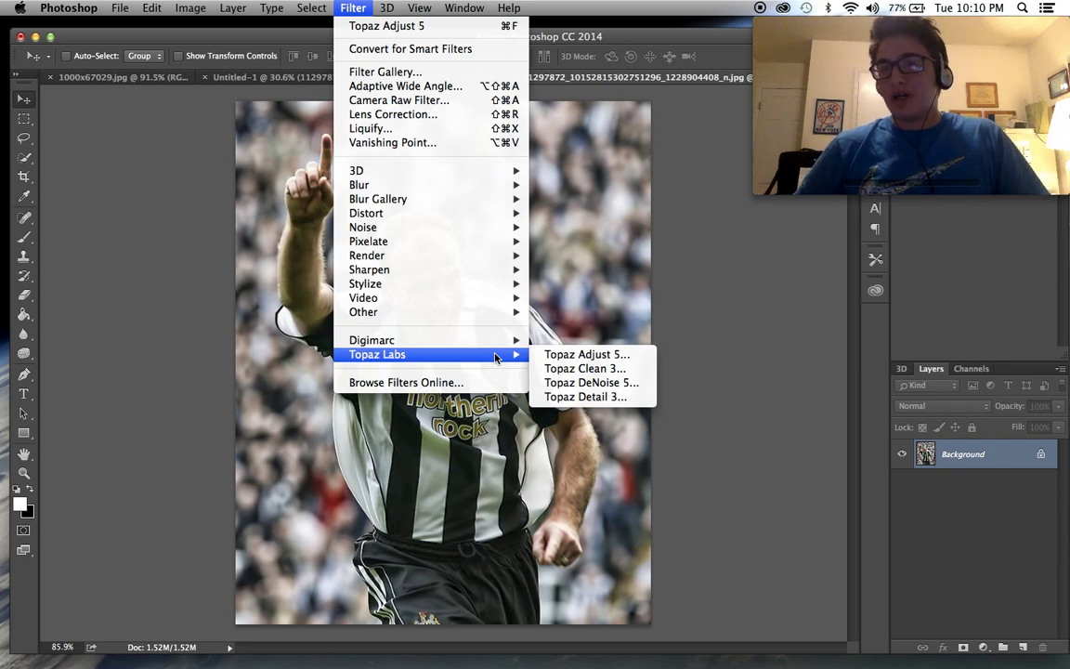
{"action": "left_click", "coordinate": [562, 368]}
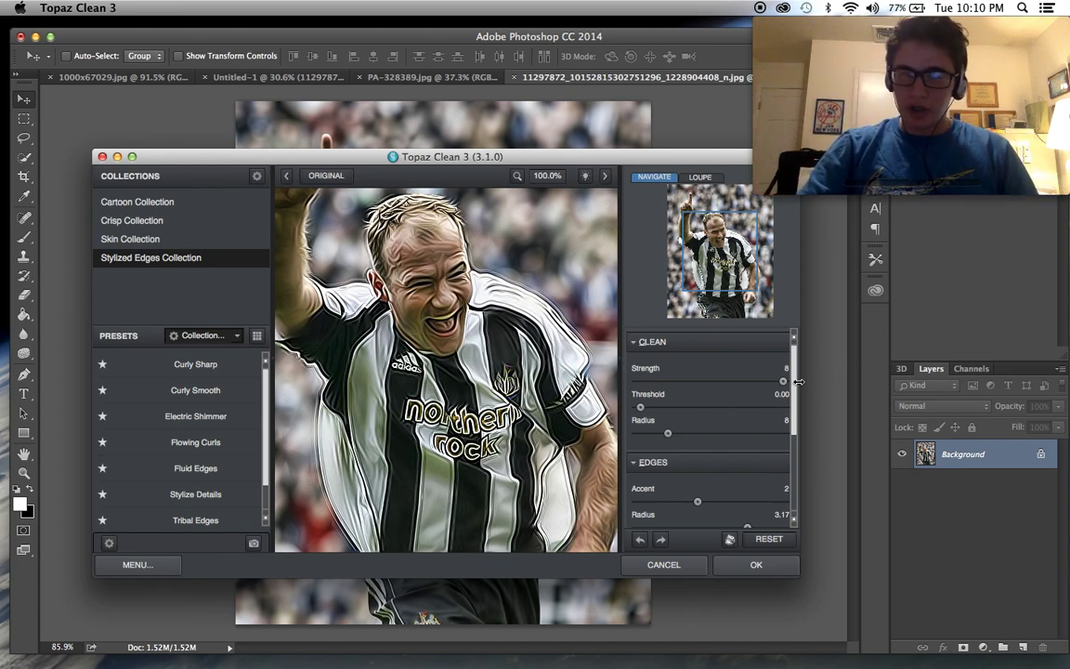
{"action": "left_click_drag", "start_coordinate": [783, 382], "coordinate": [760, 382]}
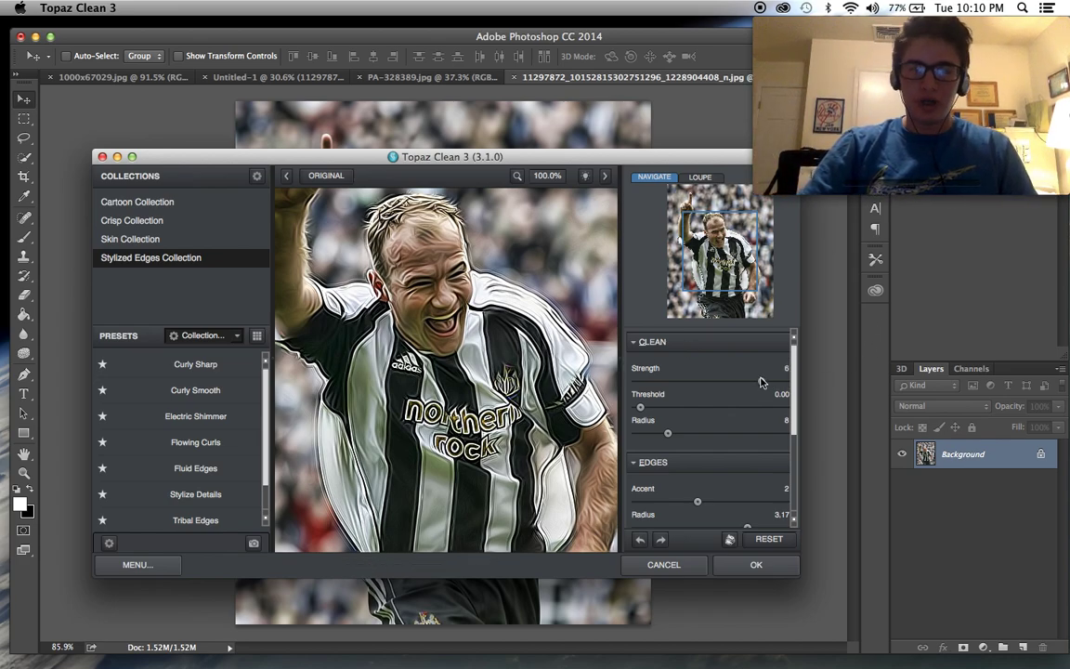
{"action": "left_click_drag", "start_coordinate": [737, 264], "coordinate": [736, 261]}
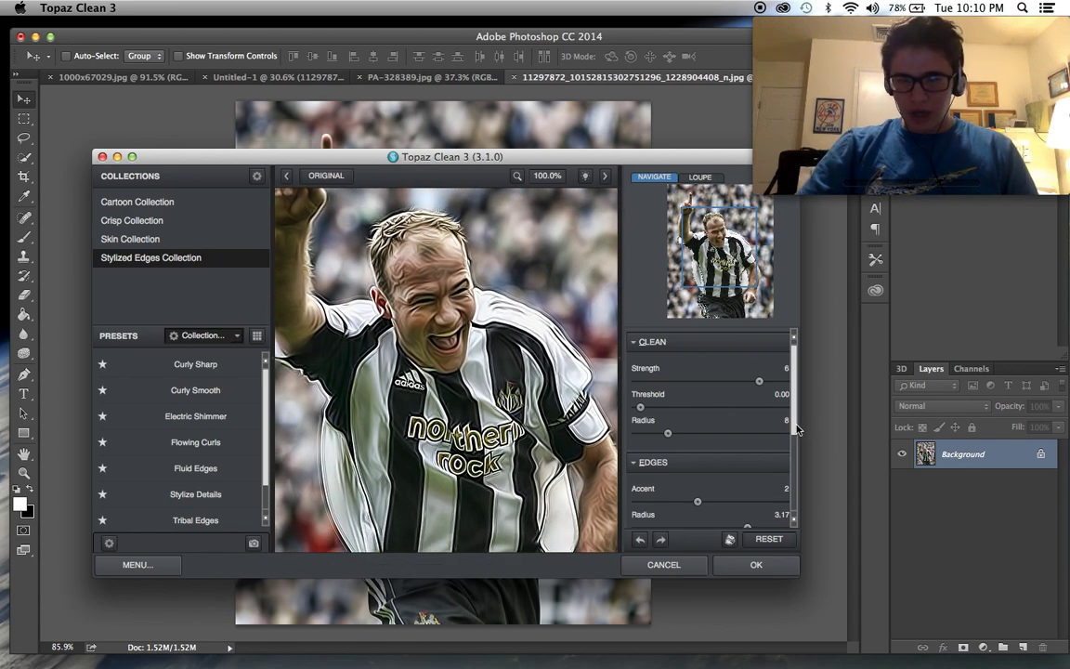
{"action": "left_click_drag", "start_coordinate": [794, 429], "coordinate": [798, 478]}
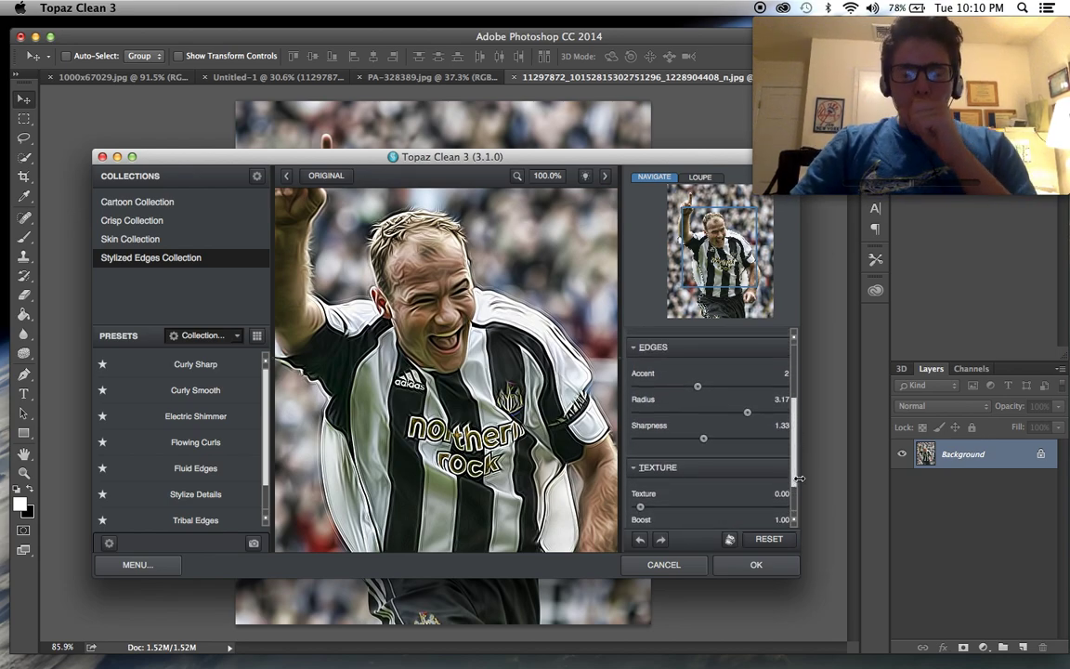
{"action": "left_click", "coordinate": [756, 564]}
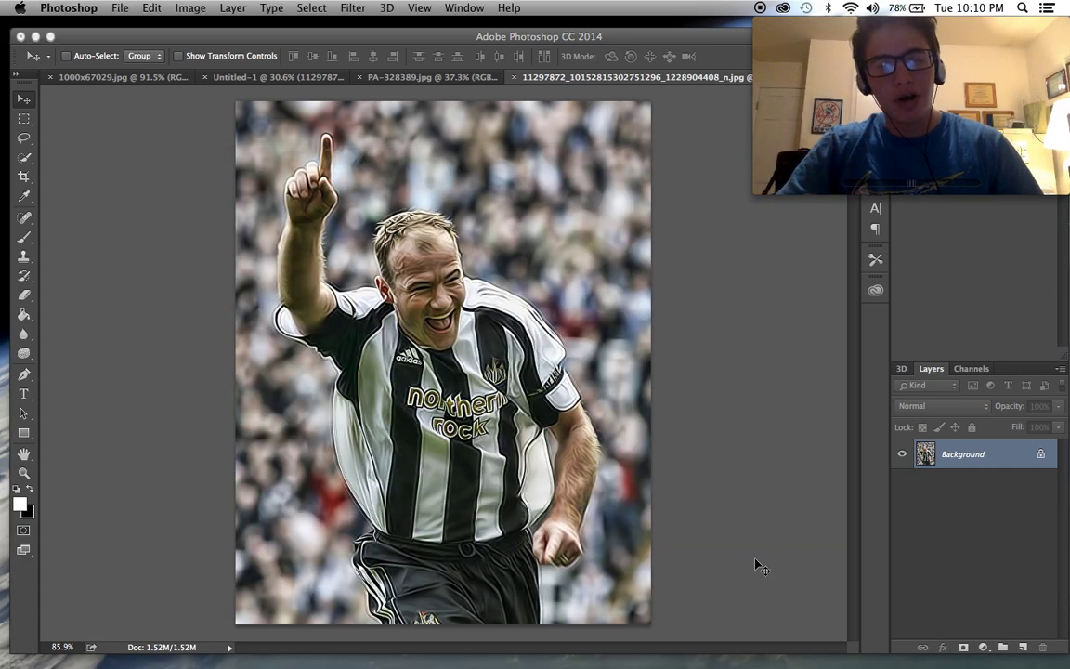
Step: Colorize the pointing player photo with Hue/Saturation using Hue 229 and Saturation 28
{"action": "scroll", "coordinate": [577, 421], "scroll_direction": "down", "scroll_amount": 5}
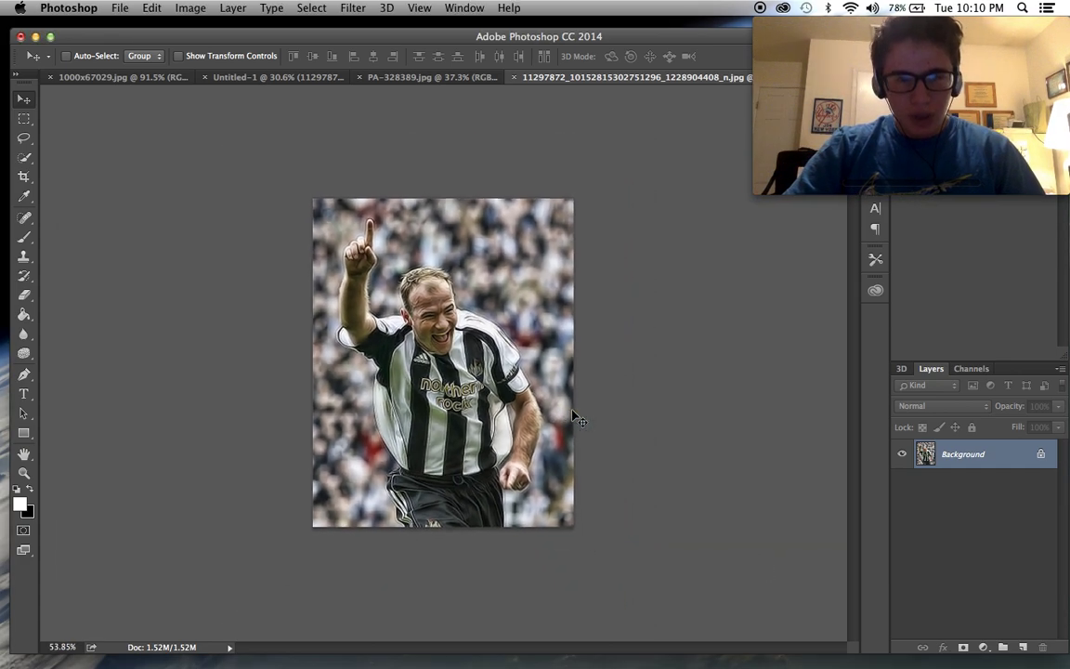
{"action": "scroll", "coordinate": [574, 416], "scroll_direction": "up", "scroll_amount": 3}
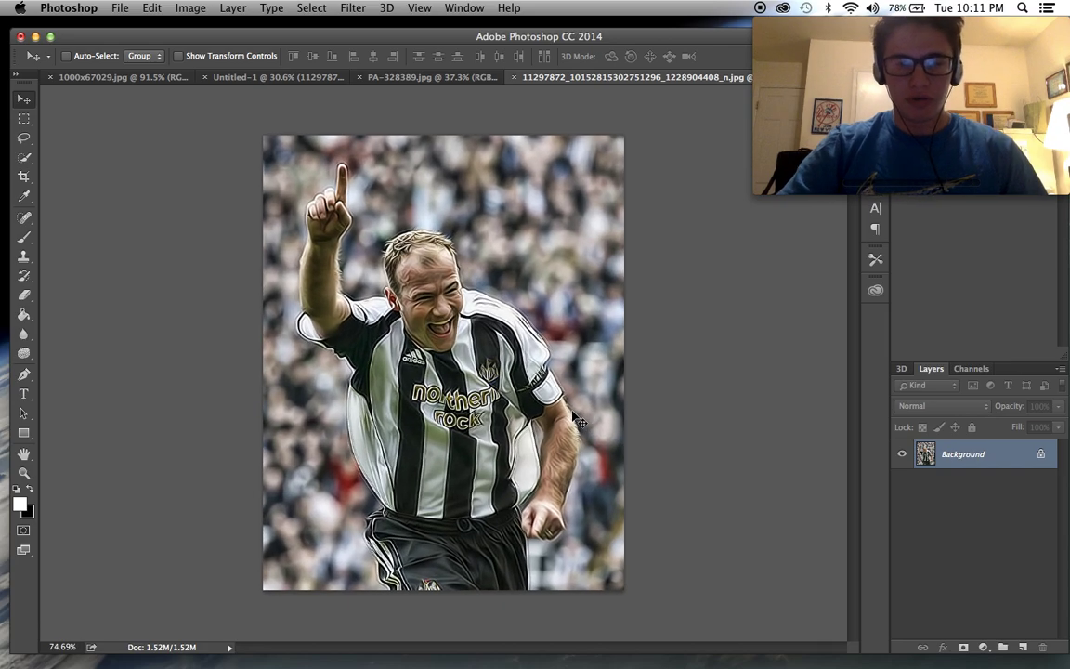
{"action": "key", "text": "super+u"}
{"action": "left_click", "coordinate": [943, 395]}
{"action": "type", "text": "229"}
{"action": "left_click_drag", "start_coordinate": [760, 345], "coordinate": [765, 346]}
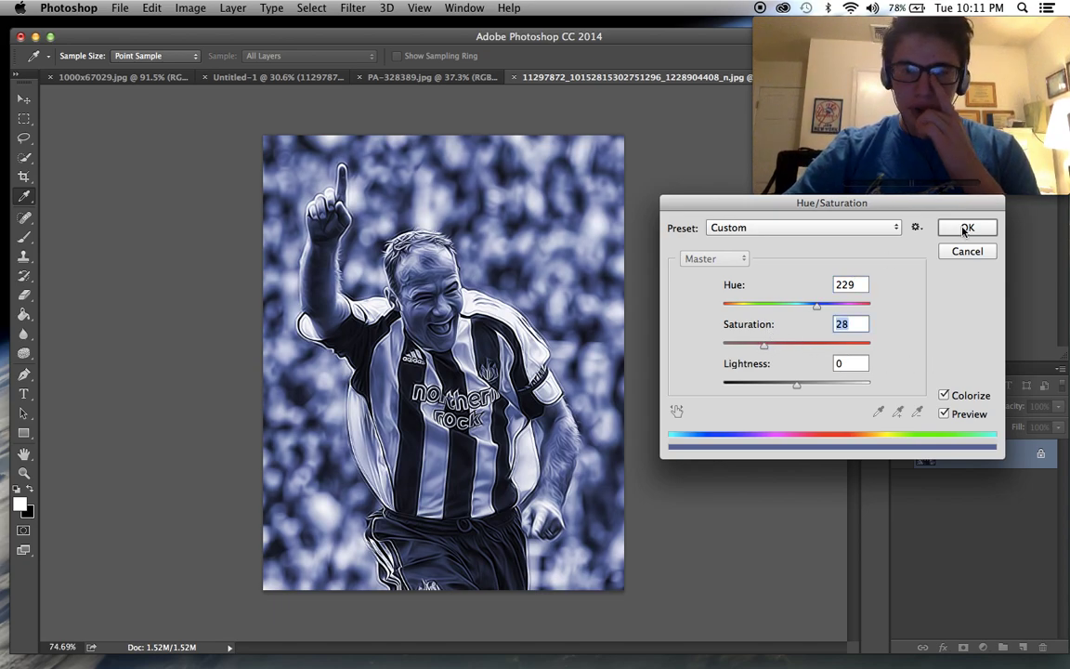
{"action": "left_click", "coordinate": [965, 229]}
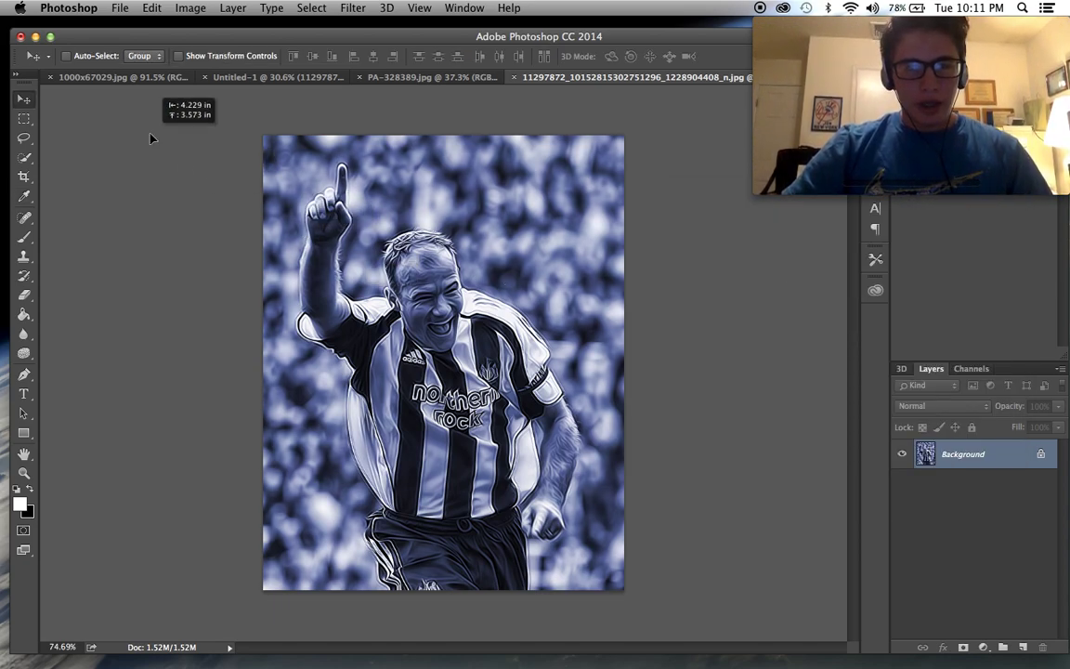
Step: Copy the blue pointing player photo into the Untitled-1 composition, above the original smart object layer
{"action": "left_click_drag", "start_coordinate": [254, 82], "coordinate": [361, 318]}
{"action": "key", "text": "ctrl+t"}
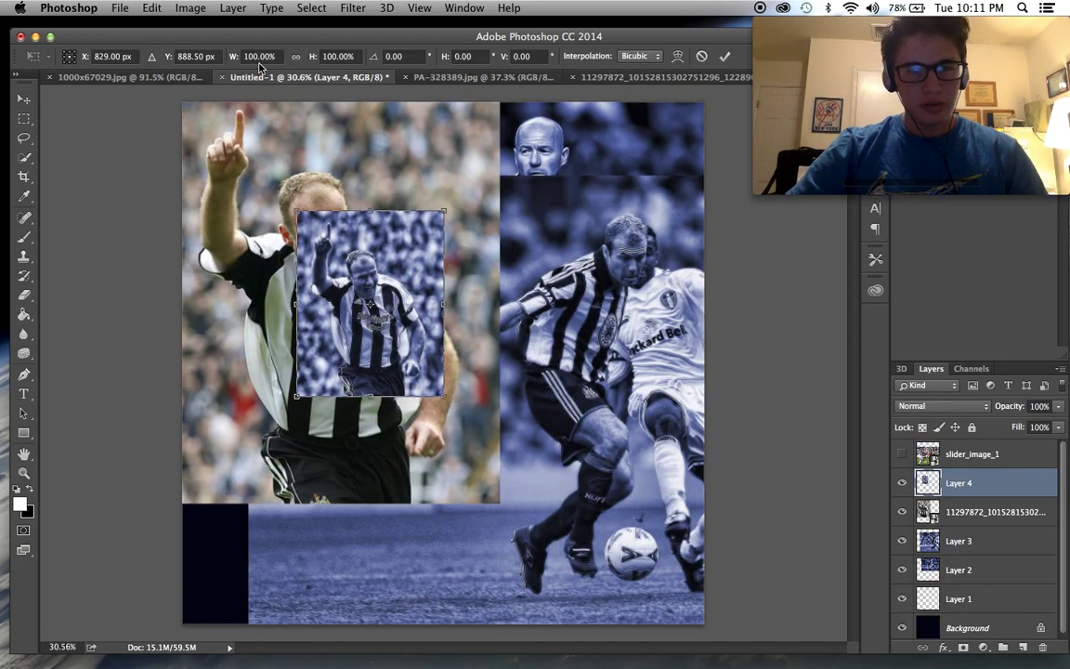
{"action": "key", "text": "super+t"}
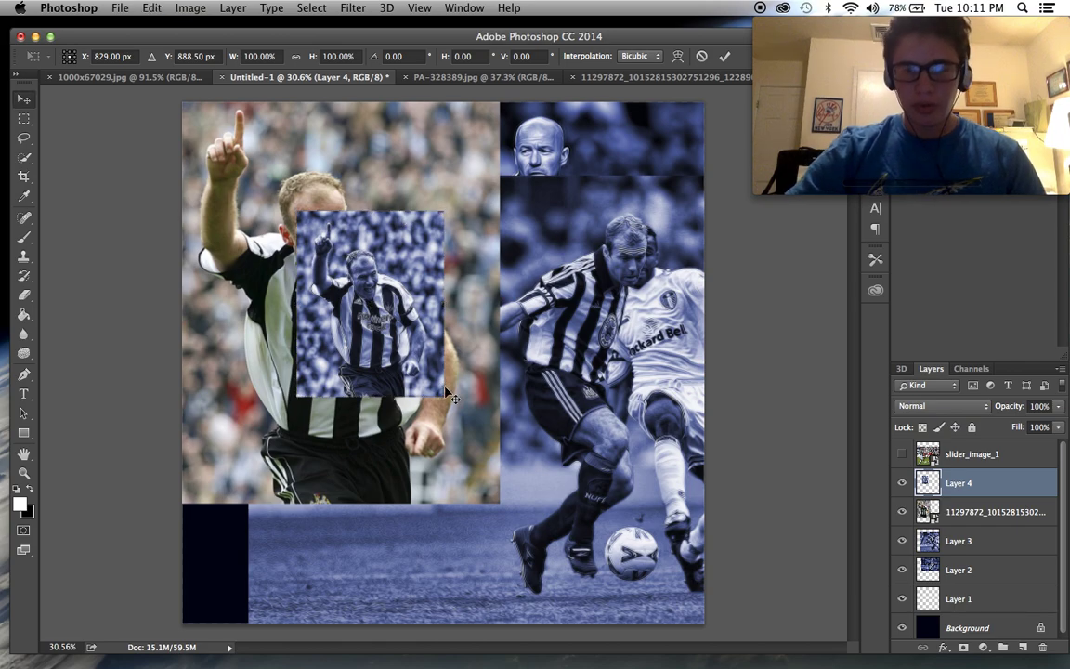
{"action": "key", "text": "Return"}
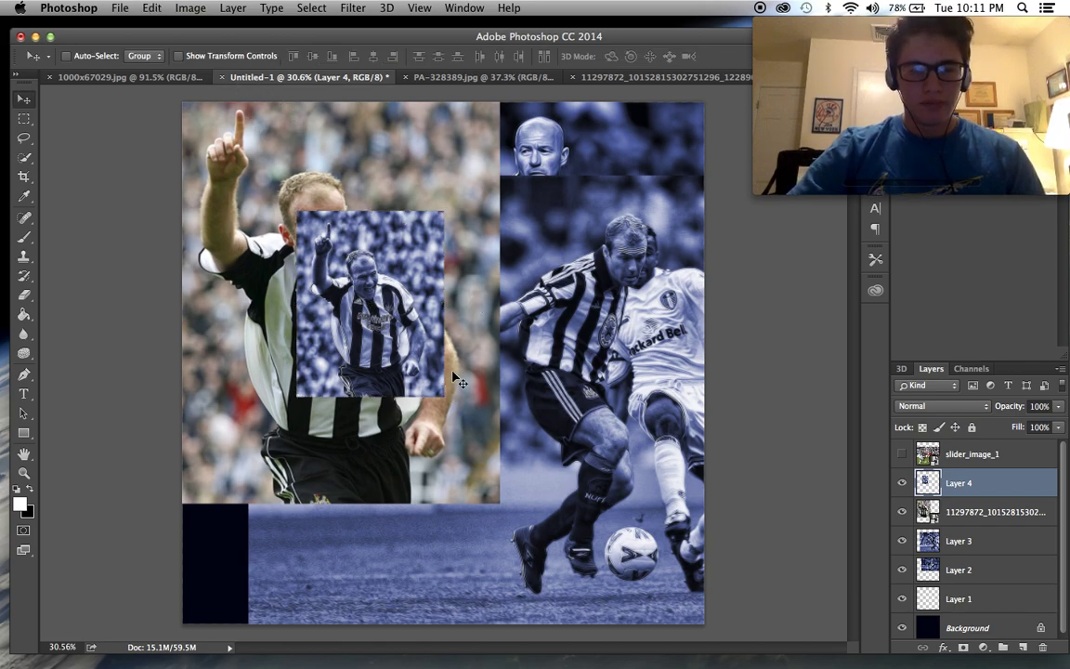
Step: Scale the copied pointing player photo to about 224% and fit it into the upper-left corner of the canvas
{"action": "key", "text": "super+t"}
{"action": "left_click_drag", "start_coordinate": [441, 393], "coordinate": [561, 544]}
{"action": "left_click_drag", "start_coordinate": [299, 212], "coordinate": [263, 168]}
{"action": "left_click_drag", "start_coordinate": [331, 238], "coordinate": [256, 175]}
{"action": "left_click_drag", "start_coordinate": [484, 479], "coordinate": [475, 453]}
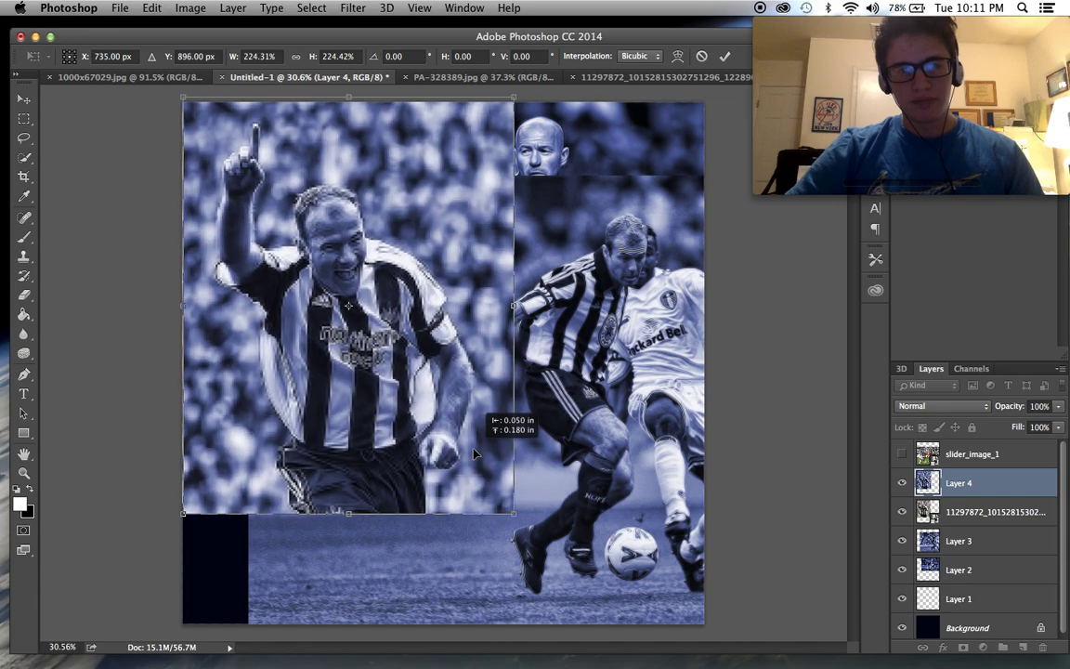
{"action": "key", "text": "Return"}
Step: Shrink the blue pointing player photo to about 90%, keeping it anchored at the canvas's upper-left corner
{"action": "mouse_move", "coordinate": [303, 655]}
{"action": "scroll", "coordinate": [509, 430], "scroll_direction": "up", "scroll_amount": 3}
{"action": "scroll", "coordinate": [509, 430], "scroll_direction": "down", "scroll_amount": 1}
{"action": "scroll", "coordinate": [510, 430], "scroll_direction": "down", "scroll_amount": 2}
{"action": "scroll", "coordinate": [509, 430], "scroll_direction": "up", "scroll_amount": 2}
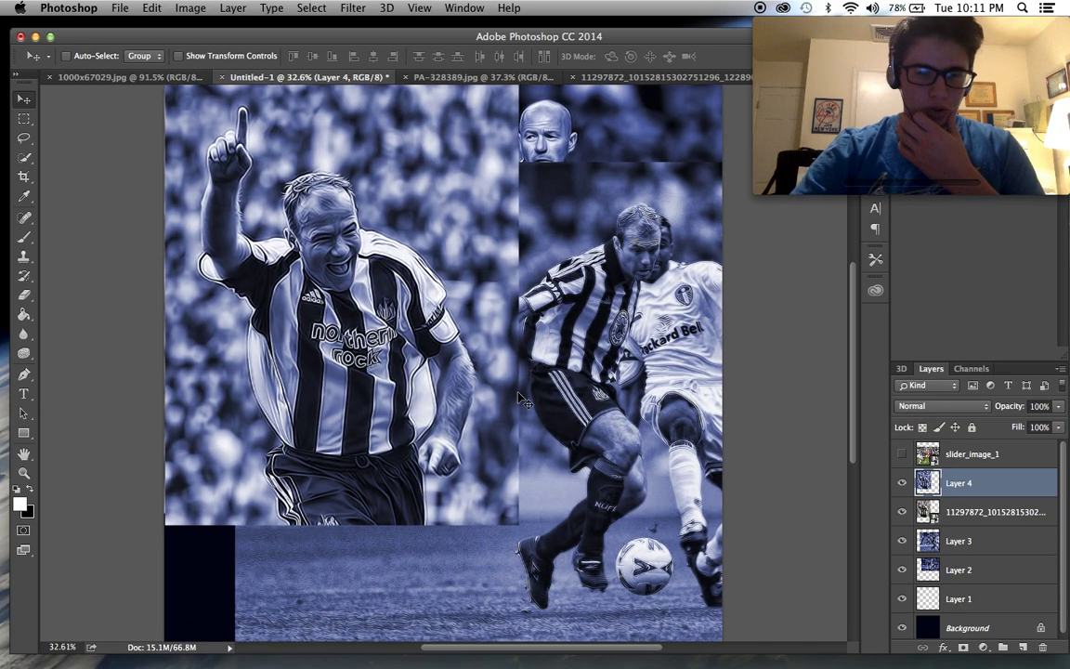
{"action": "key", "text": "super+t"}
{"action": "left_click_drag", "start_coordinate": [518, 523], "coordinate": [484, 483]}
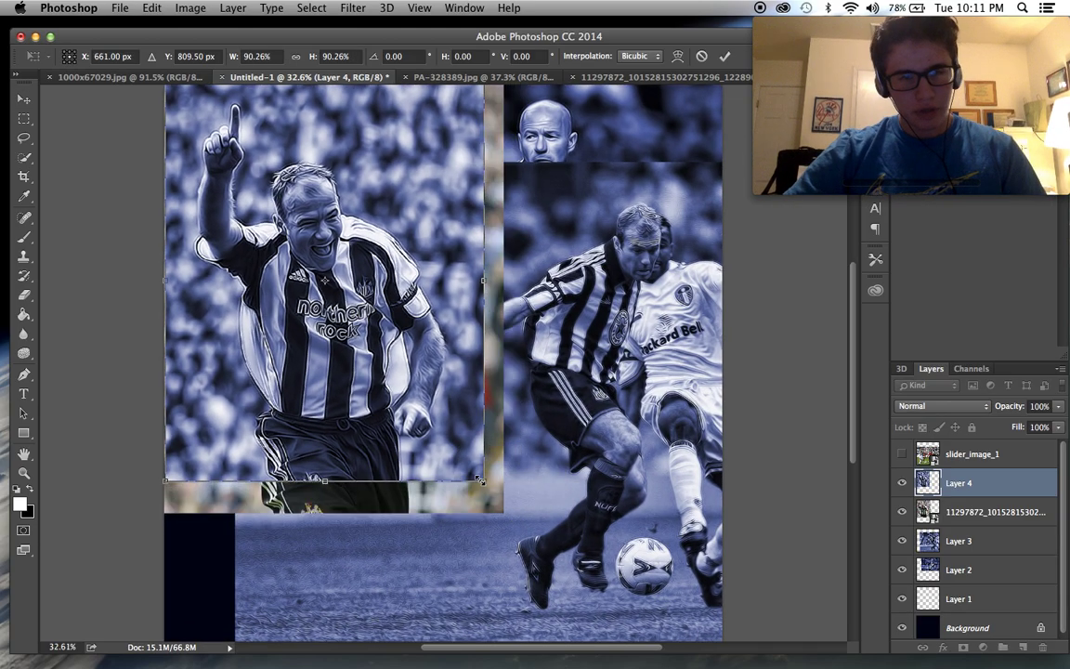
{"action": "key", "text": "Return"}
Step: Show the slider_image_1 layer and open its smart object as its own document
{"action": "left_click", "coordinate": [902, 454]}
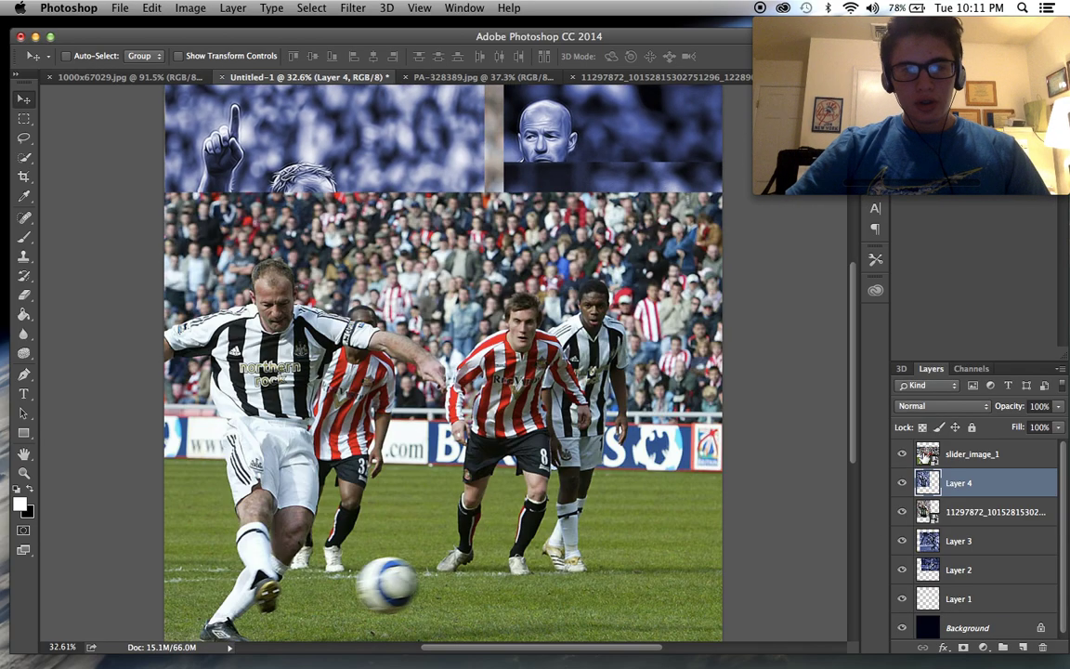
{"action": "left_click", "coordinate": [936, 455]}
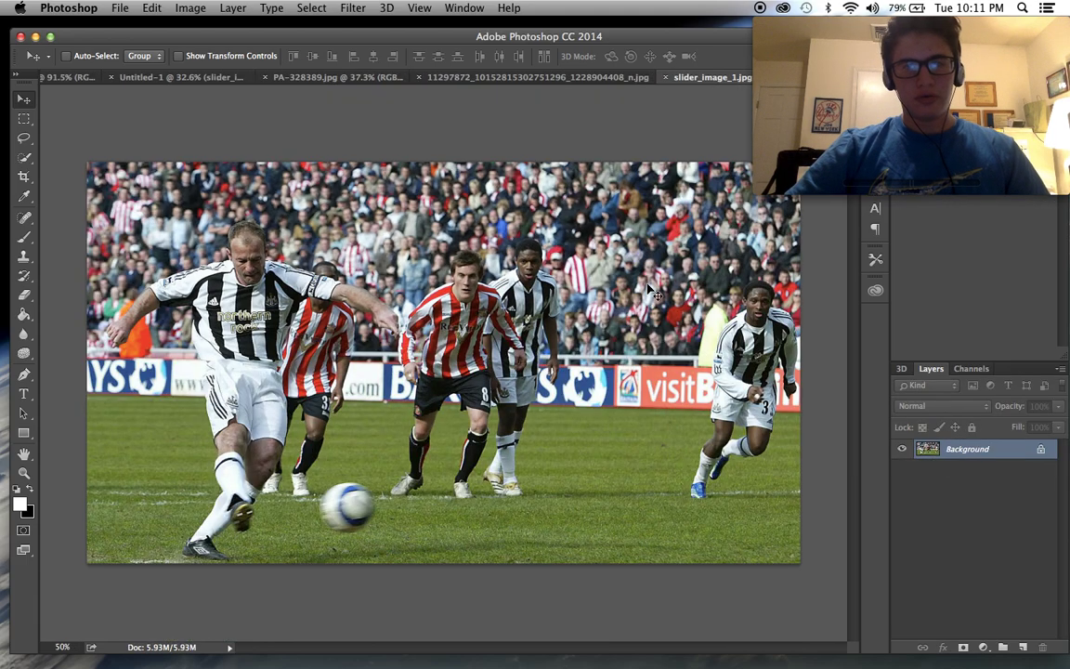
Step: Close the PA-328389.jpg and pointing player photo documents without saving their changes
{"action": "left_click", "coordinate": [316, 78]}
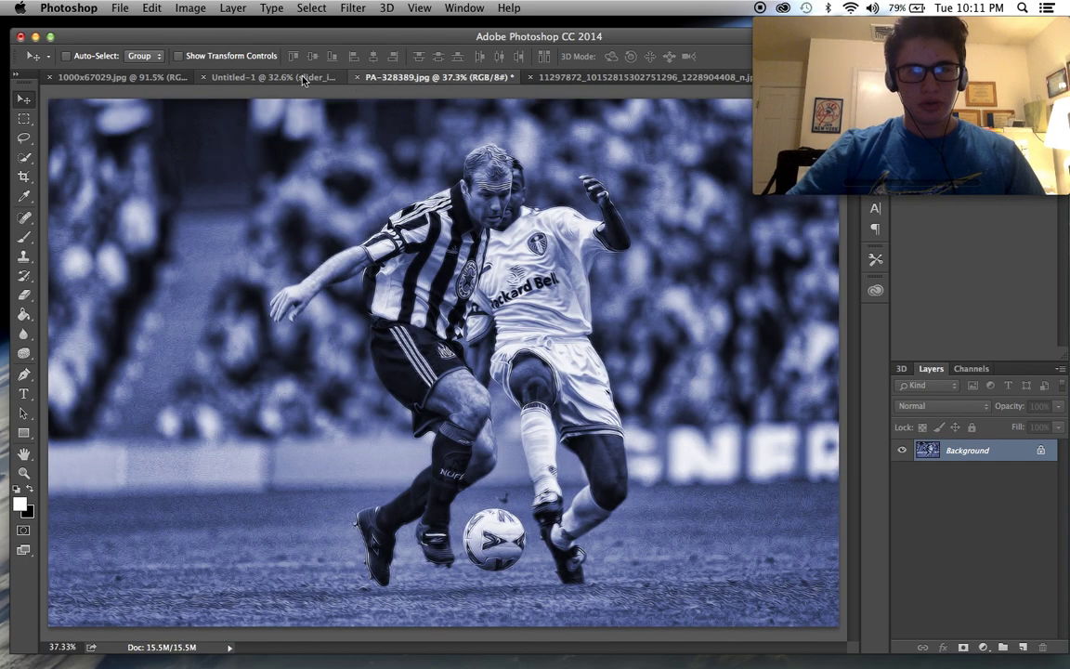
{"action": "left_click", "coordinate": [357, 78]}
{"action": "left_click", "coordinate": [465, 246]}
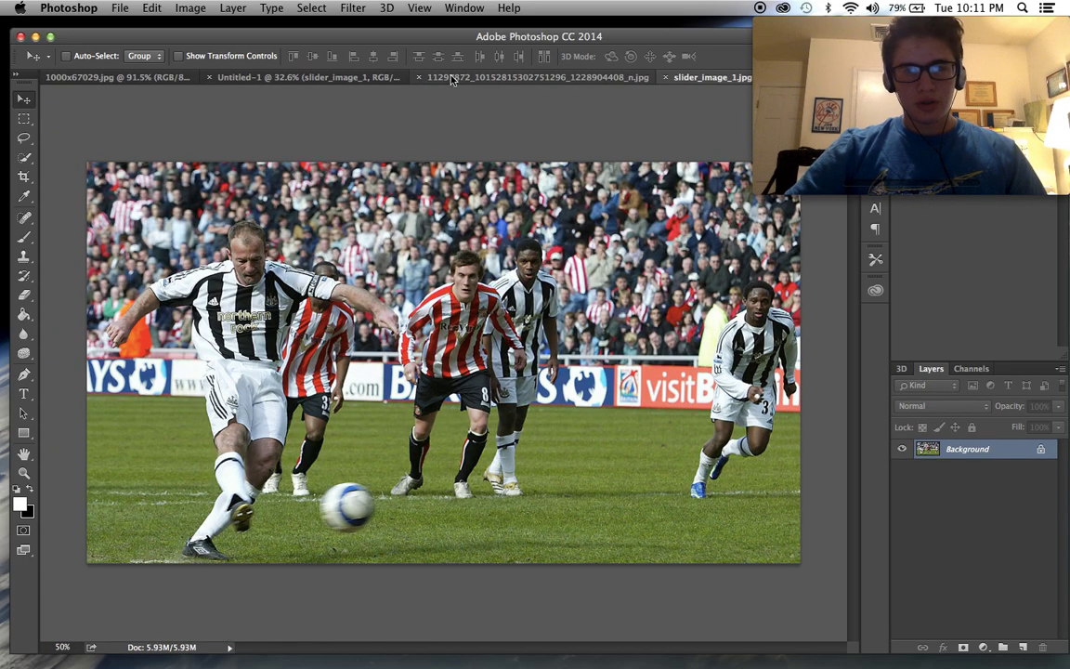
{"action": "left_click", "coordinate": [422, 72]}
{"action": "left_click", "coordinate": [358, 78]}
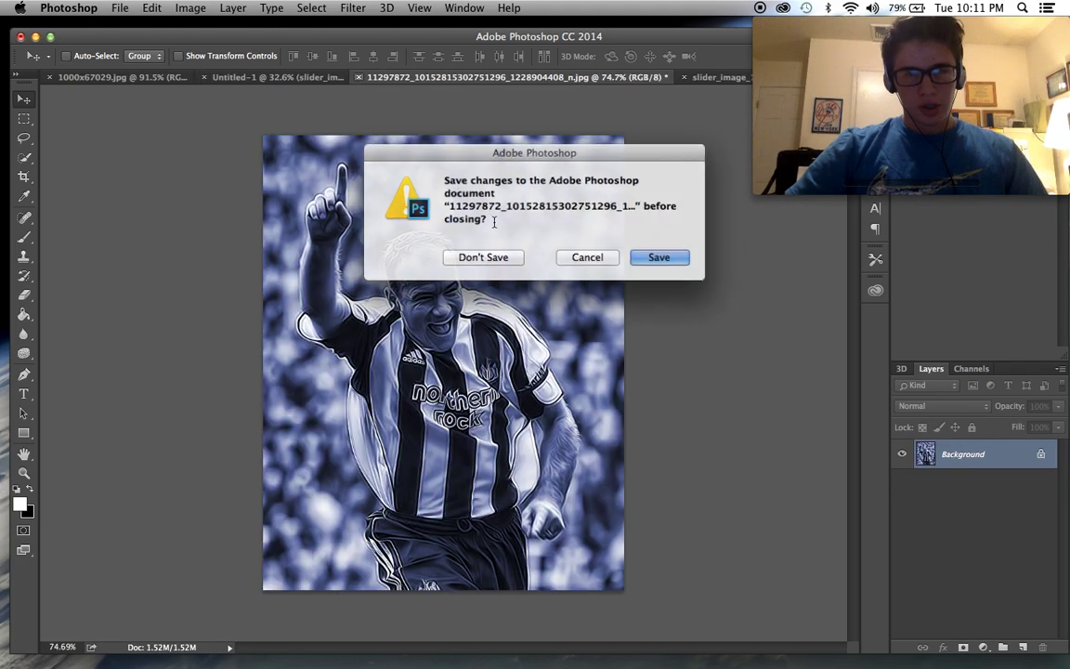
{"action": "left_click", "coordinate": [485, 256]}
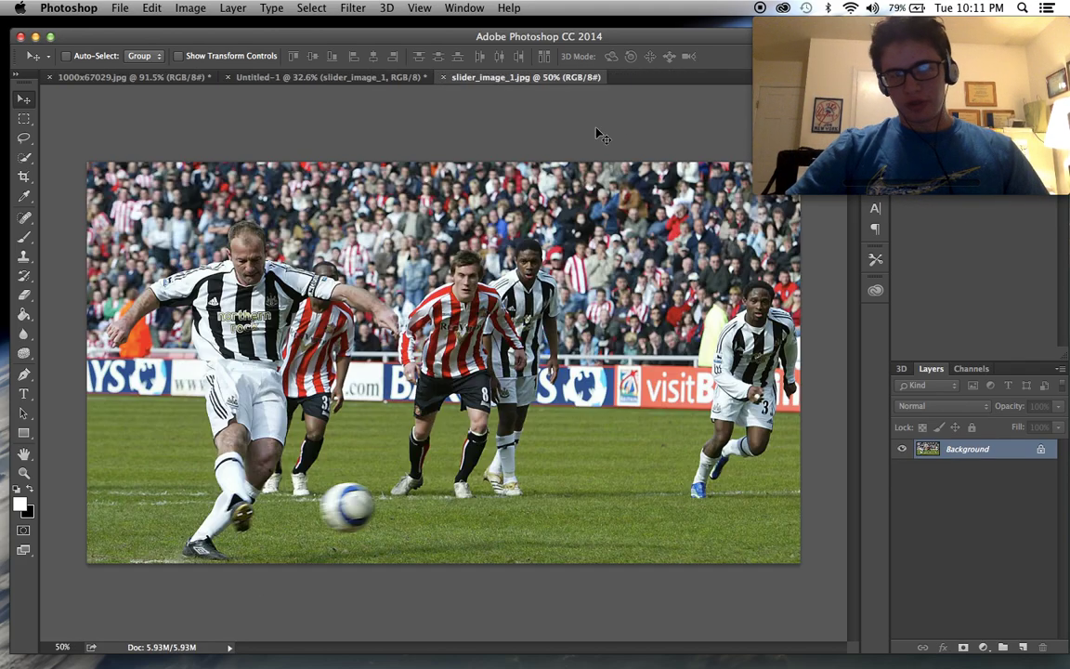
Step: Apply Topaz DeNoise 5 to slider_image_1.jpg with the JPEG - light preset and a slightly higher Overall Strength
{"action": "left_click", "coordinate": [348, 7]}
{"action": "mouse_move", "coordinate": [481, 354]}
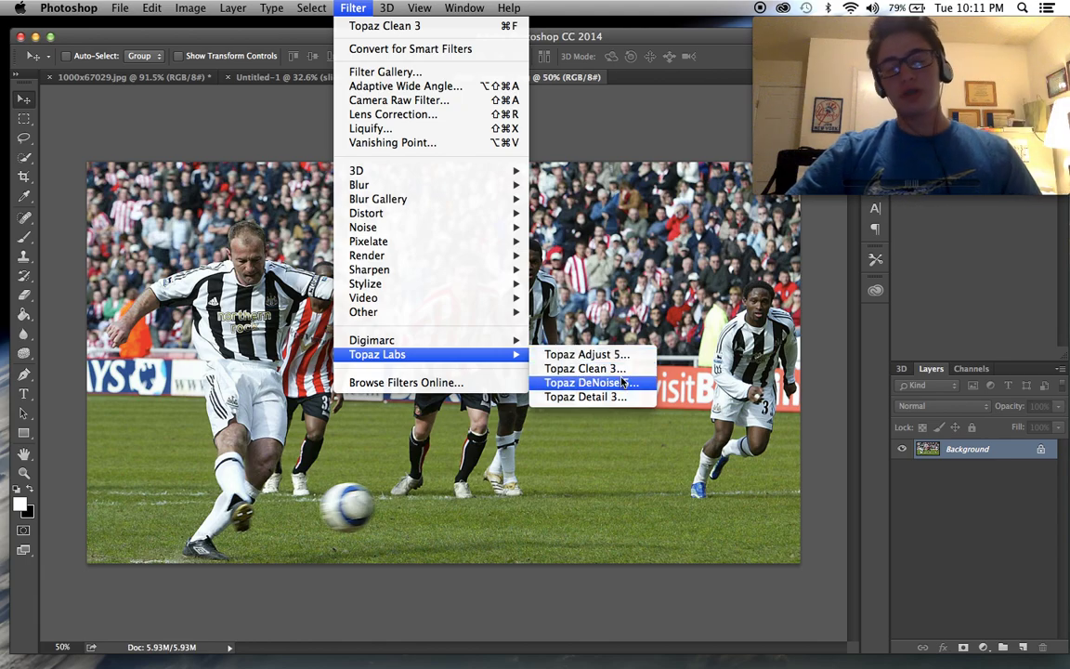
{"action": "left_click", "coordinate": [621, 381]}
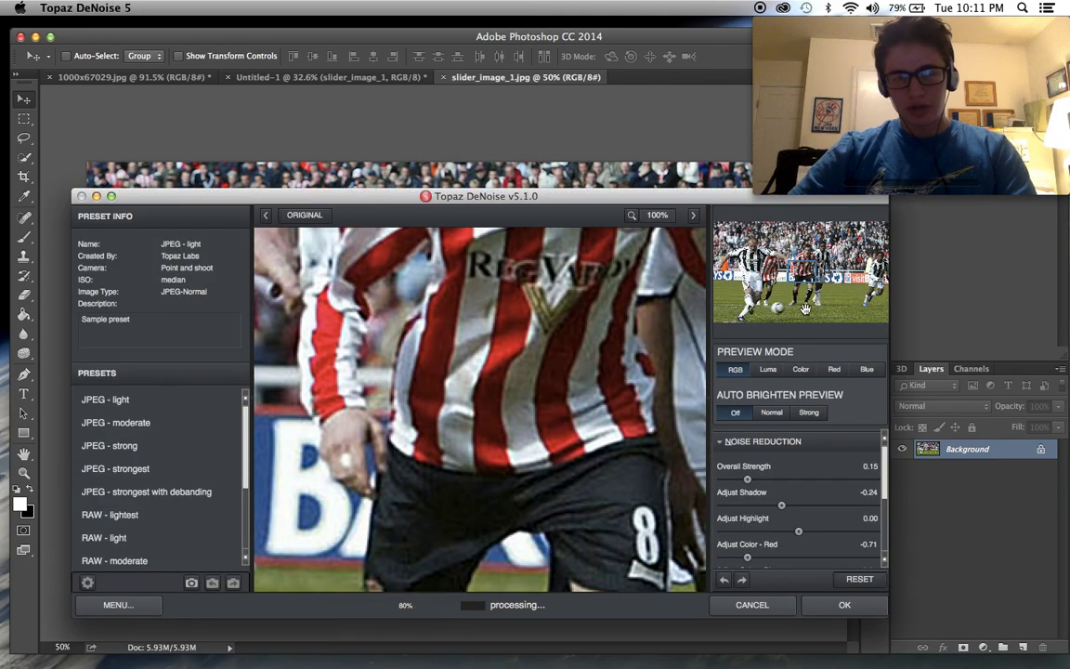
{"action": "left_click_drag", "start_coordinate": [801, 272], "coordinate": [760, 240]}
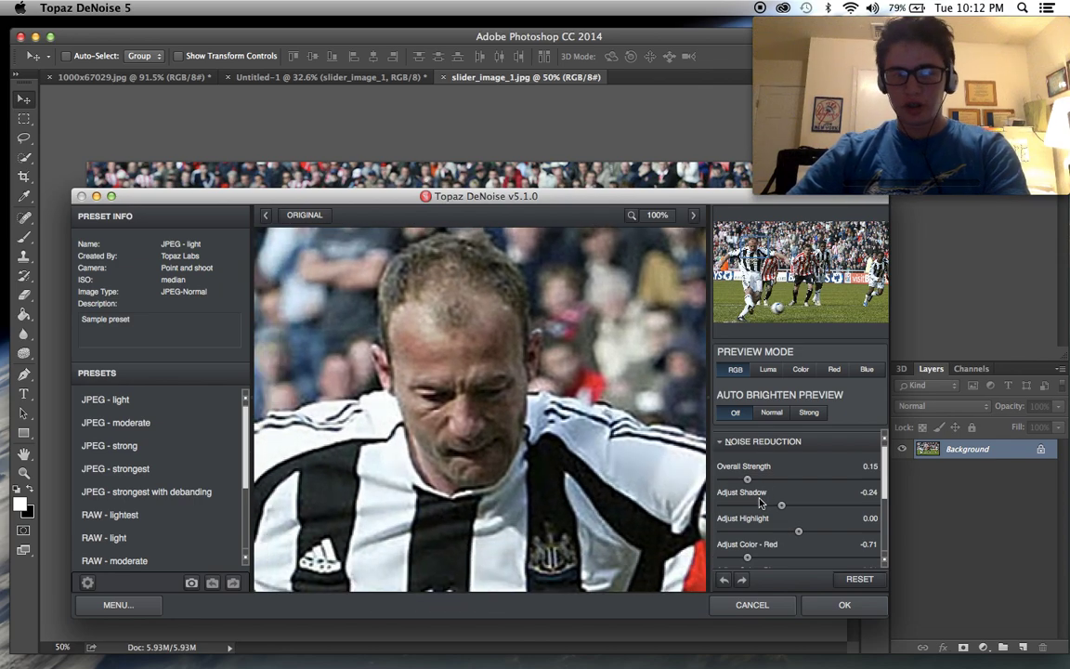
{"action": "left_click_drag", "start_coordinate": [749, 478], "coordinate": [758, 482]}
{"action": "left_click", "coordinate": [810, 606]}
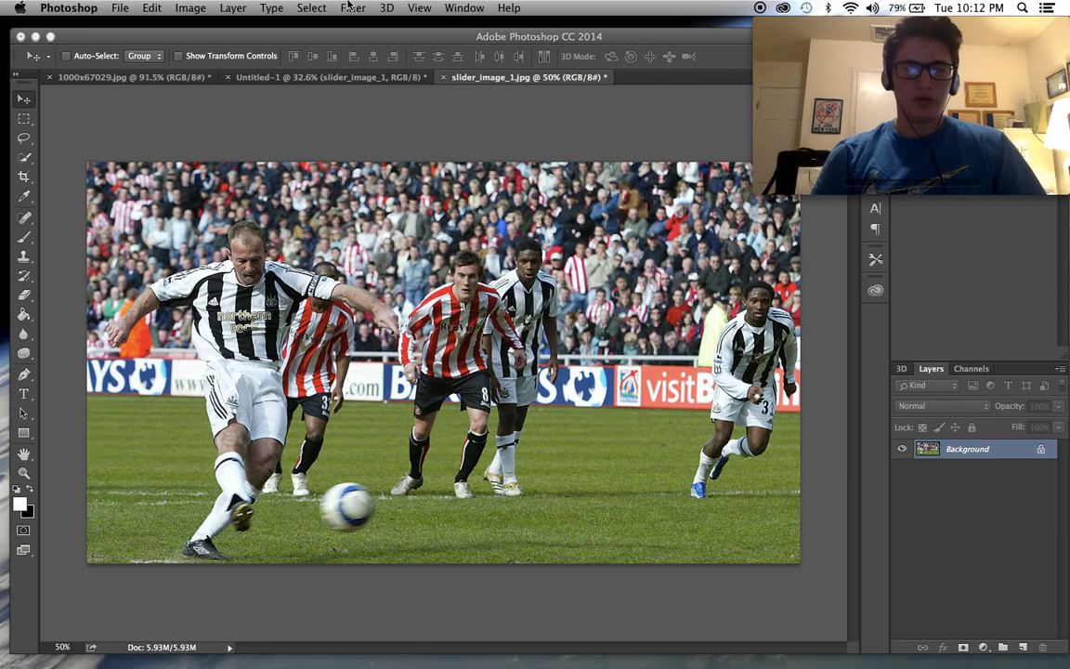
Step: Run Topaz Adjust 5 on slider_image_1.jpg and apply the Dynamic Pop preset from the HDR Collection
{"action": "left_click", "coordinate": [352, 8]}
{"action": "mouse_move", "coordinate": [502, 354]}
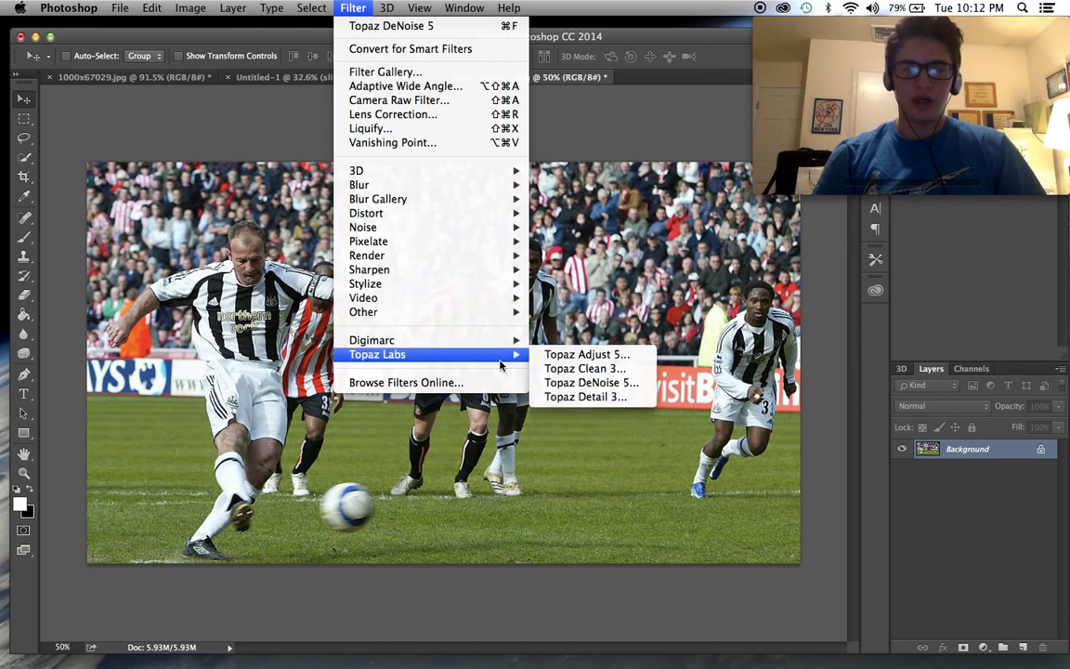
{"action": "left_click", "coordinate": [576, 354]}
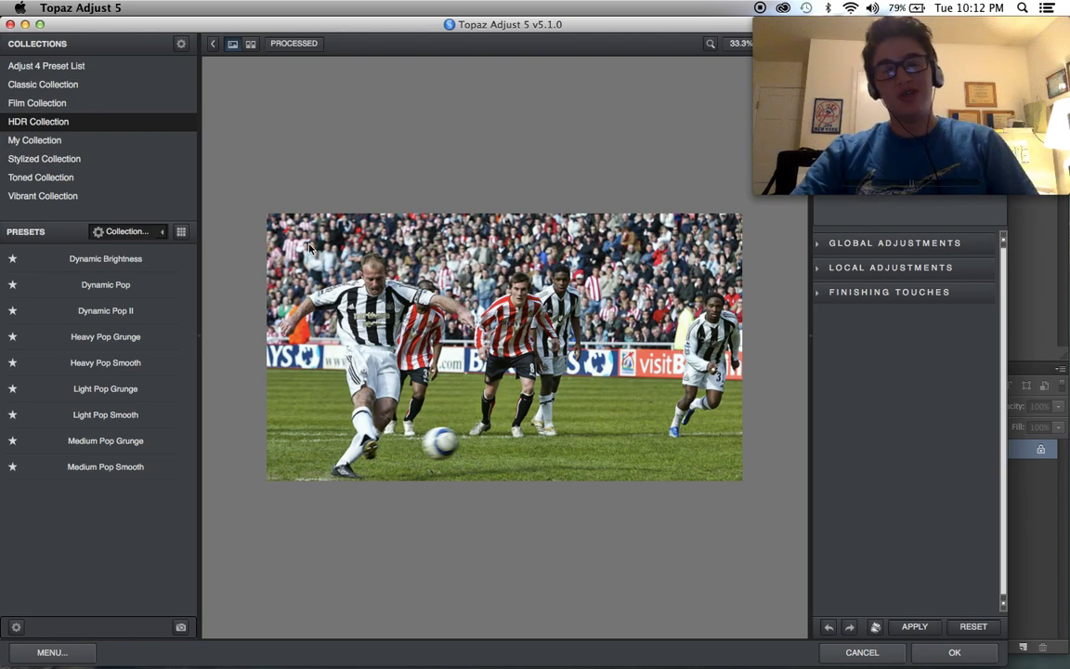
{"action": "left_click", "coordinate": [134, 286]}
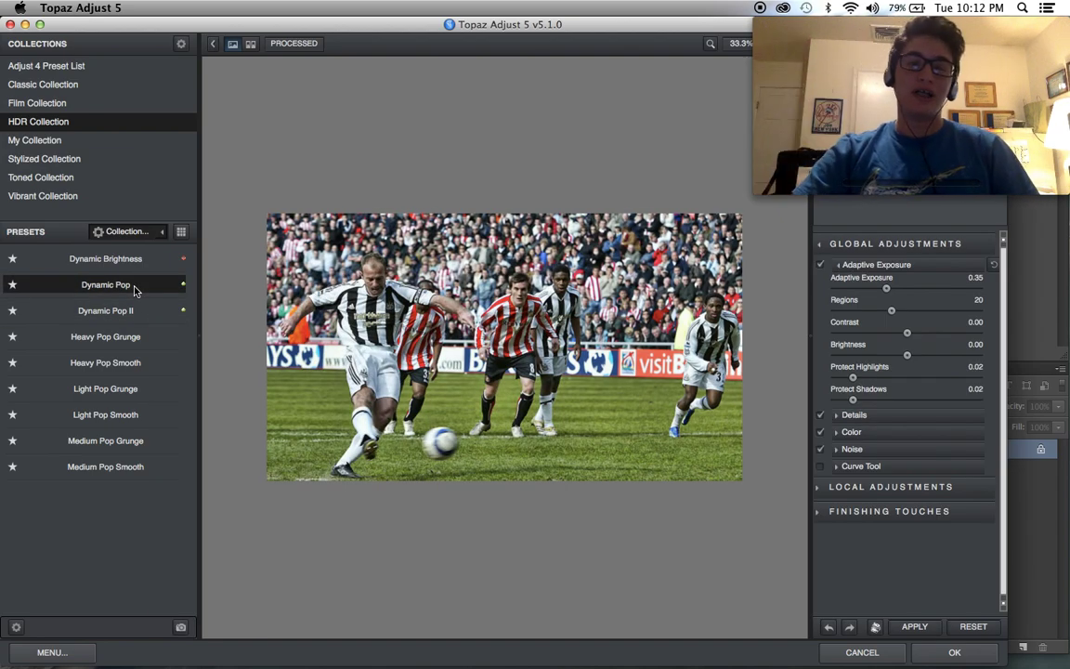
{"action": "left_click", "coordinate": [921, 626]}
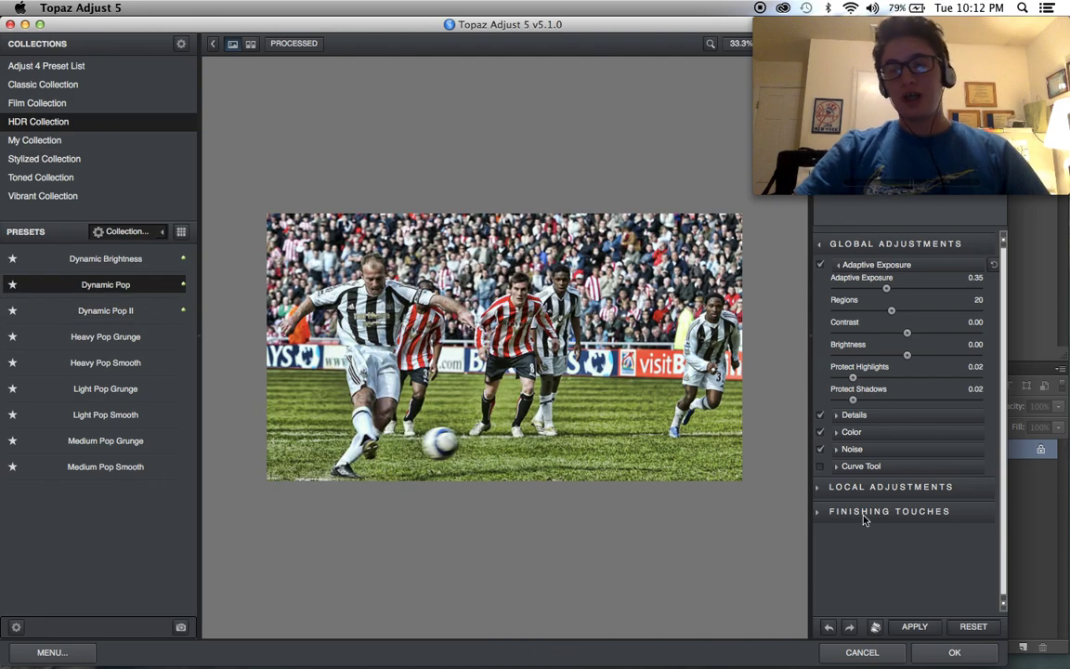
Step: Set Overall Transparency to about 0.5 in the finishing touches and accept the Topaz Adjust effect
{"action": "left_click", "coordinate": [864, 517]}
{"action": "scroll", "coordinate": [879, 520], "scroll_direction": "down", "scroll_amount": 1}
{"action": "left_click", "coordinate": [890, 537]}
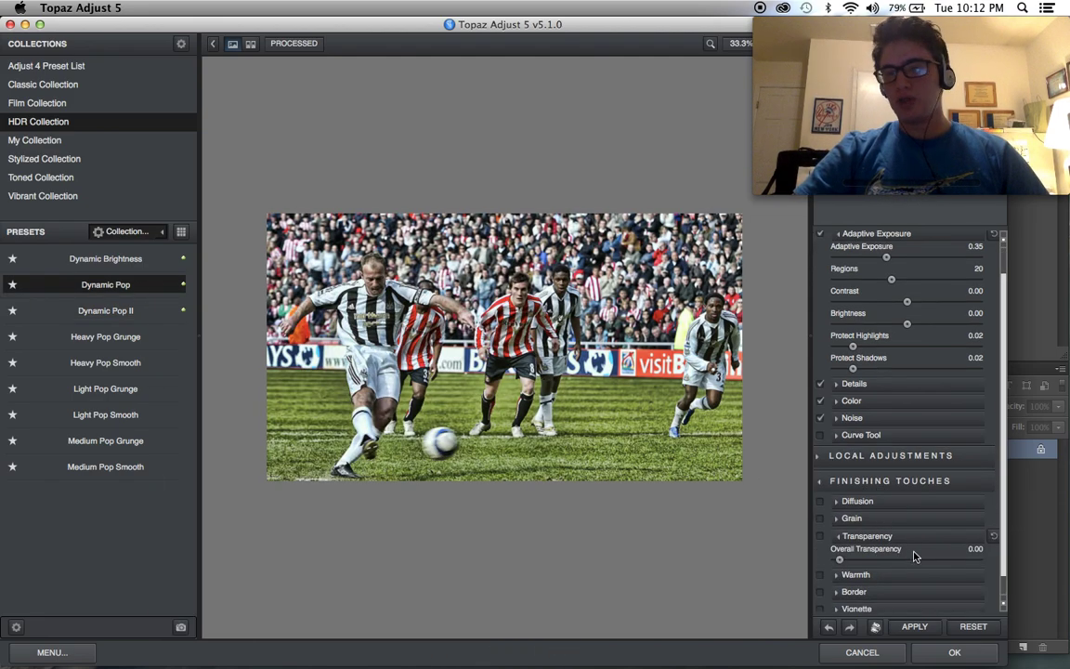
{"action": "left_click", "coordinate": [909, 575]}
{"action": "left_click", "coordinate": [907, 560]}
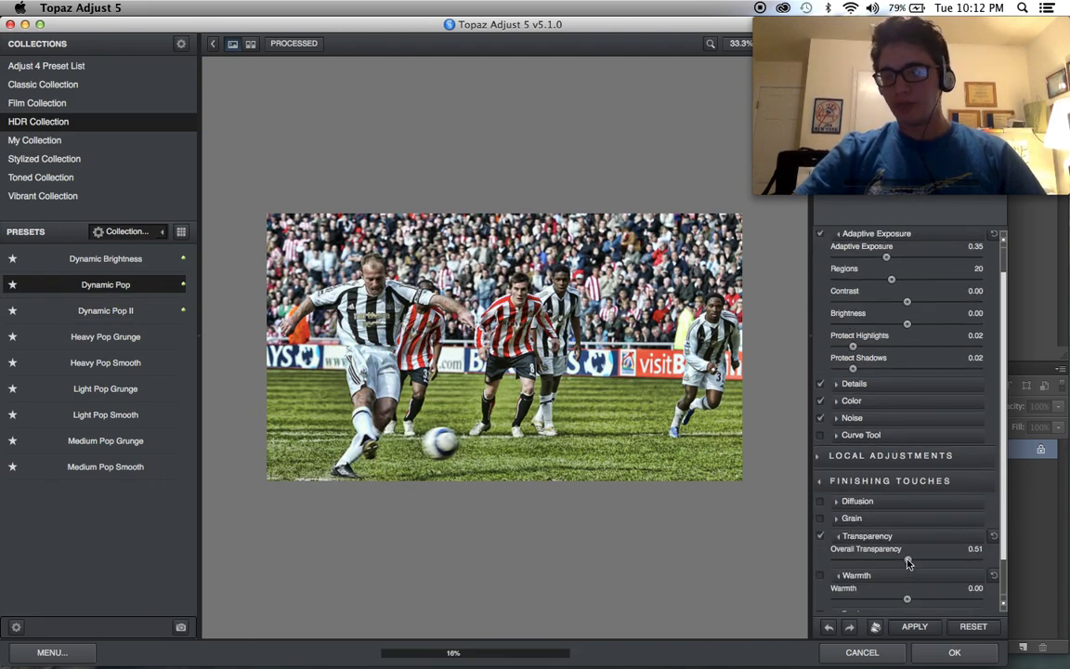
{"action": "left_click_drag", "start_coordinate": [909, 563], "coordinate": [915, 569]}
{"action": "left_click", "coordinate": [952, 651]}
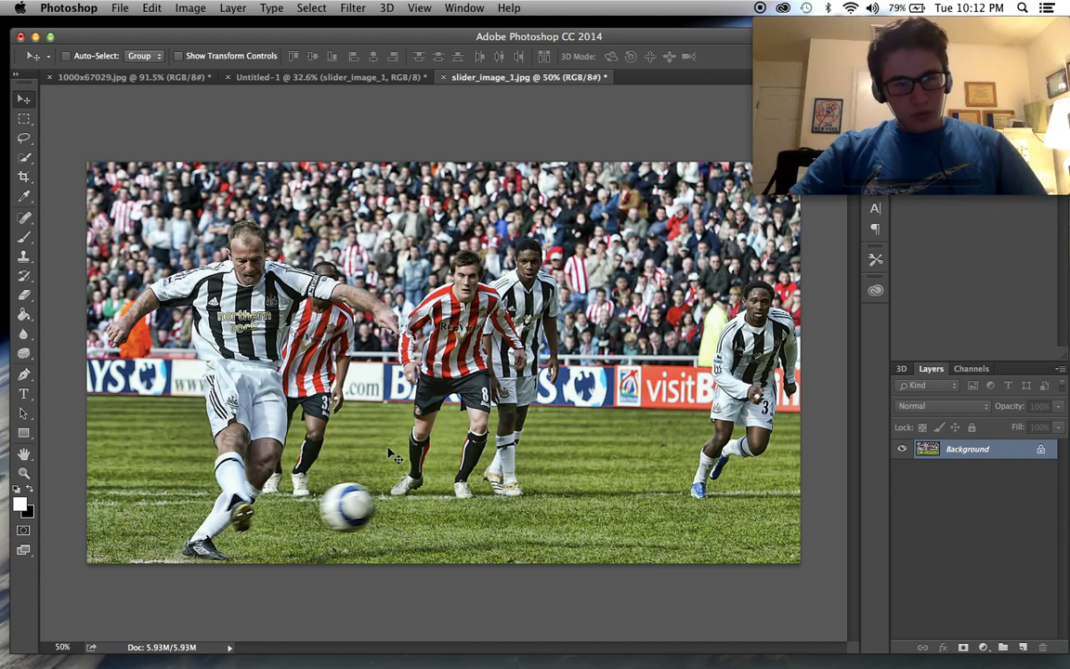
Step: Open Topaz Clean 3 on slider_image_1.jpg and centre its preview on the kicking player in the striped shirt
{"action": "scroll", "coordinate": [392, 455], "scroll_direction": "up", "scroll_amount": 5}
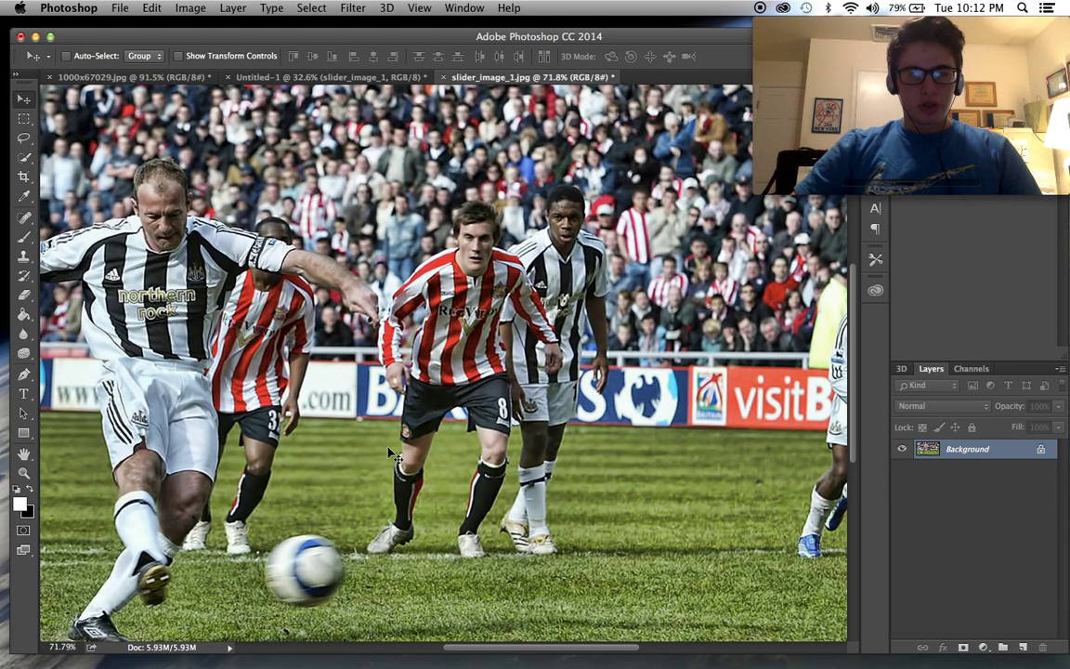
{"action": "scroll", "coordinate": [394, 457], "scroll_direction": "up", "scroll_amount": 1}
{"action": "scroll", "coordinate": [394, 457], "scroll_direction": "left", "scroll_amount": 5}
{"action": "scroll", "coordinate": [405, 269], "scroll_direction": "up", "scroll_amount": 8}
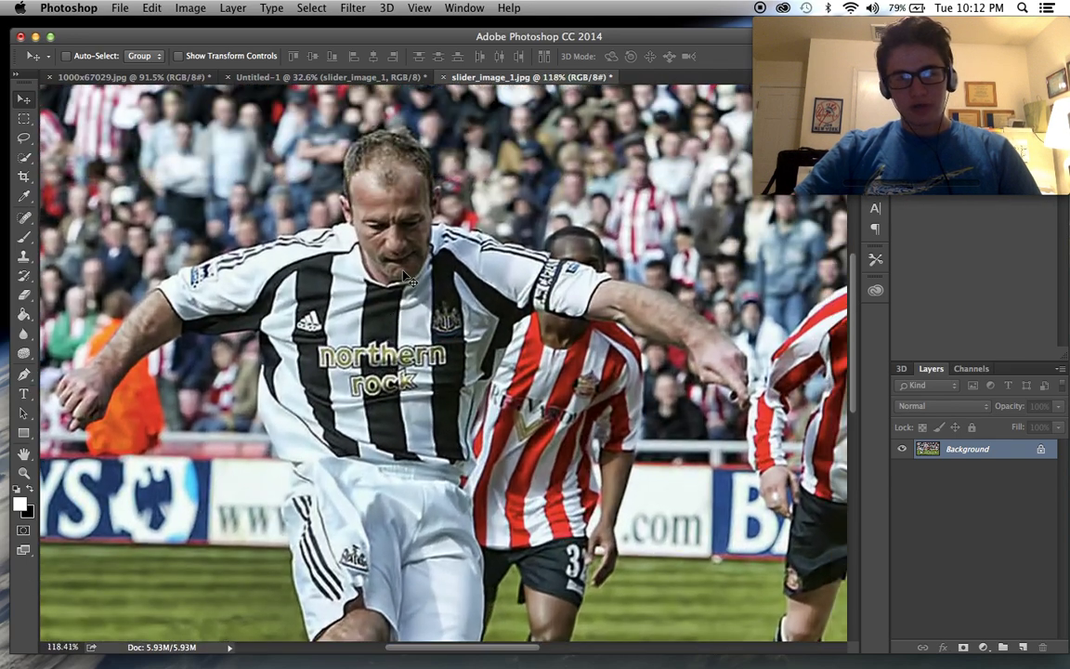
{"action": "left_click", "coordinate": [359, 6]}
{"action": "mouse_move", "coordinate": [492, 354]}
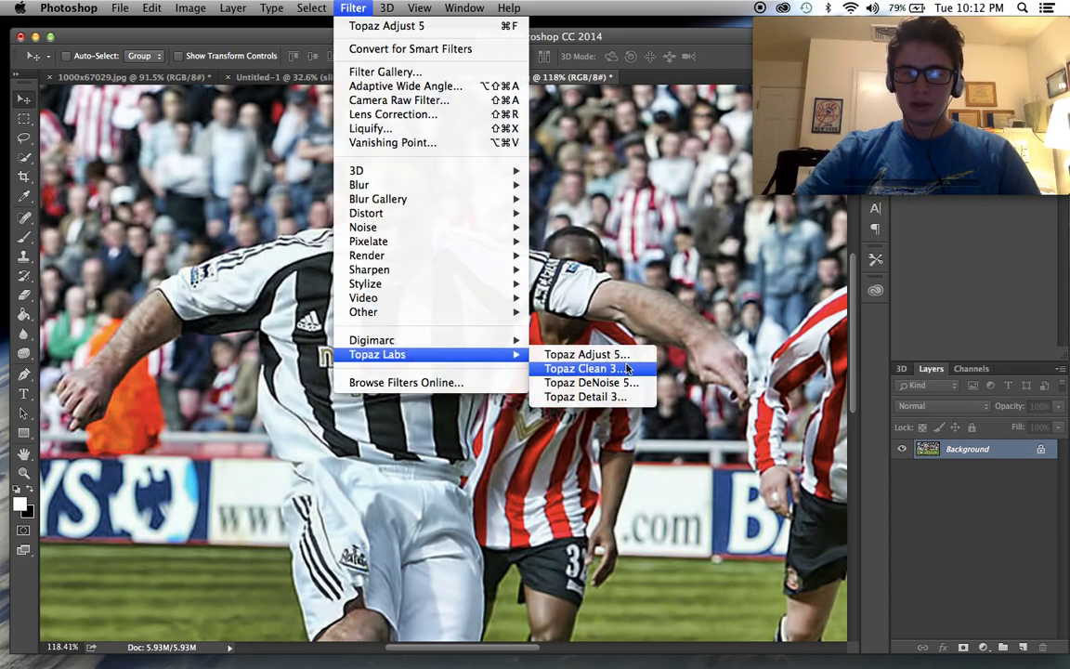
{"action": "left_click", "coordinate": [627, 369]}
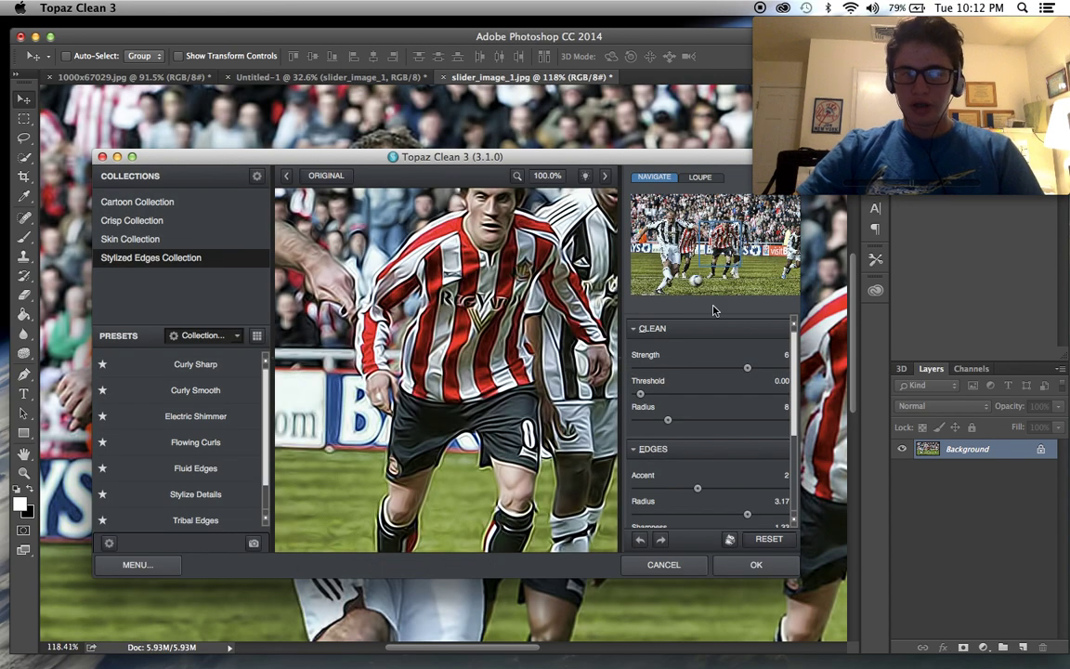
{"action": "left_click", "coordinate": [717, 227]}
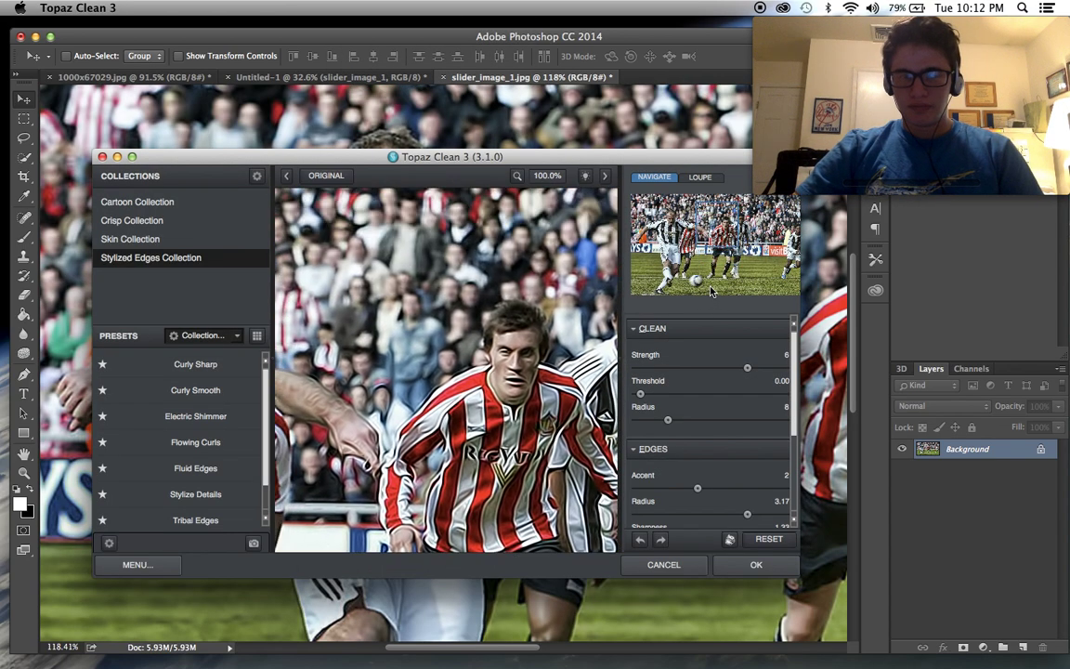
{"action": "left_click_drag", "start_coordinate": [718, 227], "coordinate": [664, 222]}
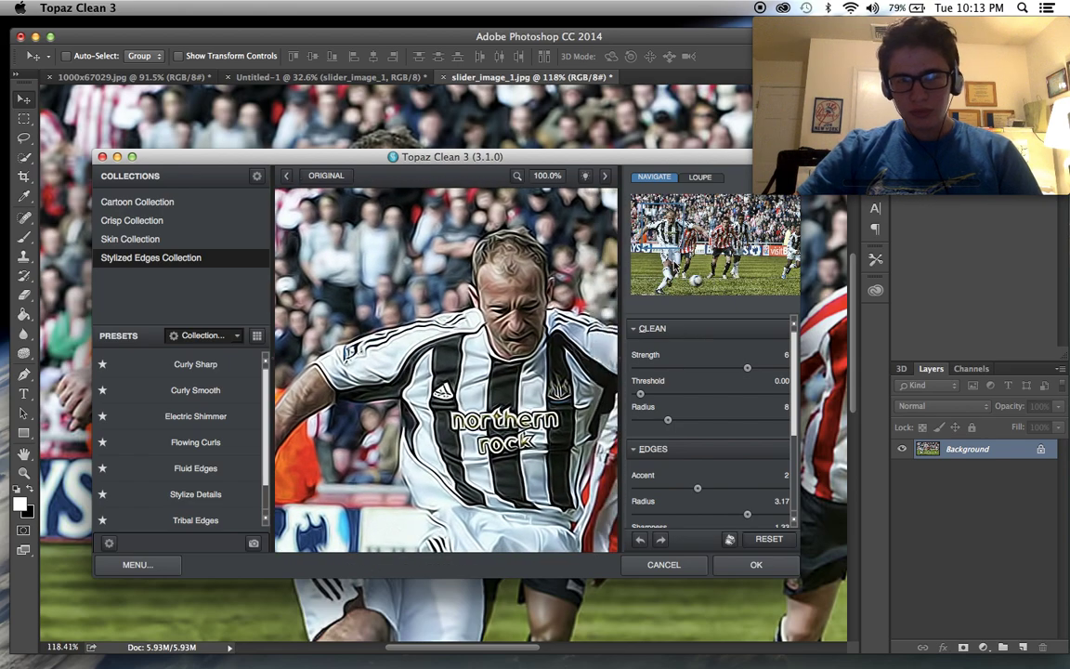
Step: Set the Clean Strength to 8, Edges Accent to 1 and Edges Radius to 4.00, and apply the Topaz Clean effect
{"action": "scroll", "coordinate": [727, 388], "scroll_direction": "down", "scroll_amount": 2}
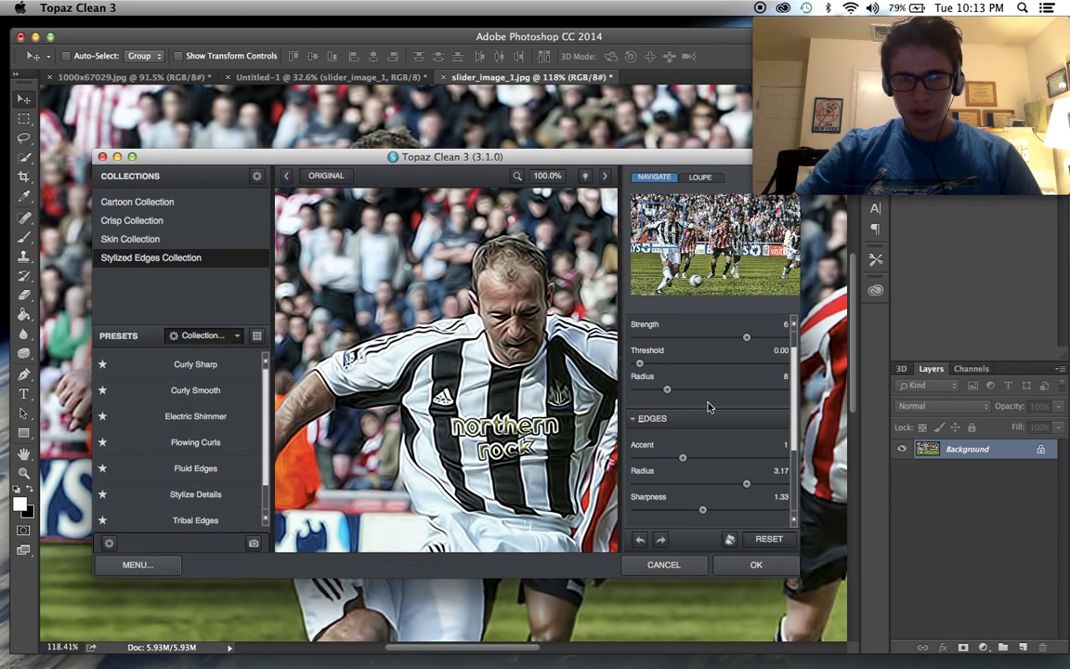
{"action": "left_click_drag", "start_coordinate": [750, 339], "coordinate": [783, 338]}
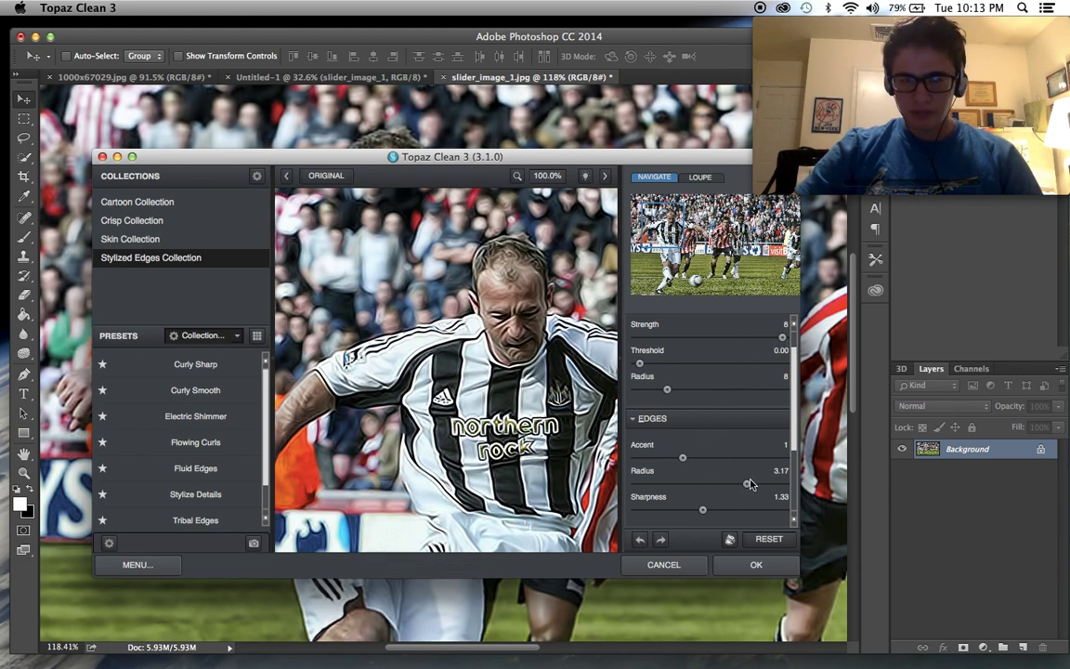
{"action": "left_click_drag", "start_coordinate": [780, 484], "coordinate": [787, 483]}
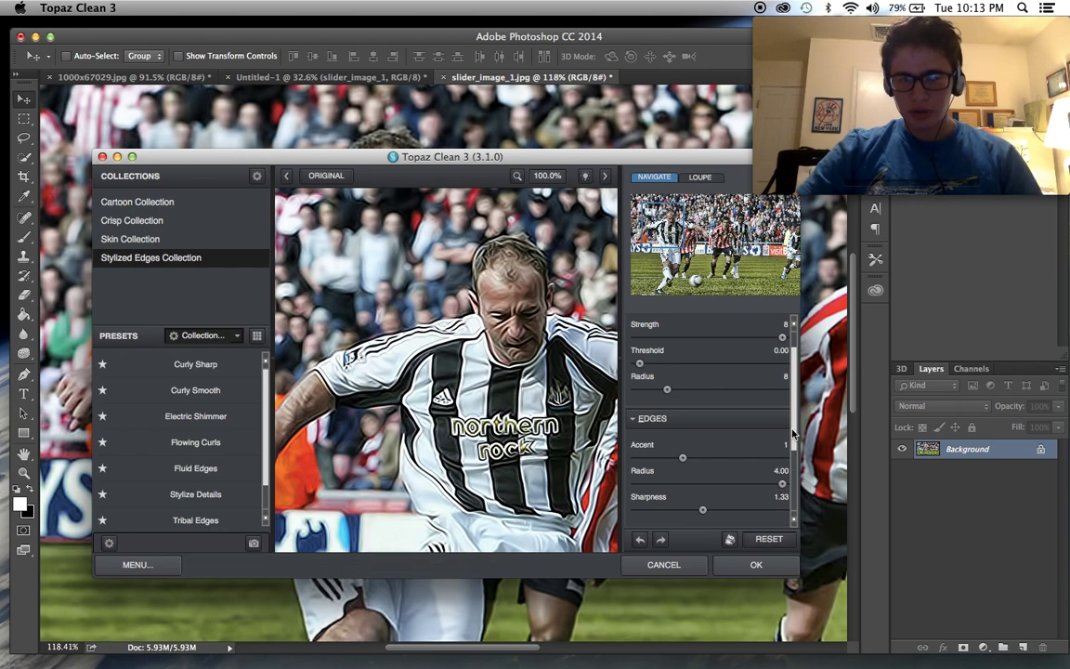
{"action": "scroll", "coordinate": [794, 434], "scroll_direction": "up", "scroll_amount": 1}
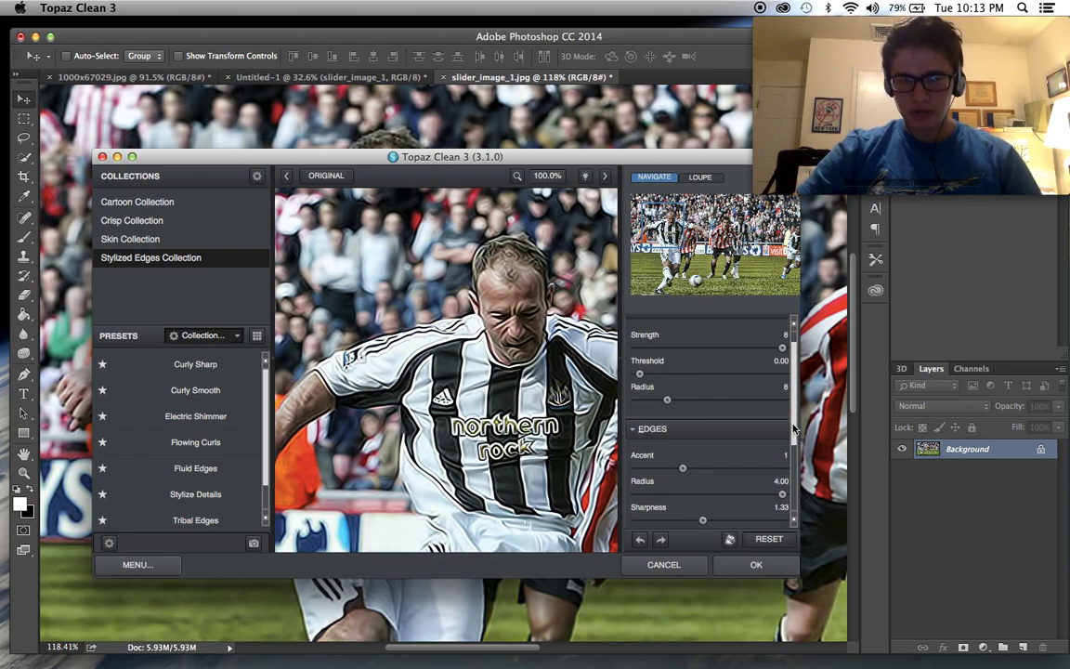
{"action": "left_click", "coordinate": [757, 564]}
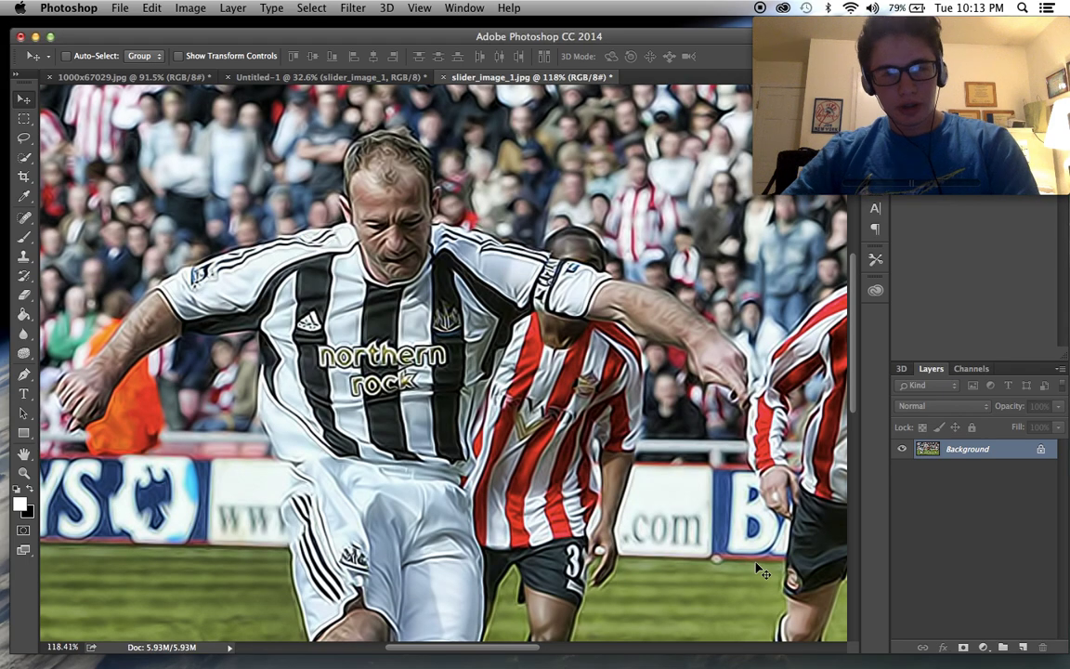
Step: Colorize slider_image_1.jpg blue using Hue/Saturation with Hue 229 and Saturation 32
{"action": "scroll", "coordinate": [427, 427], "scroll_direction": "down", "scroll_amount": 10}
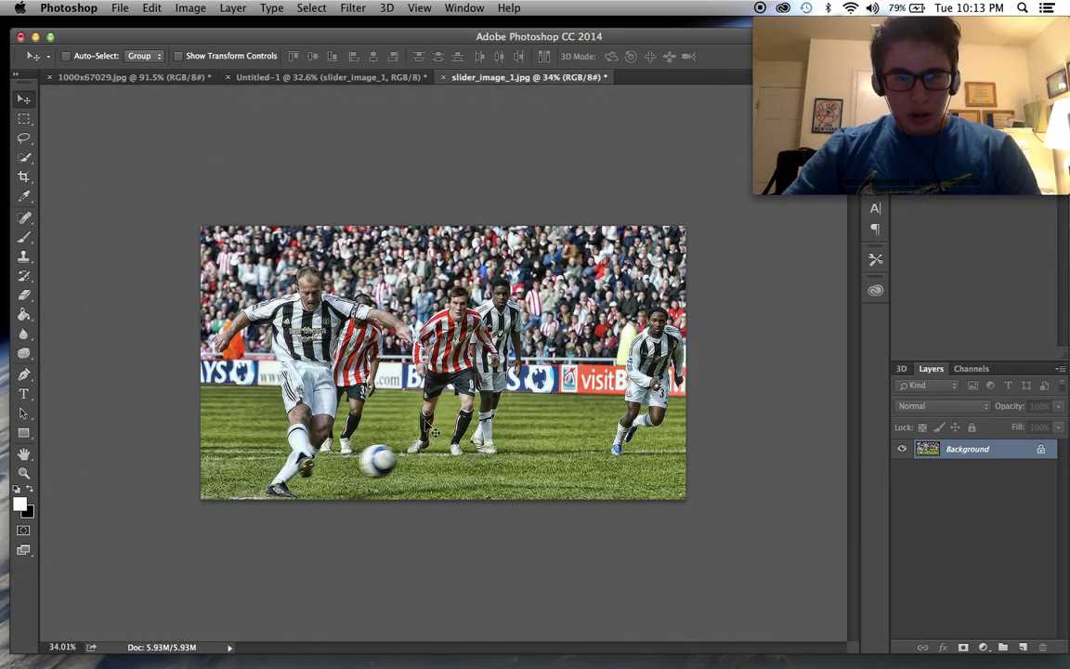
{"action": "scroll", "coordinate": [427, 427], "scroll_direction": "up", "scroll_amount": 4}
{"action": "scroll", "coordinate": [434, 432], "scroll_direction": "down", "scroll_amount": 2}
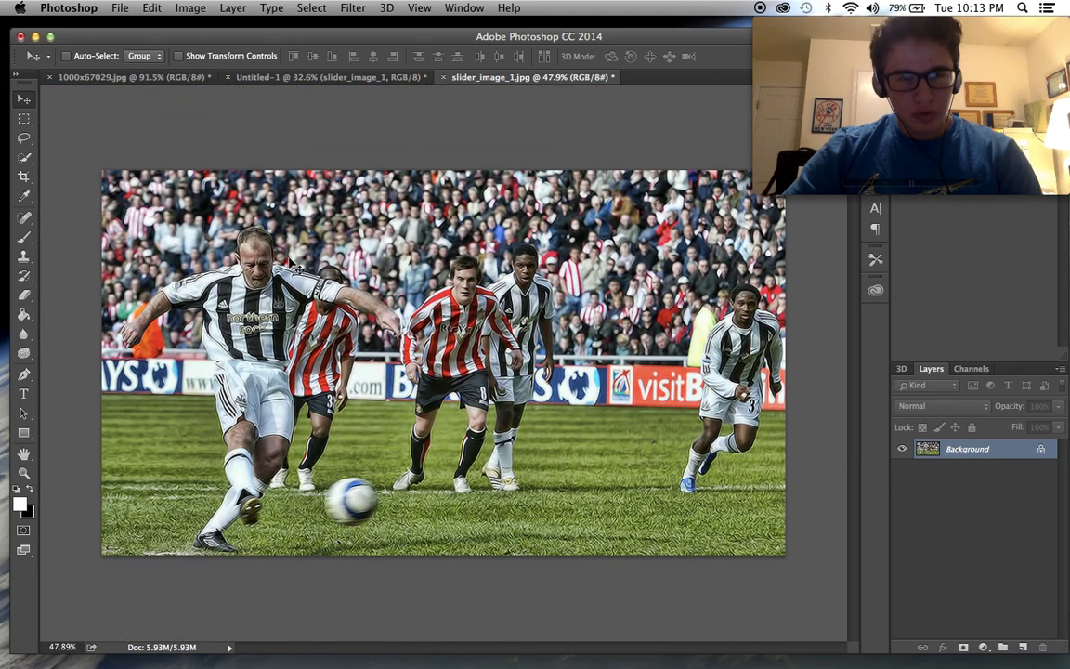
{"action": "scroll", "coordinate": [446, 363], "scroll_direction": "up", "scroll_amount": 2}
{"action": "key", "text": "ctrl+u"}
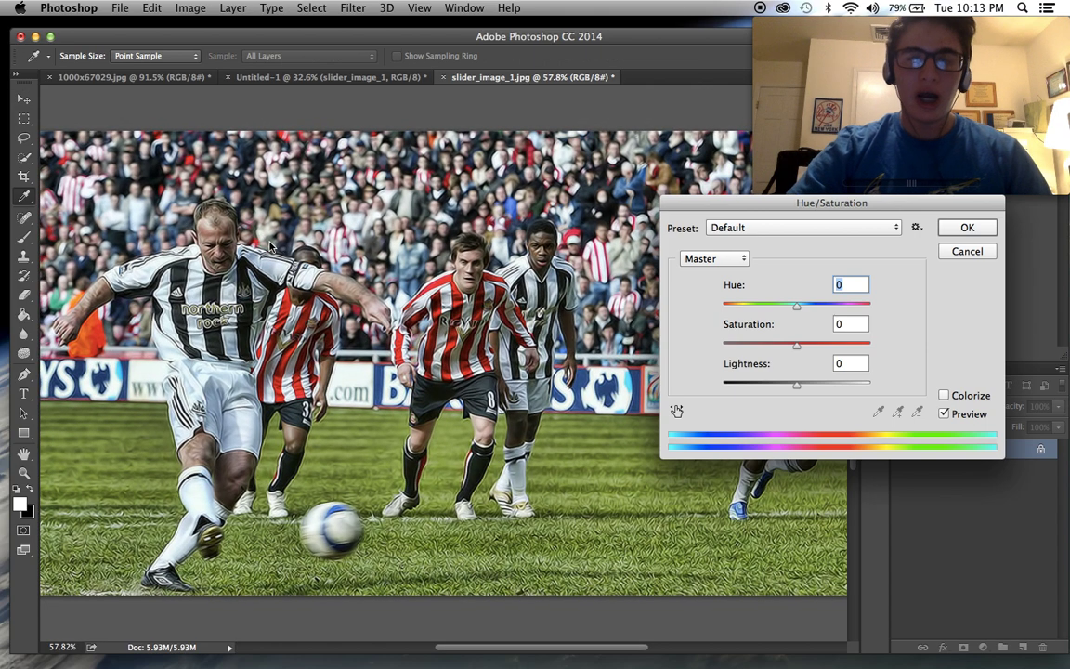
{"action": "left_click", "coordinate": [944, 395]}
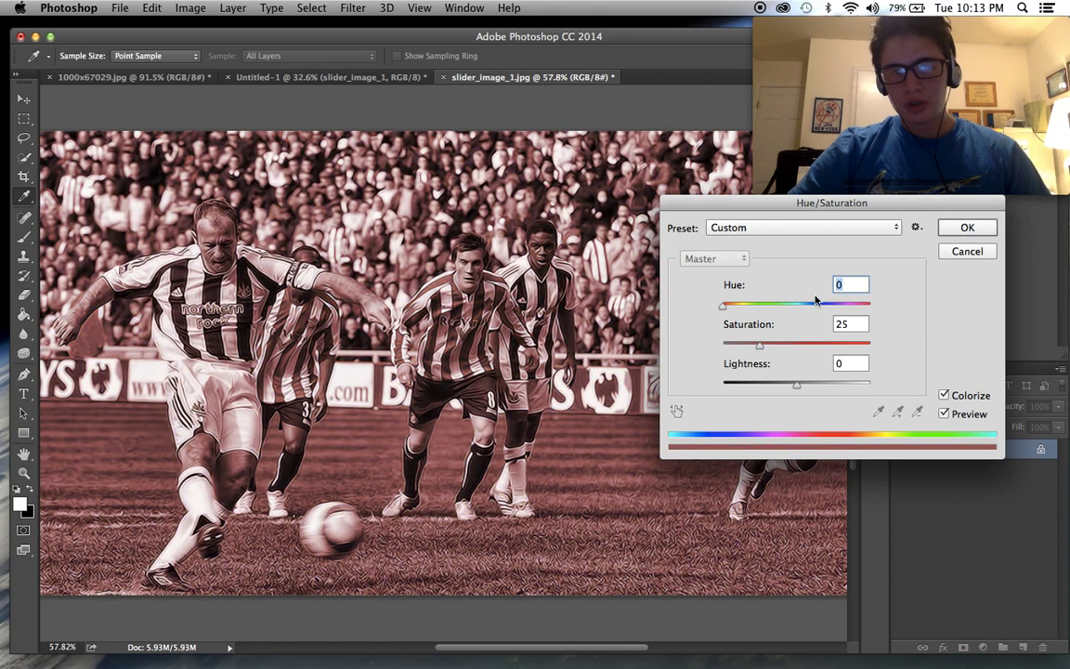
{"action": "type", "text": "229"}
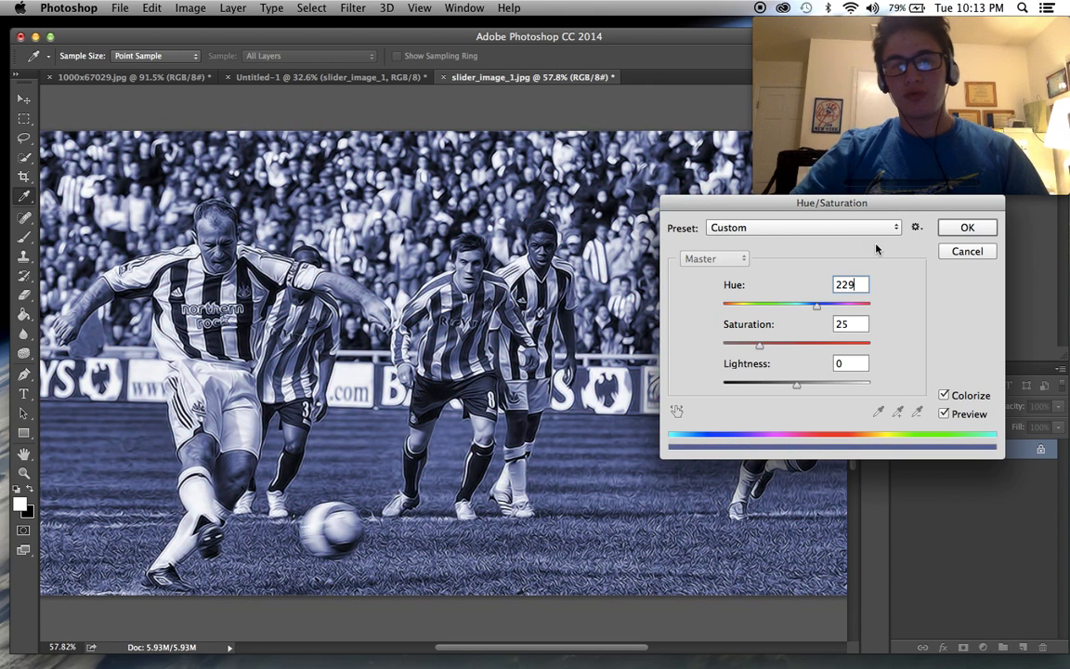
{"action": "left_click", "coordinate": [769, 345]}
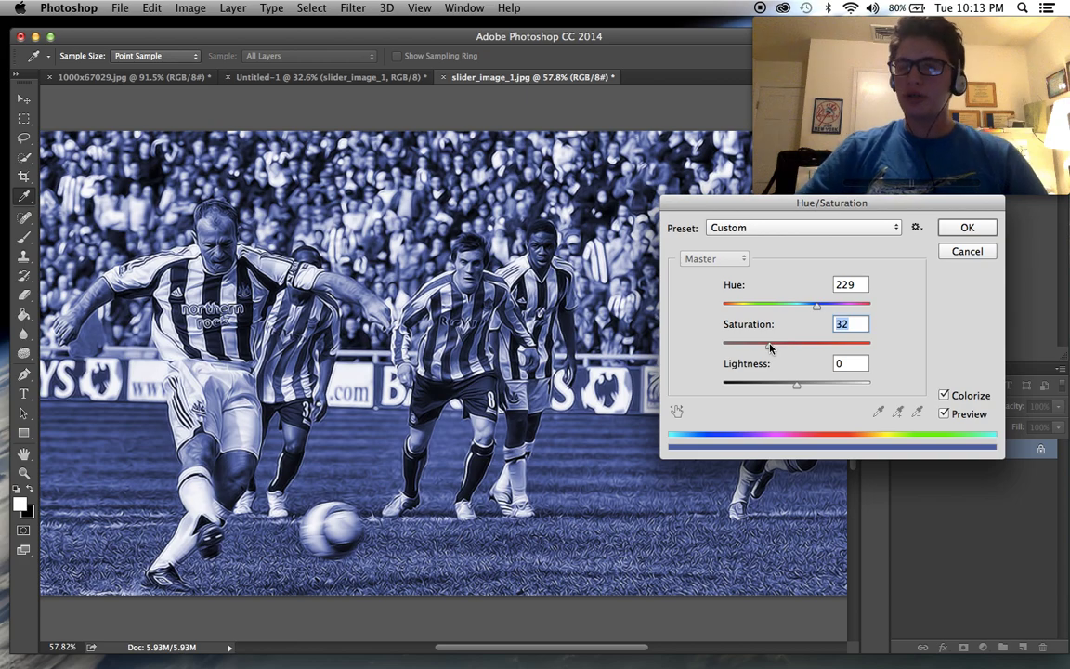
{"action": "left_click", "coordinate": [967, 228]}
{"action": "key", "text": "v"}
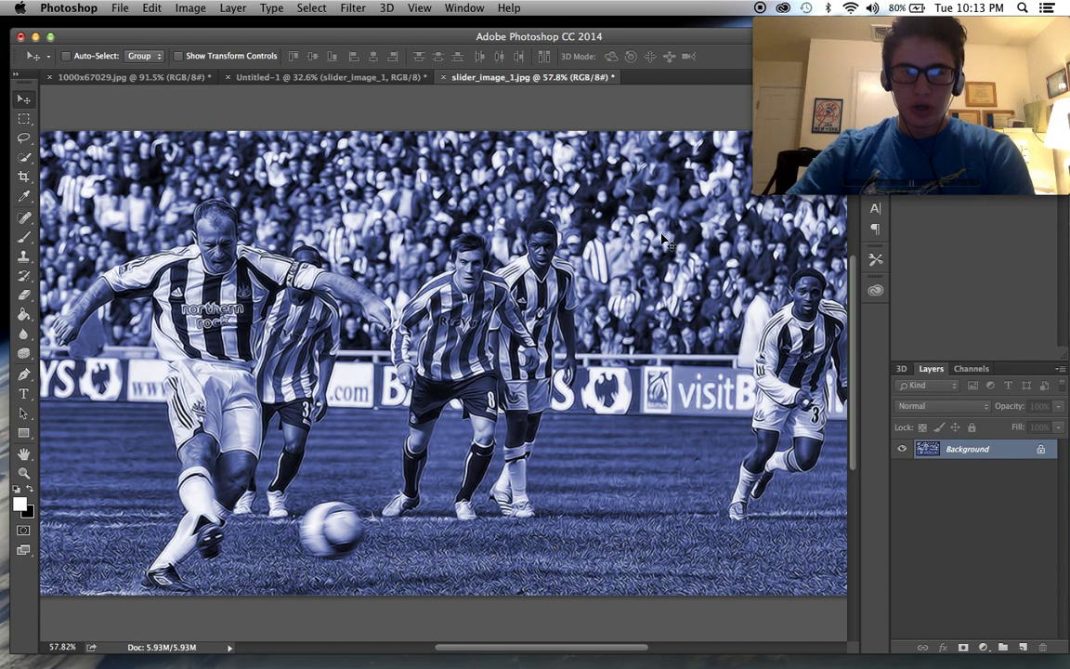
Step: Copy the colorized slider_image_1.jpg photo into the Untitled-1 document and place it over the original players' photo
{"action": "scroll", "coordinate": [663, 239], "scroll_direction": "up", "scroll_amount": 2}
{"action": "scroll", "coordinate": [663, 240], "scroll_direction": "down", "scroll_amount": 2}
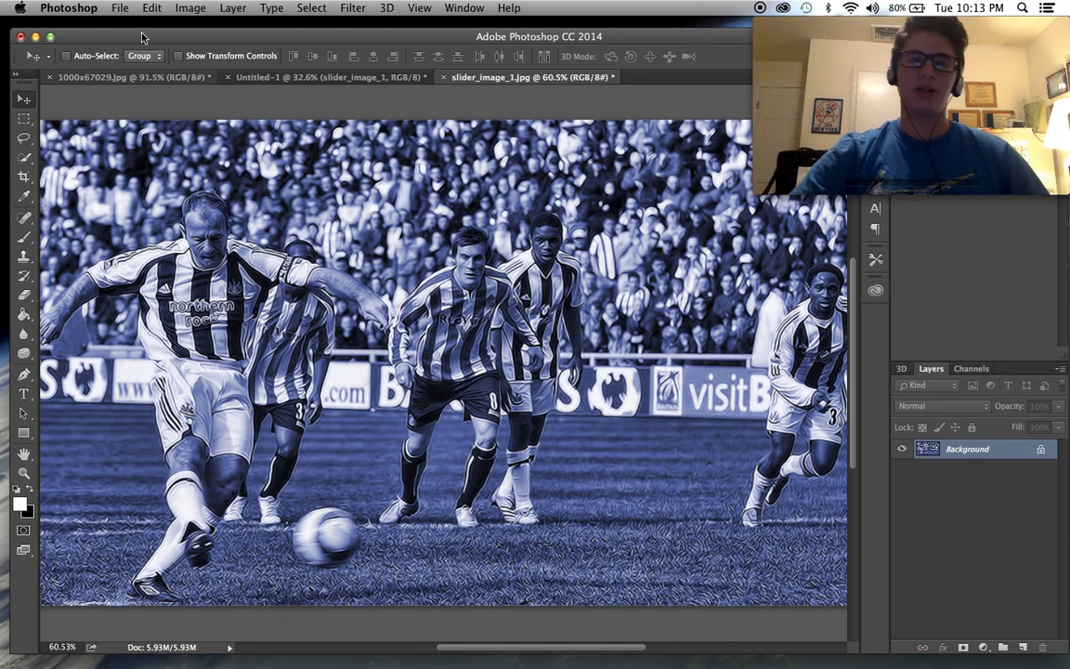
{"action": "left_click_drag", "start_coordinate": [309, 365], "coordinate": [269, 82]}
{"action": "left_click_drag", "start_coordinate": [418, 227], "coordinate": [299, 372]}
Step: Scale up the colorized players photo and position it to fill the full width and lower part of the canvas
{"action": "key", "text": "super+t"}
{"action": "key", "text": "super+minus"}
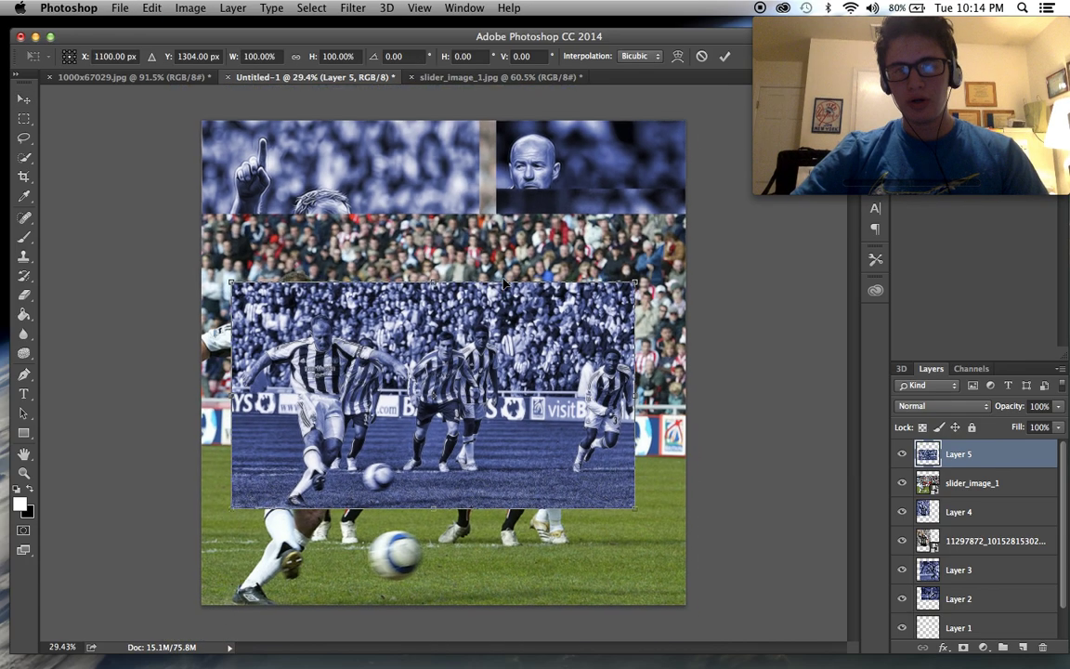
{"action": "left_click_drag", "start_coordinate": [619, 291], "coordinate": [722, 226]}
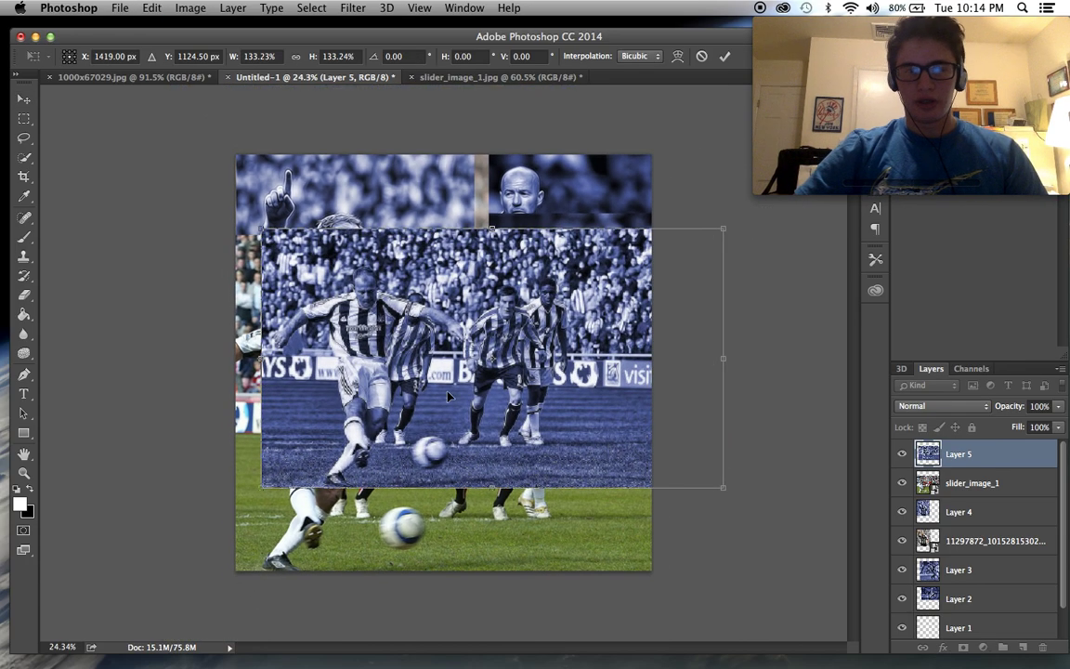
{"action": "left_click_drag", "start_coordinate": [260, 490], "coordinate": [172, 595]}
{"action": "left_click_drag", "start_coordinate": [286, 500], "coordinate": [345, 517]}
{"action": "left_click_drag", "start_coordinate": [204, 251], "coordinate": [186, 233]}
{"action": "key", "text": "Return"}
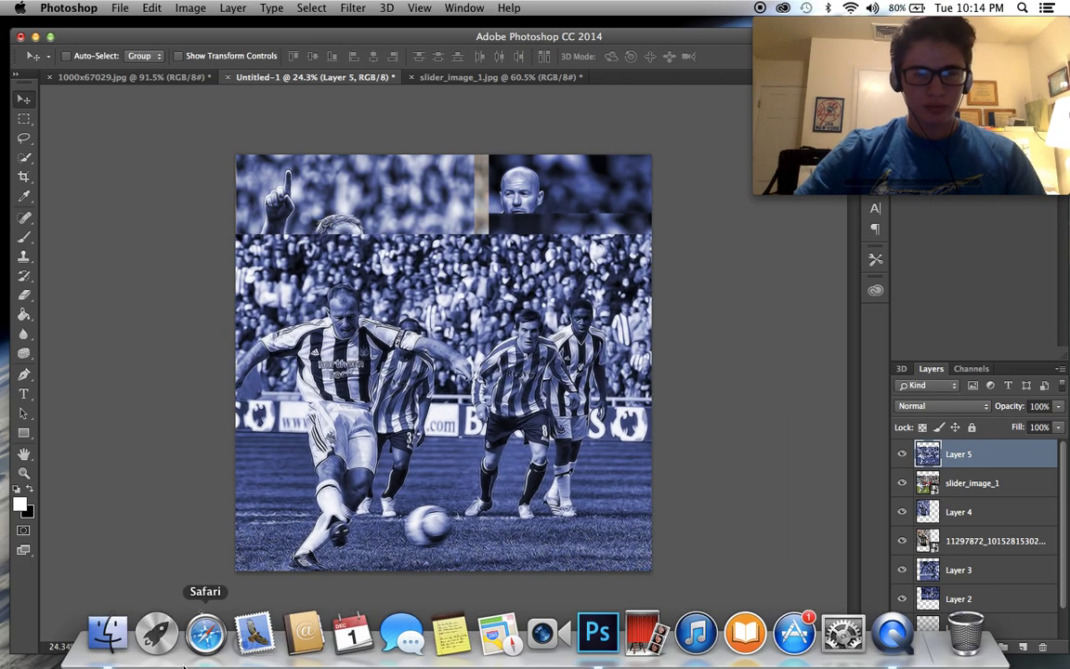
Step: Switch to Finder and search the Green-tagged files for "mario"
{"action": "left_click", "coordinate": [105, 635]}
{"action": "left_click", "coordinate": [644, 119]}
{"action": "type", "text": "m"}
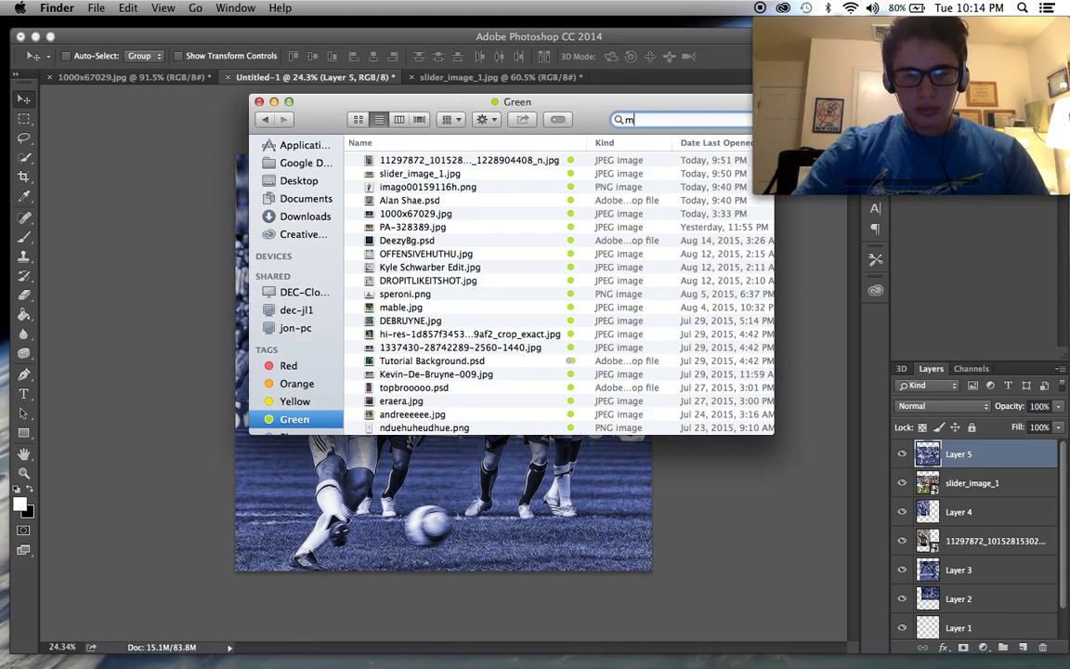
{"action": "type", "text": "ario"}
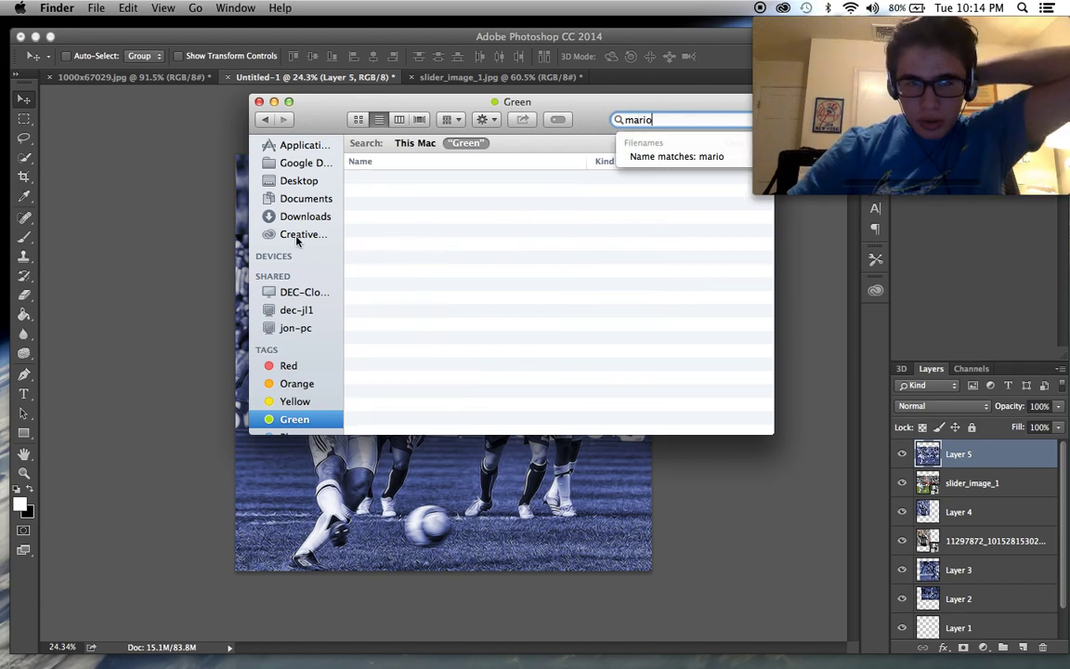
Step: Search the whole Mac for "mario" and open Marioooo.psd in Photoshop
{"action": "left_click", "coordinate": [304, 215]}
{"action": "left_click", "coordinate": [615, 118]}
{"action": "type", "text": "ma"}
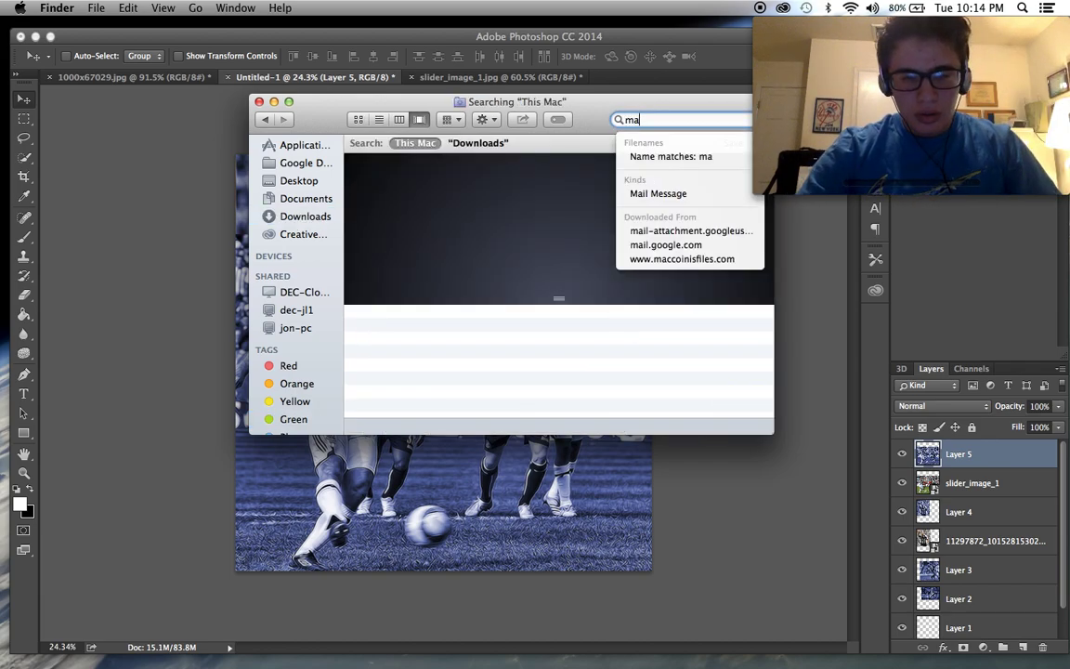
{"action": "type", "text": "rio"}
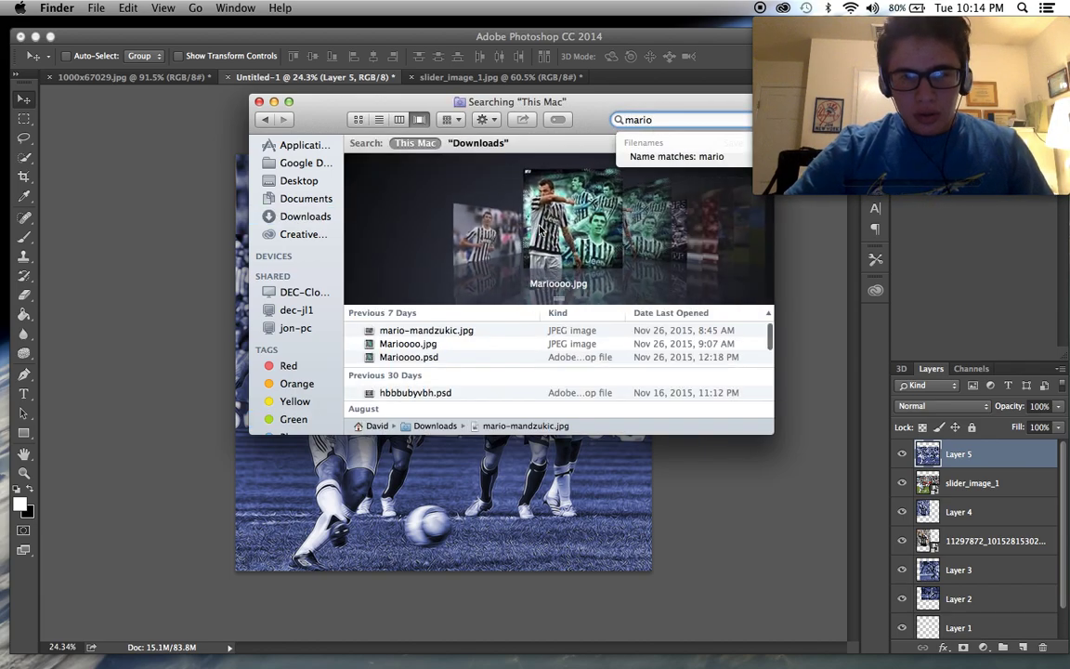
{"action": "left_click", "coordinate": [377, 345]}
{"action": "double_click", "coordinate": [368, 358]}
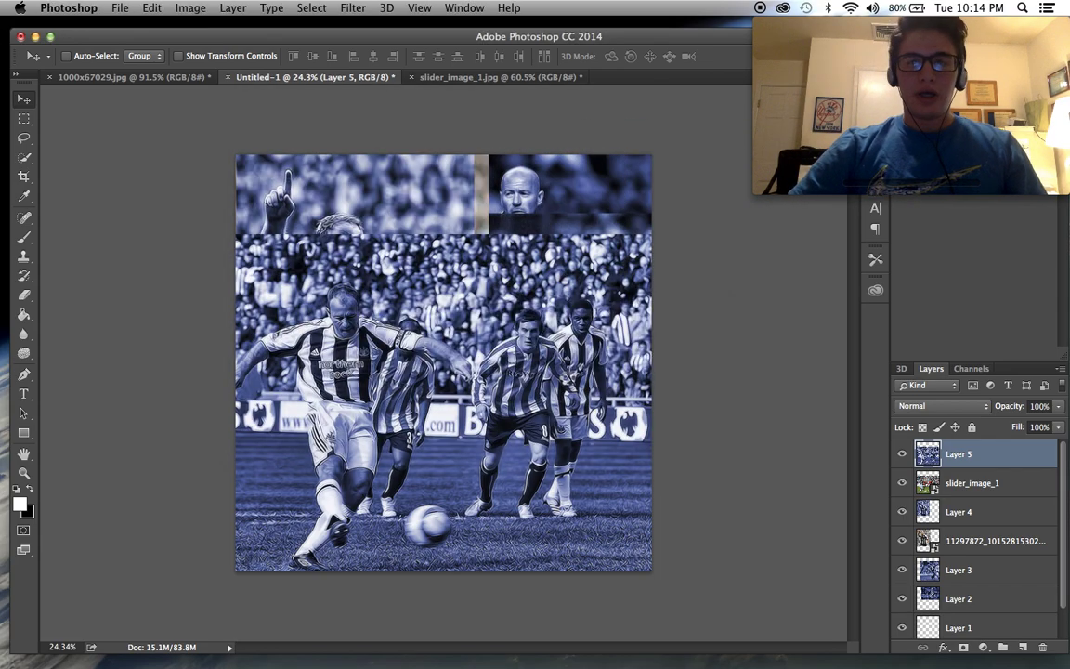
Step: Examine the filter detail, blended player photos and overall composition of the finished Marioooo.psd edit
{"action": "scroll", "coordinate": [449, 327], "scroll_direction": "up", "scroll_amount": 5}
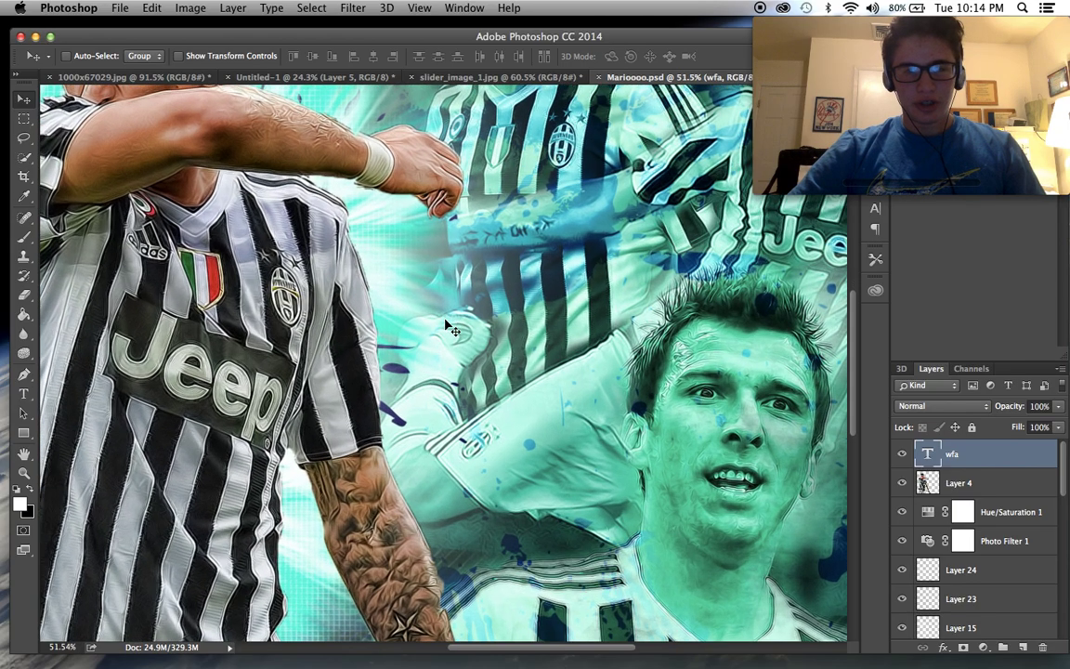
{"action": "scroll", "coordinate": [449, 327], "scroll_direction": "up", "scroll_amount": 4}
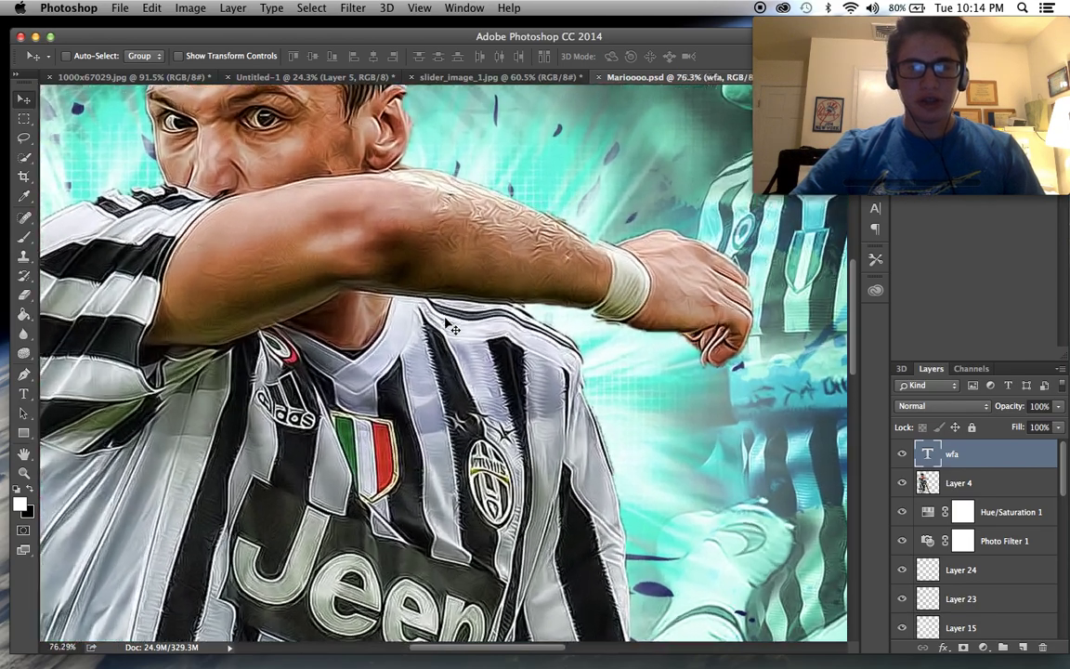
{"action": "scroll", "coordinate": [449, 327], "scroll_direction": "up", "scroll_amount": 4}
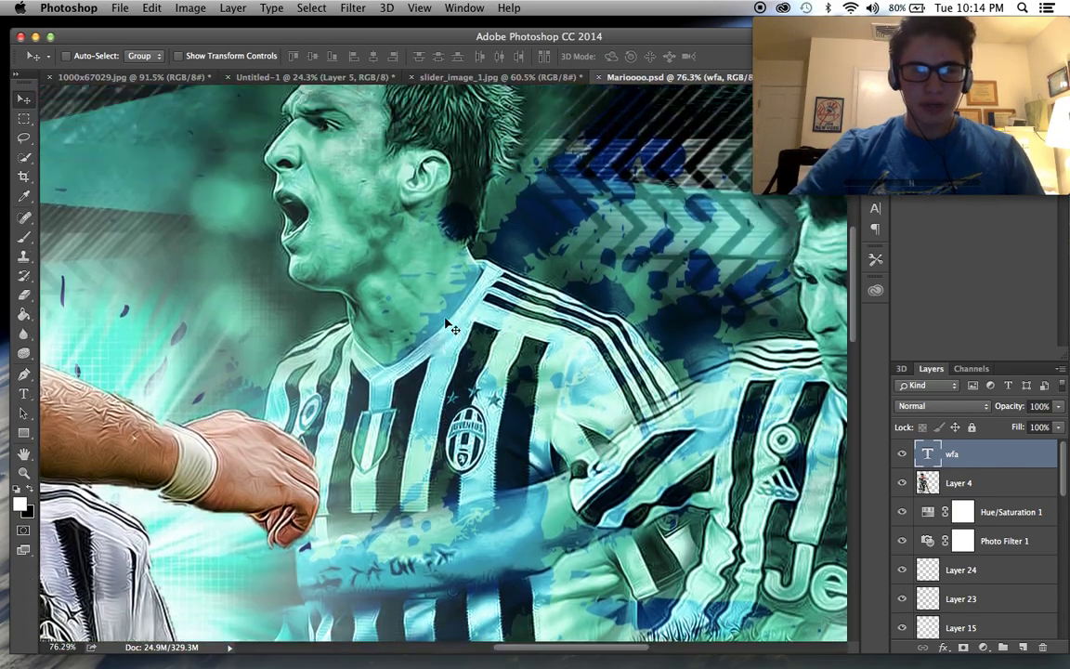
{"action": "scroll", "coordinate": [449, 327], "scroll_direction": "right", "scroll_amount": 5}
{"action": "scroll", "coordinate": [448, 327], "scroll_direction": "down", "scroll_amount": 6}
{"action": "scroll", "coordinate": [449, 327], "scroll_direction": "up", "scroll_amount": 6}
{"action": "scroll", "coordinate": [448, 327], "scroll_direction": "down", "scroll_amount": 3}
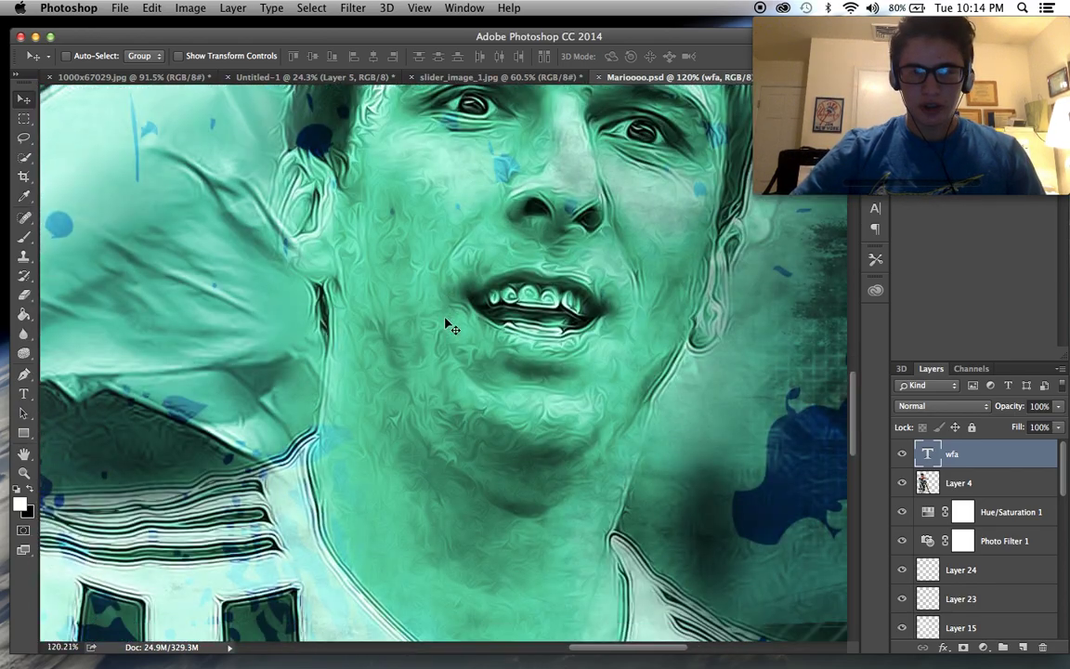
{"action": "scroll", "coordinate": [448, 327], "scroll_direction": "down", "scroll_amount": 6}
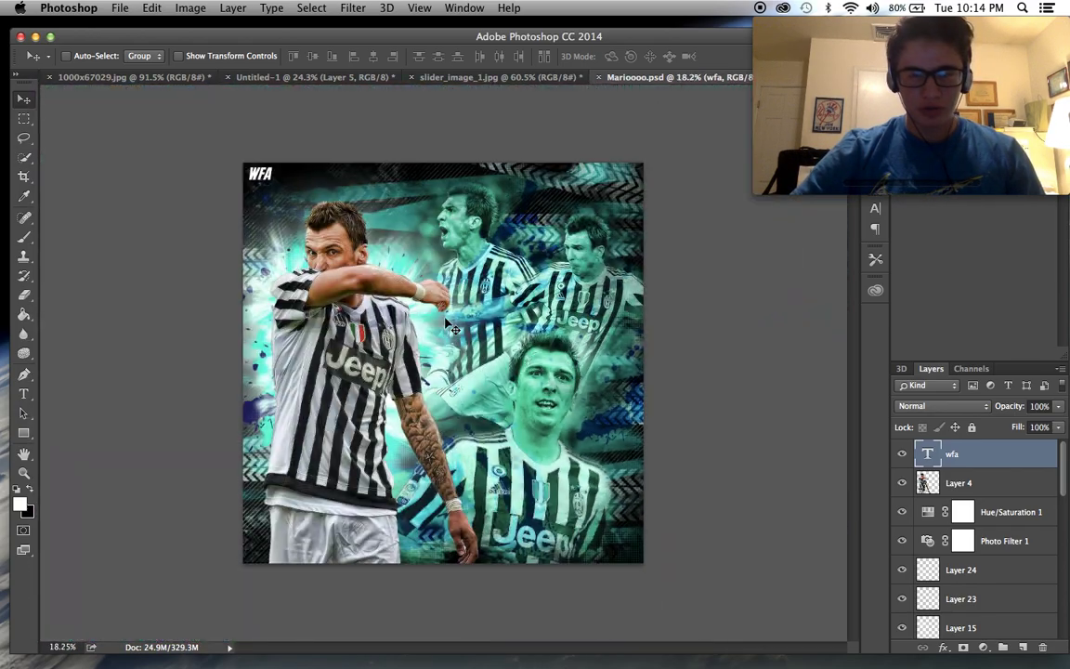
{"action": "scroll", "coordinate": [449, 327], "scroll_direction": "up", "scroll_amount": 2}
{"action": "scroll", "coordinate": [449, 327], "scroll_direction": "up", "scroll_amount": 1}
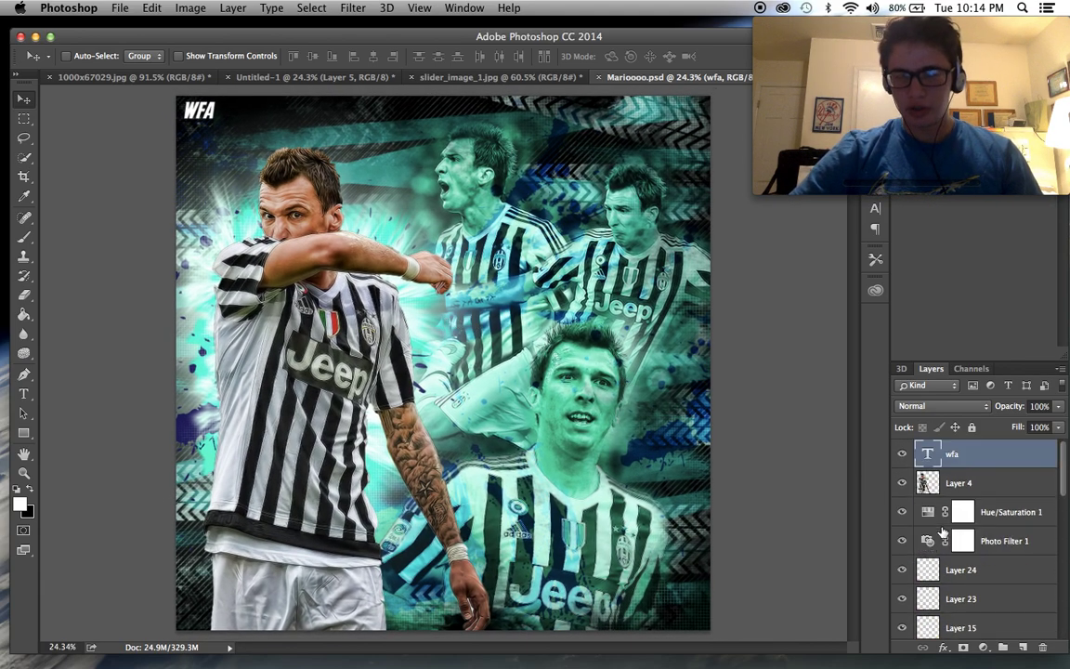
Step: Close Marioooo.psd and delete the two smart-object photo layers, slider_image_1 and the one beneath Layer 4, from Untitled-1
{"action": "left_click", "coordinate": [599, 78]}
{"action": "scroll", "coordinate": [489, 216], "scroll_direction": "up", "scroll_amount": 3}
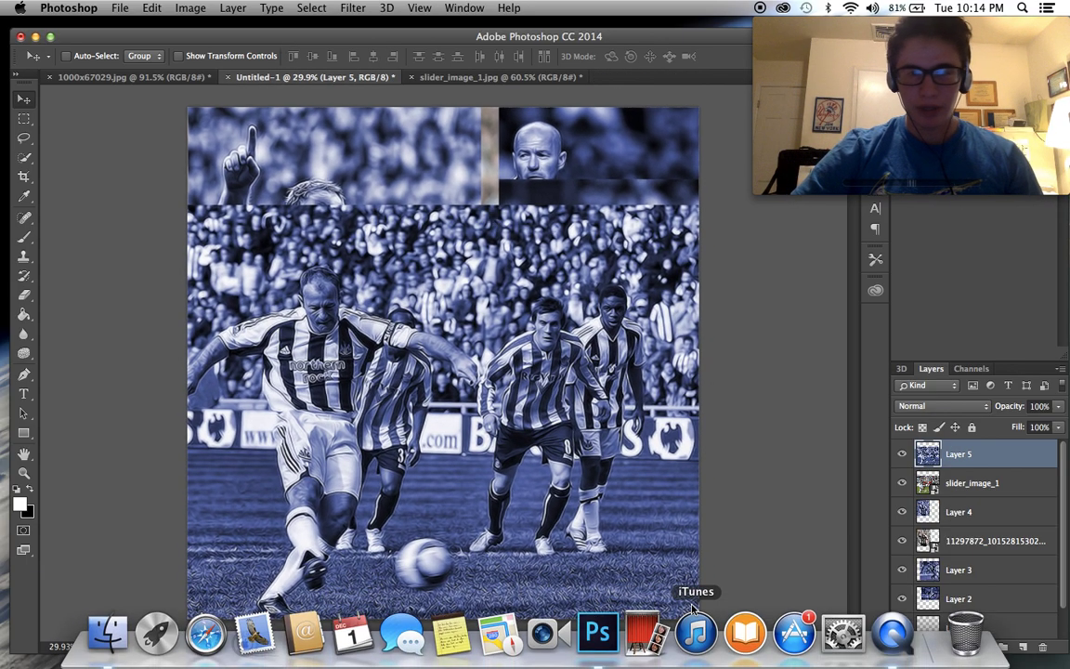
{"action": "left_click", "coordinate": [961, 482]}
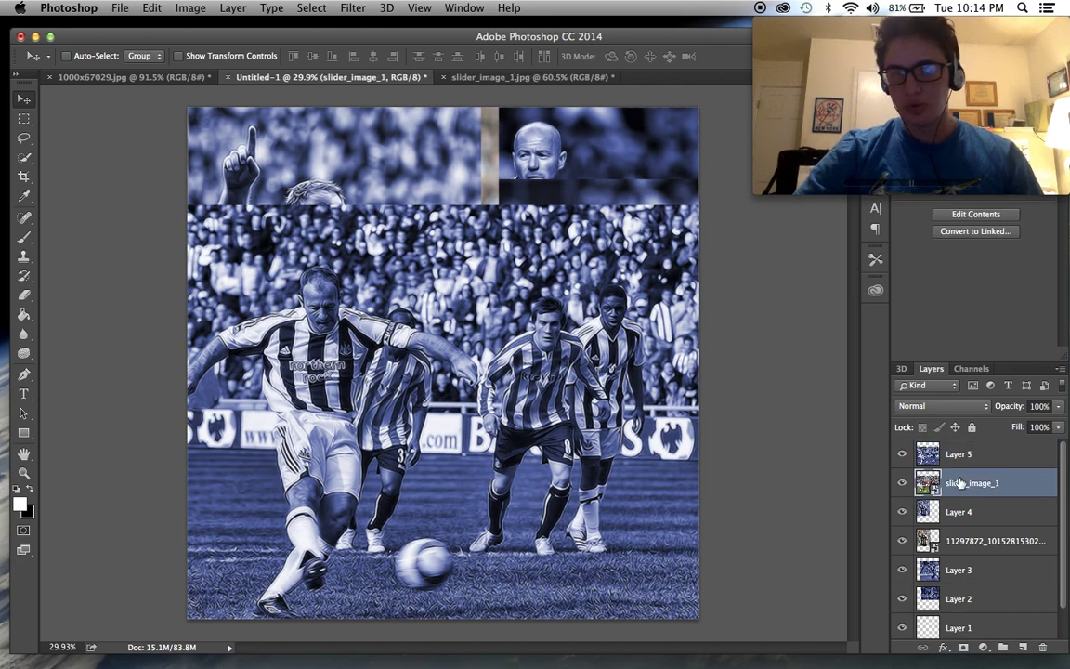
{"action": "key", "text": "Delete"}
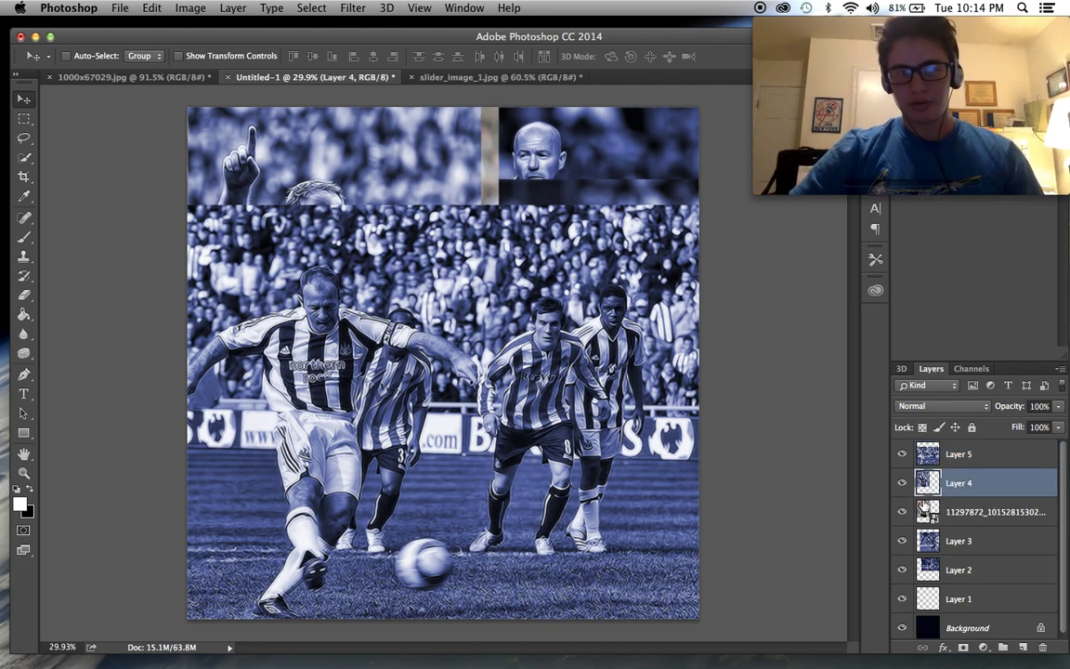
{"action": "left_click", "coordinate": [915, 511]}
{"action": "key", "text": "Delete"}
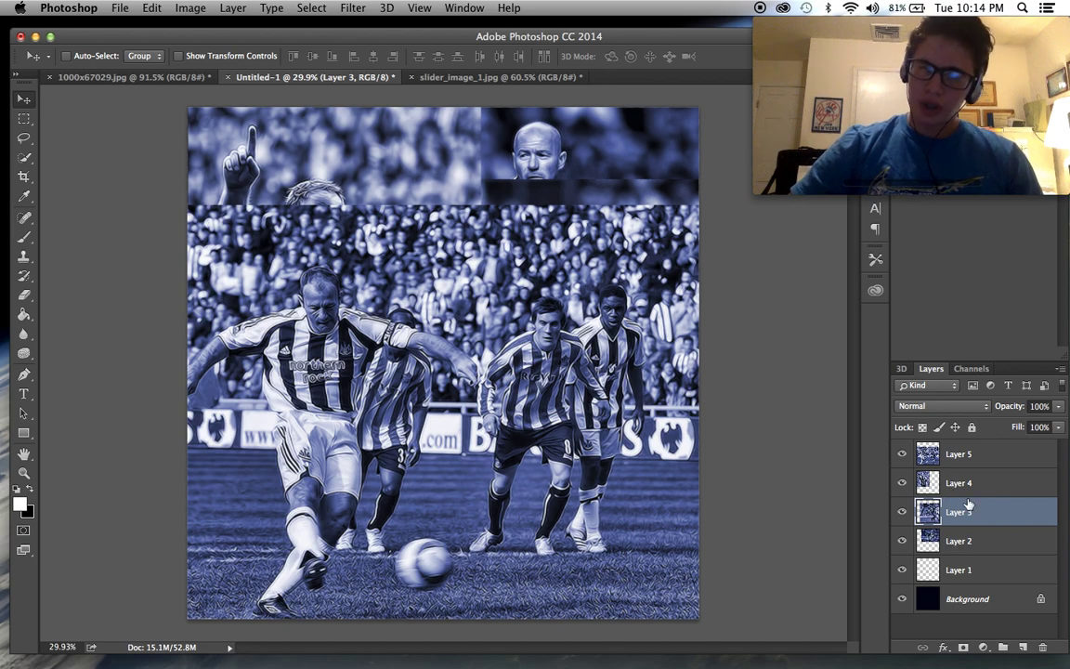
Step: Hide the four colorized photo layers, Layer 5, Layer 4, Layer 3 and Layer 2, leaving only the dark background showing
{"action": "left_click", "coordinate": [964, 455]}
{"action": "left_click", "coordinate": [901, 454]}
{"action": "left_click", "coordinate": [901, 482]}
{"action": "left_click", "coordinate": [902, 511]}
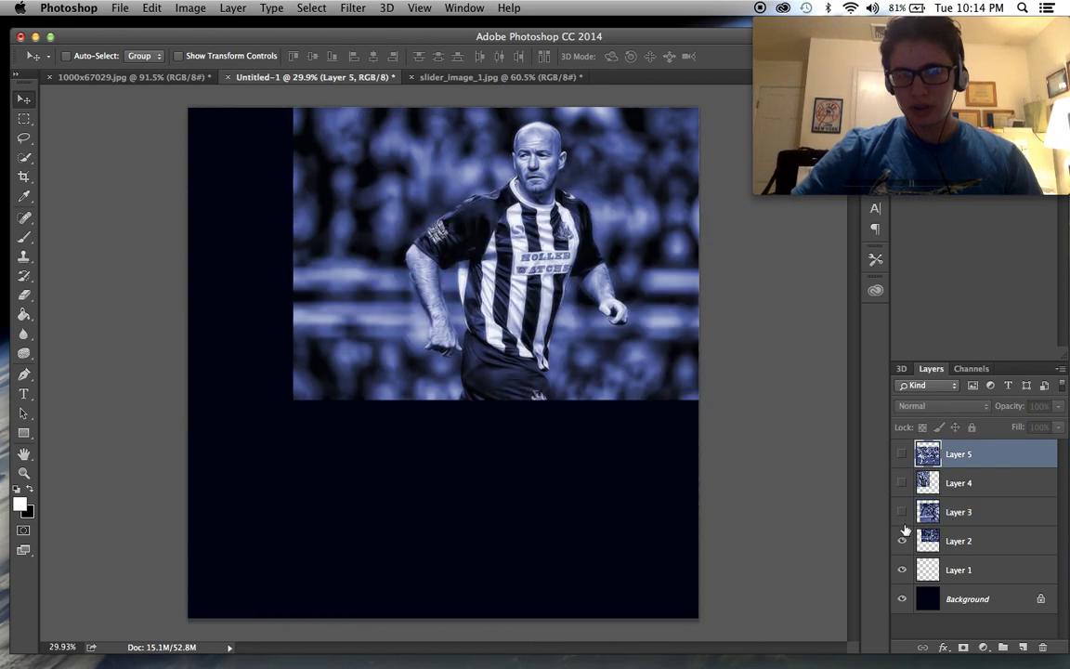
{"action": "left_click", "coordinate": [901, 540]}
Step: Select Layer 1 and choose a 1280 px pattern brush from the brush presets for the Brush tool
{"action": "left_click", "coordinate": [933, 597]}
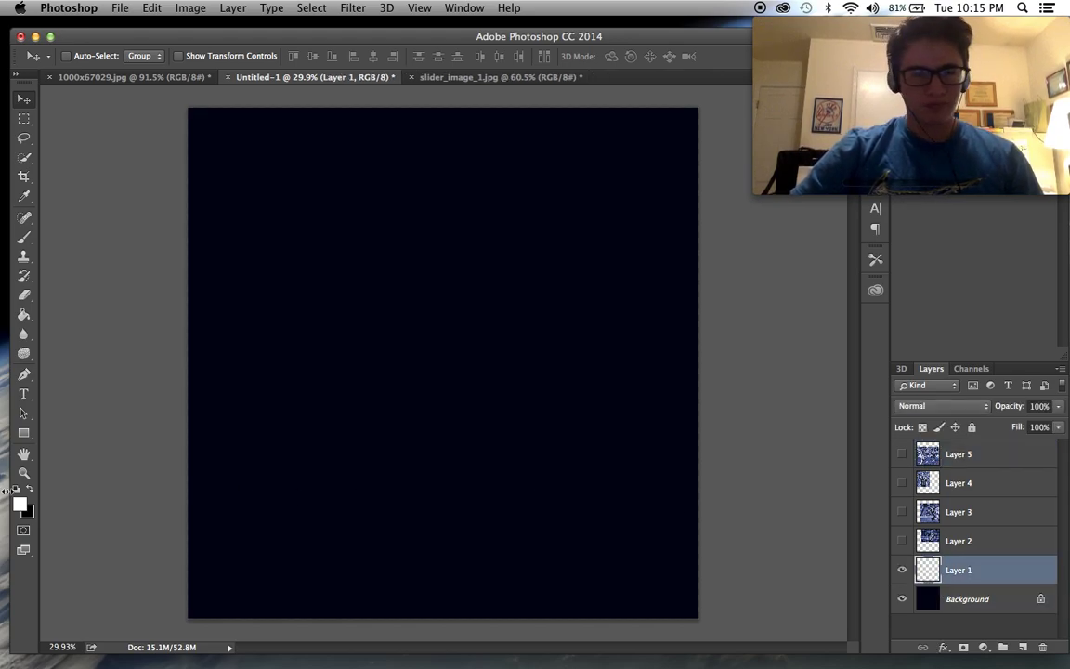
{"action": "left_click", "coordinate": [23, 241]}
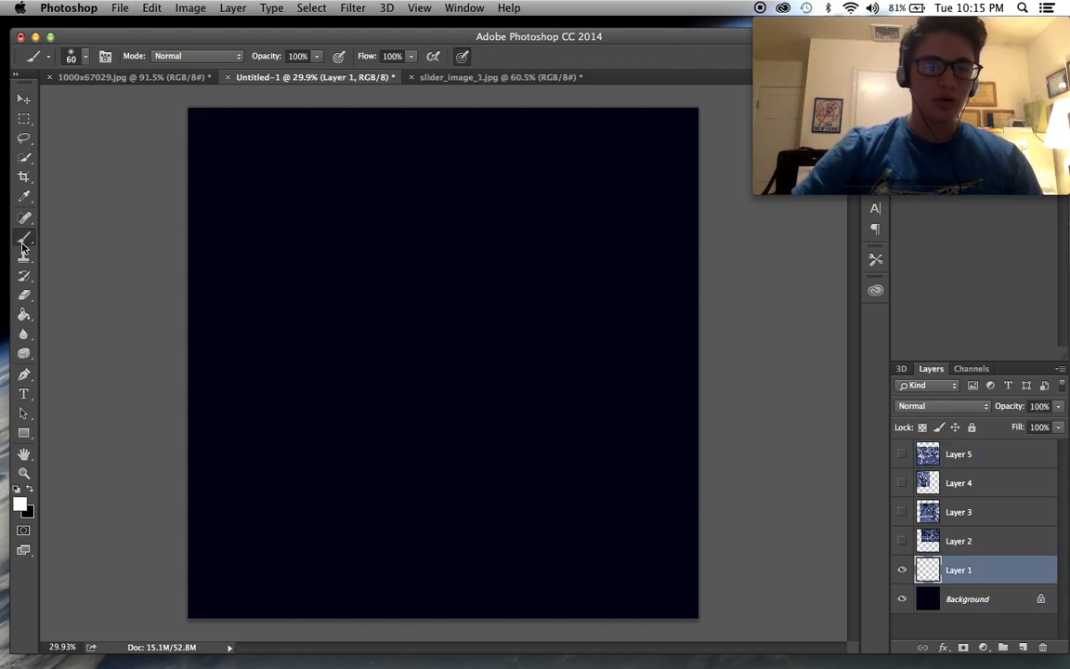
{"action": "left_click", "coordinate": [83, 59]}
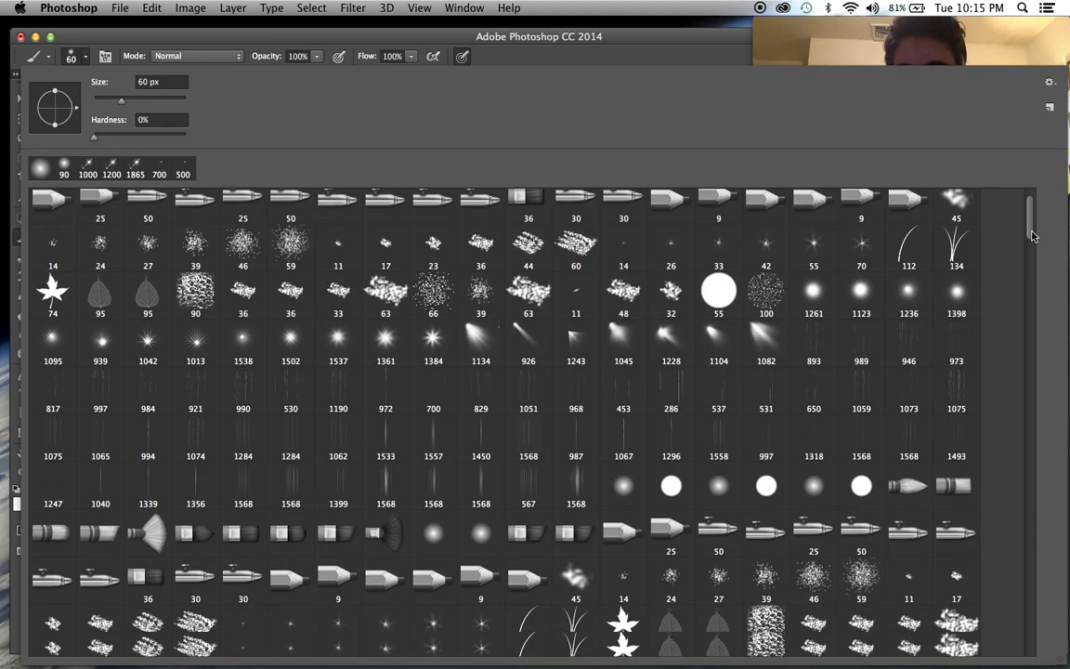
{"action": "mouse_move", "coordinate": [1034, 243]}
{"action": "left_mouse_down"}
{"action": "mouse_move", "coordinate": [1057, 386]}
{"action": "mouse_move", "coordinate": [1047, 342]}
{"action": "mouse_move", "coordinate": [1045, 406]}
{"action": "left_mouse_up"}
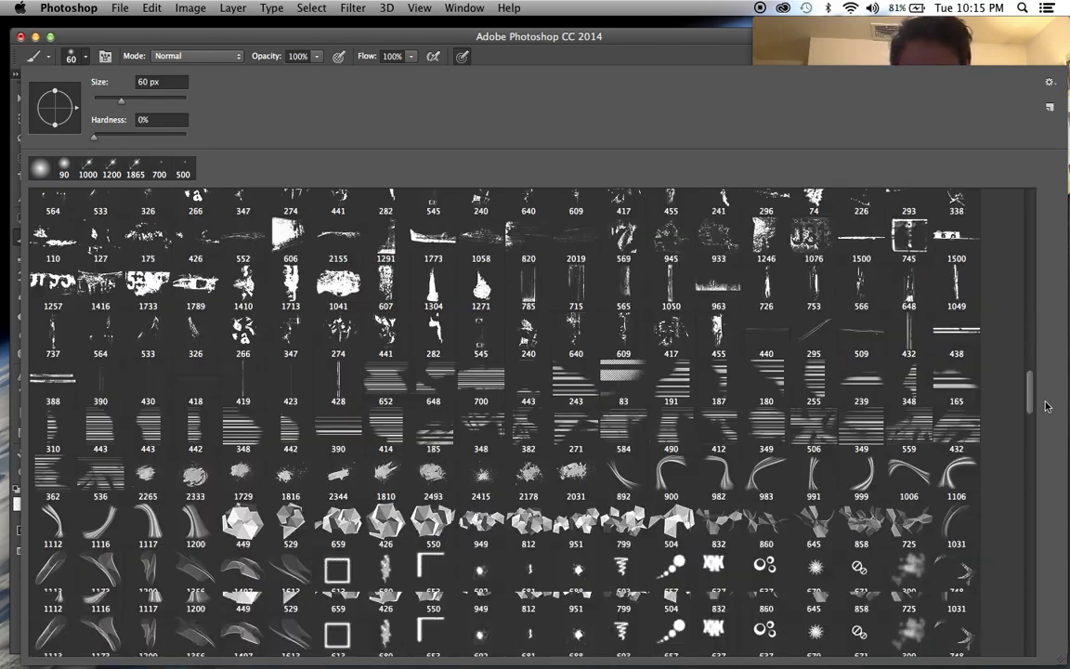
{"action": "mouse_move", "coordinate": [1039, 355]}
{"action": "left_mouse_down"}
{"action": "mouse_move", "coordinate": [1033, 258]}
{"action": "mouse_move", "coordinate": [1031, 369]}
{"action": "mouse_move", "coordinate": [1032, 227]}
{"action": "mouse_move", "coordinate": [1028, 364]}
{"action": "left_mouse_up"}
{"action": "left_click_drag", "start_coordinate": [1065, 662], "coordinate": [1061, 660]}
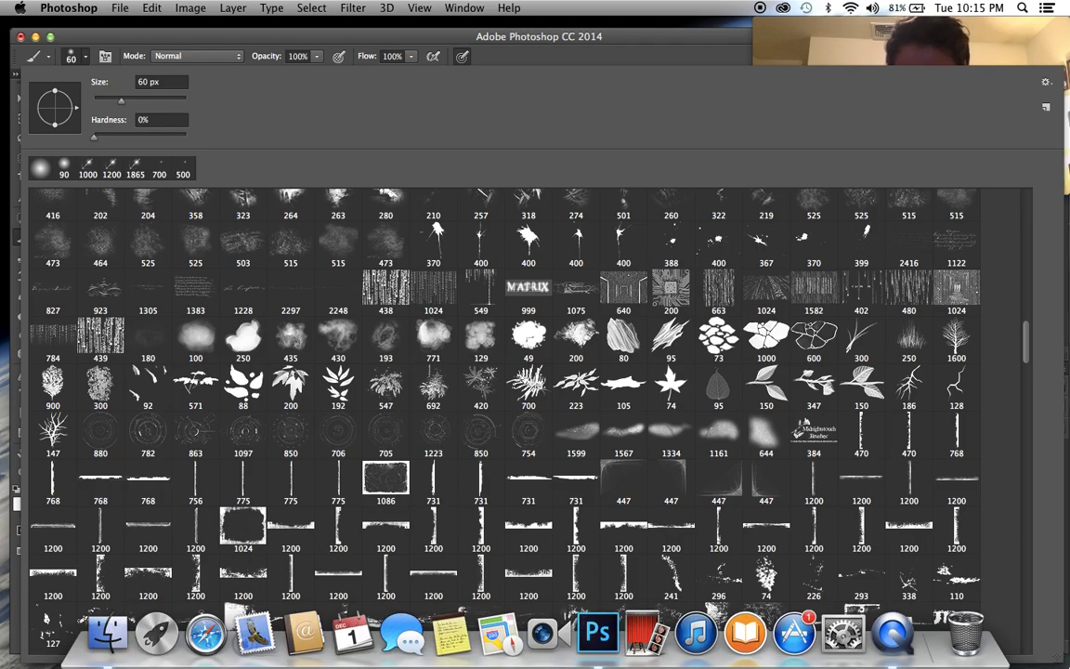
{"action": "mouse_move", "coordinate": [1031, 355]}
{"action": "left_mouse_down"}
{"action": "mouse_move", "coordinate": [1044, 569]}
{"action": "mouse_move", "coordinate": [1025, 533]}
{"action": "left_mouse_up"}
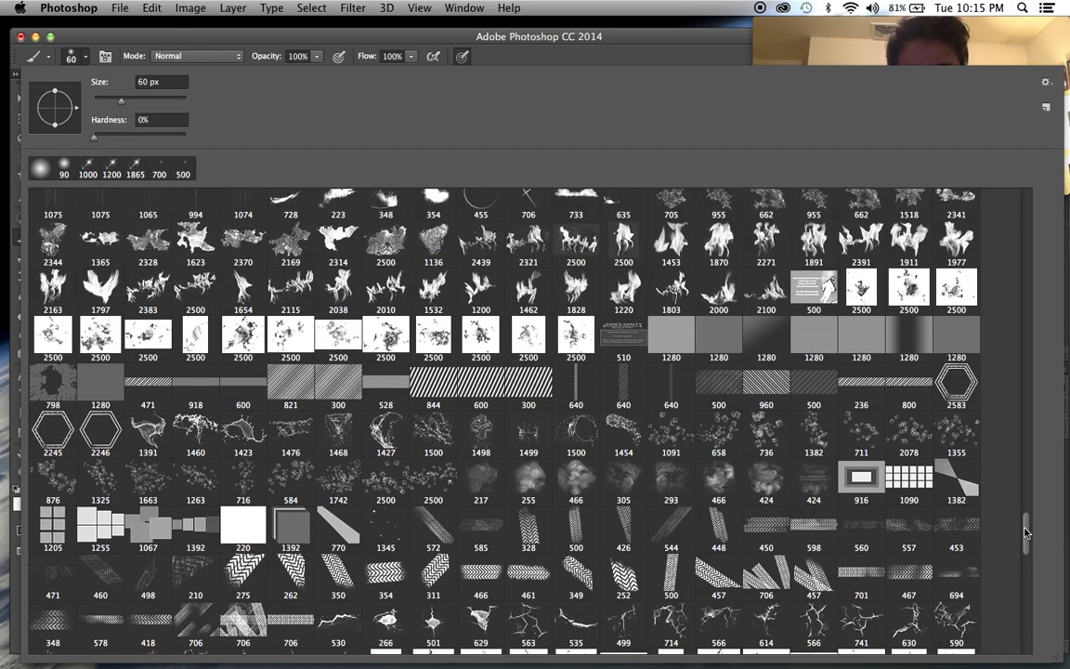
{"action": "left_click", "coordinate": [814, 339]}
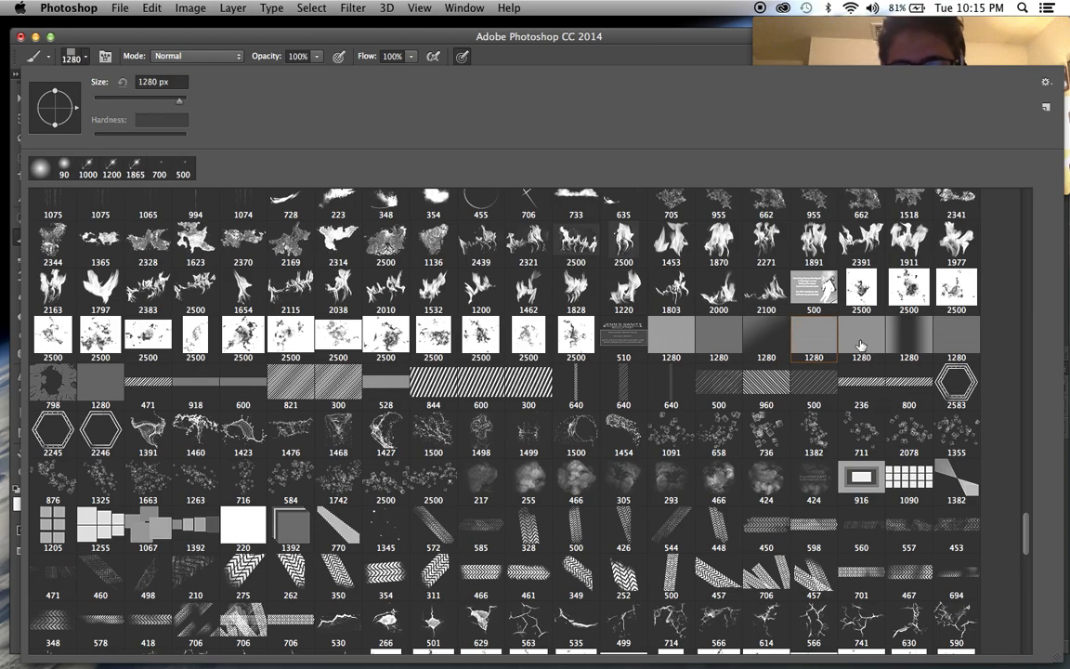
{"action": "left_click", "coordinate": [595, 49]}
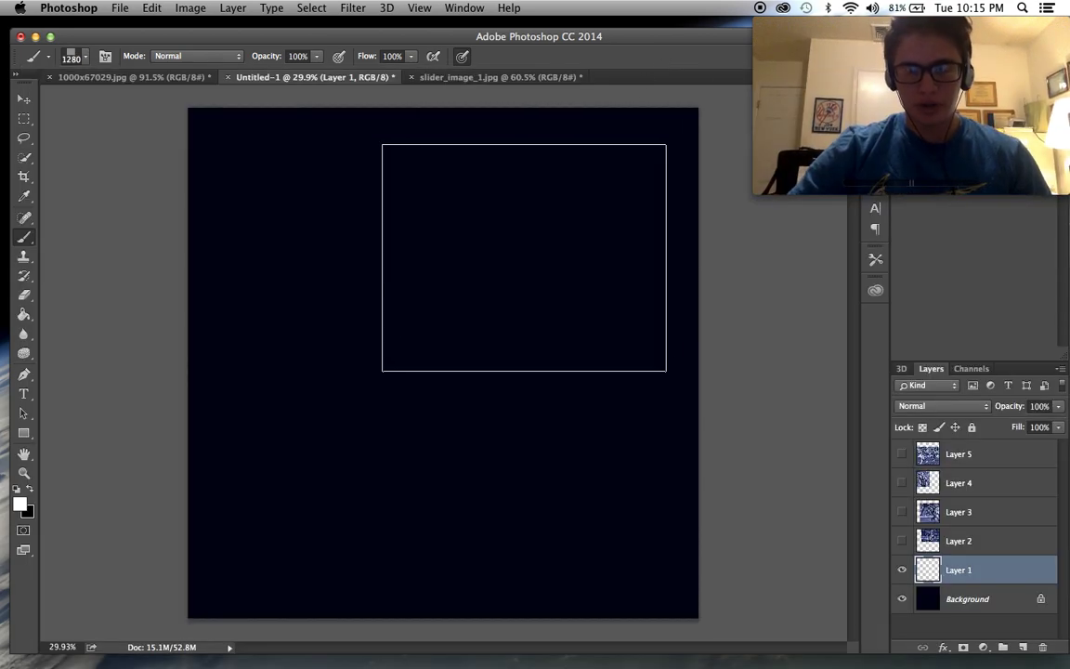
Step: Enlarge the pattern brush to 4000 px to preview it over the canvas
{"action": "key", "text": "bracketright"}
{"action": "key", "text": "bracketright"}
{"action": "key", "text": "bracketright"}
{"action": "key", "text": "bracketright"}
{"action": "key", "text": "bracketright"}
{"action": "key", "text": "bracketright"}
{"action": "key", "text": "bracketright"}
{"action": "key", "text": "bracketright"}
{"action": "key", "text": "bracketright"}
{"action": "key", "text": "bracketright"}
{"action": "key", "text": "bracketright"}
{"action": "key", "text": "bracketright"}
{"action": "key", "text": "bracketright"}
{"action": "key", "text": "bracketright"}
{"action": "key", "text": "bracketright"}
{"action": "key", "text": "bracketright"}
{"action": "key", "text": "bracketright"}
{"action": "key", "text": "bracketright"}
{"action": "key", "text": "bracketright"}
{"action": "key", "text": "bracketright"}
{"action": "key", "text": "bracketright"}
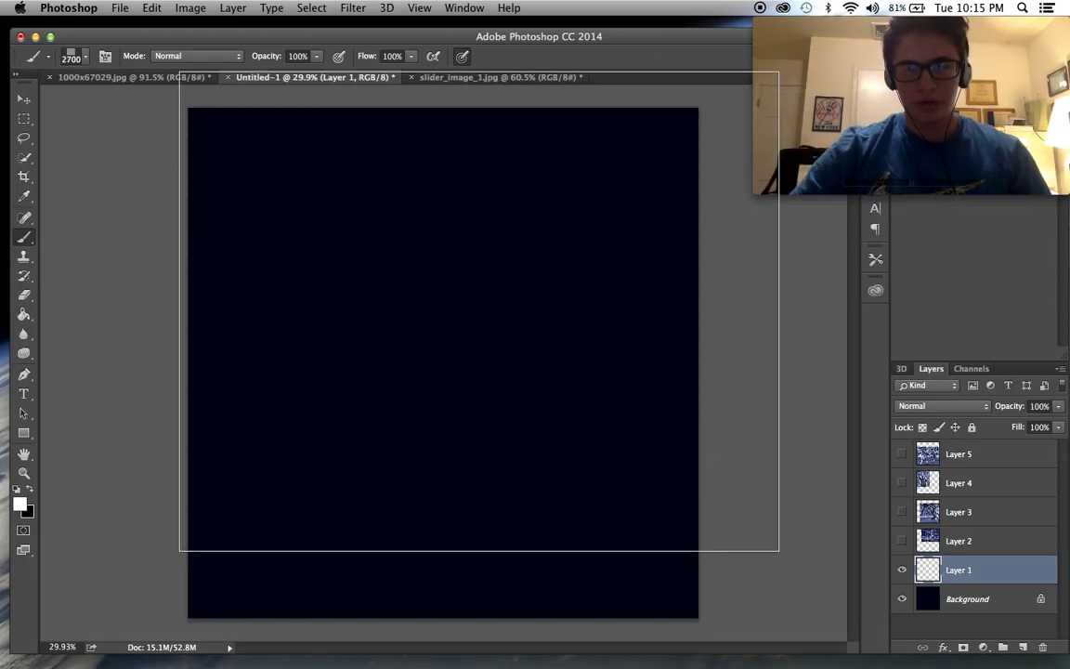
{"action": "key", "text": "bracketright"}
{"action": "key", "text": "bracketright"}
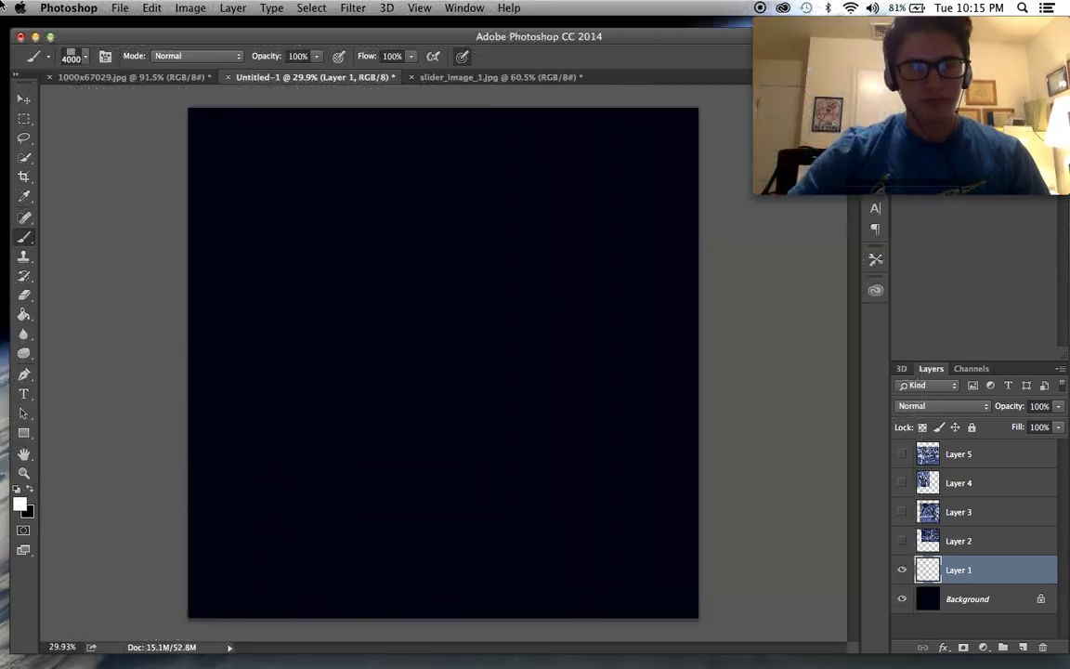
Step: Try other 1280 px pattern brushes and enlarge the dotted one to 4000 px to preview it over the canvas
{"action": "left_click", "coordinate": [82, 59]}
{"action": "left_click", "coordinate": [678, 332]}
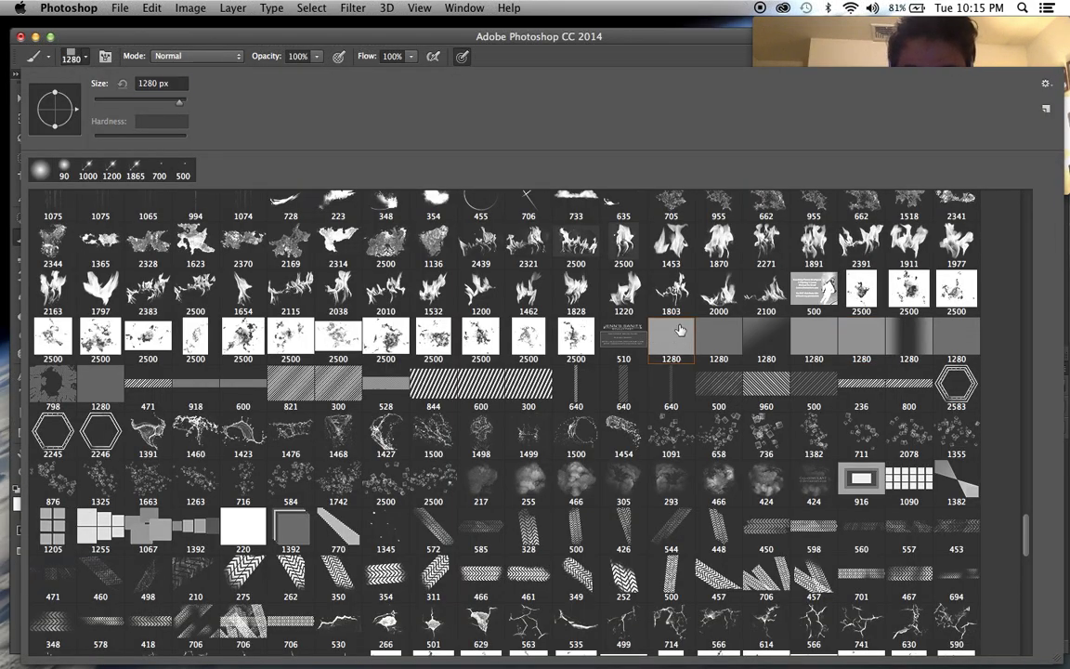
{"action": "left_click", "coordinate": [534, 42]}
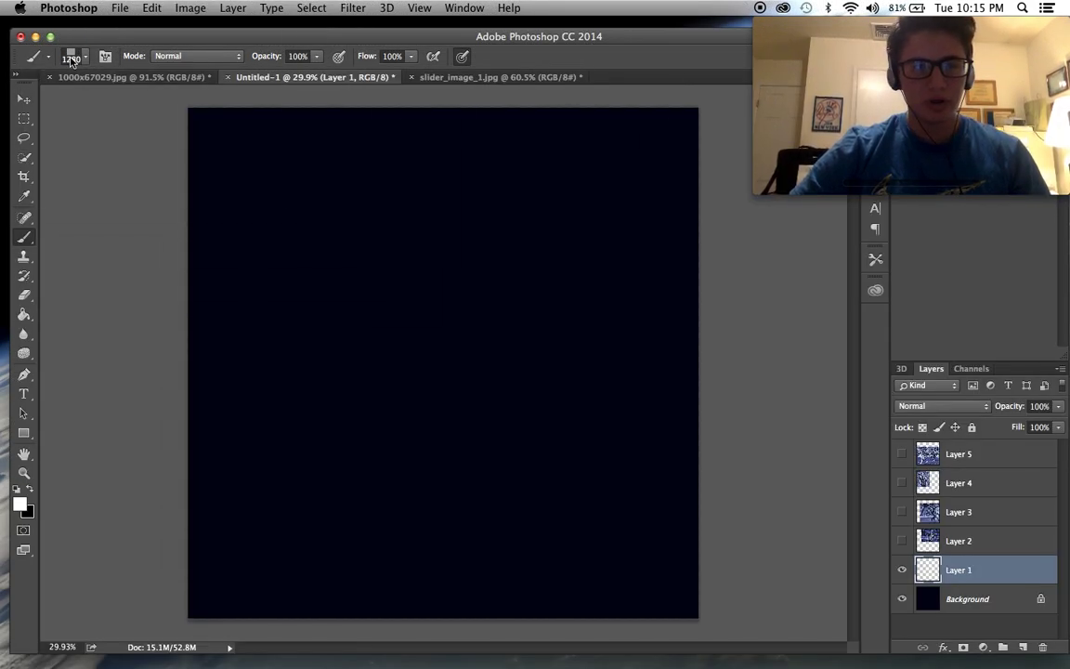
{"action": "right_click", "coordinate": [536, 241]}
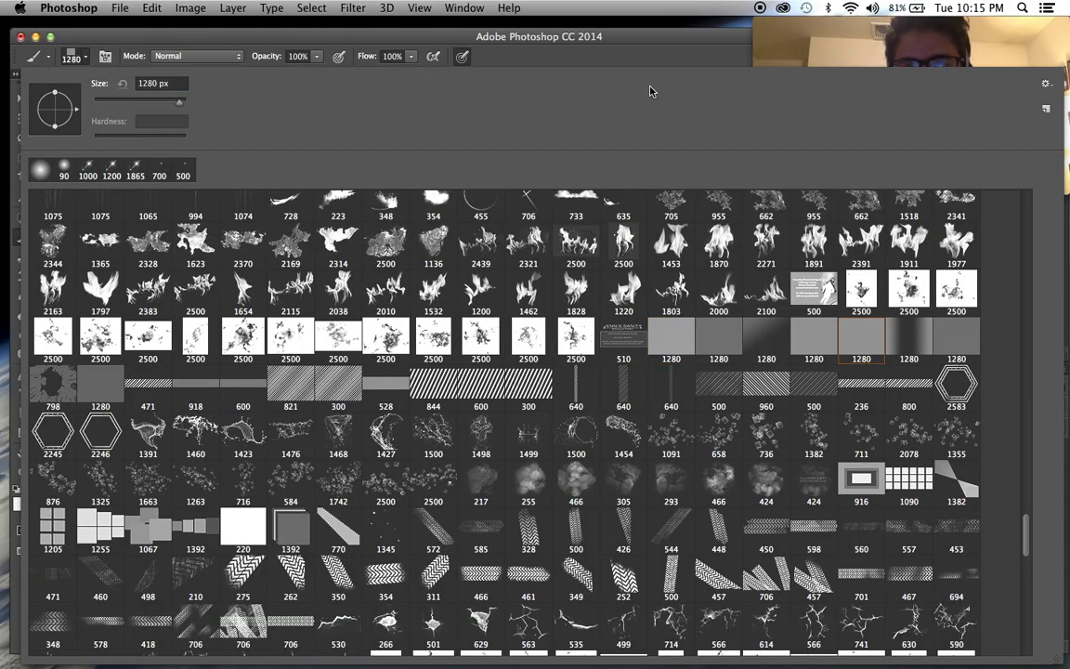
{"action": "left_click", "coordinate": [642, 45]}
{"action": "key", "text": "bracketright"}
{"action": "key", "text": "bracketright"}
{"action": "key", "text": "bracketright"}
{"action": "key", "text": "bracketright"}
{"action": "key", "text": "bracketright"}
{"action": "key", "text": "bracketright"}
{"action": "key", "text": "bracketright"}
{"action": "key", "text": "bracketright"}
{"action": "key", "text": "bracketright"}
{"action": "key", "text": "bracketright"}
{"action": "key", "text": "bracketright"}
{"action": "key", "text": "bracketright"}
{"action": "key", "text": "bracketright"}
{"action": "key", "text": "bracketright"}
{"action": "key", "text": "bracketright"}
{"action": "key", "text": "bracketright"}
{"action": "key", "text": "bracketright"}
{"action": "key", "text": "bracketright"}
{"action": "key", "text": "bracketright"}
{"action": "key", "text": "bracketright"}
{"action": "key", "text": "bracketright"}
{"action": "key", "text": "bracketright"}
{"action": "key", "text": "bracketright"}
{"action": "key", "text": "bracketright"}
{"action": "key", "text": "bracketright"}
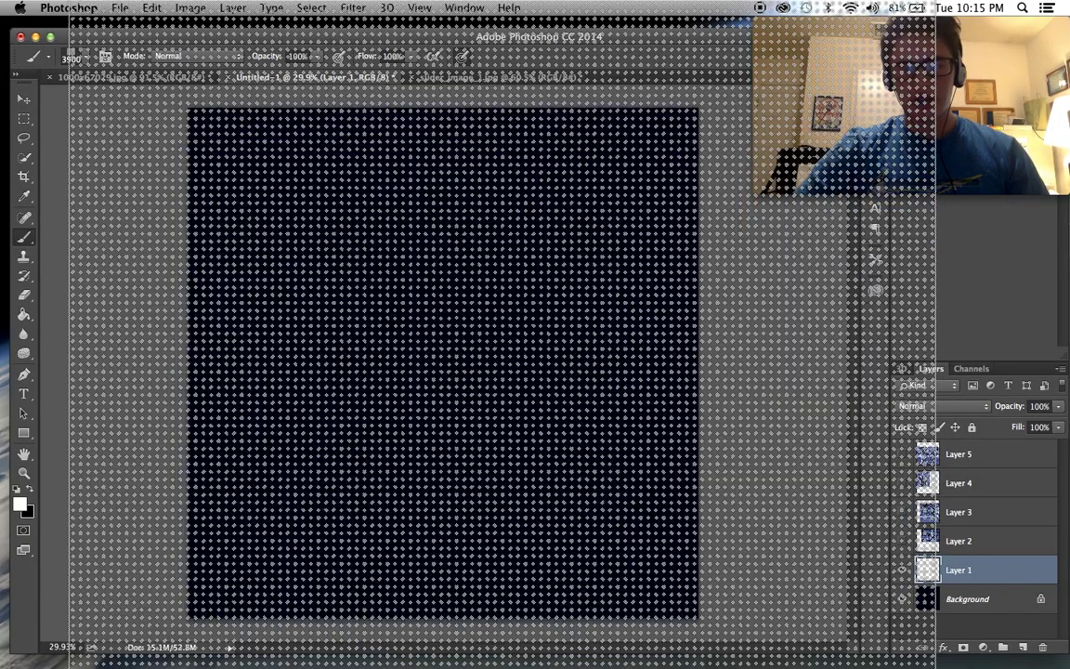
{"action": "key", "text": "bracketright"}
Step: Choose the 1280 px horizontal-line pattern brush and enlarge it to 5000 px
{"action": "left_click", "coordinate": [84, 59]}
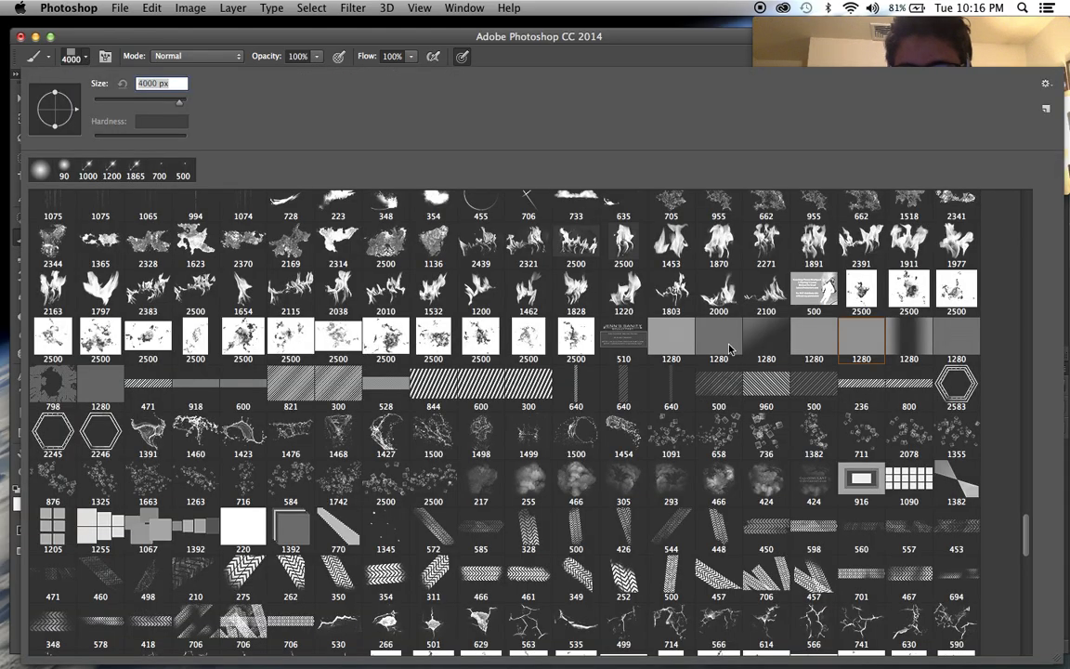
{"action": "left_click", "coordinate": [670, 52]}
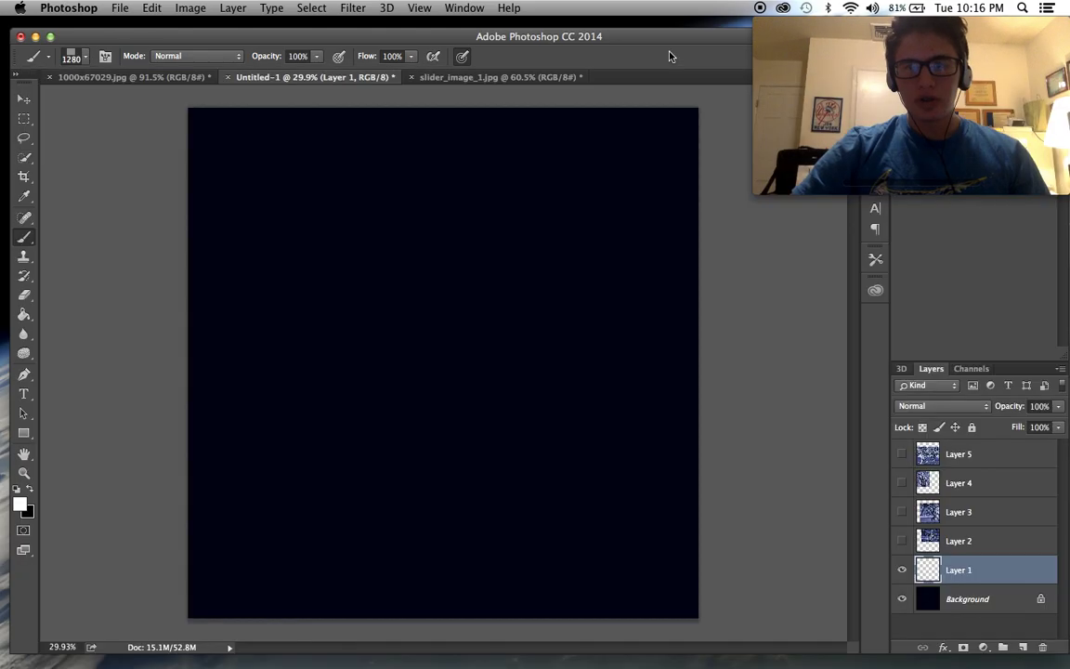
{"action": "key", "text": "bracketright"}
{"action": "key", "text": "bracketright"}
{"action": "key", "text": "bracketright"}
{"action": "key", "text": "bracketright"}
{"action": "key", "text": "bracketright"}
{"action": "key", "text": "bracketright"}
{"action": "key", "text": "bracketright"}
{"action": "key", "text": "bracketright"}
{"action": "key", "text": "bracketright"}
{"action": "key", "text": "bracketright"}
{"action": "key", "text": "bracketright"}
{"action": "key", "text": "bracketright"}
{"action": "key", "text": "bracketright"}
{"action": "key", "text": "bracketright"}
{"action": "key", "text": "bracketright"}
{"action": "key", "text": "bracketright"}
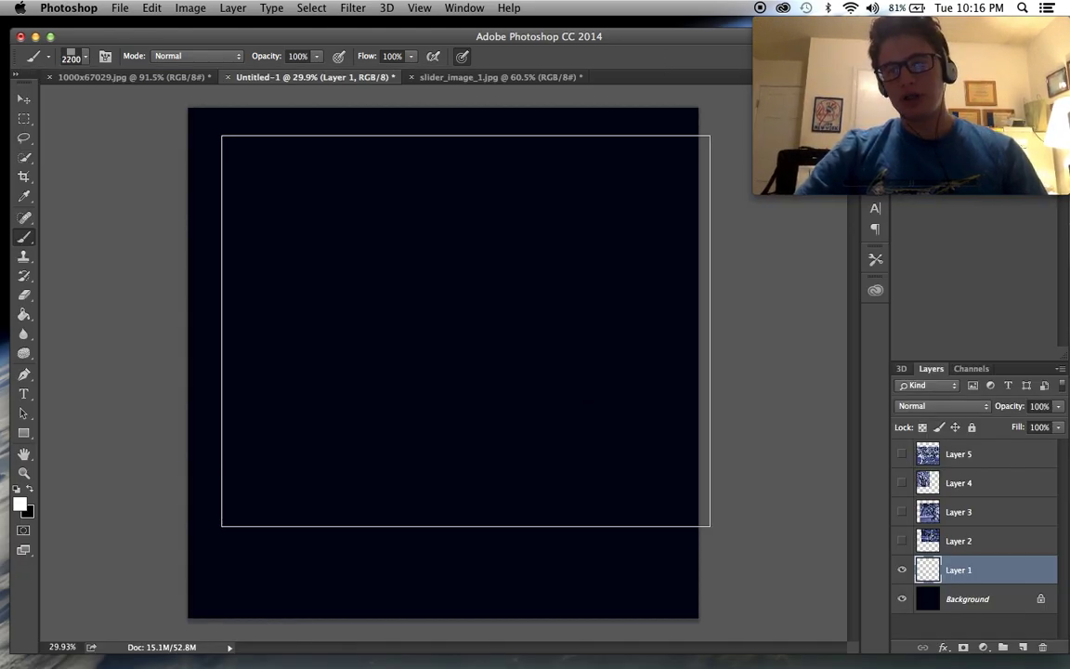
{"action": "key", "text": "bracketright"}
{"action": "key", "text": "bracketright"}
{"action": "key", "text": "bracketright"}
{"action": "key", "text": "bracketright"}
{"action": "key", "text": "bracketright"}
{"action": "key", "text": "bracketright"}
{"action": "key", "text": "bracketright"}
{"action": "key", "text": "bracketright"}
{"action": "key", "text": "bracketright"}
{"action": "key", "text": "bracketright"}
{"action": "key", "text": "bracketright"}
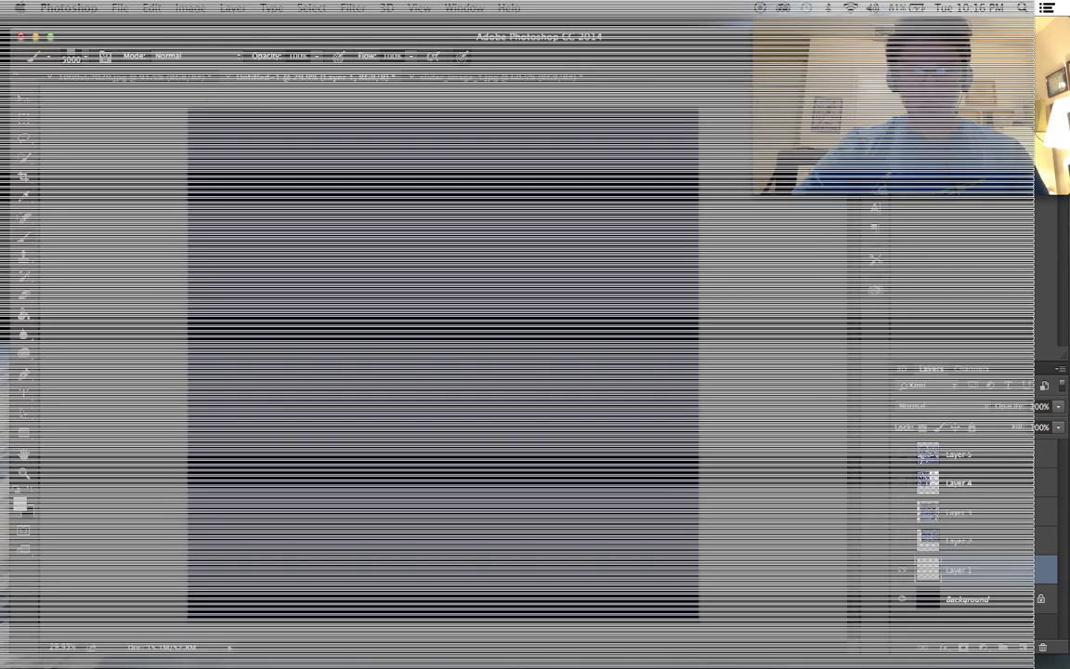
Step: Stamp the white horizontal-line pattern once across the whole canvas on Layer 1, undoing the first attempt
{"action": "left_click", "coordinate": [481, 360]}
{"action": "key", "text": "super+z"}
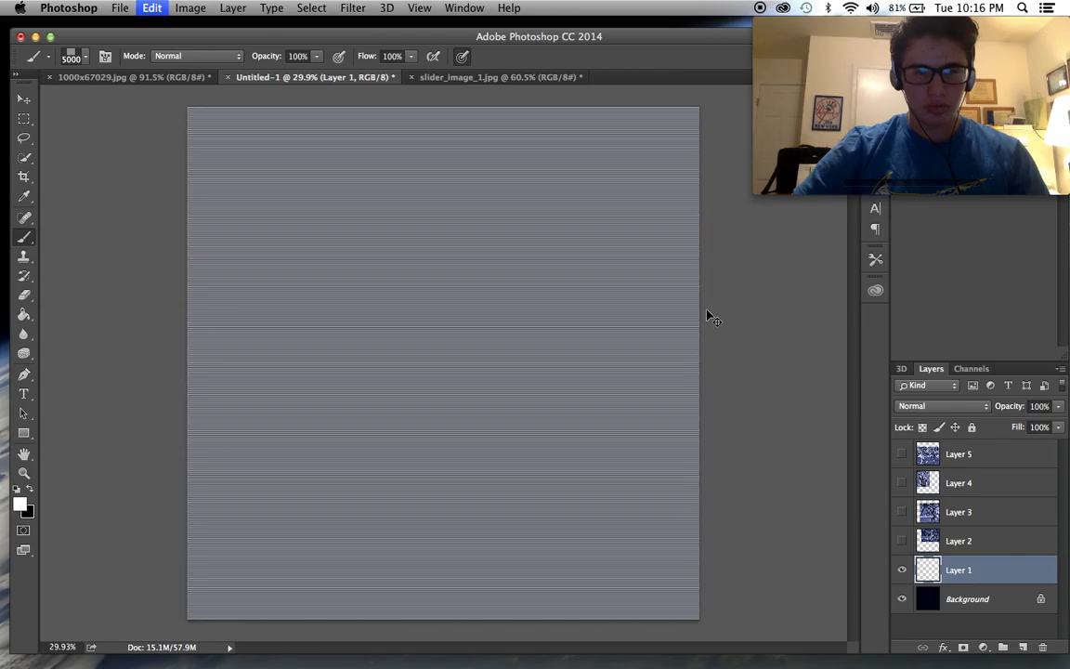
{"action": "scroll", "coordinate": [634, 360], "scroll_direction": "down", "scroll_amount": 3}
{"action": "scroll", "coordinate": [634, 360], "scroll_direction": "up", "scroll_amount": 2}
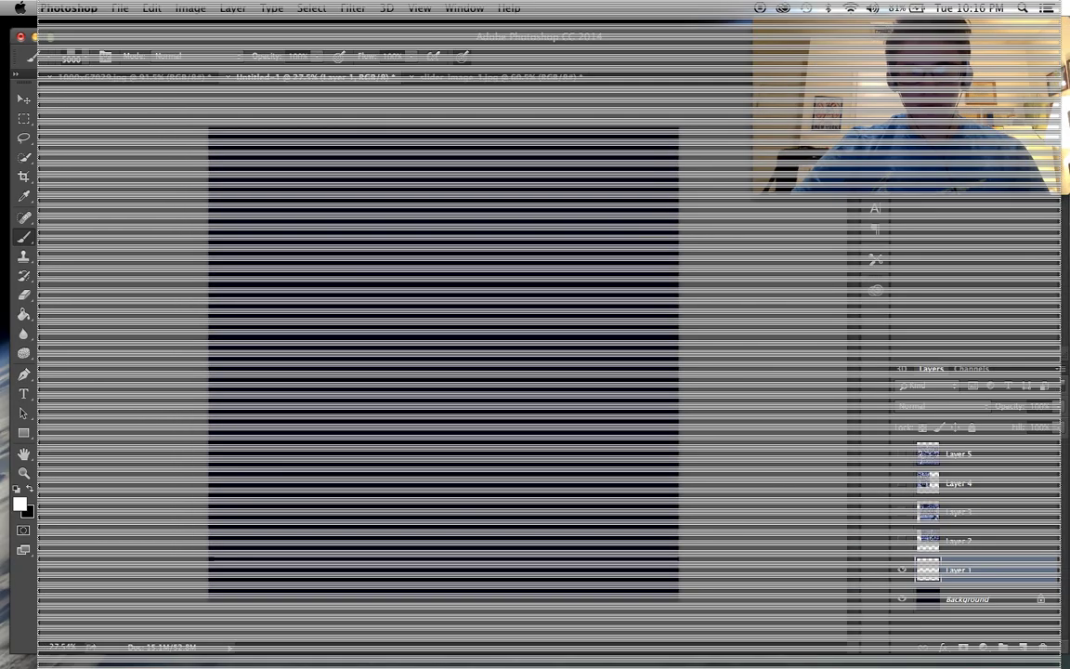
{"action": "left_click", "coordinate": [548, 360]}
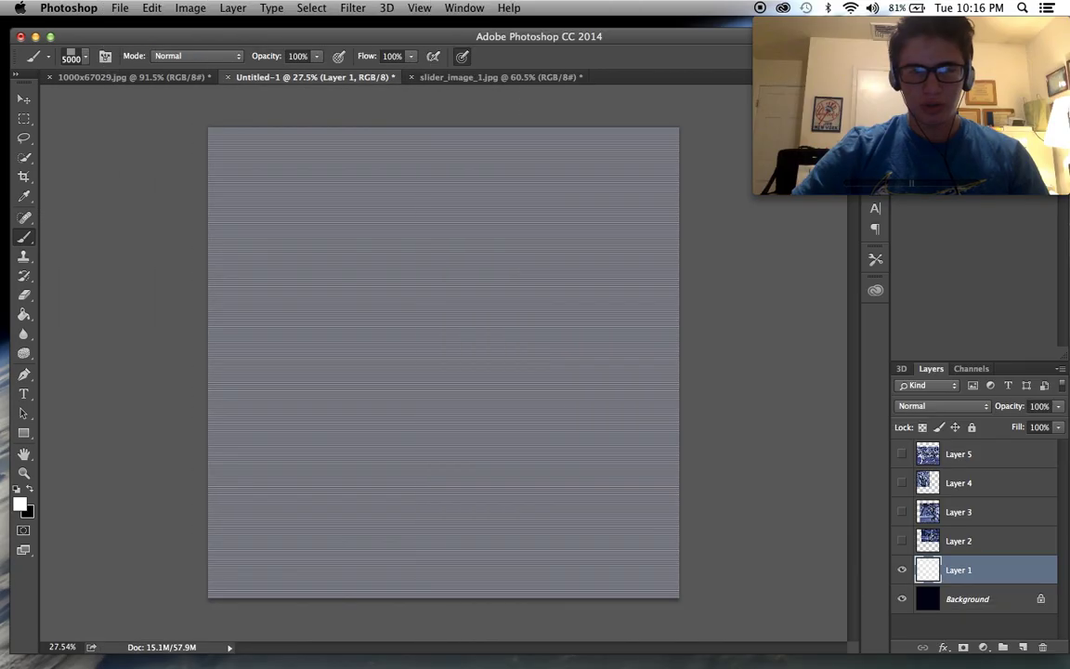
Step: Scale Layer 1's line pattern up to about 233% so the stripes are thicker and extend beyond the canvas
{"action": "key", "text": "super+t"}
{"action": "scroll", "coordinate": [706, 124], "scroll_direction": "down", "scroll_amount": 5}
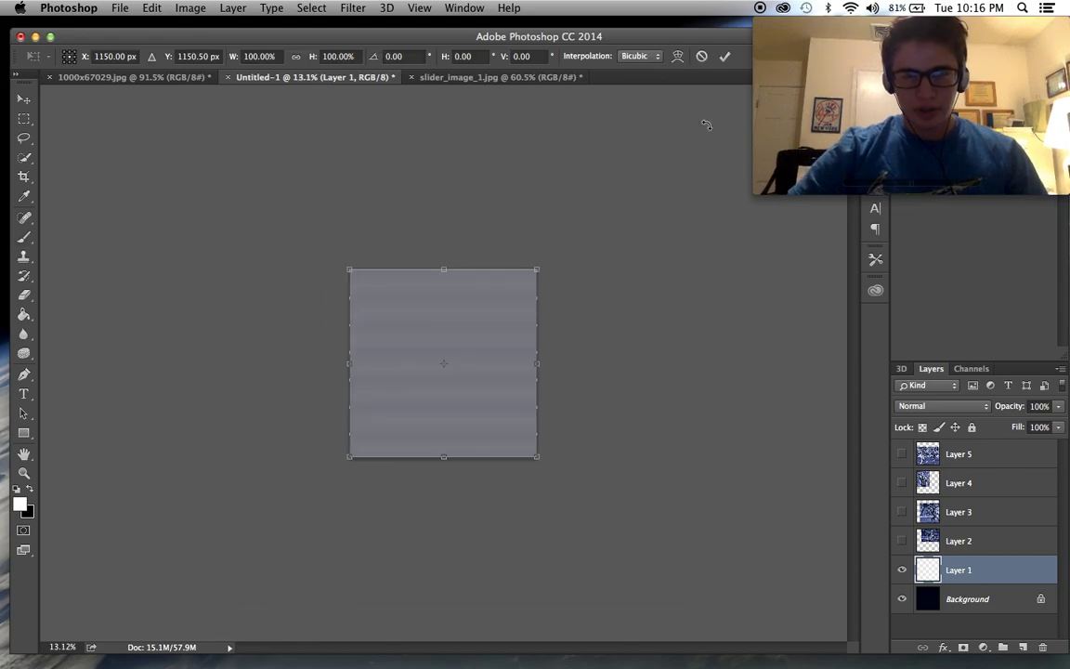
{"action": "left_click_drag", "start_coordinate": [536, 452], "coordinate": [753, 635]}
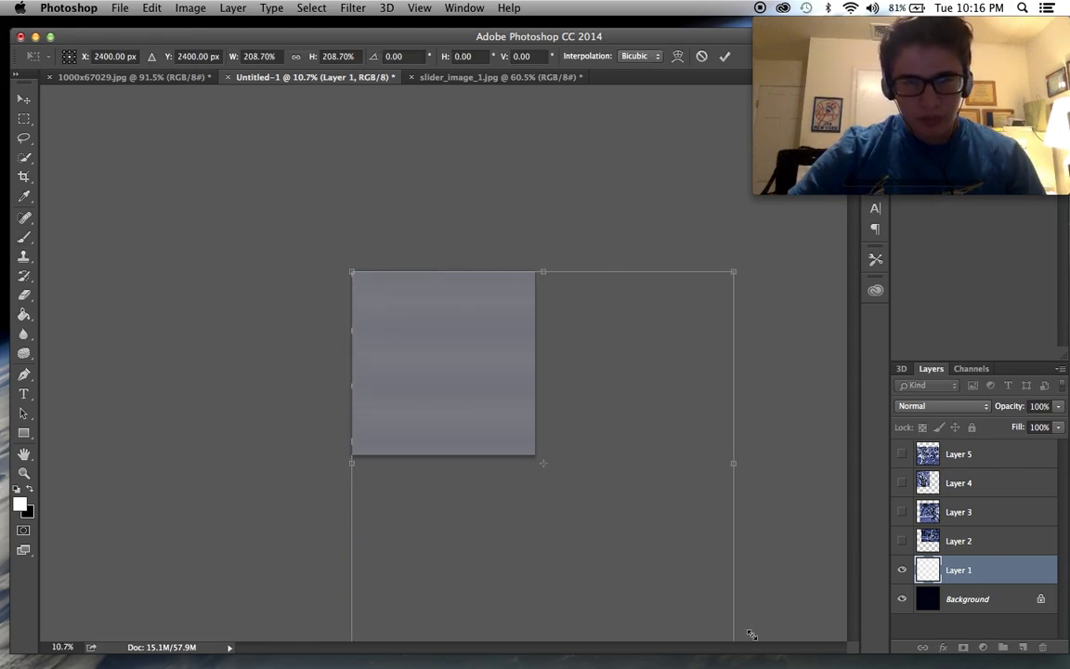
{"action": "scroll", "coordinate": [430, 351], "scroll_direction": "up", "scroll_amount": 5}
{"action": "scroll", "coordinate": [430, 351], "scroll_direction": "up", "scroll_amount": 2}
{"action": "scroll", "coordinate": [430, 352], "scroll_direction": "down", "scroll_amount": 4}
{"action": "scroll", "coordinate": [430, 351], "scroll_direction": "down", "scroll_amount": 1}
{"action": "left_click_drag", "start_coordinate": [309, 231], "coordinate": [226, 143]}
{"action": "scroll", "coordinate": [528, 364], "scroll_direction": "up", "scroll_amount": 5}
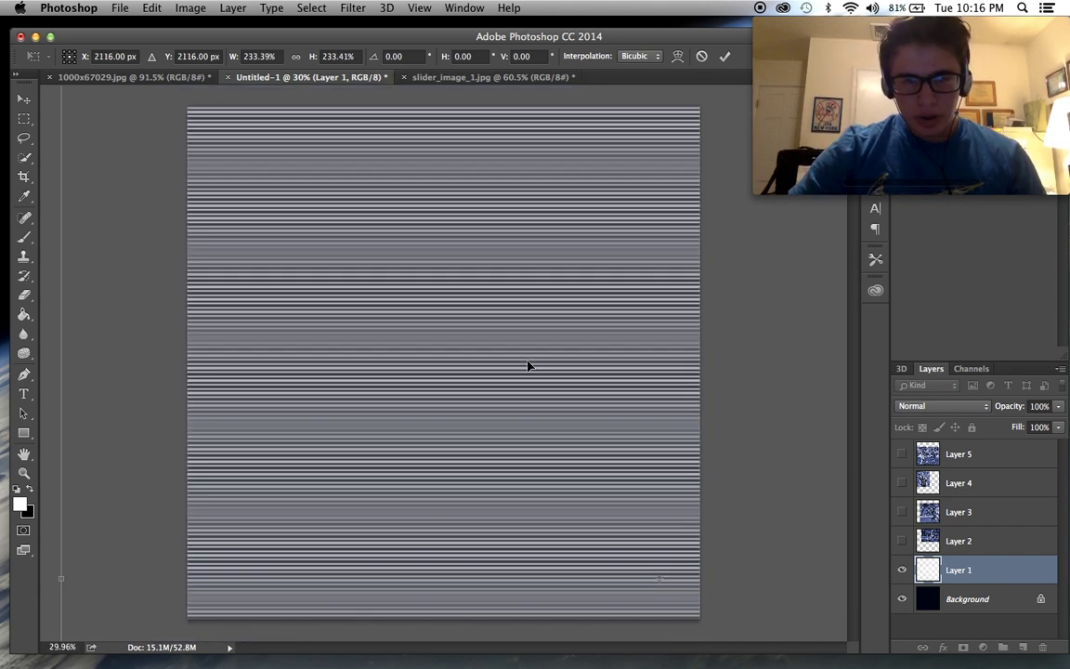
{"action": "key", "text": "Return"}
Step: Reduce the line-pattern brush size to 2000 px
{"action": "scroll", "coordinate": [527, 362], "scroll_direction": "down", "scroll_amount": 3}
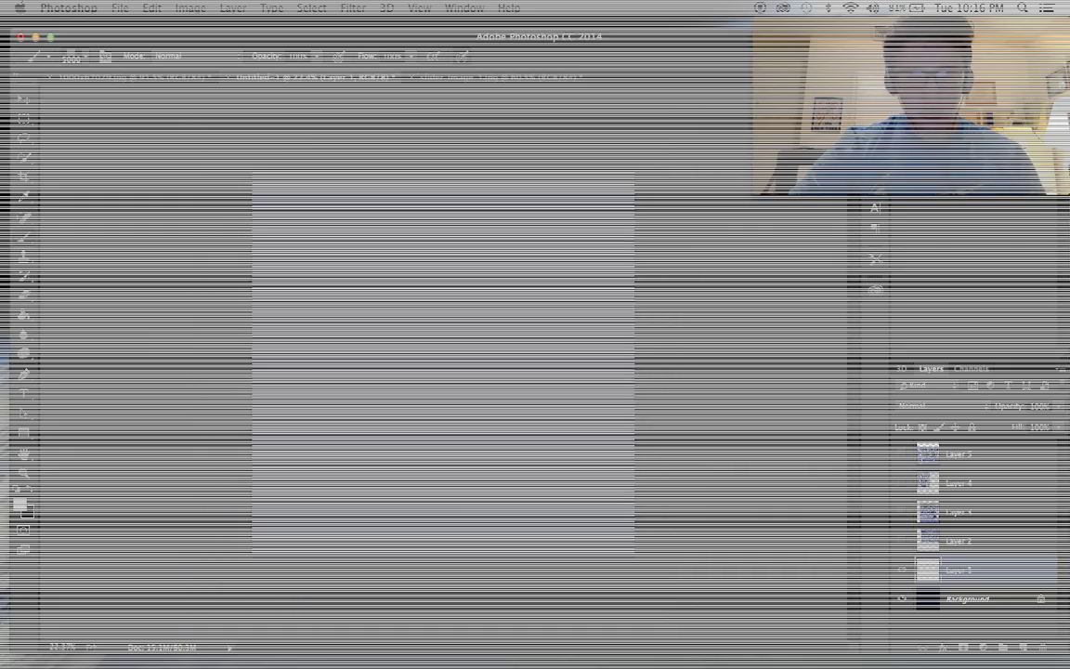
{"action": "scroll", "coordinate": [527, 360], "scroll_direction": "up", "scroll_amount": 2}
{"action": "scroll", "coordinate": [527, 360], "scroll_direction": "down", "scroll_amount": 5}
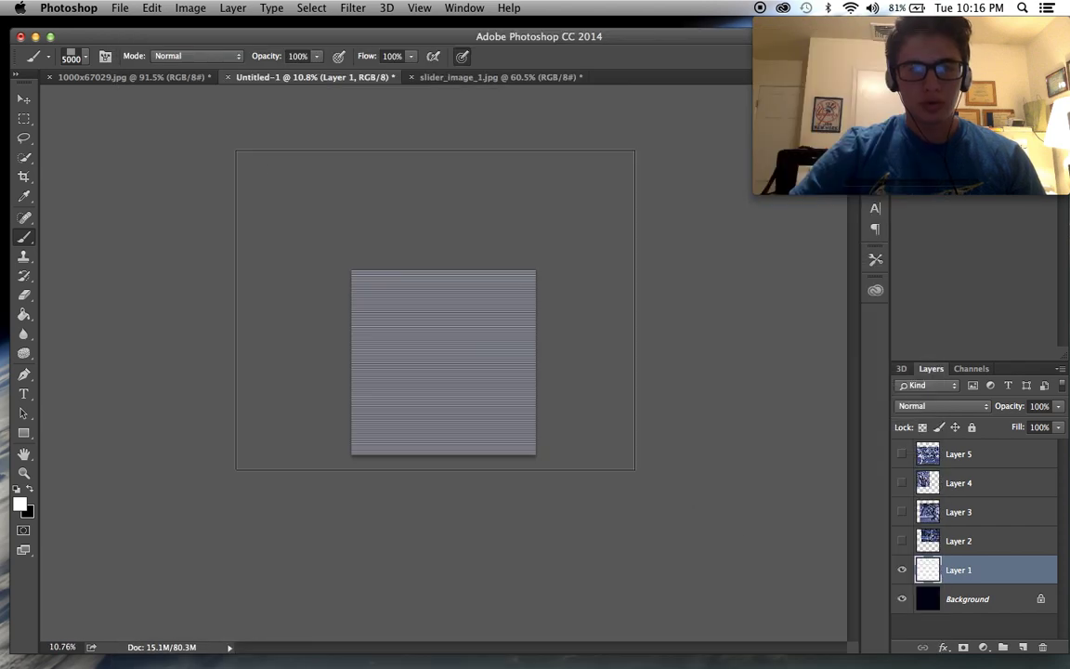
{"action": "scroll", "coordinate": [436, 310], "scroll_direction": "up", "scroll_amount": 4}
{"action": "scroll", "coordinate": [436, 310], "scroll_direction": "up", "scroll_amount": 3}
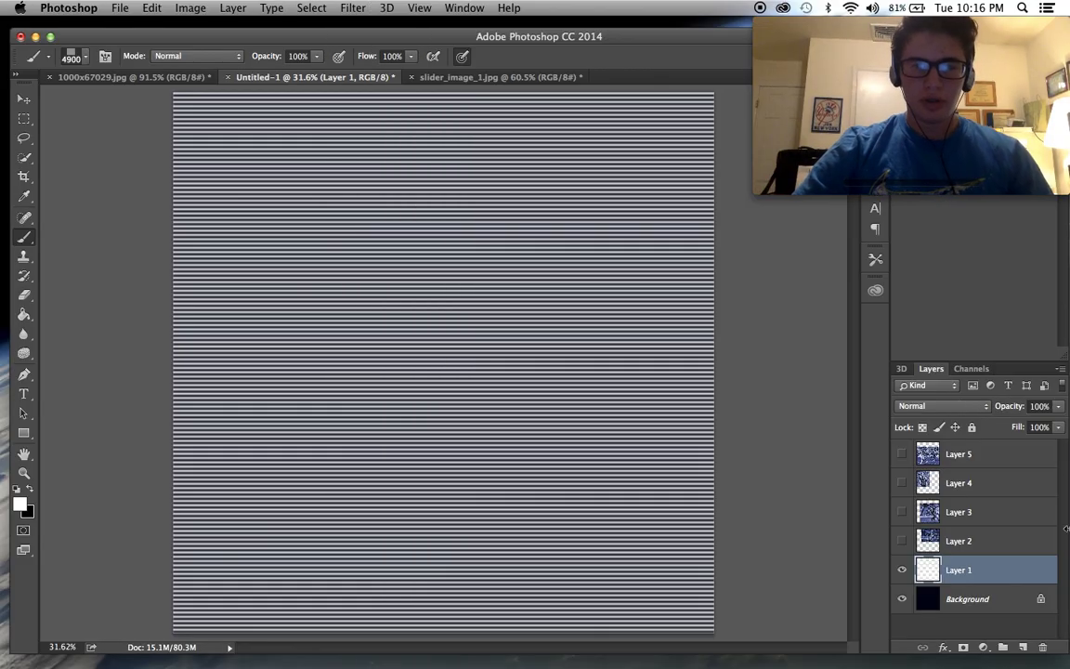
{"action": "key", "text": "bracketleft"}
{"action": "key", "text": "bracketleft"}
{"action": "key", "text": "bracketleft"}
{"action": "key", "text": "bracketleft"}
{"action": "key", "text": "bracketleft"}
{"action": "key", "text": "bracketleft"}
{"action": "key", "text": "bracketleft"}
{"action": "key", "text": "bracketleft"}
{"action": "key", "text": "bracketleft"}
{"action": "key", "text": "bracketleft"}
{"action": "key", "text": "bracketleft"}
{"action": "key", "text": "bracketleft"}
{"action": "key", "text": "bracketleft"}
{"action": "key", "text": "bracketleft"}
{"action": "key", "text": "bracketleft"}
{"action": "key", "text": "bracketleft"}
{"action": "key", "text": "bracketleft"}
{"action": "key", "text": "bracketleft"}
{"action": "key", "text": "bracketleft"}
{"action": "key", "text": "bracketleft"}
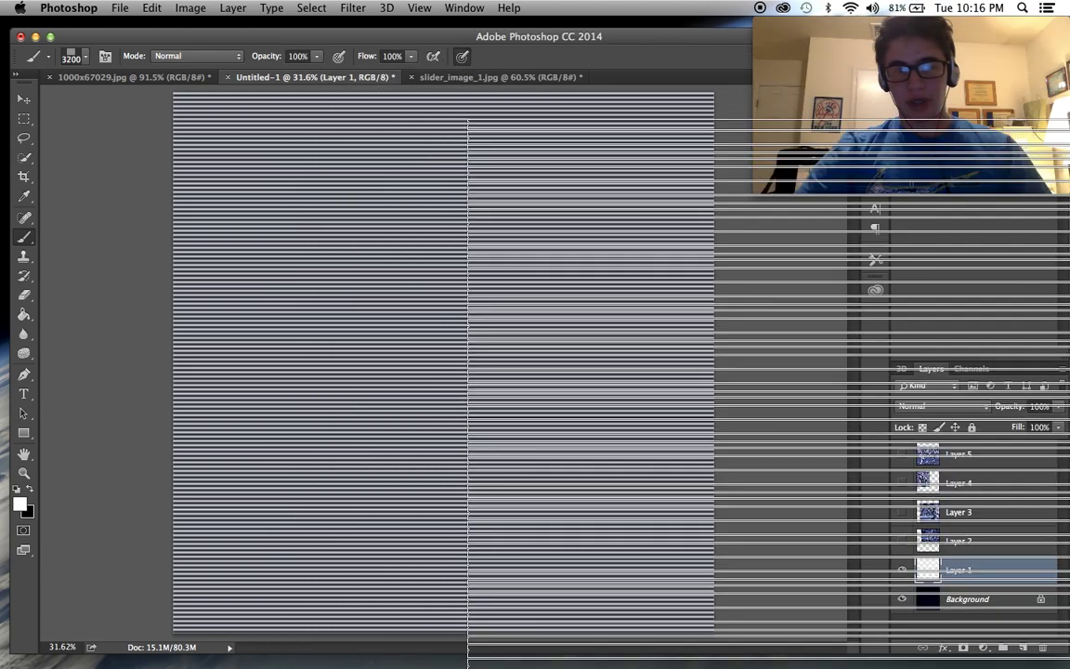
Step: Set Layer 1's blend mode to Screen and rotate its line pattern by about -30 degrees into diagonal stripes
{"action": "left_click", "coordinate": [908, 415]}
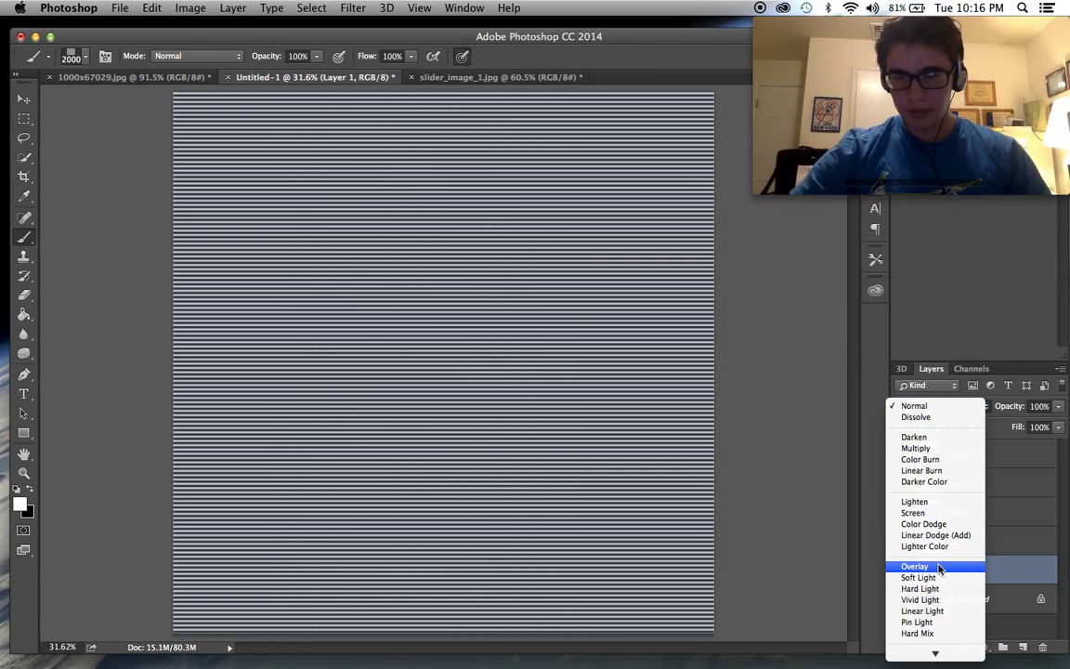
{"action": "left_click", "coordinate": [925, 516]}
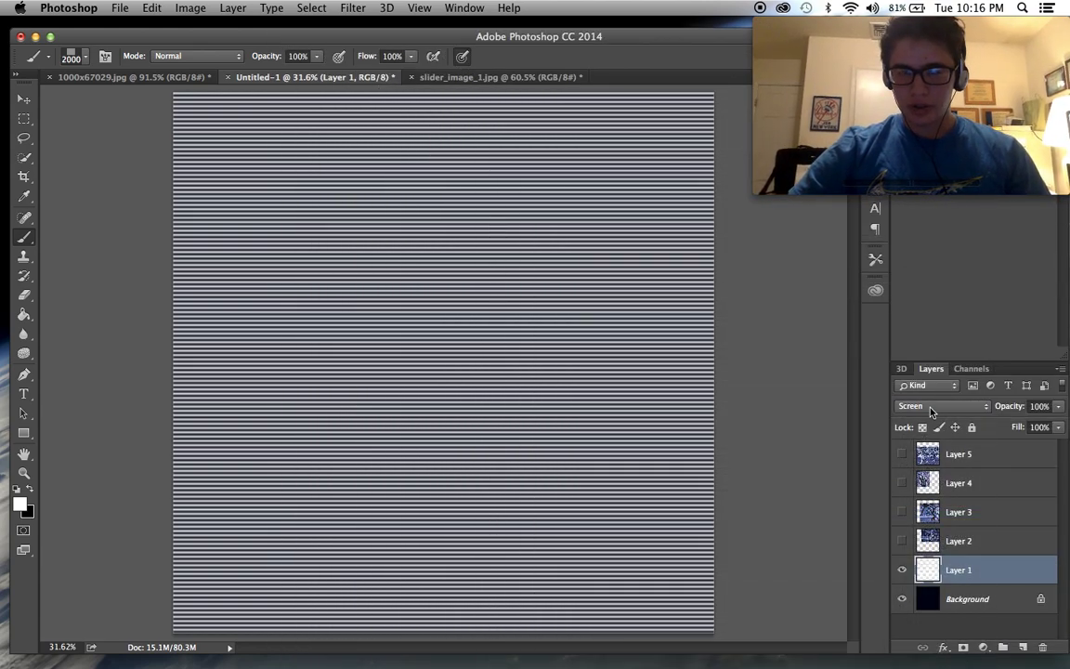
{"action": "key", "text": "ctrl+t"}
{"action": "key", "text": "ctrl+minus"}
{"action": "key", "text": "ctrl+minus"}
{"action": "key", "text": "ctrl+minus"}
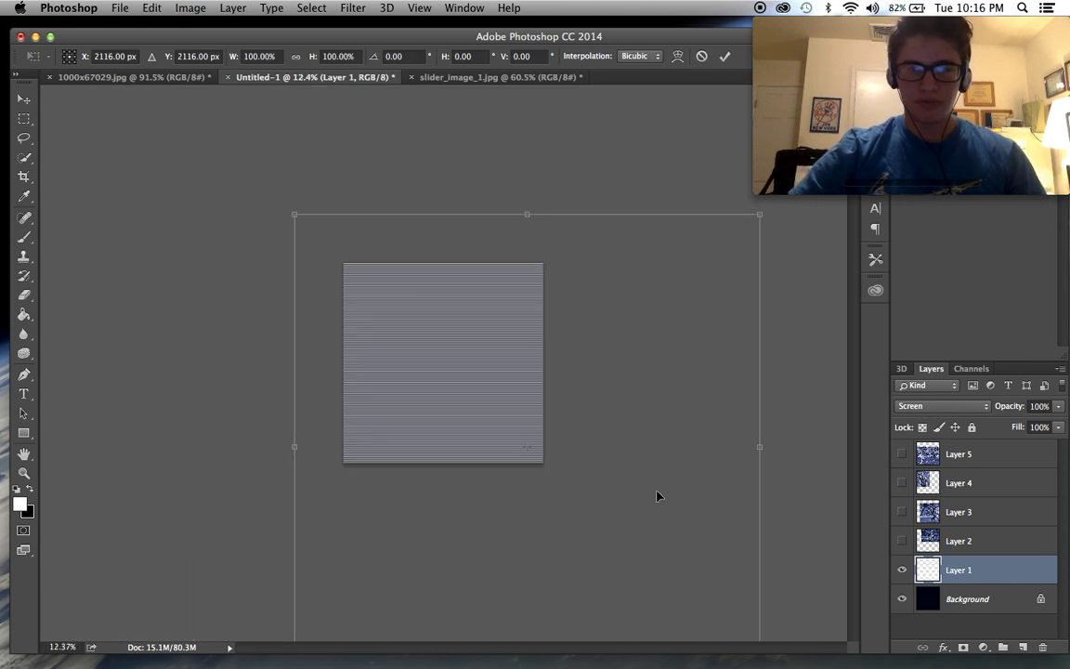
{"action": "left_click_drag", "start_coordinate": [517, 217], "coordinate": [399, 265]}
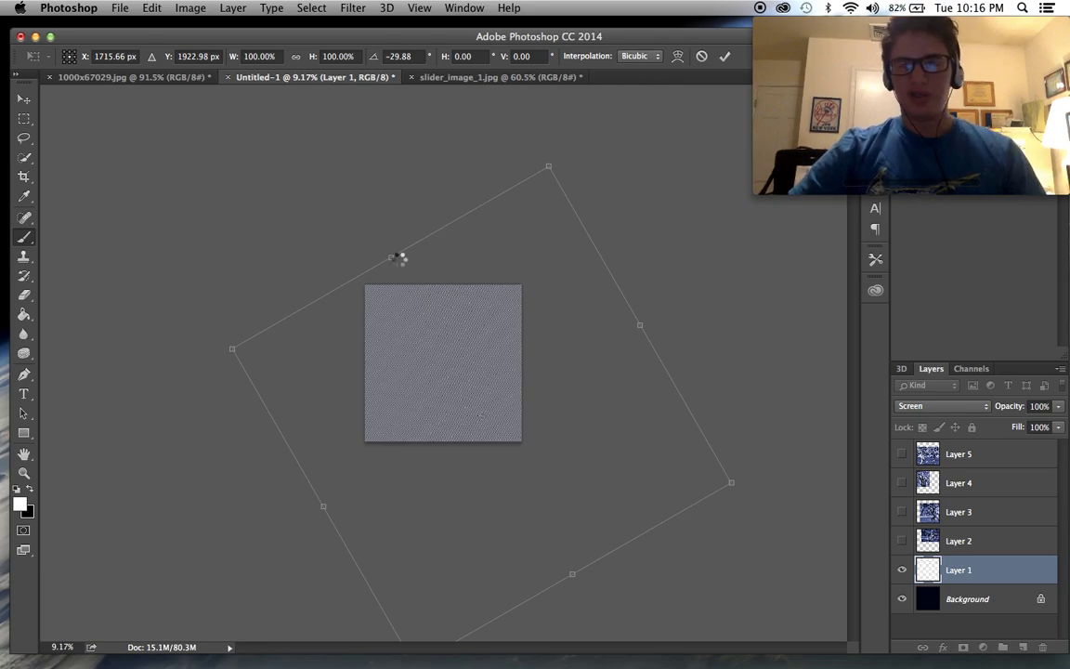
{"action": "key", "text": "Return"}
{"action": "key", "text": "ctrl+0"}
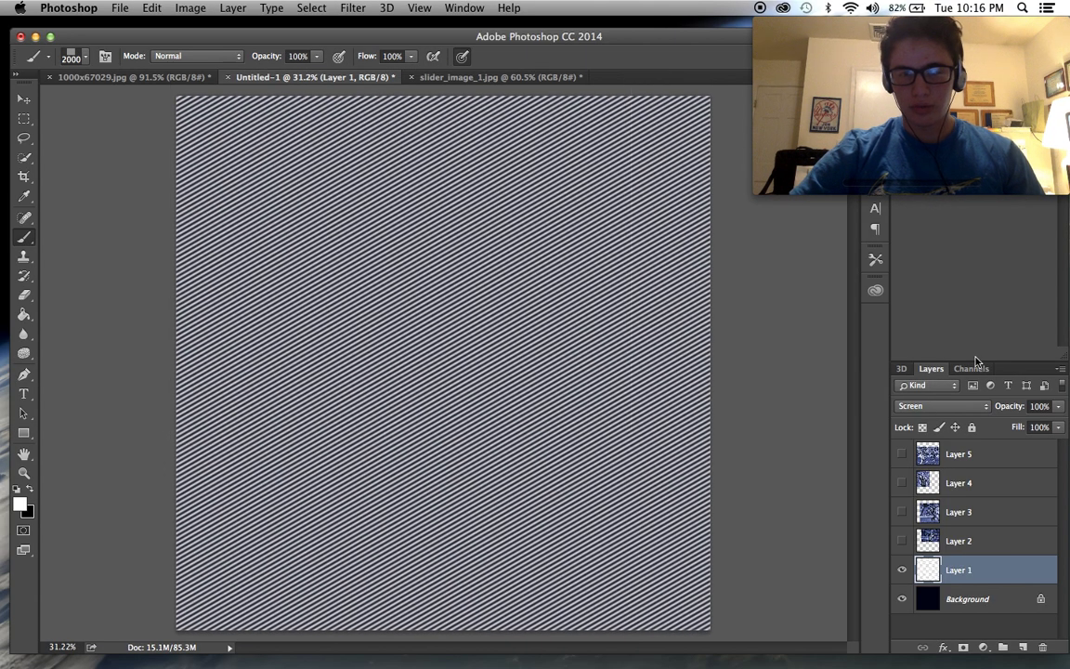
Step: Try Overlay as the blend mode of the diagonal stripes on Layer 1, and switch it to Soft Light
{"action": "left_click", "coordinate": [943, 406]}
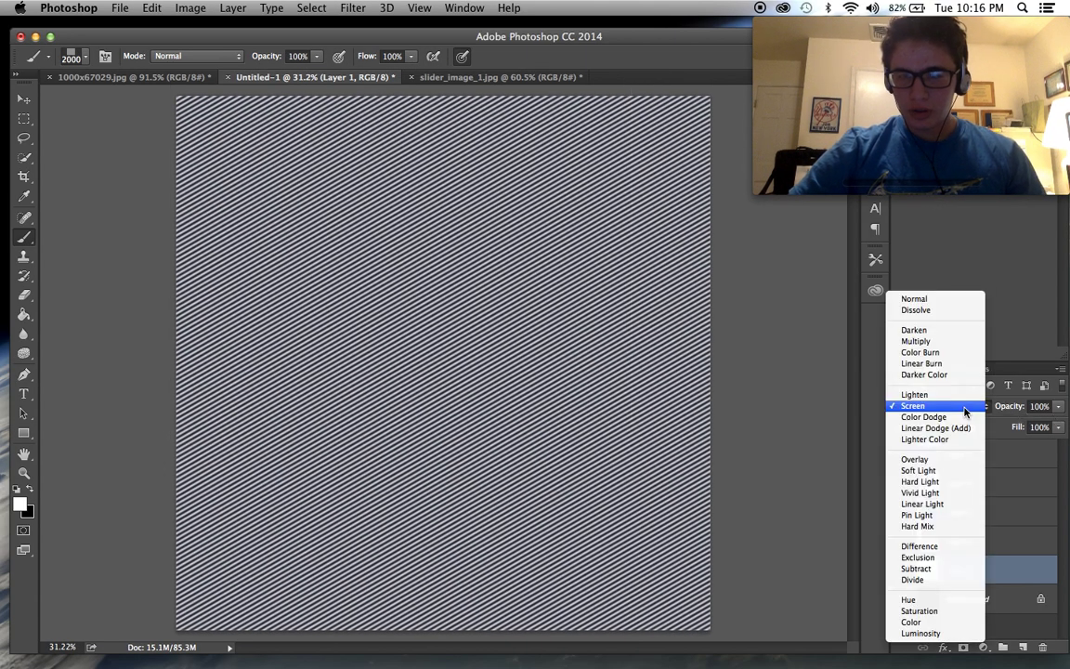
{"action": "left_click", "coordinate": [938, 459]}
{"action": "scroll", "coordinate": [687, 445], "scroll_direction": "up", "scroll_amount": 3}
{"action": "scroll", "coordinate": [687, 445], "scroll_direction": "down", "scroll_amount": 3}
{"action": "left_click", "coordinate": [942, 406]}
{"action": "left_click", "coordinate": [936, 417]}
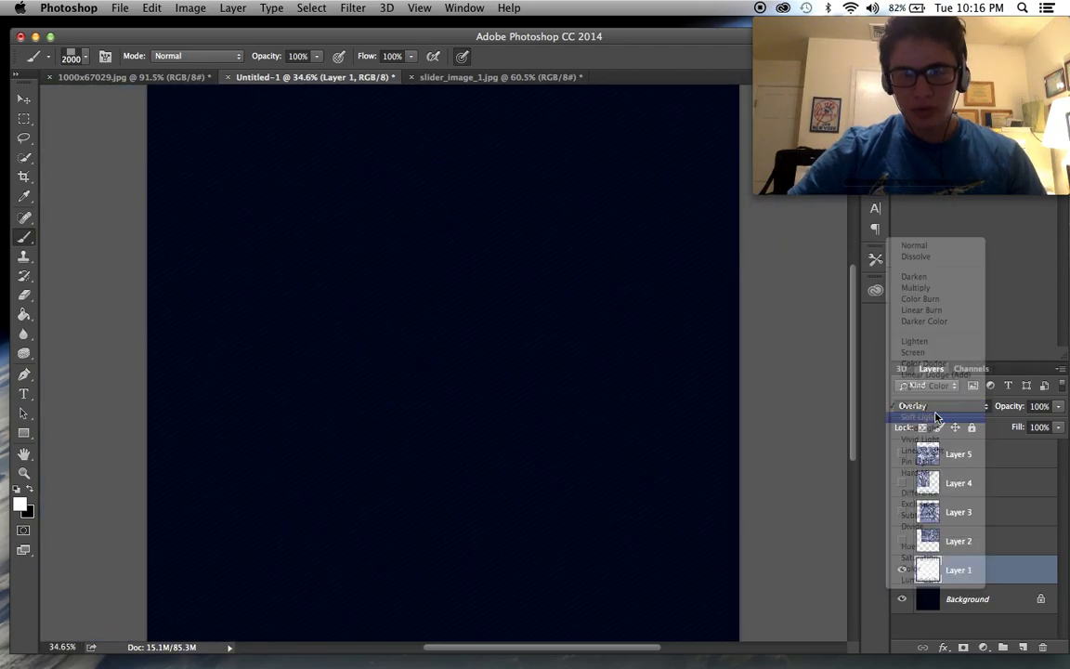
{"action": "scroll", "coordinate": [733, 419], "scroll_direction": "down", "scroll_amount": 2}
{"action": "scroll", "coordinate": [734, 419], "scroll_direction": "up", "scroll_amount": 1}
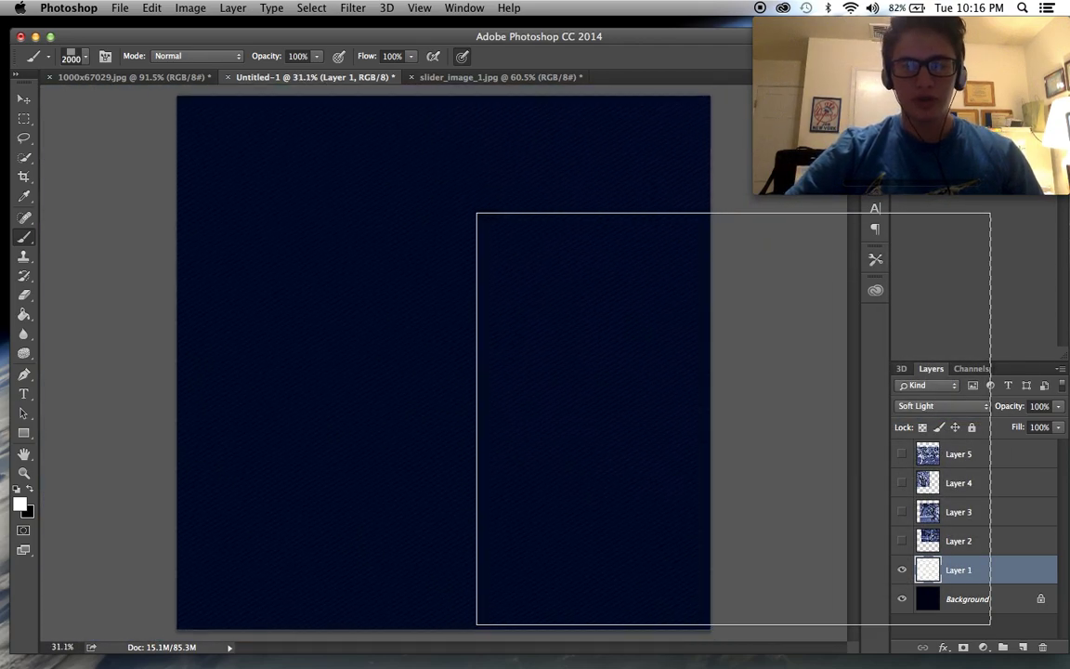
{"action": "scroll", "coordinate": [878, 598], "scroll_direction": "up", "scroll_amount": 1}
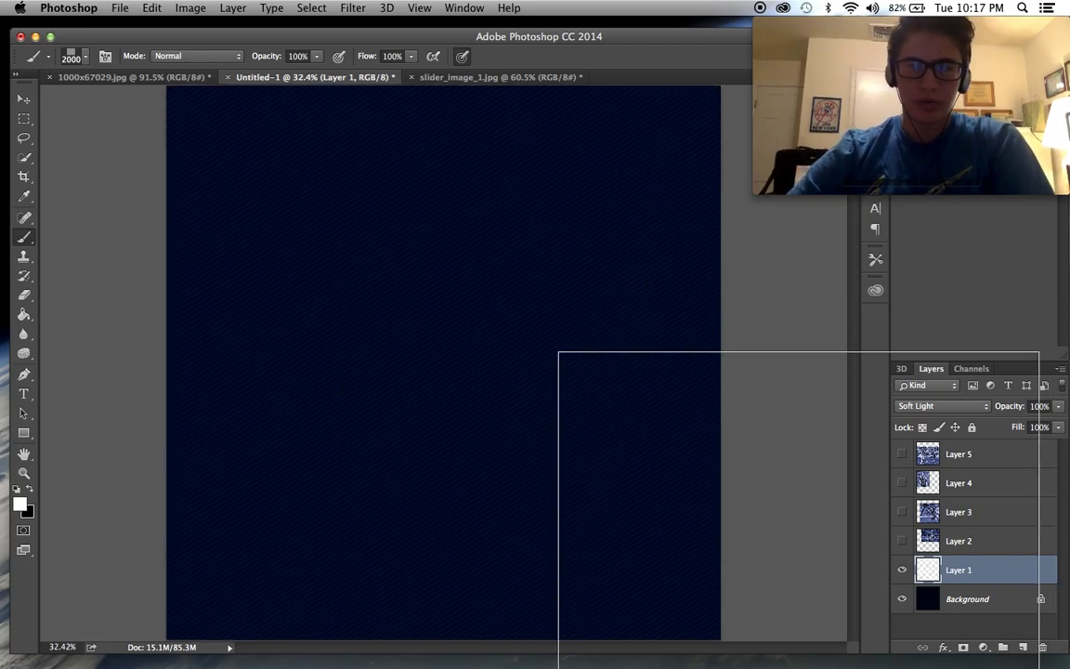
{"action": "scroll", "coordinate": [799, 544], "scroll_direction": "up", "scroll_amount": 5}
{"action": "scroll", "coordinate": [799, 544], "scroll_direction": "down", "scroll_amount": 5}
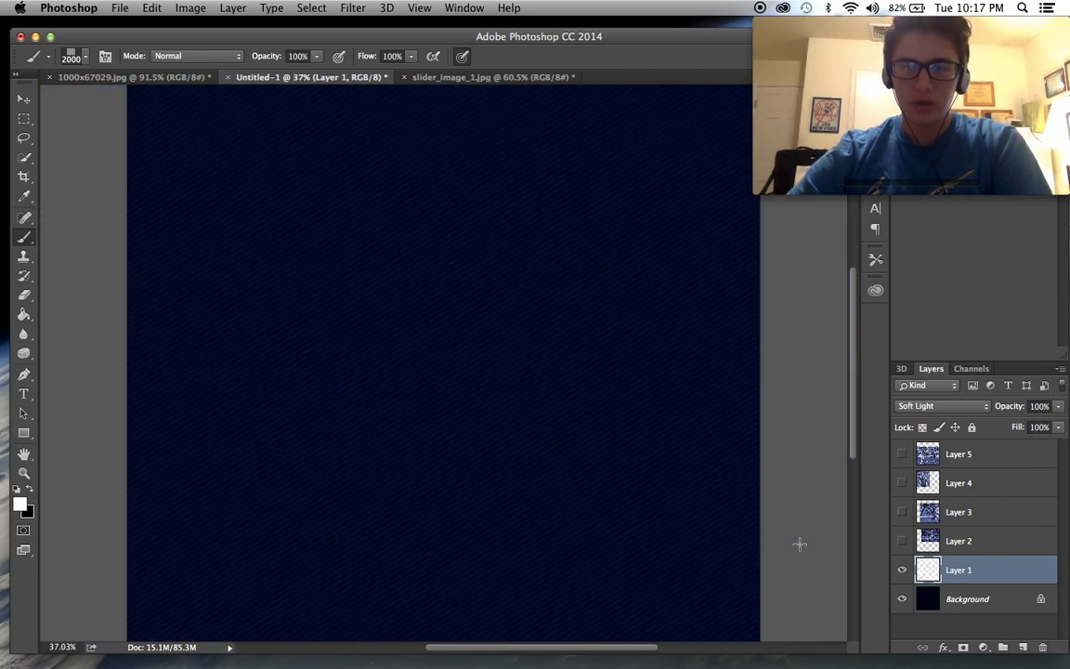
{"action": "scroll", "coordinate": [799, 543], "scroll_direction": "up", "scroll_amount": 1}
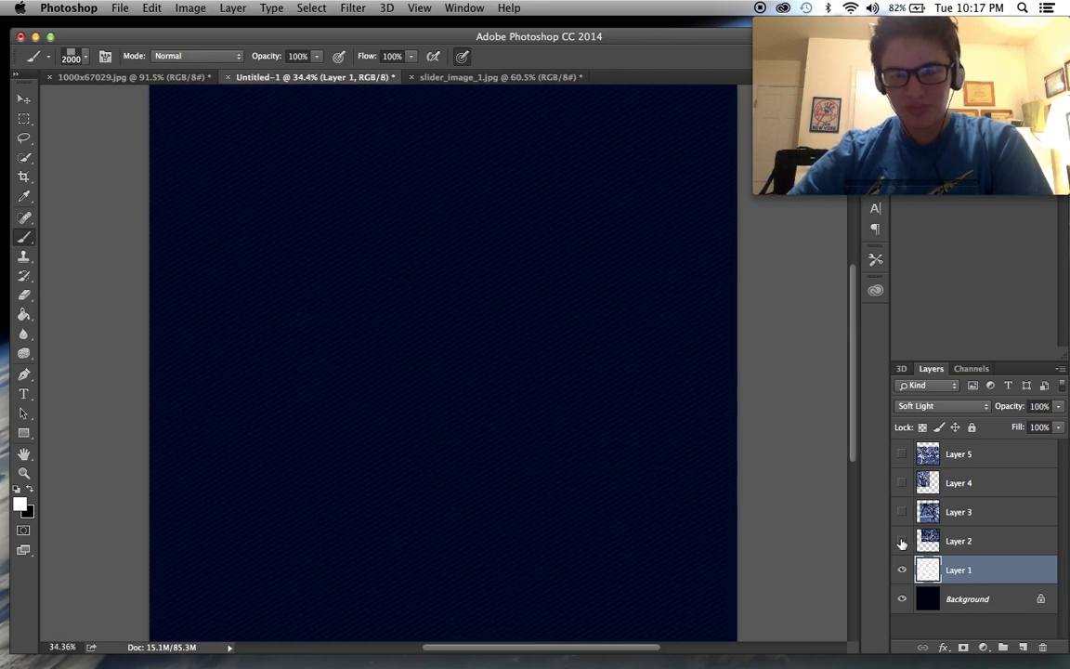
{"action": "mouse_move", "coordinate": [223, 661]}
{"action": "left_click", "coordinate": [109, 657]}
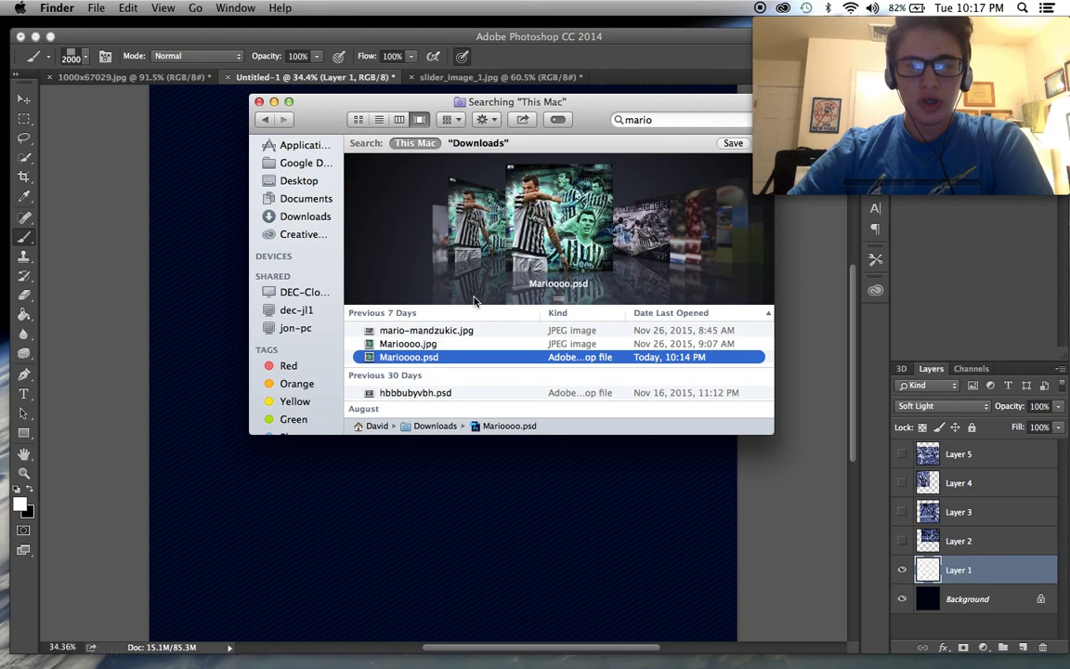
{"action": "left_click", "coordinate": [299, 215]}
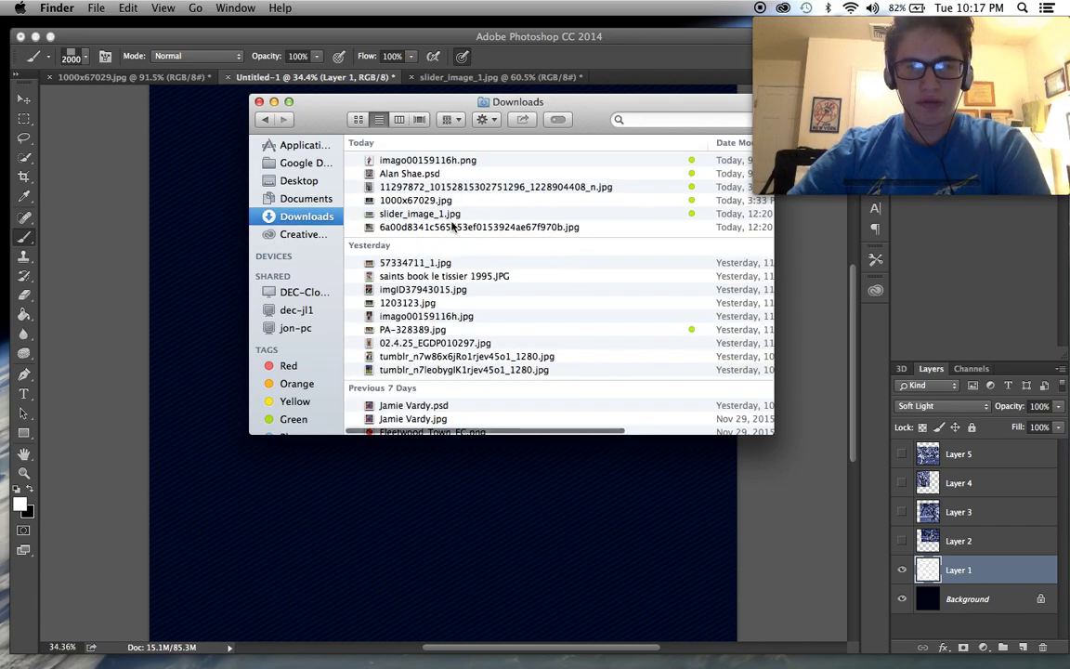
{"action": "double_click", "coordinate": [379, 173]}
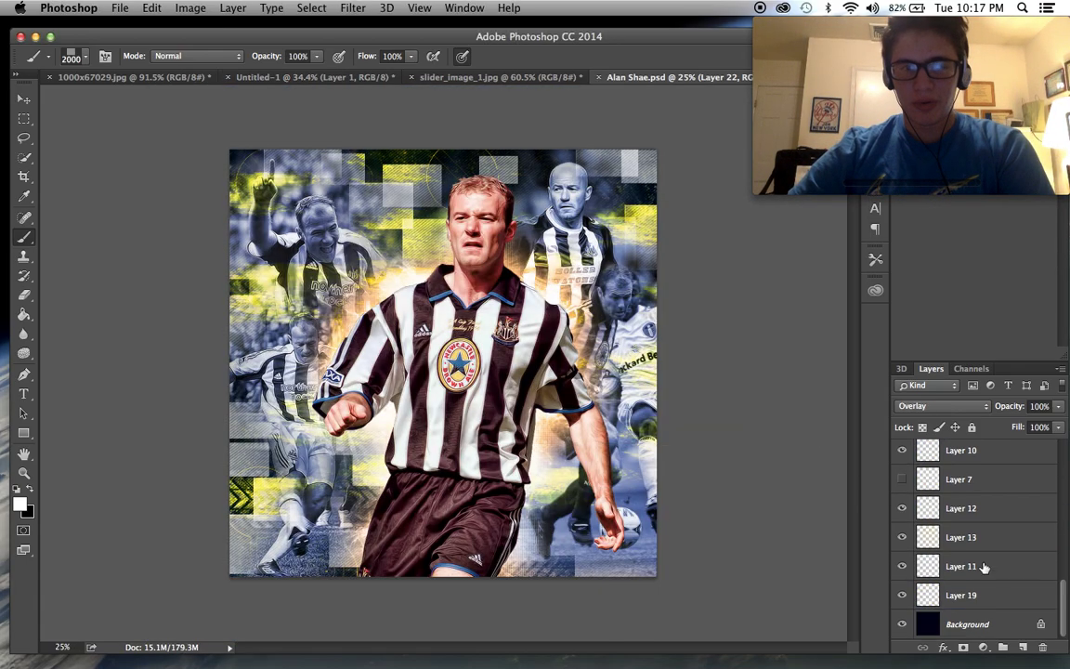
{"action": "left_click", "coordinate": [903, 538]}
{"action": "left_click", "coordinate": [903, 510]}
{"action": "scroll", "coordinate": [903, 510], "scroll_direction": "up", "scroll_amount": 3}
{"action": "left_click", "coordinate": [902, 494]}
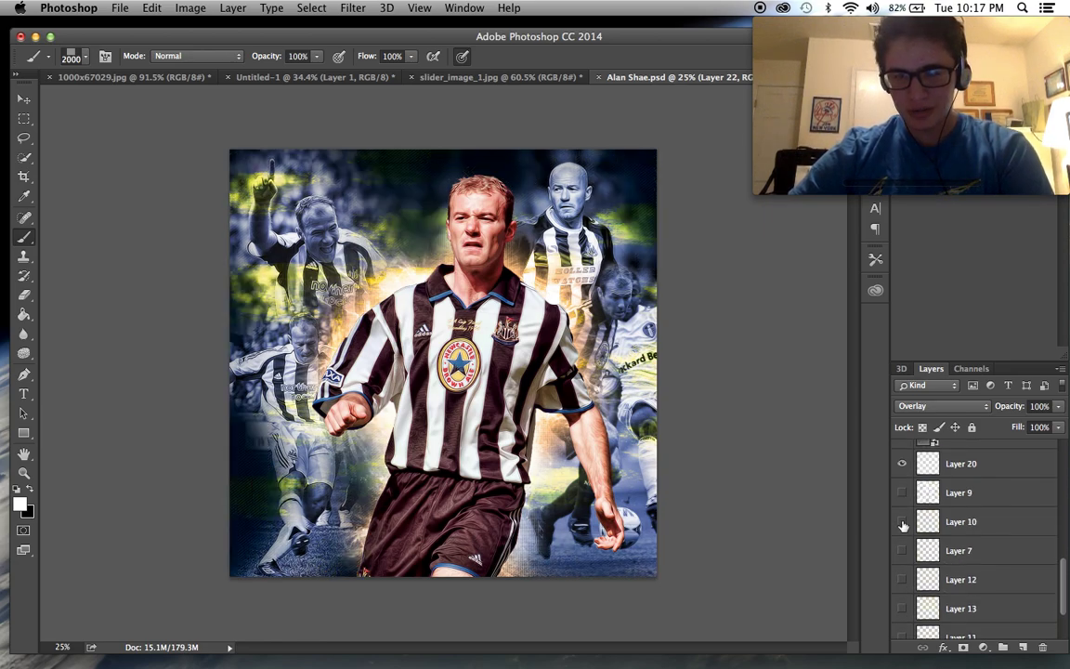
{"action": "left_click", "coordinate": [902, 523]}
{"action": "scroll", "coordinate": [903, 527], "scroll_direction": "up", "scroll_amount": 3}
{"action": "left_click", "coordinate": [903, 527]}
{"action": "left_click", "coordinate": [902, 559]}
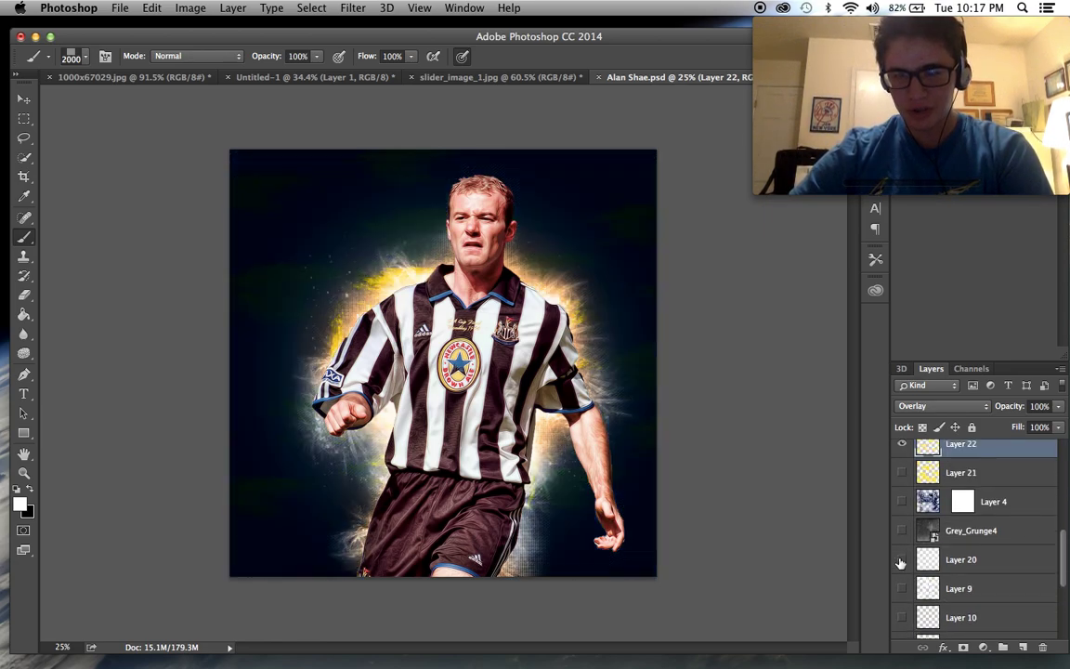
Step: Hide the remaining glow, colour and adjustment layers and the main player cutout above the dark background
{"action": "scroll", "coordinate": [903, 562], "scroll_direction": "up", "scroll_amount": 5}
{"action": "left_click", "coordinate": [903, 597]}
{"action": "left_click_drag", "start_coordinate": [902, 541], "coordinate": [906, 460]}
{"action": "scroll", "coordinate": [926, 499], "scroll_direction": "up", "scroll_amount": 4}
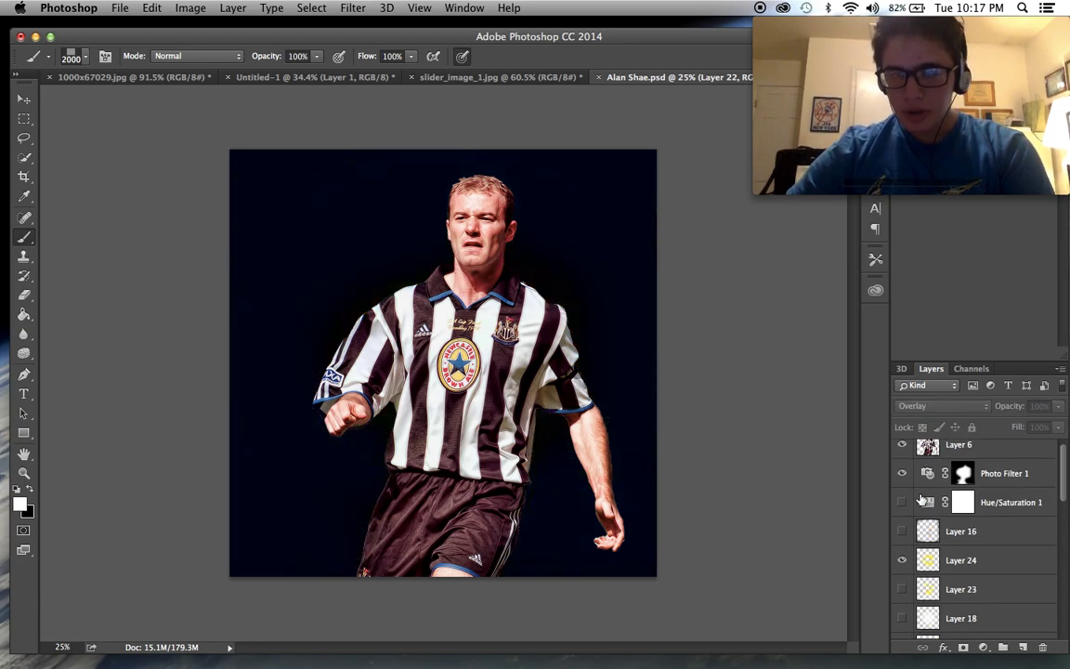
{"action": "left_click", "coordinate": [902, 453]}
{"action": "scroll", "coordinate": [899, 567], "scroll_direction": "down", "scroll_amount": 5}
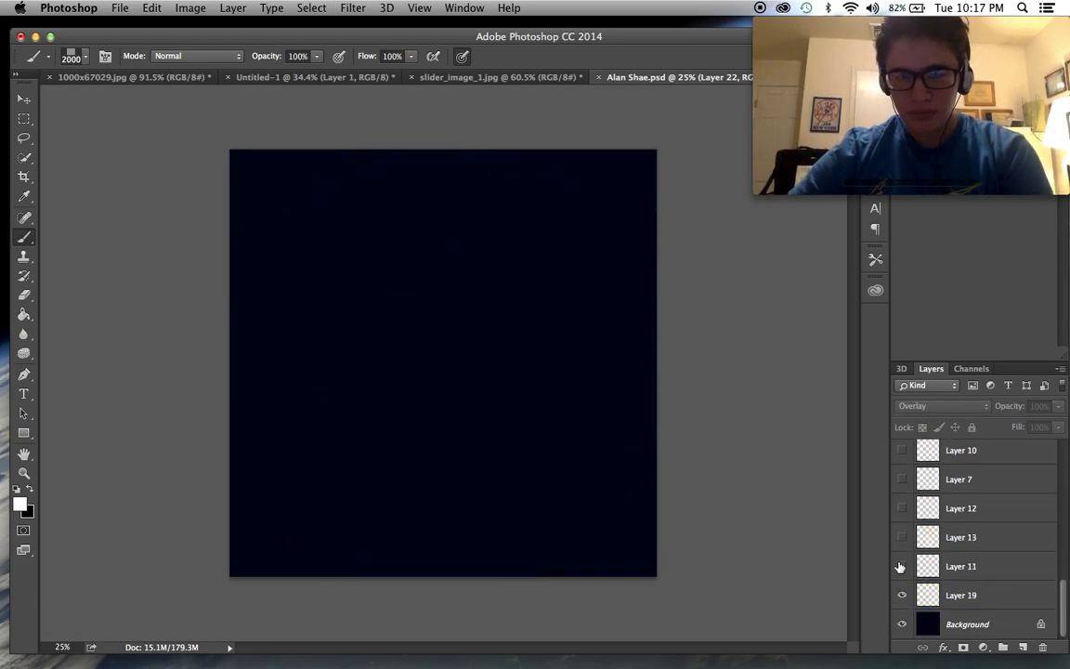
Step: Select Layer 19 and show Layer 11 with the yellow circle line pattern
{"action": "scroll", "coordinate": [566, 440], "scroll_direction": "up", "scroll_amount": 5}
{"action": "scroll", "coordinate": [566, 439], "scroll_direction": "down", "scroll_amount": 3}
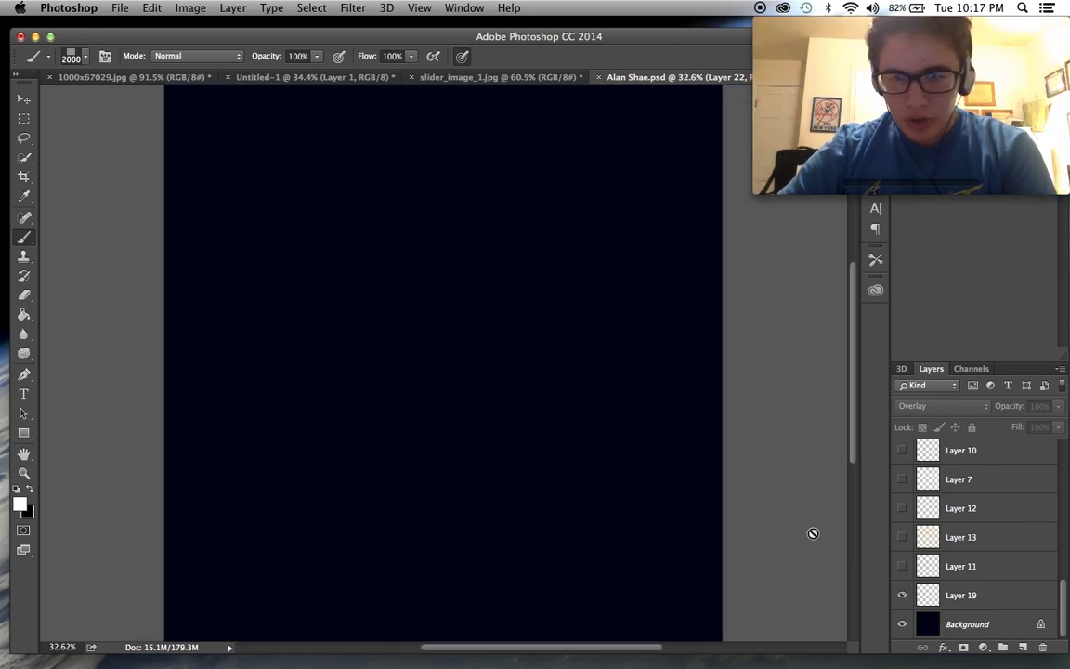
{"action": "left_click", "coordinate": [916, 597]}
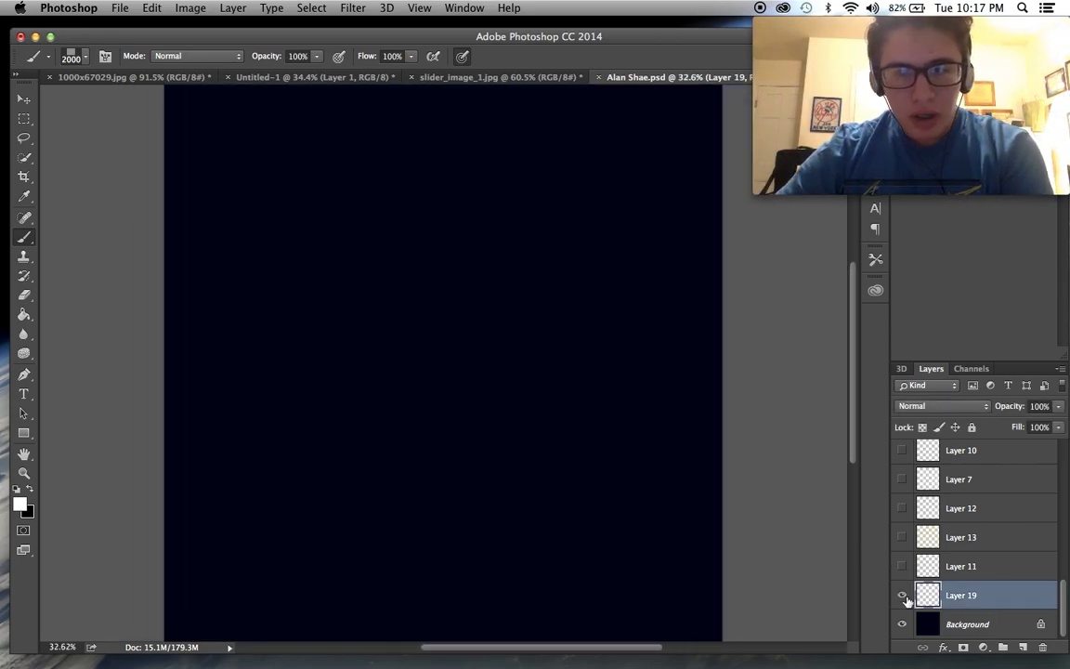
{"action": "left_click", "coordinate": [901, 567]}
{"action": "left_click", "coordinate": [901, 567]}
{"action": "left_click", "coordinate": [901, 567]}
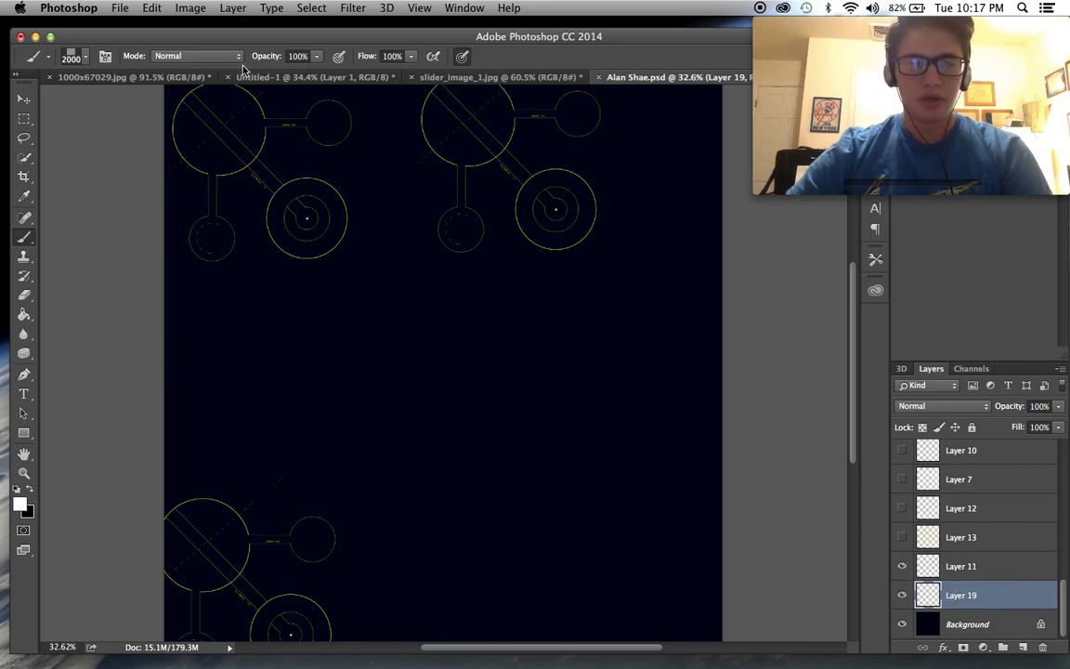
Step: Return to the Untitled-1 document and add a new layer directly above the Background
{"action": "left_click", "coordinate": [279, 77]}
{"action": "left_click", "coordinate": [943, 595]}
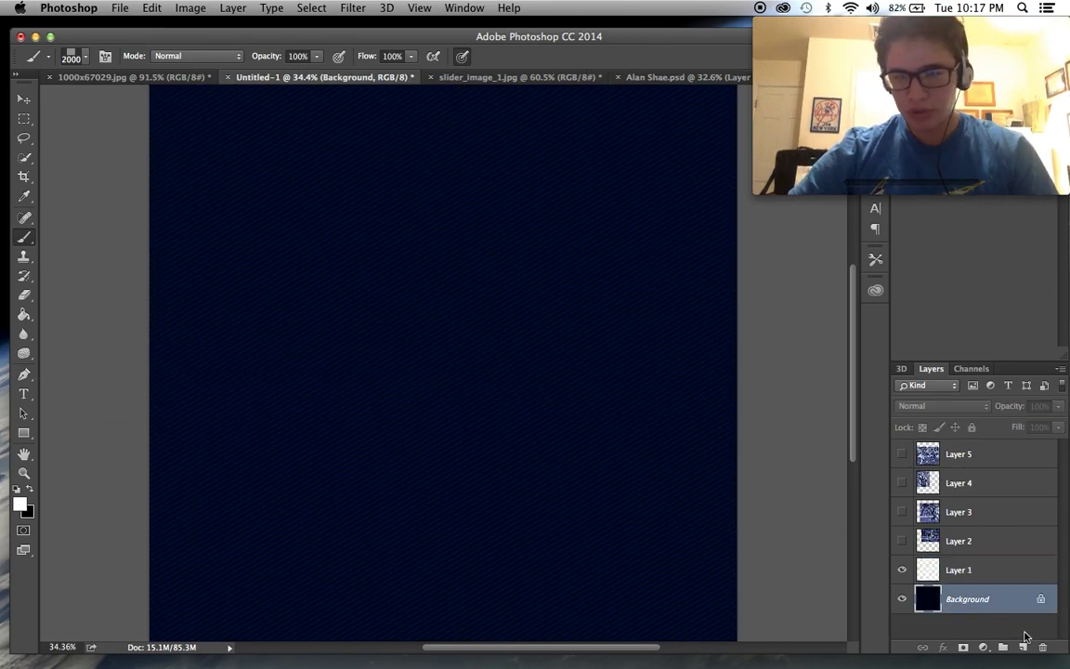
{"action": "left_click", "coordinate": [1023, 647]}
Step: Set the foreground colour to bright yellow
{"action": "left_click", "coordinate": [22, 507]}
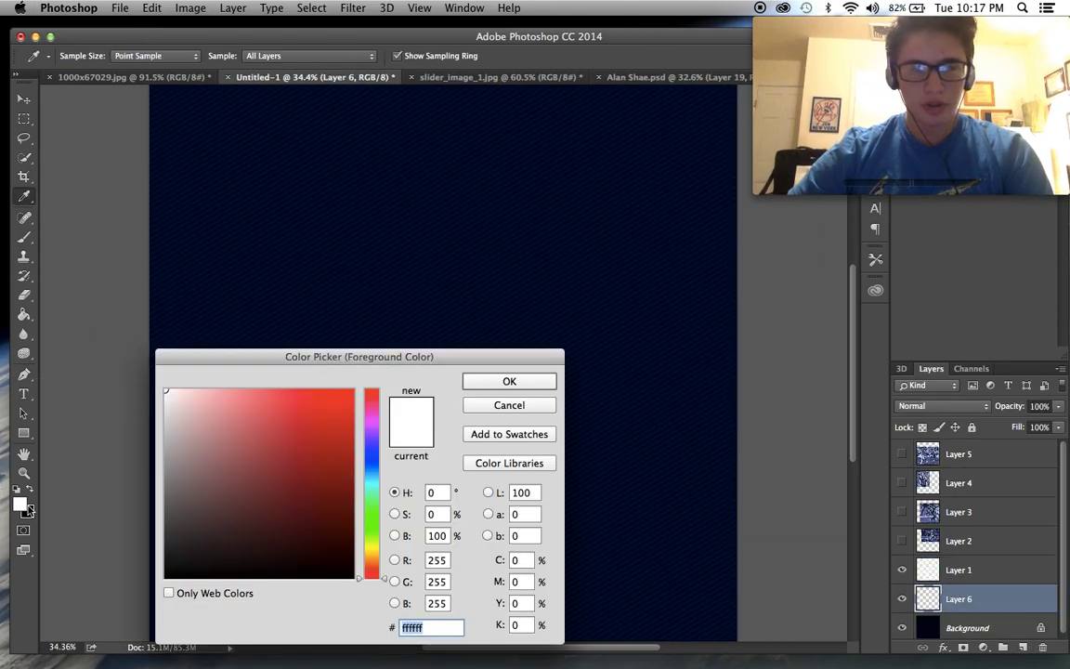
{"action": "left_click_drag", "start_coordinate": [316, 452], "coordinate": [355, 388]}
{"action": "left_click", "coordinate": [485, 377]}
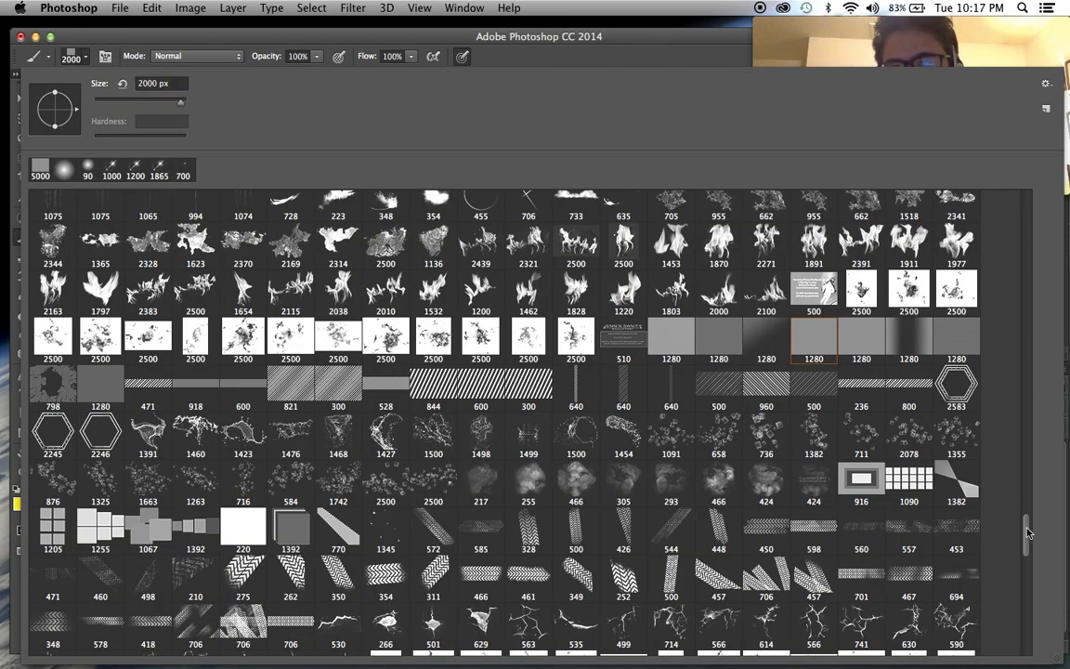
Step: Browse the brush presets for the circle line pattern brush, leaving the current brush selected
{"action": "left_click_drag", "start_coordinate": [1027, 541], "coordinate": [1040, 632]}
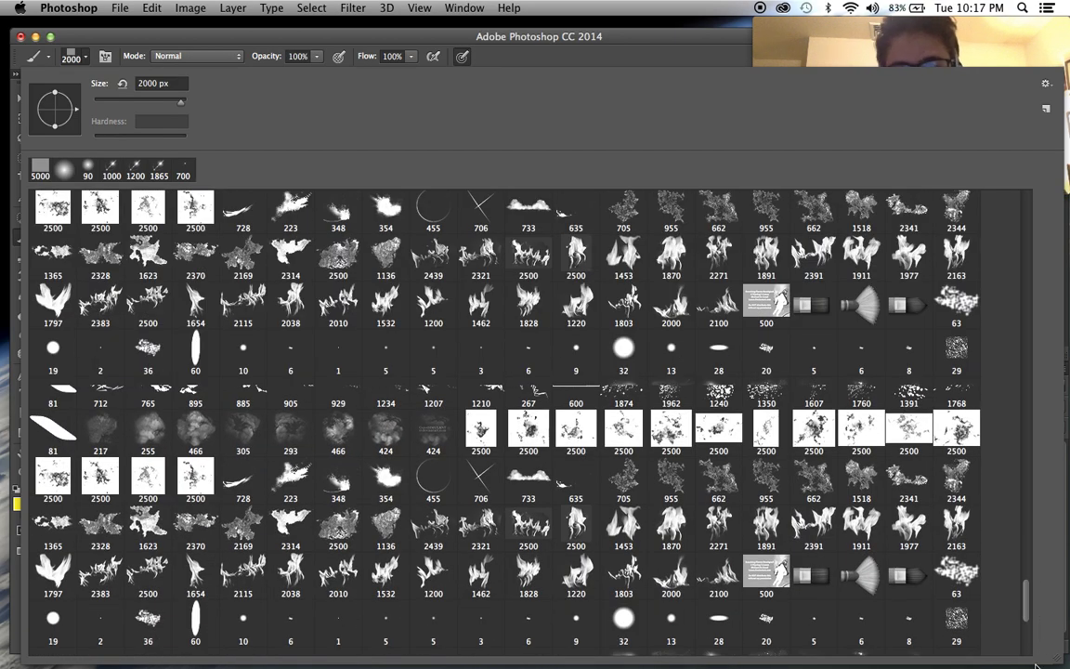
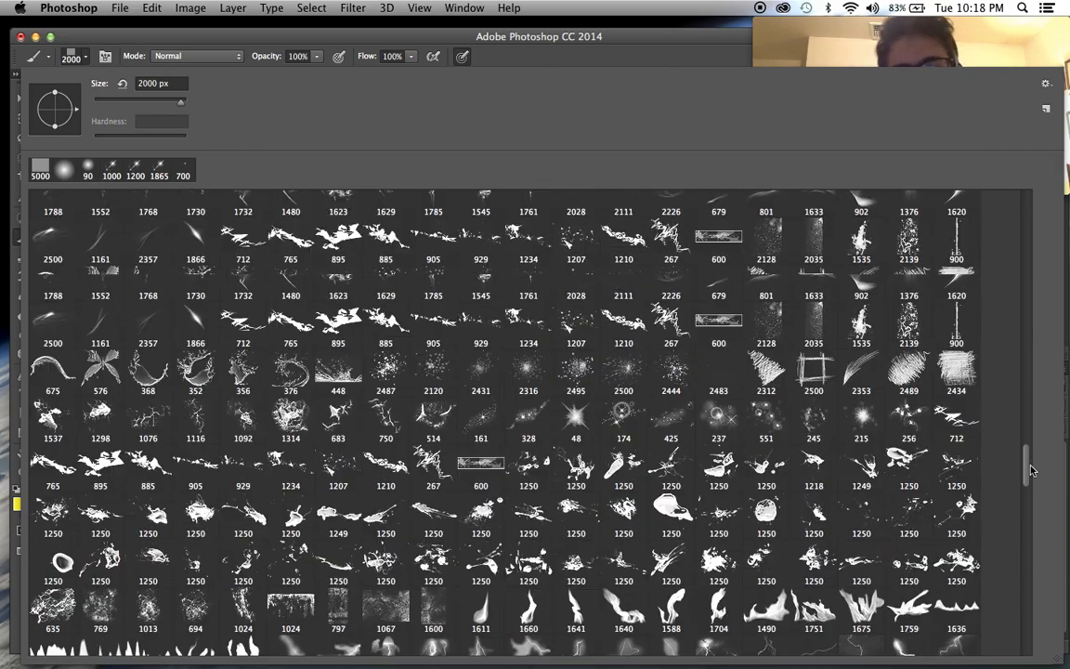
{"action": "left_click_drag", "start_coordinate": [1030, 472], "coordinate": [1024, 304]}
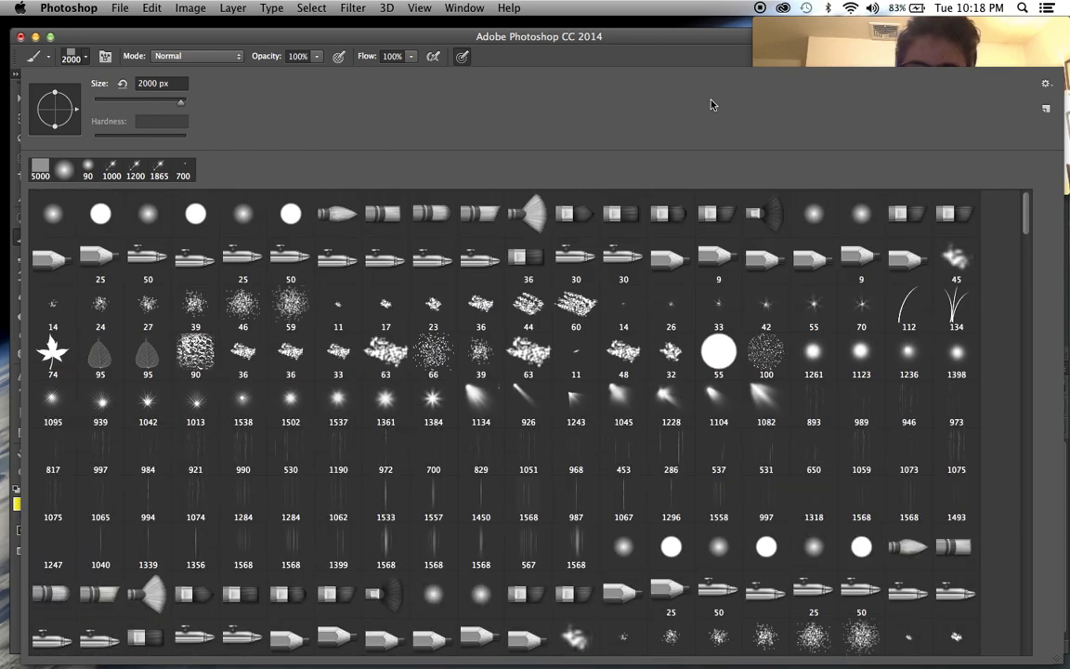
{"action": "left_click", "coordinate": [554, 46]}
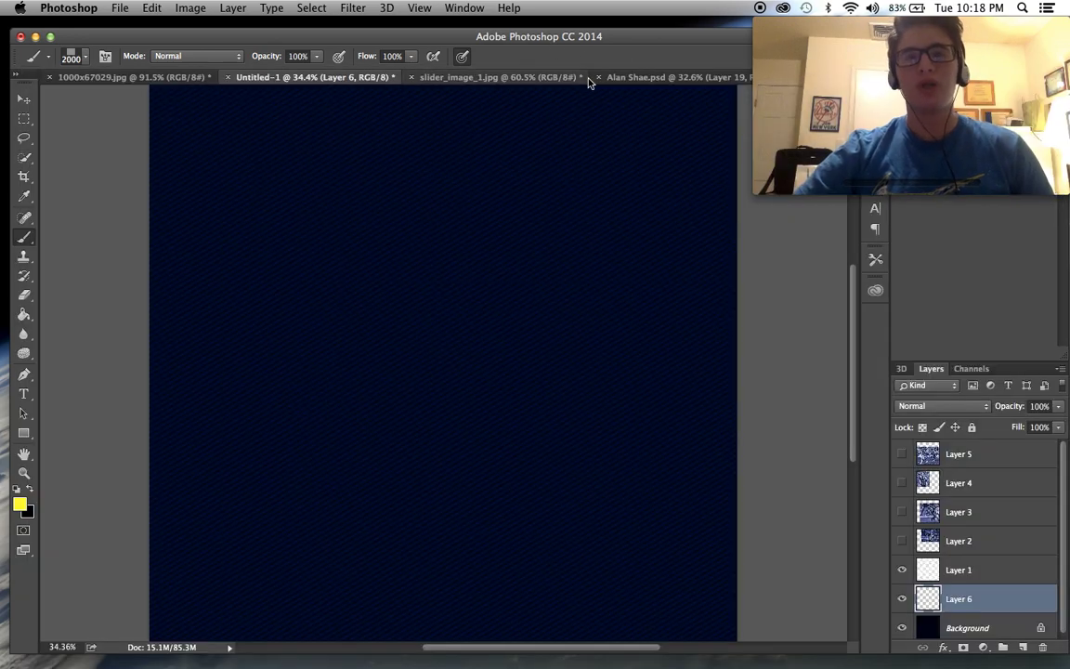
{"action": "left_click", "coordinate": [632, 77]}
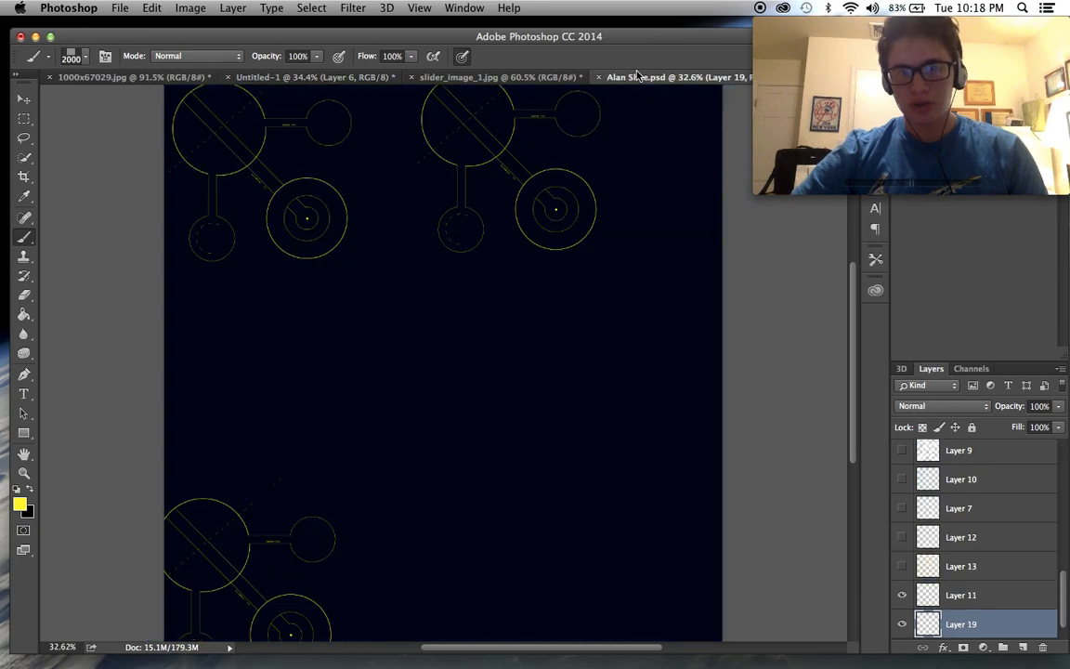
{"action": "left_click", "coordinate": [23, 98]}
{"action": "left_click", "coordinate": [342, 79]}
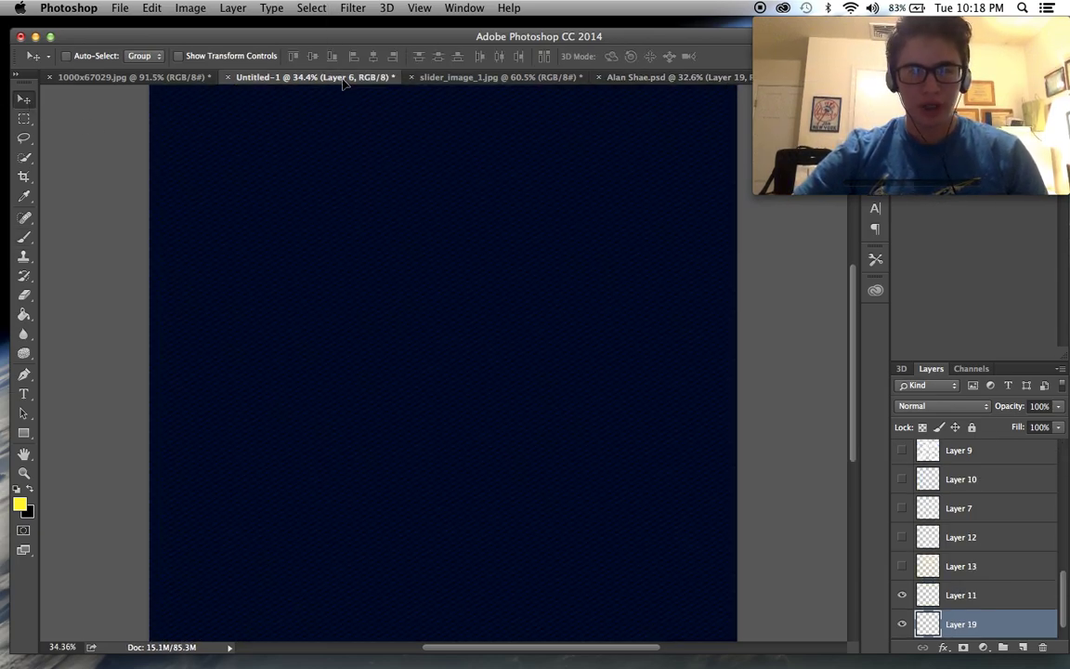
{"action": "left_click_drag", "start_coordinate": [465, 321], "coordinate": [457, 348]}
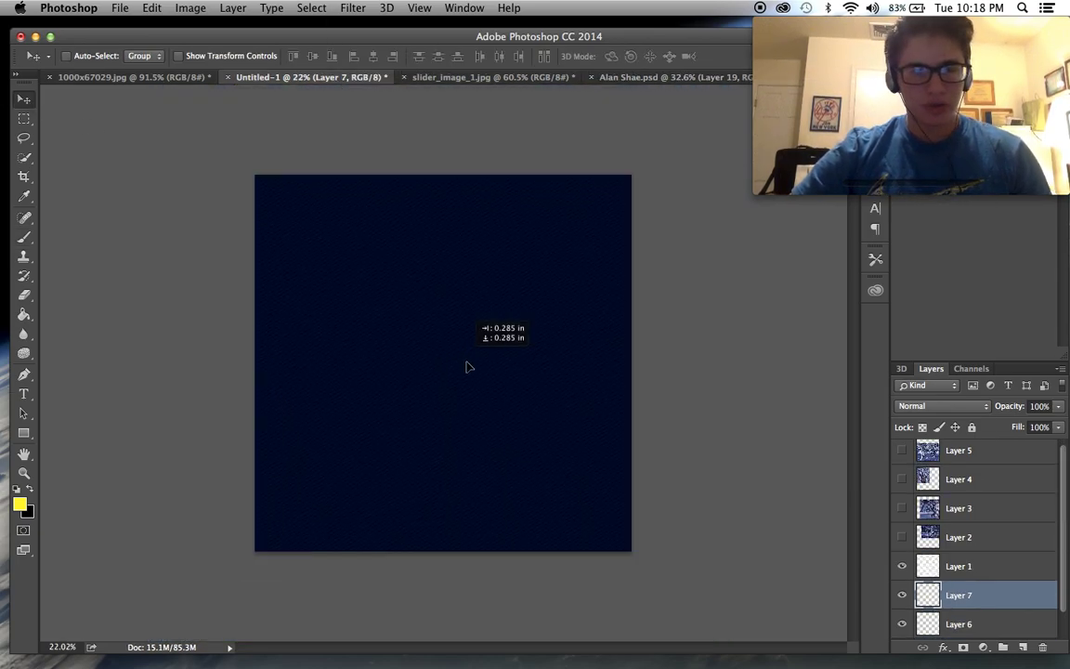
Step: Try to free-transform the copied layer, then hide it and remove it from Untitled-1
{"action": "scroll", "coordinate": [501, 455], "scroll_direction": "down", "scroll_amount": 5}
{"action": "key", "text": "super+t"}
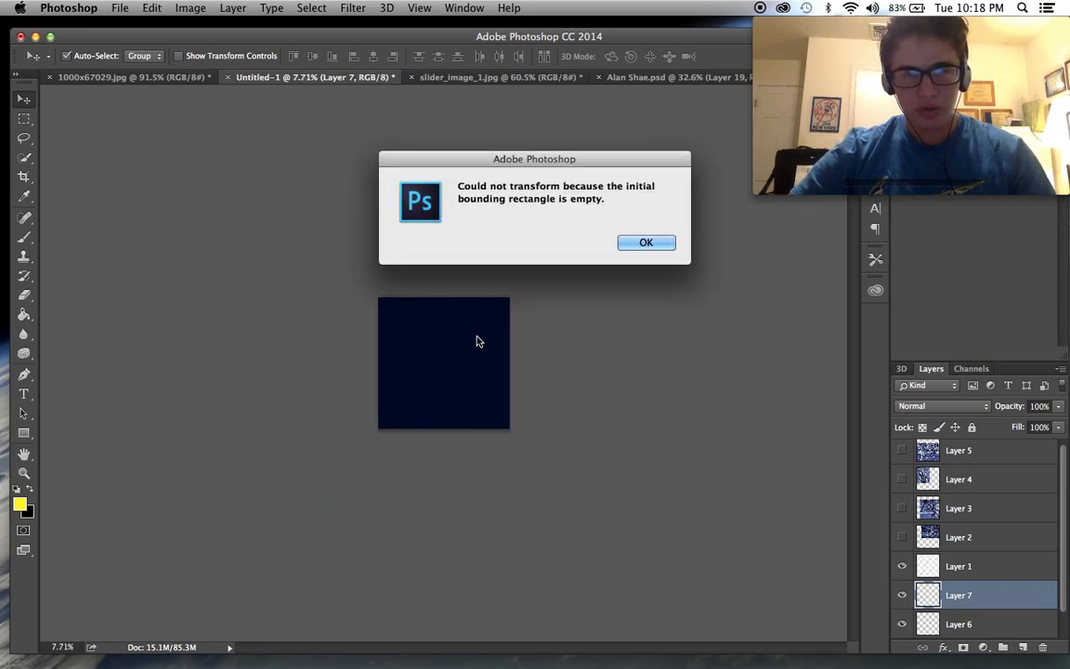
{"action": "left_click", "coordinate": [639, 249]}
{"action": "scroll", "coordinate": [523, 310], "scroll_direction": "up", "scroll_amount": 3}
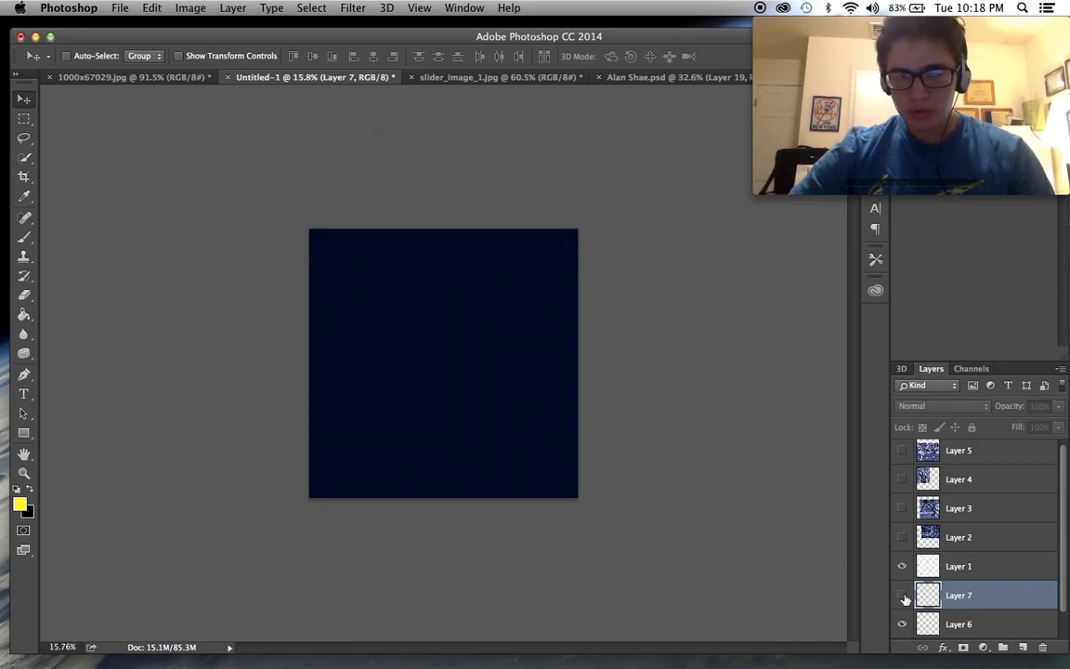
{"action": "scroll", "coordinate": [692, 464], "scroll_direction": "up", "scroll_amount": 3}
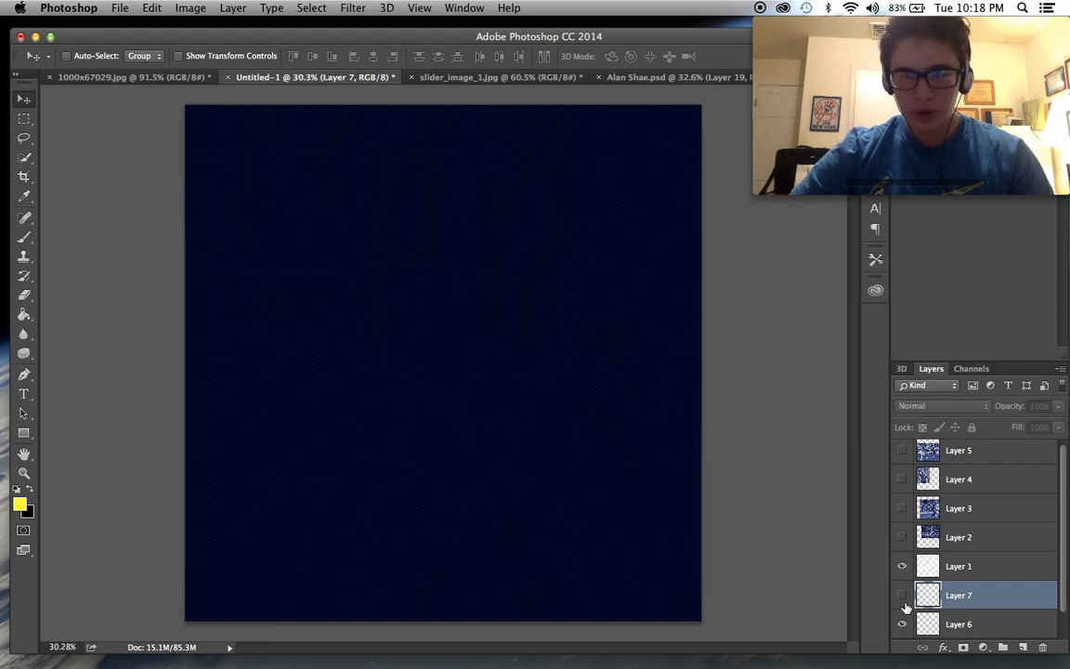
{"action": "left_click", "coordinate": [513, 77]}
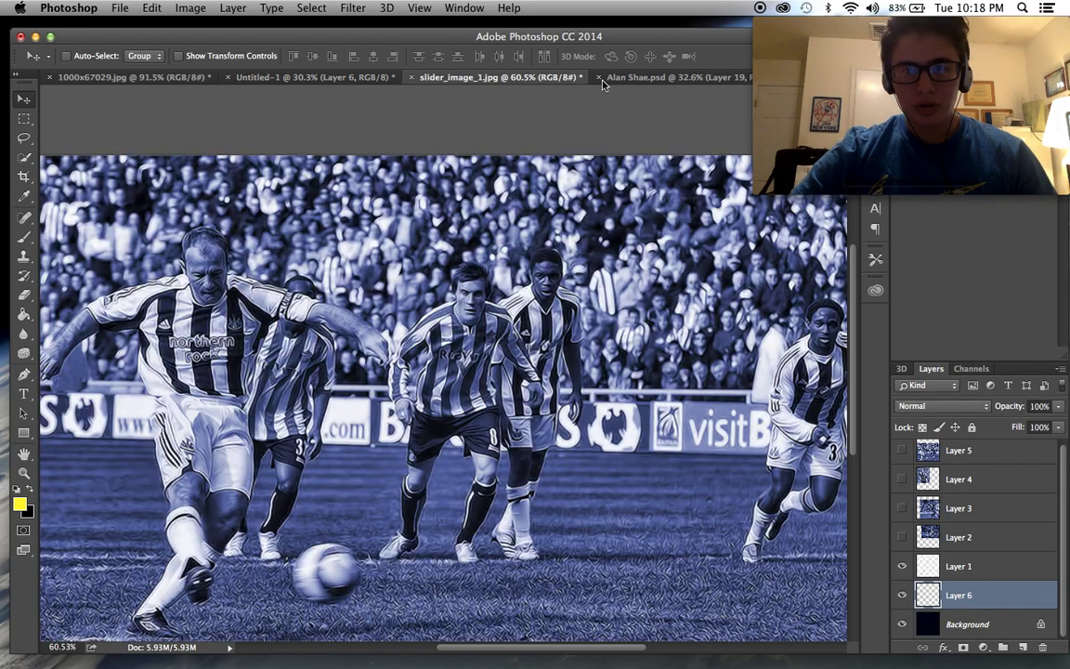
{"action": "left_click", "coordinate": [641, 76]}
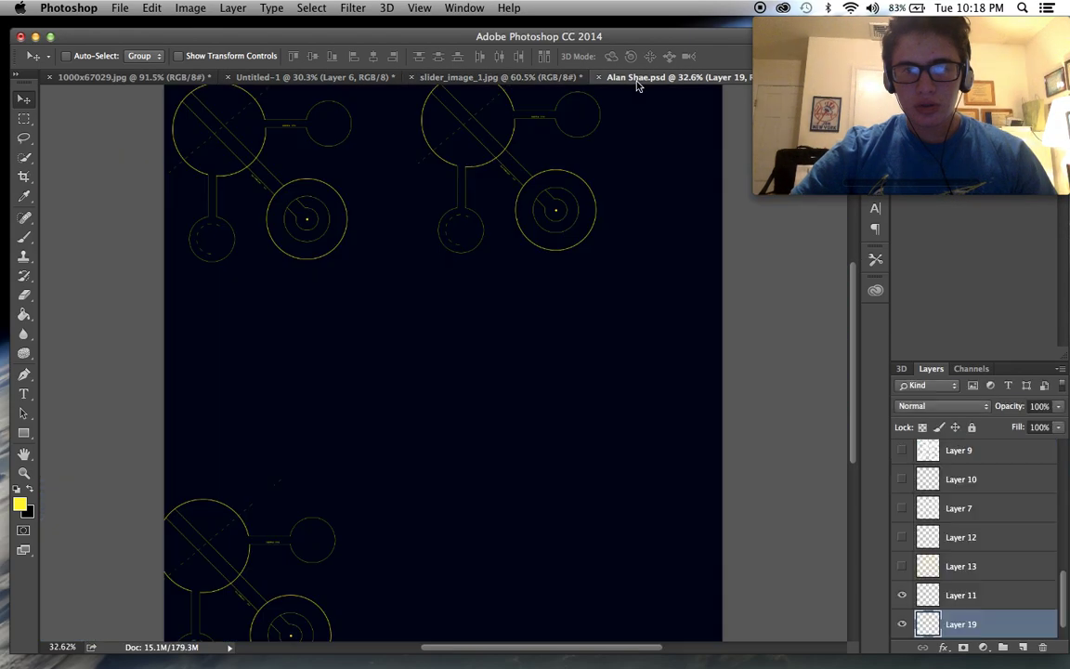
{"action": "left_click", "coordinate": [898, 617]}
{"action": "left_click", "coordinate": [899, 615]}
{"action": "left_click", "coordinate": [916, 607]}
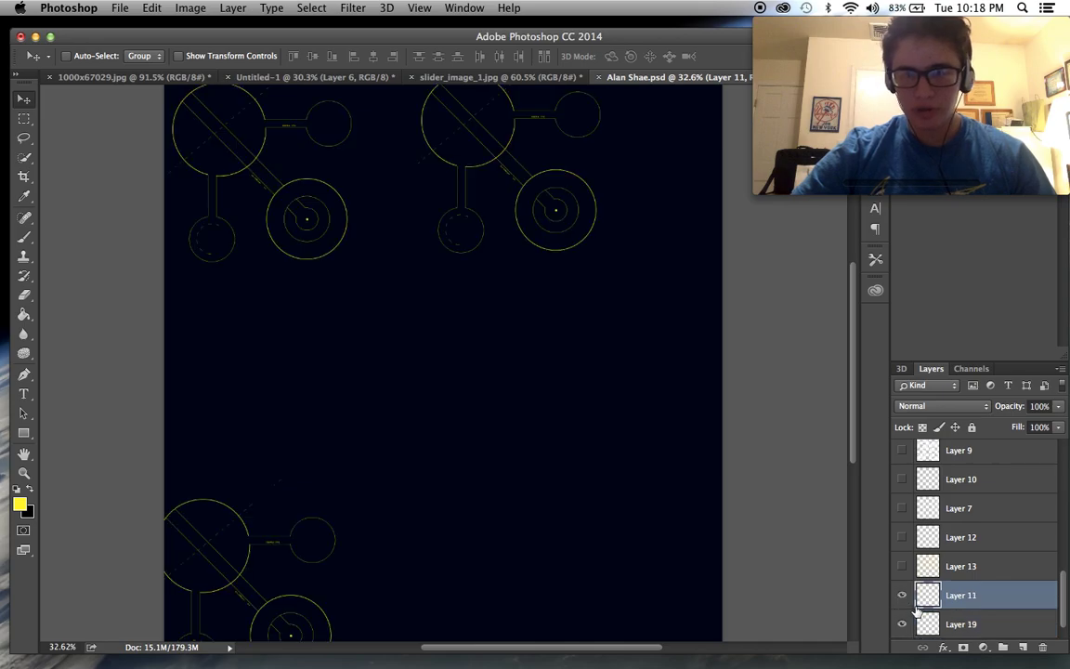
{"action": "mouse_move", "coordinate": [391, 369]}
{"action": "left_mouse_down"}
{"action": "mouse_move", "coordinate": [339, 51]}
{"action": "mouse_move", "coordinate": [325, 80]}
{"action": "left_mouse_up"}
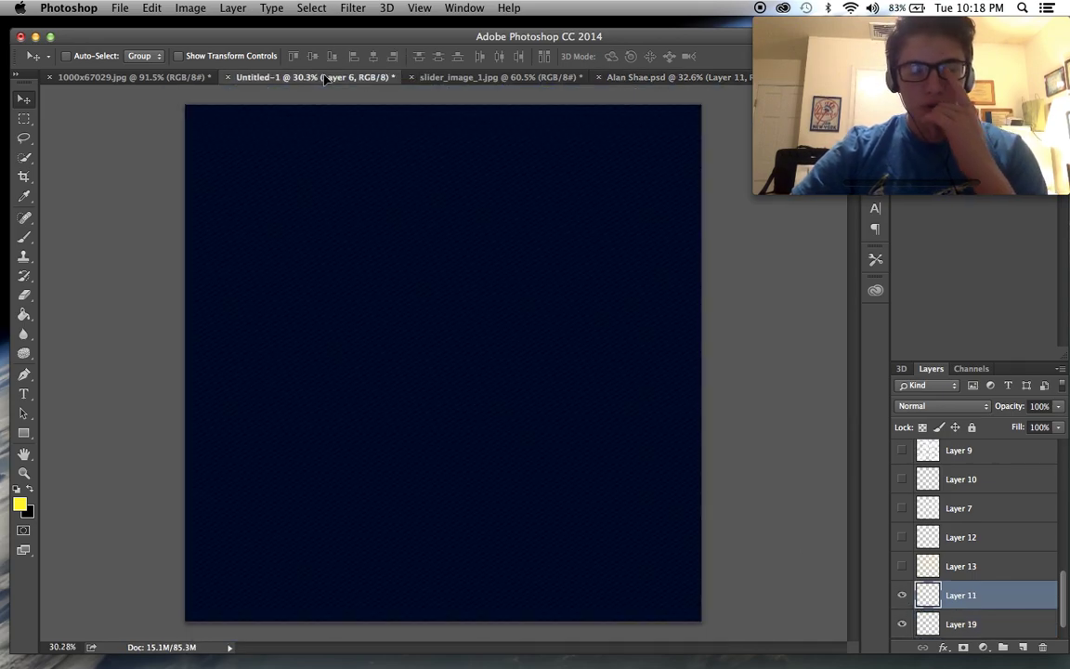
{"action": "left_click_drag", "start_coordinate": [418, 315], "coordinate": [395, 341]}
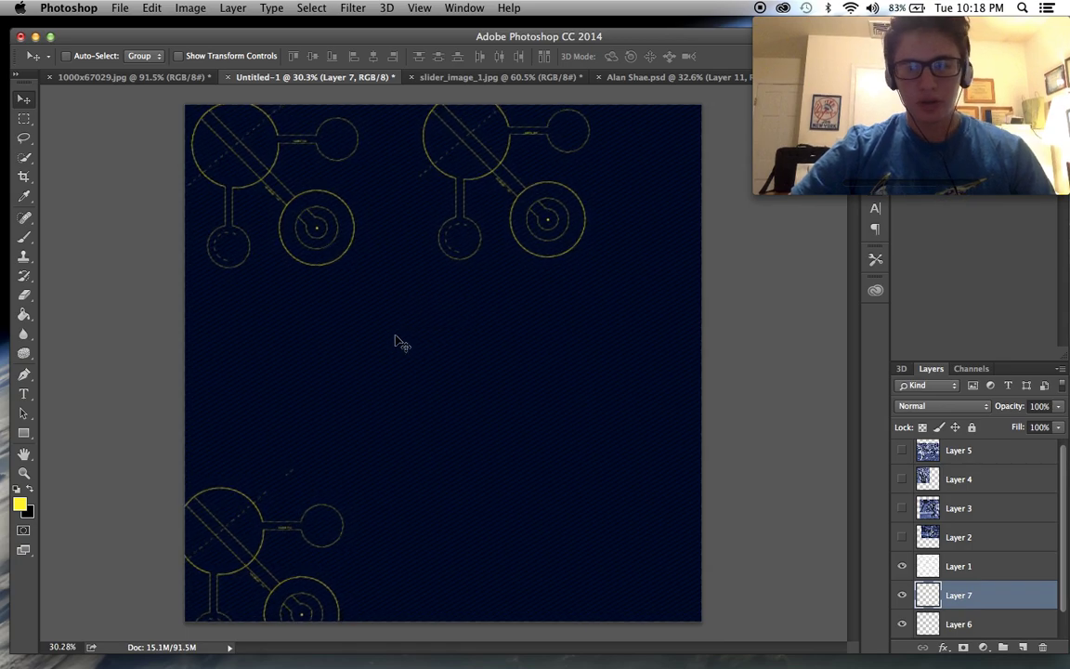
Step: Duplicate the circle pattern layer and transform the copy to about 130% size, rotated about -76°, over the canvas's lower-right area
{"action": "key", "text": "super+j"}
{"action": "left_click_drag", "start_coordinate": [280, 295], "coordinate": [494, 470]}
{"action": "key", "text": "super+t"}
{"action": "left_click_drag", "start_coordinate": [536, 230], "coordinate": [406, 495]}
{"action": "left_click_drag", "start_coordinate": [396, 265], "coordinate": [278, 113]}
{"action": "left_click_drag", "start_coordinate": [492, 317], "coordinate": [782, 510]}
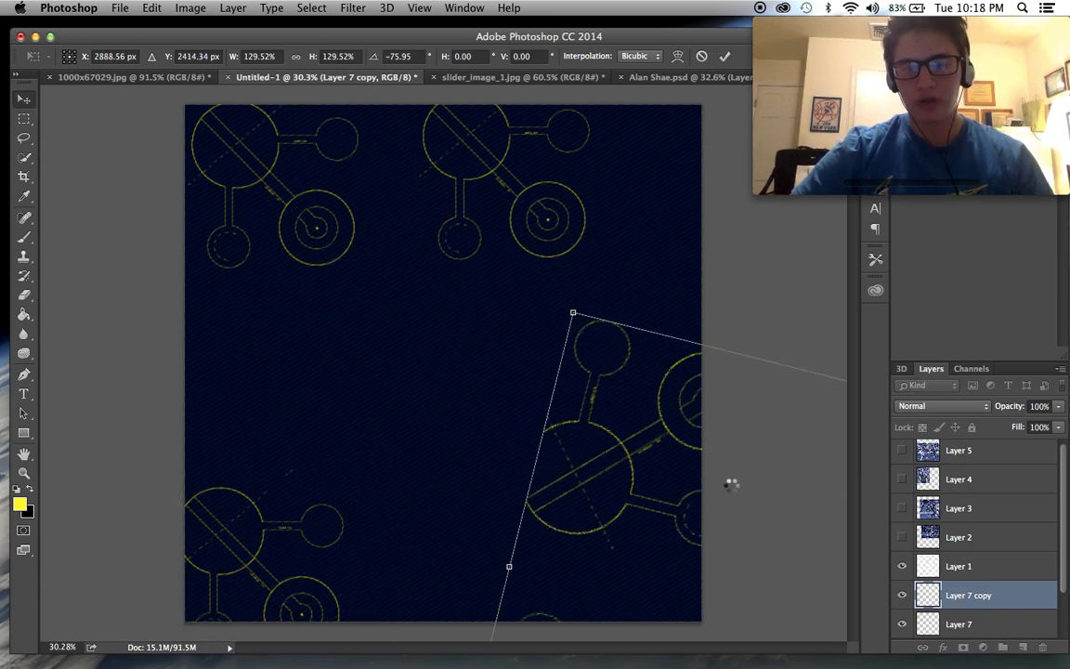
{"action": "key", "text": "Return"}
{"action": "scroll", "coordinate": [703, 476], "scroll_direction": "down", "scroll_amount": 1}
{"action": "scroll", "coordinate": [703, 475], "scroll_direction": "up", "scroll_amount": 3}
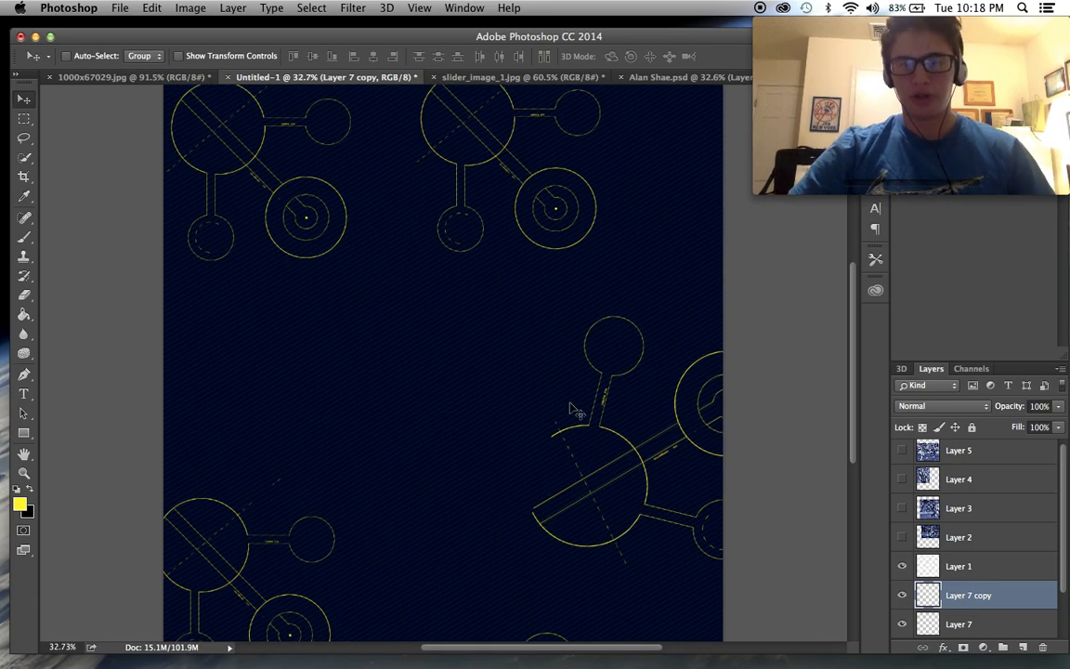
{"action": "scroll", "coordinate": [555, 543], "scroll_direction": "down", "scroll_amount": 3}
{"action": "scroll", "coordinate": [554, 543], "scroll_direction": "up", "scroll_amount": 2}
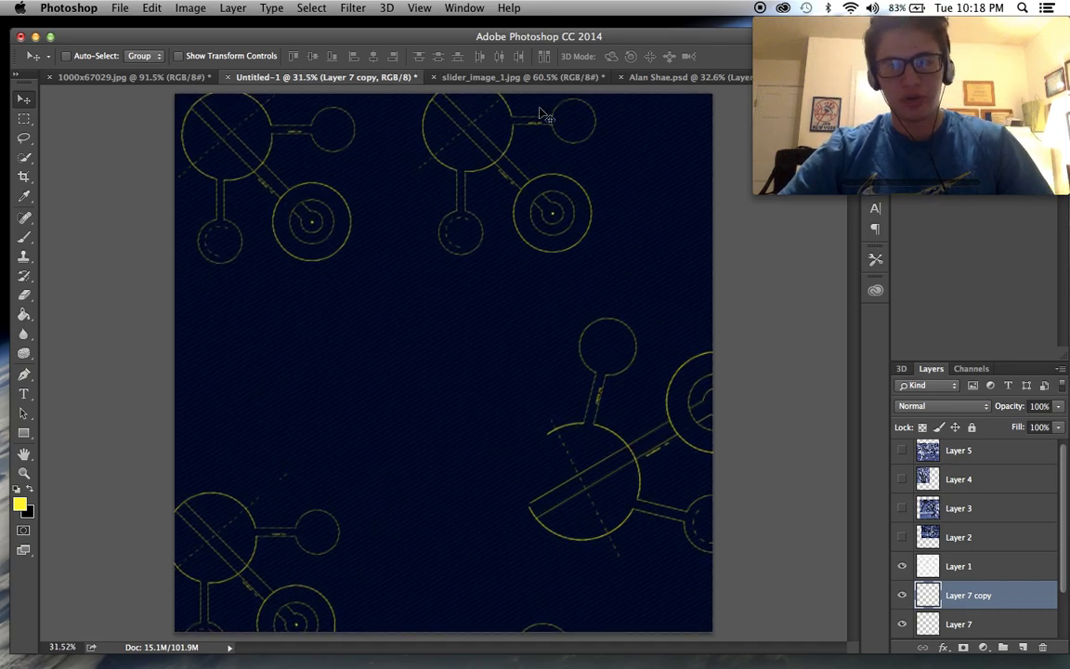
{"action": "left_click", "coordinate": [643, 78]}
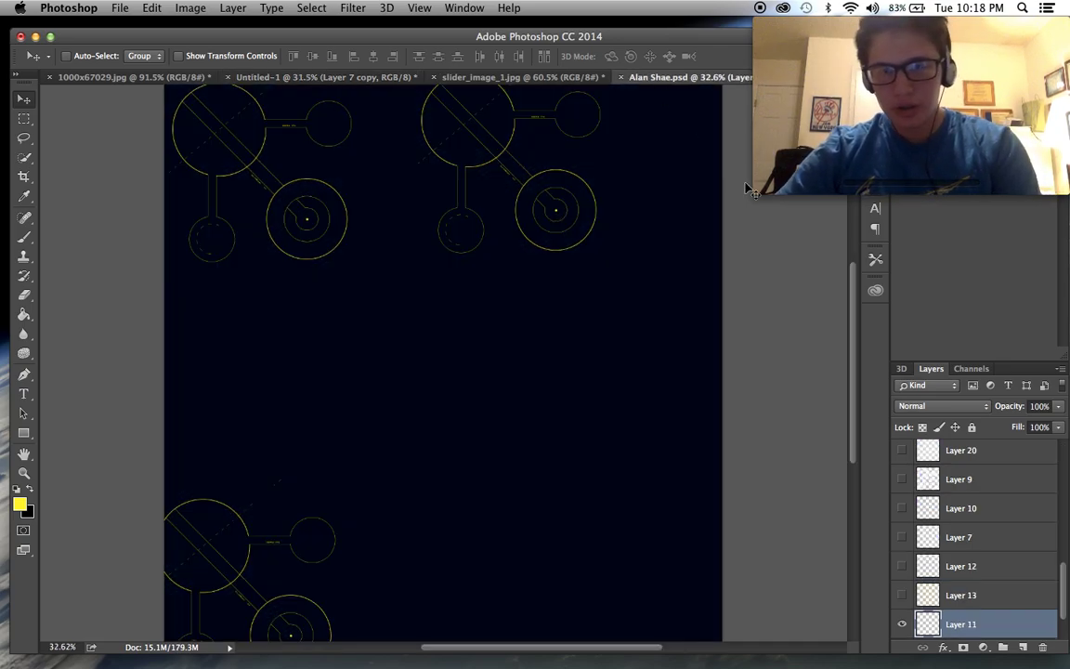
{"action": "left_click", "coordinate": [904, 600]}
{"action": "left_click", "coordinate": [904, 599]}
{"action": "left_click", "coordinate": [903, 600]}
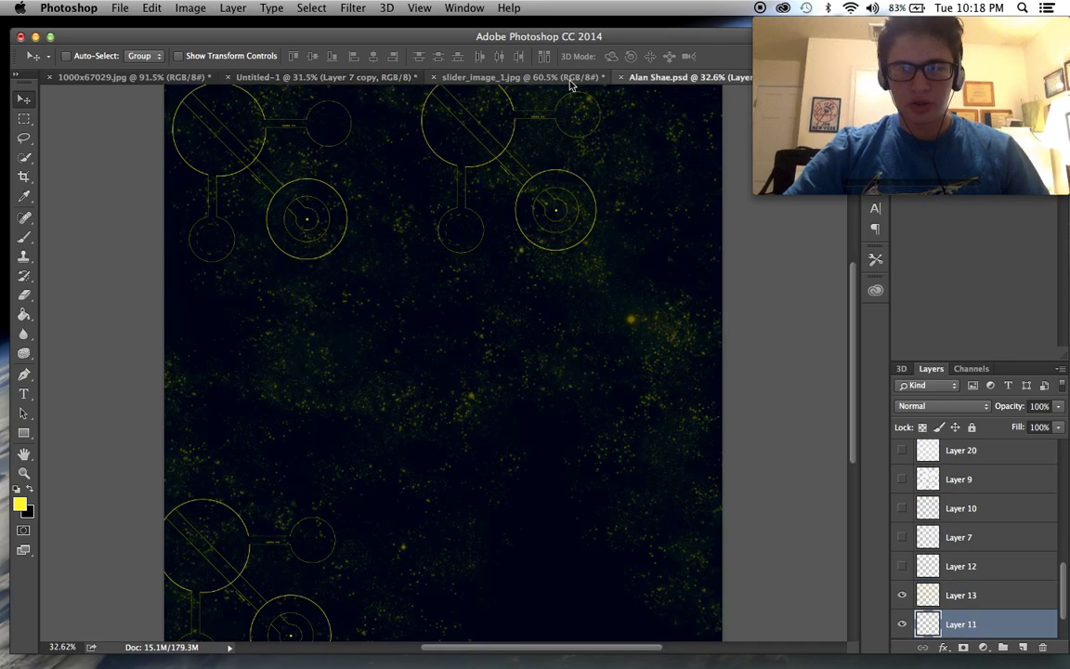
{"action": "left_click", "coordinate": [326, 77]}
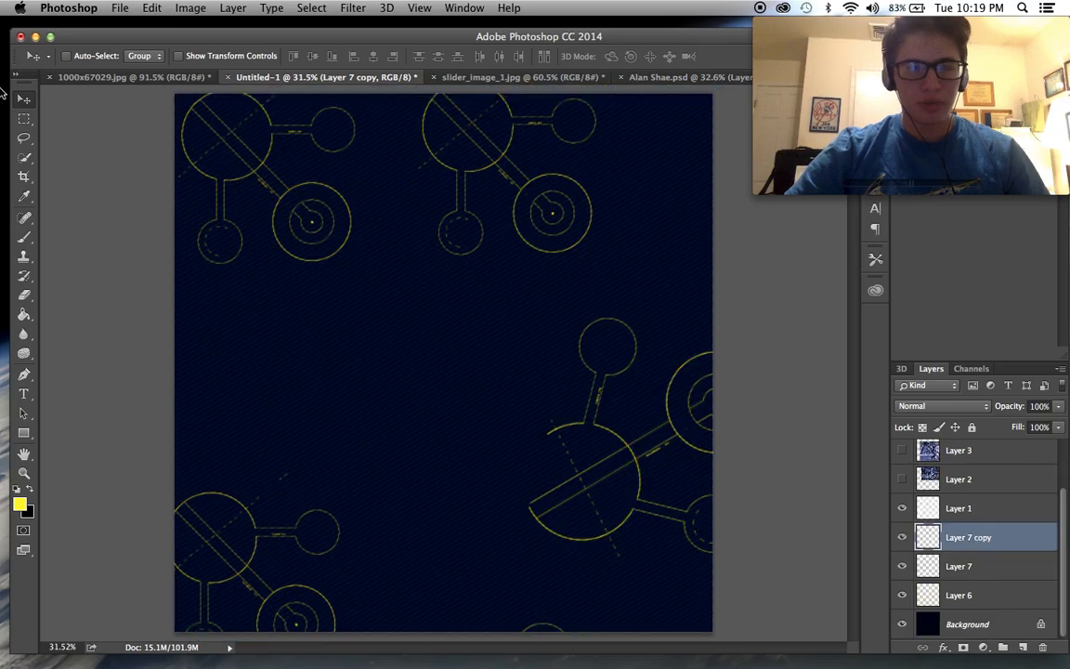
Step: Choose the 775 px star-speckle tip for the Brush tool and enlarge it to 3100 px
{"action": "left_click", "coordinate": [25, 244]}
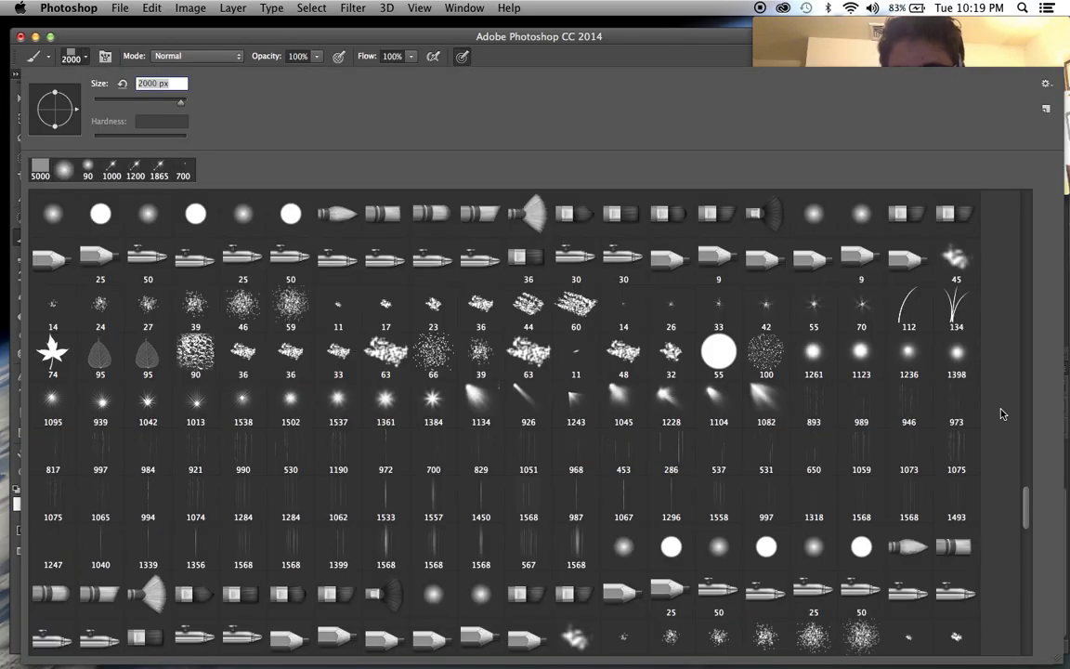
{"action": "mouse_move", "coordinate": [1026, 515]}
{"action": "left_mouse_down"}
{"action": "mouse_move", "coordinate": [1034, 215]}
{"action": "mouse_move", "coordinate": [1051, 550]}
{"action": "mouse_move", "coordinate": [1034, 605]}
{"action": "left_mouse_up"}
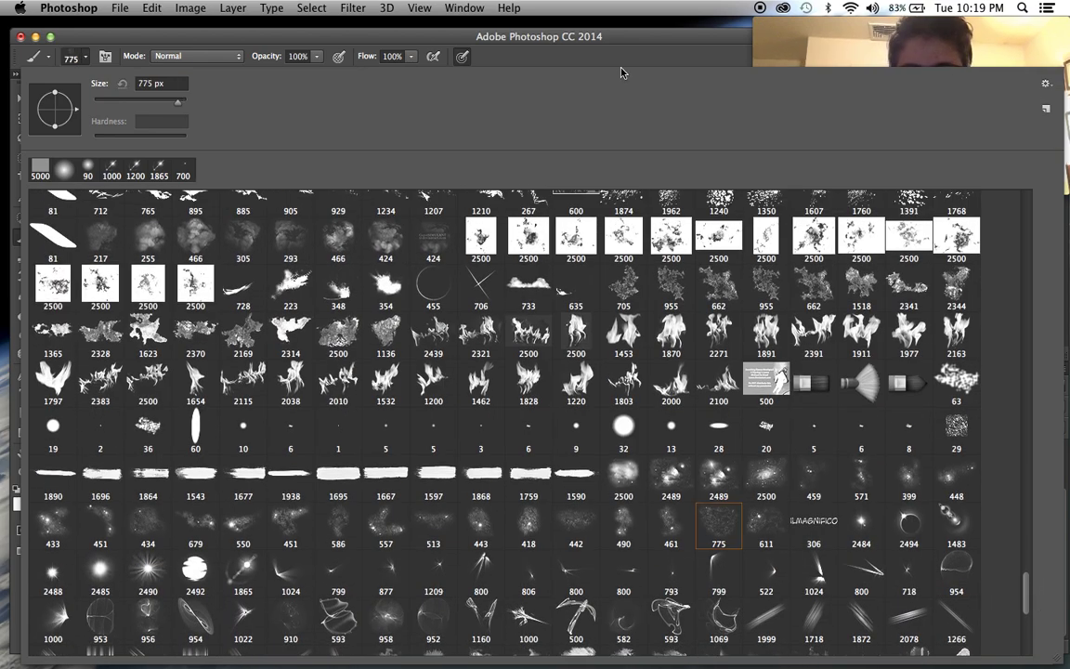
{"action": "left_click", "coordinate": [620, 61]}
{"action": "key", "text": "bracketright"}
{"action": "key", "text": "bracketright"}
{"action": "key", "text": "bracketright"}
{"action": "key", "text": "bracketright"}
{"action": "key", "text": "bracketright"}
{"action": "key", "text": "bracketright"}
{"action": "key", "text": "bracketright"}
{"action": "key", "text": "bracketright"}
{"action": "key", "text": "bracketright"}
{"action": "key", "text": "bracketright"}
{"action": "key", "text": "bracketright"}
{"action": "key", "text": "bracketright"}
{"action": "key", "text": "bracketright"}
{"action": "key", "text": "bracketright"}
{"action": "key", "text": "bracketright"}
{"action": "key", "text": "bracketright"}
{"action": "key", "text": "bracketright"}
{"action": "key", "text": "bracketright"}
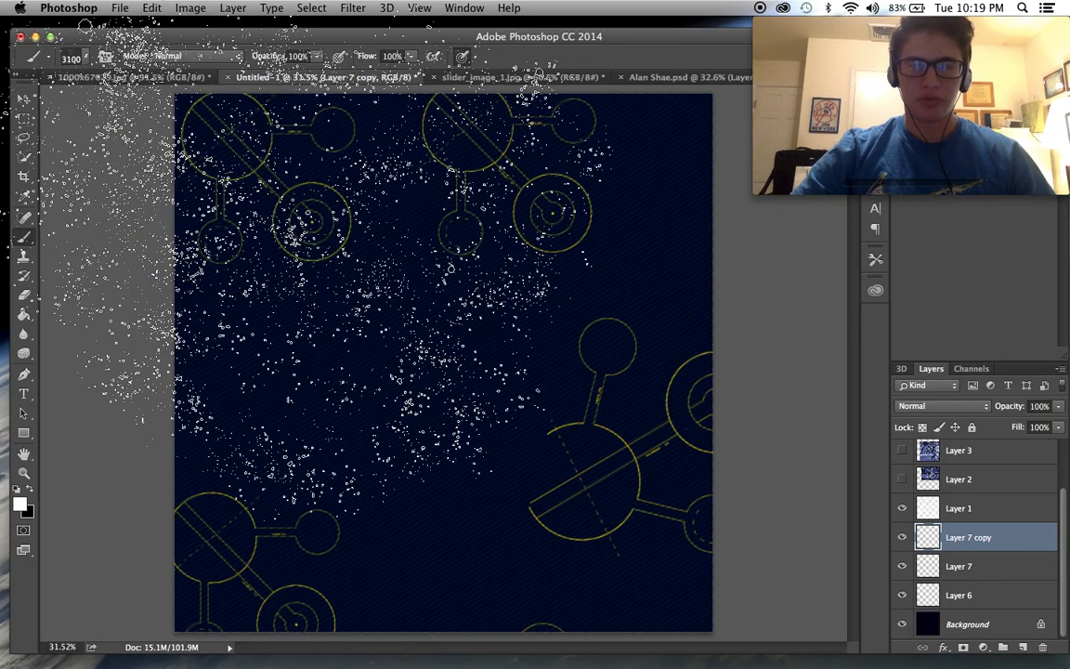
{"action": "left_click", "coordinate": [305, 267]}
{"action": "scroll", "coordinate": [697, 375], "scroll_direction": "down", "scroll_amount": 2}
{"action": "key", "text": "super+z"}
Step: Stamp white speckles over the whole canvas on Layer 7 copy, using brush sizes of 3000 px and 2600 px
{"action": "key", "text": "bracketleft"}
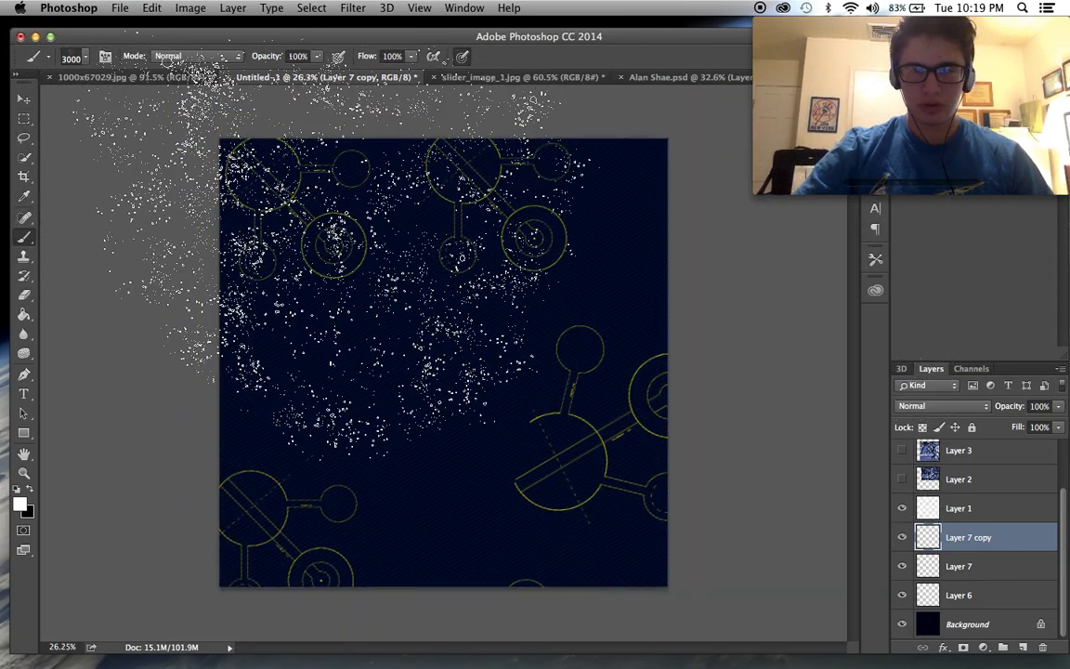
{"action": "left_click", "coordinate": [322, 252]}
{"action": "key", "text": "bracketleft"}
{"action": "key", "text": "bracketleft"}
{"action": "key", "text": "bracketleft"}
{"action": "key", "text": "bracketleft"}
{"action": "left_click", "coordinate": [306, 560]}
{"action": "left_click", "coordinate": [679, 448]}
{"action": "left_click", "coordinate": [664, 122]}
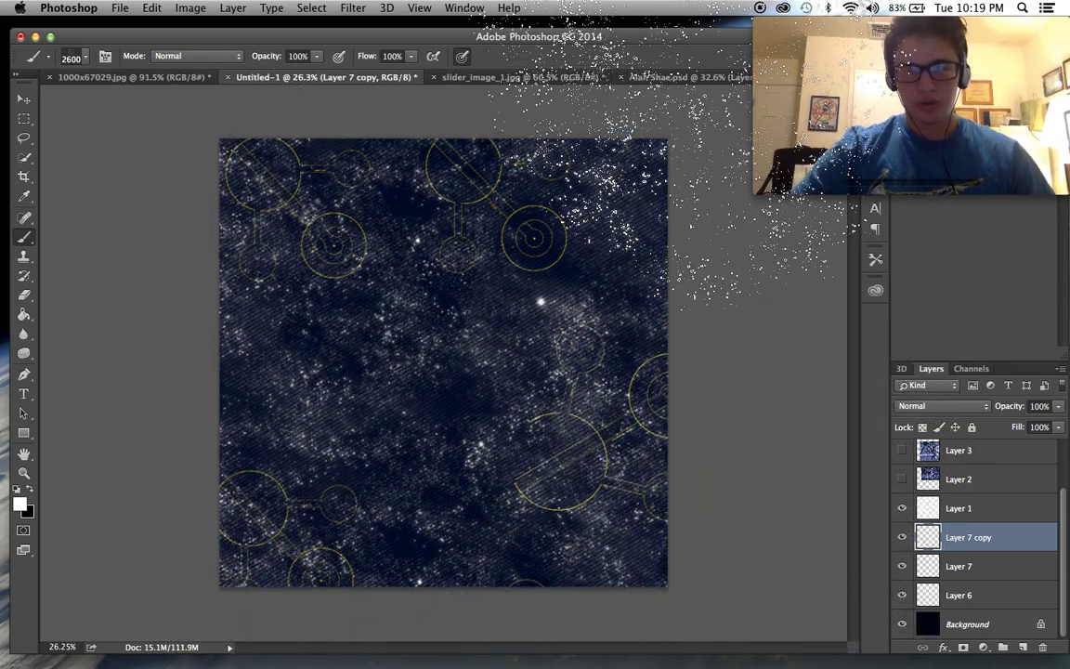
Step: Lower the opacity of Layer 7 copy to 21%
{"action": "scroll", "coordinate": [664, 311], "scroll_direction": "up", "scroll_amount": 3}
{"action": "left_click", "coordinate": [902, 546]}
{"action": "left_click", "coordinate": [902, 547]}
{"action": "left_click", "coordinate": [964, 405]}
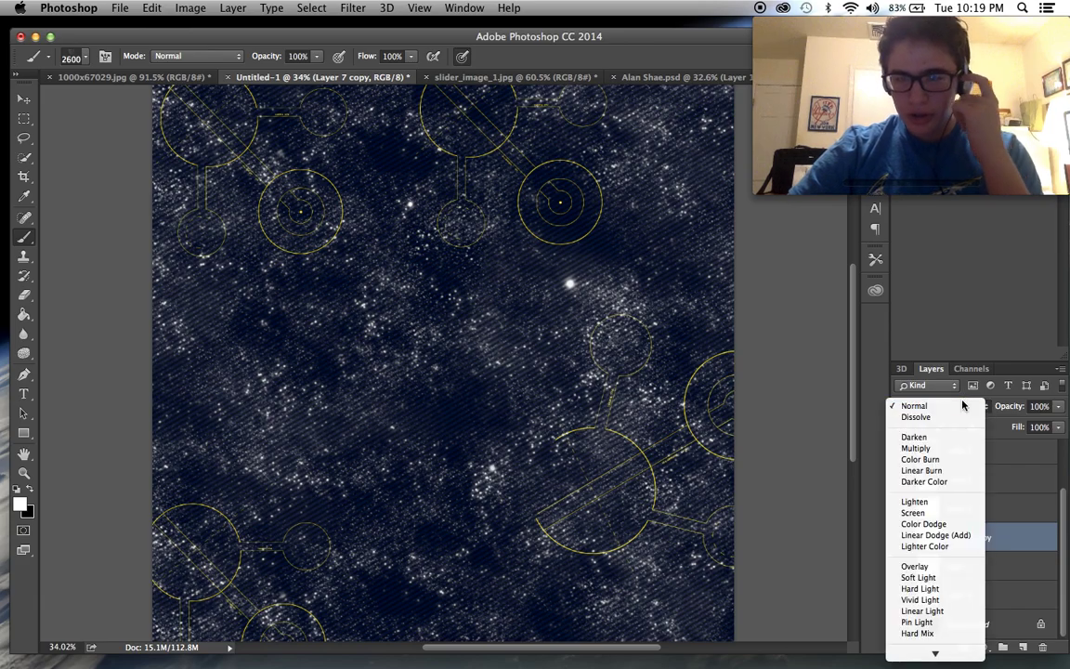
{"action": "left_click", "coordinate": [963, 405]}
{"action": "left_click_drag", "start_coordinate": [1015, 428], "coordinate": [1004, 428]}
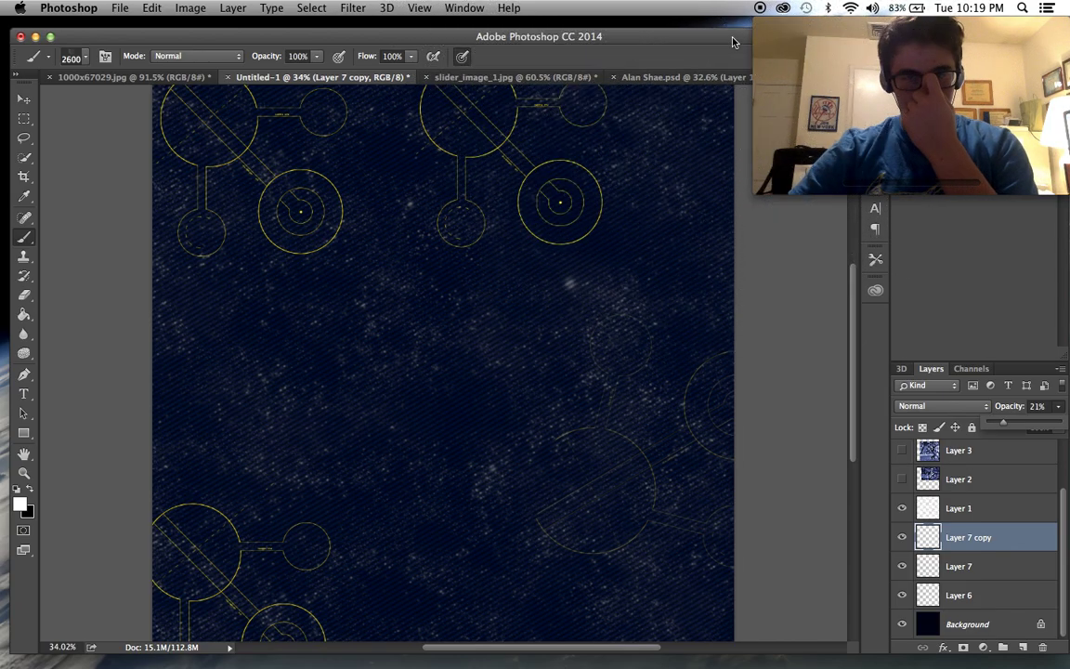
{"action": "left_click", "coordinate": [690, 79]}
{"action": "left_click", "coordinate": [902, 599]}
{"action": "left_click", "coordinate": [902, 599]}
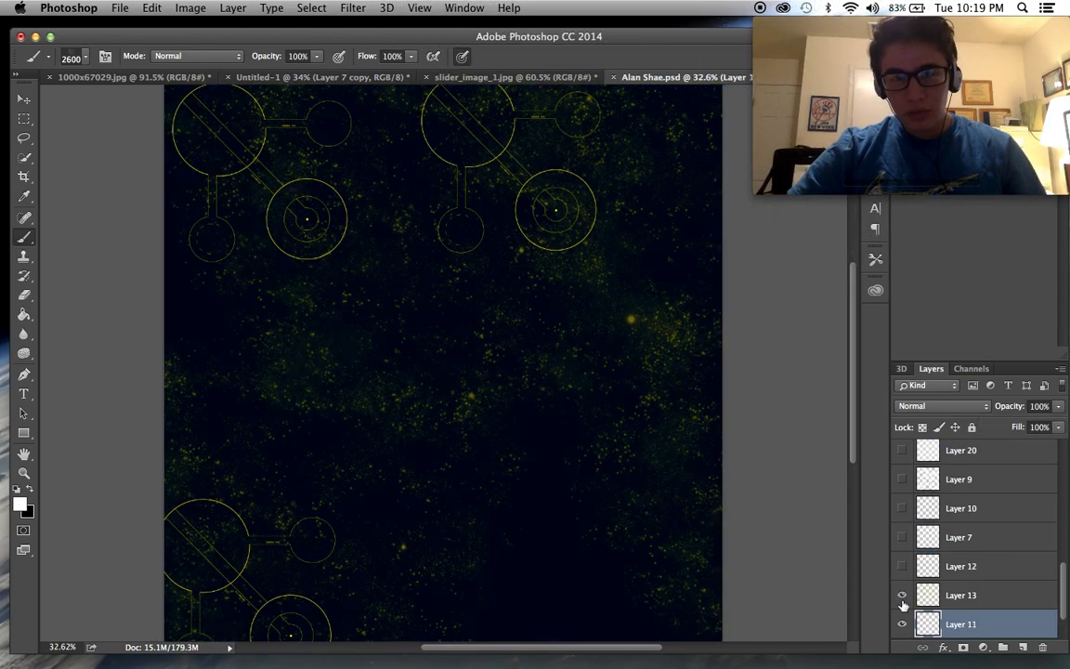
{"action": "left_click", "coordinate": [902, 565]}
{"action": "left_click", "coordinate": [902, 566]}
{"action": "left_click", "coordinate": [902, 566]}
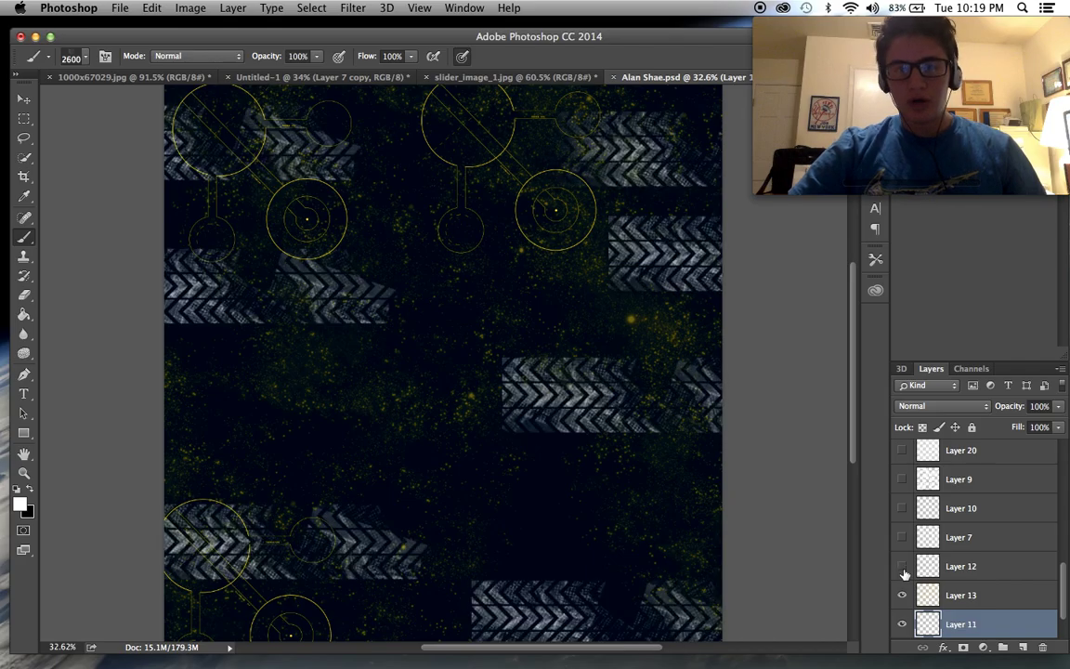
{"action": "left_click", "coordinate": [902, 566]}
{"action": "left_click", "coordinate": [370, 79]}
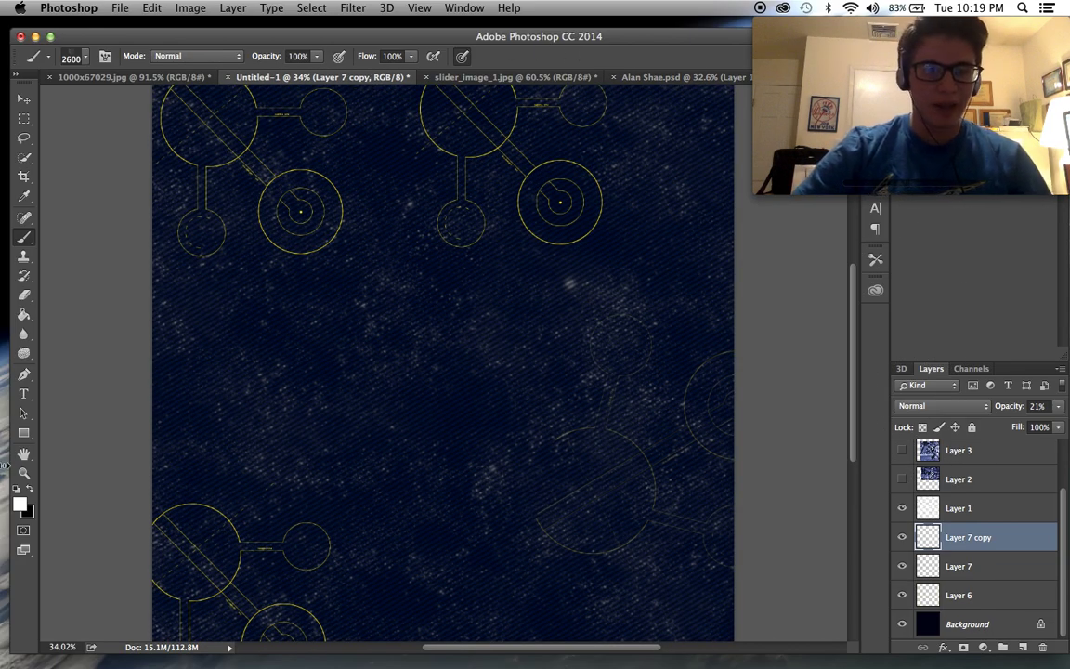
Step: Choose the 557 px tire-tread brush tip and enlarge it to 1200 px
{"action": "right_click", "coordinate": [759, 291]}
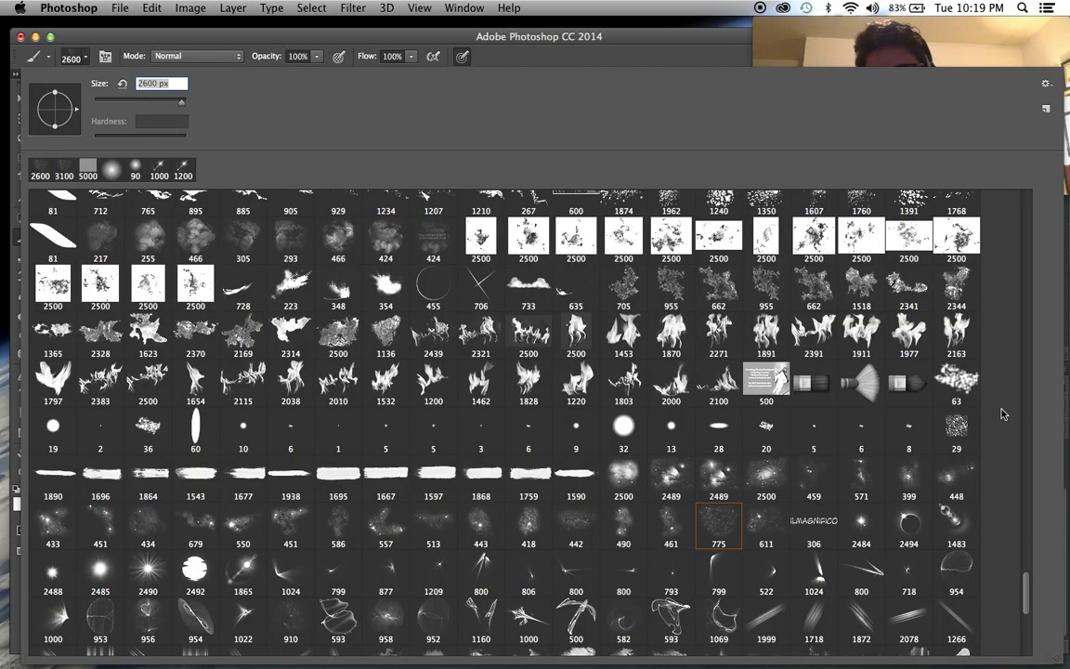
{"action": "mouse_move", "coordinate": [1029, 598]}
{"action": "left_mouse_down"}
{"action": "mouse_move", "coordinate": [1030, 646]}
{"action": "mouse_move", "coordinate": [1019, 577]}
{"action": "left_mouse_up"}
{"action": "scroll", "coordinate": [714, 256], "scroll_direction": "up", "scroll_amount": 5}
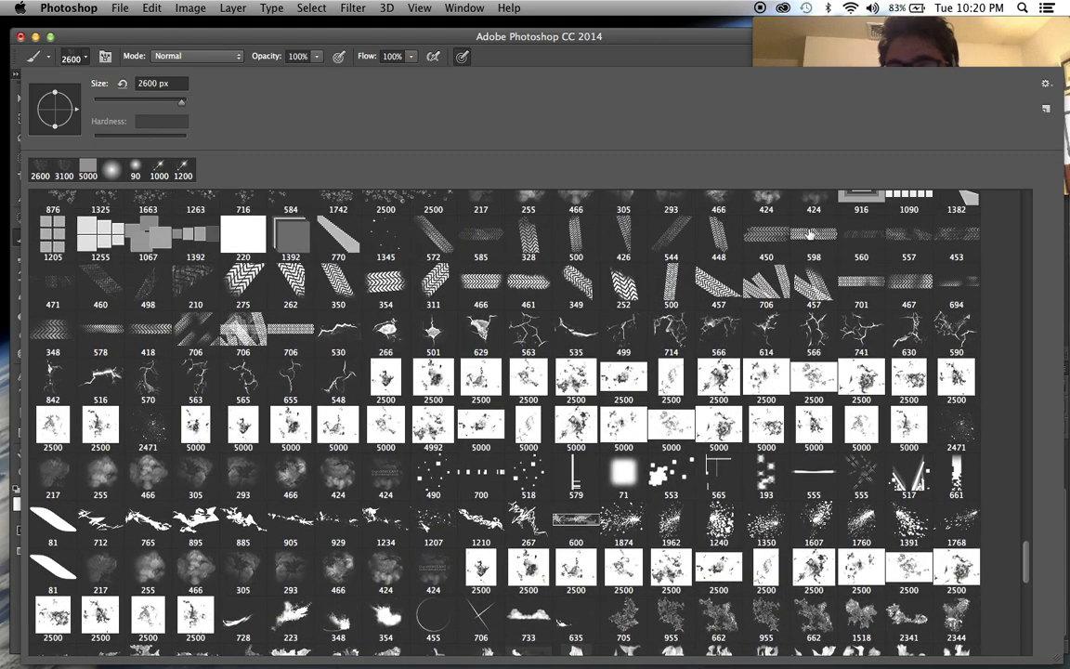
{"action": "left_click", "coordinate": [810, 234]}
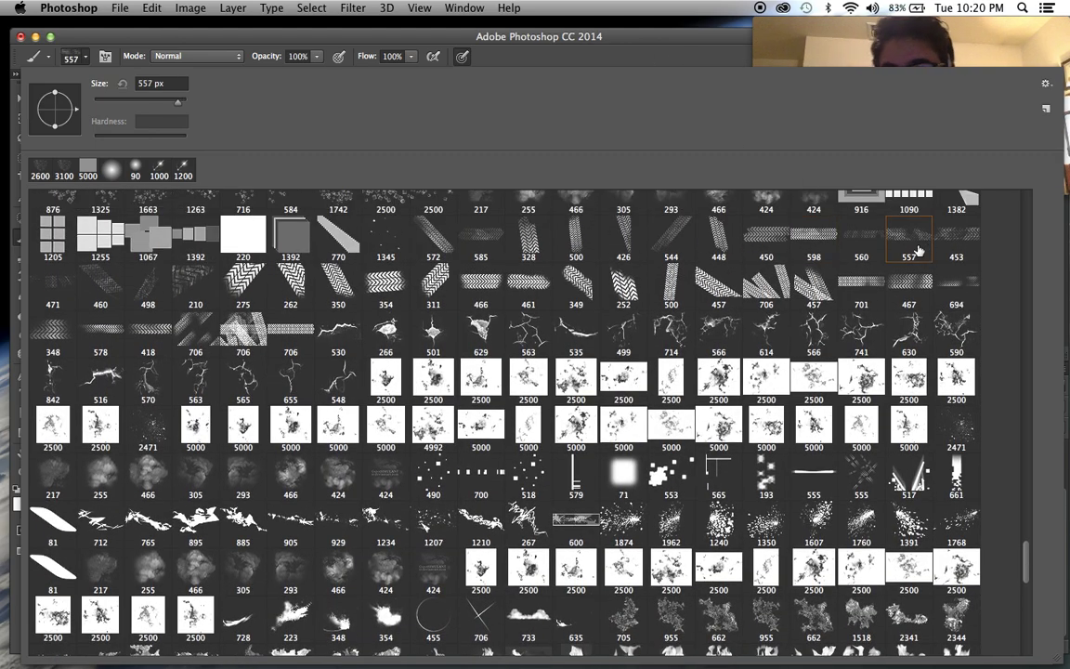
{"action": "left_click", "coordinate": [659, 39]}
{"action": "key", "text": "bracketright"}
{"action": "key", "text": "bracketright"}
{"action": "key", "text": "bracketright"}
{"action": "key", "text": "bracketright"}
{"action": "key", "text": "bracketright"}
{"action": "key", "text": "bracketright"}
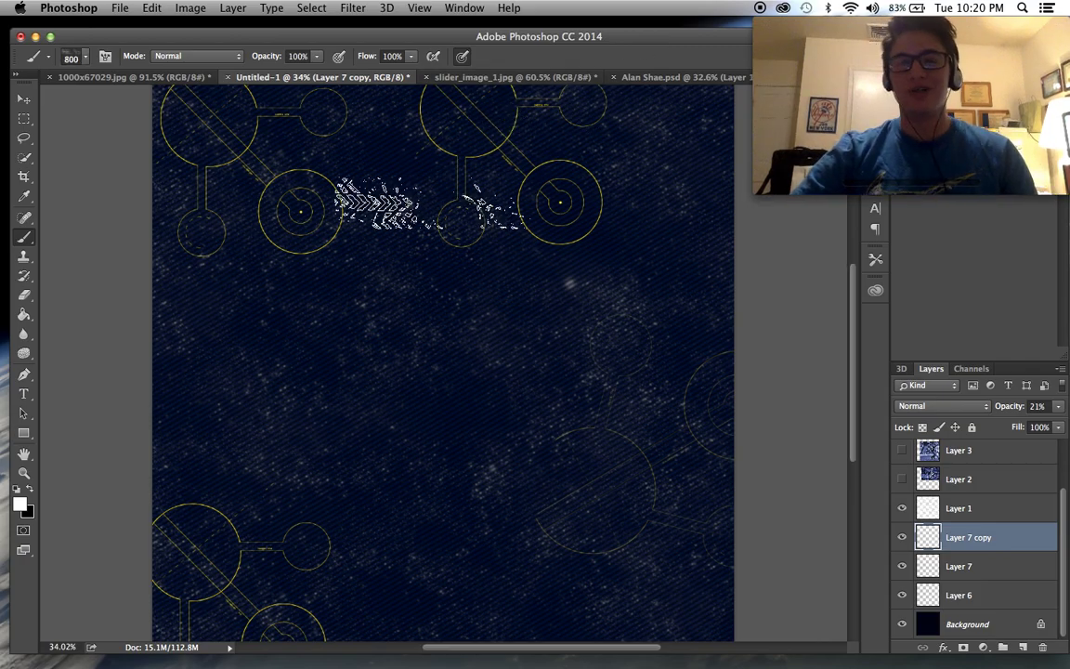
{"action": "key", "text": "bracketright"}
{"action": "key", "text": "bracketright"}
{"action": "key", "text": "bracketright"}
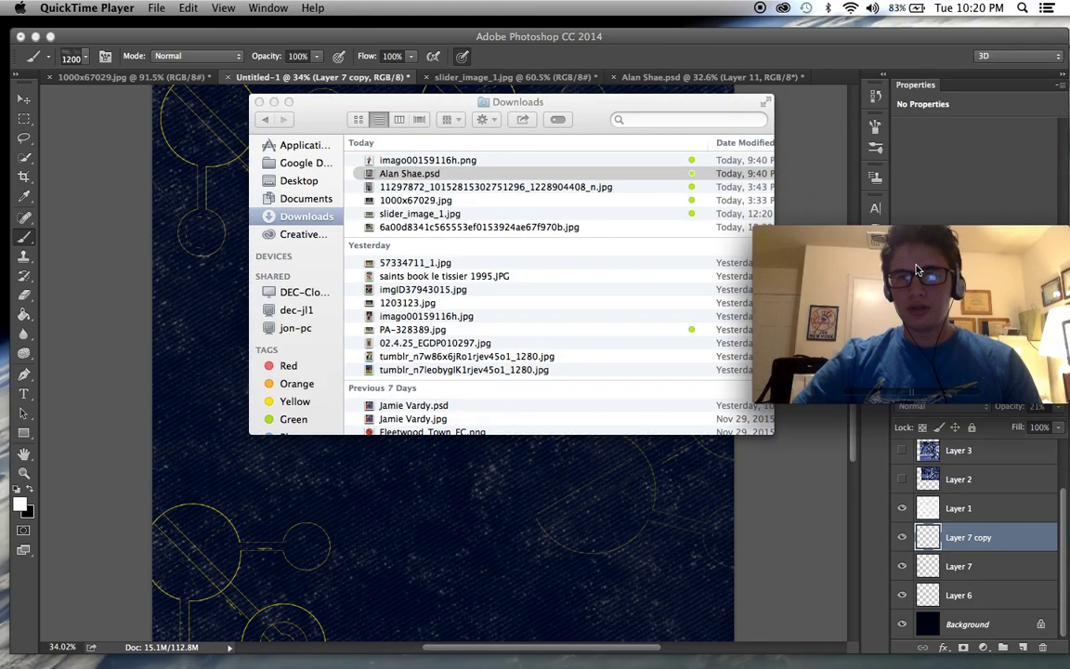
Step: Open the Shape Dynamics settings of the tire-tread brush
{"action": "left_click", "coordinate": [917, 160]}
{"action": "left_click", "coordinate": [875, 130]}
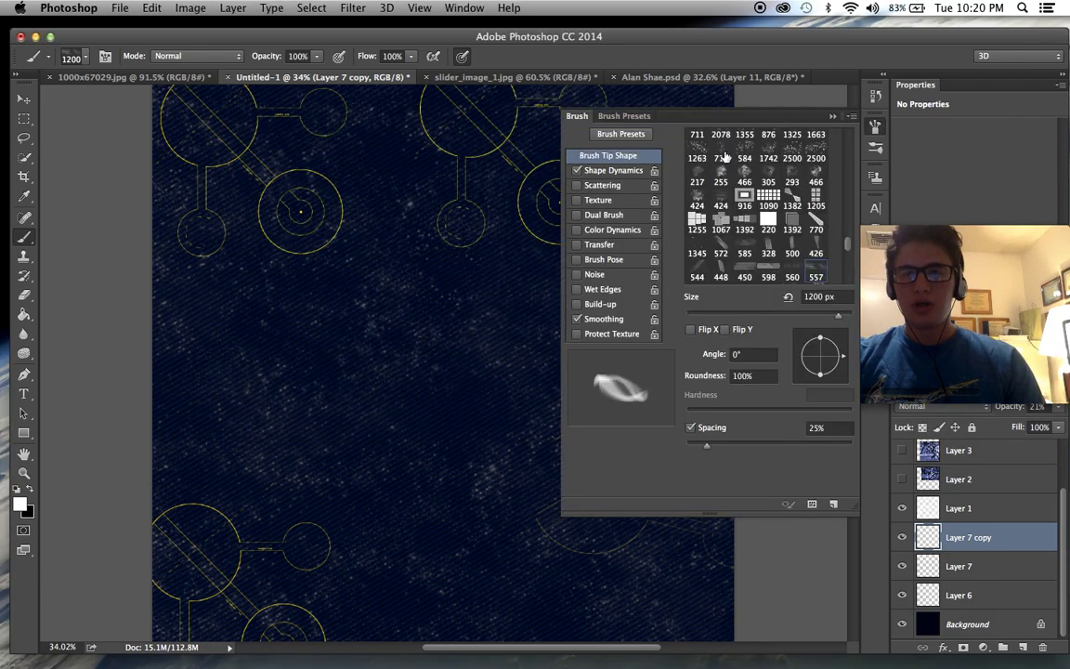
{"action": "left_click", "coordinate": [604, 170]}
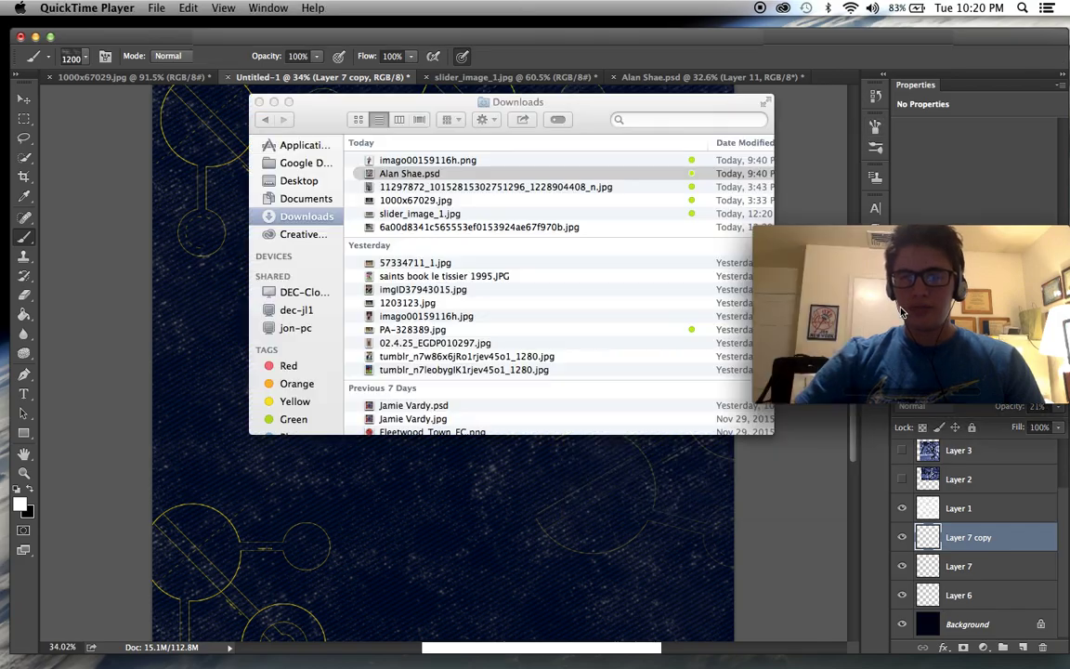
{"action": "left_click", "coordinate": [976, 257]}
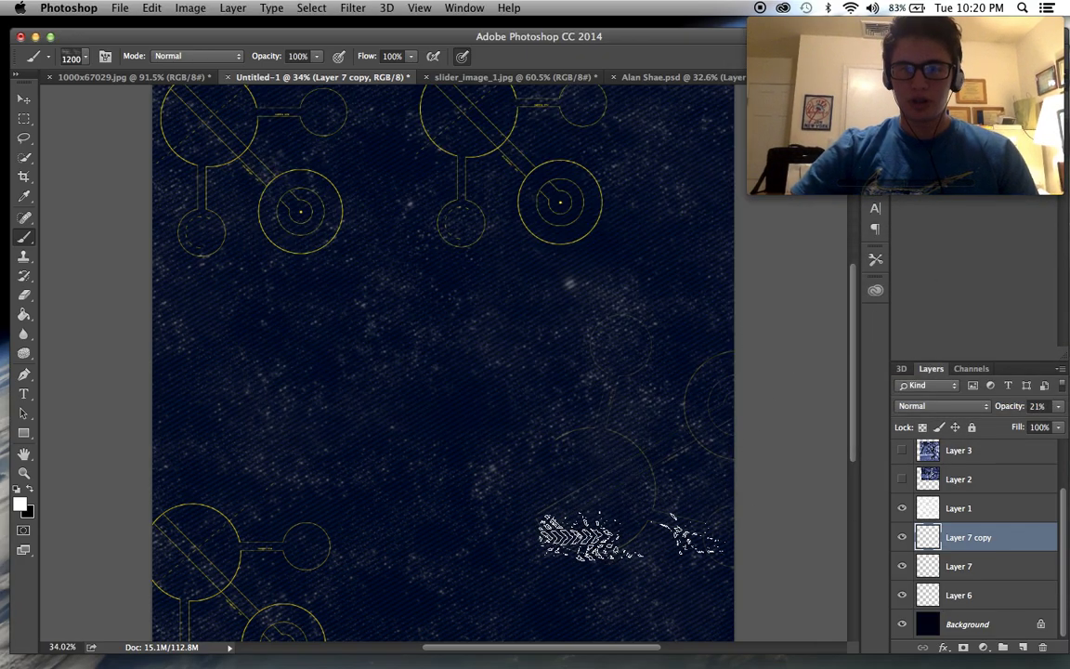
Step: Try stamping tire-tread marks at varied angles across the canvas on Layer 7 copy
{"action": "scroll", "coordinate": [609, 572], "scroll_direction": "down", "scroll_amount": 2}
{"action": "left_click", "coordinate": [641, 613]}
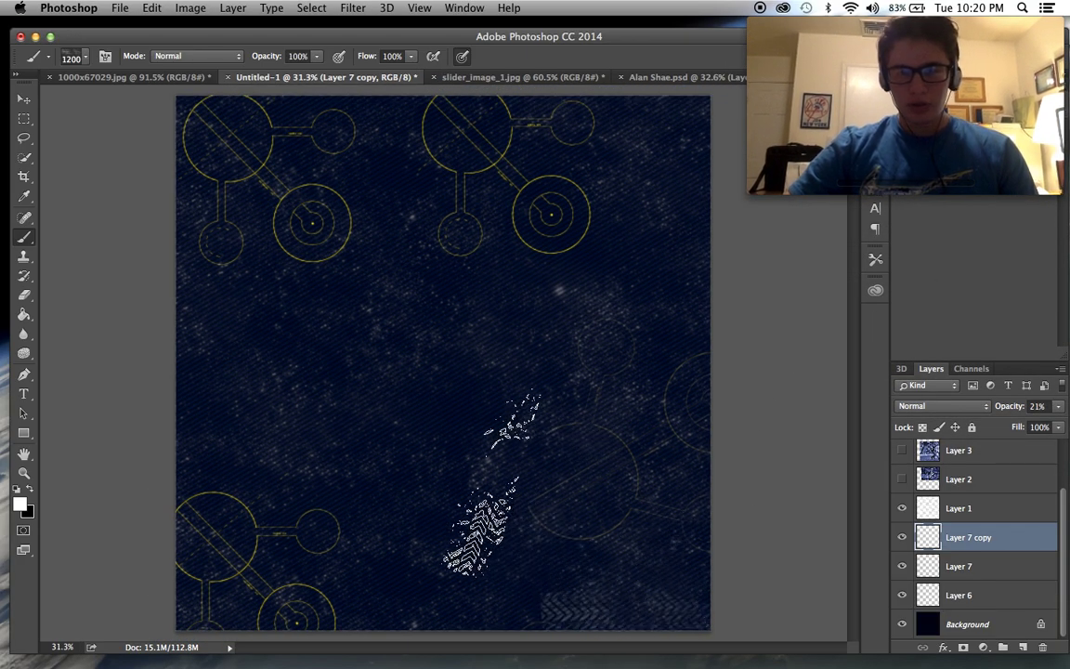
{"action": "left_click", "coordinate": [200, 418]}
{"action": "left_click", "coordinate": [642, 360]}
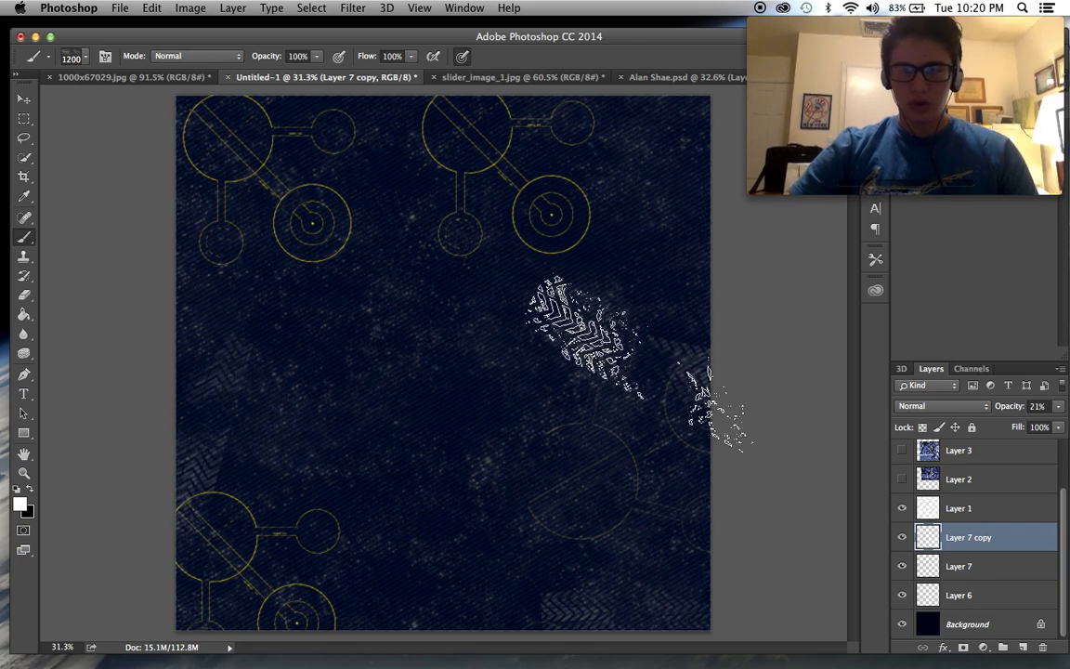
{"action": "left_click", "coordinate": [342, 154]}
{"action": "left_click", "coordinate": [409, 368]}
{"action": "left_click", "coordinate": [608, 362]}
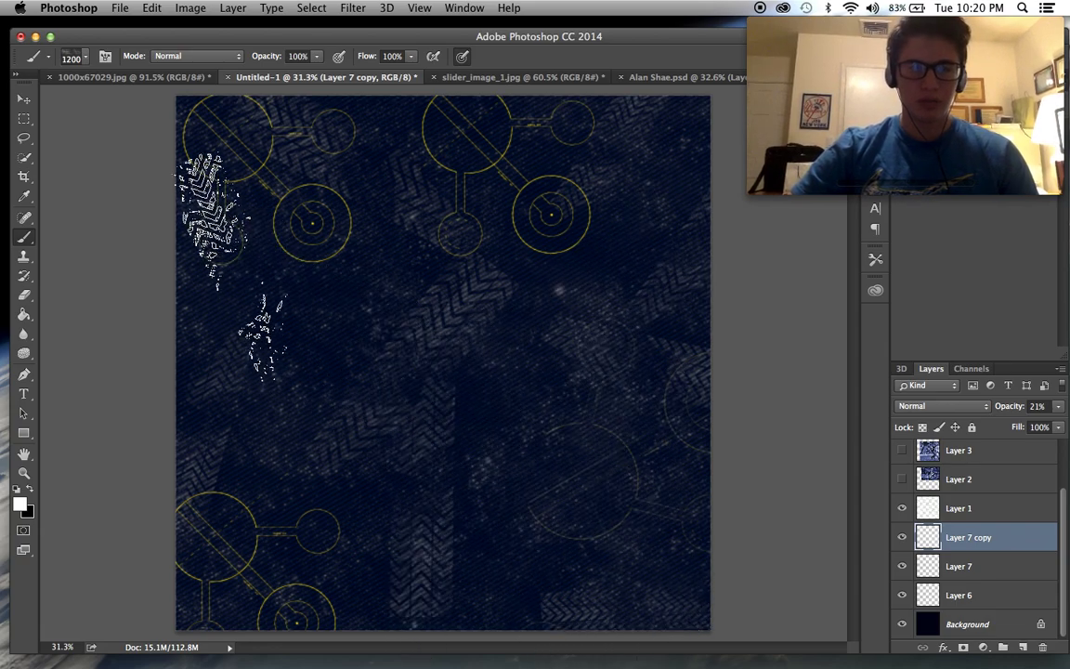
Step: Undo all the tire-tread stamps on Layer 7 copy
{"action": "key", "text": "super+z"}
{"action": "key", "text": "super+alt+z"}
{"action": "key", "text": "super+alt+z"}
{"action": "key", "text": "super+alt+z"}
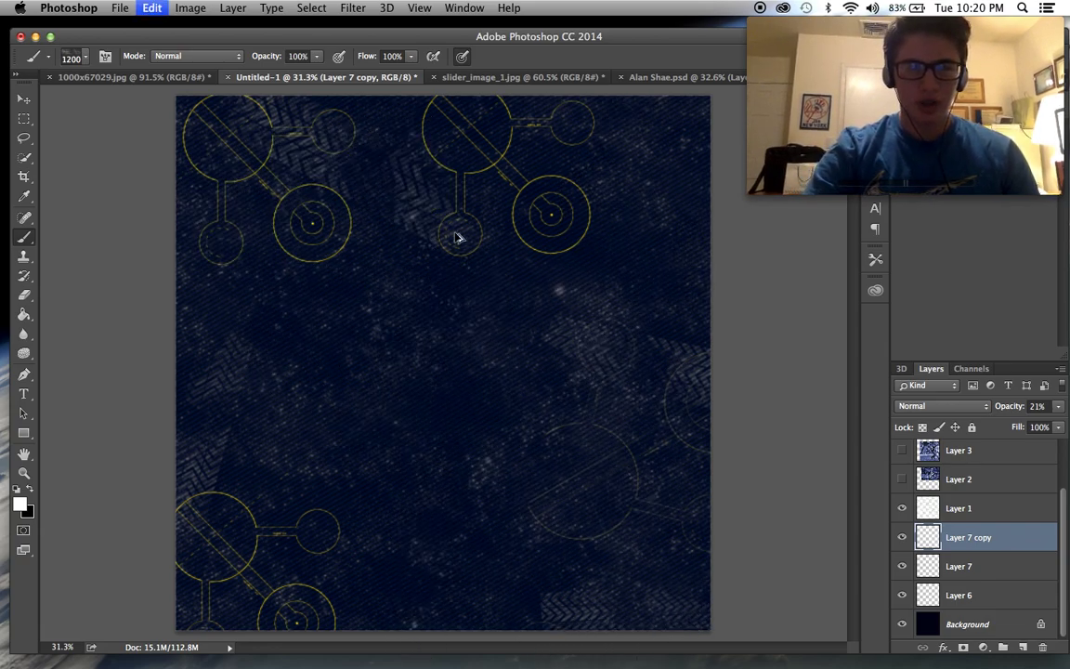
{"action": "key", "text": "super+alt+z"}
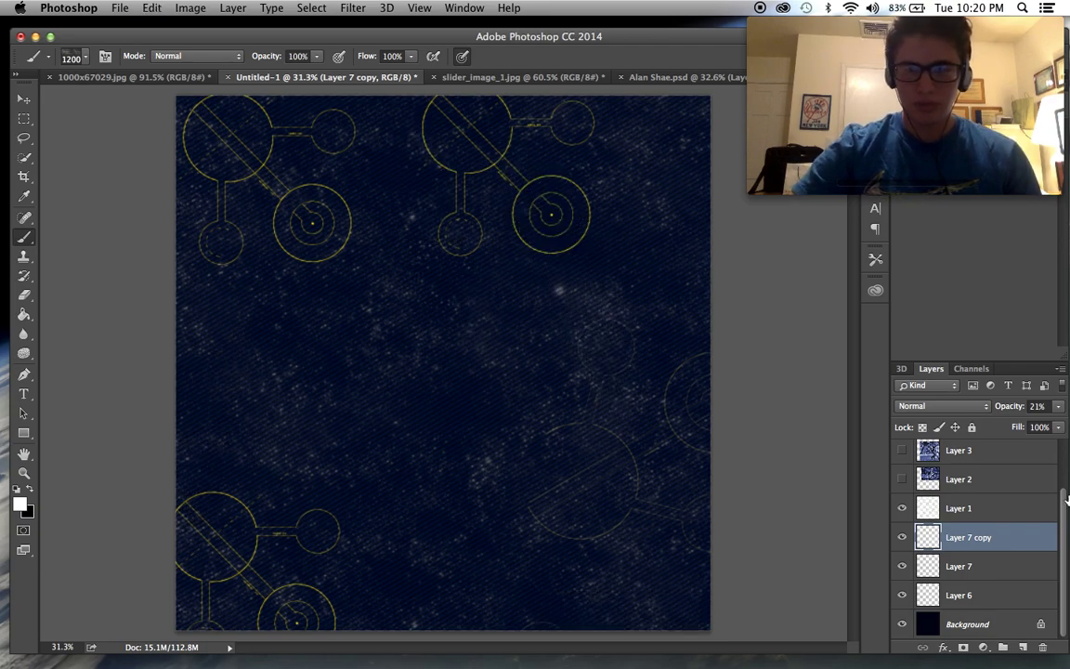
Step: Add a new layer above Layer 7 copy and stamp white 1200 px tire-tread marks at varied angles across the canvas
{"action": "left_click", "coordinate": [1023, 646]}
{"action": "left_click", "coordinate": [664, 543]}
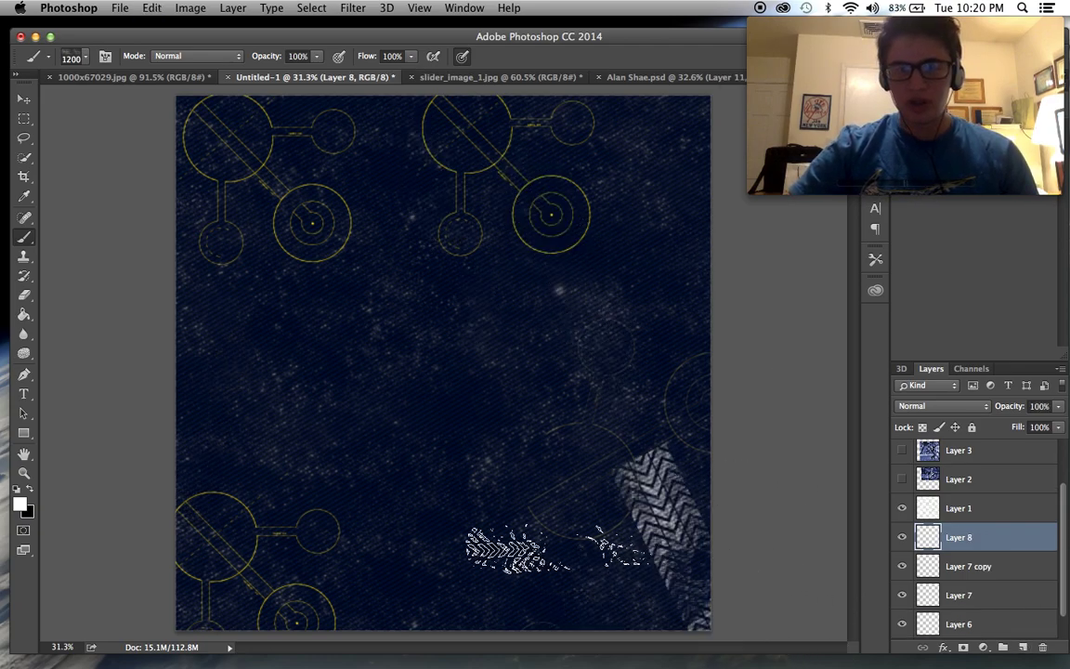
{"action": "left_click", "coordinate": [213, 562]}
{"action": "left_click", "coordinate": [400, 154]}
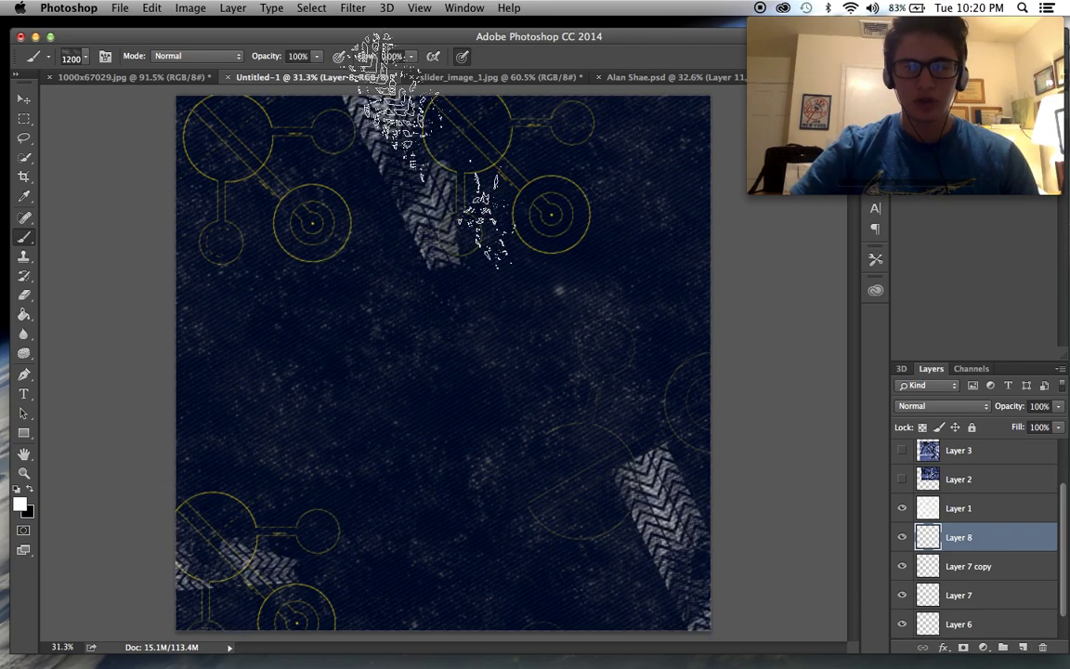
{"action": "left_click", "coordinate": [418, 408]}
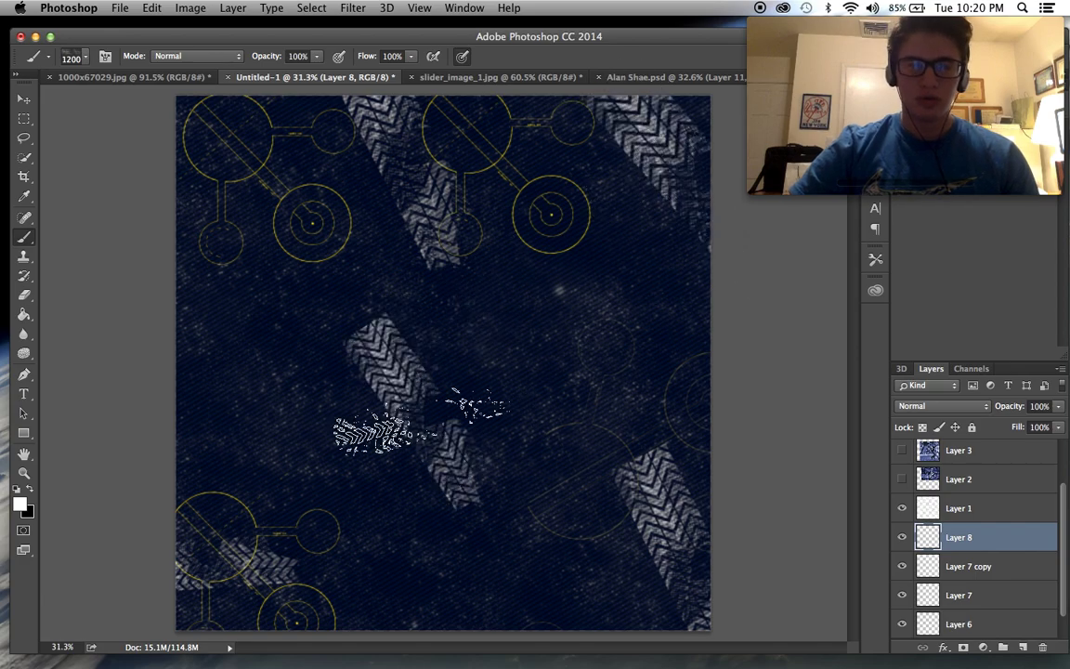
{"action": "left_click", "coordinate": [200, 367]}
{"action": "left_click", "coordinate": [685, 358]}
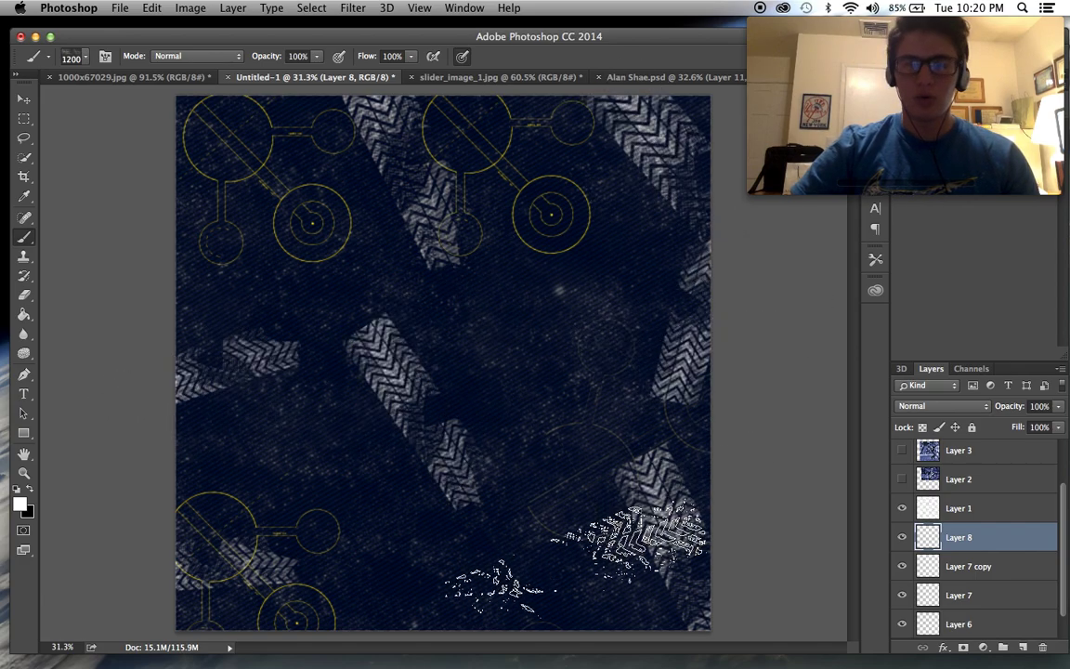
{"action": "left_click", "coordinate": [492, 585]}
{"action": "left_click", "coordinate": [169, 221]}
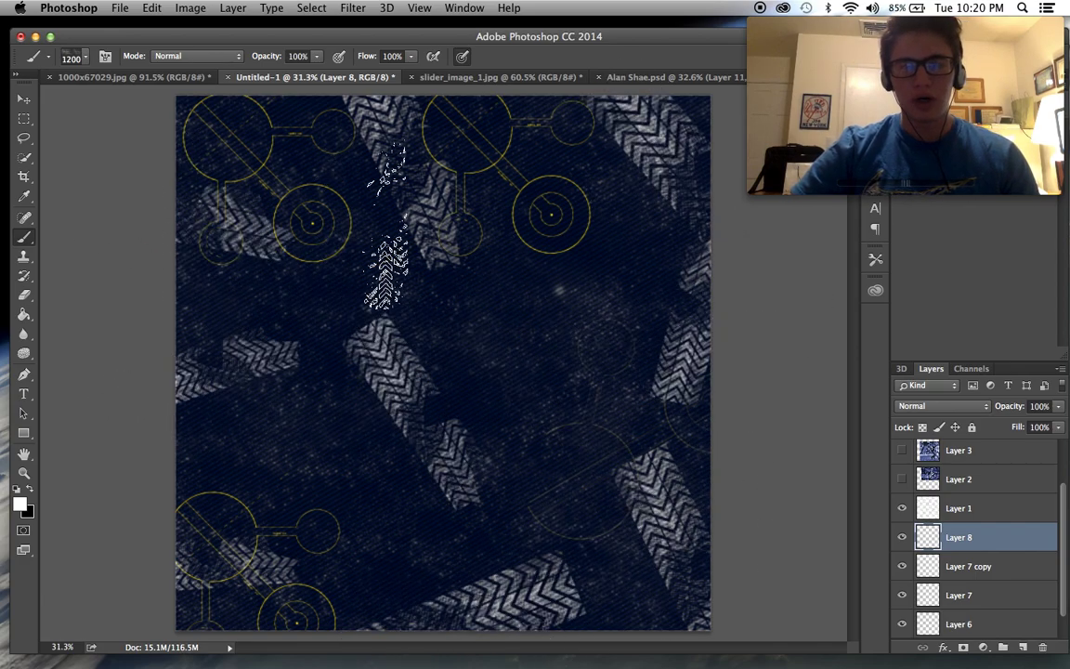
{"action": "left_click", "coordinate": [451, 190]}
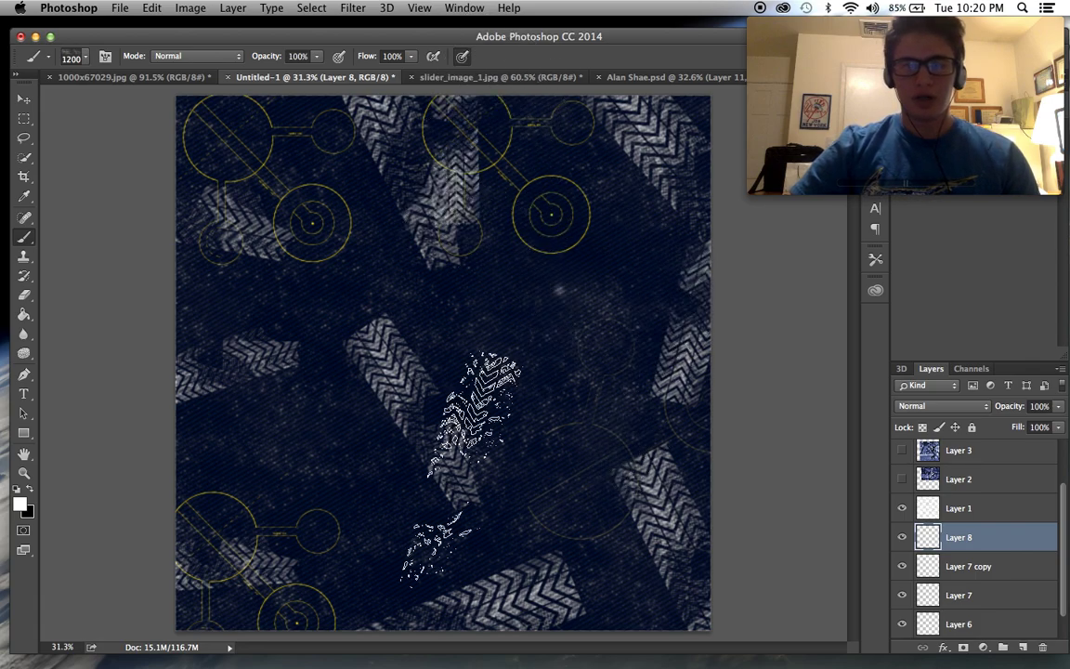
{"action": "left_click", "coordinate": [293, 550]}
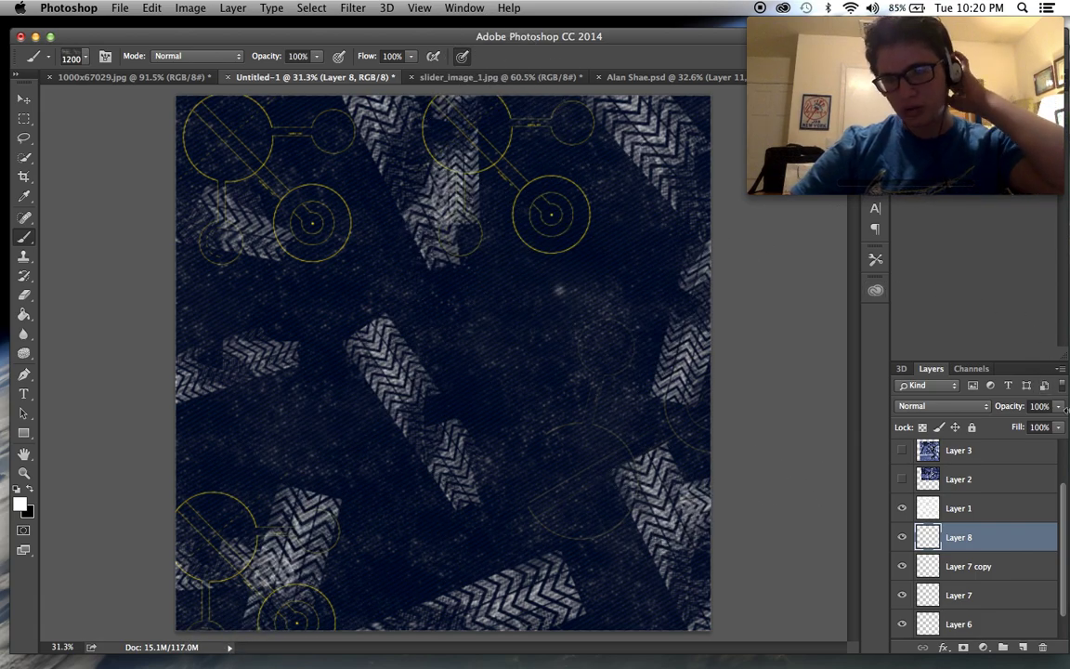
Step: Set the blend mode of the tire-tread layer to Overlay
{"action": "left_click", "coordinate": [983, 407]}
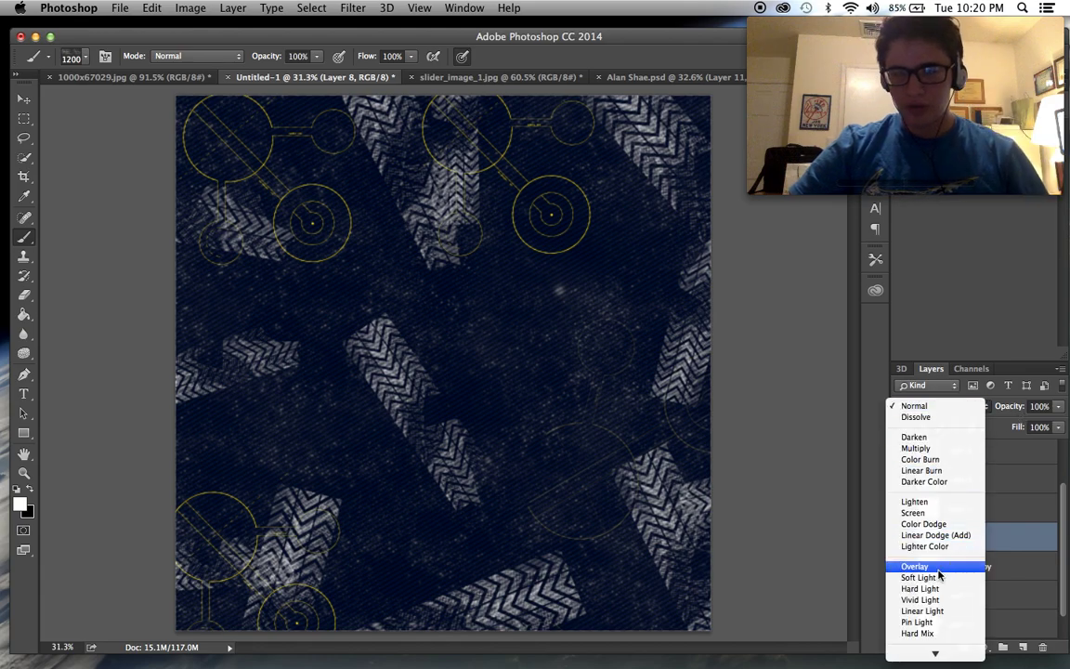
{"action": "left_click", "coordinate": [939, 569]}
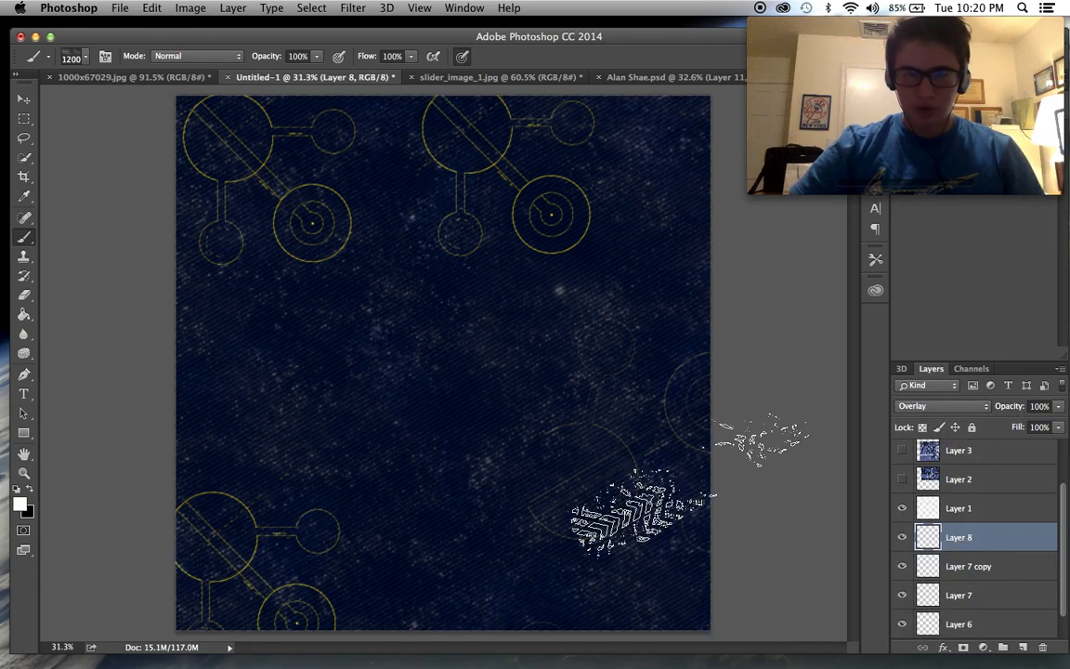
Step: Try Soft Light and Hard Light on the tire-tread Layer 8, and settle on Normal blending with 59% opacity
{"action": "left_click", "coordinate": [929, 406]}
{"action": "left_click", "coordinate": [926, 419]}
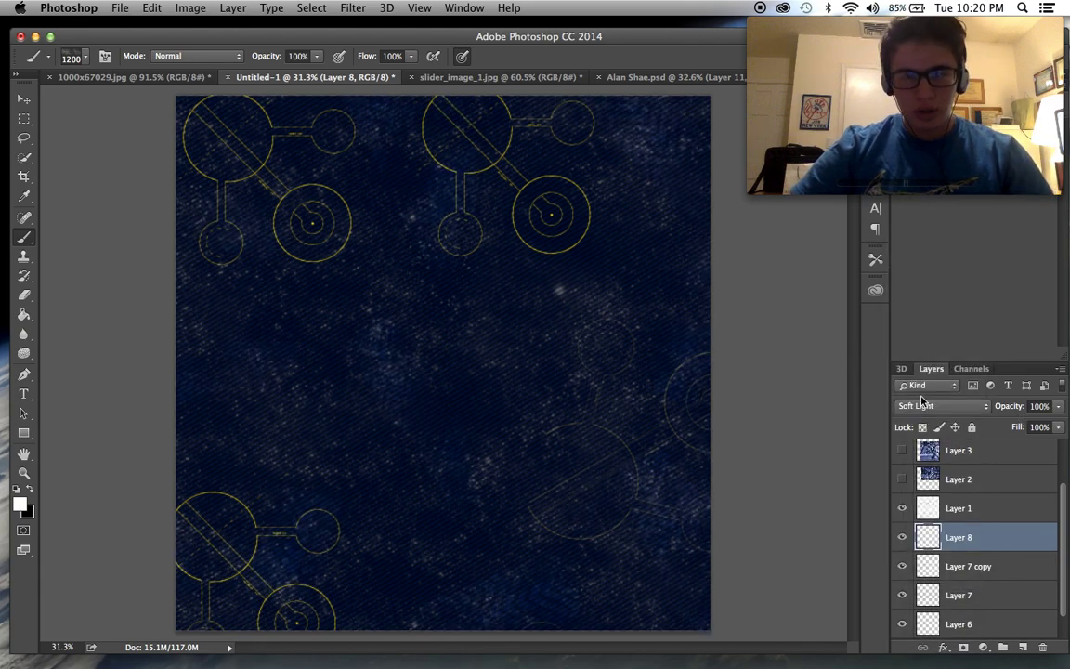
{"action": "left_click", "coordinate": [919, 406]}
{"action": "left_click", "coordinate": [918, 418]}
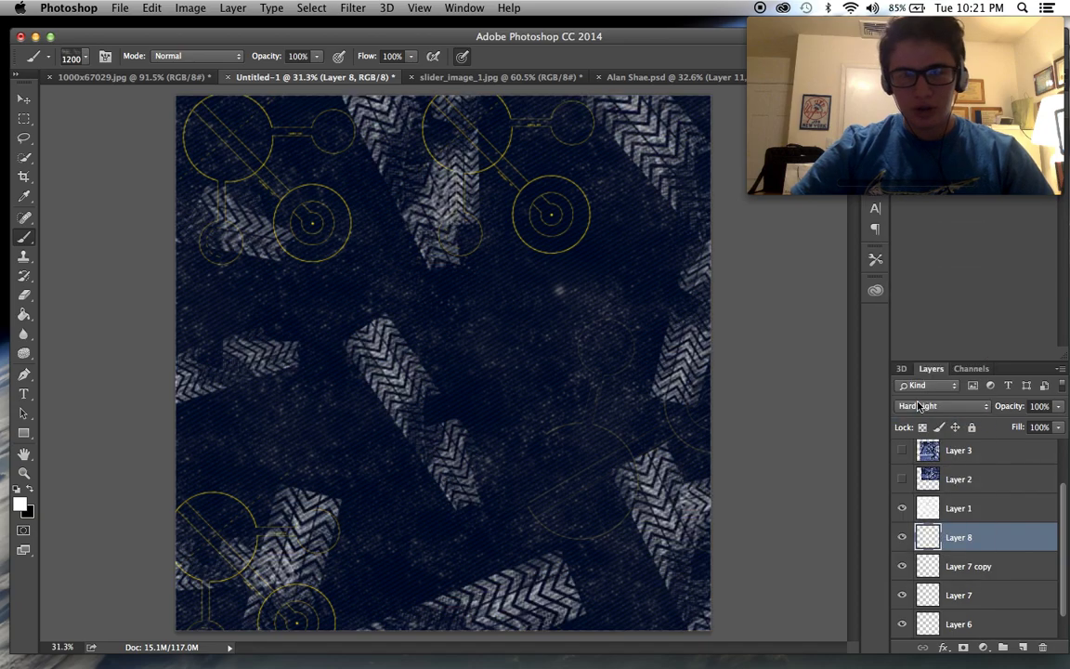
{"action": "left_click", "coordinate": [953, 408]}
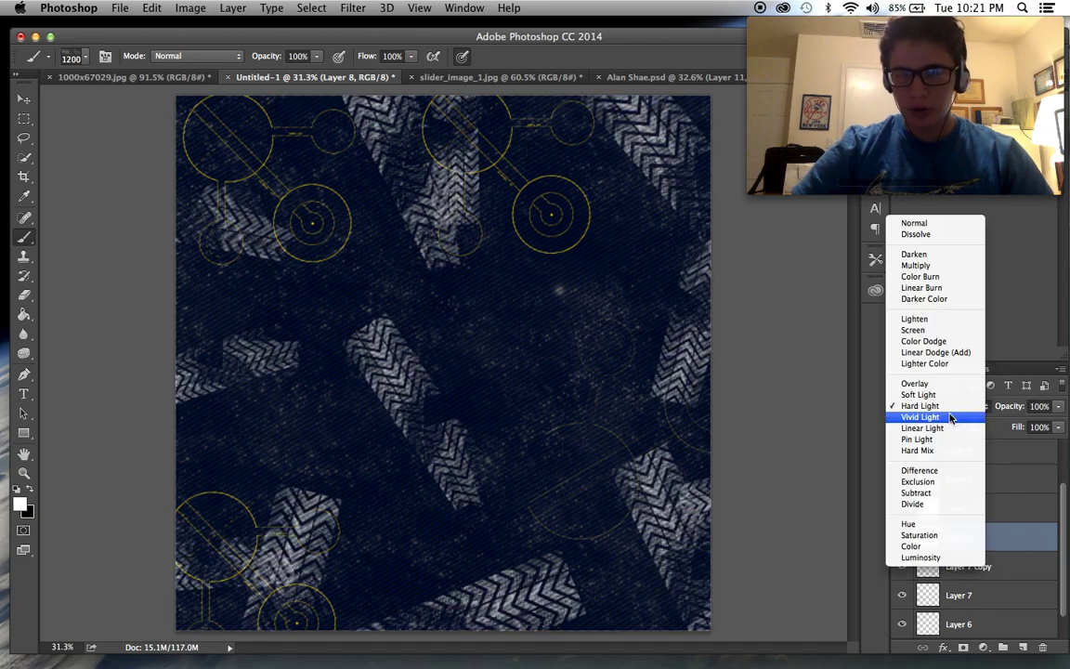
{"action": "left_click", "coordinate": [939, 224]}
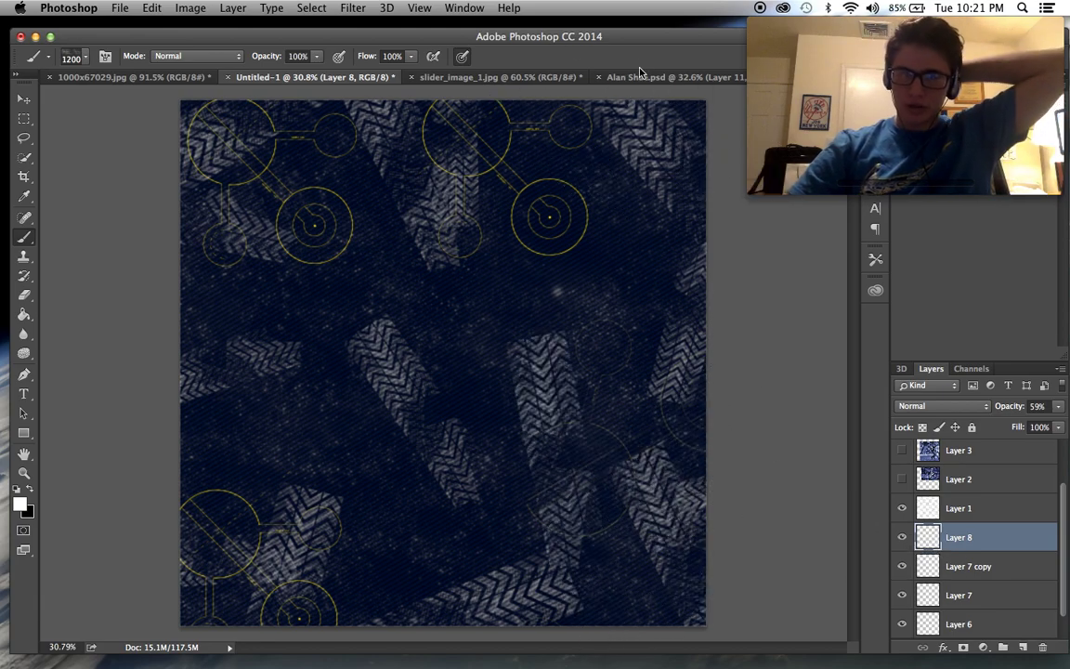
Step: Switch to Alan Shae.psd, identify the vertical-stripe layer by toggling layer visibility, and leave Layer 7 selected and visible
{"action": "left_click", "coordinate": [641, 76]}
{"action": "left_click", "coordinate": [902, 565]}
{"action": "left_click", "coordinate": [903, 566]}
{"action": "left_click", "coordinate": [902, 538]}
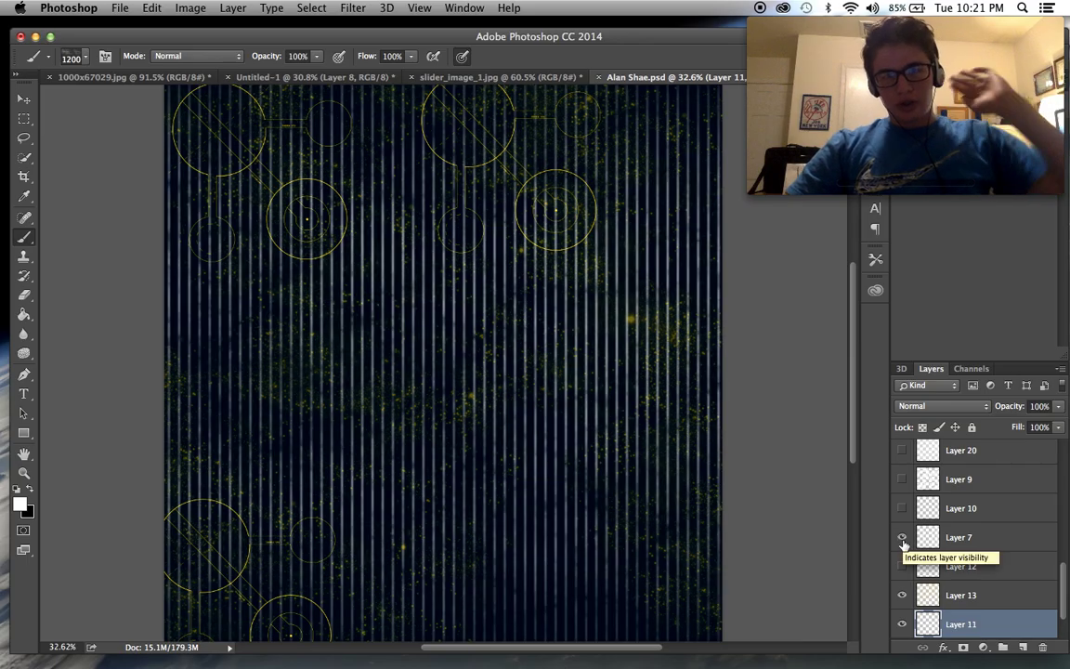
{"action": "left_click", "coordinate": [938, 546]}
{"action": "left_click", "coordinate": [902, 539]}
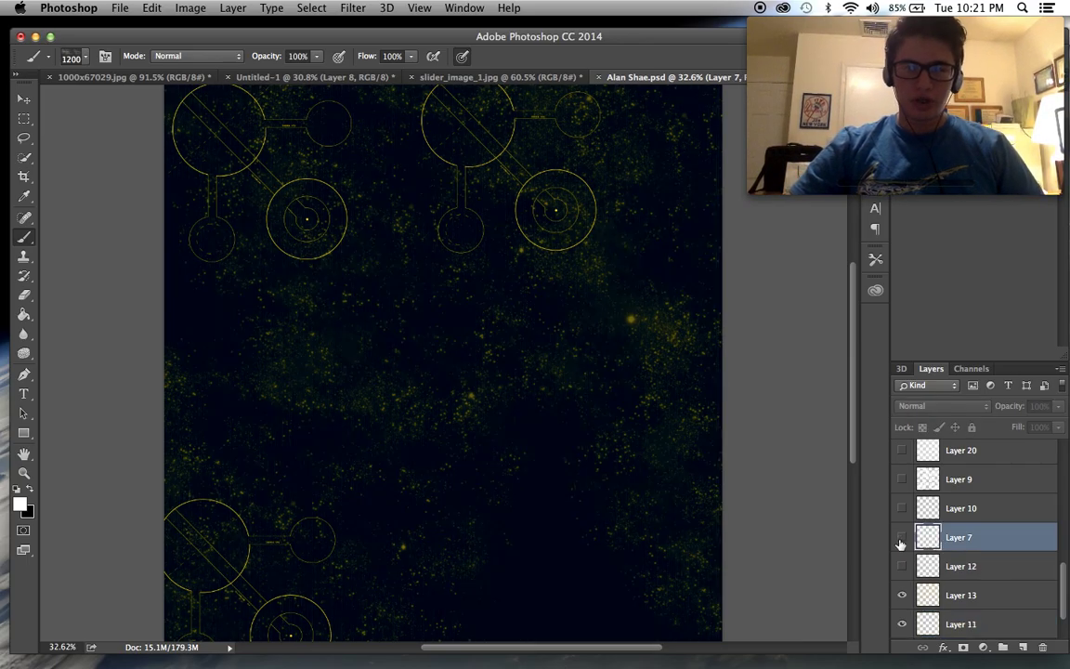
{"action": "left_click", "coordinate": [901, 538]}
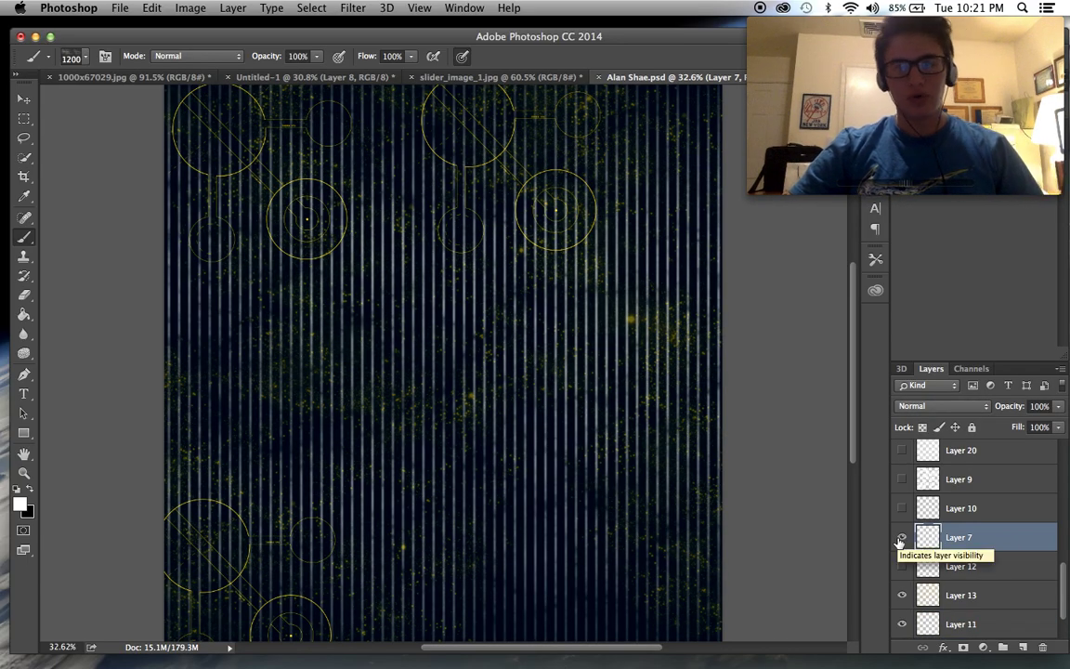
{"action": "left_click", "coordinate": [901, 539]}
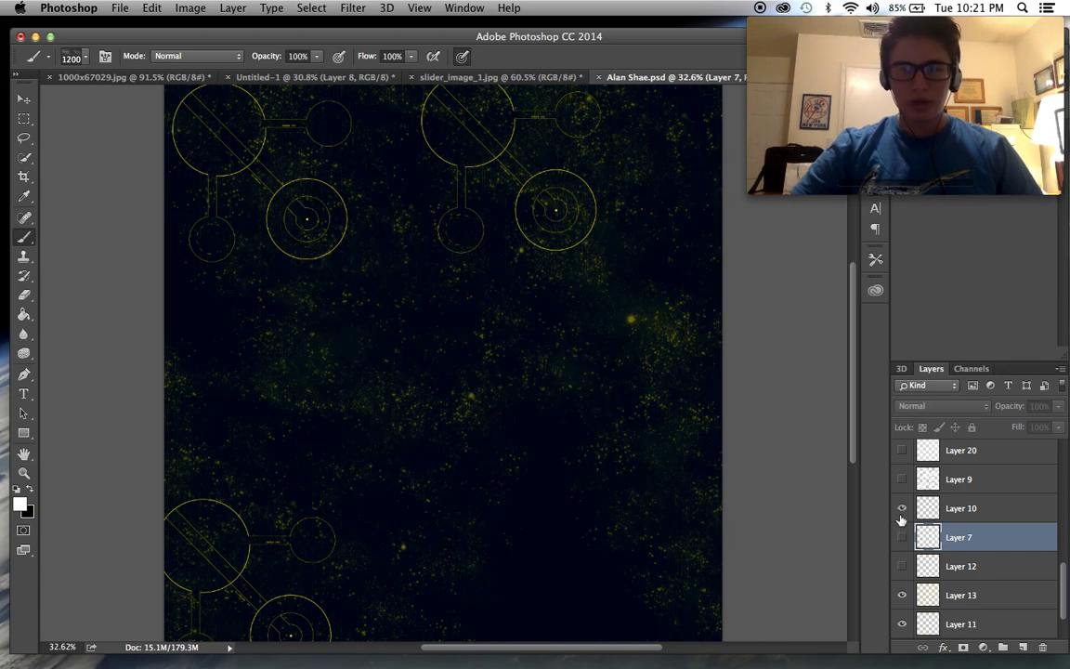
{"action": "left_click", "coordinate": [901, 536]}
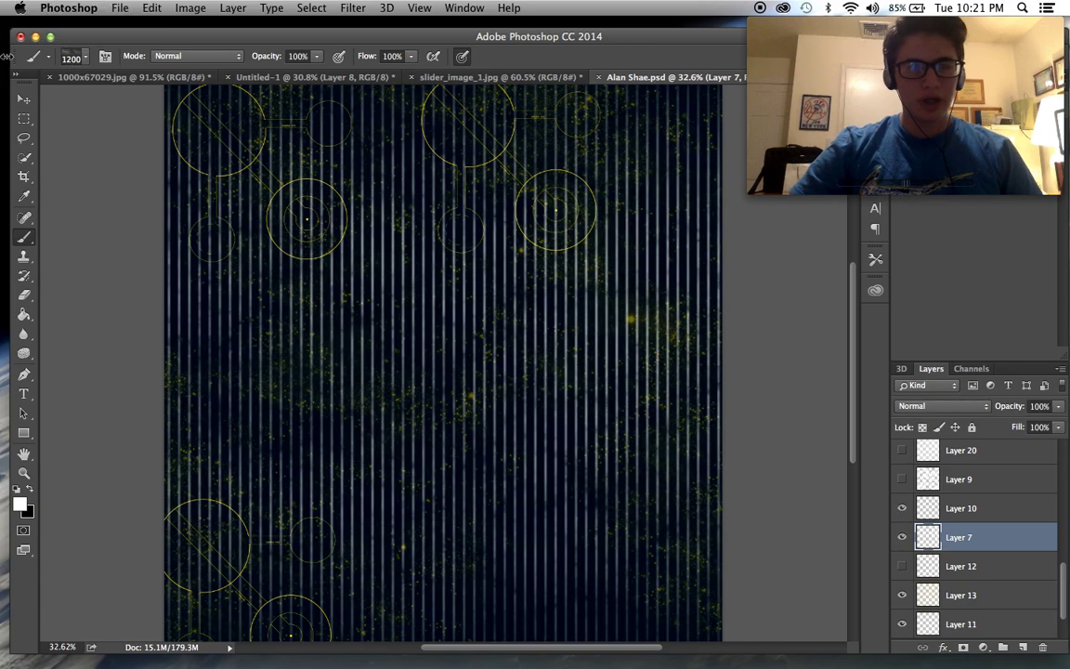
{"action": "left_click", "coordinate": [24, 100]}
{"action": "mouse_move", "coordinate": [383, 288]}
{"action": "left_mouse_down"}
{"action": "mouse_move", "coordinate": [422, 278]}
{"action": "mouse_move", "coordinate": [316, 37]}
{"action": "mouse_move", "coordinate": [290, 78]}
{"action": "left_mouse_up"}
{"action": "left_click_drag", "start_coordinate": [481, 369], "coordinate": [409, 277]}
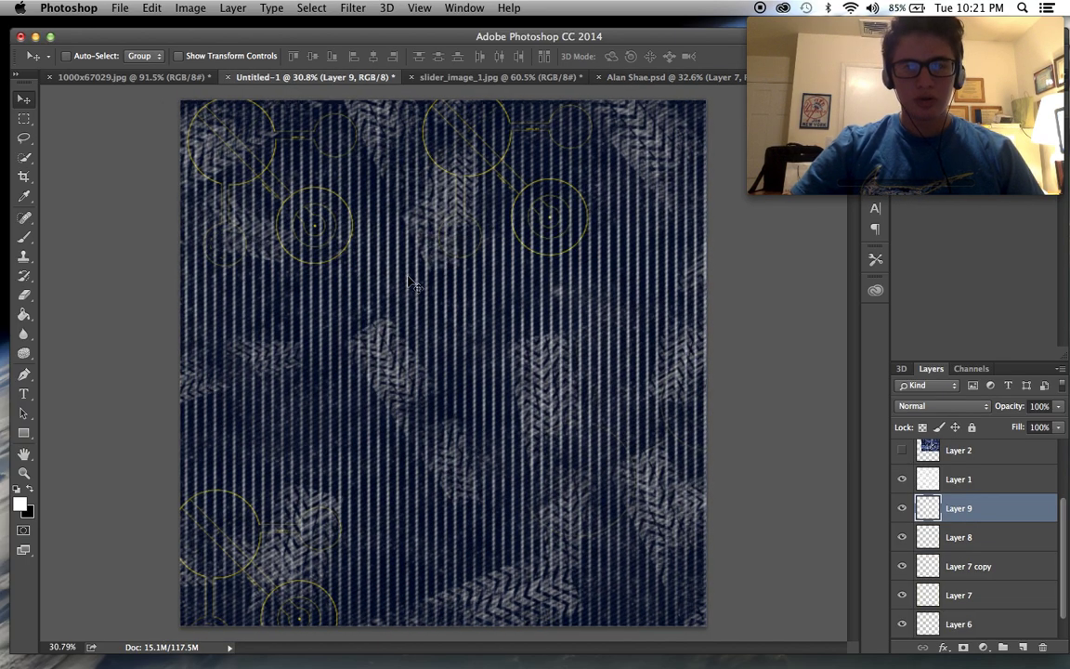
Step: Try Soft Light and Overlay blending on the copied vertical-stripe layer, and delete that layer
{"action": "left_click", "coordinate": [951, 410]}
{"action": "left_click", "coordinate": [918, 577]}
{"action": "scroll", "coordinate": [740, 411], "scroll_direction": "up", "scroll_amount": 2}
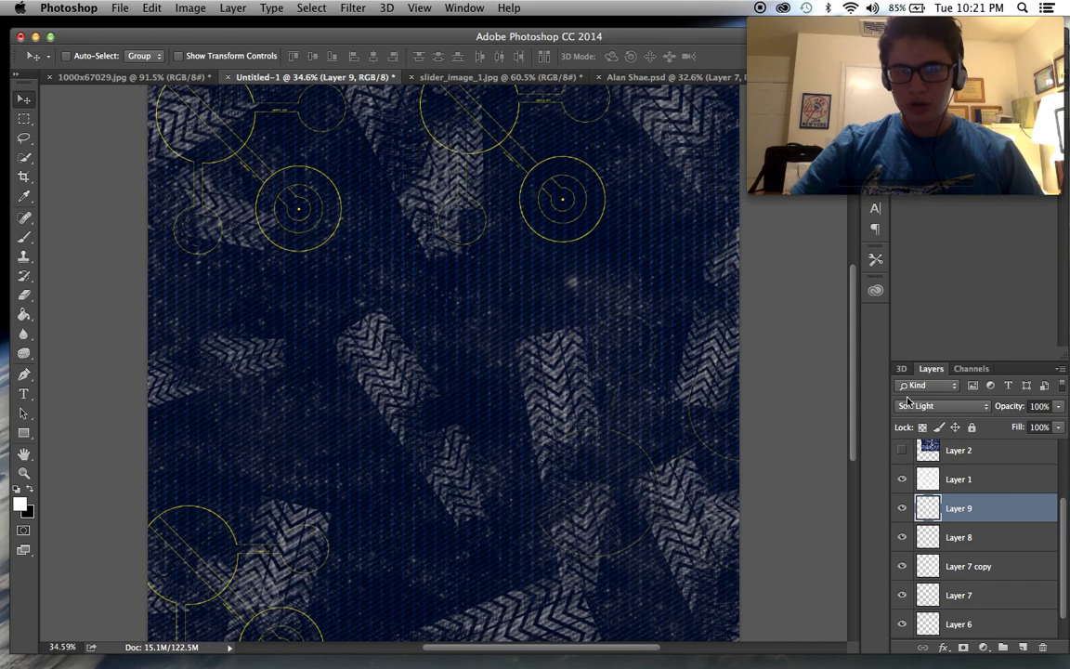
{"action": "left_click", "coordinate": [901, 406]}
{"action": "left_click", "coordinate": [915, 396]}
{"action": "scroll", "coordinate": [818, 395], "scroll_direction": "down", "scroll_amount": 1}
{"action": "key", "text": "BackSpace"}
Step: Examine what the layers from Layer 7 up to Layer 9 contribute to the Alan Shae.psd design
{"action": "scroll", "coordinate": [817, 395], "scroll_direction": "up", "scroll_amount": 1}
{"action": "left_click", "coordinate": [651, 77]}
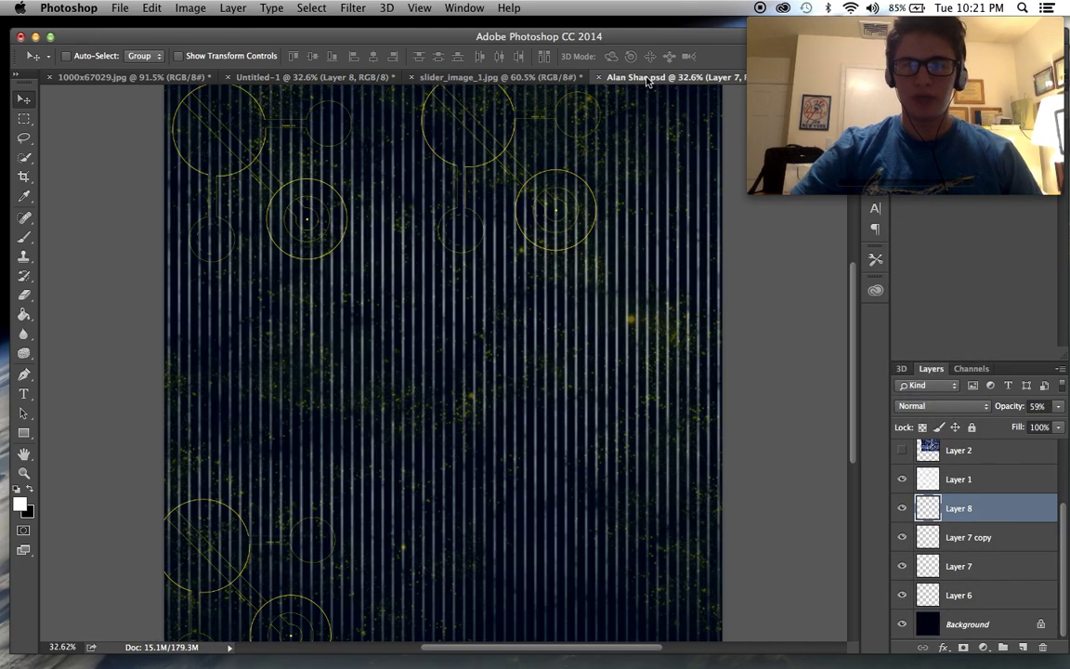
{"action": "left_click_drag", "start_coordinate": [904, 623], "coordinate": [902, 572]}
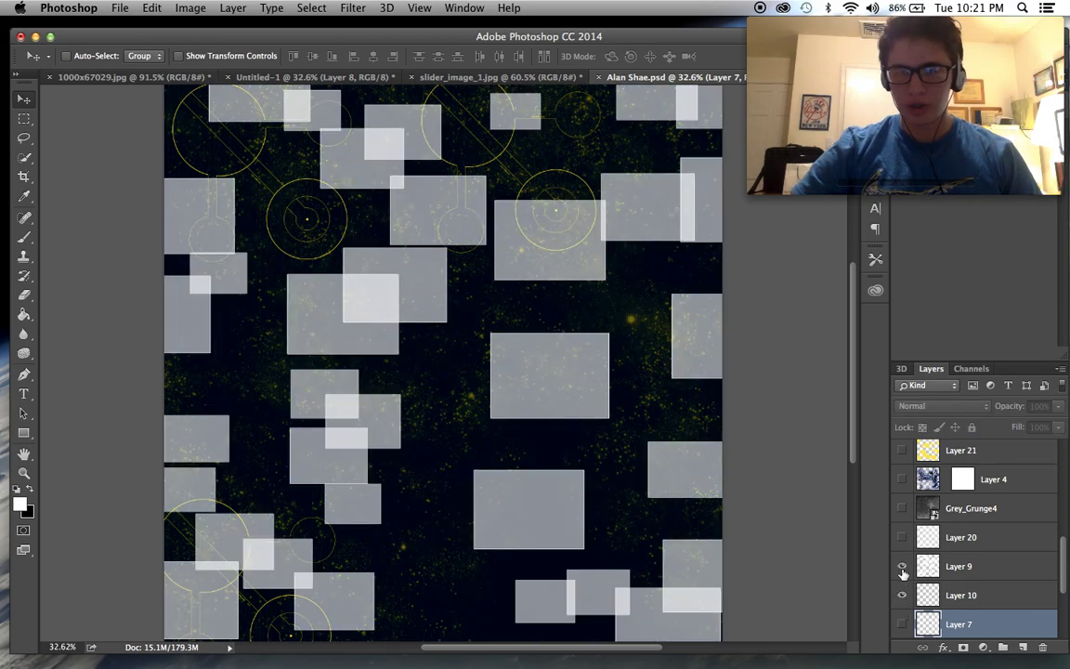
{"action": "left_click", "coordinate": [902, 571]}
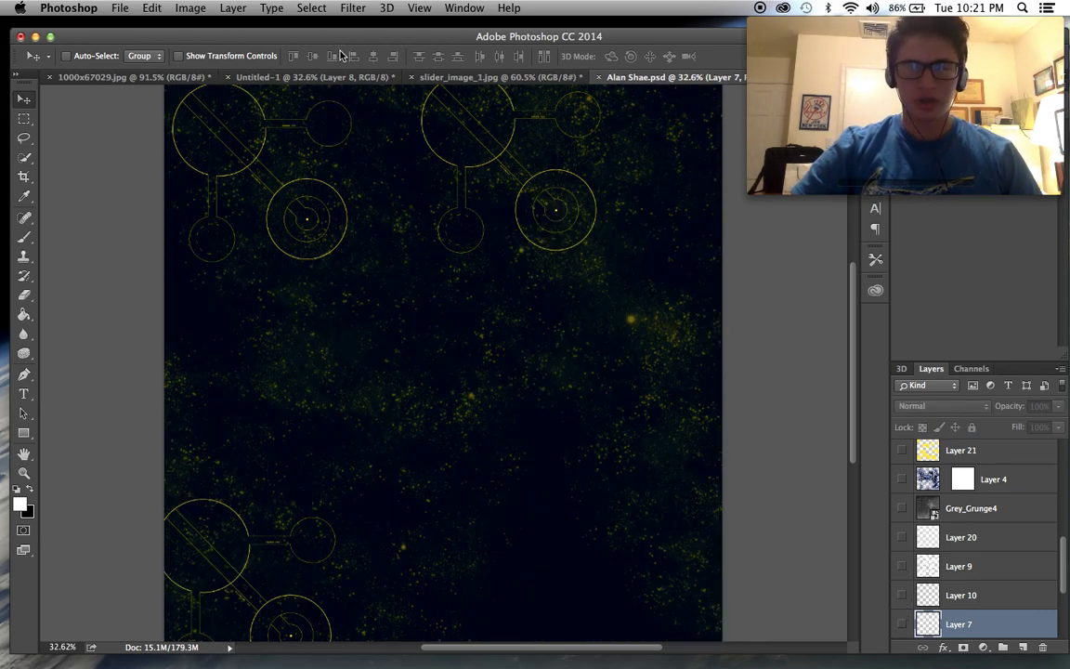
Step: Return to Untitled-1, add a new layer above Layer 8, and browse the brush presets for a rectangle brush
{"action": "left_click", "coordinate": [316, 77]}
{"action": "left_click", "coordinate": [25, 236]}
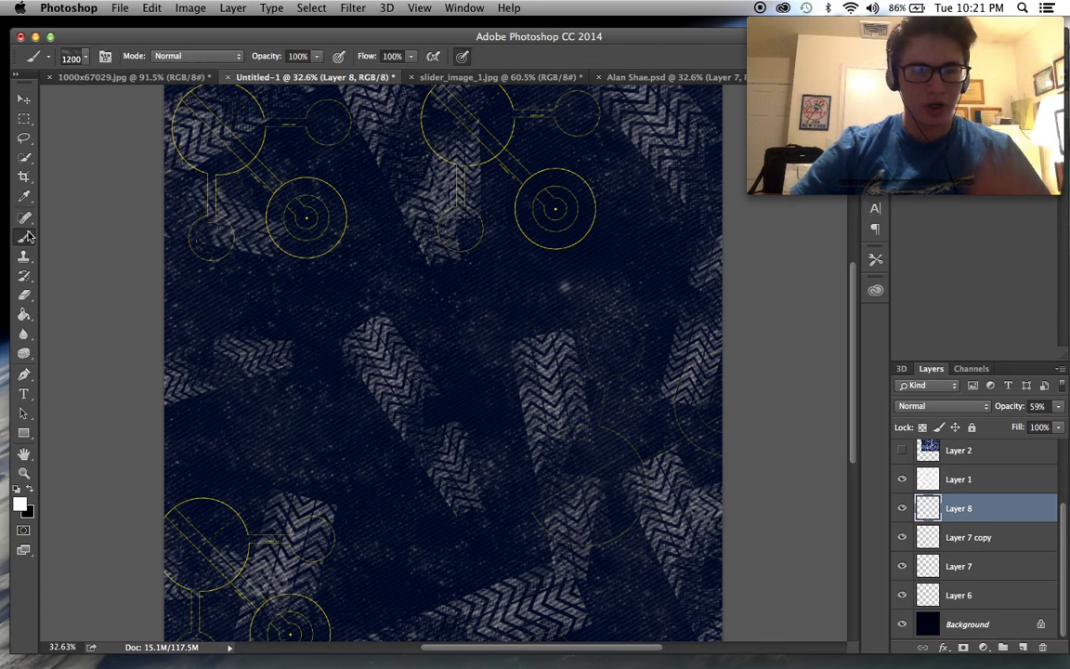
{"action": "left_click", "coordinate": [1024, 647]}
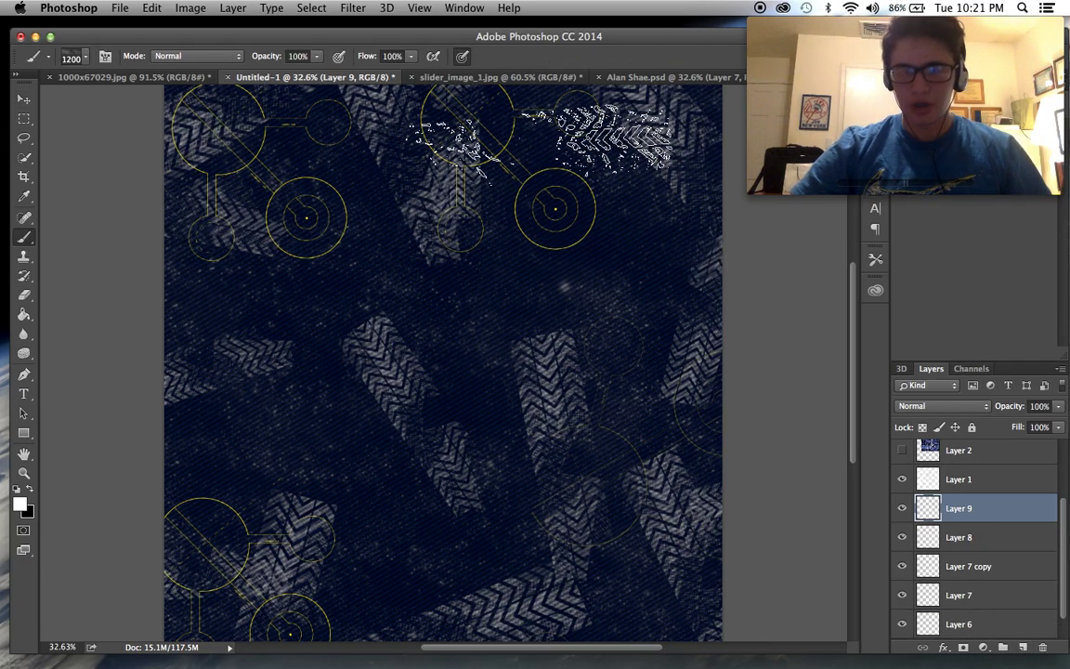
{"action": "left_click", "coordinate": [87, 59]}
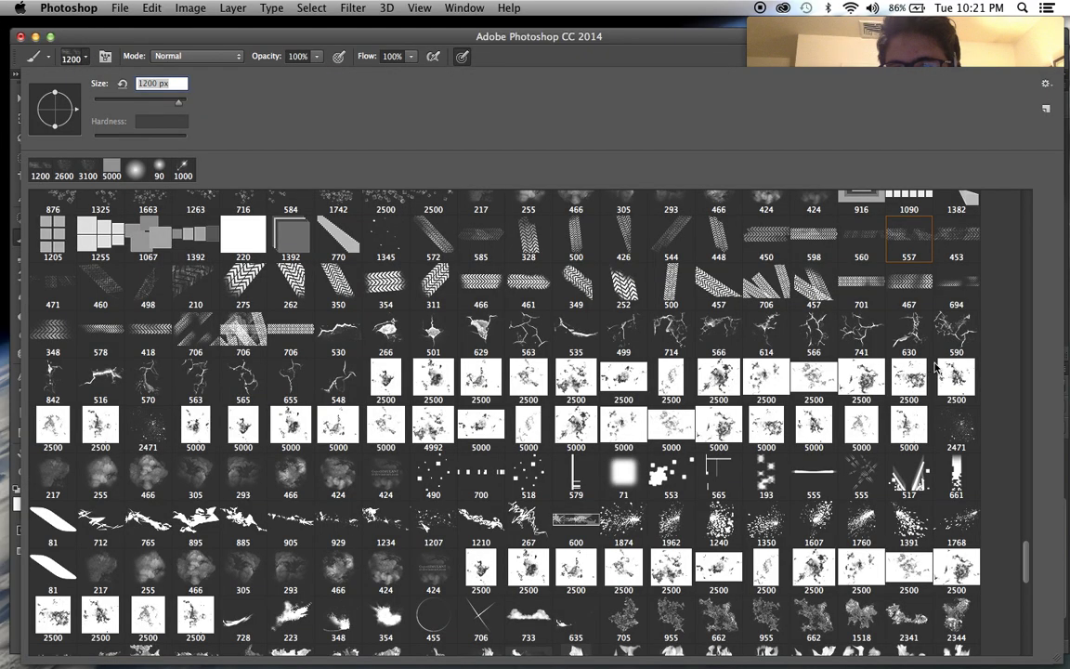
{"action": "left_click_drag", "start_coordinate": [1028, 564], "coordinate": [1026, 66]}
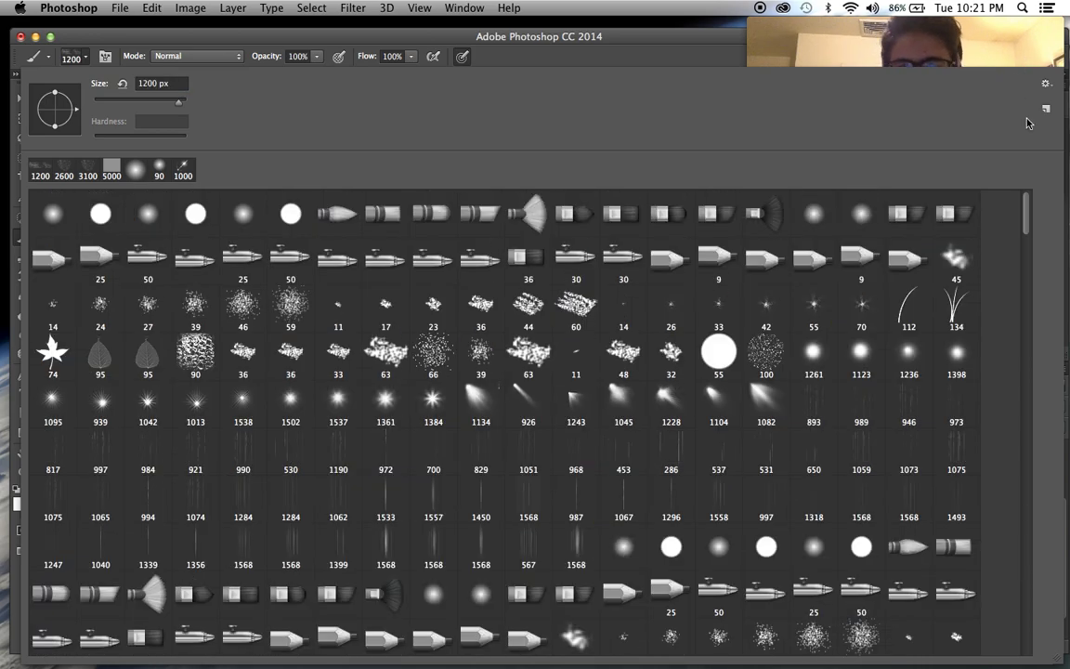
{"action": "left_click_drag", "start_coordinate": [1026, 217], "coordinate": [1031, 457]}
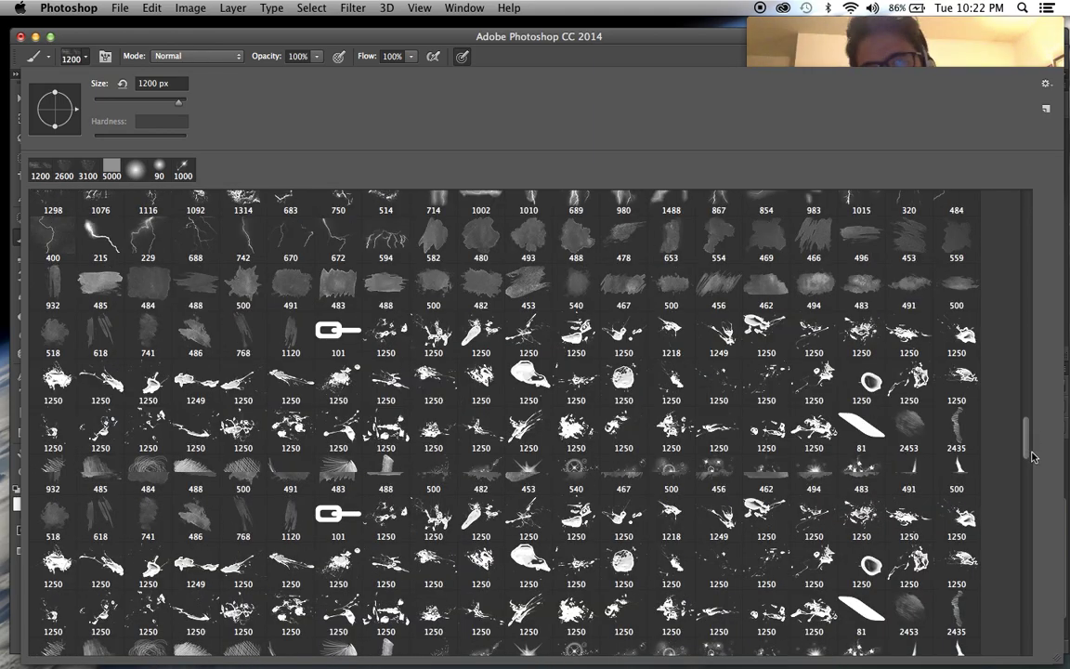
{"action": "left_click", "coordinate": [715, 54]}
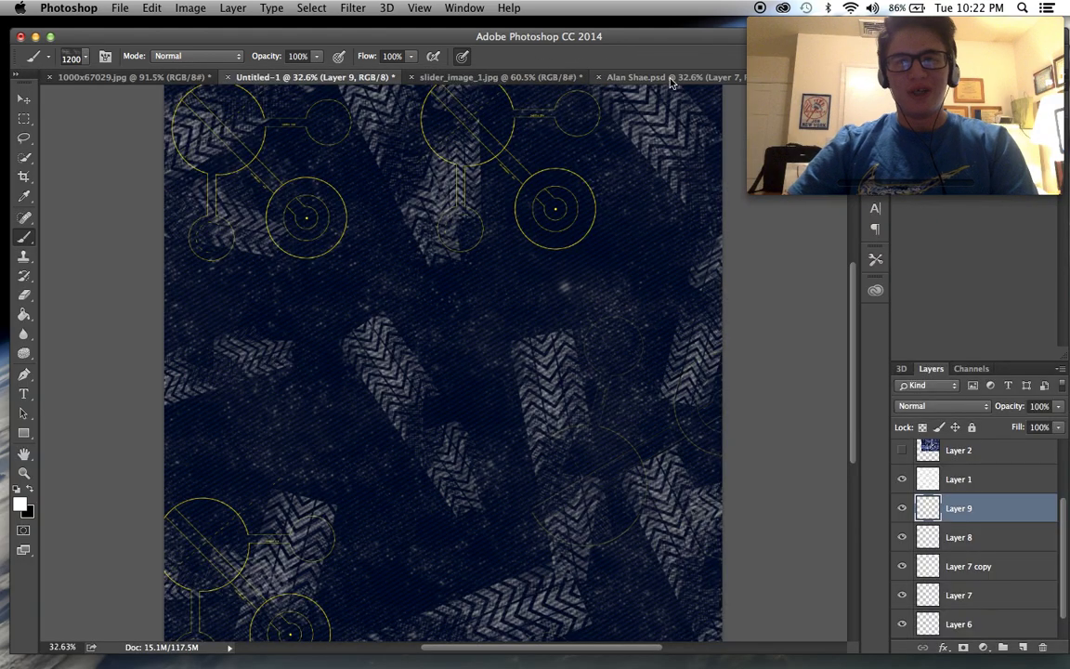
{"action": "left_click", "coordinate": [676, 80]}
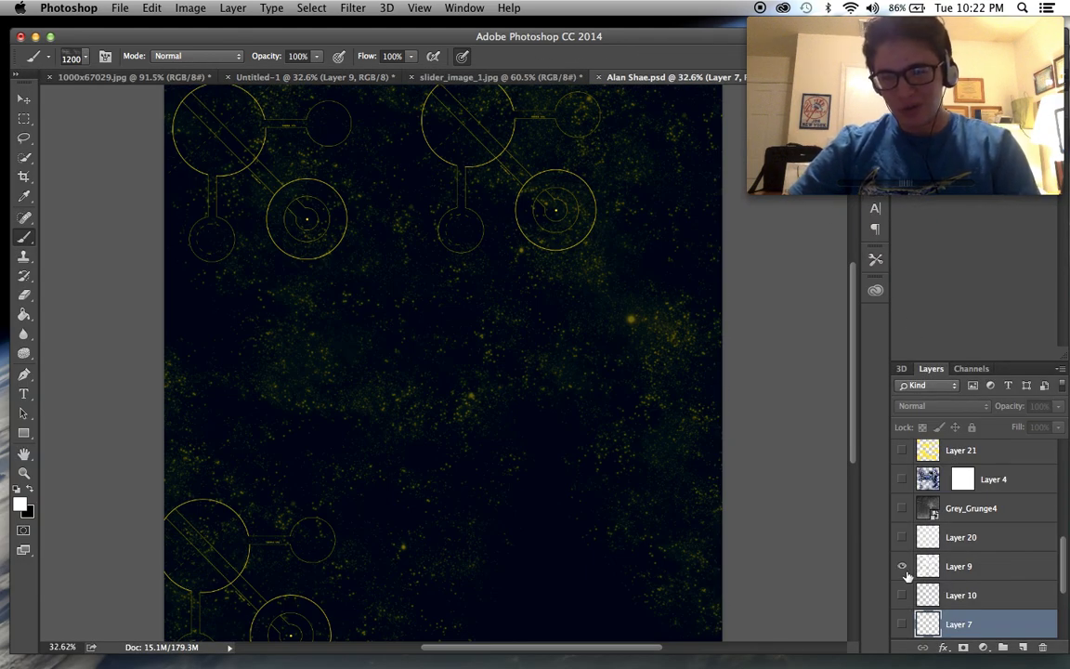
{"action": "left_click", "coordinate": [902, 566]}
{"action": "left_click", "coordinate": [902, 566]}
{"action": "left_click", "coordinate": [903, 566]}
{"action": "left_click", "coordinate": [957, 566]}
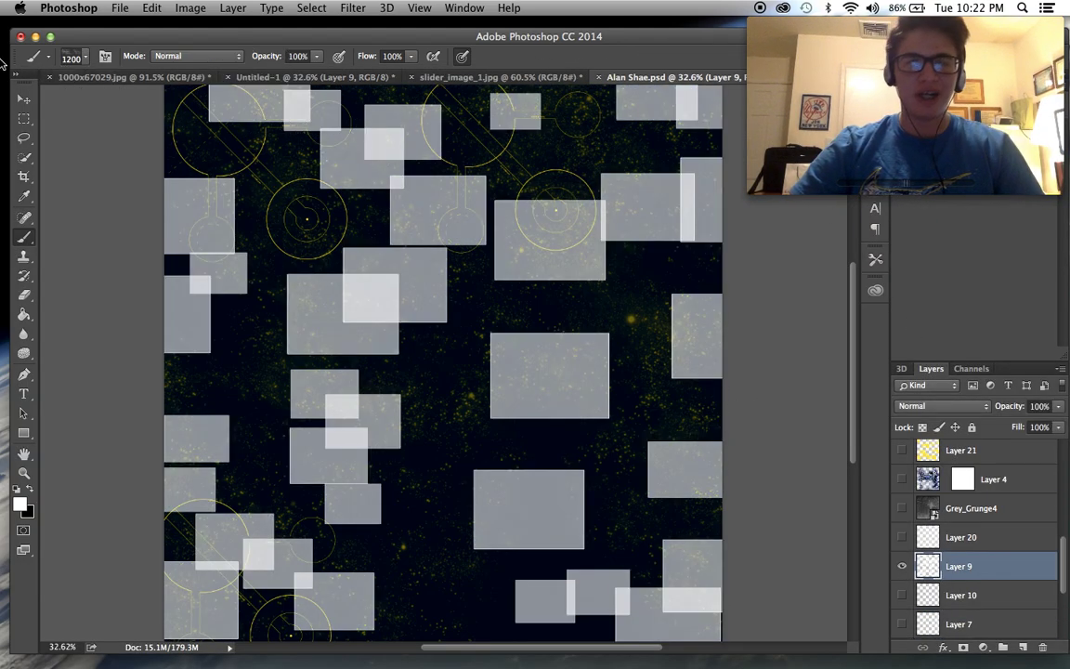
{"action": "left_click", "coordinate": [24, 98]}
{"action": "left_click_drag", "start_coordinate": [364, 313], "coordinate": [206, 95]}
{"action": "left_click", "coordinate": [248, 77]}
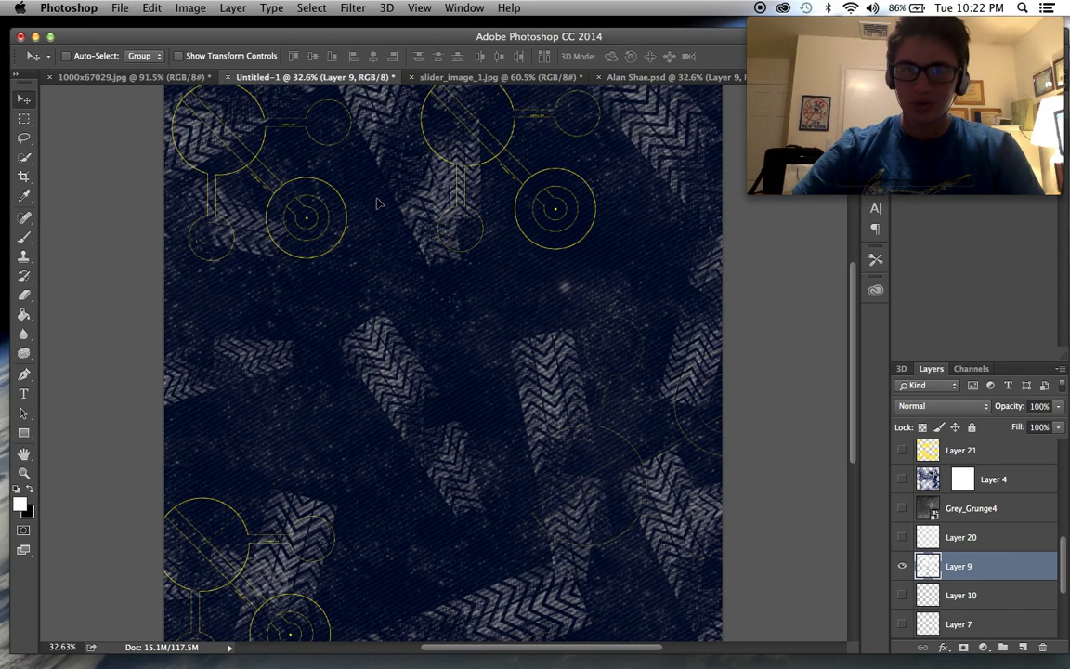
{"action": "left_click_drag", "start_coordinate": [433, 302], "coordinate": [435, 302]}
{"action": "left_click_drag", "start_coordinate": [506, 309], "coordinate": [440, 319]}
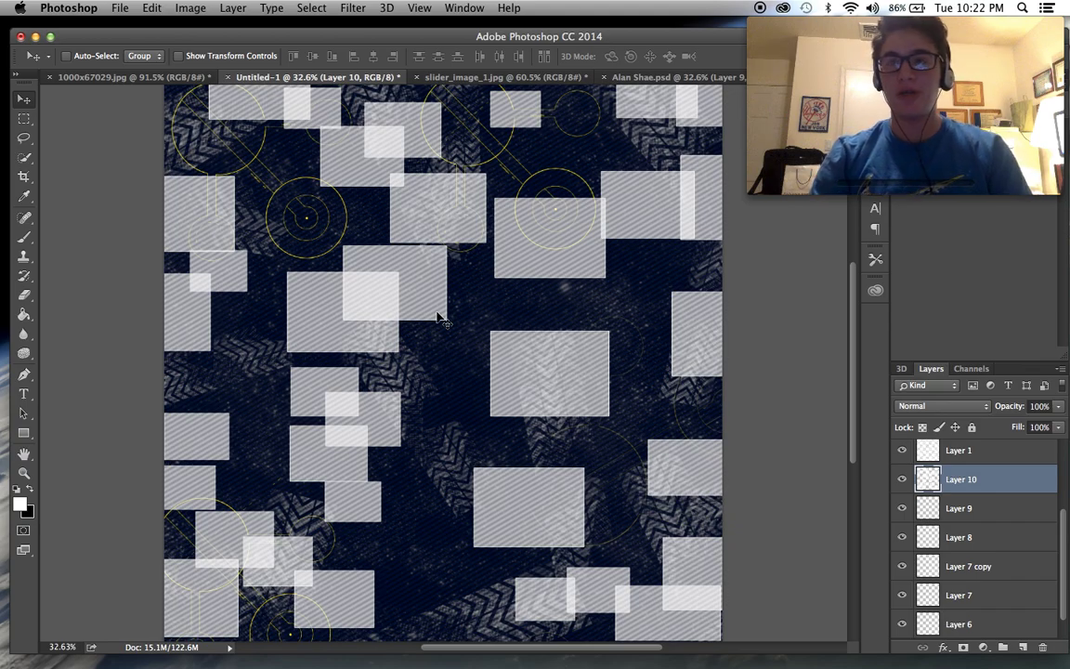
{"action": "scroll", "coordinate": [441, 318], "scroll_direction": "down", "scroll_amount": 3}
{"action": "scroll", "coordinate": [441, 317], "scroll_direction": "up", "scroll_amount": 4}
{"action": "scroll", "coordinate": [441, 318], "scroll_direction": "up", "scroll_amount": 2}
{"action": "scroll", "coordinate": [441, 318], "scroll_direction": "down", "scroll_amount": 1}
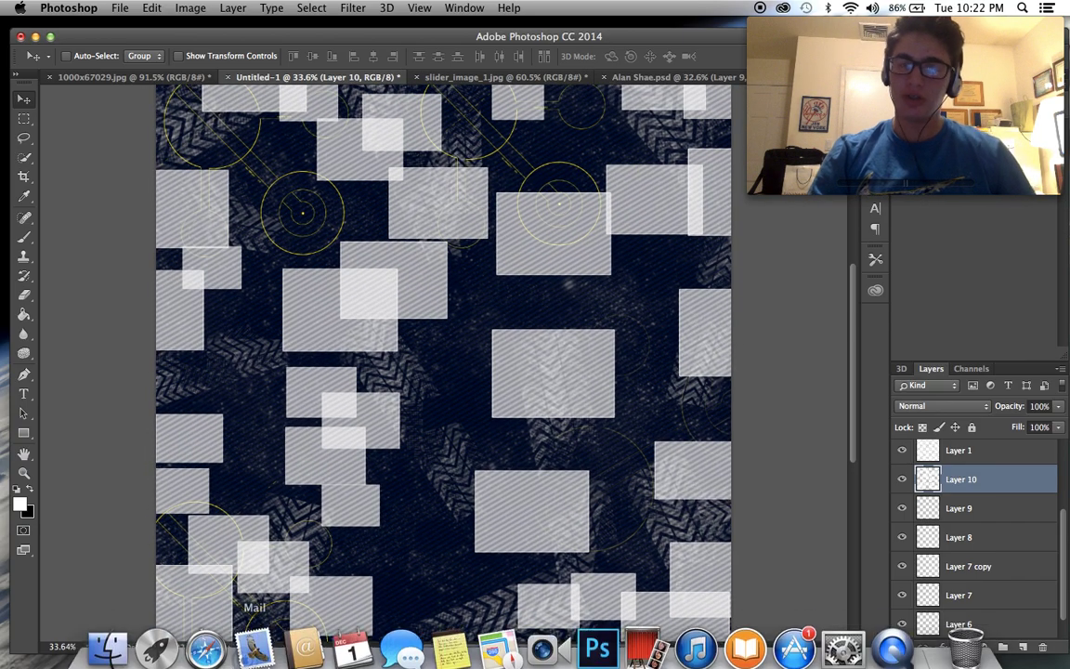
Step: Search the Mac for "grunge" in Finder and place the Grey_Grunge4 image in the Untitled-1 poster
{"action": "left_click", "coordinate": [107, 639]}
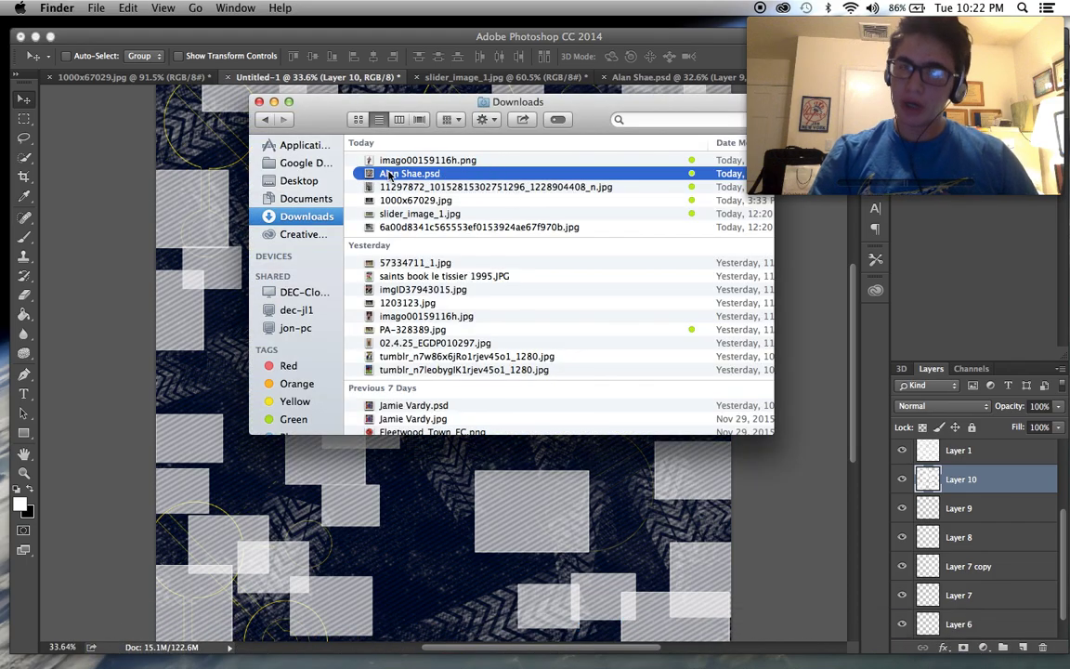
{"action": "left_click", "coordinate": [639, 120]}
{"action": "type", "text": "grunge"}
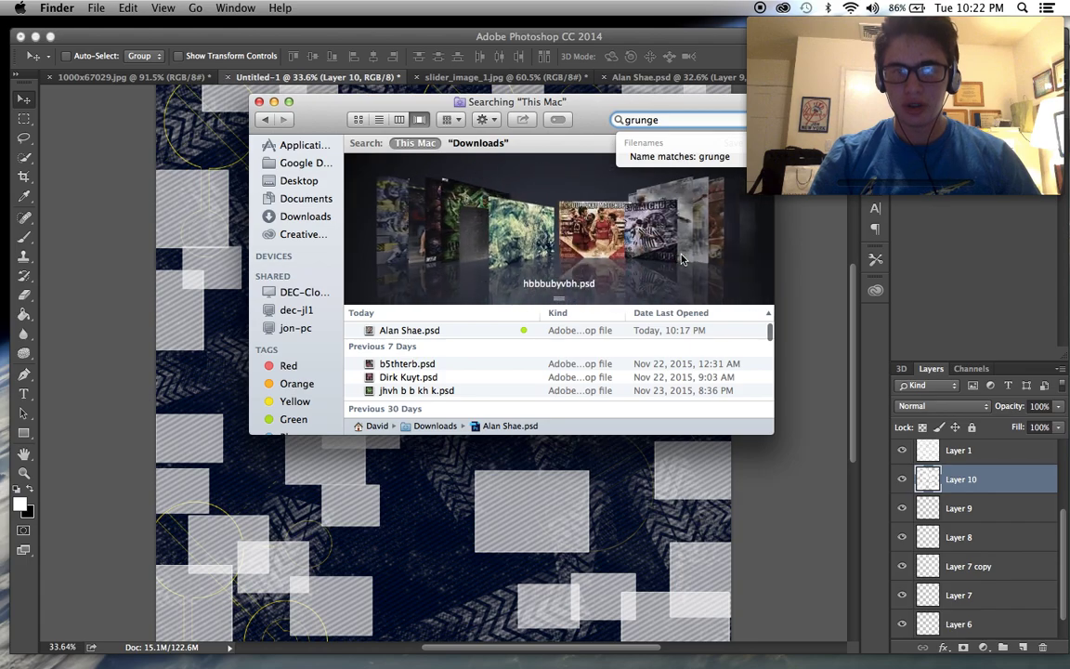
{"action": "scroll", "coordinate": [682, 259], "scroll_direction": "right", "scroll_amount": 2}
{"action": "scroll", "coordinate": [651, 260], "scroll_direction": "left", "scroll_amount": 3}
{"action": "left_click_drag", "start_coordinate": [570, 262], "coordinate": [499, 537]}
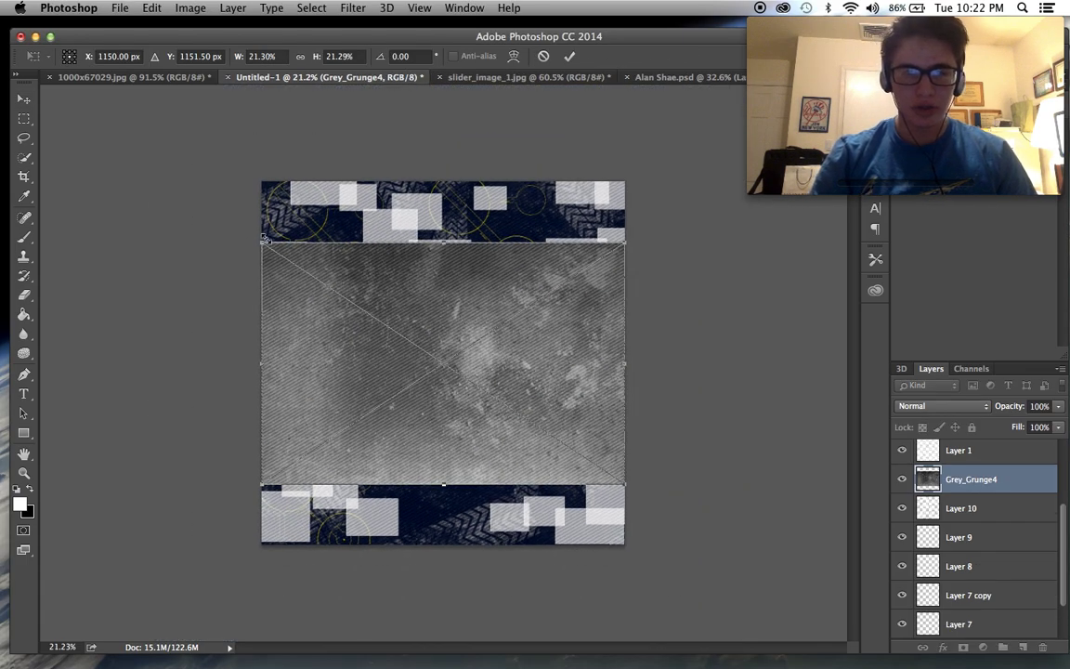
Step: Enlarge the placed Grey_Grunge4 texture to about 33% scale so it covers the entire canvas, and commit the placement
{"action": "left_click_drag", "start_coordinate": [265, 240], "coordinate": [157, 173]}
{"action": "left_click_drag", "start_coordinate": [625, 481], "coordinate": [718, 548]}
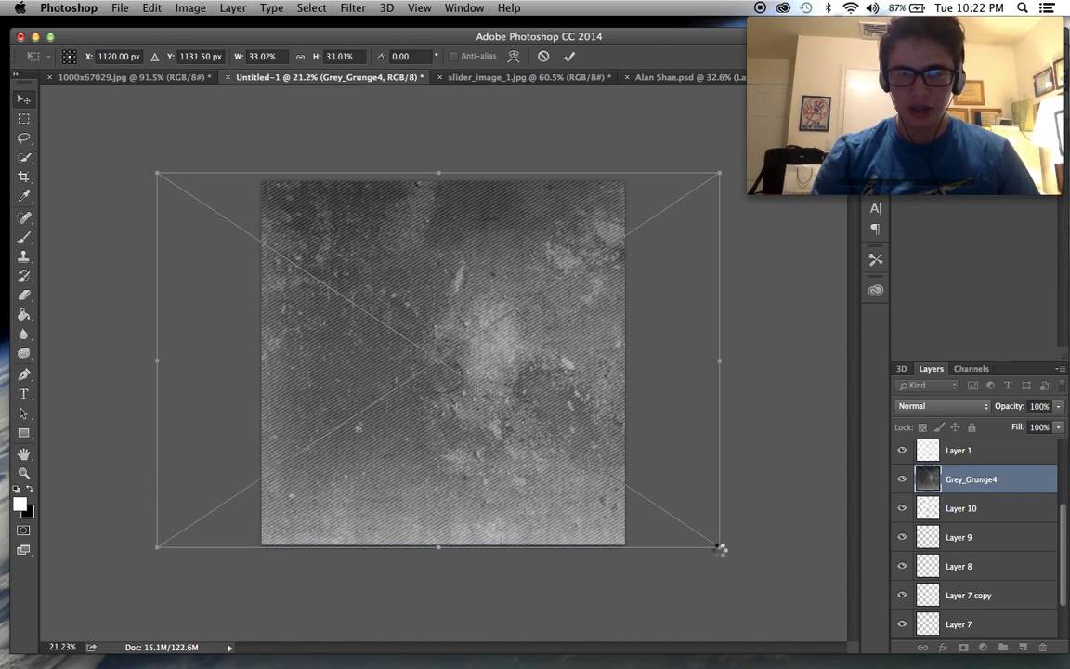
{"action": "key", "text": "Return"}
Step: Move Grey_Grunge4 directly above Layer 1 in the layer stack and set its blend mode to Overlay
{"action": "scroll", "coordinate": [983, 515], "scroll_direction": "up", "scroll_amount": 3}
{"action": "left_click_drag", "start_coordinate": [966, 572], "coordinate": [978, 546]}
{"action": "key", "text": "super+0"}
{"action": "left_click", "coordinate": [933, 406]}
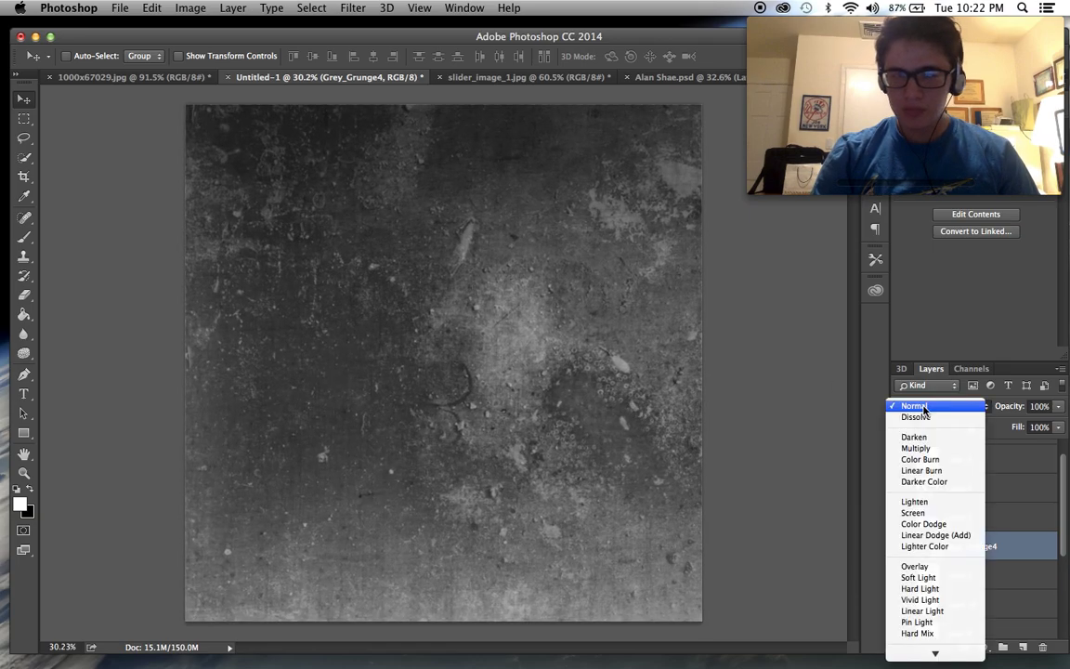
{"action": "left_click", "coordinate": [920, 570]}
{"action": "scroll", "coordinate": [639, 416], "scroll_direction": "up", "scroll_amount": 2}
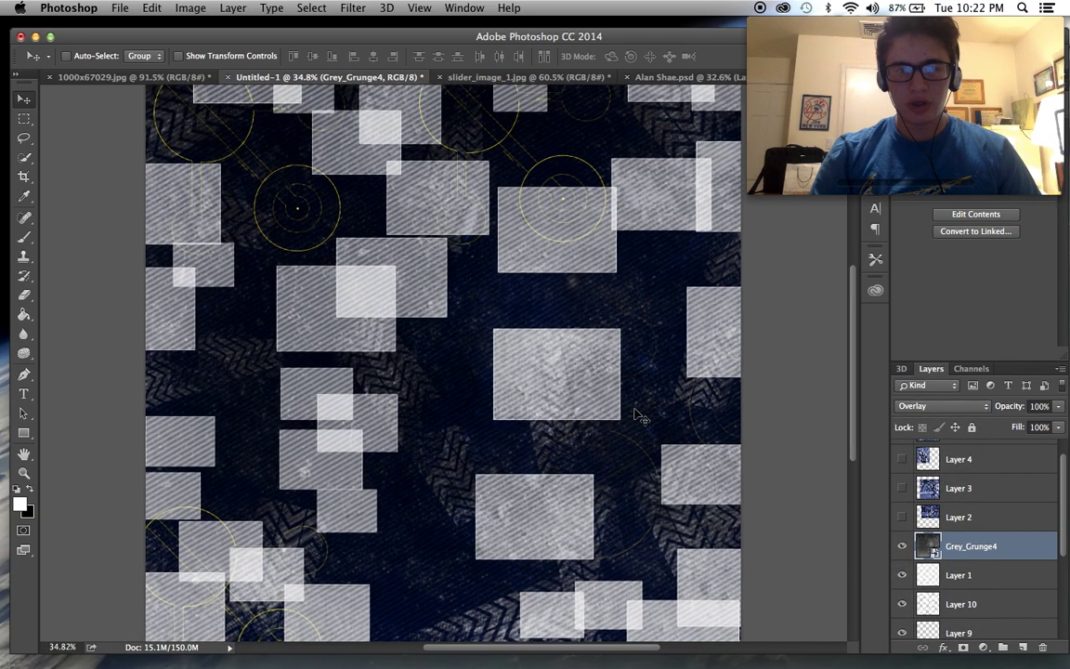
{"action": "scroll", "coordinate": [639, 416], "scroll_direction": "down", "scroll_amount": 1}
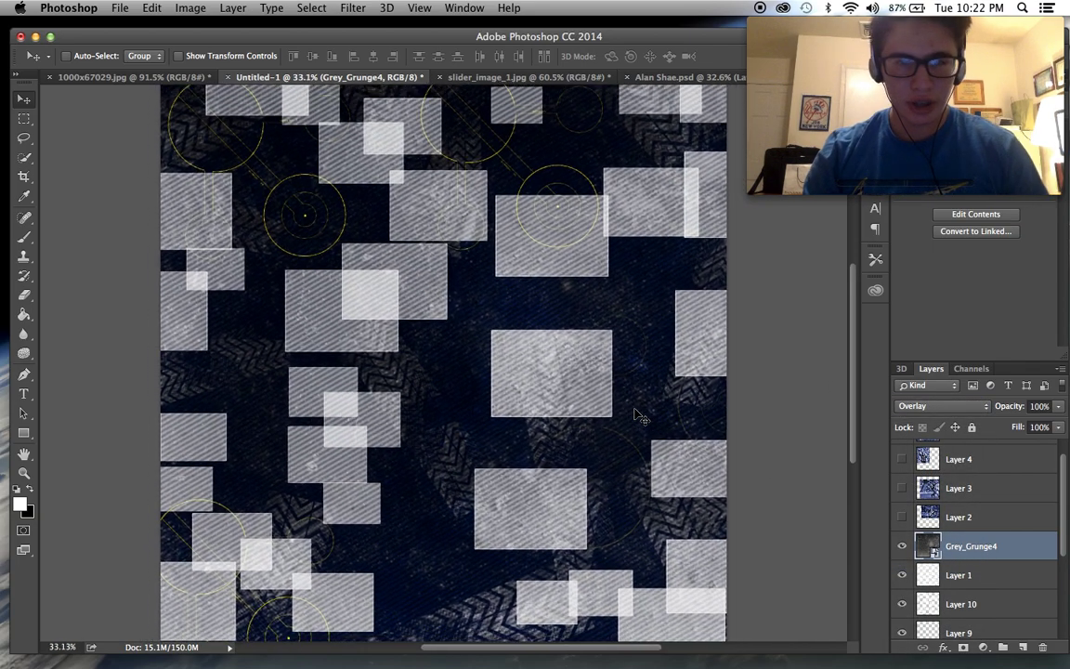
Step: Check the contribution of Layer 6, Layer 7 and Layer 1 by switching their visibility off and on
{"action": "scroll", "coordinate": [1004, 619], "scroll_direction": "down", "scroll_amount": 3}
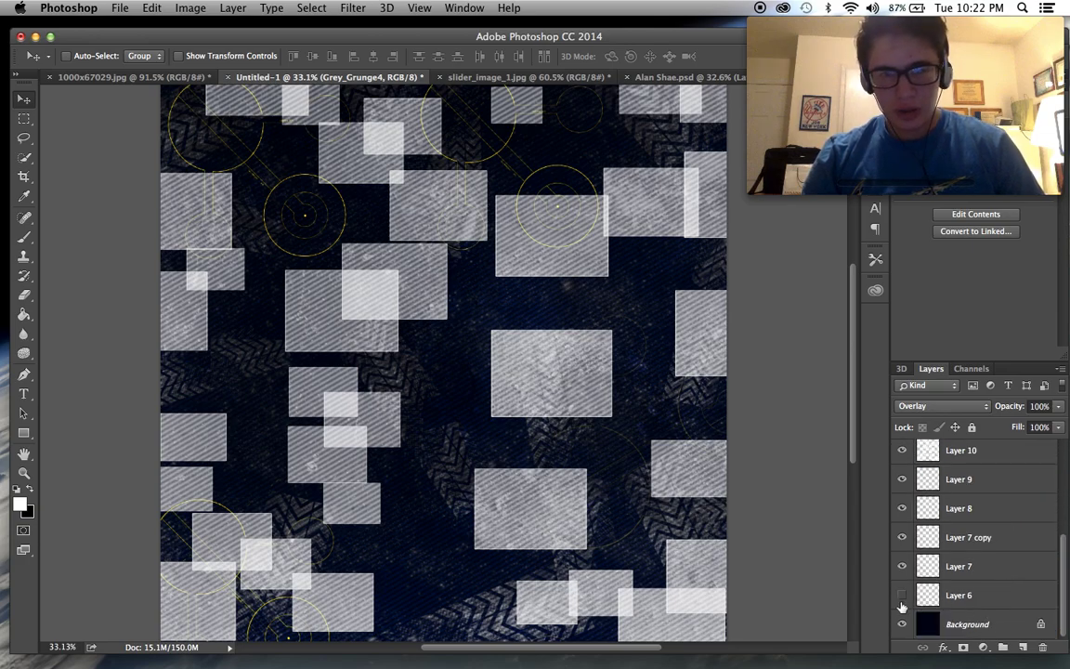
{"action": "left_click", "coordinate": [902, 566]}
{"action": "left_click", "coordinate": [902, 566]}
{"action": "scroll", "coordinate": [915, 502], "scroll_direction": "up", "scroll_amount": 1}
{"action": "left_click", "coordinate": [903, 461]}
{"action": "left_click", "coordinate": [903, 460]}
Step: Scale Layer 1 down to about 84%, reposition it so it still covers the canvas, and commit the transform
{"action": "left_click", "coordinate": [927, 466]}
{"action": "key", "text": "super+minus"}
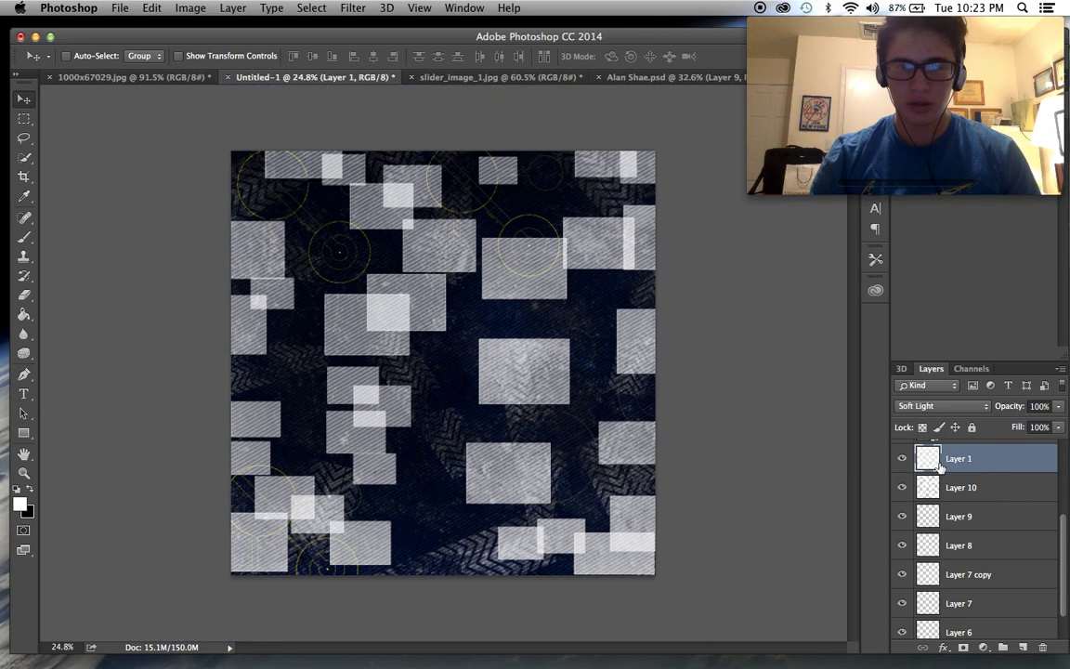
{"action": "key", "text": "super+t"}
{"action": "key", "text": "super+0"}
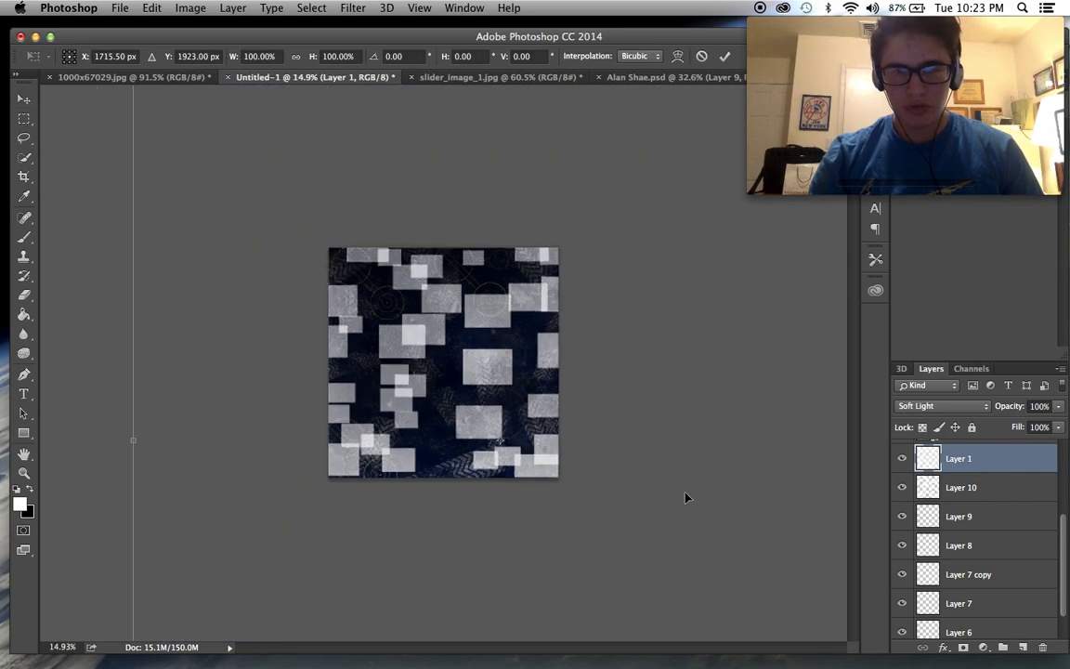
{"action": "left_click_drag", "start_coordinate": [694, 194], "coordinate": [627, 263]}
{"action": "left_click_drag", "start_coordinate": [547, 342], "coordinate": [547, 312]}
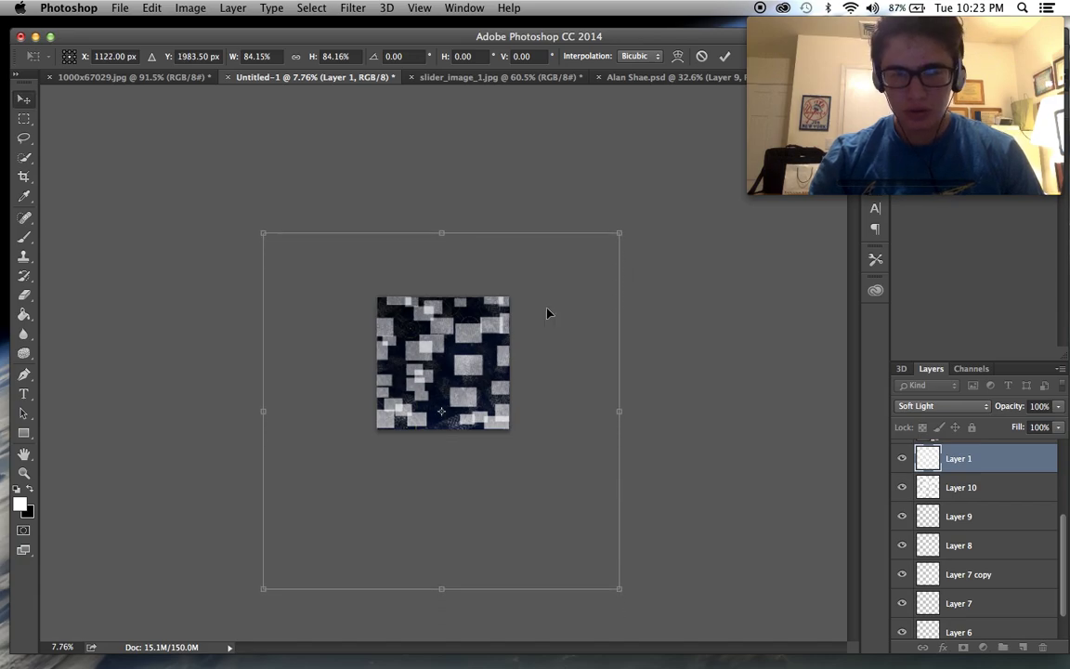
{"action": "key", "text": "Return"}
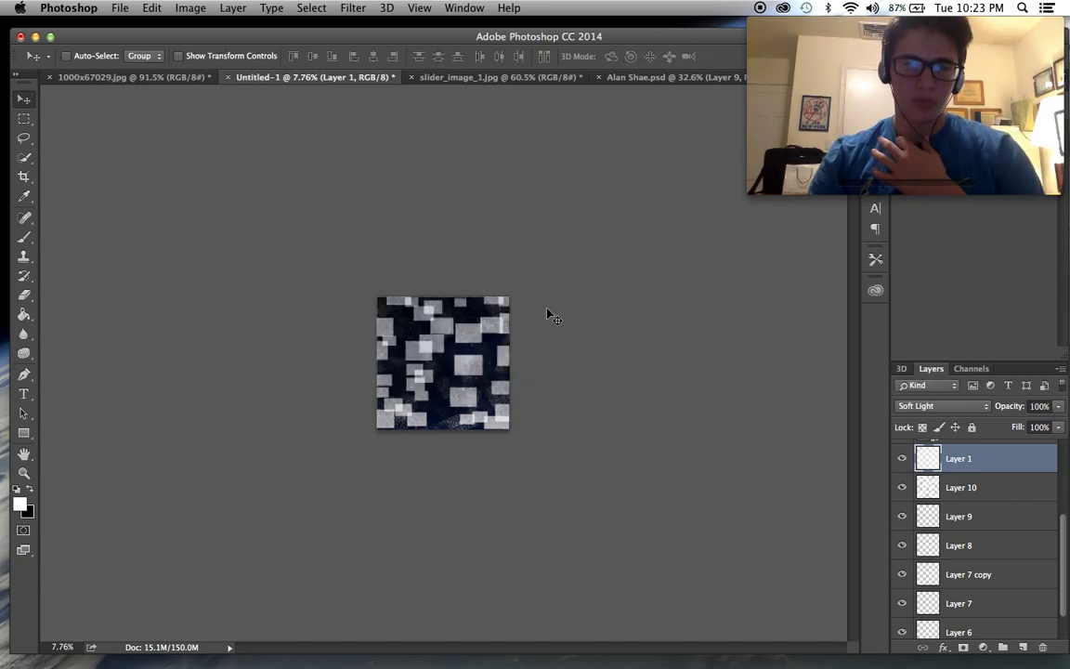
{"action": "key", "text": "ctrl+0"}
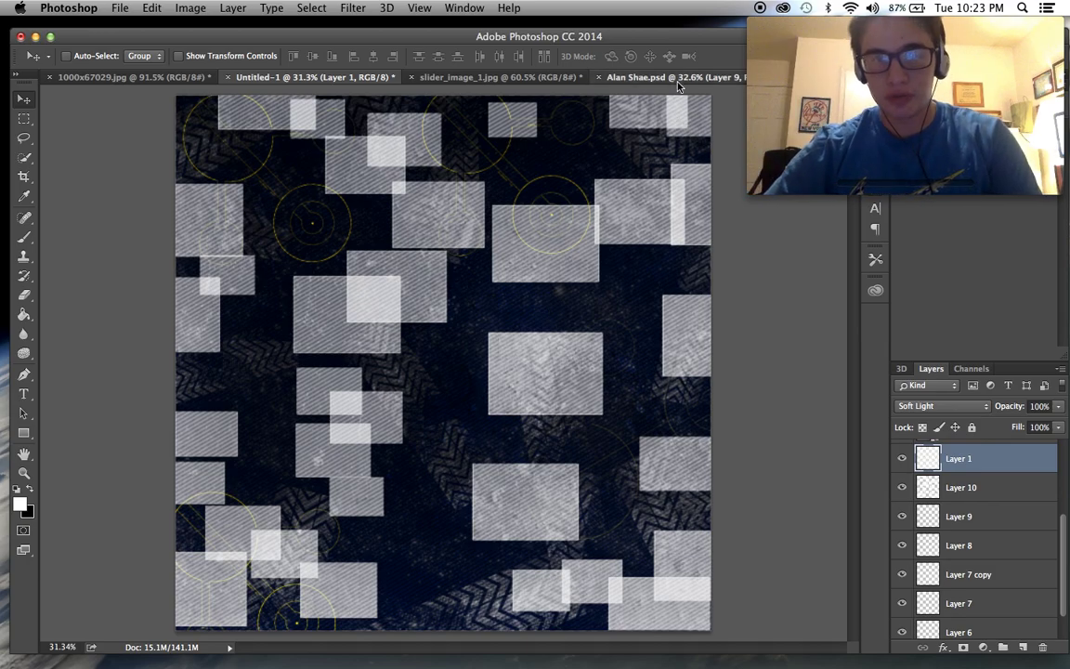
Step: Check what the Grey_Grunge4 layer contributes in Alan Shae.psd by switching its visibility, and return to the Untitled-1 poster
{"action": "left_click", "coordinate": [609, 74]}
{"action": "left_click", "coordinate": [902, 566]}
{"action": "left_click", "coordinate": [902, 566]}
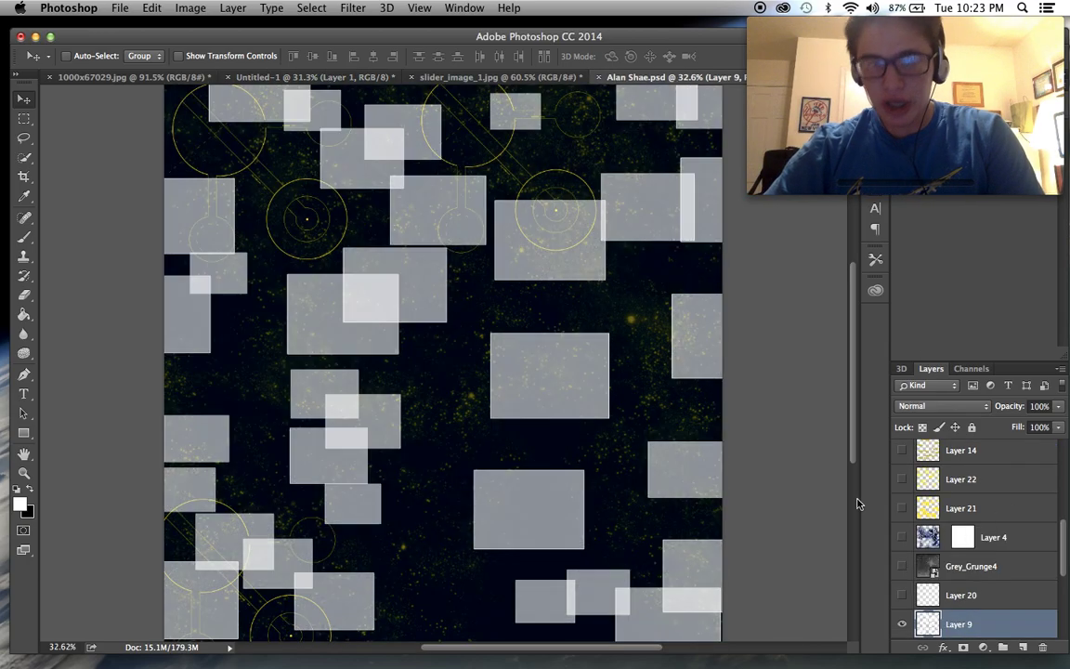
{"action": "left_click", "coordinate": [482, 75]}
{"action": "left_click", "coordinate": [364, 78]}
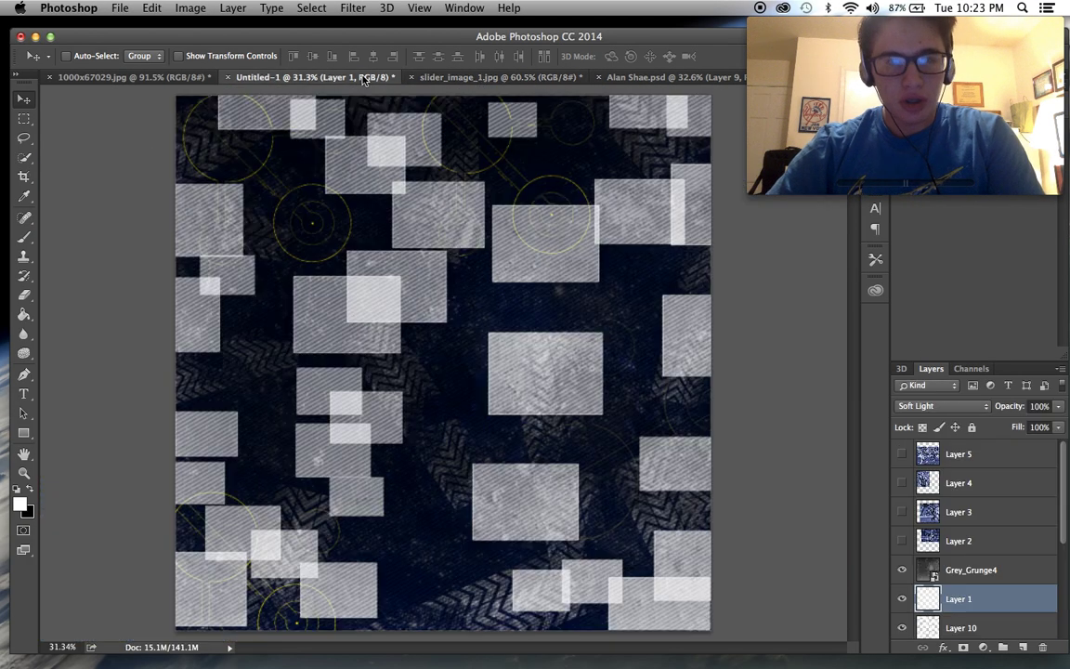
Step: Show Layer 2 and erase the hard outer edges of its player photo with a soft 600 px eraser
{"action": "left_click", "coordinate": [902, 540]}
{"action": "left_click", "coordinate": [929, 539]}
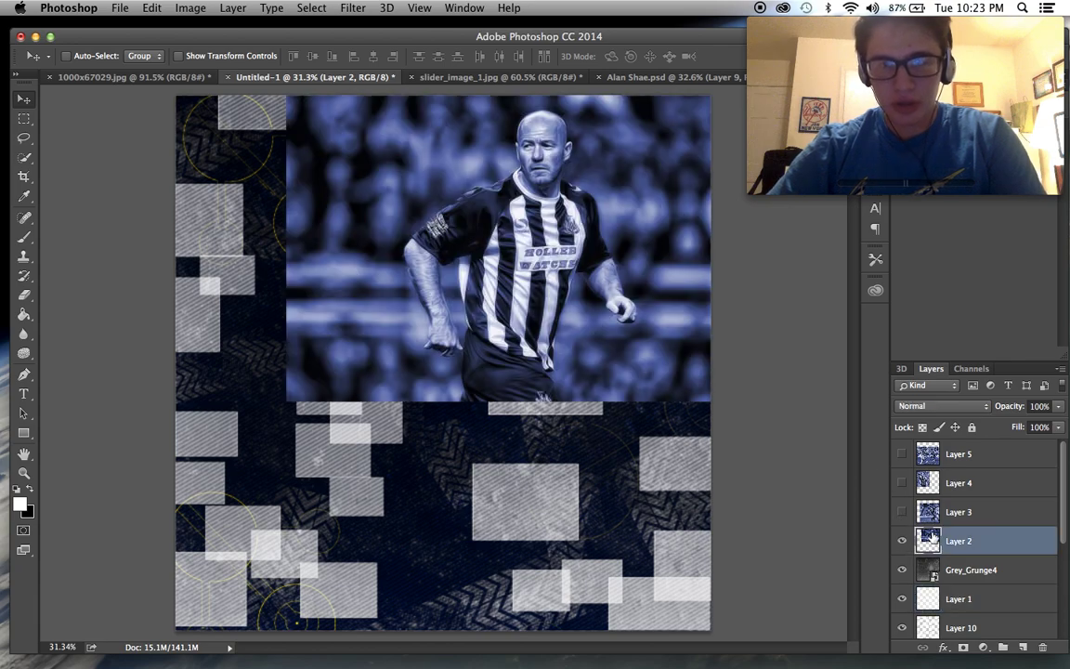
{"action": "left_click", "coordinate": [25, 295]}
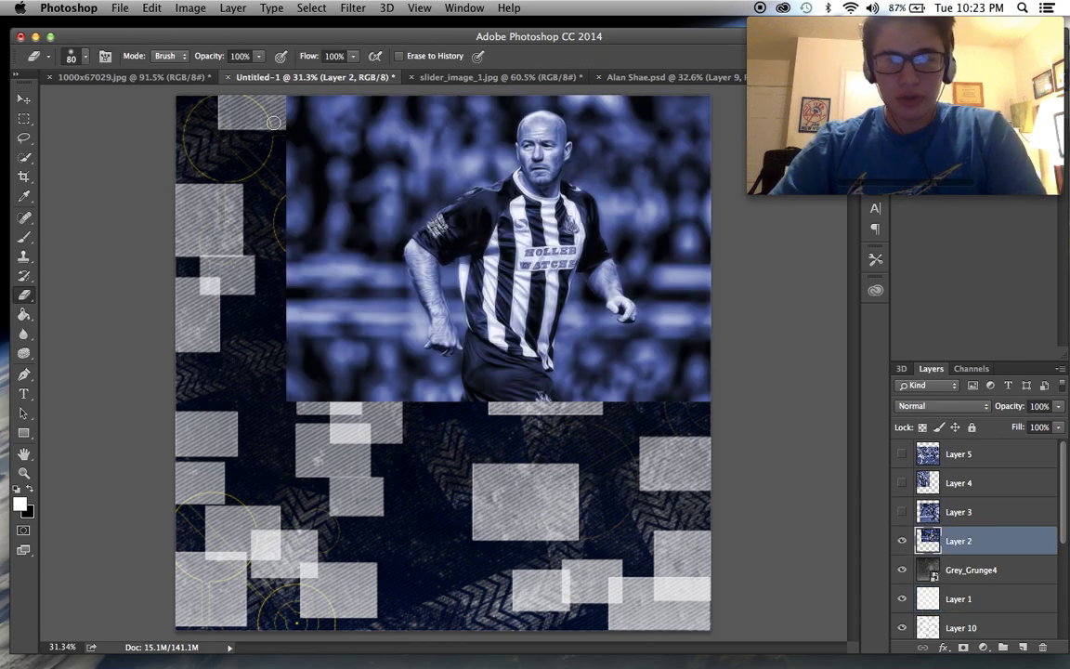
{"action": "key", "text": "bracketright"}
{"action": "key", "text": "bracketright"}
{"action": "key", "text": "bracketright"}
{"action": "key", "text": "bracketright"}
{"action": "key", "text": "bracketright"}
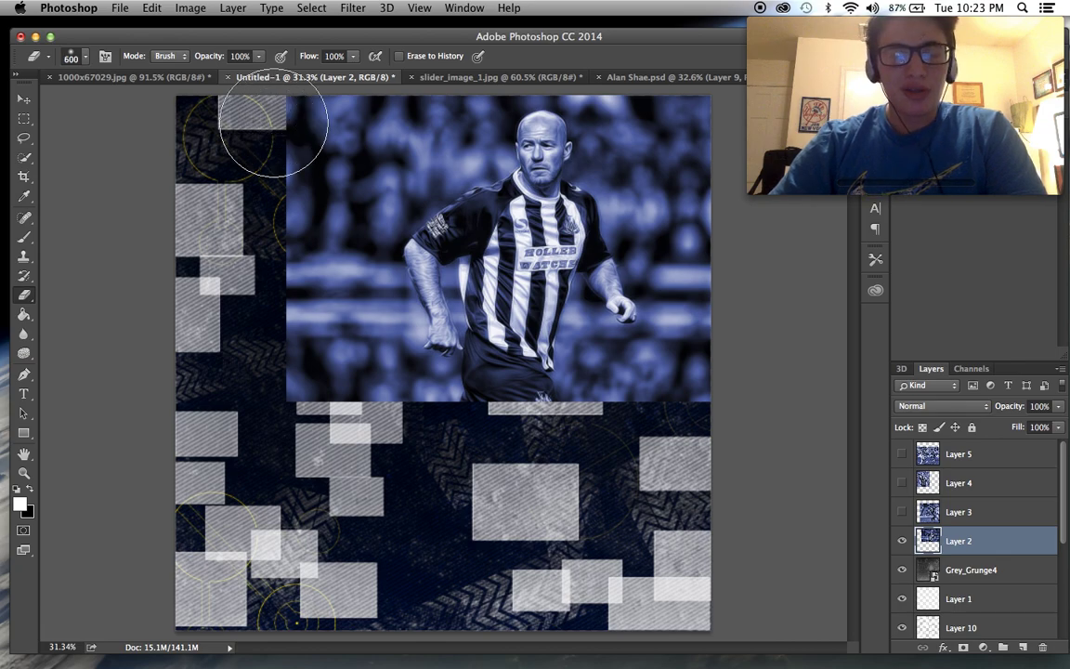
{"action": "mouse_move", "coordinate": [275, 124]}
{"action": "left_mouse_down"}
{"action": "mouse_move", "coordinate": [302, 147]}
{"action": "mouse_move", "coordinate": [239, 358]}
{"action": "mouse_move", "coordinate": [292, 263]}
{"action": "mouse_move", "coordinate": [283, 344]}
{"action": "mouse_move", "coordinate": [444, 432]}
{"action": "mouse_move", "coordinate": [530, 394]}
{"action": "mouse_move", "coordinate": [690, 392]}
{"action": "mouse_move", "coordinate": [715, 186]}
{"action": "mouse_move", "coordinate": [707, 125]}
{"action": "mouse_move", "coordinate": [623, 116]}
{"action": "left_mouse_up"}
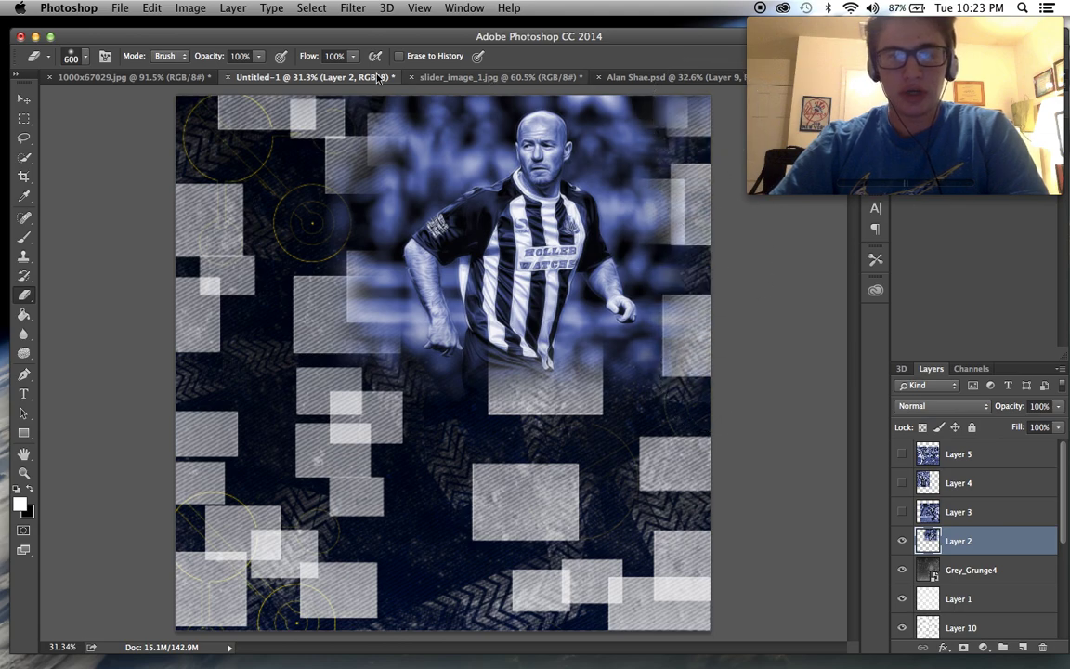
Step: Undo the last two eraser strokes on Layer 2 and erase the photo background beside the player's head and shoulder
{"action": "key", "text": "alt+super+z"}
{"action": "key", "text": "alt+super+z"}
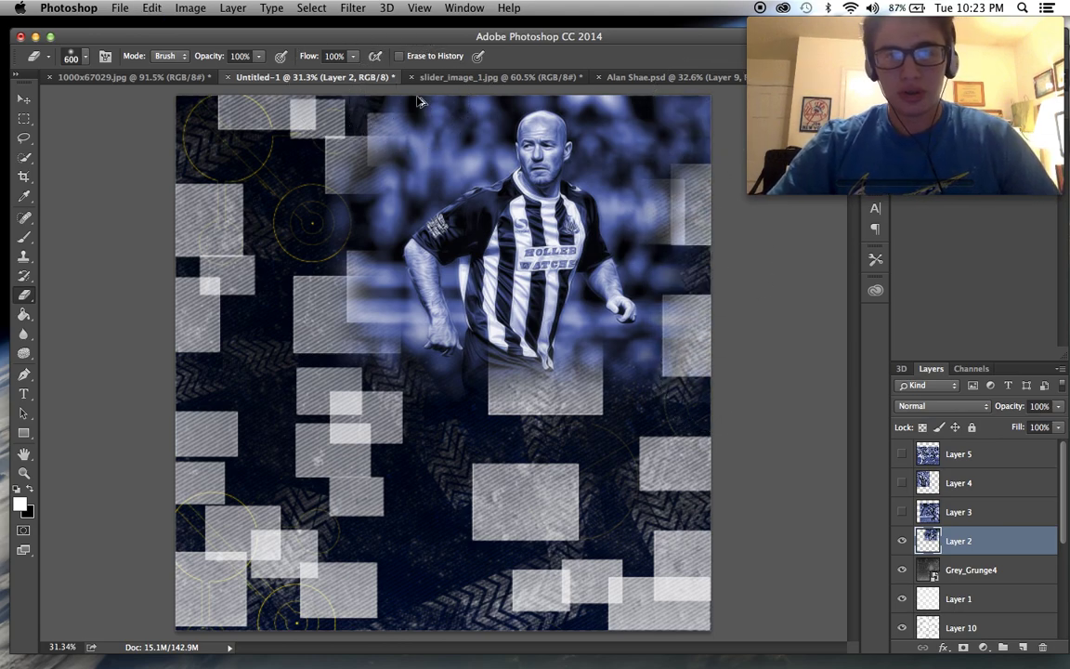
{"action": "mouse_move", "coordinate": [418, 97]}
{"action": "left_mouse_down"}
{"action": "mouse_move", "coordinate": [401, 121]}
{"action": "mouse_move", "coordinate": [409, 93]}
{"action": "mouse_move", "coordinate": [367, 149]}
{"action": "left_mouse_up"}
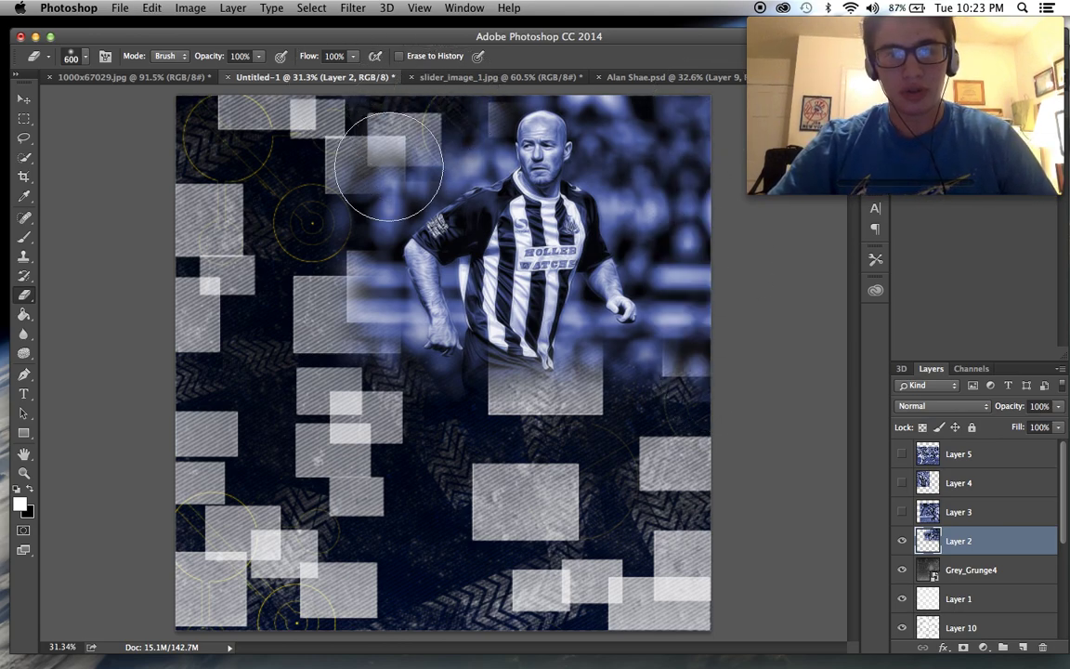
{"action": "left_click", "coordinate": [653, 77]}
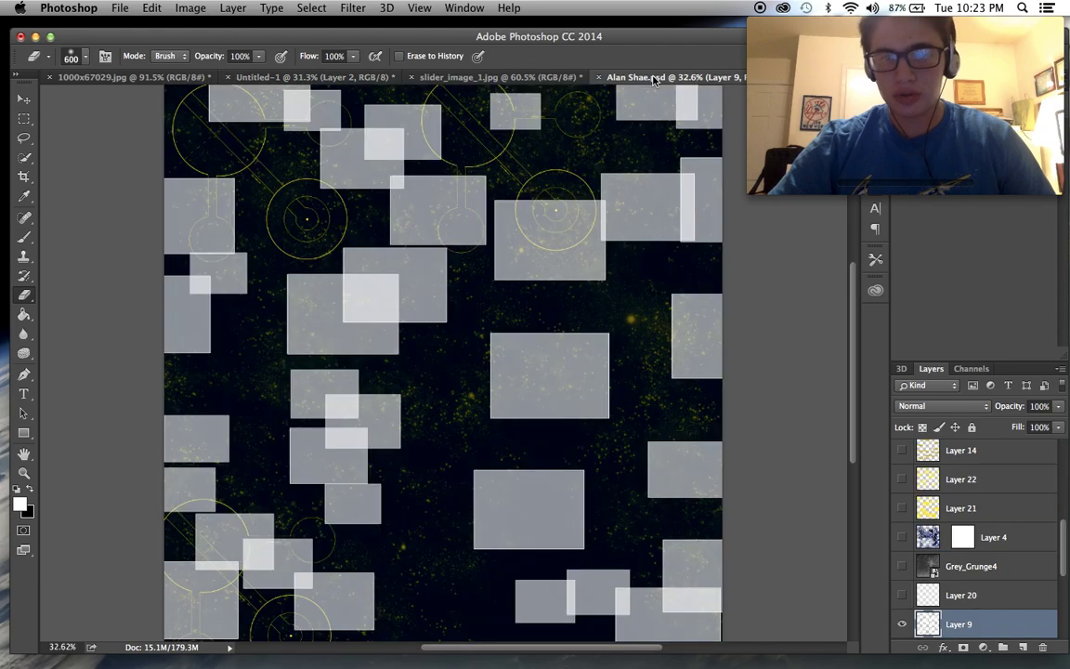
{"action": "left_click", "coordinate": [902, 538]}
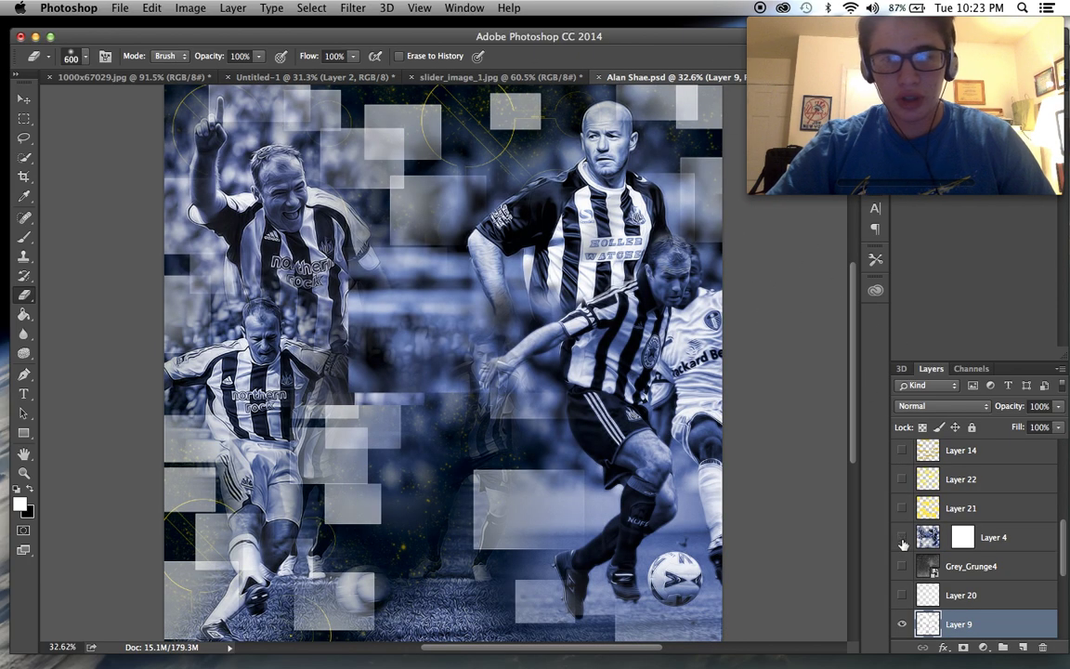
{"action": "left_click", "coordinate": [902, 538]}
{"action": "left_click", "coordinate": [460, 76]}
{"action": "left_click", "coordinate": [330, 79]}
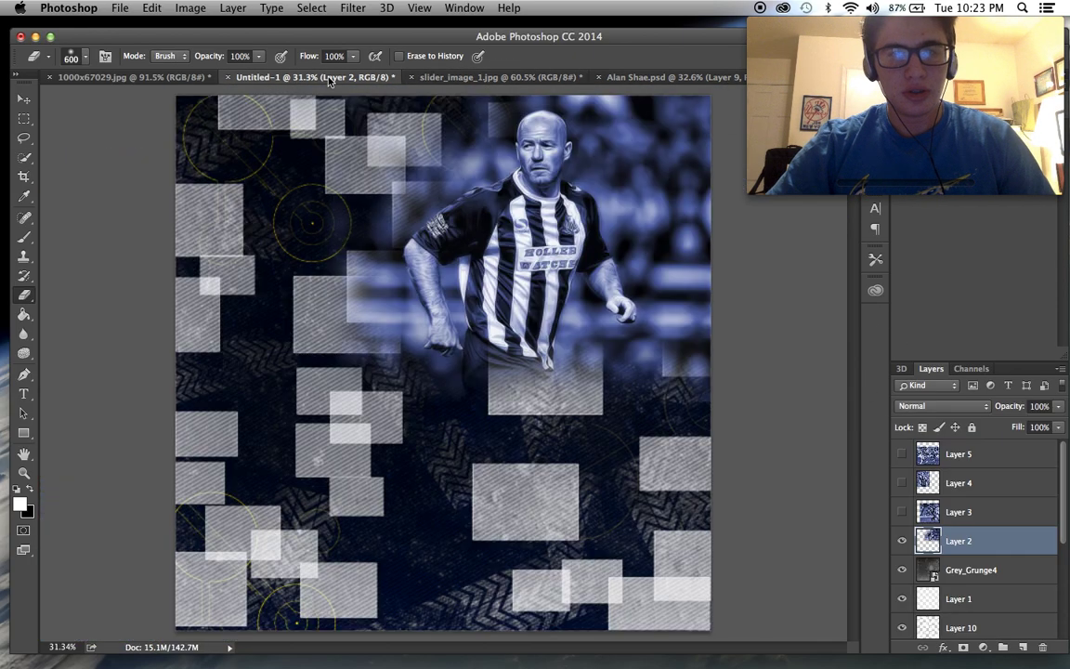
{"action": "left_click", "coordinate": [692, 78]}
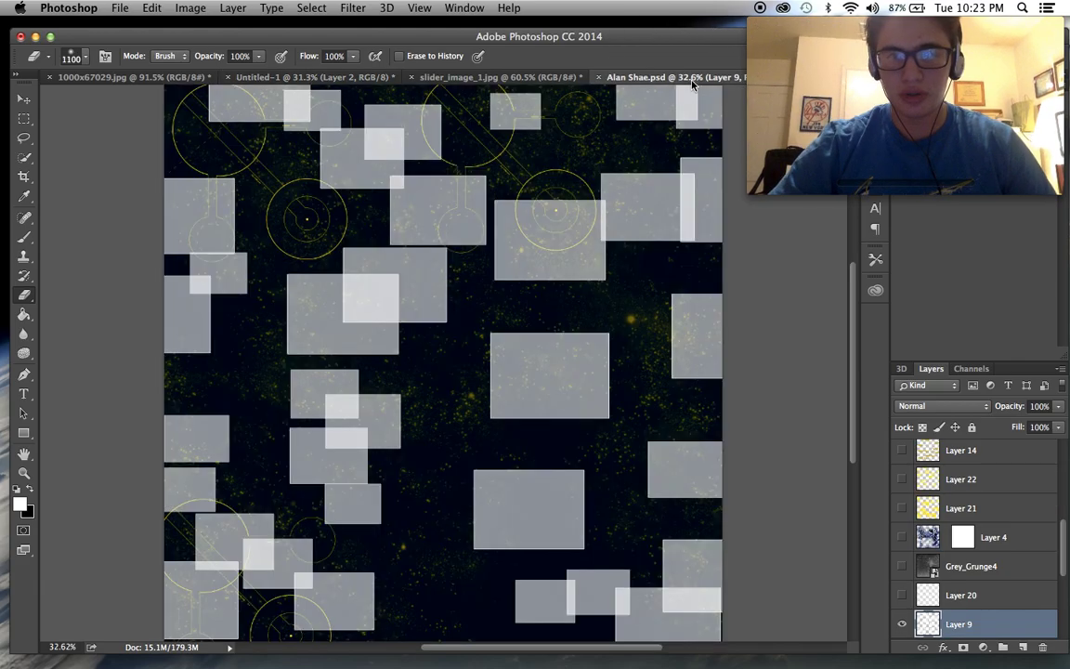
{"action": "left_click", "coordinate": [344, 78]}
Step: Soften the outer edge of Layer 2's photo beside the canvas border with a 1100 px eraser, and shift the photo slightly right
{"action": "key", "text": "super+0"}
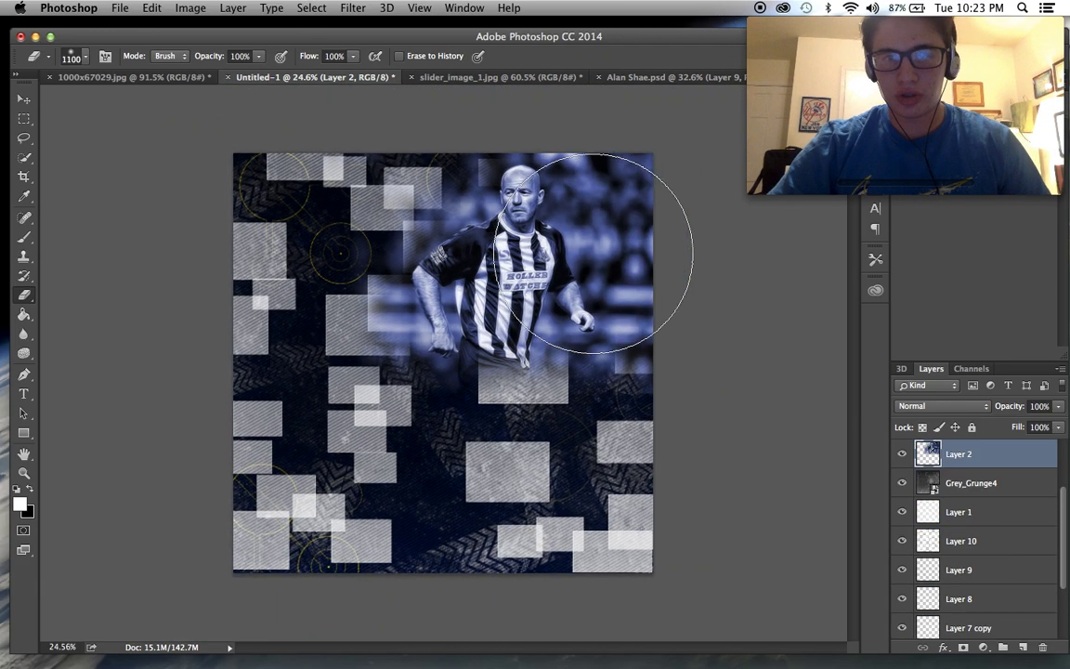
{"action": "mouse_move", "coordinate": [685, 130]}
{"action": "left_mouse_down"}
{"action": "mouse_move", "coordinate": [710, 261]}
{"action": "mouse_move", "coordinate": [708, 348]}
{"action": "left_mouse_up"}
{"action": "left_click", "coordinate": [24, 97]}
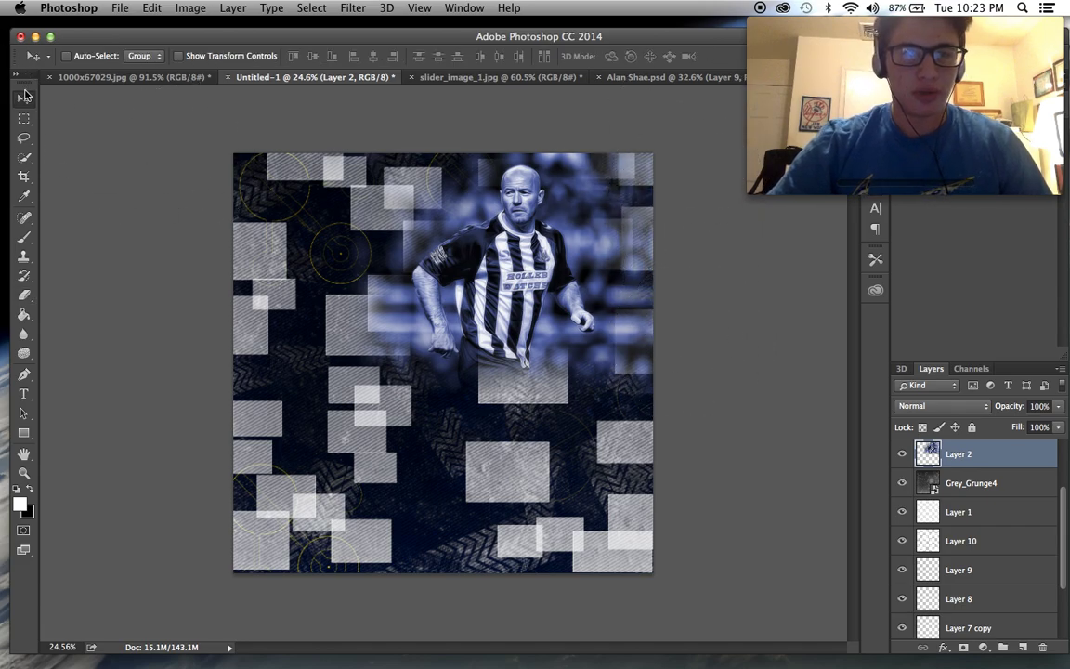
{"action": "left_click_drag", "start_coordinate": [155, 136], "coordinate": [179, 145]}
{"action": "scroll", "coordinate": [305, 265], "scroll_direction": "up", "scroll_amount": 2}
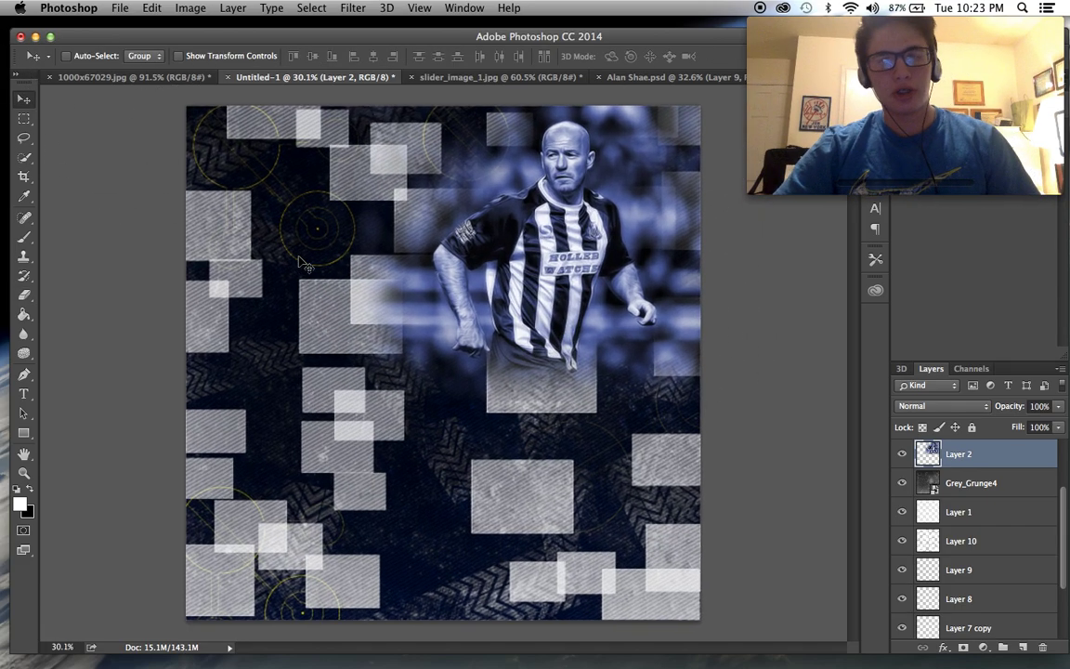
Step: Show Layer 3 and erase the crowd and pitch on the left side of its photo with the 1100 px eraser
{"action": "scroll", "coordinate": [925, 502], "scroll_direction": "up", "scroll_amount": 3}
{"action": "left_click", "coordinate": [902, 498]}
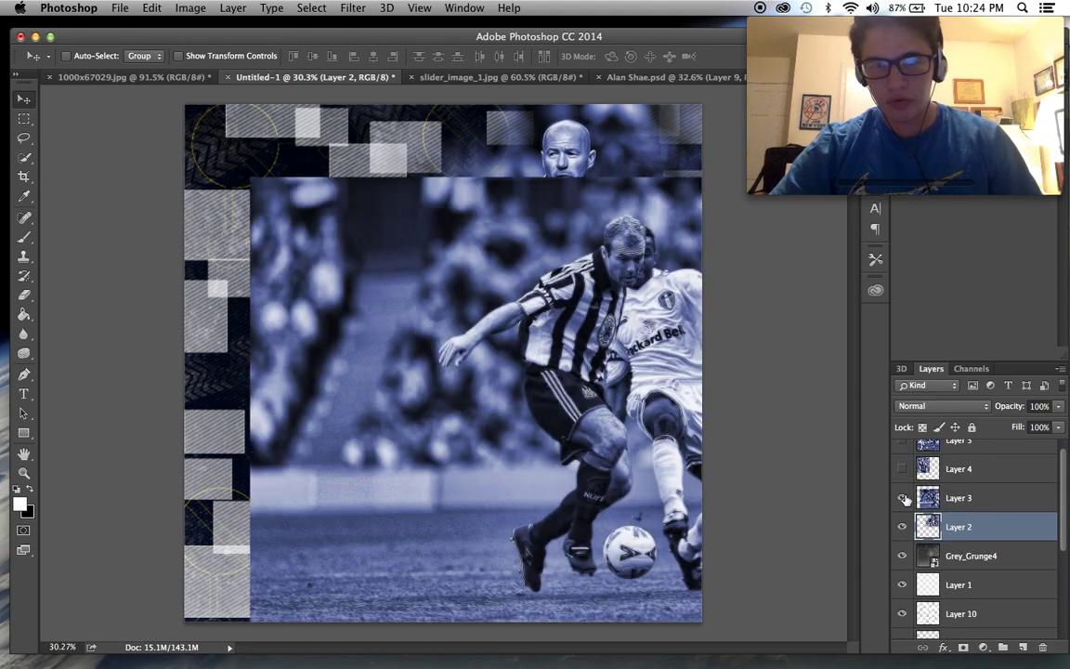
{"action": "left_click", "coordinate": [902, 498]}
{"action": "left_click", "coordinate": [902, 498]}
{"action": "left_click", "coordinate": [985, 498]}
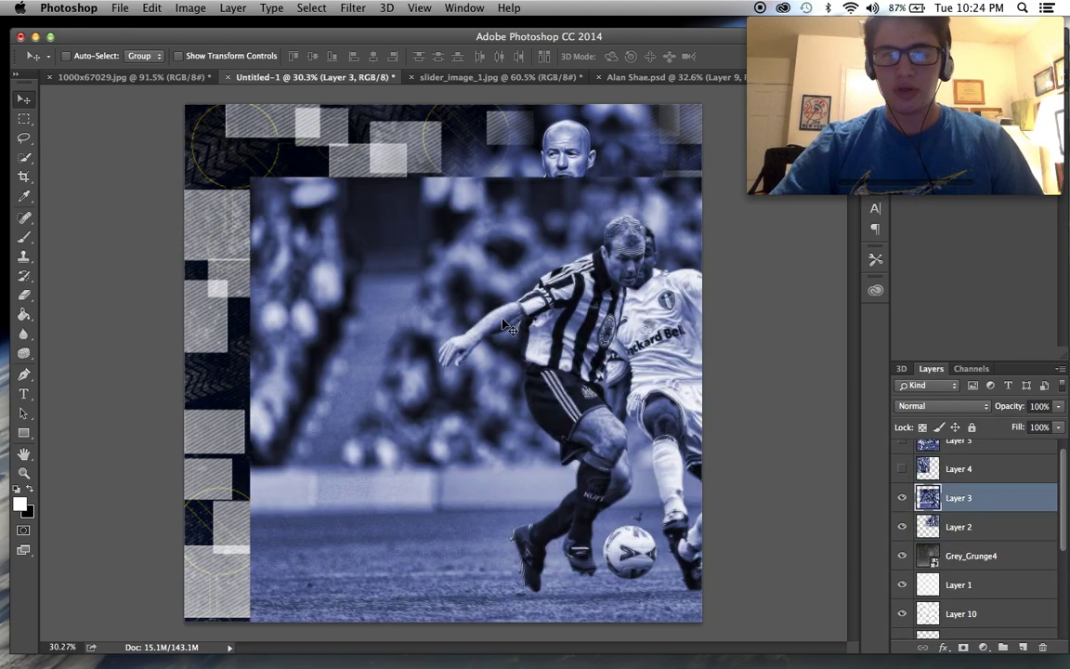
{"action": "left_click", "coordinate": [26, 297]}
{"action": "mouse_move", "coordinate": [311, 215]}
{"action": "left_mouse_down"}
{"action": "mouse_move", "coordinate": [466, 135]}
{"action": "mouse_move", "coordinate": [220, 279]}
{"action": "mouse_move", "coordinate": [199, 455]}
{"action": "mouse_move", "coordinate": [220, 479]}
{"action": "mouse_move", "coordinate": [225, 619]}
{"action": "mouse_move", "coordinate": [326, 571]}
{"action": "mouse_move", "coordinate": [404, 614]}
{"action": "mouse_move", "coordinate": [327, 424]}
{"action": "mouse_move", "coordinate": [356, 242]}
{"action": "left_mouse_up"}
{"action": "left_click", "coordinate": [449, 197]}
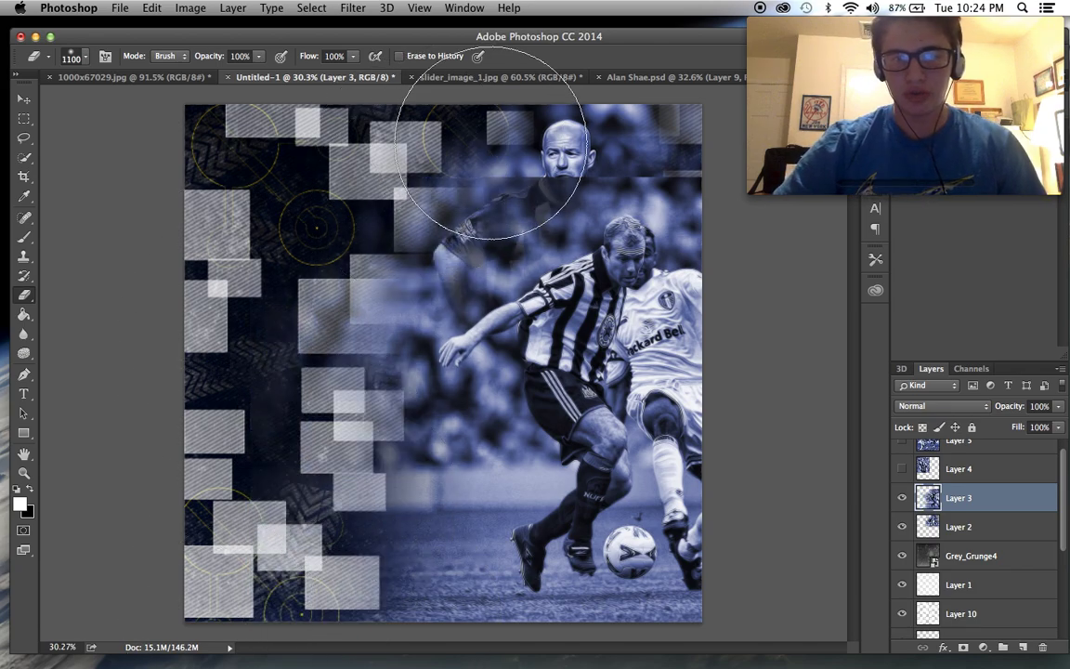
Step: Erase Layer 3 where it covers the bald player's head, shirt and arm, using smaller eraser sizes of 100 to 175 px
{"action": "left_click", "coordinate": [489, 137]}
{"action": "key", "text": "bracketleft"}
{"action": "key", "text": "bracketleft"}
{"action": "key", "text": "bracketleft"}
{"action": "key", "text": "bracketleft"}
{"action": "key", "text": "bracketleft"}
{"action": "key", "text": "bracketleft"}
{"action": "key", "text": "bracketleft"}
{"action": "left_click_drag", "start_coordinate": [514, 227], "coordinate": [550, 251]}
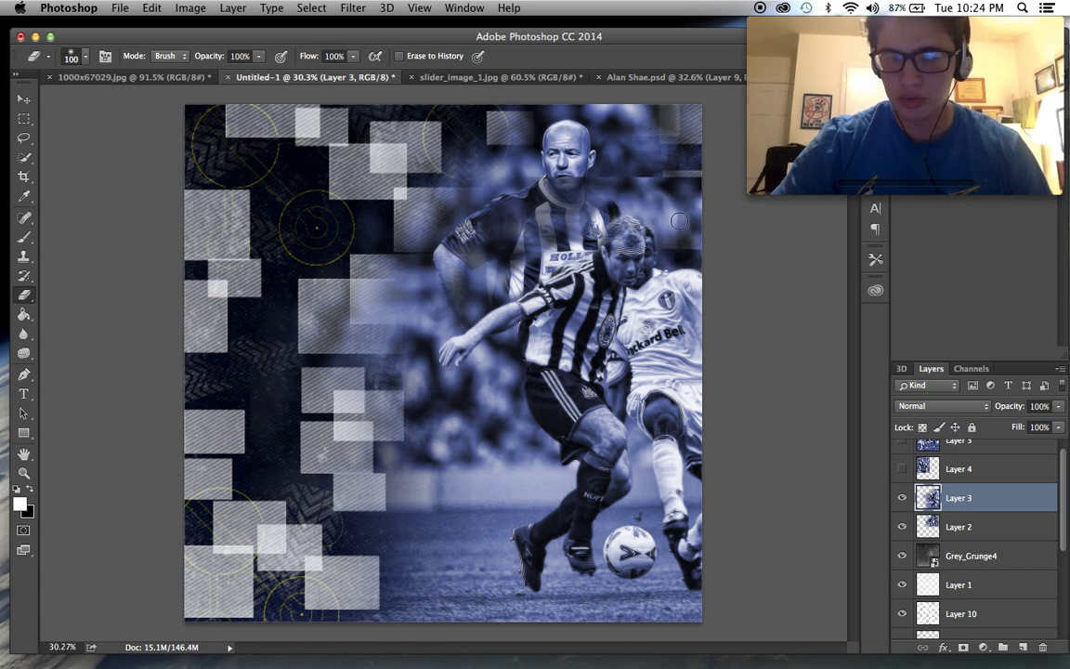
{"action": "mouse_move", "coordinate": [574, 196]}
{"action": "left_mouse_down"}
{"action": "mouse_move", "coordinate": [497, 186]}
{"action": "mouse_move", "coordinate": [549, 219]}
{"action": "mouse_move", "coordinate": [415, 261]}
{"action": "mouse_move", "coordinate": [409, 279]}
{"action": "mouse_move", "coordinate": [333, 271]}
{"action": "left_mouse_up"}
{"action": "left_click_drag", "start_coordinate": [460, 213], "coordinate": [510, 247]}
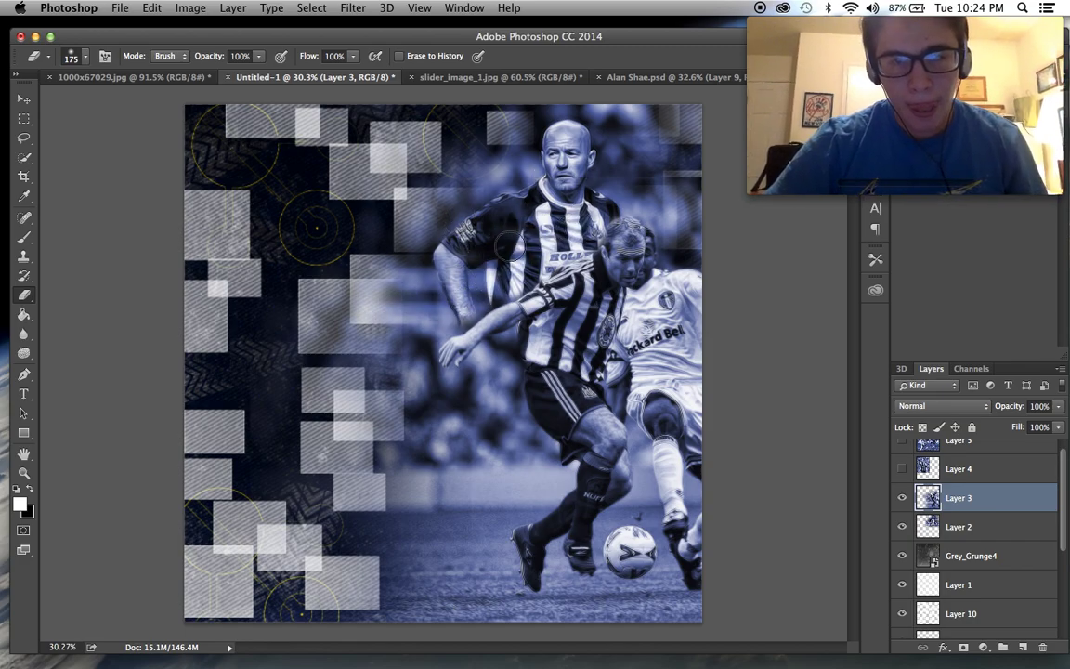
Step: Clean up Layer 3 around the front player's outstretched arm and the shirt behind it with an 80 px eraser
{"action": "scroll", "coordinate": [447, 279], "scroll_direction": "up", "scroll_amount": 5}
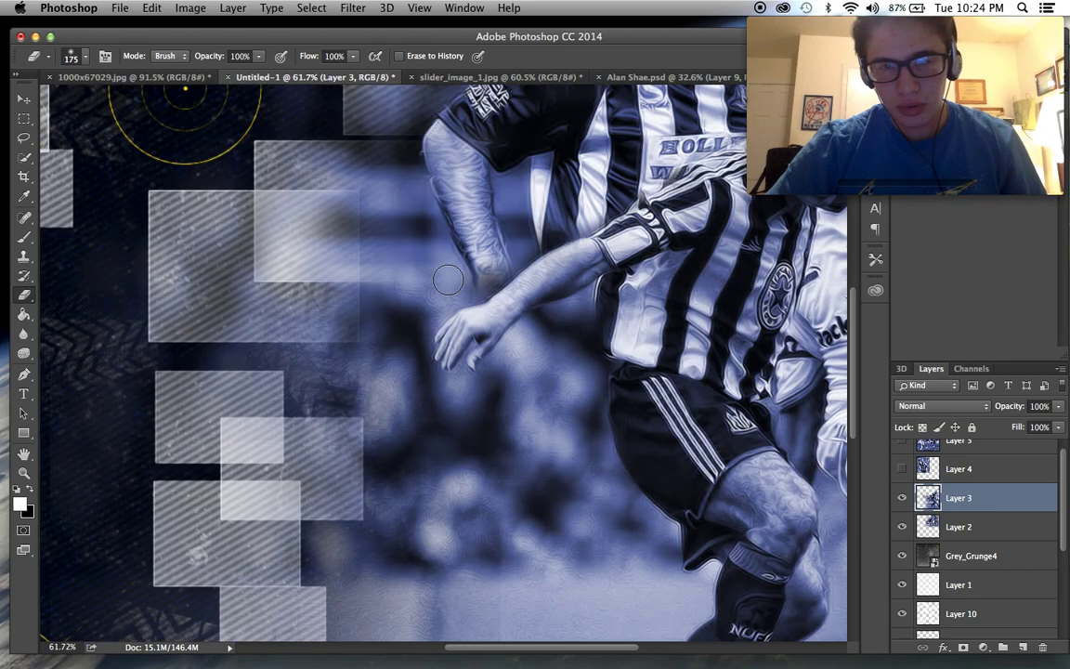
{"action": "key", "text": "bracketleft"}
{"action": "key", "text": "bracketleft"}
{"action": "key", "text": "bracketleft"}
{"action": "mouse_move", "coordinate": [496, 336]}
{"action": "left_mouse_down"}
{"action": "mouse_move", "coordinate": [459, 360]}
{"action": "mouse_move", "coordinate": [475, 362]}
{"action": "left_mouse_up"}
{"action": "scroll", "coordinate": [657, 252], "scroll_direction": "up", "scroll_amount": 5}
{"action": "scroll", "coordinate": [657, 252], "scroll_direction": "right", "scroll_amount": 4}
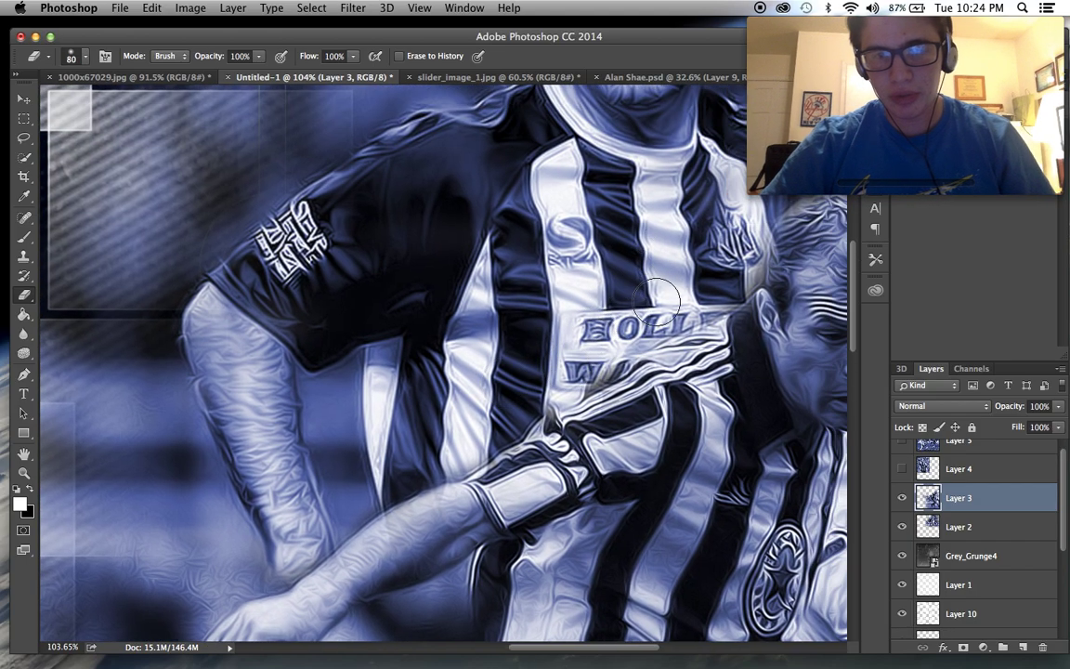
{"action": "scroll", "coordinate": [653, 299], "scroll_direction": "down", "scroll_amount": 3}
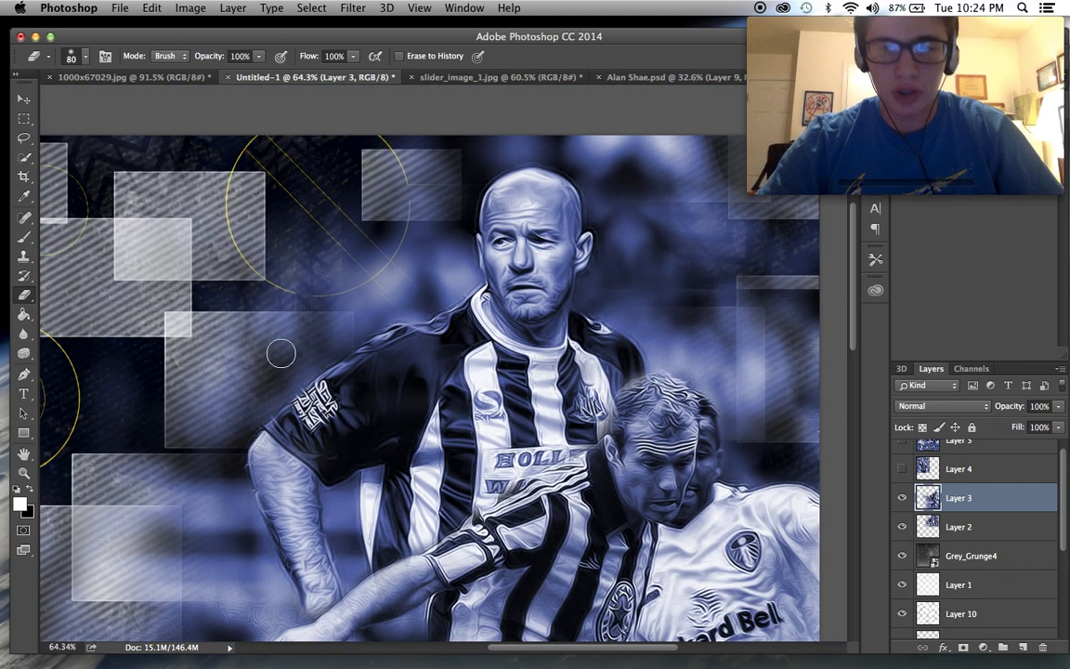
{"action": "scroll", "coordinate": [281, 353], "scroll_direction": "down", "scroll_amount": 4}
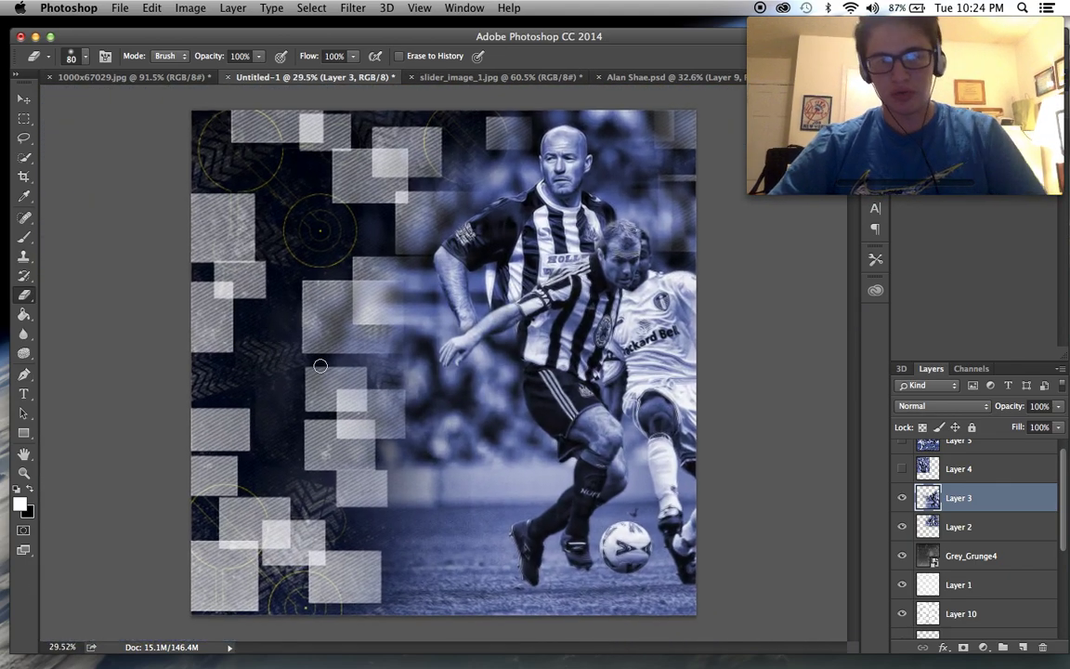
Step: Fade the lower-left crowd and grass of Layer 3 into the poster background with a 1100 px eraser
{"action": "key", "text": "]"}
{"action": "key", "text": "]"}
{"action": "key", "text": "]"}
{"action": "key", "text": "]"}
{"action": "key", "text": "]"}
{"action": "left_click", "coordinate": [391, 511]}
{"action": "left_click", "coordinate": [331, 393]}
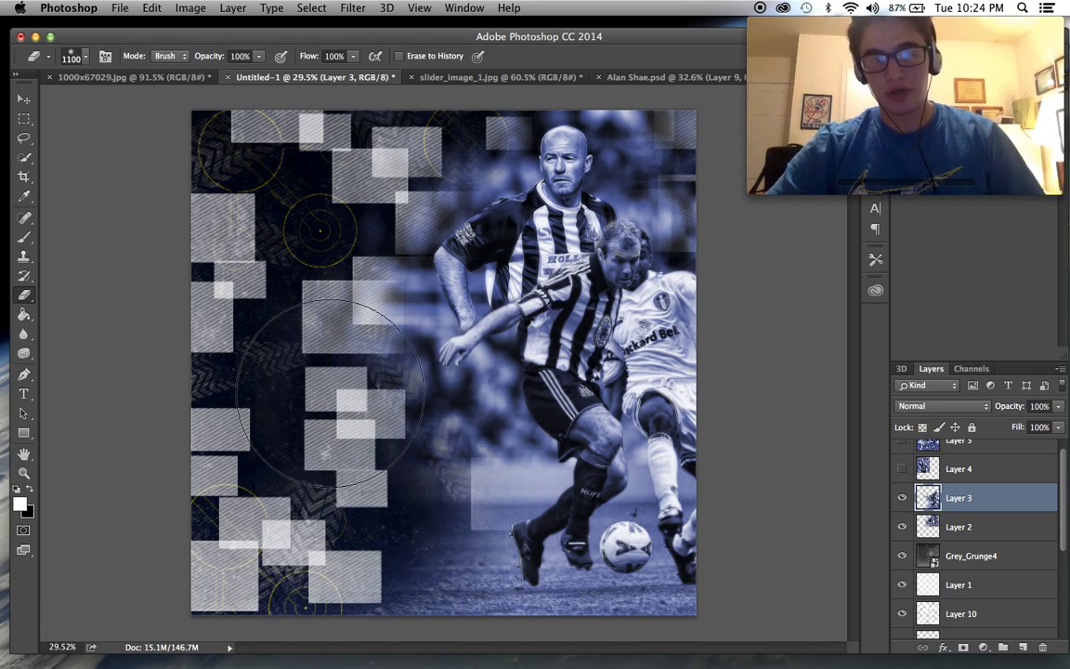
{"action": "left_click", "coordinate": [432, 466]}
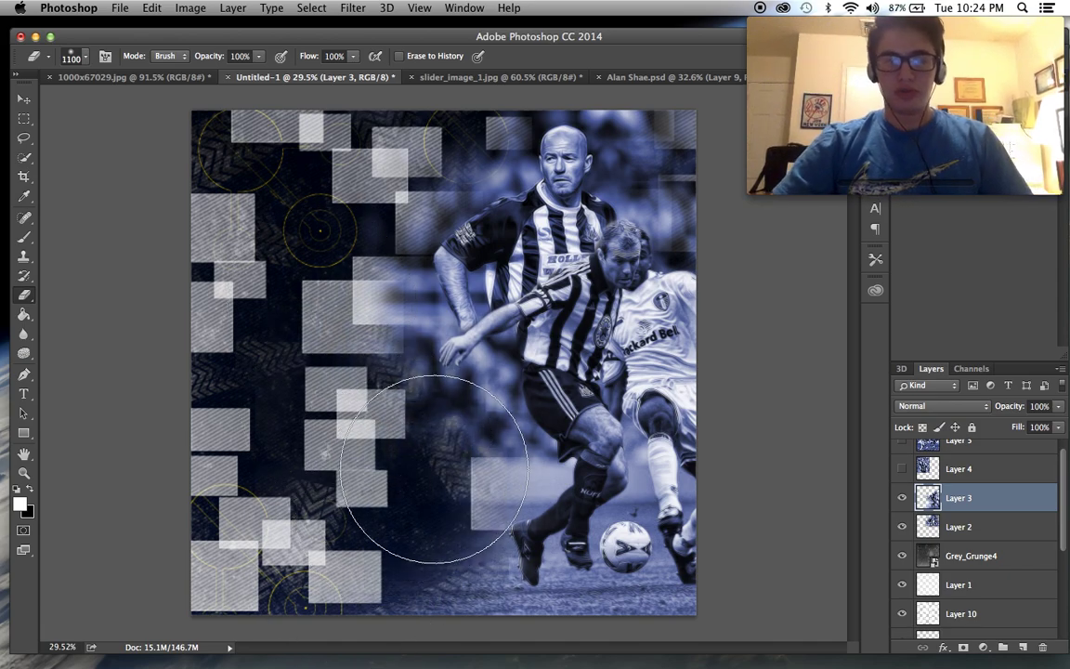
{"action": "scroll", "coordinate": [402, 494], "scroll_direction": "down", "scroll_amount": 2}
{"action": "scroll", "coordinate": [402, 493], "scroll_direction": "up", "scroll_amount": 3}
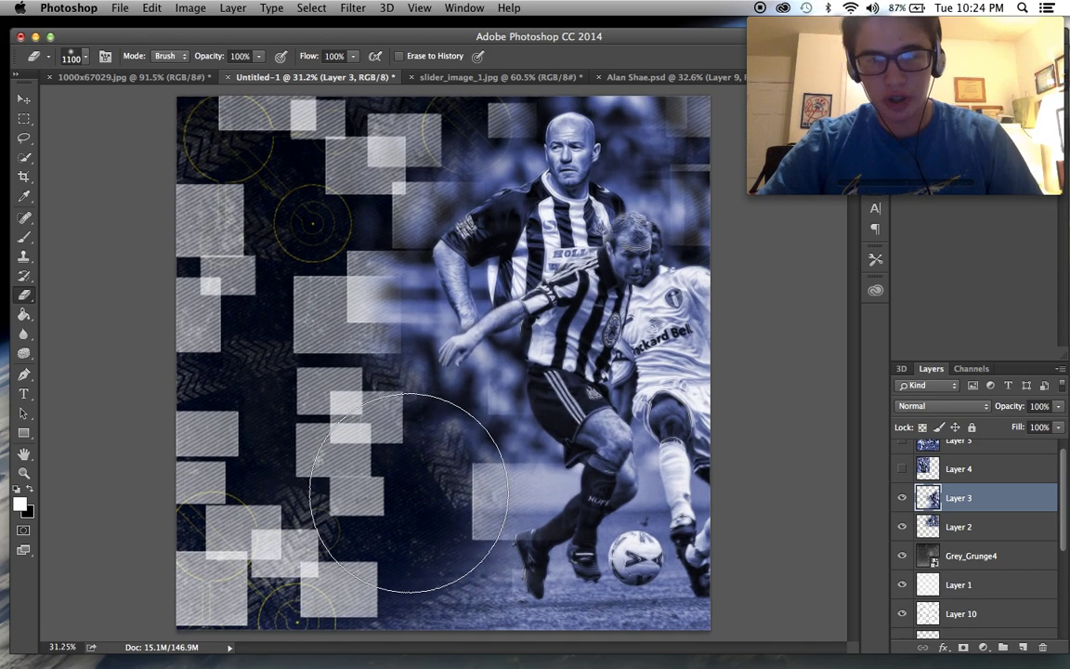
{"action": "scroll", "coordinate": [238, 478], "scroll_direction": "down", "scroll_amount": 1}
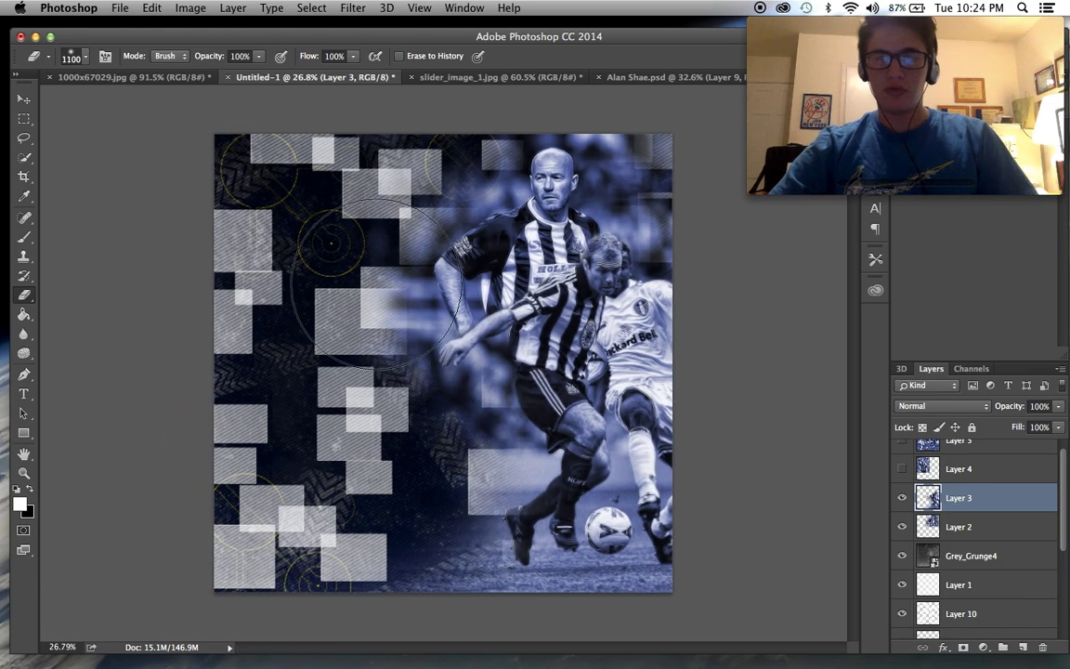
{"action": "scroll", "coordinate": [377, 280], "scroll_direction": "up", "scroll_amount": 1}
{"action": "scroll", "coordinate": [437, 297], "scroll_direction": "down", "scroll_amount": 1}
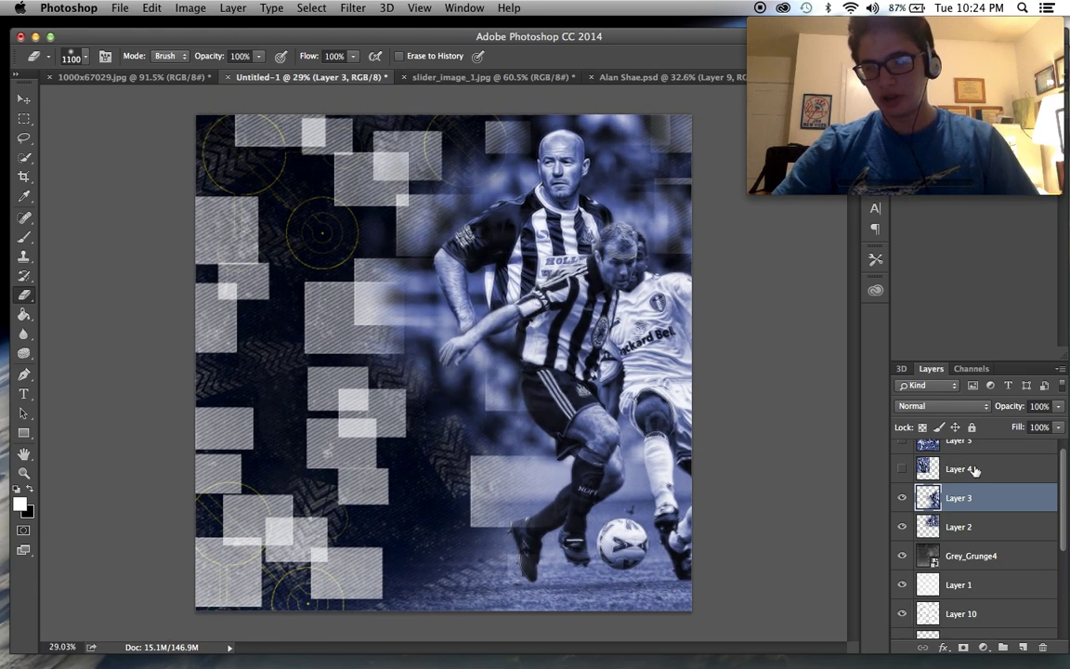
Step: Erase the crowd area of Layer 2 beside and above the bald player's head, reducing the eraser from 600 to 400 px
{"action": "left_click", "coordinate": [951, 529]}
{"action": "key", "text": "bracketleft"}
{"action": "key", "text": "bracketleft"}
{"action": "key", "text": "bracketleft"}
{"action": "key", "text": "bracketleft"}
{"action": "key", "text": "bracketleft"}
{"action": "key", "text": "bracketleft"}
{"action": "key", "text": "bracketleft"}
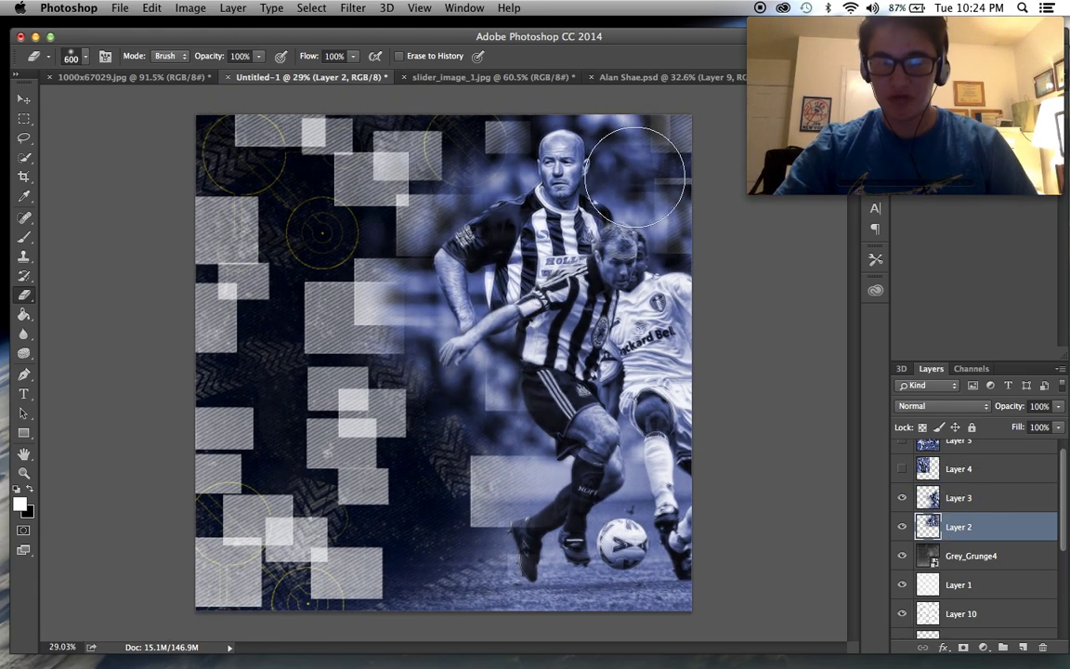
{"action": "mouse_move", "coordinate": [642, 158]}
{"action": "left_mouse_down"}
{"action": "mouse_move", "coordinate": [672, 173]}
{"action": "mouse_move", "coordinate": [676, 198]}
{"action": "mouse_move", "coordinate": [614, 93]}
{"action": "left_mouse_up"}
{"action": "scroll", "coordinate": [724, 156], "scroll_direction": "up", "scroll_amount": 1}
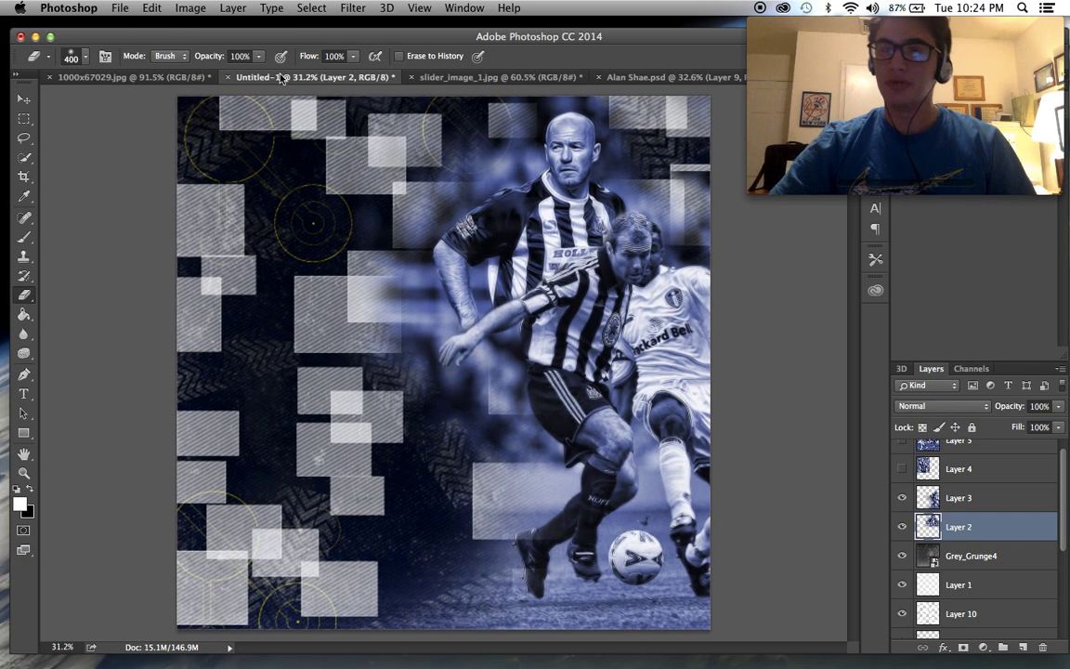
{"action": "left_click", "coordinate": [25, 100]}
{"action": "left_click_drag", "start_coordinate": [118, 130], "coordinate": [131, 130]}
{"action": "scroll", "coordinate": [192, 248], "scroll_direction": "down", "scroll_amount": 1}
{"action": "scroll", "coordinate": [193, 250], "scroll_direction": "up", "scroll_amount": 2}
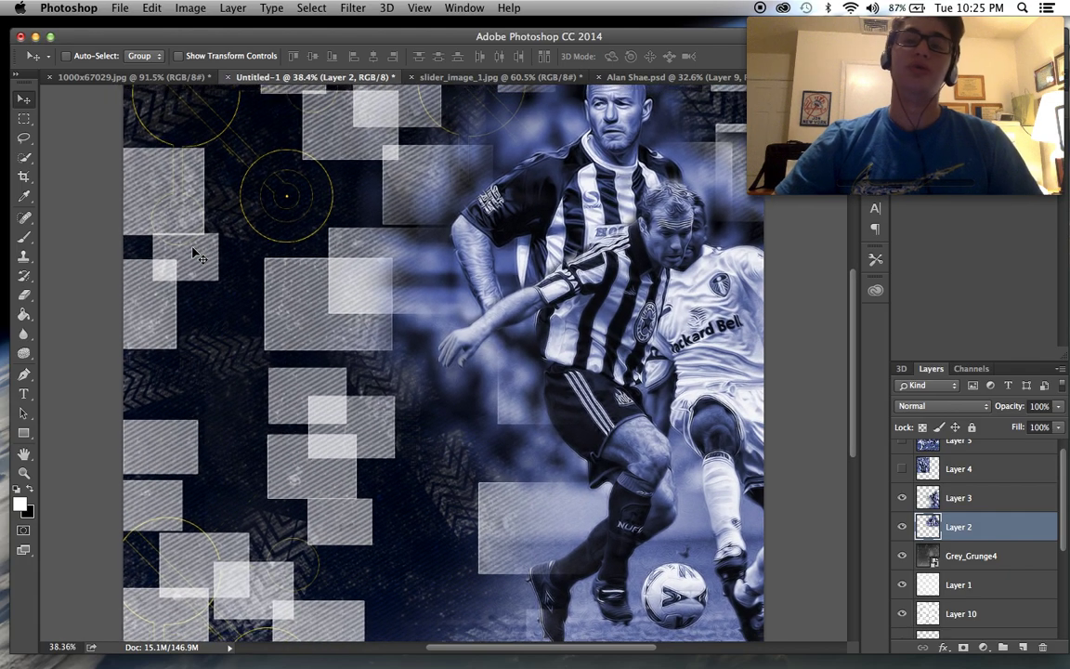
{"action": "scroll", "coordinate": [193, 250], "scroll_direction": "down", "scroll_amount": 1}
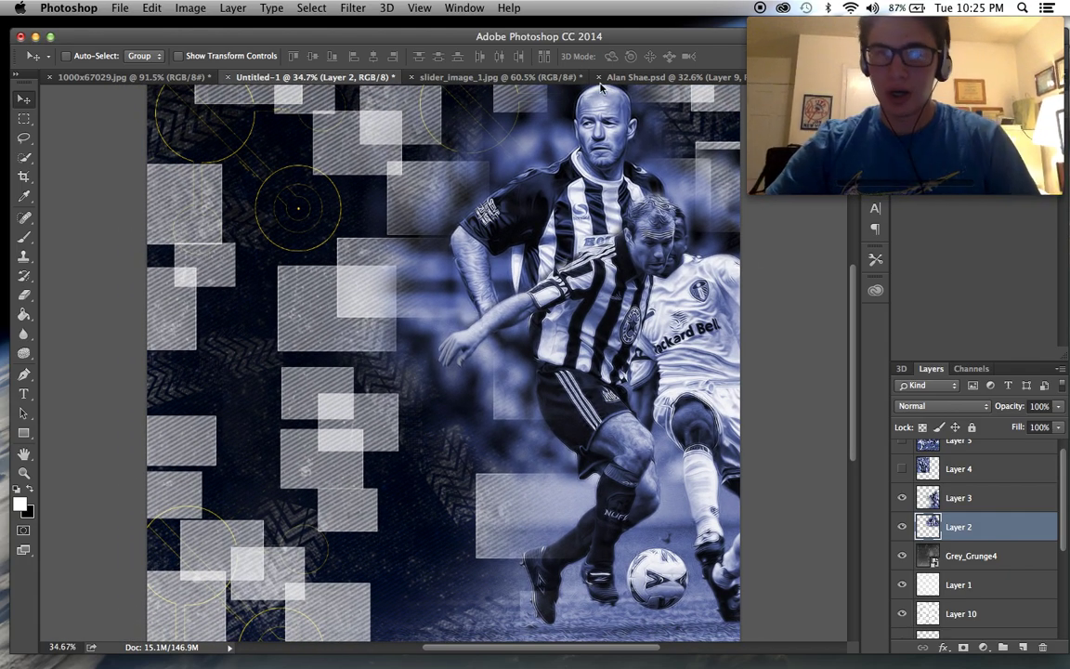
Step: Browse the files tagged Green in Finder and return to the Photoshop poster
{"action": "mouse_move", "coordinate": [98, 661]}
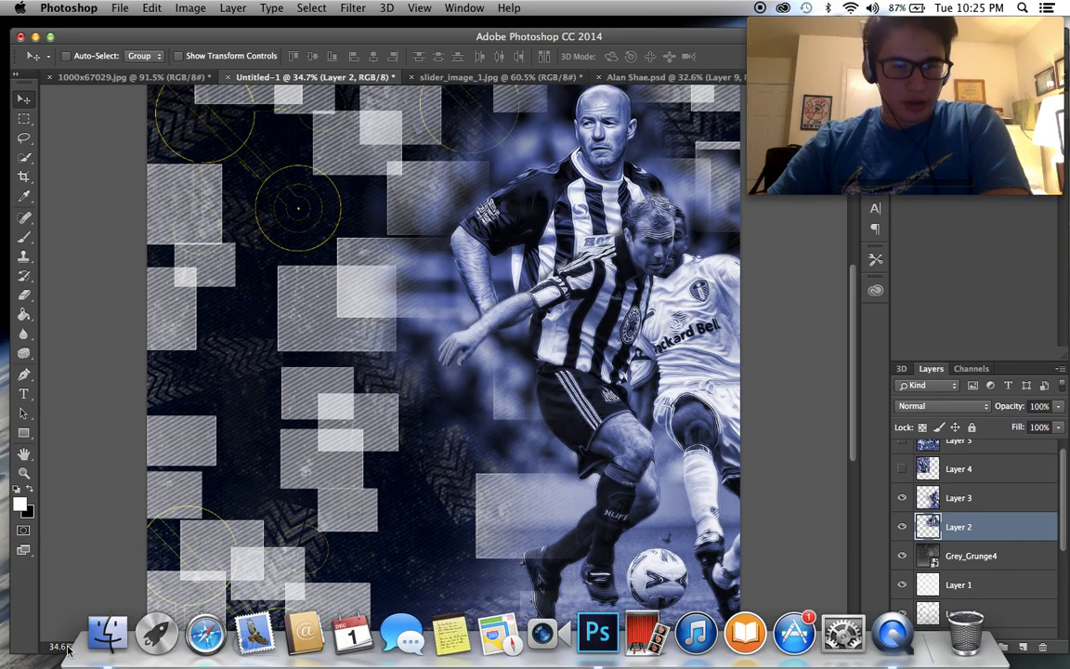
{"action": "left_click", "coordinate": [104, 637]}
{"action": "left_click", "coordinate": [138, 331]}
{"action": "mouse_move", "coordinate": [153, 664]}
{"action": "left_click", "coordinate": [153, 641]}
{"action": "left_click", "coordinate": [290, 419]}
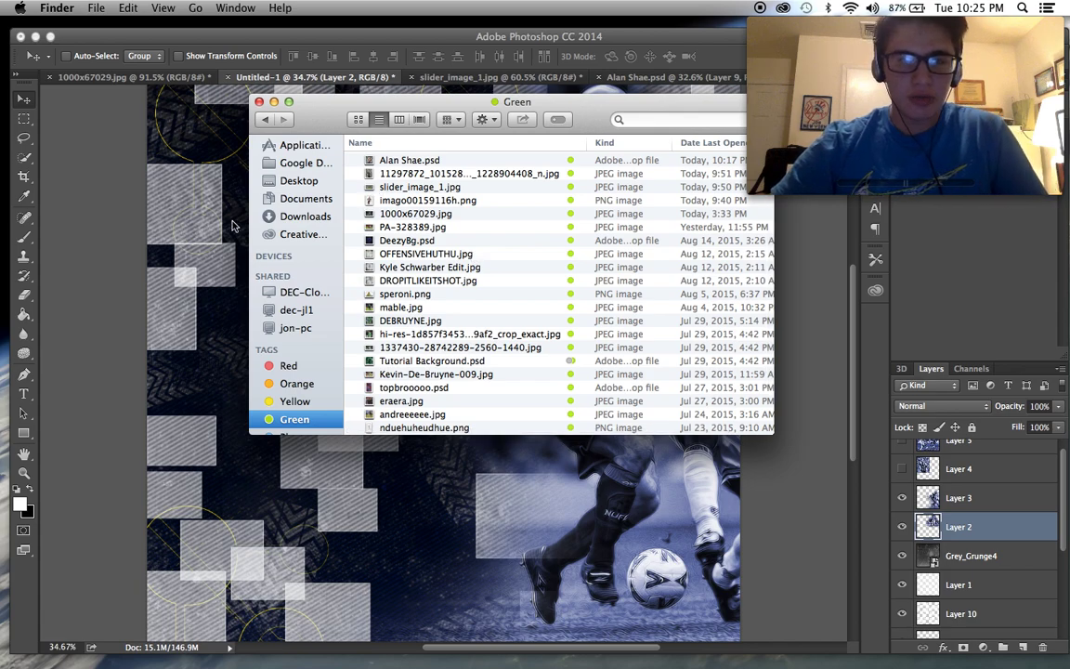
{"action": "left_click", "coordinate": [93, 202]}
Step: Show Layer 4 and soften the hard edges of the celebrating player's photo with a 400 px eraser
{"action": "left_click", "coordinate": [903, 470]}
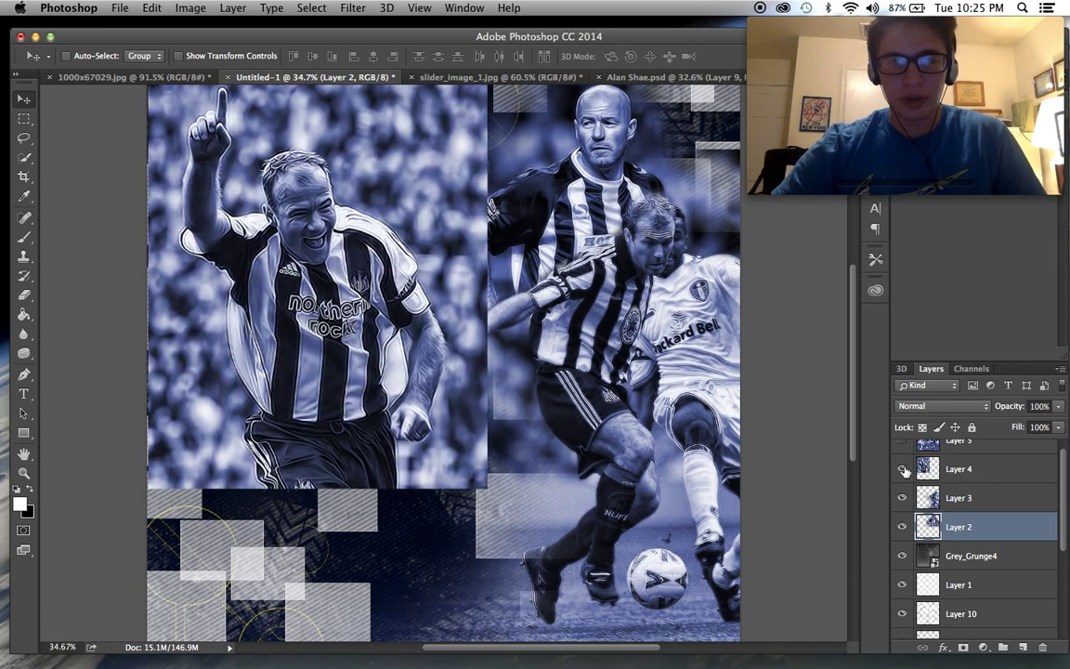
{"action": "left_click", "coordinate": [937, 472]}
{"action": "left_click", "coordinate": [25, 296]}
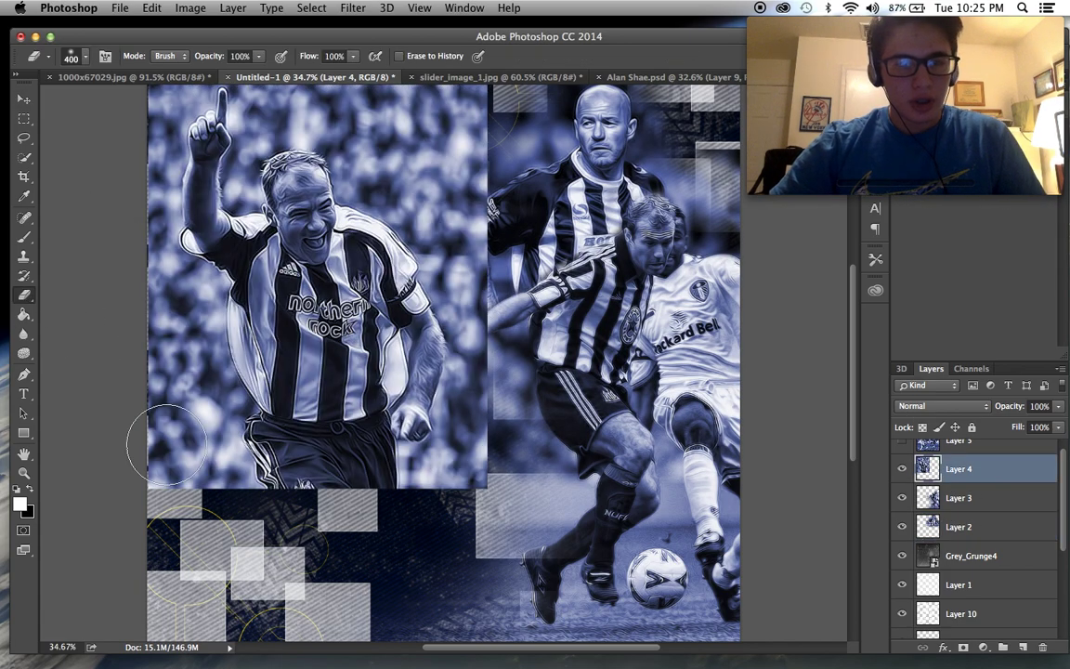
{"action": "mouse_move", "coordinate": [138, 473]}
{"action": "left_mouse_down"}
{"action": "mouse_move", "coordinate": [267, 521]}
{"action": "mouse_move", "coordinate": [237, 506]}
{"action": "mouse_move", "coordinate": [387, 526]}
{"action": "mouse_move", "coordinate": [492, 507]}
{"action": "mouse_move", "coordinate": [522, 396]}
{"action": "mouse_move", "coordinate": [525, 223]}
{"action": "mouse_move", "coordinate": [548, 271]}
{"action": "mouse_move", "coordinate": [492, 156]}
{"action": "mouse_move", "coordinate": [482, 191]}
{"action": "mouse_move", "coordinate": [550, 323]}
{"action": "mouse_move", "coordinate": [518, 321]}
{"action": "mouse_move", "coordinate": [522, 431]}
{"action": "mouse_move", "coordinate": [517, 244]}
{"action": "mouse_move", "coordinate": [455, 124]}
{"action": "mouse_move", "coordinate": [342, 70]}
{"action": "left_mouse_up"}
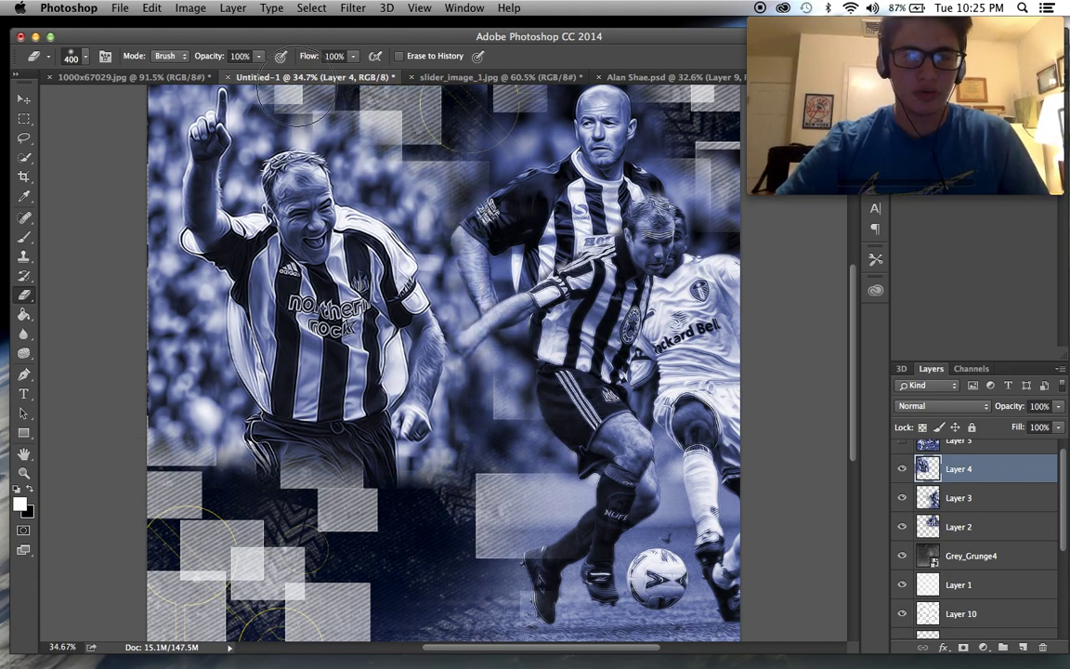
Step: Erase the crowd along the left edge of Layer 4 and above the celebrating player's head and shoulder
{"action": "scroll", "coordinate": [233, 130], "scroll_direction": "down", "scroll_amount": 3}
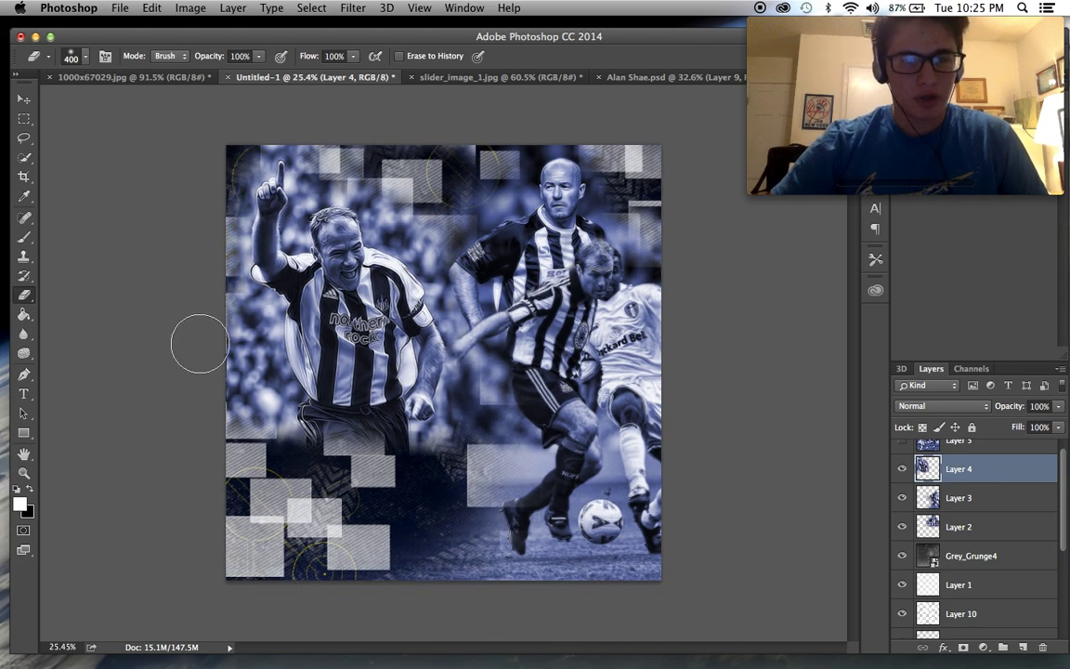
{"action": "mouse_move", "coordinate": [246, 396]}
{"action": "left_mouse_down"}
{"action": "mouse_move", "coordinate": [231, 346]}
{"action": "mouse_move", "coordinate": [300, 202]}
{"action": "left_mouse_up"}
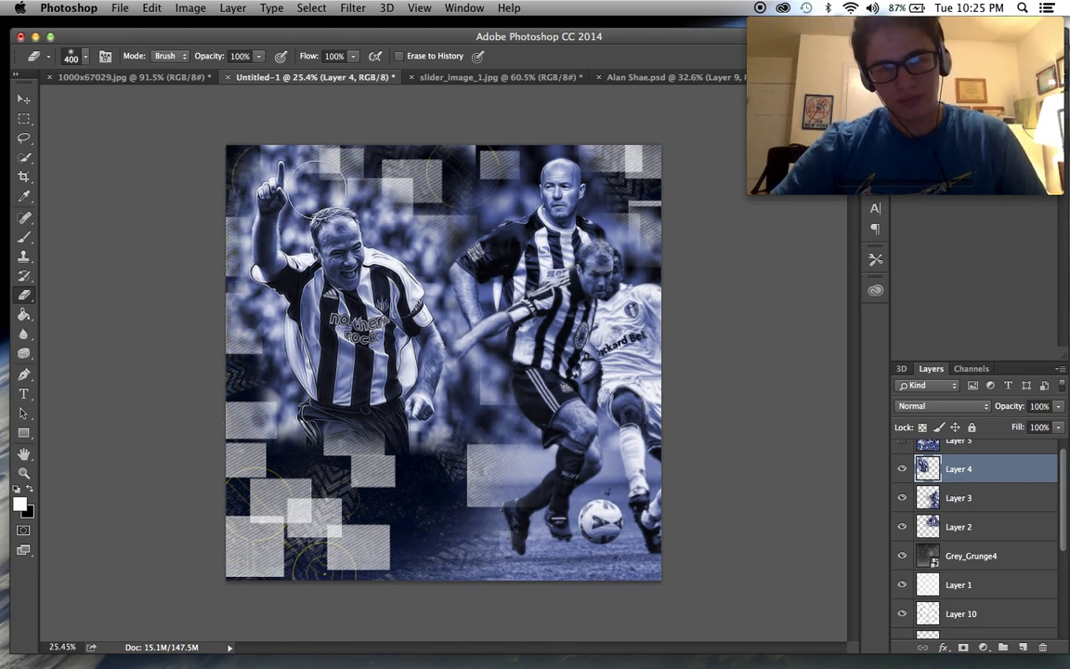
{"action": "left_click_drag", "start_coordinate": [370, 174], "coordinate": [454, 228]}
Step: Fade the celebrating player's shorts and the lower-left crowd of Layer 4 into the background with 800 and 600 px erasers
{"action": "mouse_move", "coordinate": [425, 432]}
{"action": "left_mouse_down"}
{"action": "mouse_move", "coordinate": [459, 461]}
{"action": "mouse_move", "coordinate": [422, 461]}
{"action": "mouse_move", "coordinate": [425, 450]}
{"action": "left_mouse_up"}
{"action": "key", "text": "bracketright"}
{"action": "key", "text": "bracketright"}
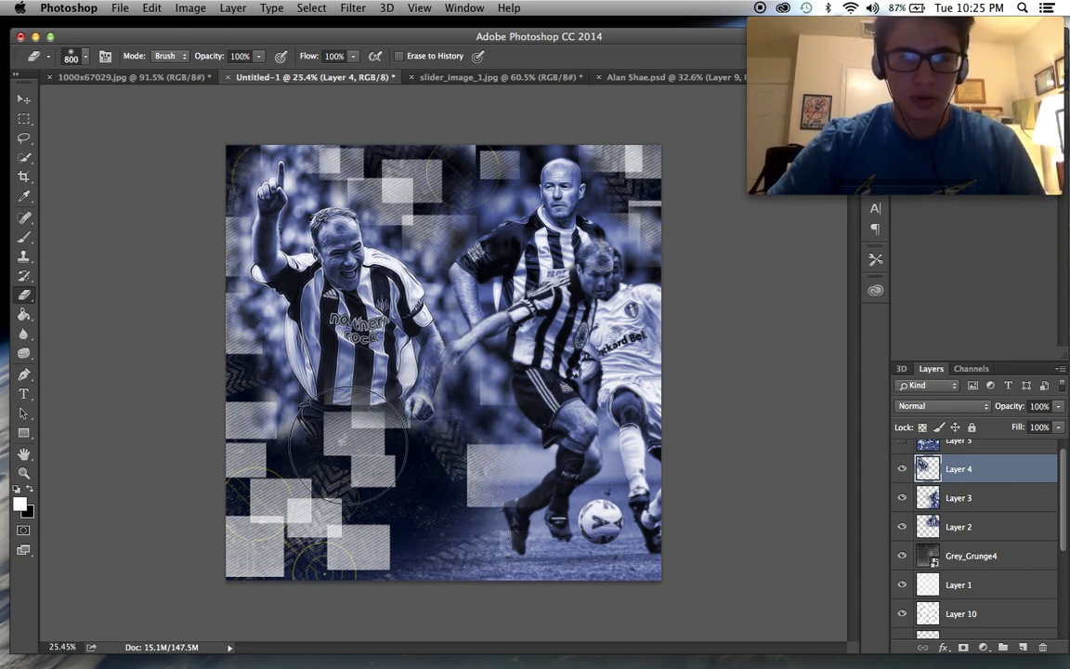
{"action": "left_click", "coordinate": [267, 451]}
{"action": "scroll", "coordinate": [382, 503], "scroll_direction": "up", "scroll_amount": 3}
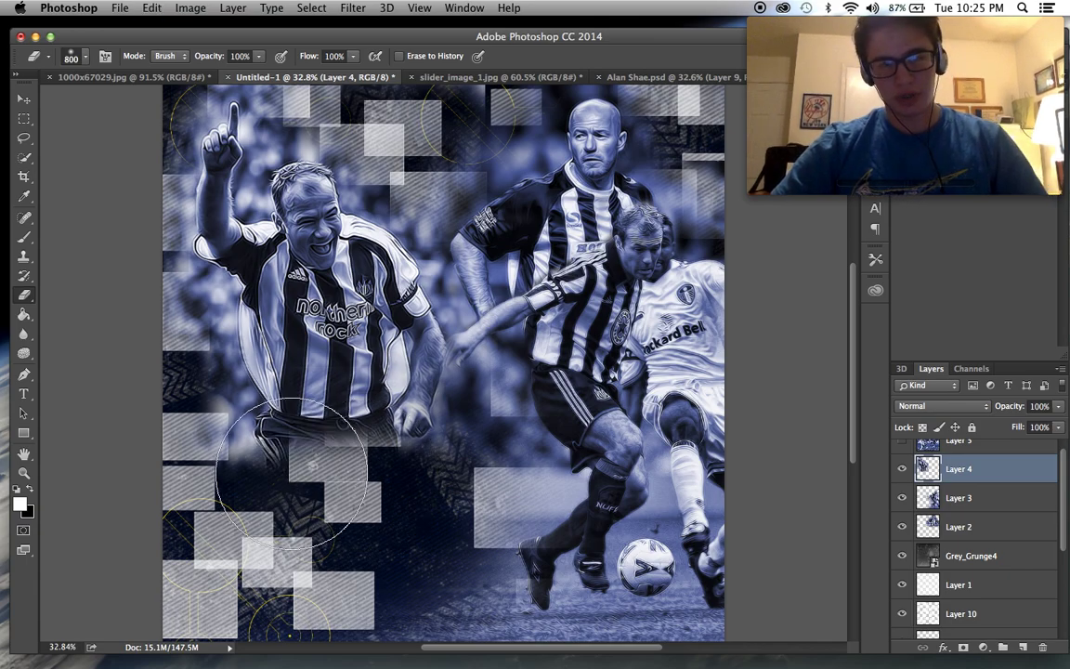
{"action": "key", "text": "z"}
{"action": "key", "text": "super+z"}
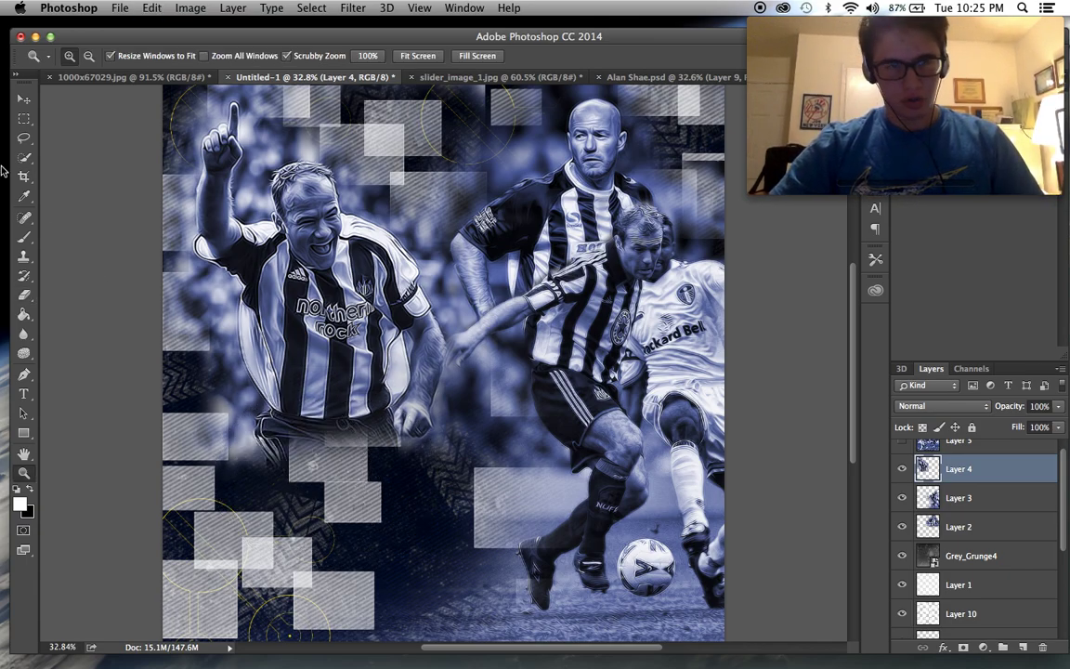
{"action": "left_click", "coordinate": [25, 295]}
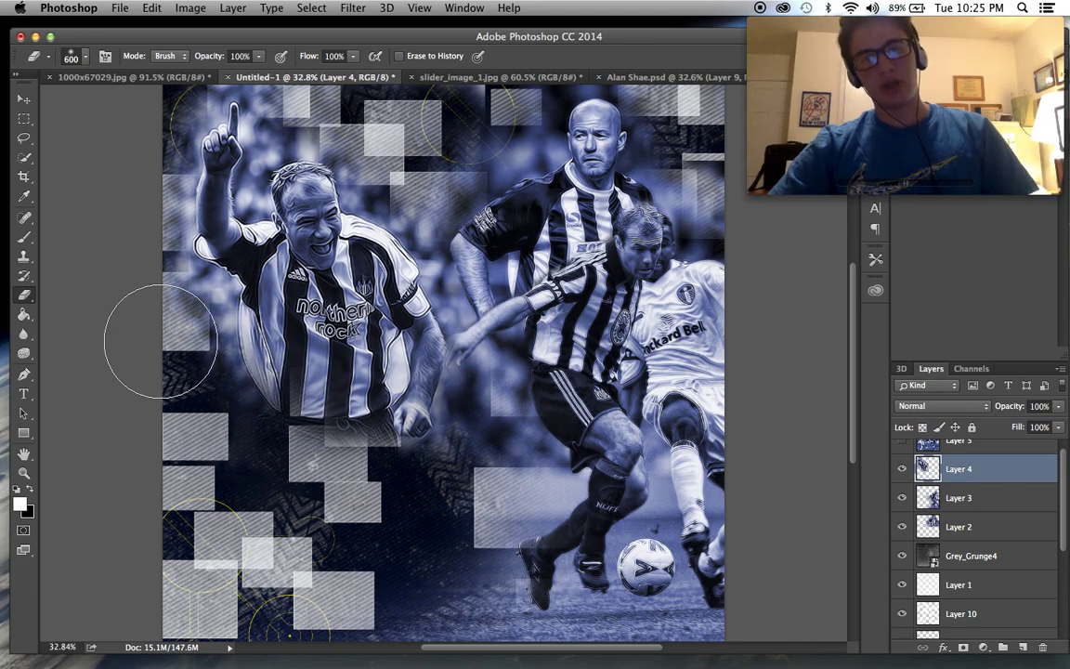
{"action": "scroll", "coordinate": [167, 325], "scroll_direction": "down", "scroll_amount": 3}
{"action": "scroll", "coordinate": [172, 320], "scroll_direction": "up", "scroll_amount": 2}
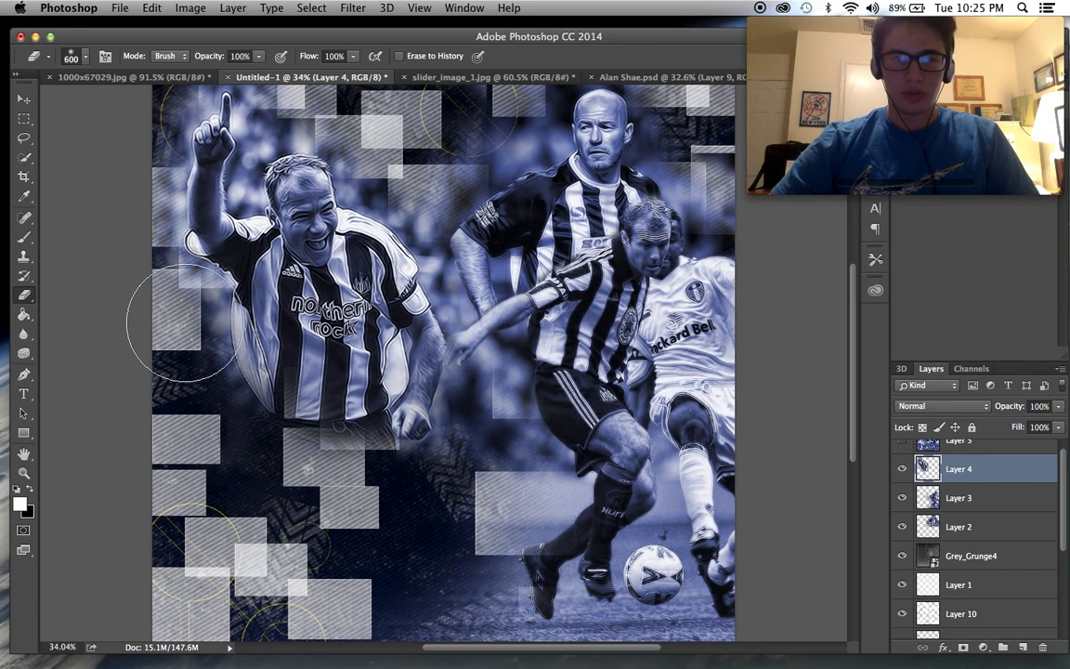
{"action": "scroll", "coordinate": [184, 322], "scroll_direction": "down", "scroll_amount": 2}
{"action": "scroll", "coordinate": [185, 323], "scroll_direction": "up", "scroll_amount": 2}
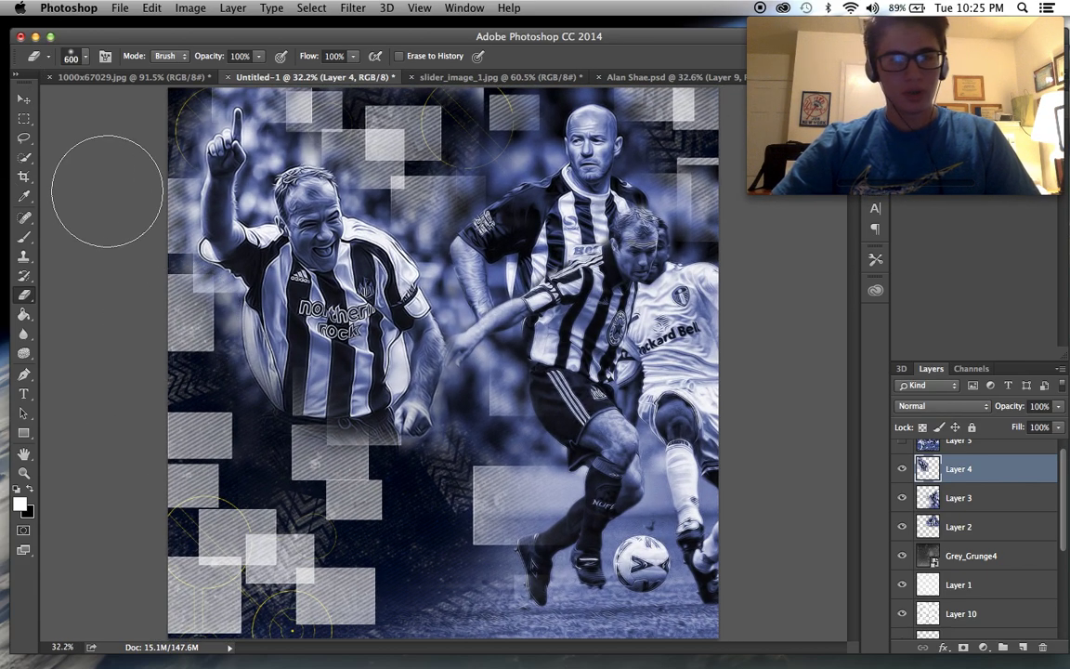
Step: Show Layer 5 and erase its upper crowd and the two players on the right with a large soft eraser
{"action": "scroll", "coordinate": [985, 504], "scroll_direction": "up", "scroll_amount": 1}
{"action": "left_click", "coordinate": [900, 454]}
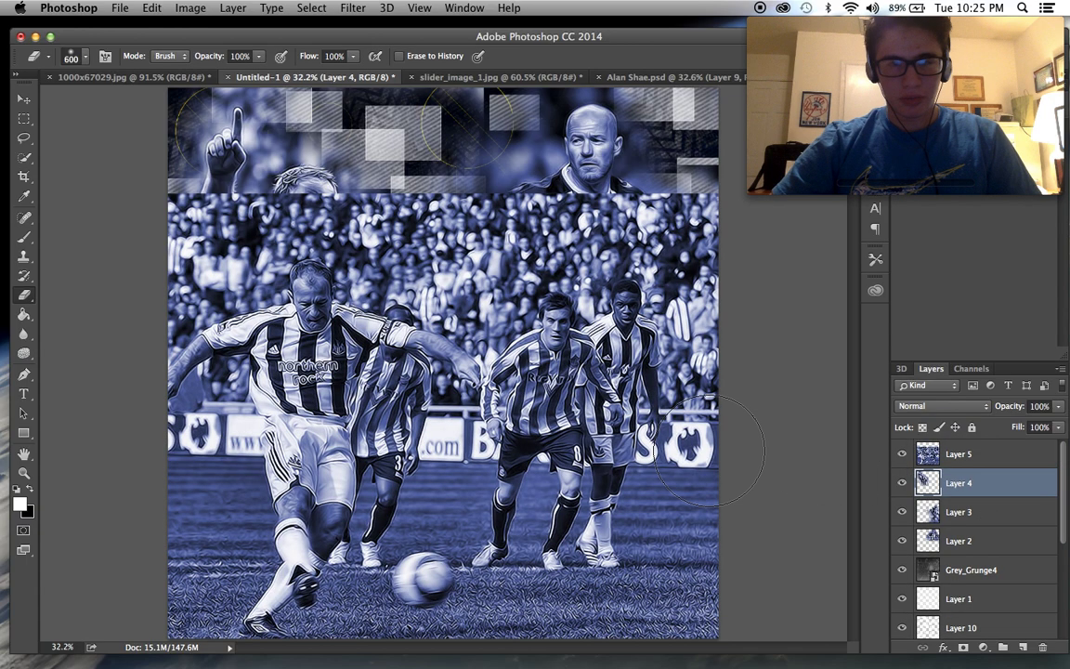
{"action": "scroll", "coordinate": [715, 455], "scroll_direction": "down", "scroll_amount": 1}
{"action": "scroll", "coordinate": [715, 455], "scroll_direction": "up", "scroll_amount": 2}
{"action": "scroll", "coordinate": [716, 455], "scroll_direction": "up", "scroll_amount": 1}
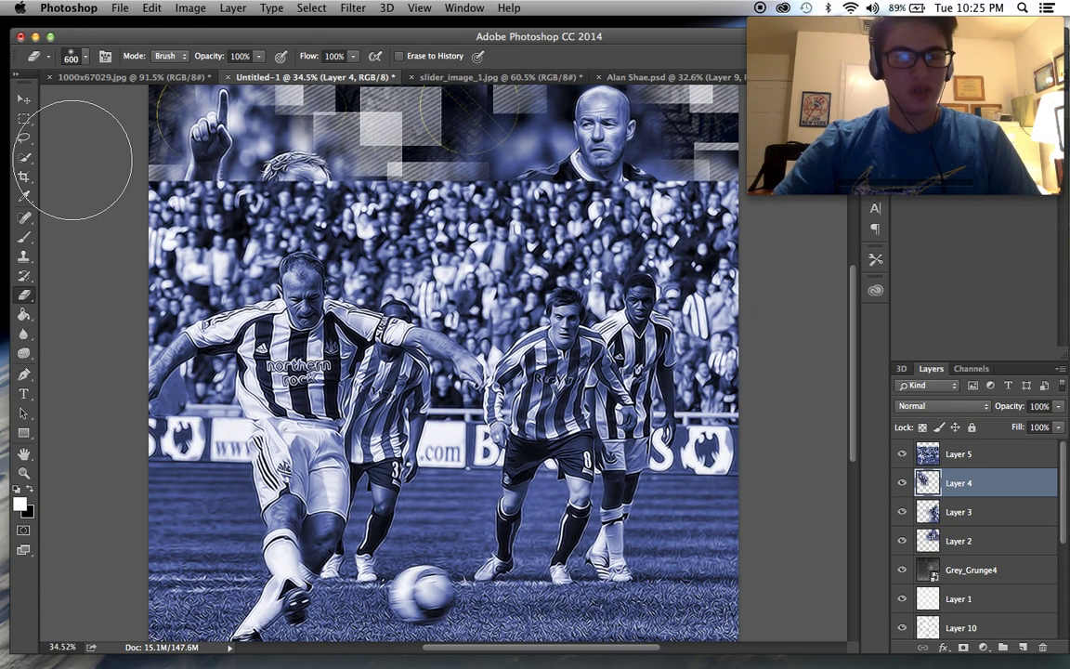
{"action": "left_click", "coordinate": [24, 98]}
{"action": "scroll", "coordinate": [225, 188], "scroll_direction": "down", "scroll_amount": 5}
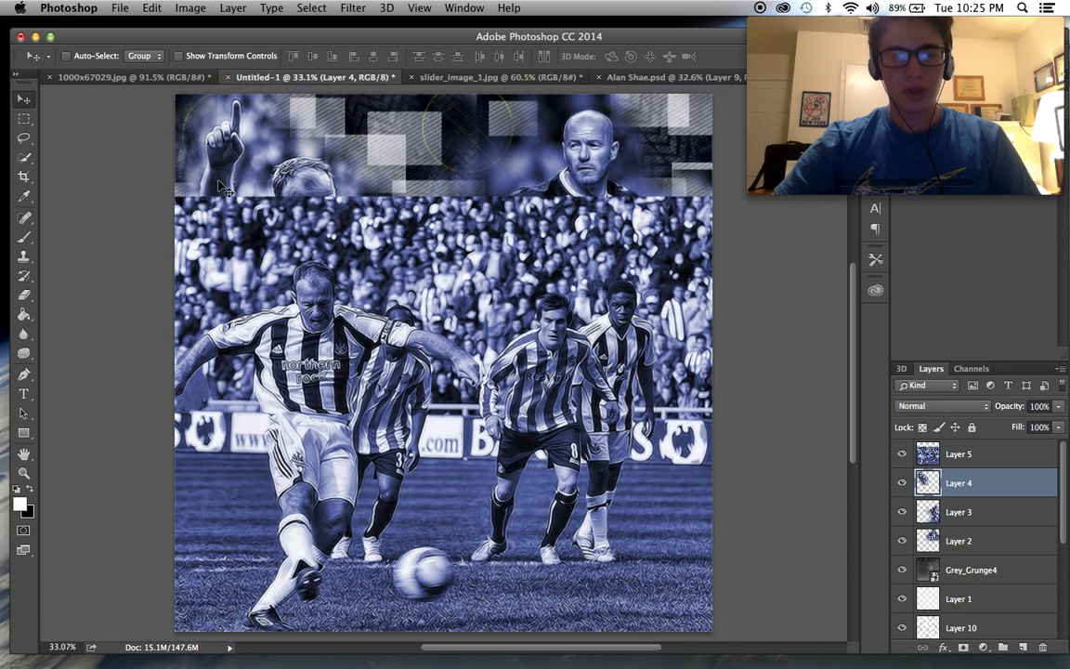
{"action": "scroll", "coordinate": [225, 189], "scroll_direction": "up", "scroll_amount": 2}
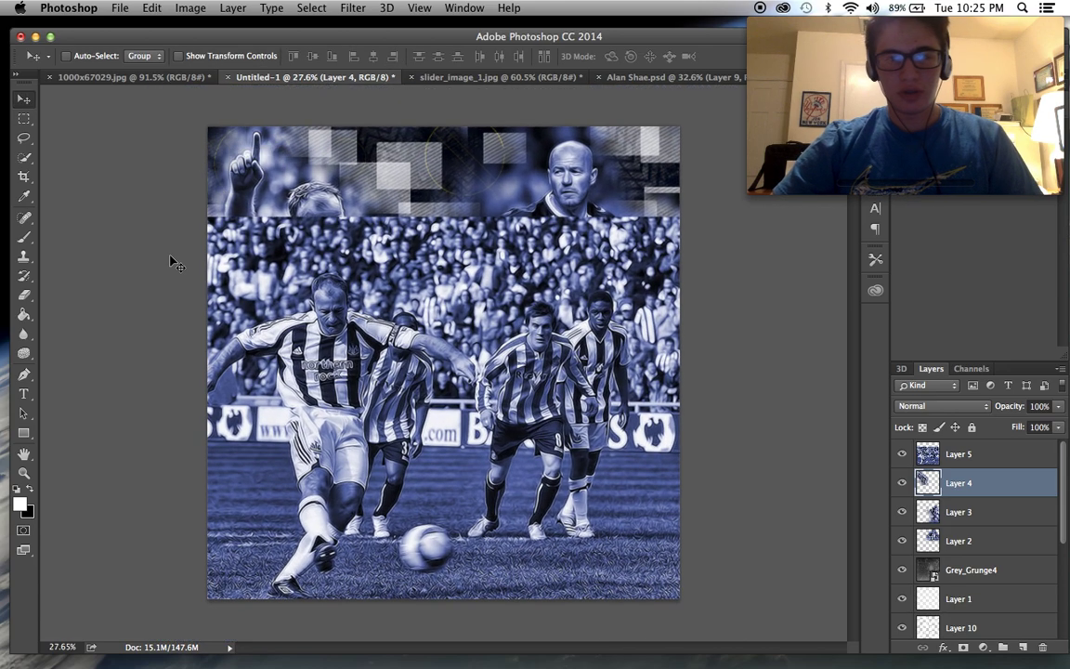
{"action": "left_click", "coordinate": [24, 297]}
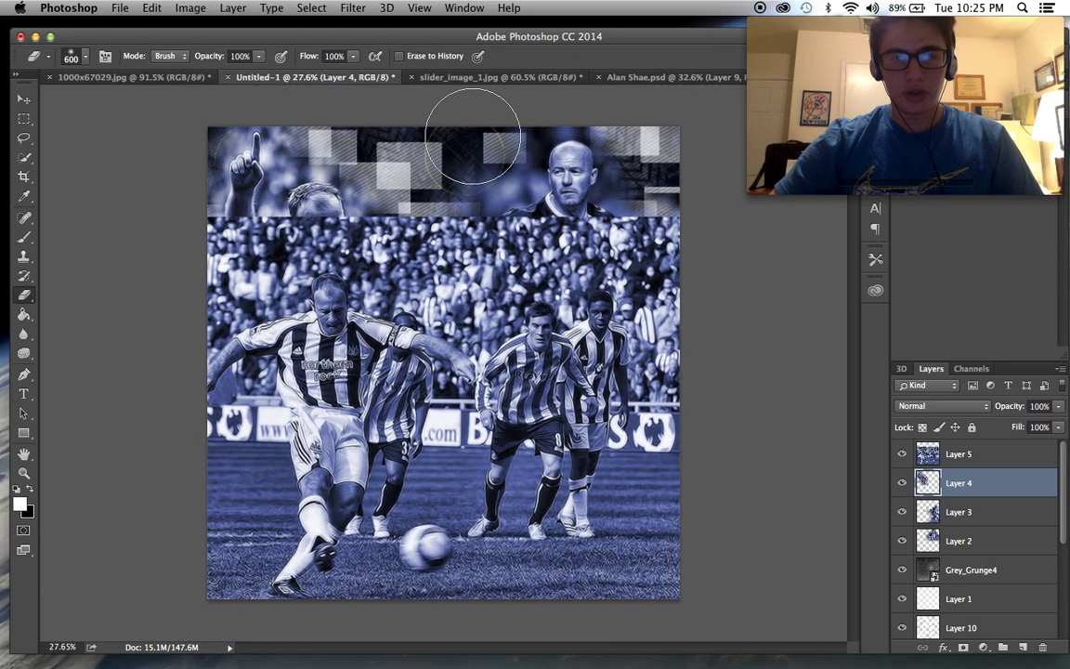
{"action": "left_click", "coordinate": [957, 454]}
{"action": "mouse_move", "coordinate": [516, 279]}
{"action": "left_mouse_down"}
{"action": "mouse_move", "coordinate": [558, 232]}
{"action": "mouse_move", "coordinate": [594, 316]}
{"action": "mouse_move", "coordinate": [602, 562]}
{"action": "mouse_move", "coordinate": [401, 626]}
{"action": "mouse_move", "coordinate": [240, 594]}
{"action": "mouse_move", "coordinate": [206, 573]}
{"action": "mouse_move", "coordinate": [170, 421]}
{"action": "mouse_move", "coordinate": [240, 240]}
{"action": "mouse_move", "coordinate": [279, 214]}
{"action": "mouse_move", "coordinate": [371, 200]}
{"action": "mouse_move", "coordinate": [446, 241]}
{"action": "mouse_move", "coordinate": [524, 296]}
{"action": "mouse_move", "coordinate": [460, 279]}
{"action": "mouse_move", "coordinate": [538, 437]}
{"action": "mouse_move", "coordinate": [493, 483]}
{"action": "mouse_move", "coordinate": [548, 507]}
{"action": "mouse_move", "coordinate": [424, 413]}
{"action": "mouse_move", "coordinate": [464, 533]}
{"action": "mouse_move", "coordinate": [451, 602]}
{"action": "left_mouse_up"}
Step: Erase Layer 5 where it covers the celebrating player's shoulder and sleeve, reducing the eraser from 900 to 150 px
{"action": "scroll", "coordinate": [509, 505], "scroll_direction": "up", "scroll_amount": 1}
{"action": "scroll", "coordinate": [448, 367], "scroll_direction": "up", "scroll_amount": 2}
{"action": "key", "text": "["}
{"action": "key", "text": "["}
{"action": "key", "text": "["}
{"action": "key", "text": "["}
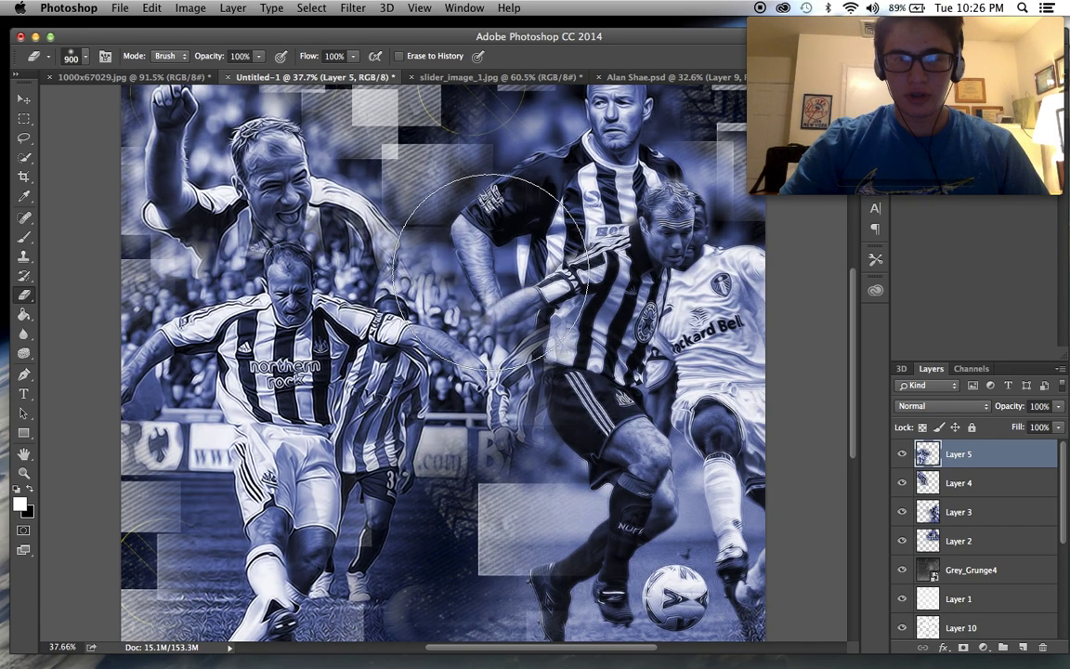
{"action": "key", "text": "["}
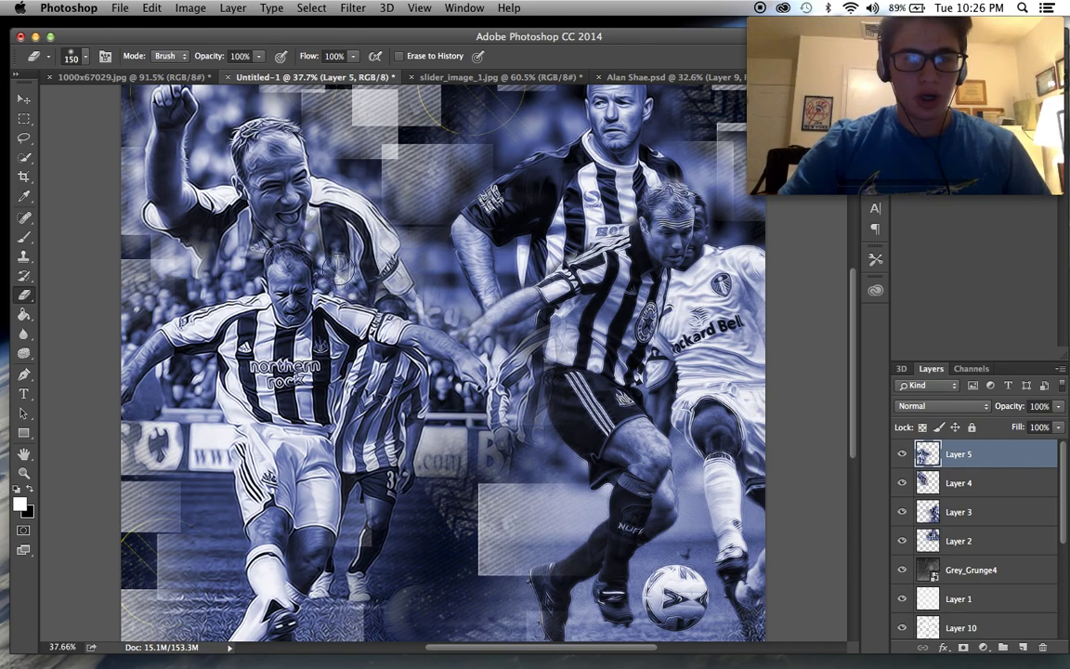
Step: Erase the Layer 5 crowd around the kicking player's head and over the celebrating player's shirt with a 70 px eraser
{"action": "scroll", "coordinate": [298, 220], "scroll_direction": "up", "scroll_amount": 4}
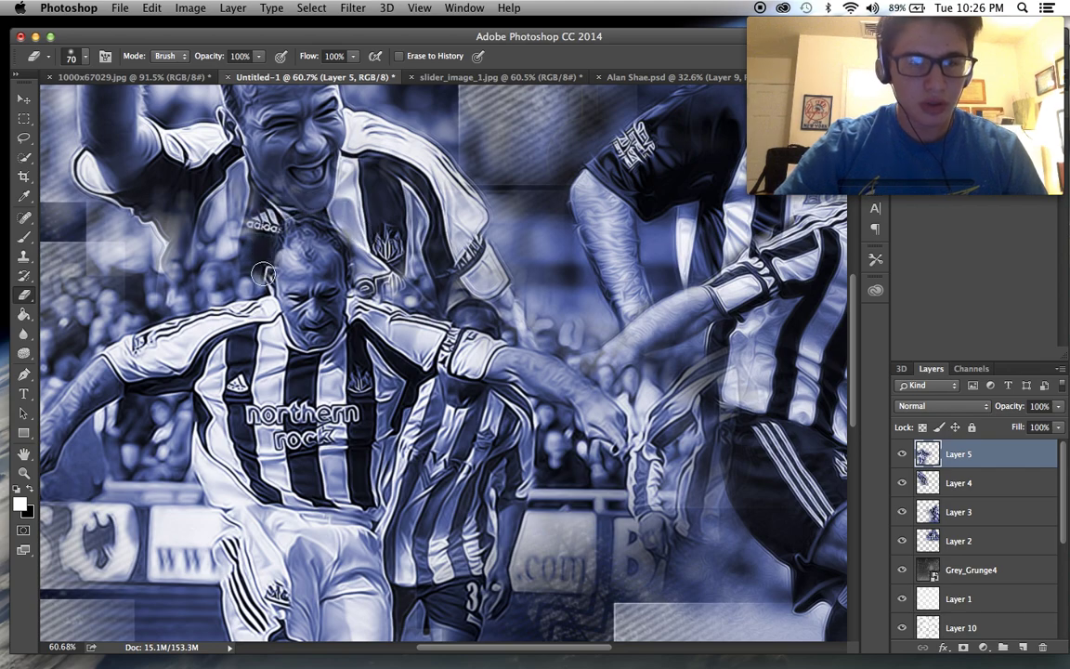
{"action": "left_click_drag", "start_coordinate": [151, 267], "coordinate": [113, 244]}
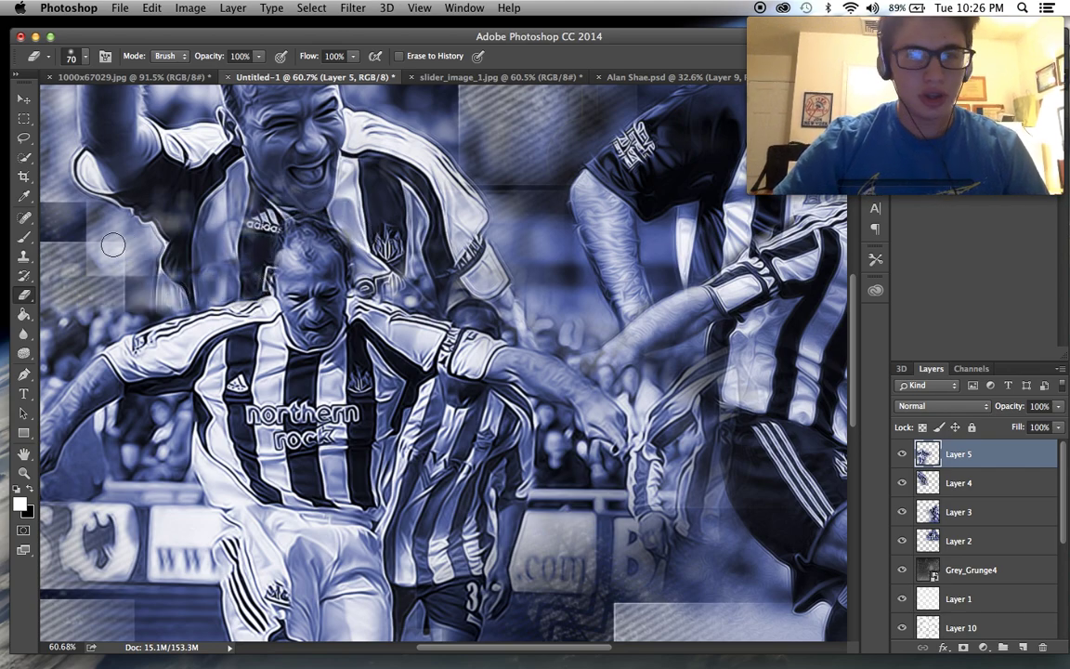
{"action": "left_click_drag", "start_coordinate": [216, 231], "coordinate": [123, 203]}
{"action": "scroll", "coordinate": [294, 168], "scroll_direction": "down", "scroll_amount": 3}
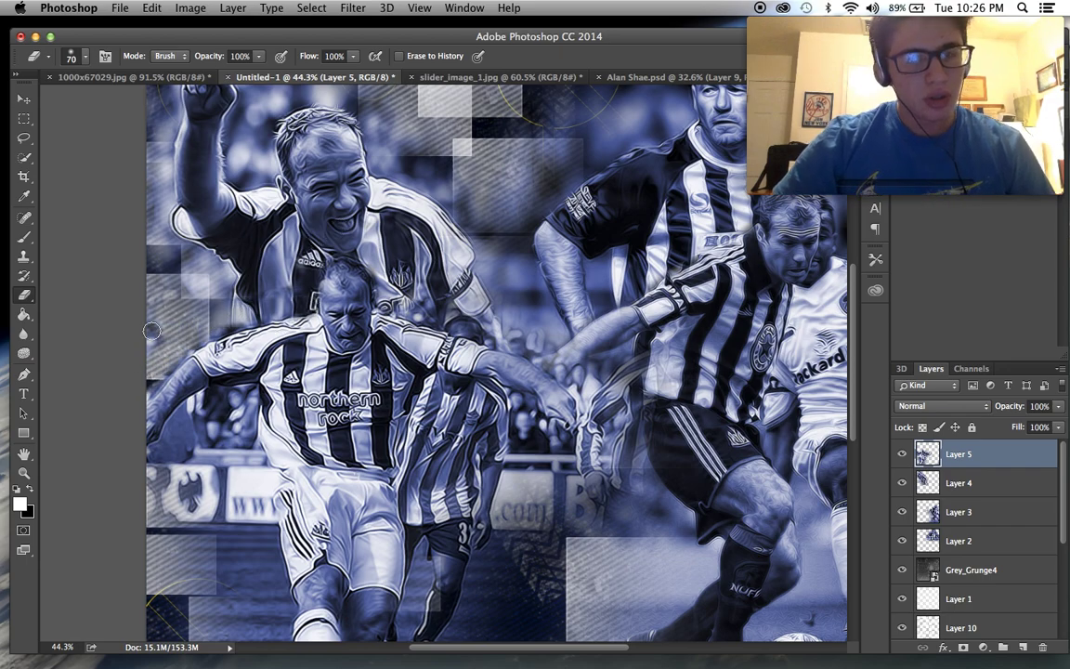
Step: Erase the leftover player and advertising board of Layer 5 between the kicking and dribbling players with a 300 px eraser
{"action": "scroll", "coordinate": [154, 279], "scroll_direction": "down", "scroll_amount": 3}
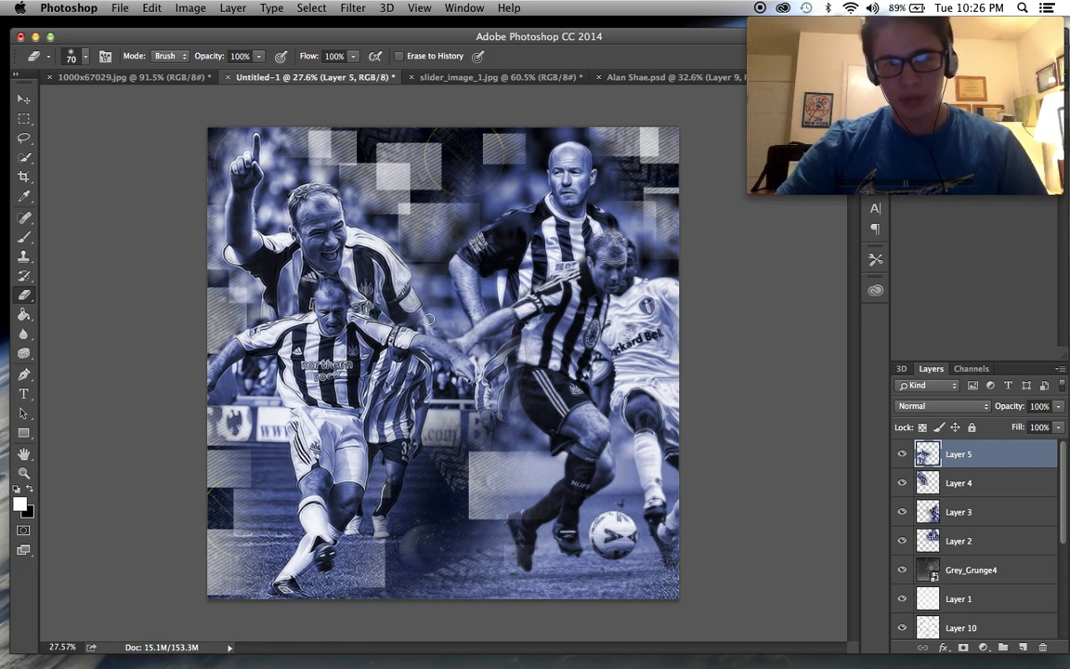
{"action": "scroll", "coordinate": [434, 456], "scroll_direction": "down", "scroll_amount": 3}
{"action": "scroll", "coordinate": [435, 456], "scroll_direction": "up", "scroll_amount": 4}
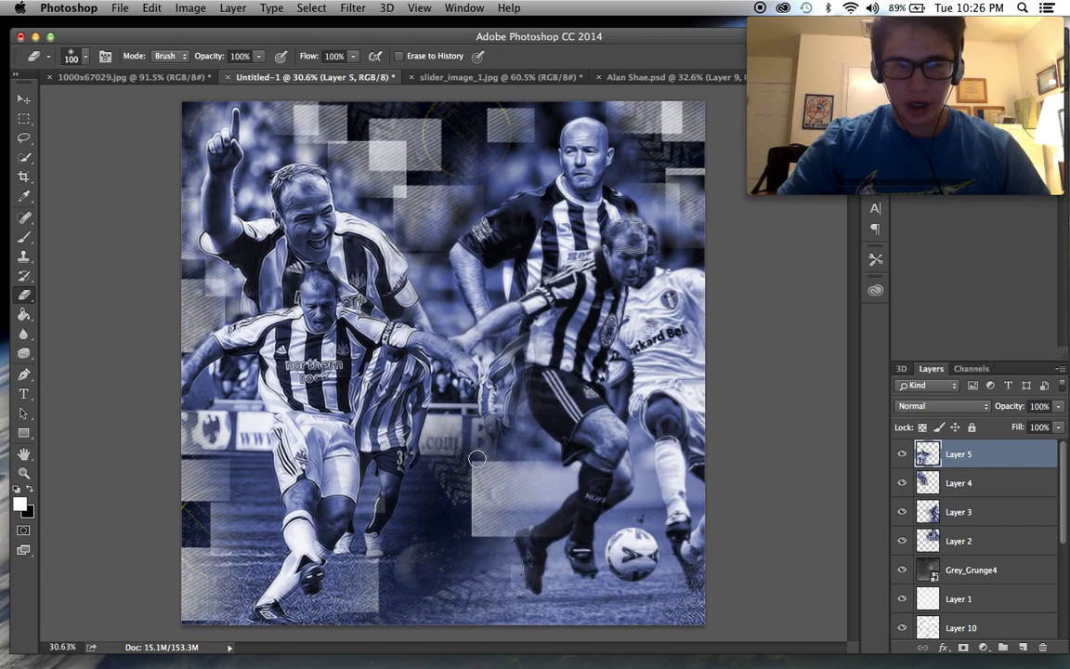
{"action": "key", "text": "bracketright"}
{"action": "key", "text": "bracketright"}
{"action": "key", "text": "bracketright"}
{"action": "key", "text": "bracketleft"}
{"action": "key", "text": "bracketleft"}
{"action": "key", "text": "bracketleft"}
{"action": "key", "text": "bracketleft"}
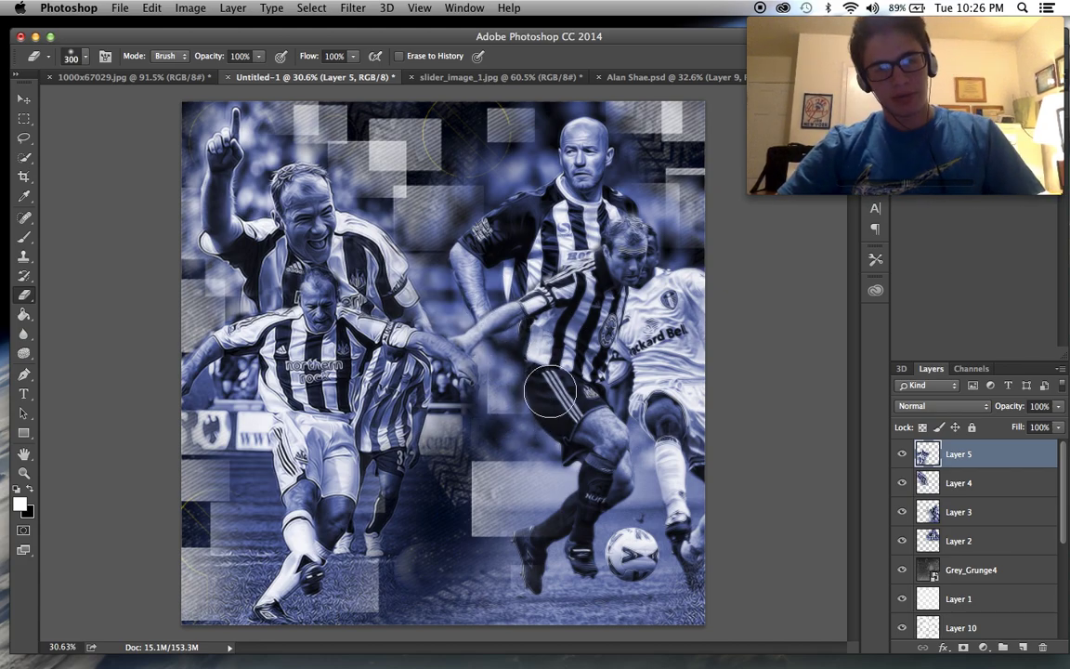
Step: Fade the advertising board and grass at the left edge of Layer 5 into the background with a 700 px eraser
{"action": "scroll", "coordinate": [456, 534], "scroll_direction": "up", "scroll_amount": 3}
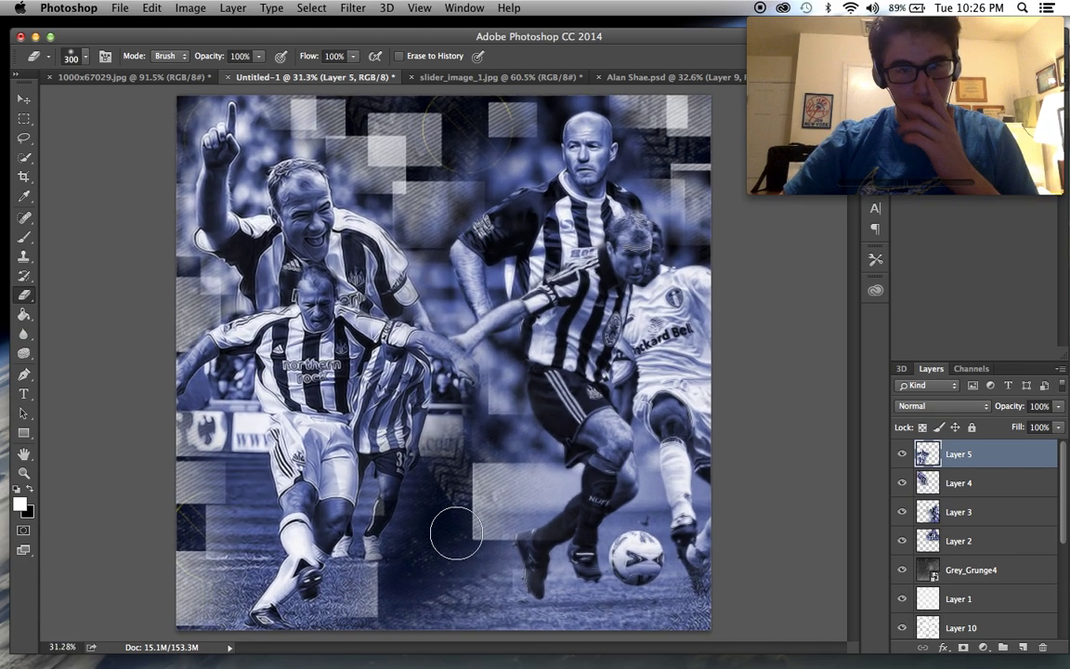
{"action": "key", "text": "bracketright"}
{"action": "key", "text": "bracketright"}
{"action": "key", "text": "bracketright"}
{"action": "key", "text": "bracketright"}
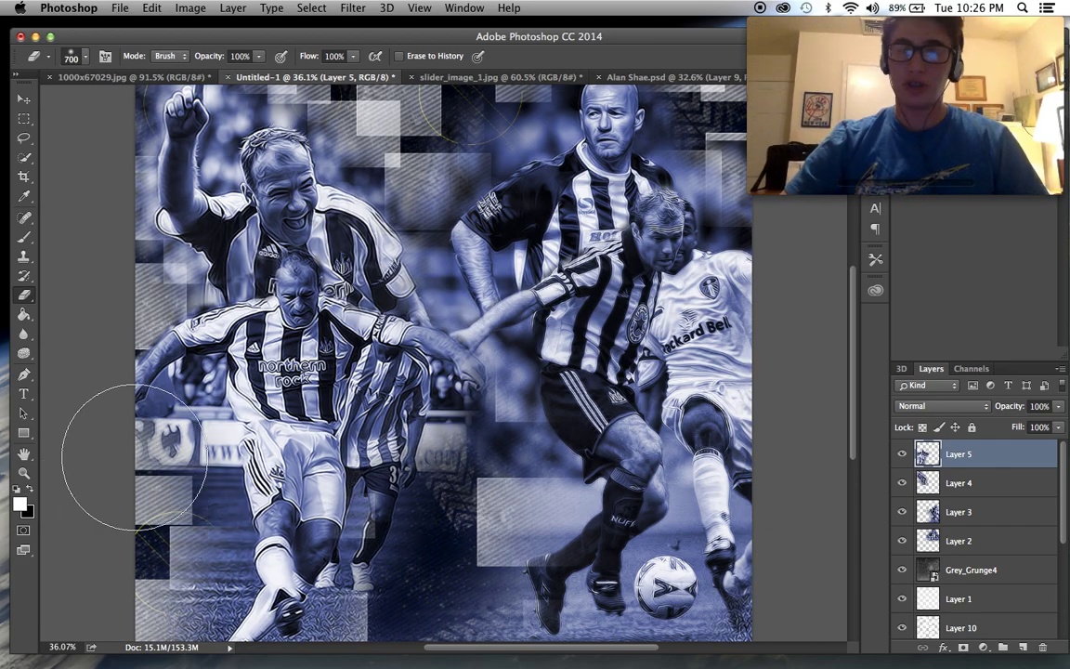
{"action": "scroll", "coordinate": [116, 410], "scroll_direction": "down", "scroll_amount": 4}
{"action": "scroll", "coordinate": [18, 462], "scroll_direction": "up", "scroll_amount": 1}
{"action": "scroll", "coordinate": [19, 462], "scroll_direction": "down", "scroll_amount": 3}
{"action": "scroll", "coordinate": [18, 462], "scroll_direction": "up", "scroll_amount": 4}
{"action": "scroll", "coordinate": [114, 479], "scroll_direction": "down", "scroll_amount": 2}
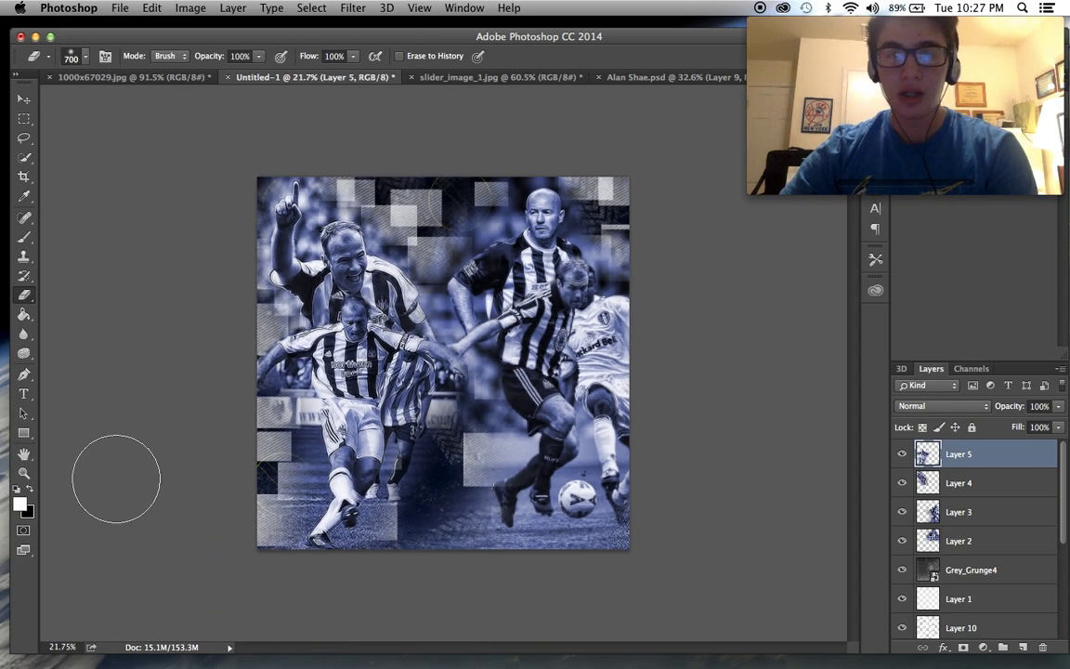
{"action": "scroll", "coordinate": [114, 479], "scroll_direction": "up", "scroll_amount": 4}
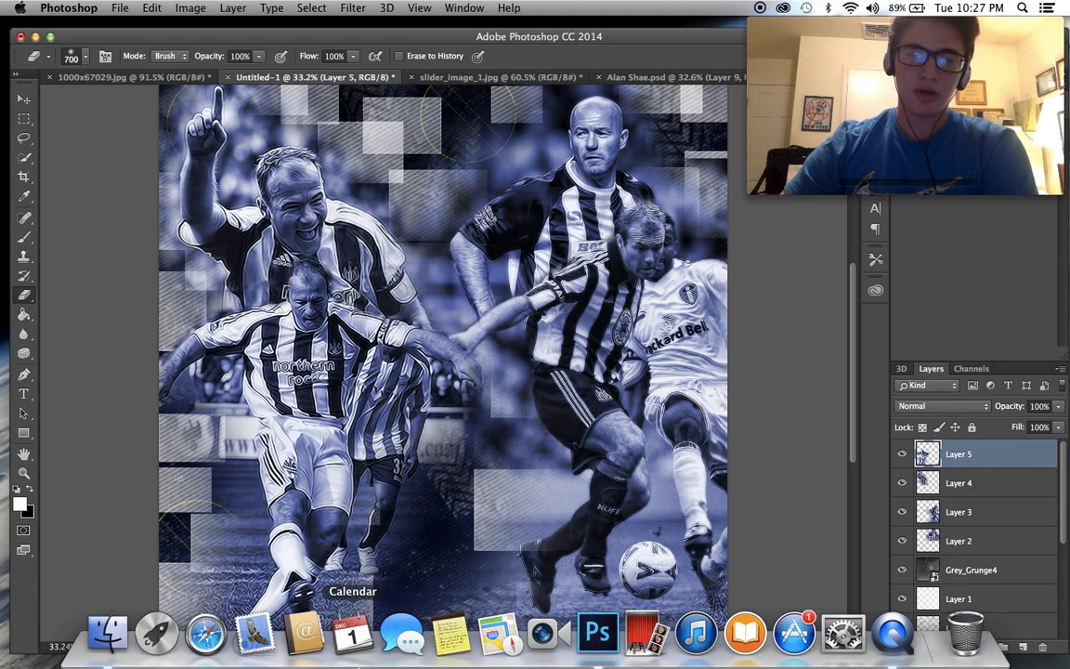
Step: Place the imago00159116h cutout from Finder in the poster's centre, enlarge it beyond its placed 39.48% scale, and run it off the bottom edge
{"action": "left_click", "coordinate": [96, 634]}
{"action": "left_click_drag", "start_coordinate": [370, 205], "coordinate": [434, 523]}
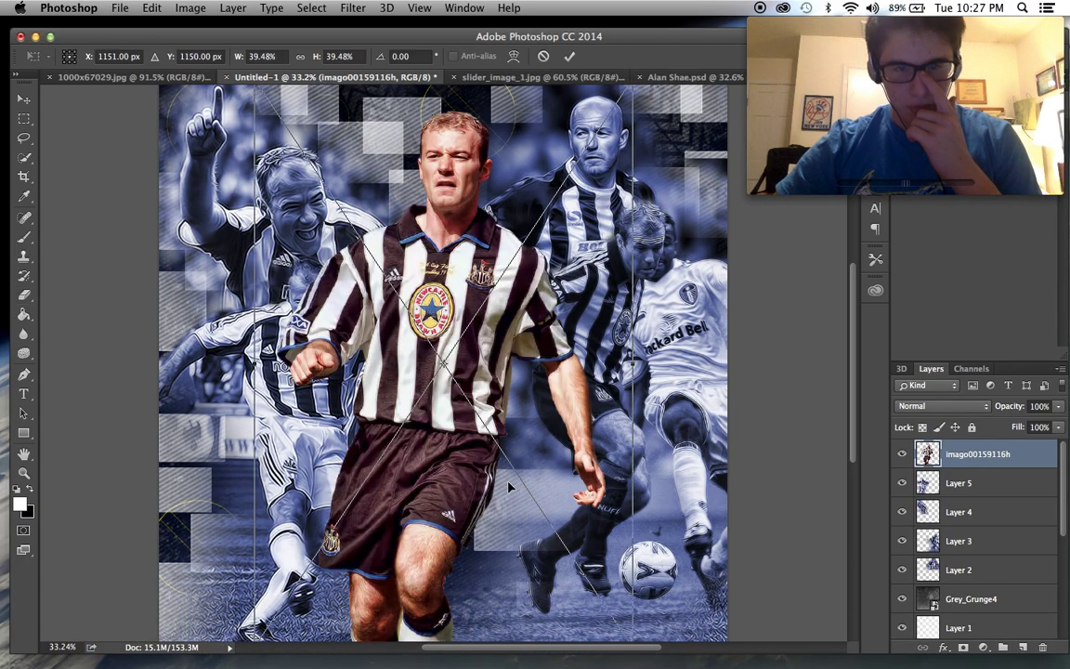
{"action": "scroll", "coordinate": [509, 456], "scroll_direction": "down", "scroll_amount": 3}
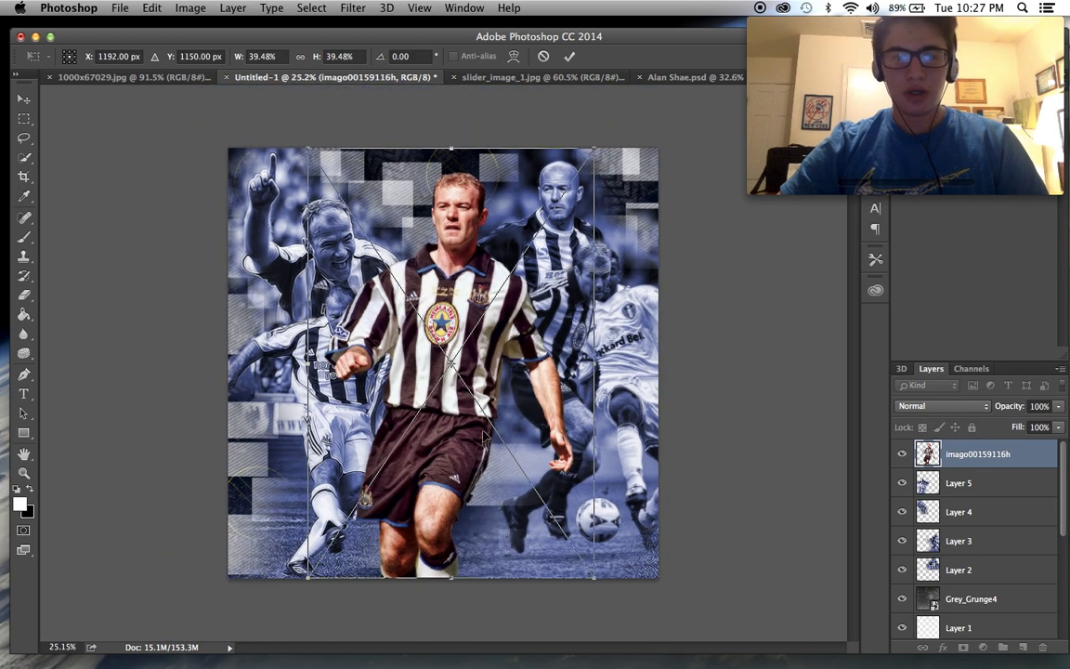
{"action": "left_click_drag", "start_coordinate": [309, 145], "coordinate": [266, 81]}
{"action": "left_click_drag", "start_coordinate": [389, 185], "coordinate": [416, 235]}
{"action": "key", "text": "Return"}
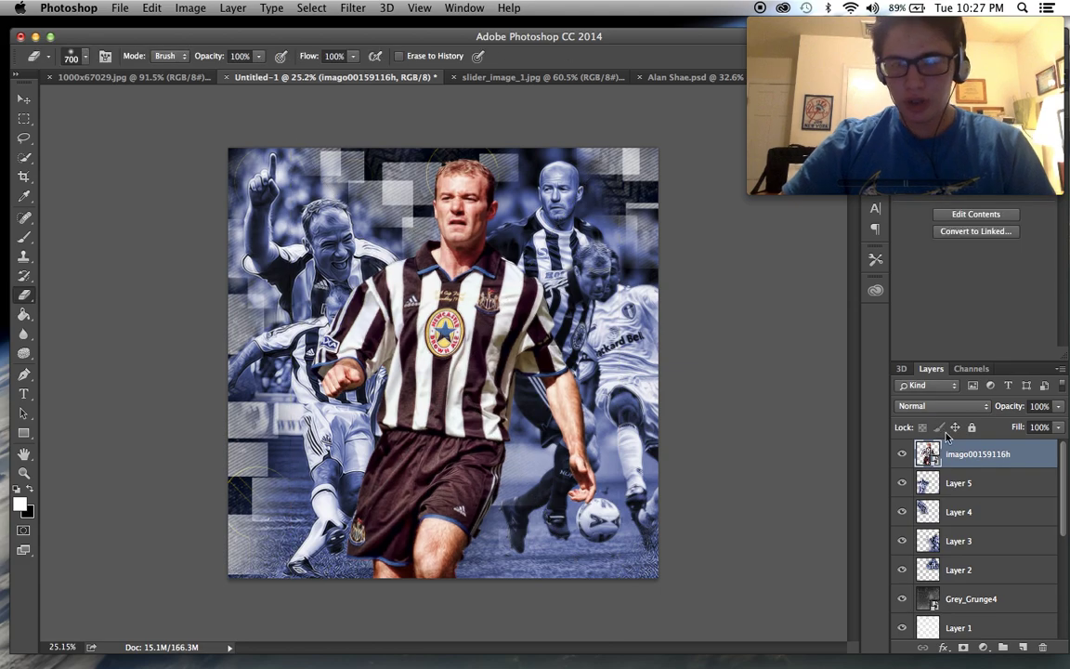
Step: Move Layer 5 left and slightly down so the kicking player stands clear of the central cutout
{"action": "left_click", "coordinate": [964, 561]}
{"action": "left_click", "coordinate": [951, 494]}
{"action": "left_click", "coordinate": [24, 98]}
{"action": "left_click_drag", "start_coordinate": [303, 274], "coordinate": [289, 303]}
{"action": "scroll", "coordinate": [282, 296], "scroll_direction": "up", "scroll_amount": 2}
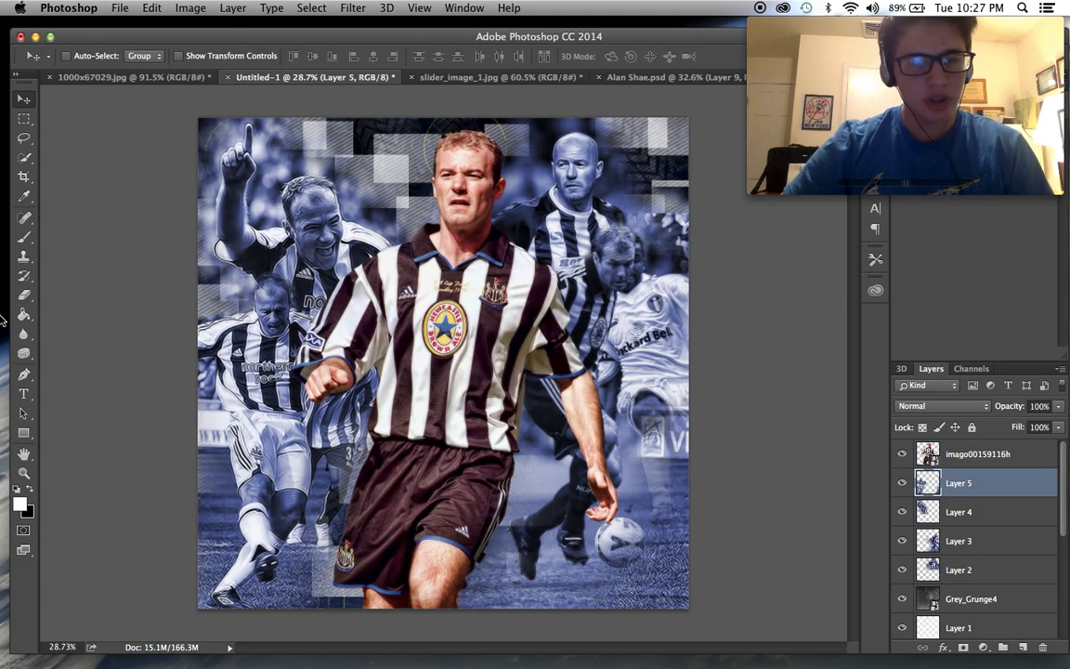
Step: Erase the Layer 5 remnants covering the two players and the ball at the poster's right side with a 700 px eraser
{"action": "left_click", "coordinate": [25, 297]}
{"action": "left_click_drag", "start_coordinate": [652, 454], "coordinate": [664, 534]}
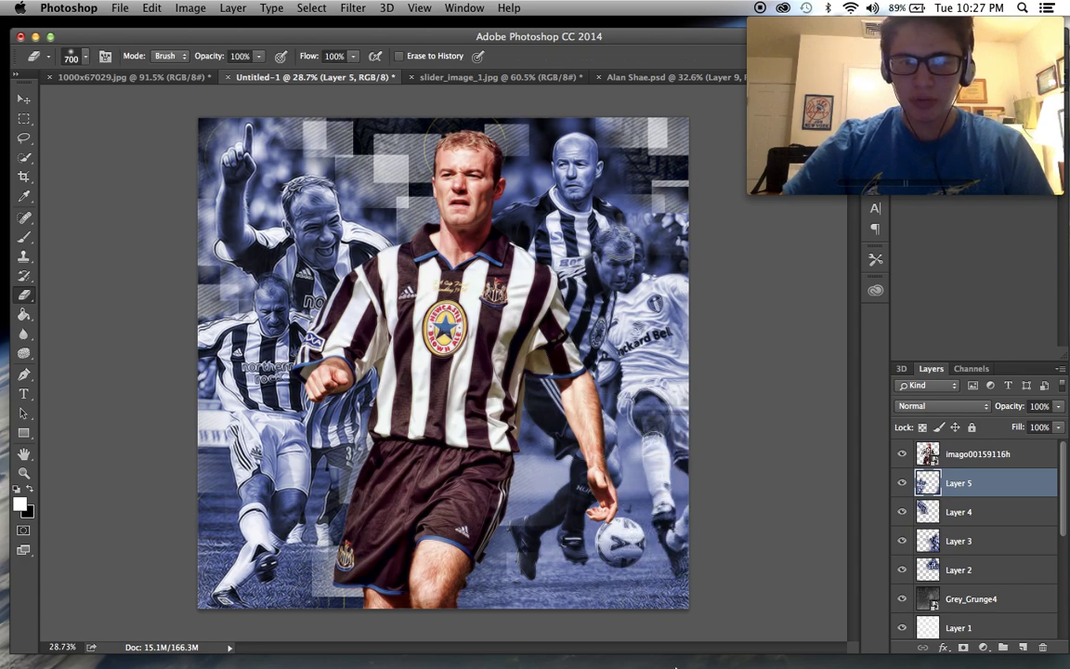
{"action": "left_click_drag", "start_coordinate": [679, 289], "coordinate": [604, 258]}
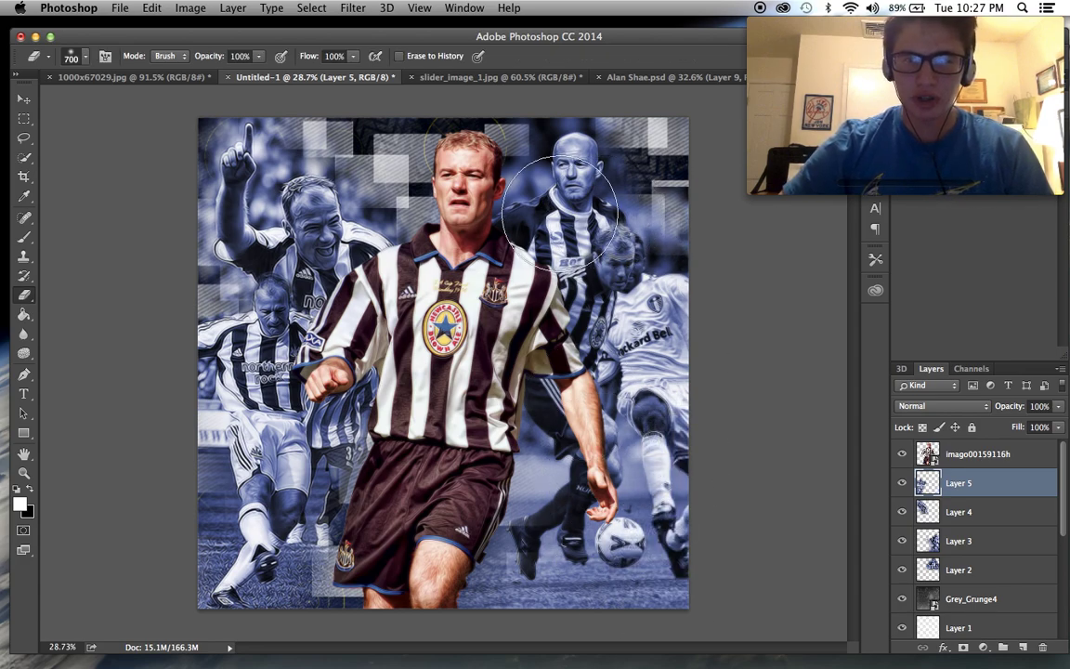
Step: Nudge Layer 5 slightly down and right to place the kicking player beside the central cutout
{"action": "left_click", "coordinate": [25, 100]}
{"action": "left_click_drag", "start_coordinate": [99, 132], "coordinate": [101, 140]}
{"action": "key", "text": "super+plus"}
{"action": "key", "text": "super+plus"}
{"action": "scroll", "coordinate": [102, 141], "scroll_direction": "down", "scroll_amount": 2}
Step: Reduce the eraser size to 90 px for fine work on Layer 5
{"action": "left_click", "coordinate": [25, 296]}
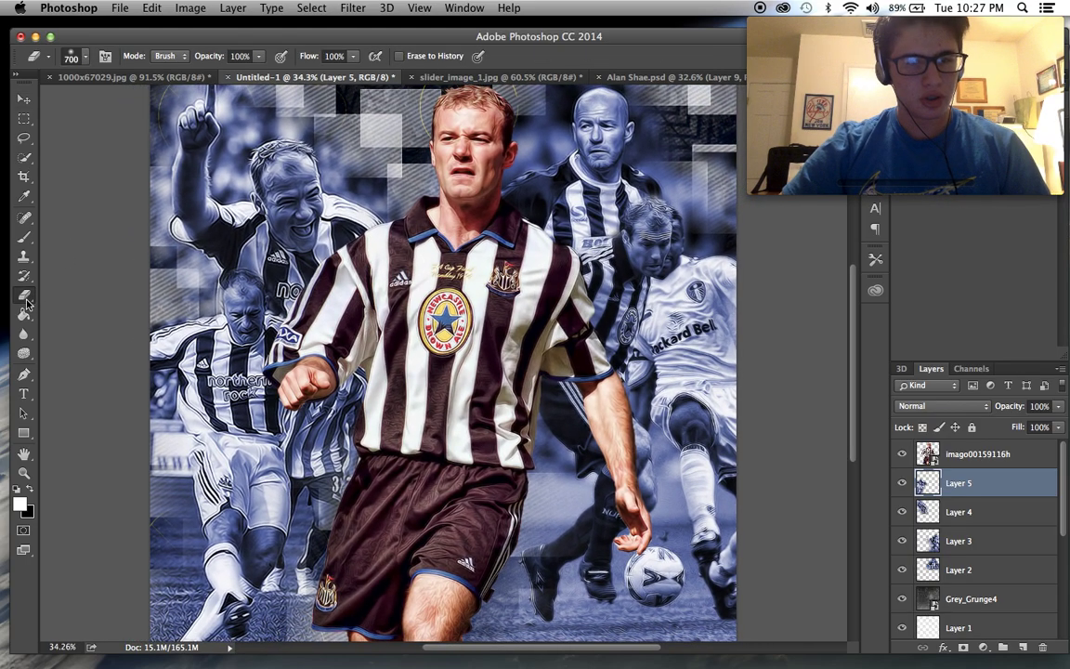
{"action": "key", "text": "bracketleft"}
{"action": "key", "text": "bracketleft"}
{"action": "key", "text": "bracketleft"}
{"action": "key", "text": "bracketleft"}
{"action": "key", "text": "bracketleft"}
{"action": "key", "text": "bracketleft"}
{"action": "key", "text": "bracketleft"}
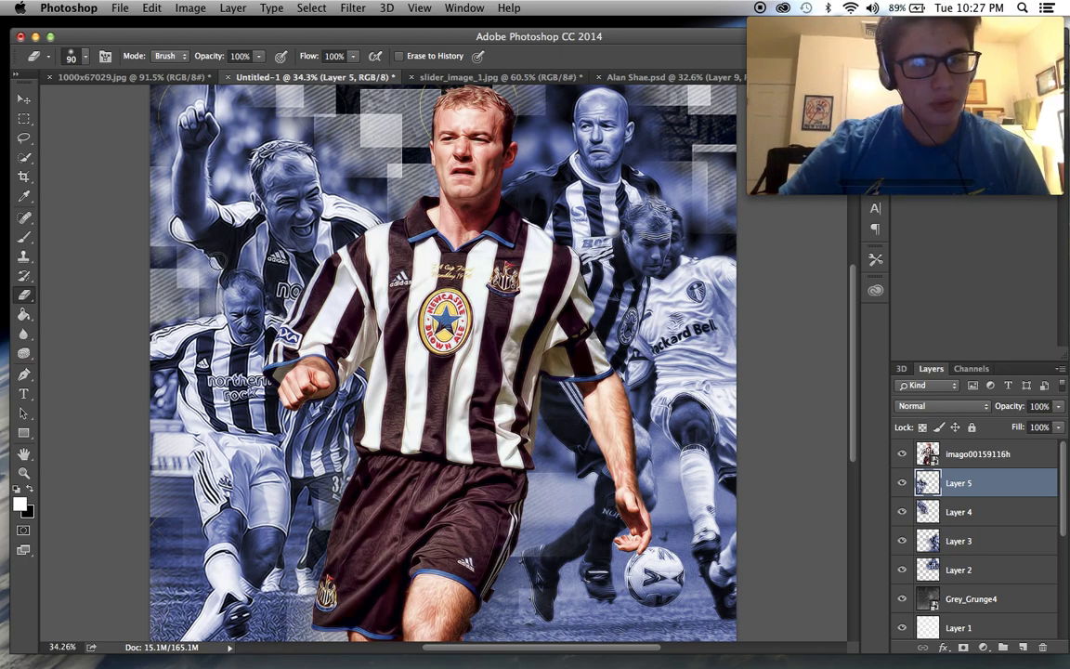
{"action": "scroll", "coordinate": [177, 314], "scroll_direction": "down", "scroll_amount": 2}
{"action": "scroll", "coordinate": [176, 314], "scroll_direction": "up", "scroll_amount": 2}
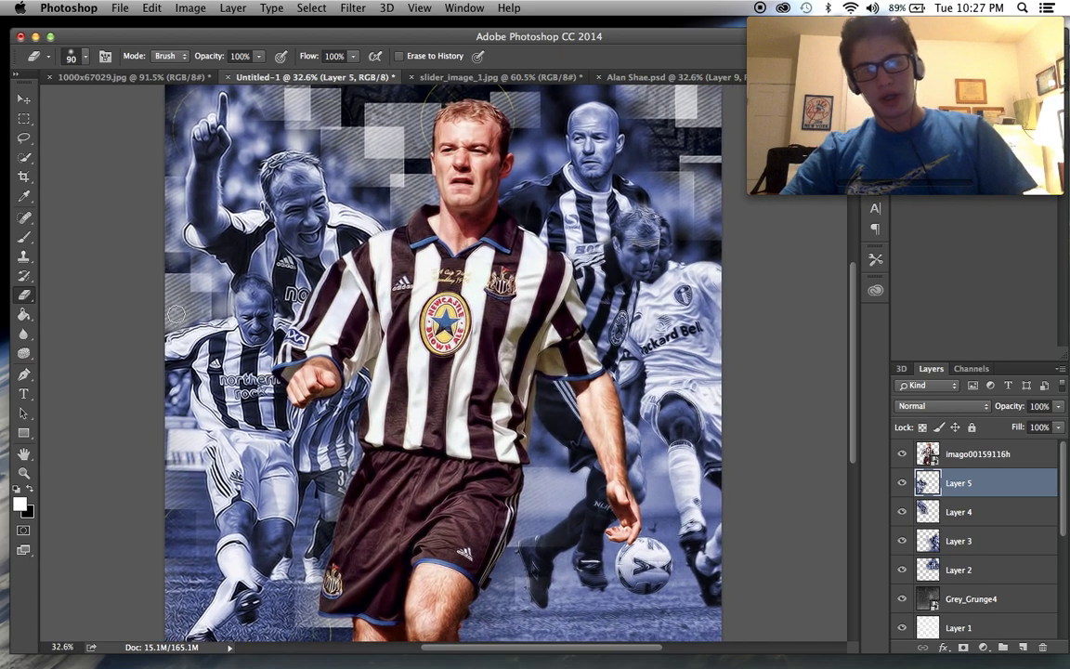
{"action": "scroll", "coordinate": [208, 263], "scroll_direction": "down", "scroll_amount": 2}
{"action": "scroll", "coordinate": [204, 262], "scroll_direction": "up", "scroll_amount": 2}
{"action": "scroll", "coordinate": [204, 261], "scroll_direction": "down", "scroll_amount": 1}
{"action": "scroll", "coordinate": [205, 261], "scroll_direction": "up", "scroll_amount": 1}
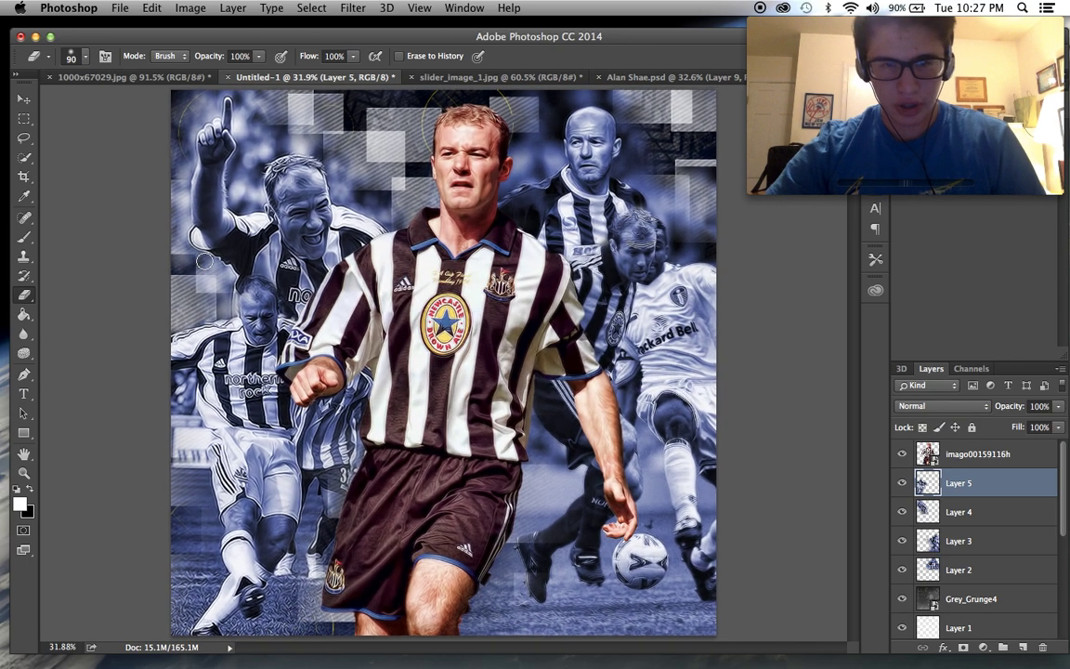
{"action": "scroll", "coordinate": [387, 437], "scroll_direction": "down", "scroll_amount": 2}
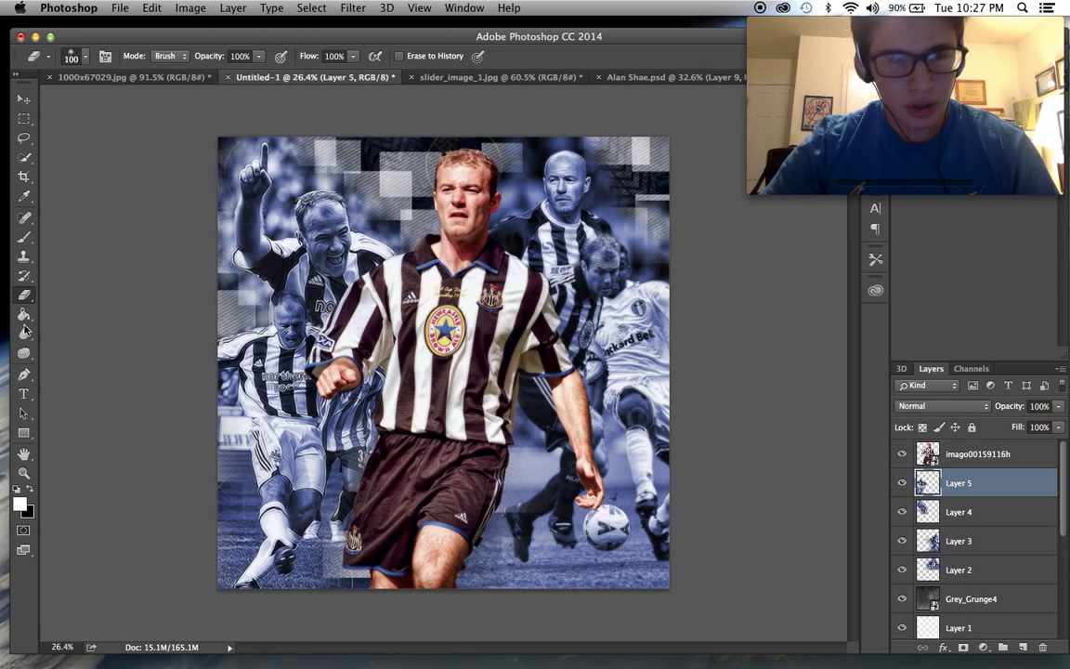
Step: Shift Layer 5 slightly up and right so the kicking player sits closer to the celebrating player
{"action": "left_click", "coordinate": [25, 96]}
{"action": "left_click_drag", "start_coordinate": [107, 143], "coordinate": [113, 124]}
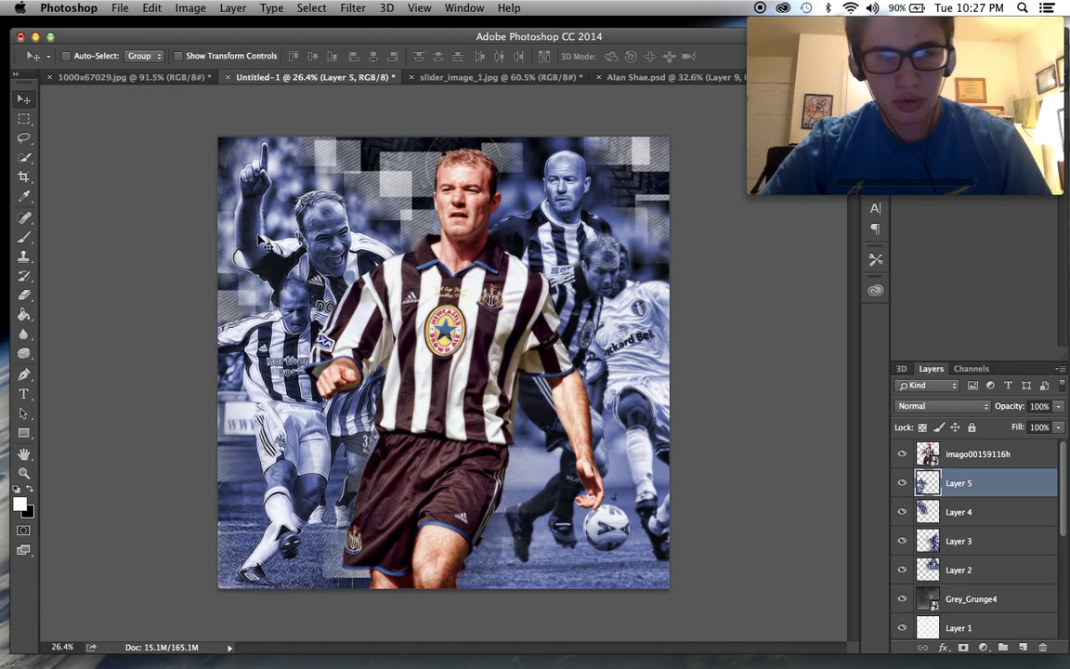
{"action": "scroll", "coordinate": [259, 236], "scroll_direction": "up", "scroll_amount": 2}
{"action": "scroll", "coordinate": [232, 488], "scroll_direction": "down", "scroll_amount": 2}
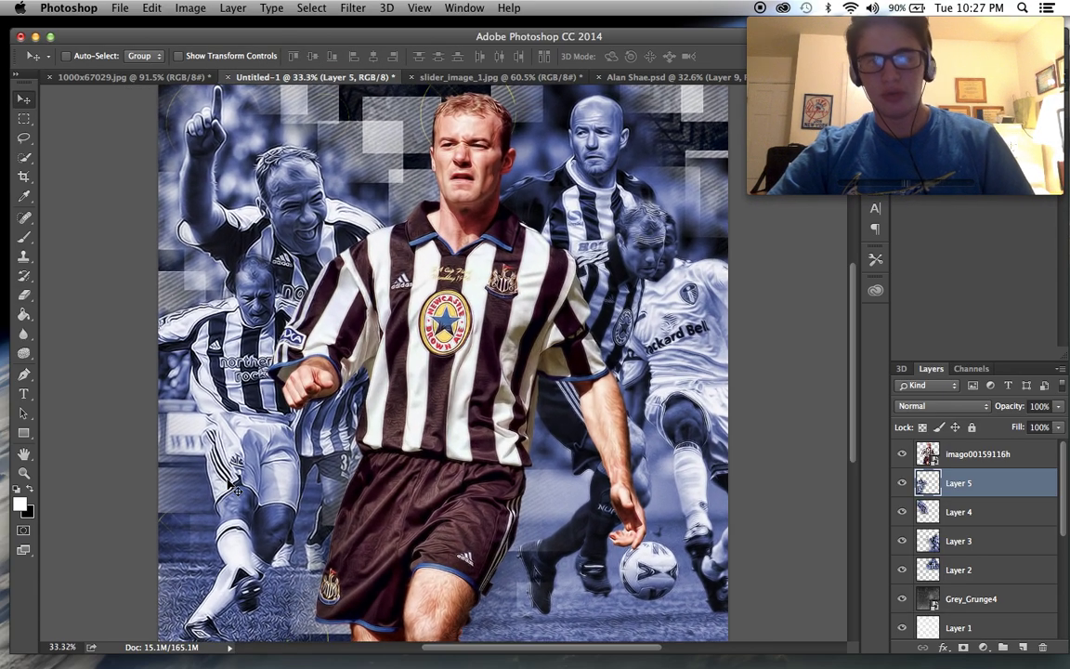
{"action": "scroll", "coordinate": [232, 488], "scroll_direction": "down", "scroll_amount": 1}
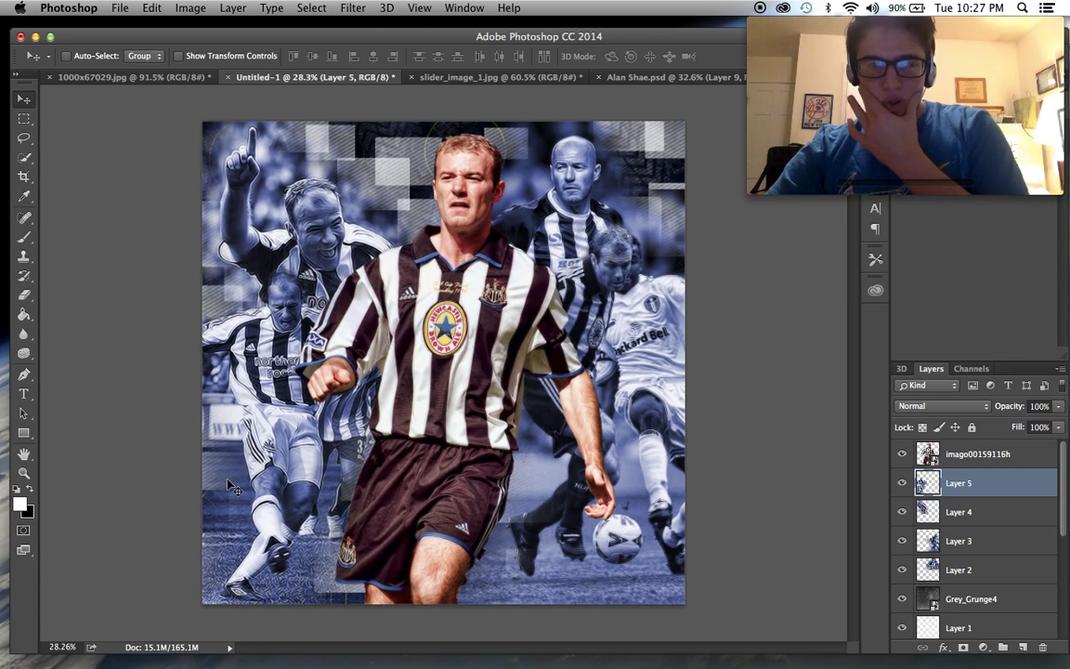
{"action": "scroll", "coordinate": [586, 477], "scroll_direction": "up", "scroll_amount": 2}
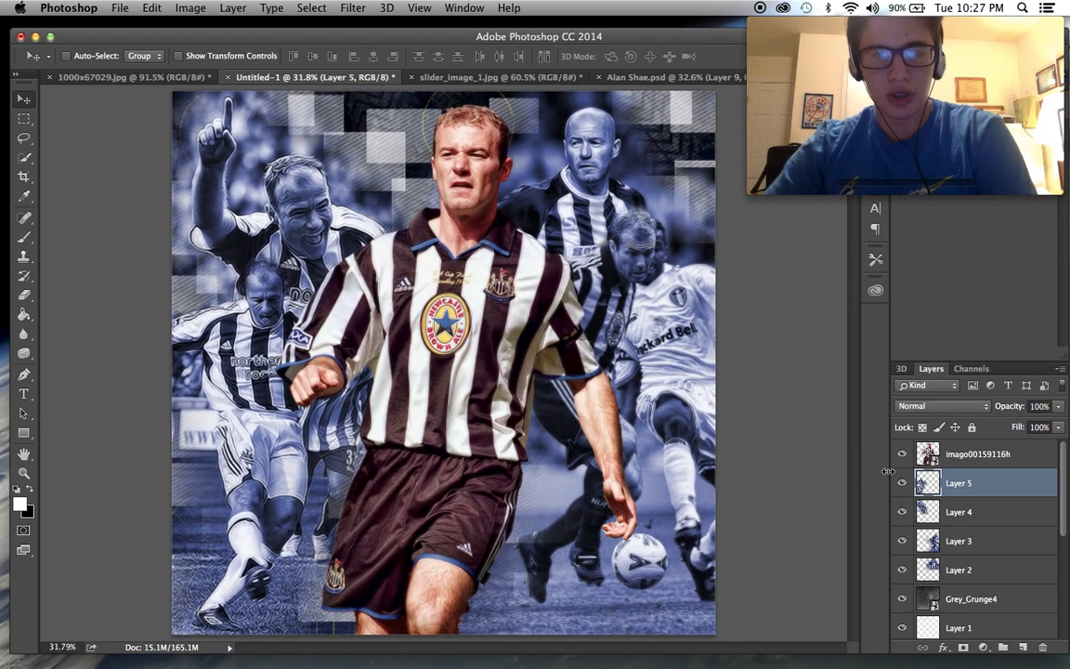
{"action": "scroll", "coordinate": [698, 481], "scroll_direction": "down", "scroll_amount": 1}
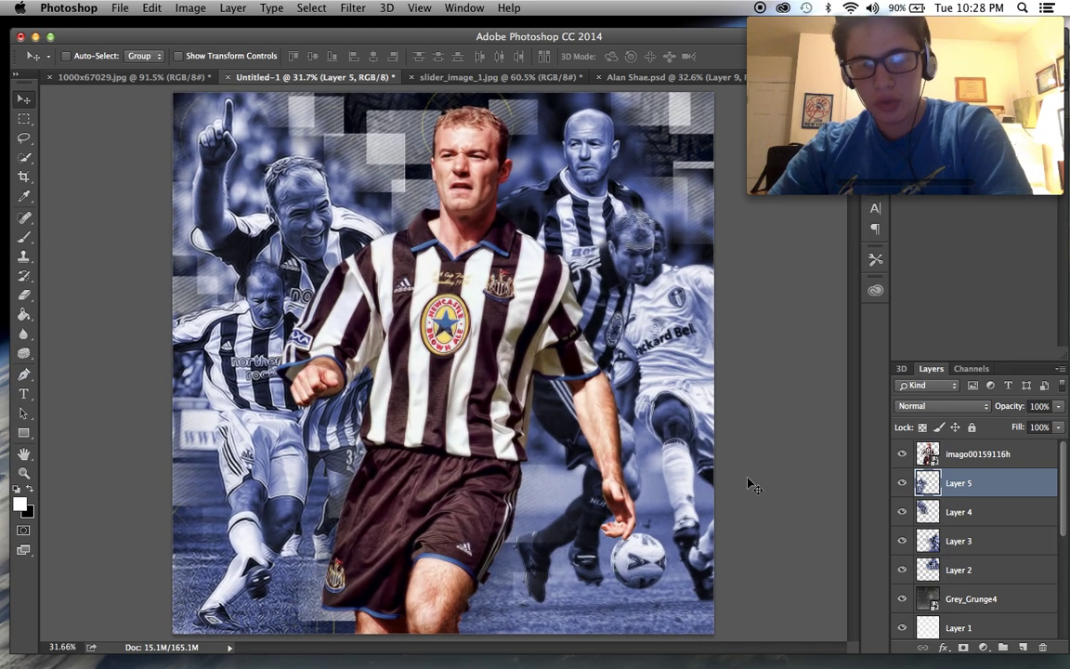
Step: Create a new layer directly above Layer 5 and activate the Brush tool
{"action": "left_click", "coordinate": [1023, 646]}
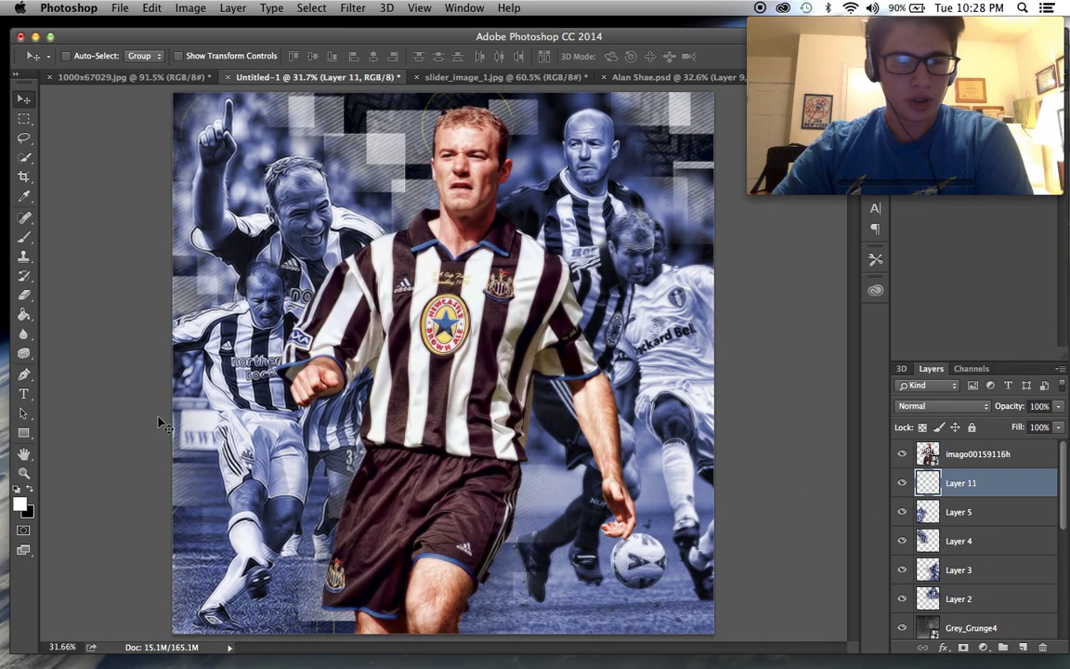
{"action": "left_click", "coordinate": [24, 237]}
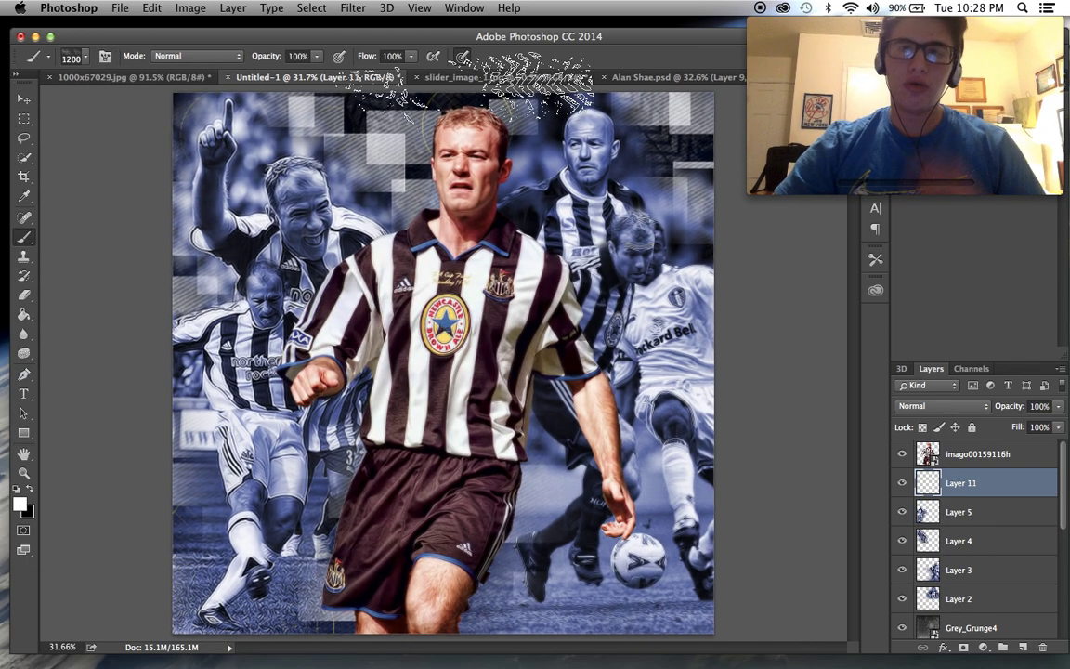
Step: Preview Layer 15 in Alan Shae.psd, hide it again and return to the Untitled-1 poster
{"action": "left_click", "coordinate": [641, 77]}
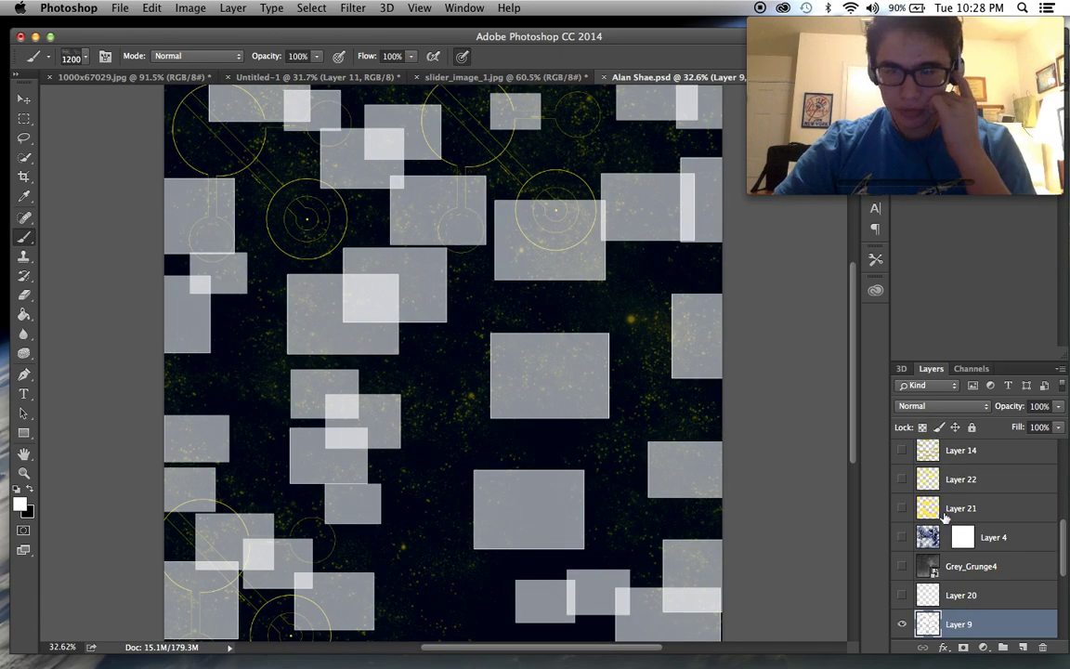
{"action": "scroll", "coordinate": [945, 517], "scroll_direction": "up", "scroll_amount": 10}
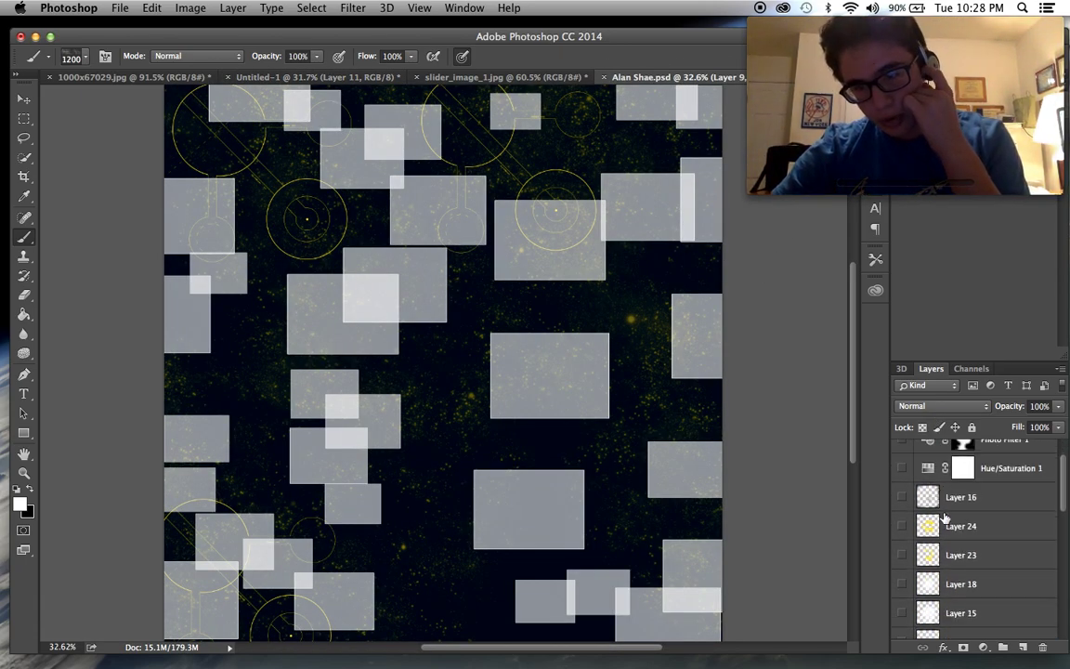
{"action": "scroll", "coordinate": [945, 516], "scroll_direction": "down", "scroll_amount": 1}
{"action": "left_click", "coordinate": [902, 588]}
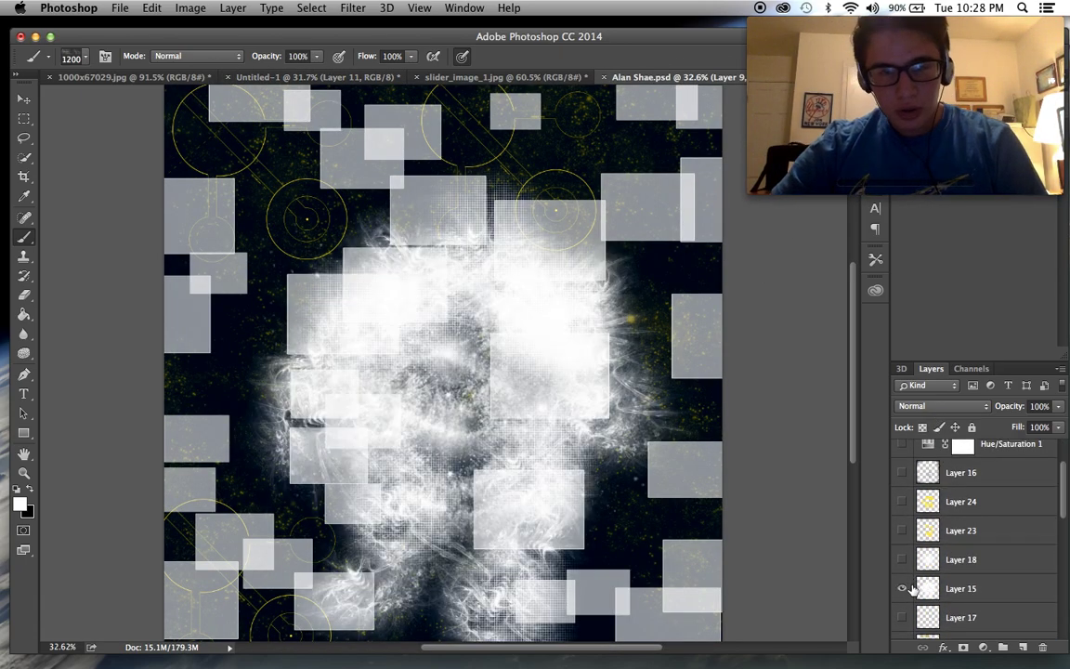
{"action": "left_click", "coordinate": [903, 588]}
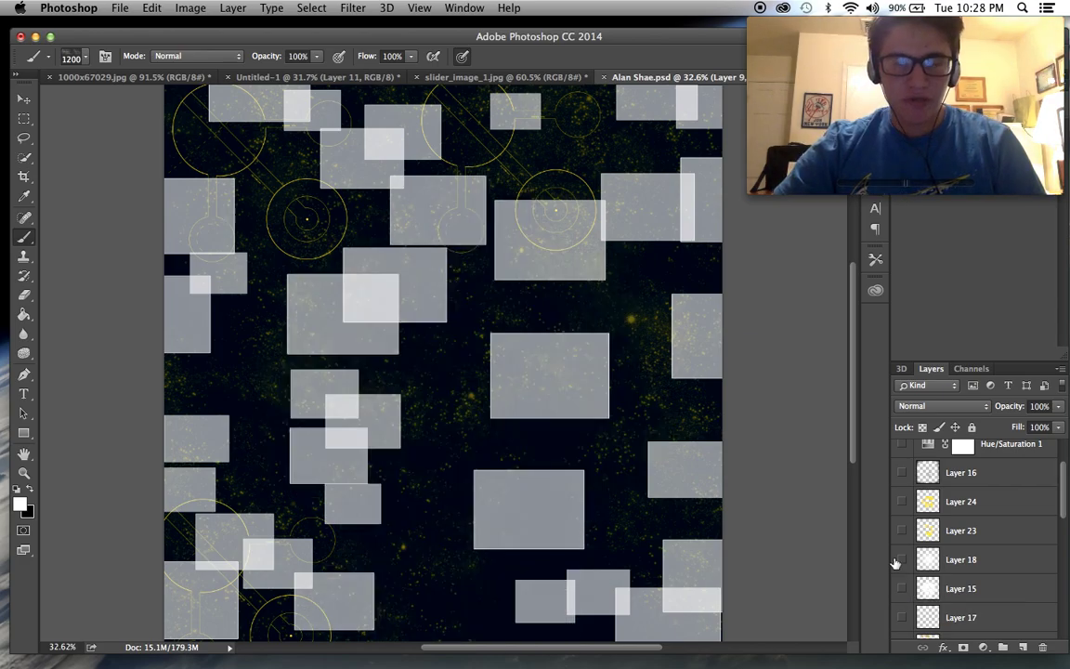
{"action": "left_click", "coordinate": [333, 76]}
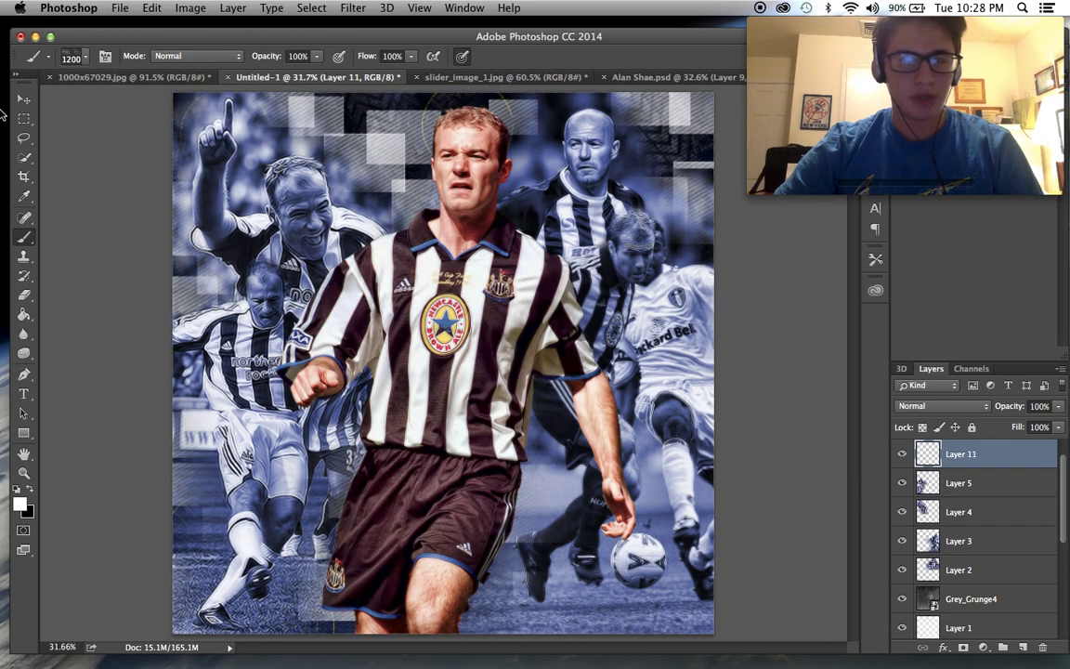
Step: Look through the brush presets for a light or smoke brush to paint behind the central cutout
{"action": "left_click", "coordinate": [85, 57]}
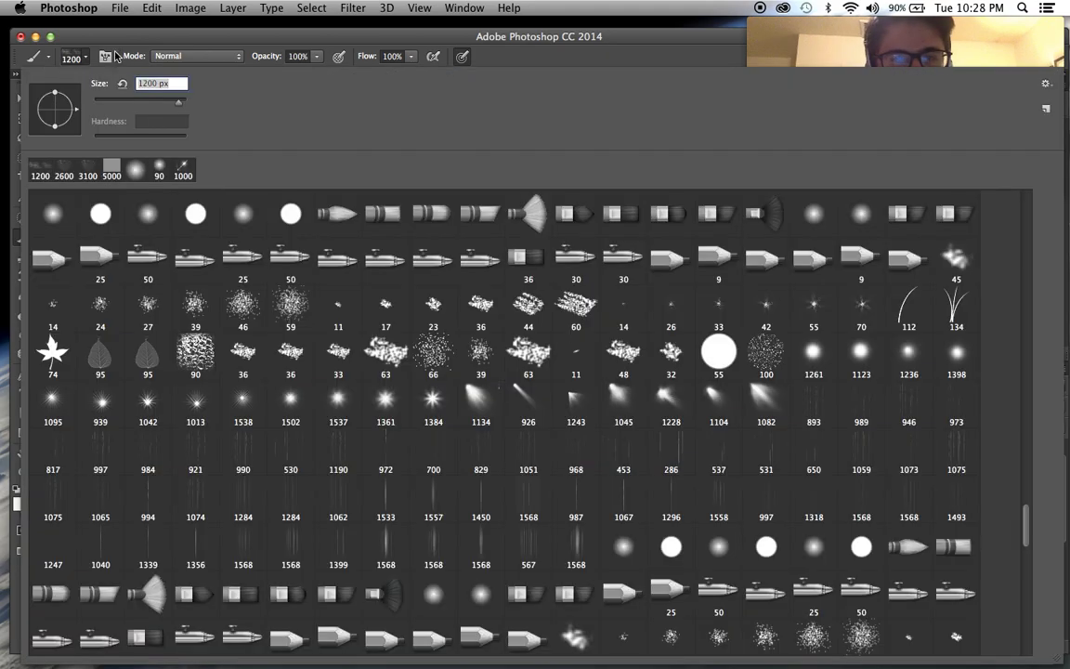
{"action": "left_click_drag", "start_coordinate": [1028, 527], "coordinate": [1027, 506]}
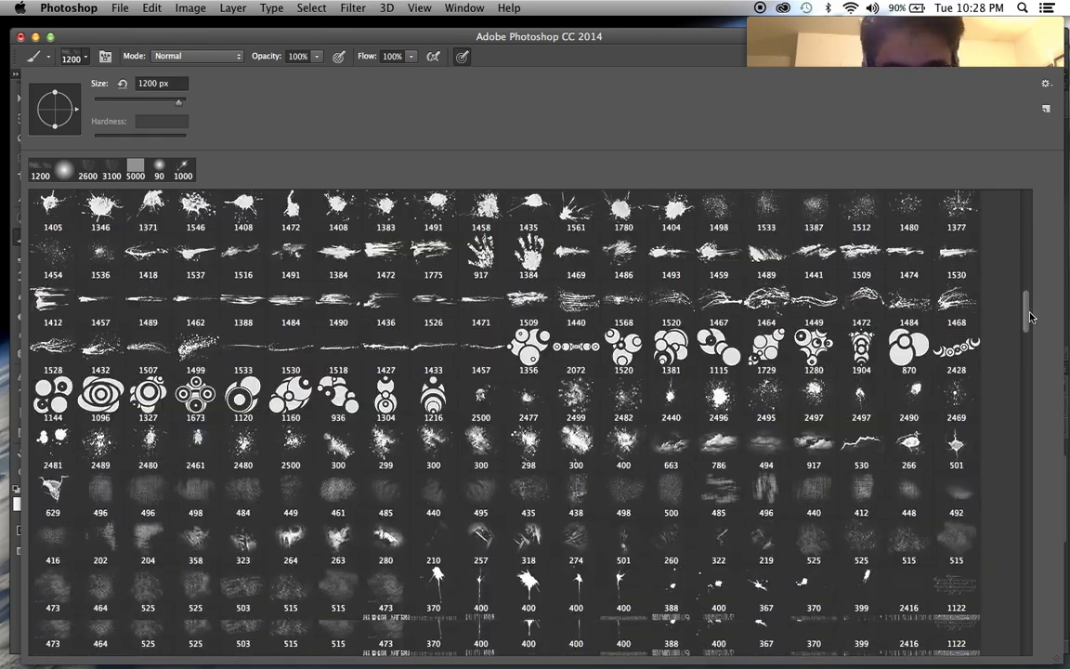
{"action": "left_click_drag", "start_coordinate": [1029, 397], "coordinate": [1030, 407]}
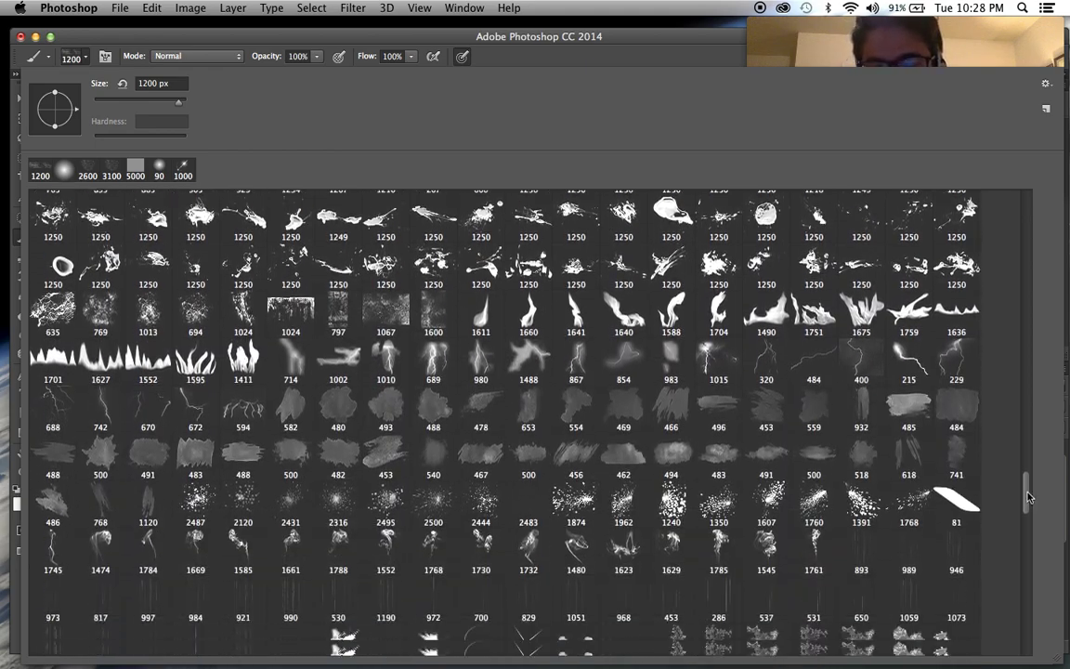
{"action": "scroll", "coordinate": [1028, 528], "scroll_direction": "down", "scroll_amount": 2}
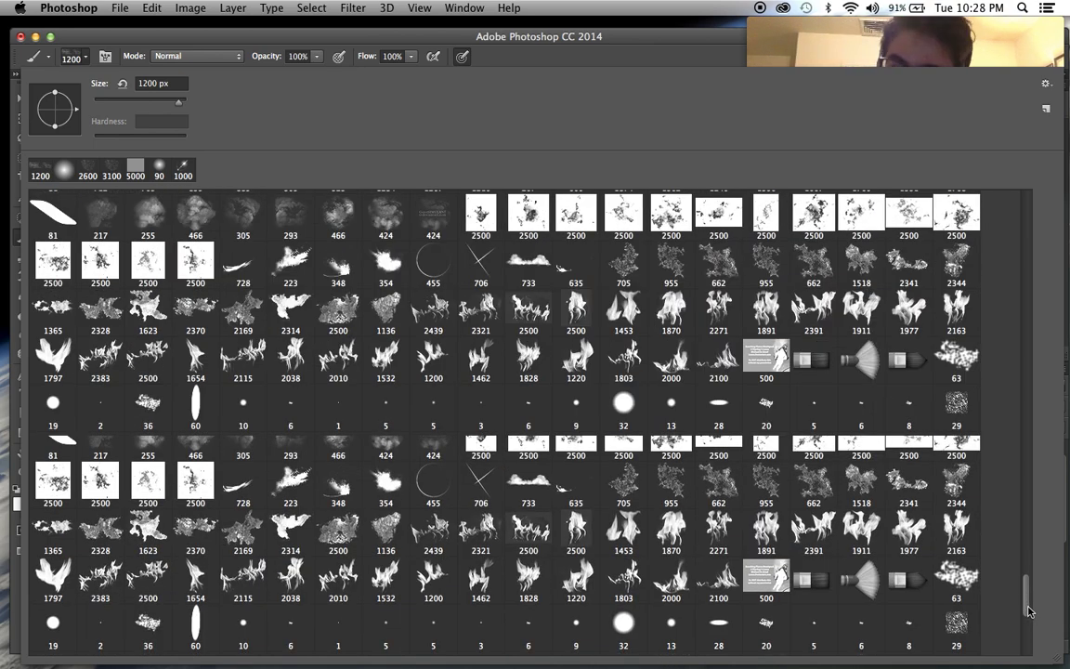
{"action": "left_click_drag", "start_coordinate": [1028, 610], "coordinate": [1029, 647]}
{"action": "scroll", "coordinate": [1029, 643], "scroll_direction": "down", "scroll_amount": 5}
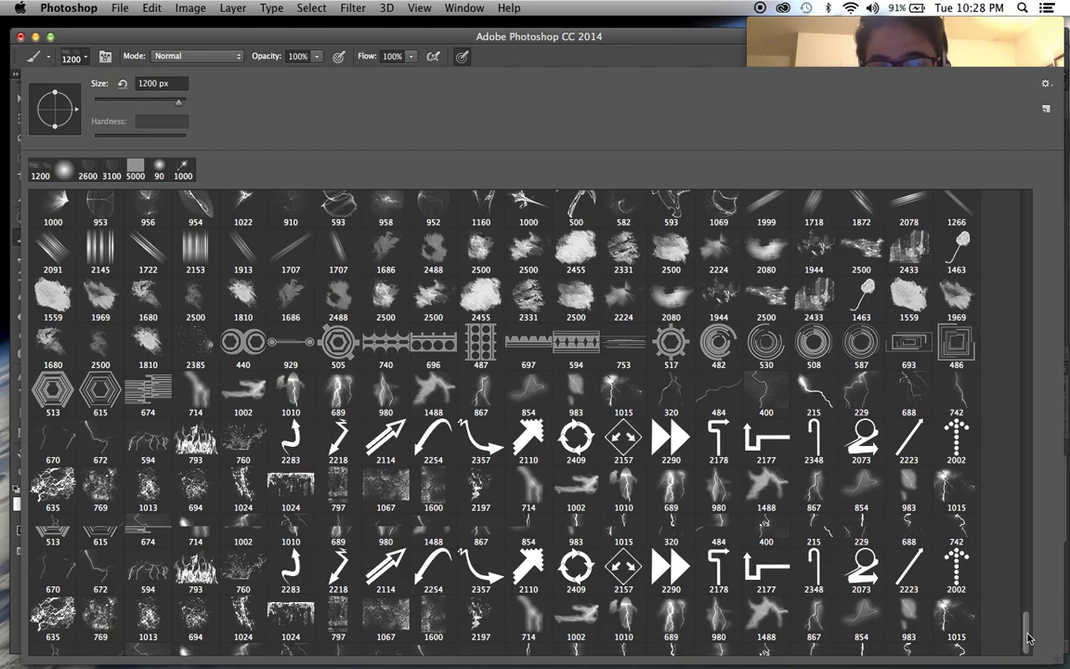
{"action": "left_click_drag", "start_coordinate": [1029, 629], "coordinate": [1027, 609]}
{"action": "scroll", "coordinate": [656, 452], "scroll_direction": "up", "scroll_amount": 2}
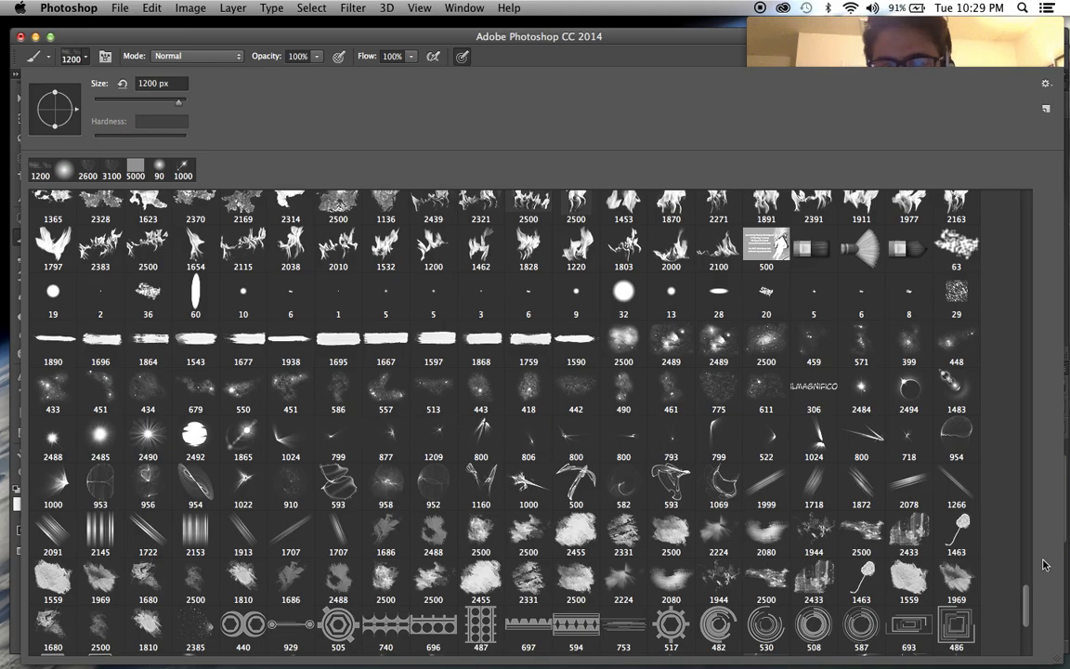
{"action": "left_click_drag", "start_coordinate": [1027, 609], "coordinate": [1013, 565]}
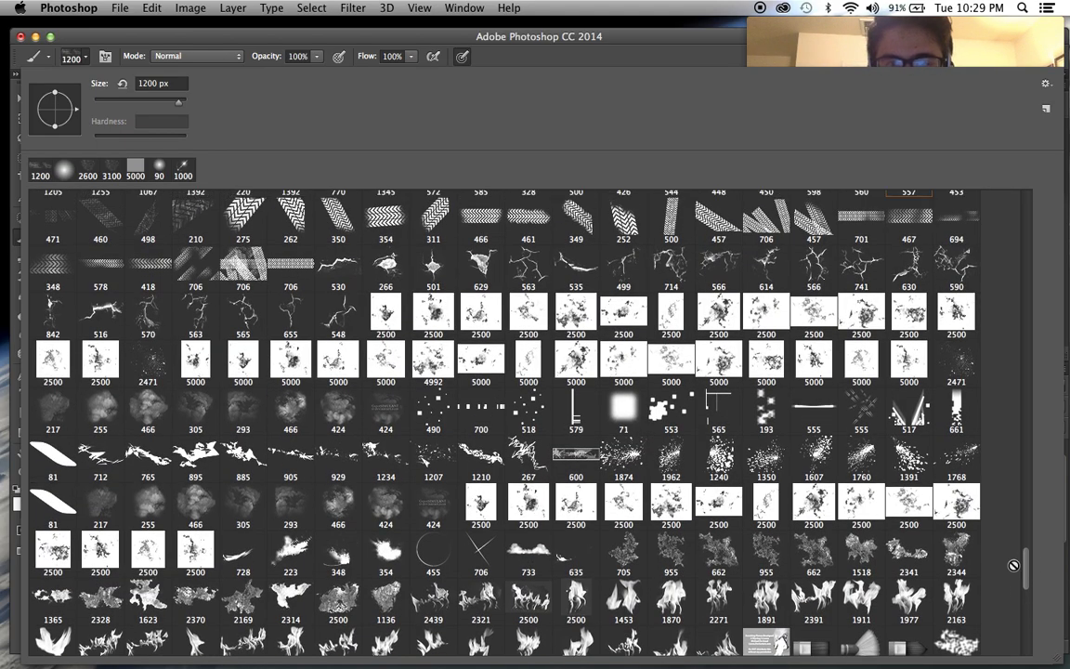
{"action": "left_click", "coordinate": [574, 61]}
{"action": "left_click", "coordinate": [692, 76]}
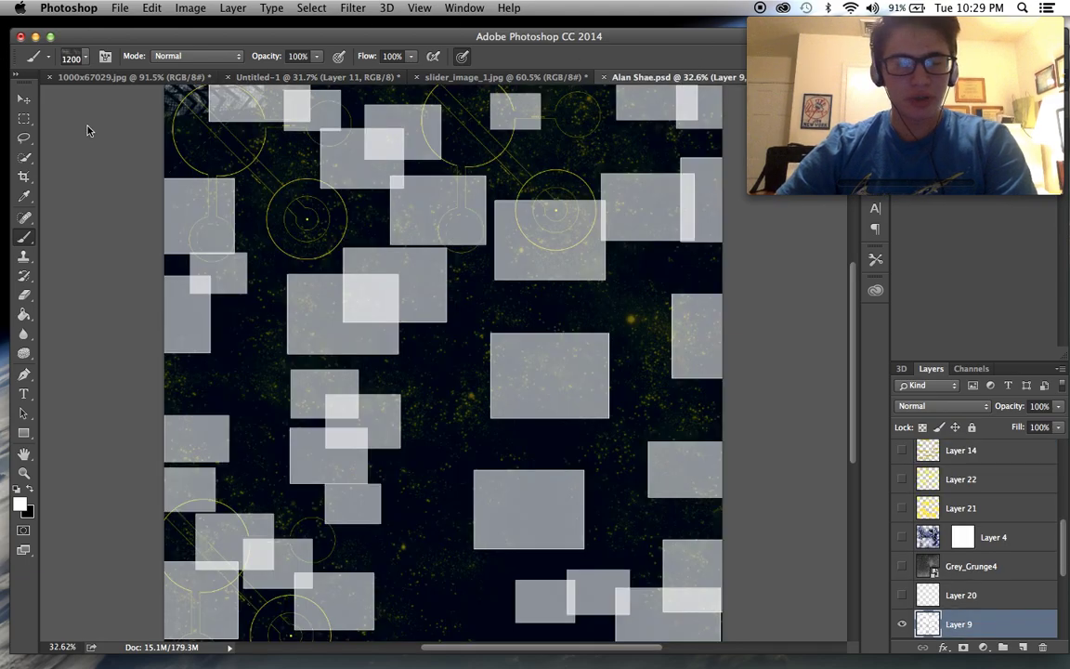
{"action": "scroll", "coordinate": [944, 507], "scroll_direction": "up", "scroll_amount": 5}
{"action": "left_click", "coordinate": [903, 535]}
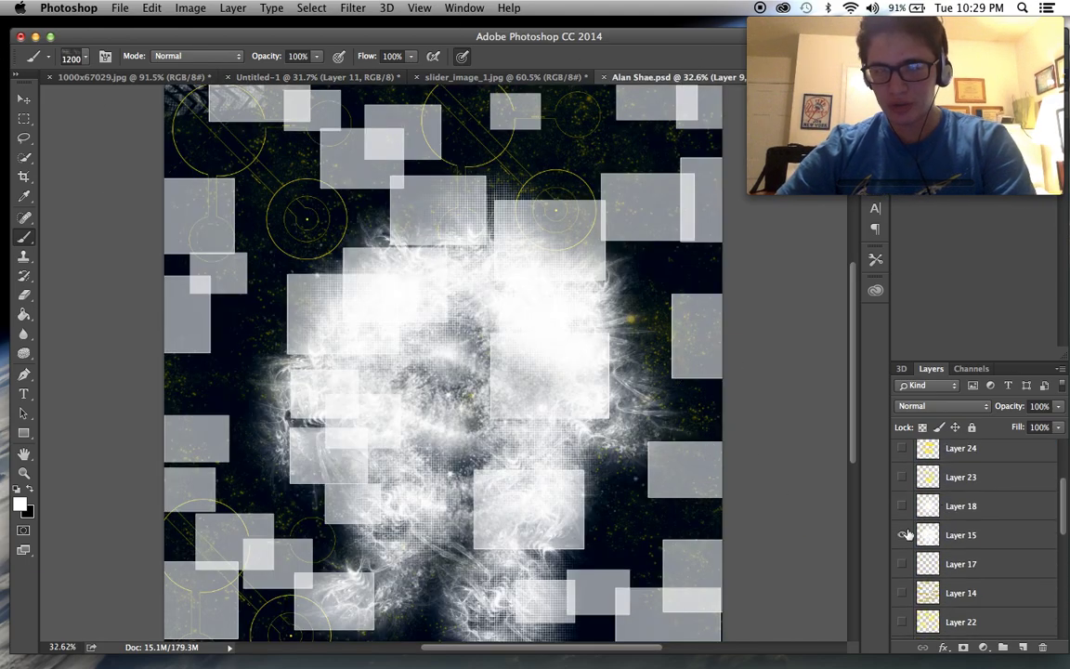
{"action": "left_click", "coordinate": [903, 535]}
{"action": "left_click", "coordinate": [903, 535]}
{"action": "left_click", "coordinate": [940, 535]}
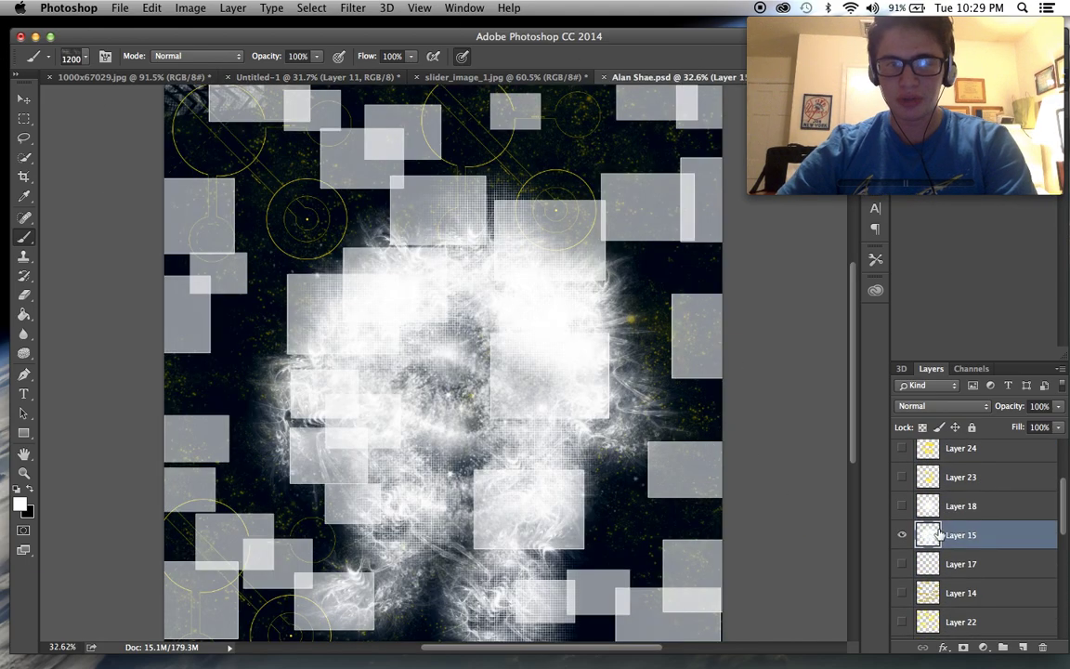
Step: Examine the white smoke and grid texture of Layer 15 up close with the Move tool active
{"action": "left_click", "coordinate": [23, 99]}
{"action": "scroll", "coordinate": [415, 359], "scroll_direction": "up", "scroll_amount": 6}
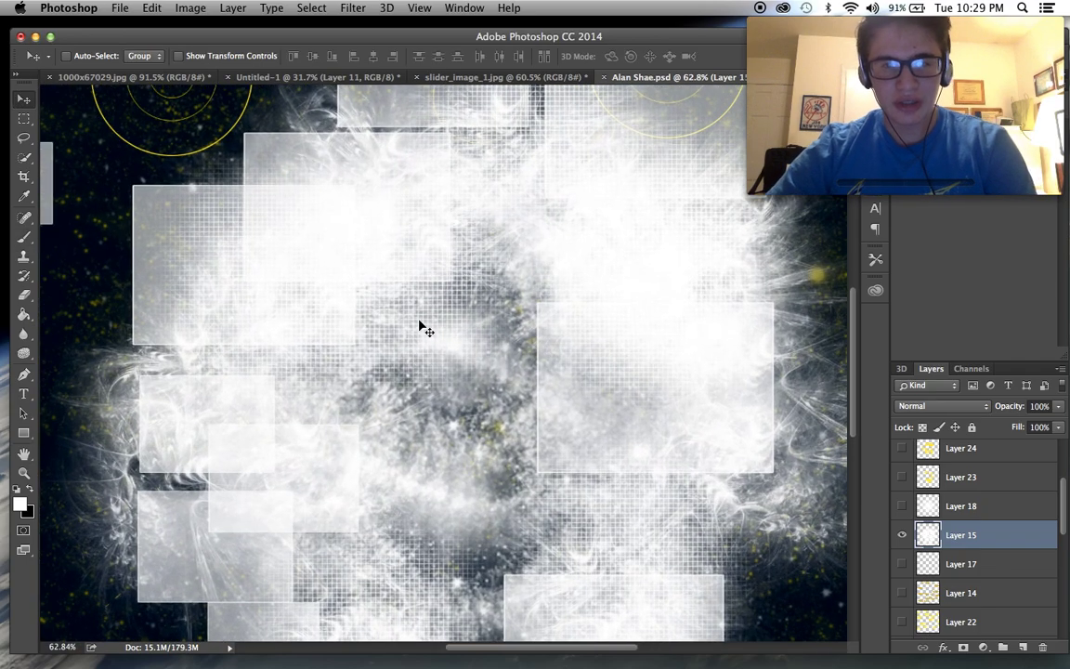
{"action": "scroll", "coordinate": [433, 289], "scroll_direction": "up", "scroll_amount": 2}
{"action": "scroll", "coordinate": [370, 251], "scroll_direction": "down", "scroll_amount": 4}
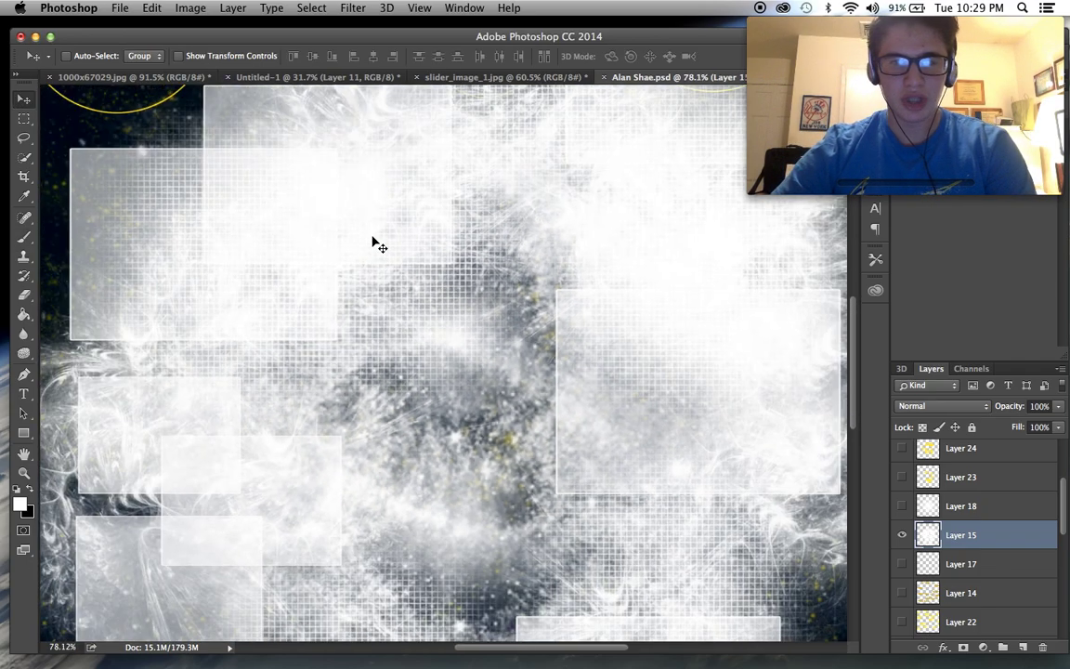
{"action": "left_click_drag", "start_coordinate": [420, 272], "coordinate": [385, 214]}
{"action": "scroll", "coordinate": [386, 214], "scroll_direction": "down", "scroll_amount": 3}
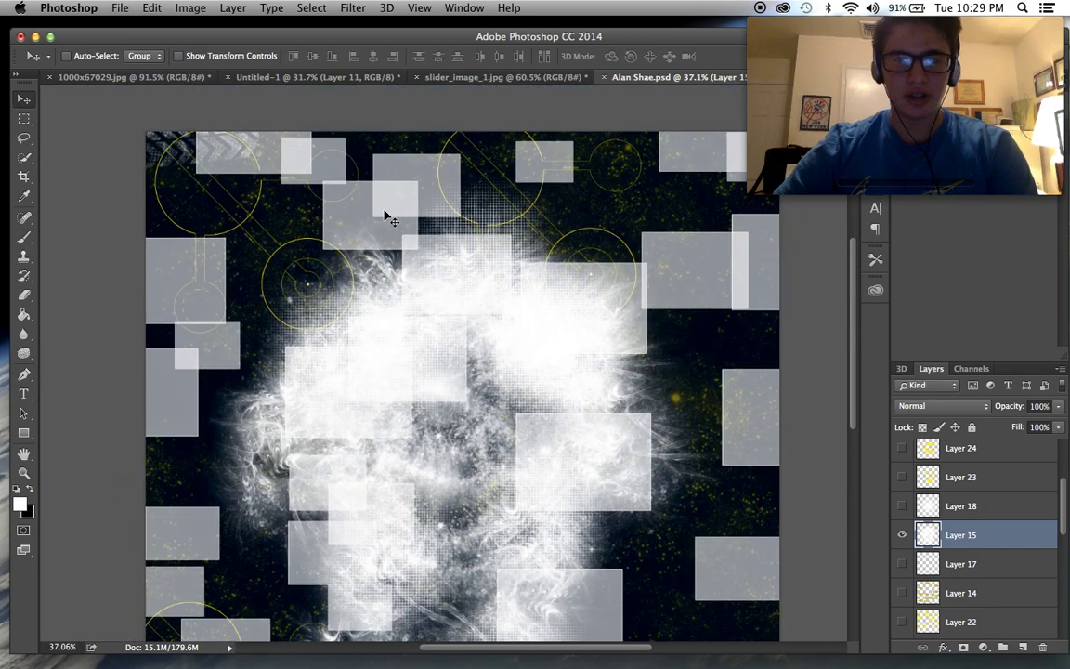
{"action": "left_click_drag", "start_coordinate": [506, 318], "coordinate": [380, 81]}
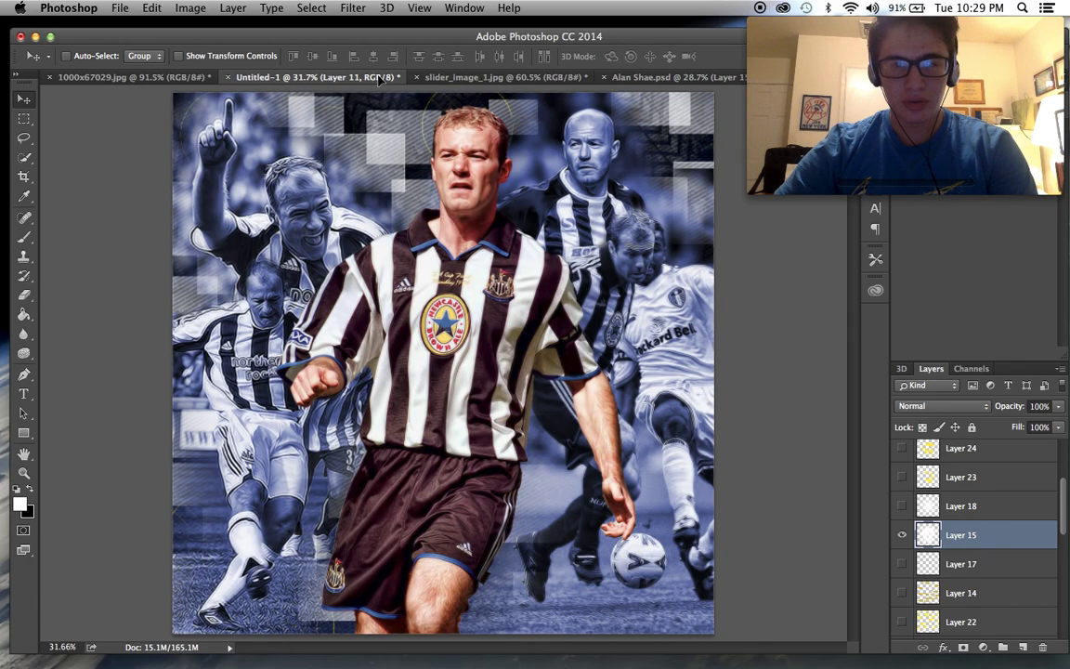
{"action": "left_click_drag", "start_coordinate": [493, 335], "coordinate": [517, 322]}
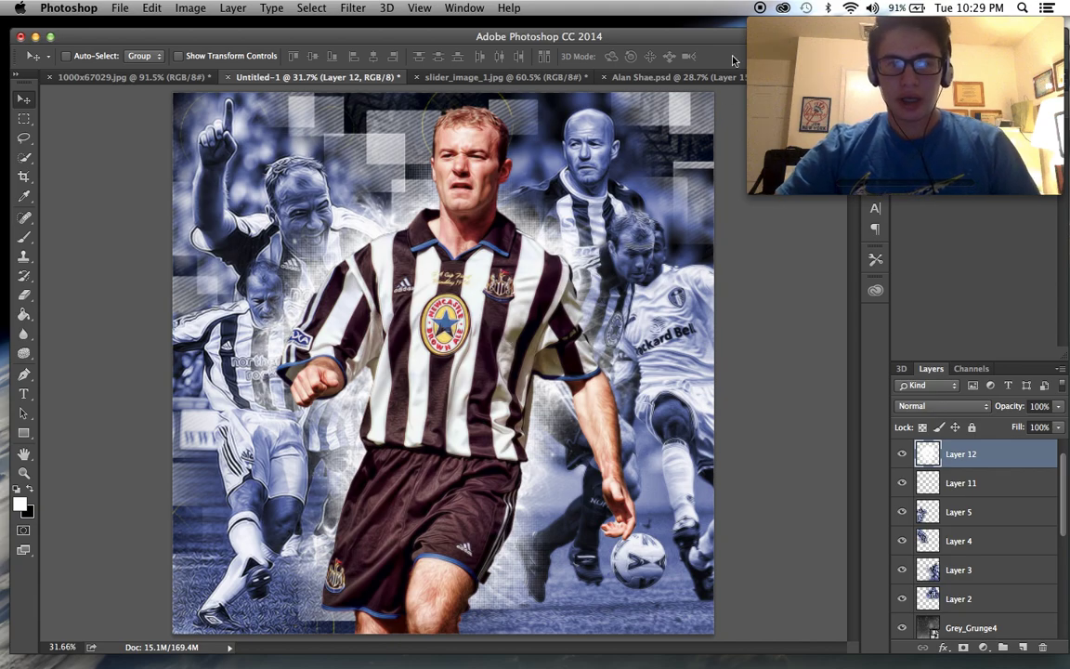
{"action": "left_click", "coordinate": [673, 77]}
{"action": "left_click", "coordinate": [901, 567]}
{"action": "left_click", "coordinate": [901, 566]}
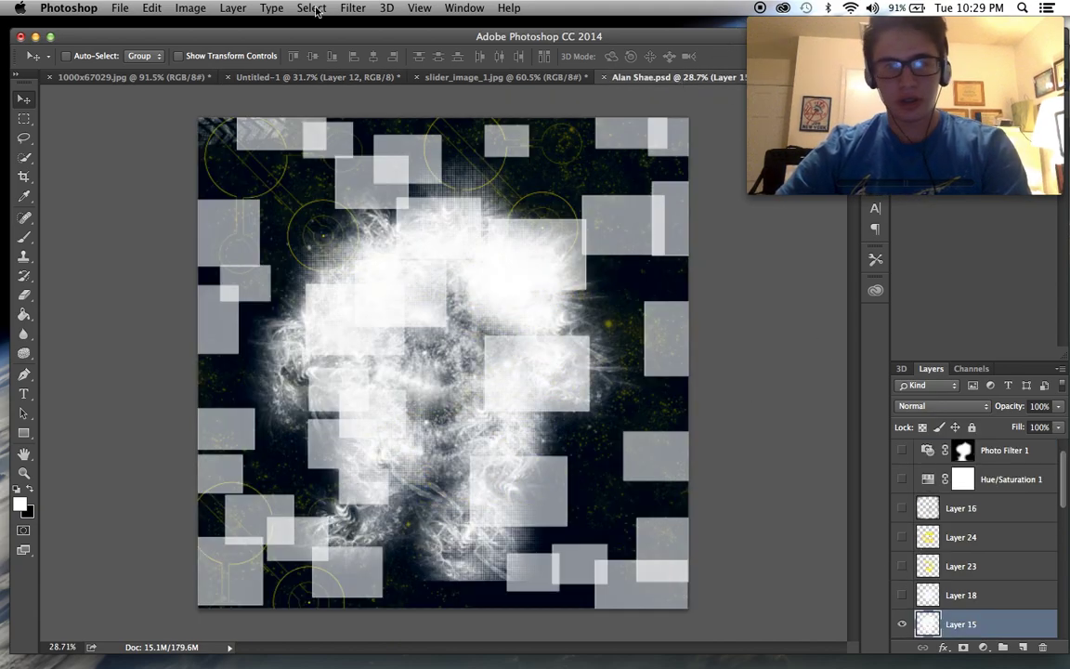
{"action": "left_click", "coordinate": [311, 76]}
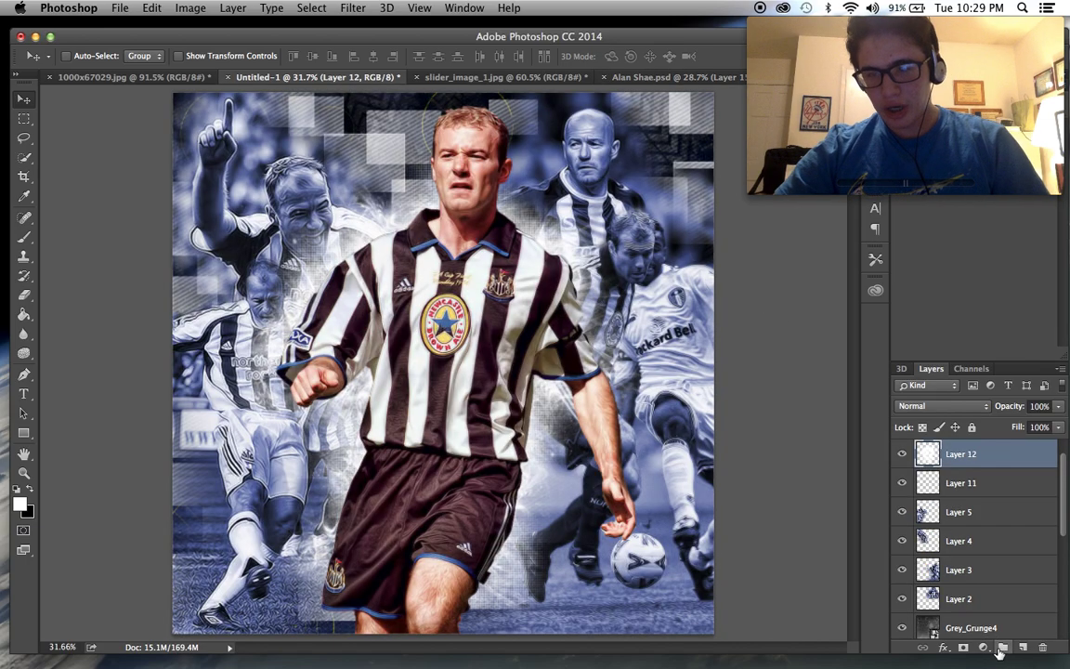
Step: Add a Photo Filter adjustment layer above Layer 12 using Warming Filter (85) at 85% density
{"action": "left_click", "coordinate": [992, 647]}
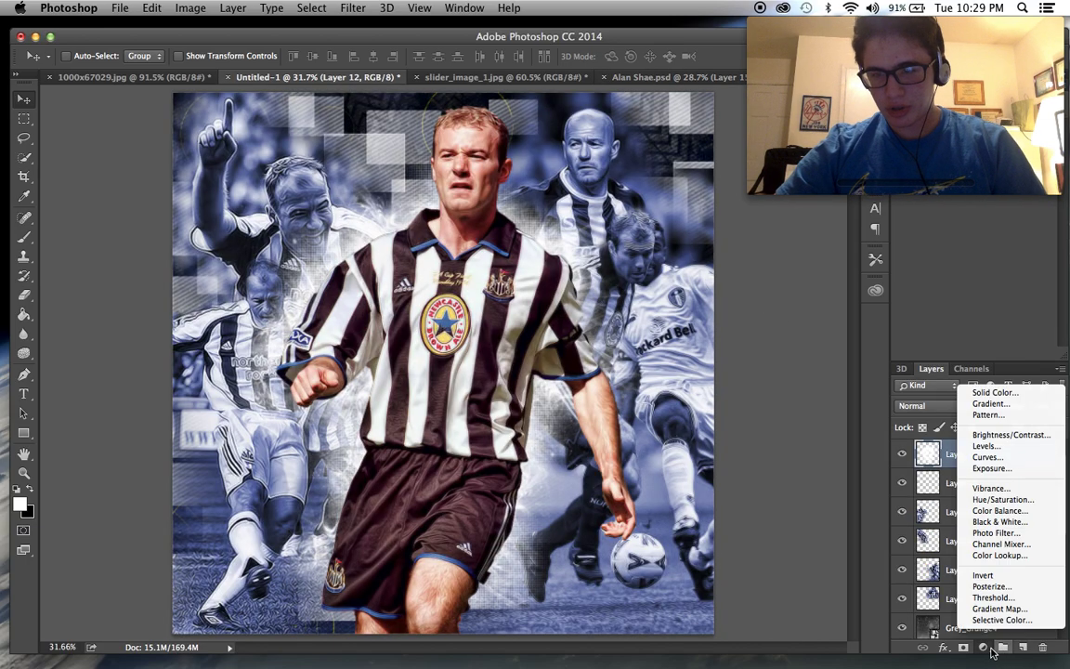
{"action": "left_click", "coordinate": [1008, 532]}
{"action": "left_click_drag", "start_coordinate": [924, 60], "coordinate": [894, 317]}
{"action": "left_click", "coordinate": [948, 266]}
{"action": "left_click_drag", "start_coordinate": [938, 193], "coordinate": [1005, 193]}
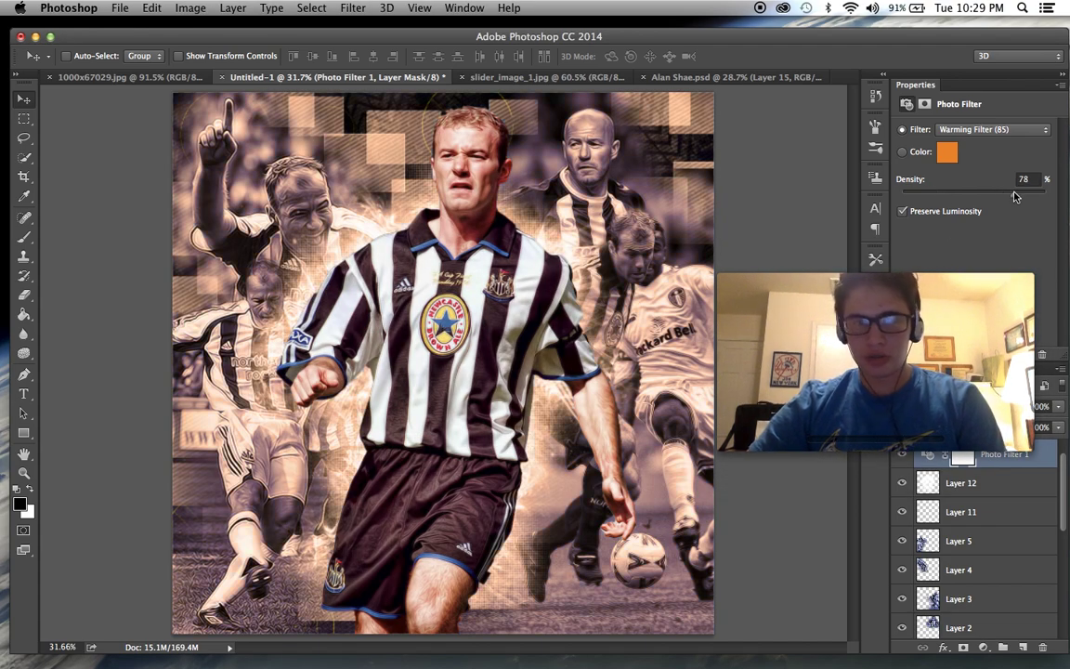
{"action": "left_click_drag", "start_coordinate": [1021, 194], "coordinate": [1024, 194]}
{"action": "left_click_drag", "start_coordinate": [873, 343], "coordinate": [904, 91]}
{"action": "left_click", "coordinate": [754, 293]}
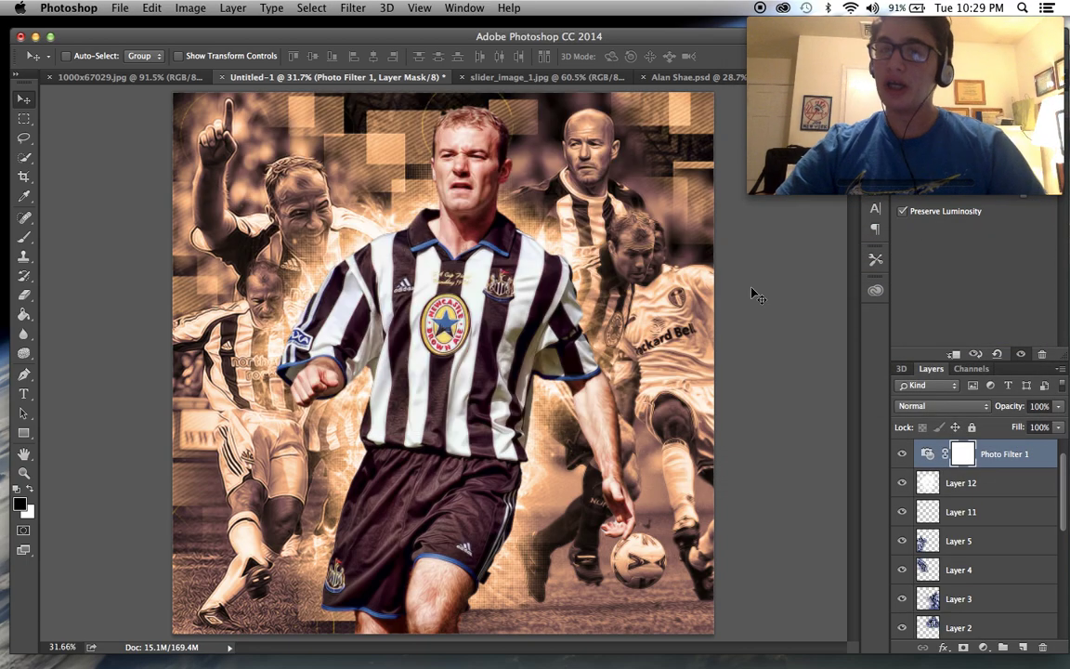
Step: Mask the Photo Filter off the left-hand side of the poster with a soft round black brush at 1000 px
{"action": "key", "text": "b"}
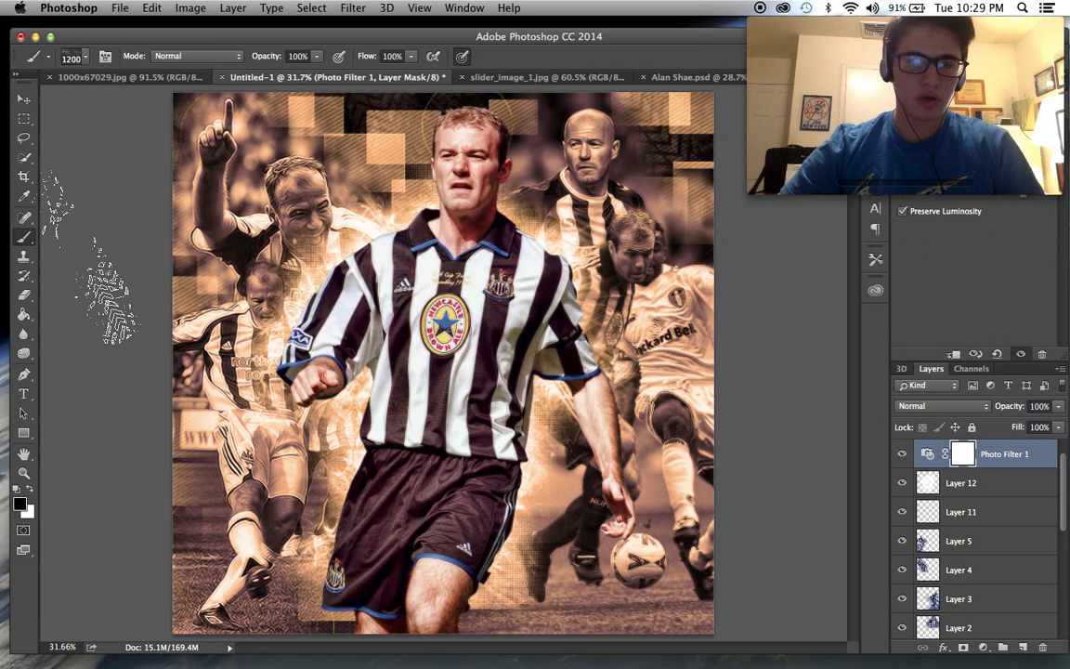
{"action": "left_click", "coordinate": [84, 60]}
{"action": "left_click", "coordinate": [70, 172]}
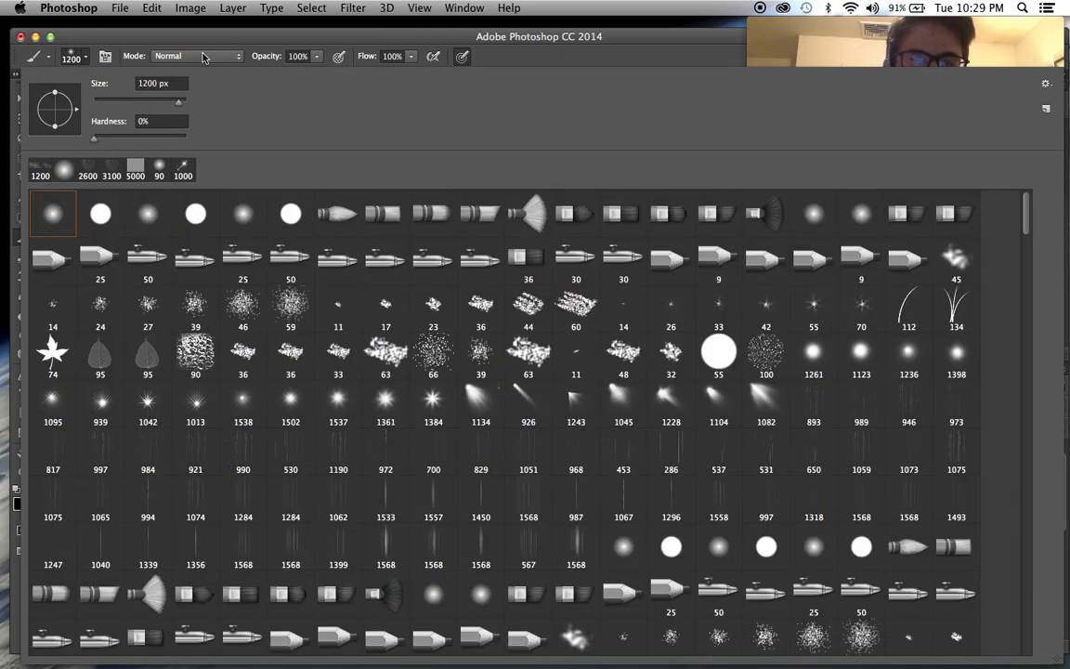
{"action": "left_click", "coordinate": [202, 37]}
{"action": "key", "text": "bracketleft"}
{"action": "key", "text": "bracketleft"}
{"action": "left_click", "coordinate": [222, 191]}
{"action": "mouse_move", "coordinate": [220, 186]}
{"action": "left_mouse_down"}
{"action": "mouse_move", "coordinate": [173, 326]}
{"action": "mouse_move", "coordinate": [167, 554]}
{"action": "mouse_move", "coordinate": [214, 530]}
{"action": "left_mouse_up"}
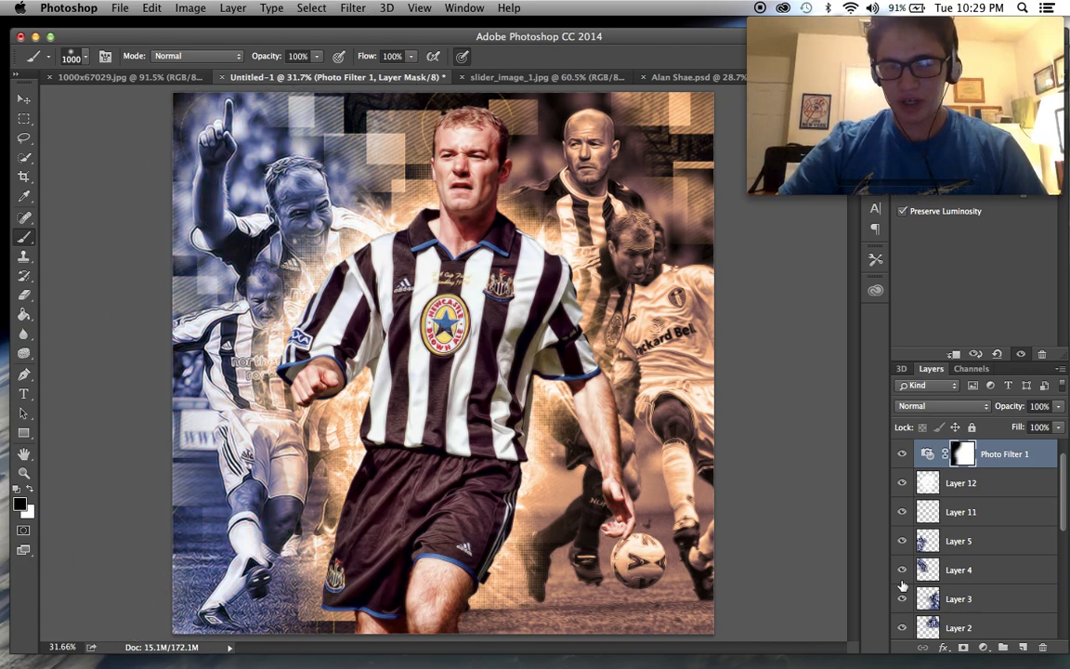
Step: Mask the Photo Filter off the right-hand side and upper area, keeping the warm tint around the central cutout
{"action": "scroll", "coordinate": [984, 527], "scroll_direction": "up", "scroll_amount": 2}
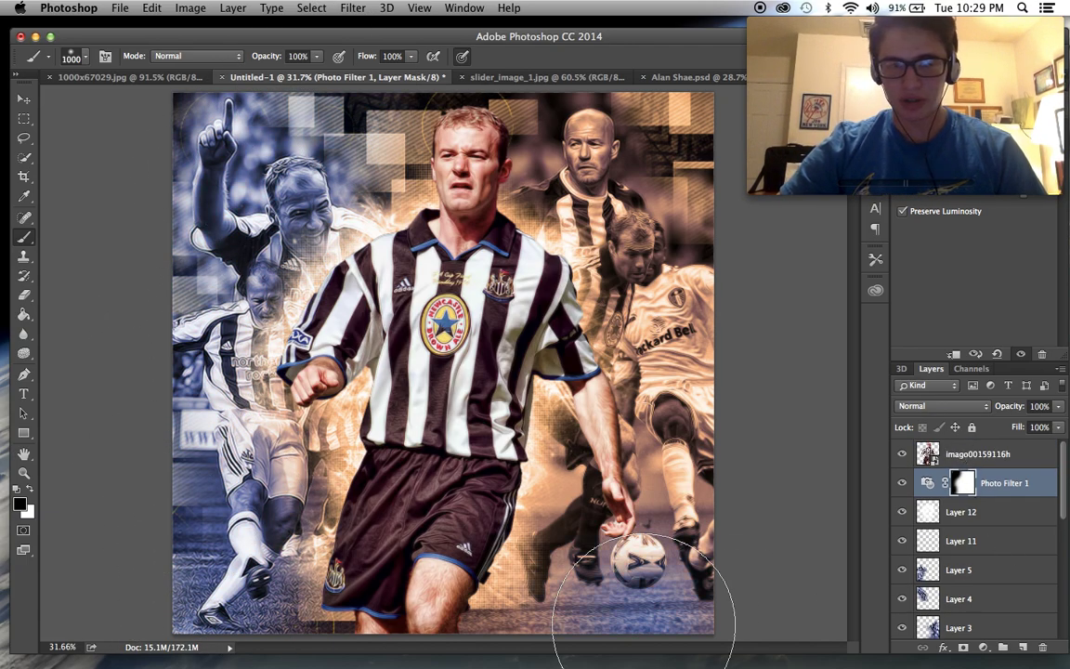
{"action": "left_click_drag", "start_coordinate": [711, 603], "coordinate": [721, 337]}
{"action": "mouse_move", "coordinate": [637, 132]}
{"action": "left_mouse_down"}
{"action": "mouse_move", "coordinate": [446, 89]}
{"action": "mouse_move", "coordinate": [451, 109]}
{"action": "left_mouse_up"}
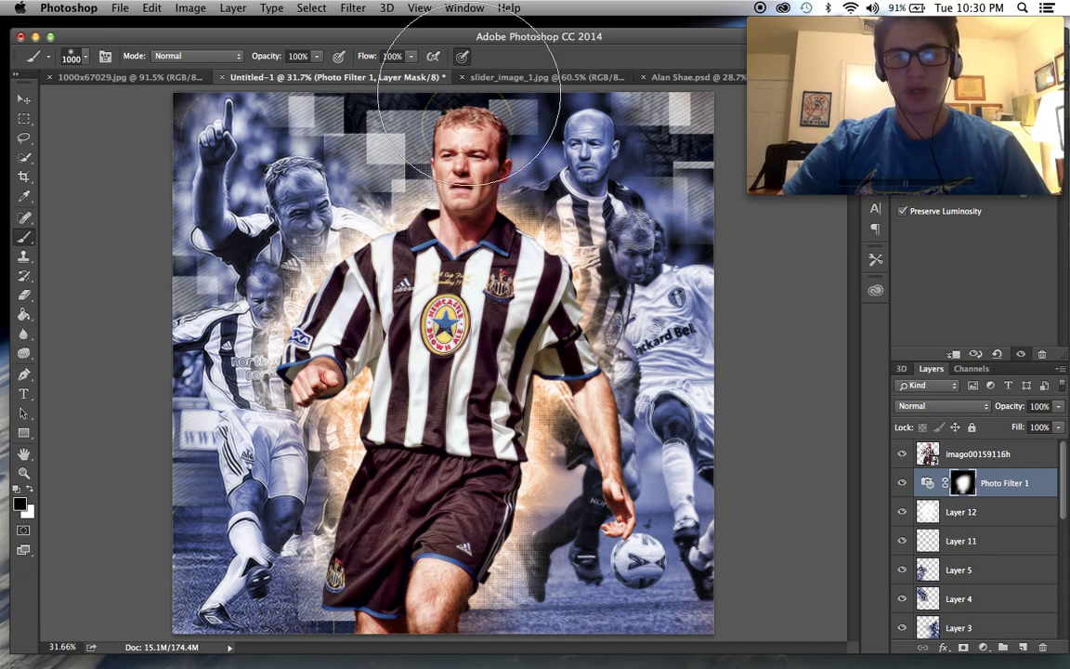
Step: Review the warm glow around the cutout and slightly raise the Photo Filter's density
{"action": "scroll", "coordinate": [228, 177], "scroll_direction": "up", "scroll_amount": 2}
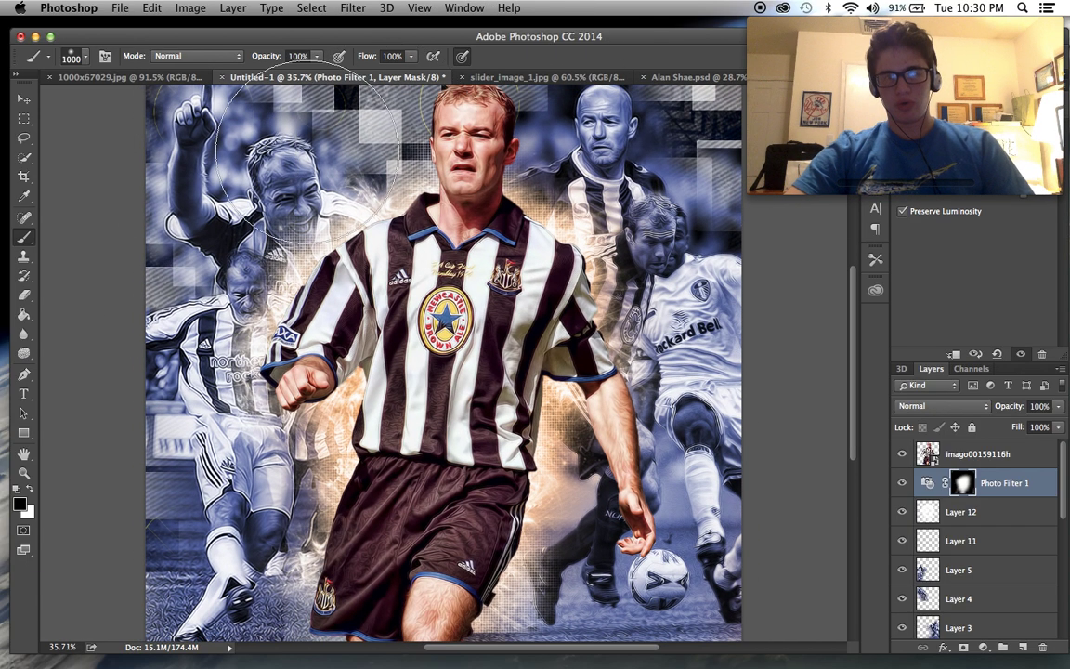
{"action": "scroll", "coordinate": [371, 156], "scroll_direction": "down", "scroll_amount": 5}
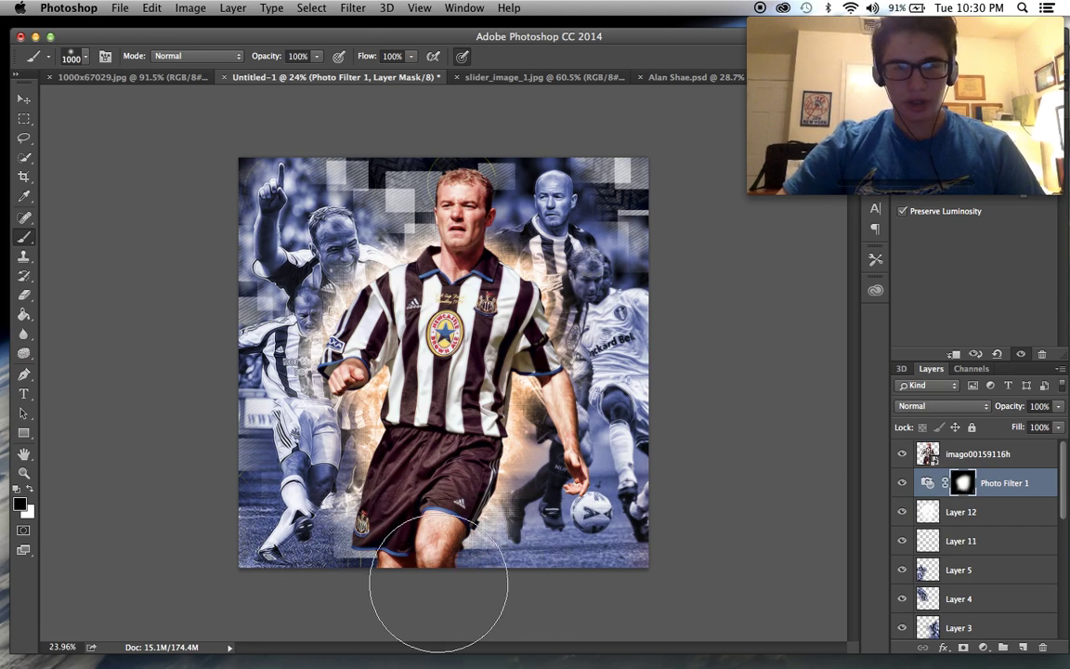
{"action": "scroll", "coordinate": [706, 490], "scroll_direction": "up", "scroll_amount": 2}
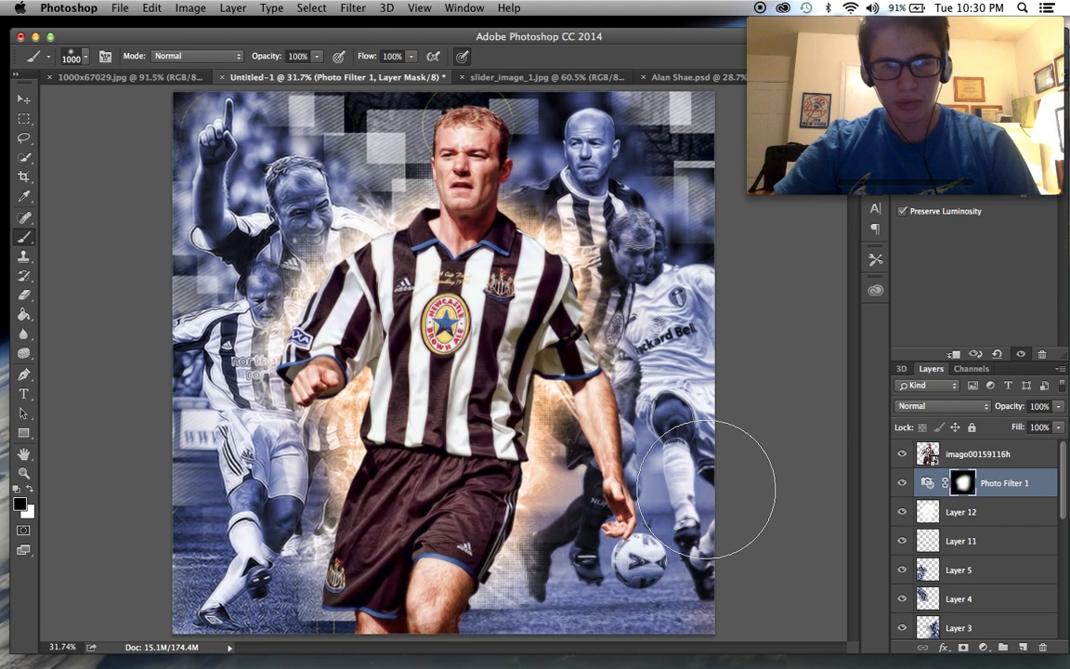
{"action": "scroll", "coordinate": [720, 479], "scroll_direction": "down", "scroll_amount": 1}
{"action": "scroll", "coordinate": [730, 484], "scroll_direction": "up", "scroll_amount": 2}
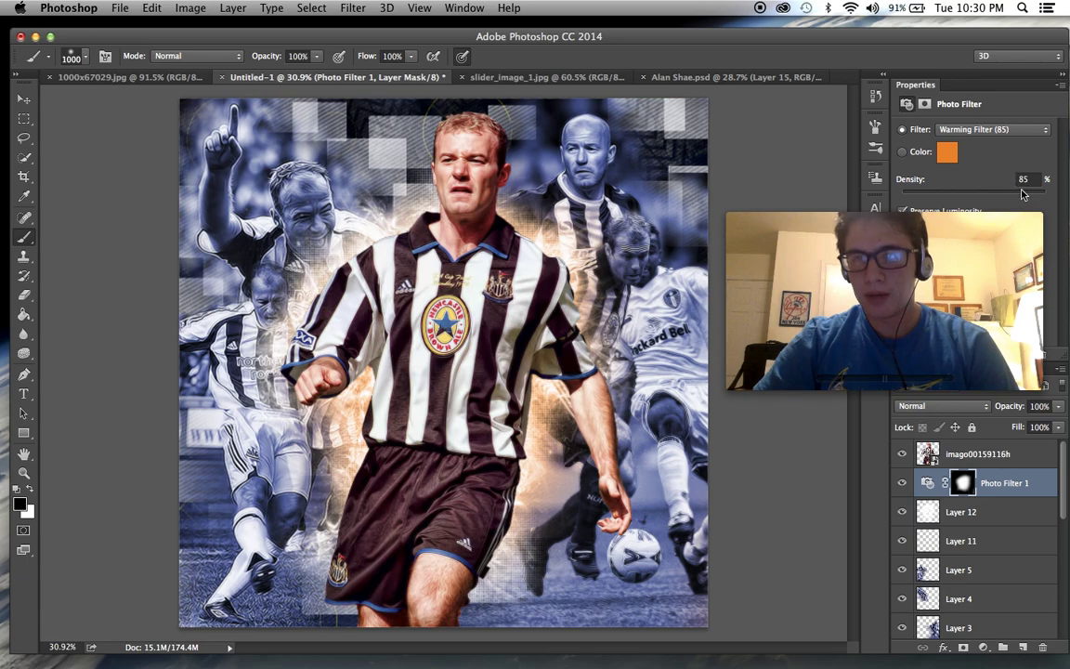
{"action": "left_click_drag", "start_coordinate": [1025, 197], "coordinate": [1029, 198]}
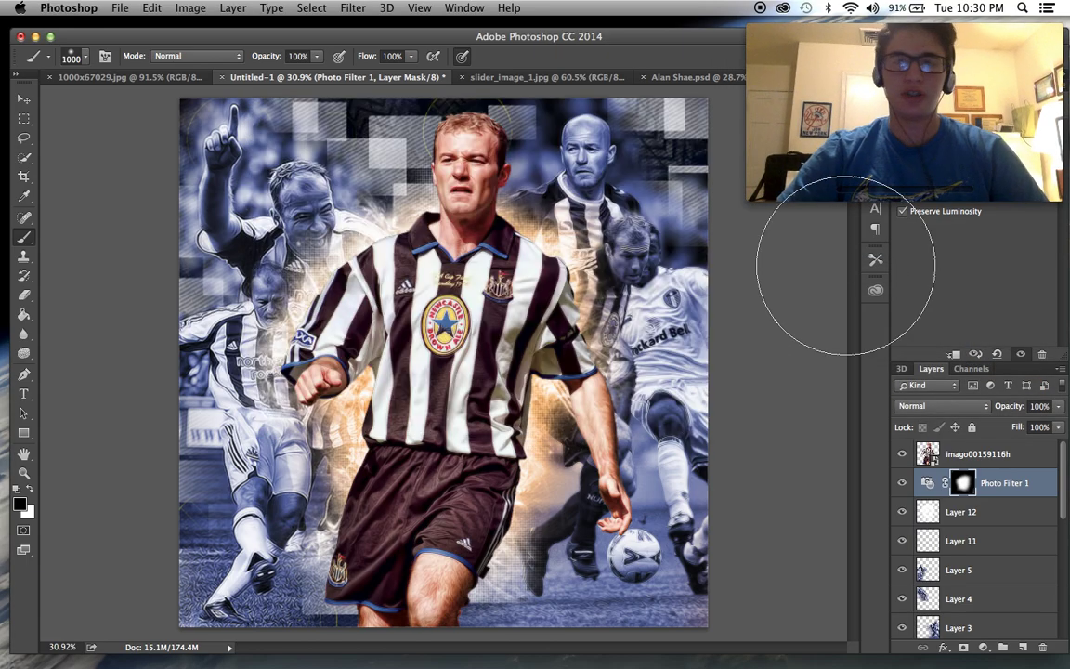
Step: Add a new layer beneath the Photo Filter and dab a soft white 1300 px brush behind the cutout's torso
{"action": "scroll", "coordinate": [587, 302], "scroll_direction": "up", "scroll_amount": 3}
{"action": "scroll", "coordinate": [588, 300], "scroll_direction": "down", "scroll_amount": 1}
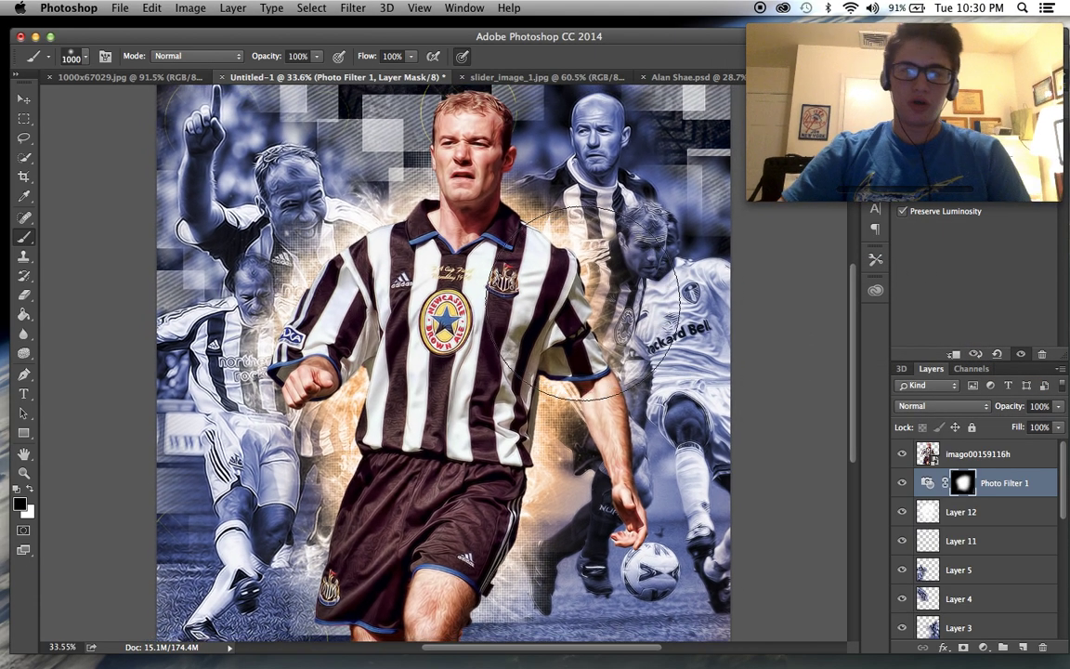
{"action": "key", "text": "x"}
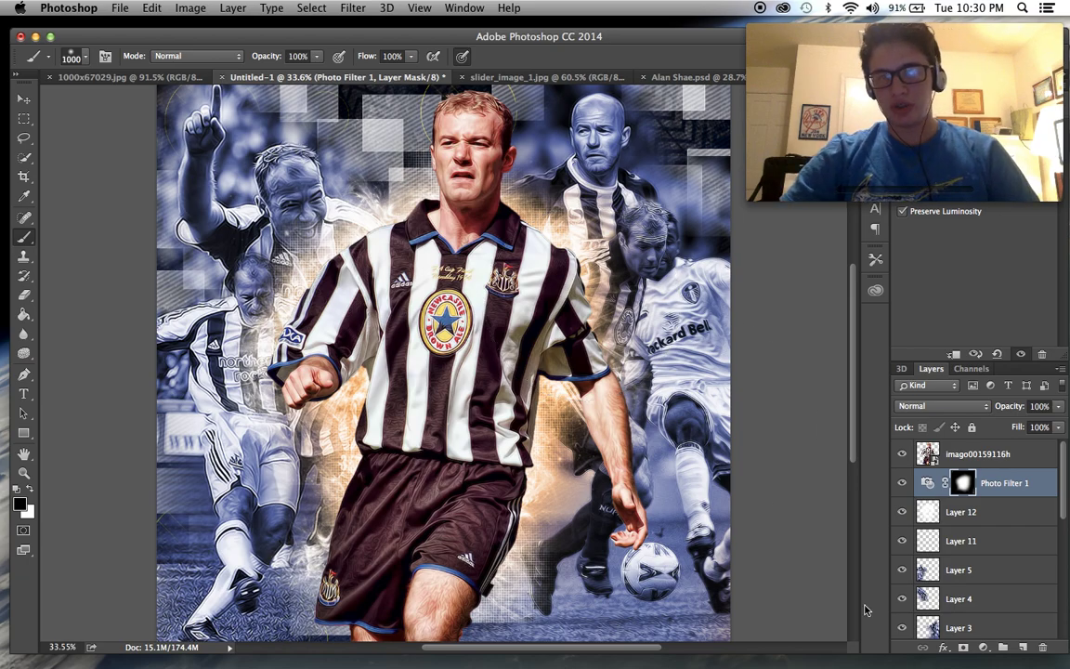
{"action": "left_click", "coordinate": [1023, 648]}
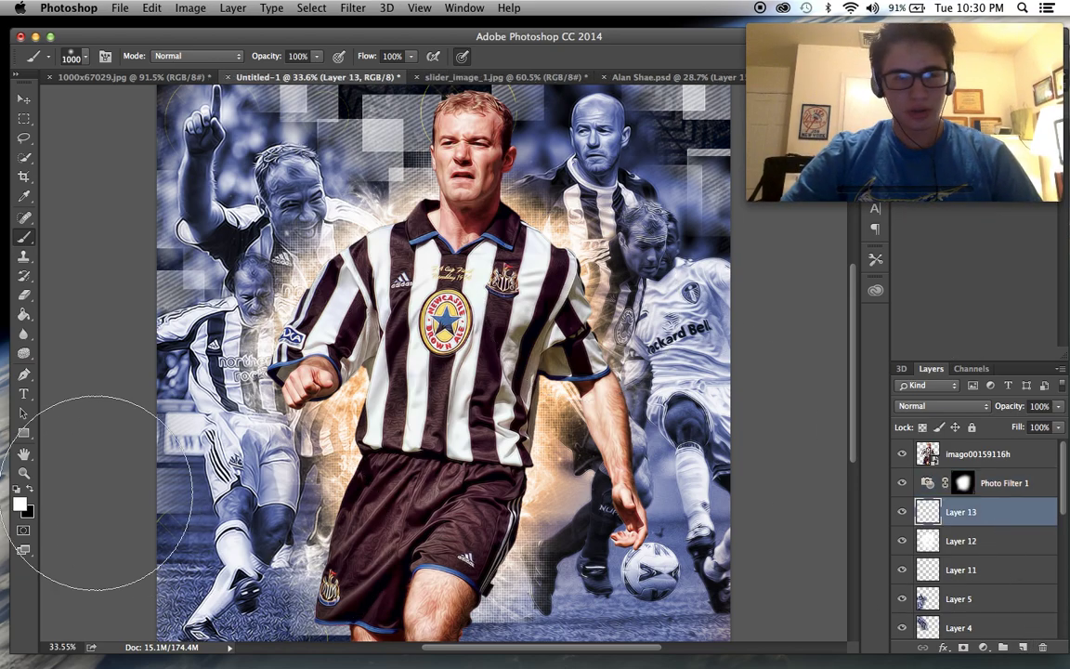
{"action": "key", "text": "bracketright"}
{"action": "key", "text": "bracketright"}
{"action": "key", "text": "bracketright"}
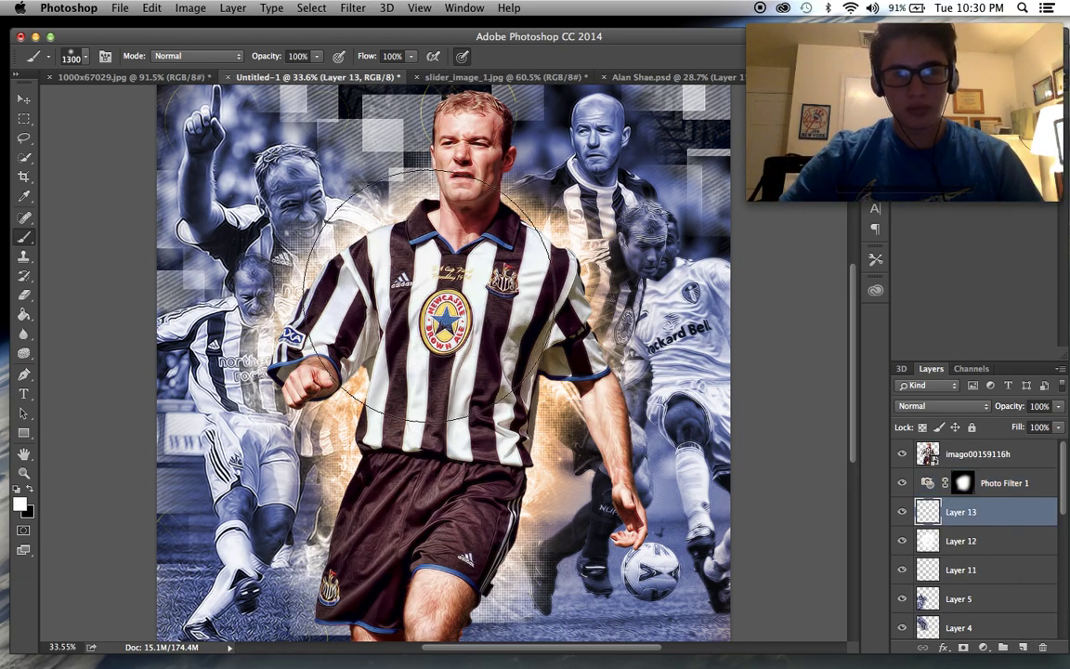
{"action": "left_click", "coordinate": [418, 304]}
{"action": "left_click", "coordinate": [433, 396]}
{"action": "scroll", "coordinate": [432, 373], "scroll_direction": "down", "scroll_amount": 3}
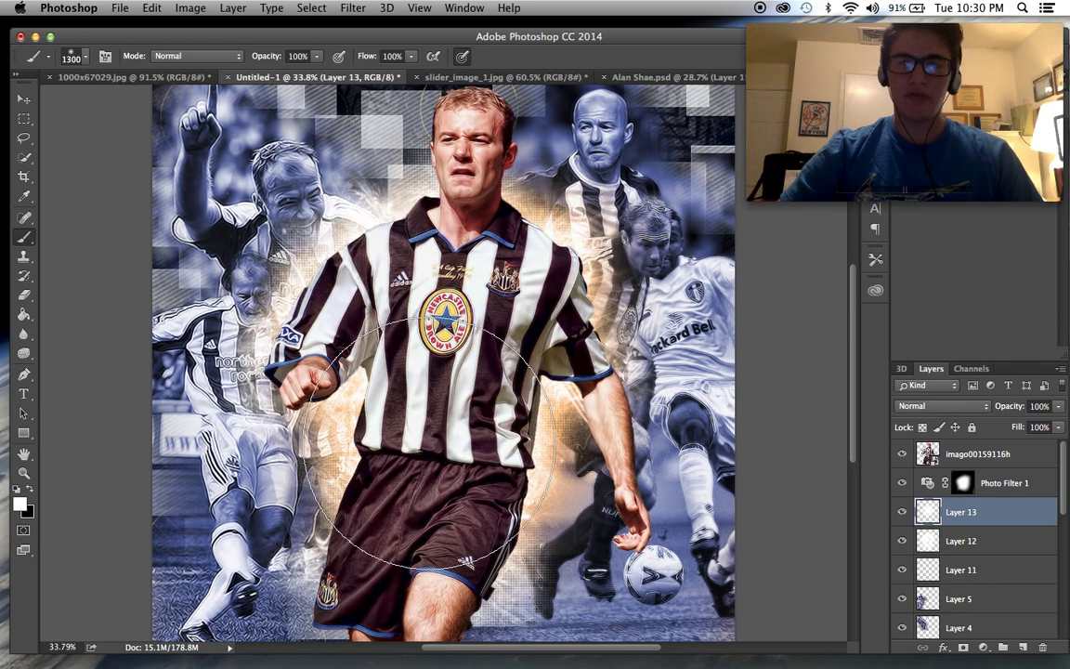
{"action": "scroll", "coordinate": [432, 346], "scroll_direction": "down", "scroll_amount": 2}
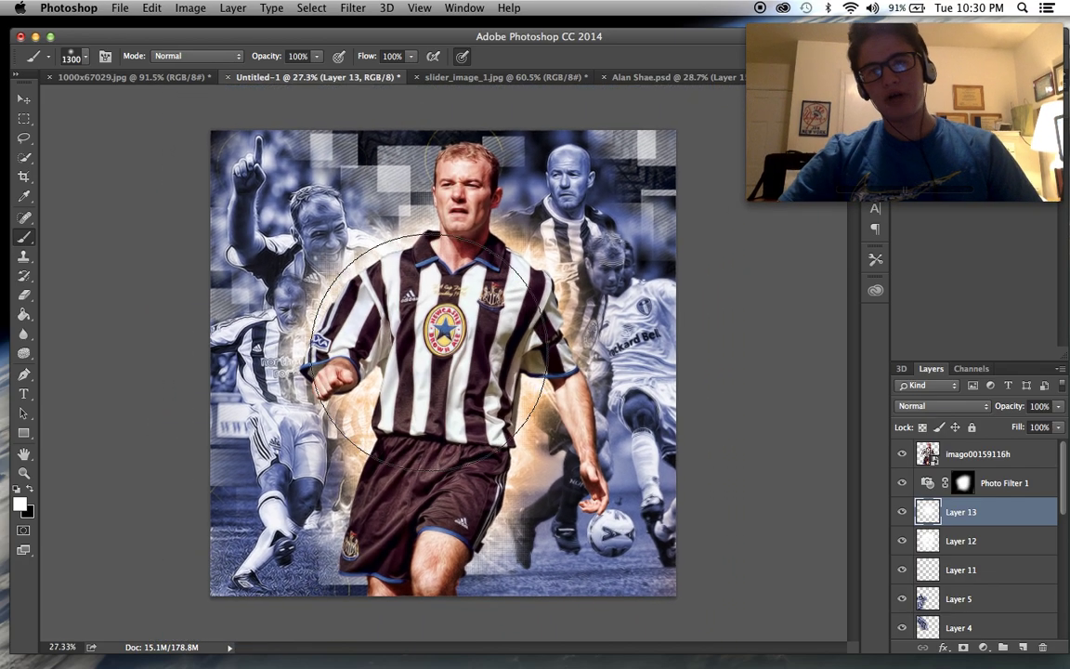
Step: Add another empty layer directly beneath the Photo Filter and set the foreground colour to yellow #ffe400
{"action": "left_click", "coordinate": [963, 483]}
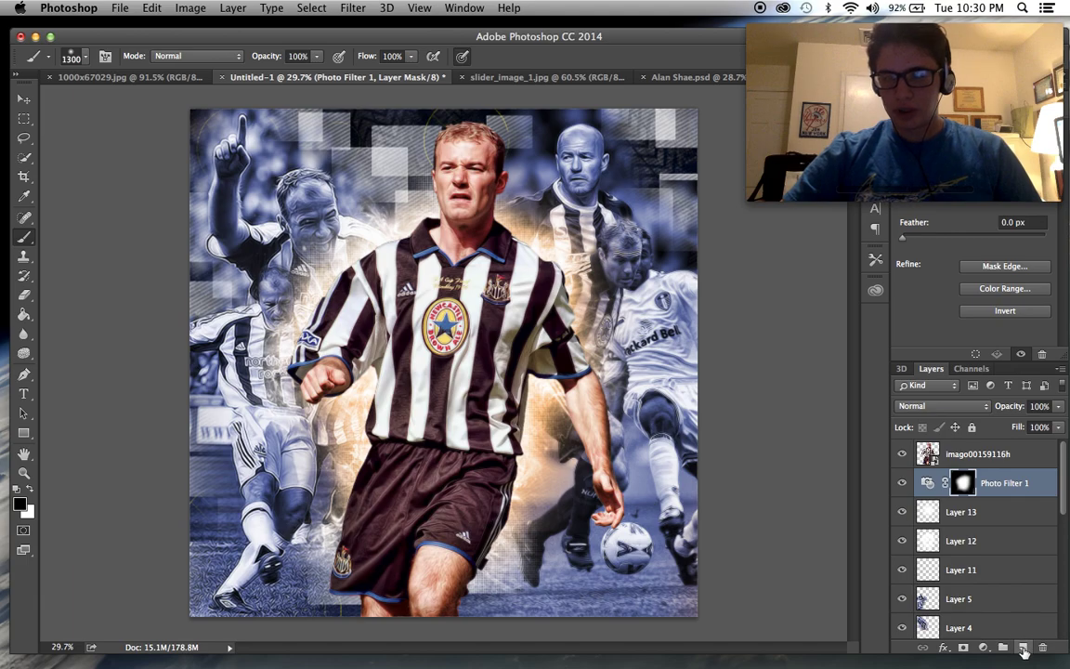
{"action": "left_click", "coordinate": [1023, 649]}
{"action": "left_click_drag", "start_coordinate": [983, 492], "coordinate": [983, 527]}
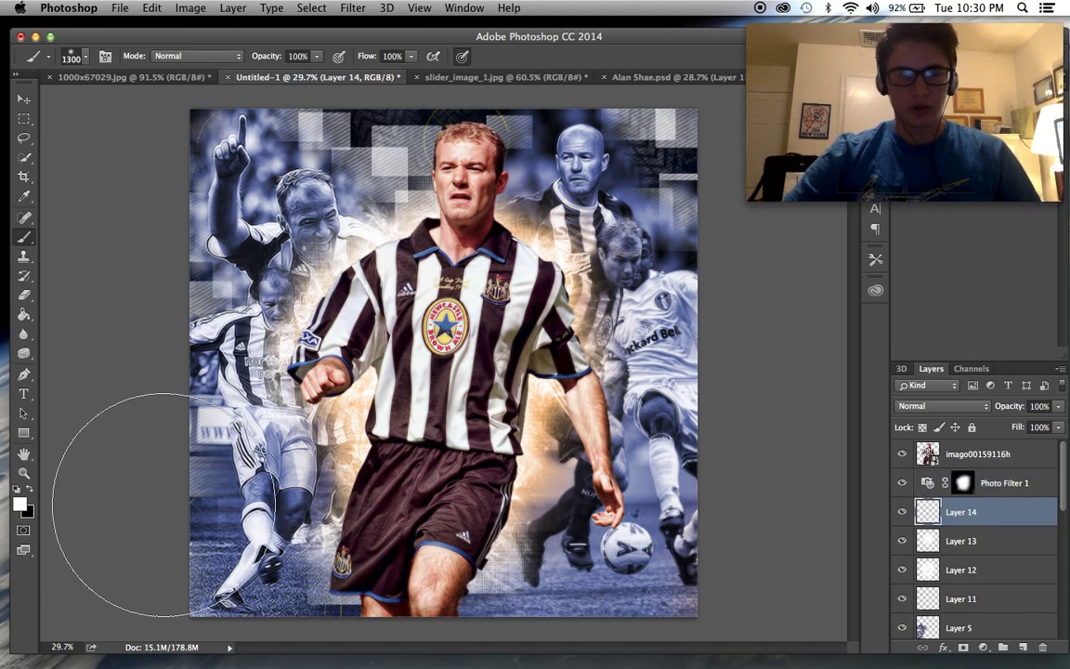
{"action": "left_click", "coordinate": [21, 507]}
{"action": "left_click", "coordinate": [373, 552]}
{"action": "left_click_drag", "start_coordinate": [289, 512], "coordinate": [393, 374]}
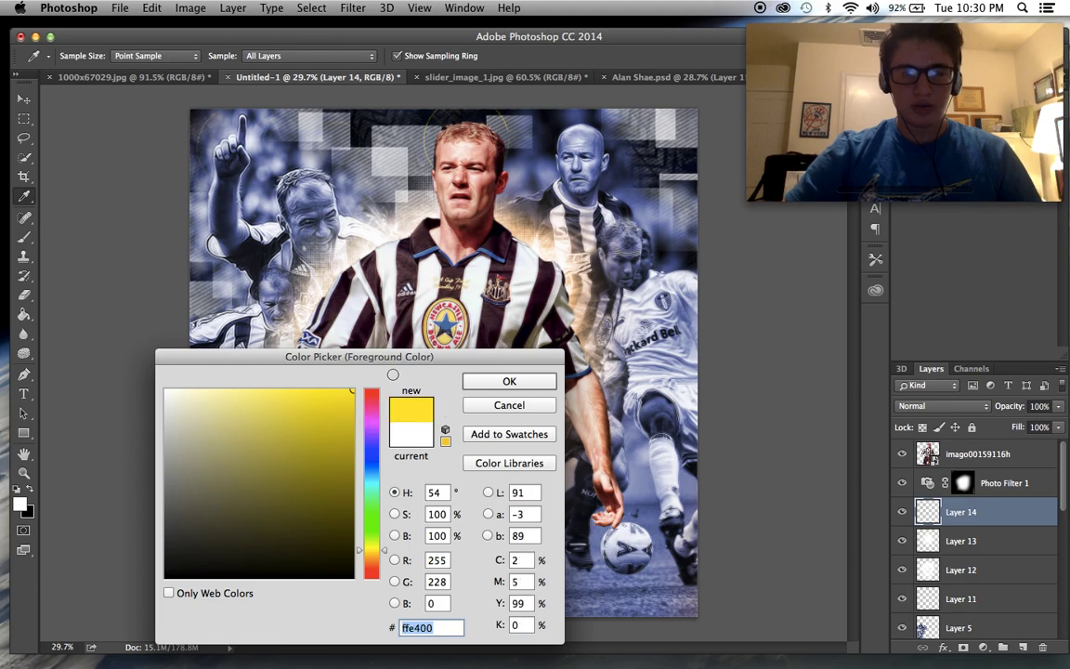
{"action": "left_click", "coordinate": [506, 381]}
Step: Paint rough yellow streaks on both sides of the central player on Layer 14 using a 1484 px dry-stroke brush preset
{"action": "left_click", "coordinate": [86, 57]}
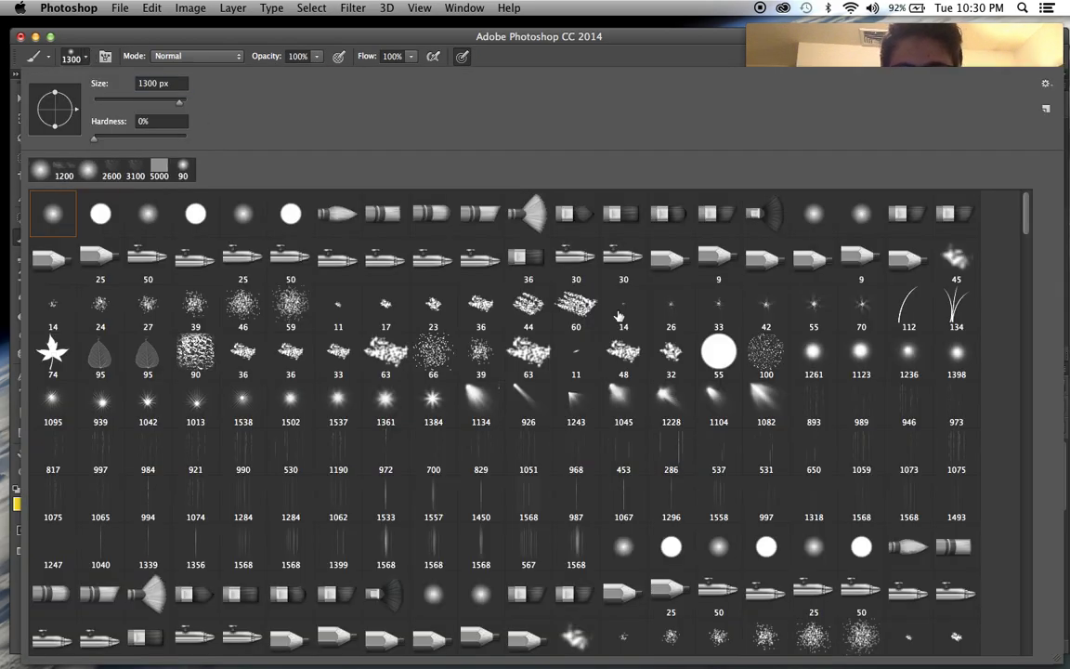
{"action": "left_click_drag", "start_coordinate": [1029, 232], "coordinate": [1041, 307]}
{"action": "scroll", "coordinate": [1040, 315], "scroll_direction": "down", "scroll_amount": 5}
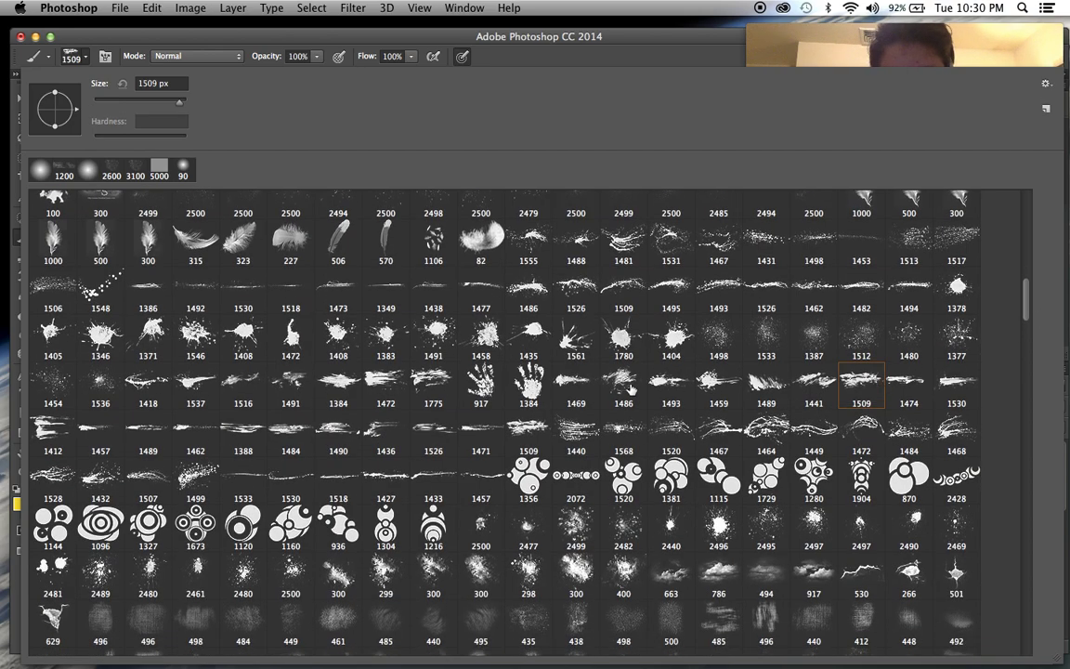
{"action": "left_click", "coordinate": [480, 36]}
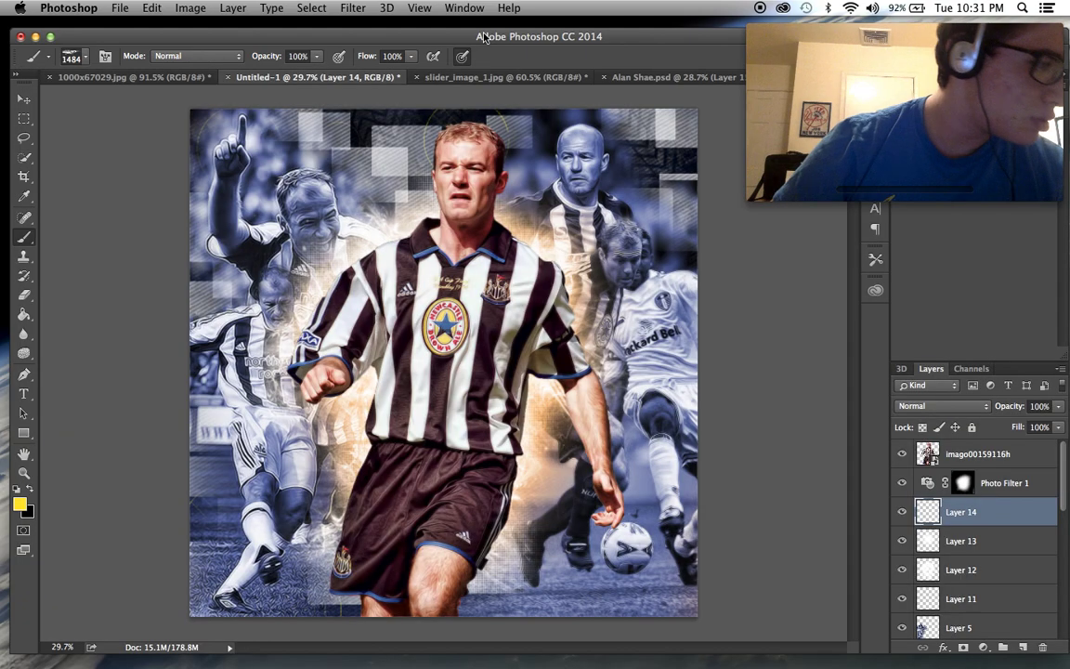
{"action": "left_click_drag", "start_coordinate": [214, 427], "coordinate": [776, 429]}
{"action": "left_click", "coordinate": [536, 537]}
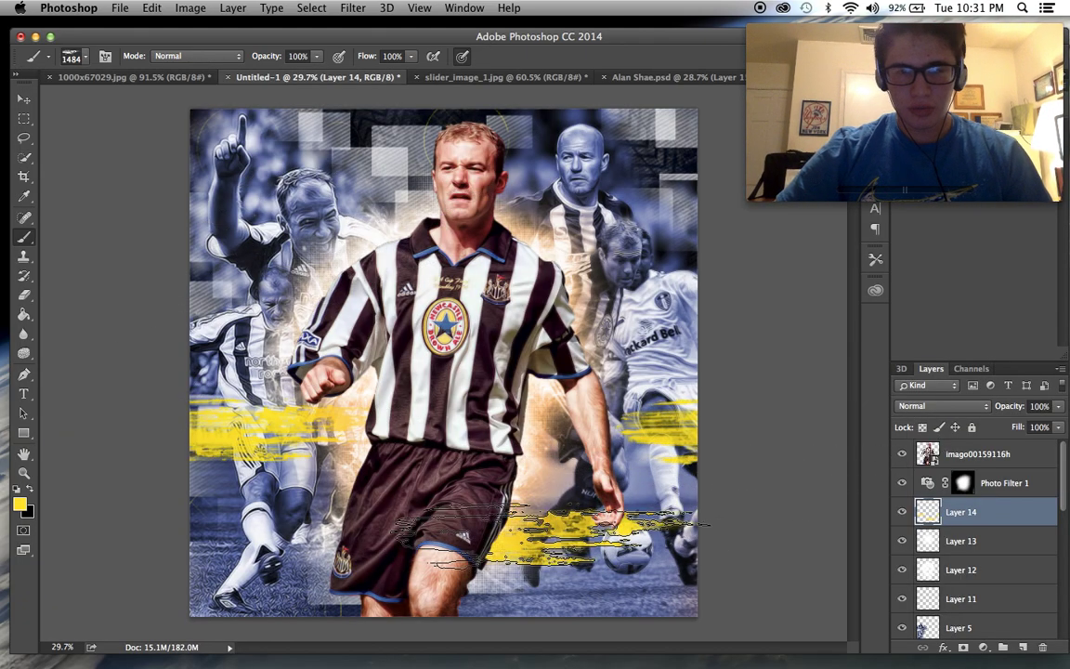
{"action": "left_click", "coordinate": [901, 512]}
{"action": "left_click", "coordinate": [902, 512]}
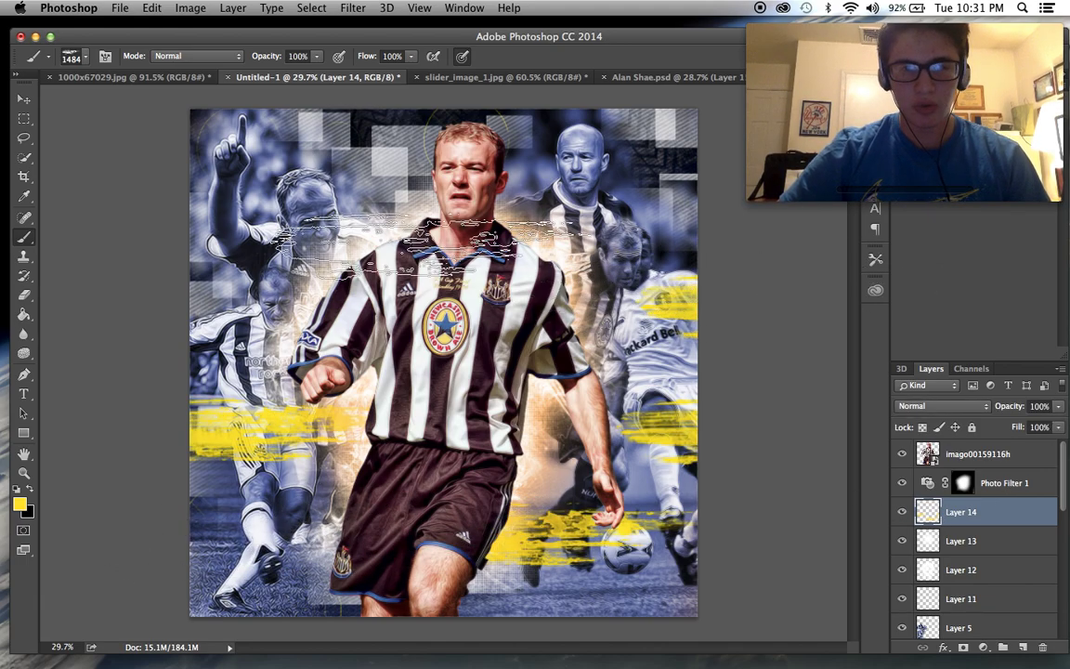
{"action": "left_click", "coordinate": [391, 228]}
Step: Move the Layer 3 player photo slightly right and down with the Move tool
{"action": "scroll", "coordinate": [999, 614], "scroll_direction": "down", "scroll_amount": 5}
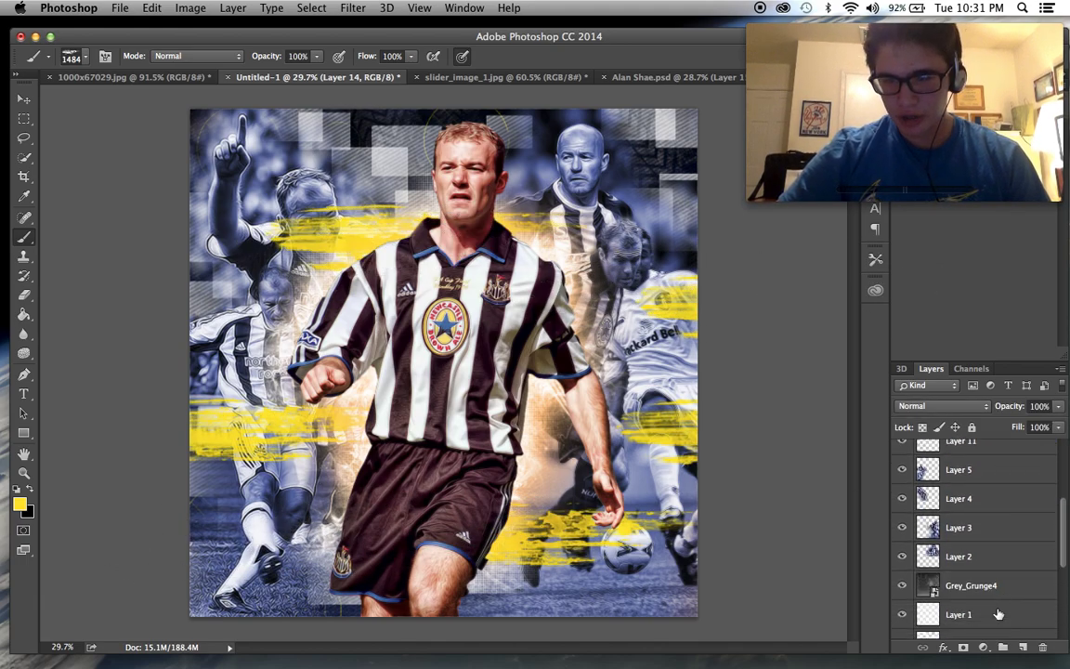
{"action": "left_click", "coordinate": [963, 527]}
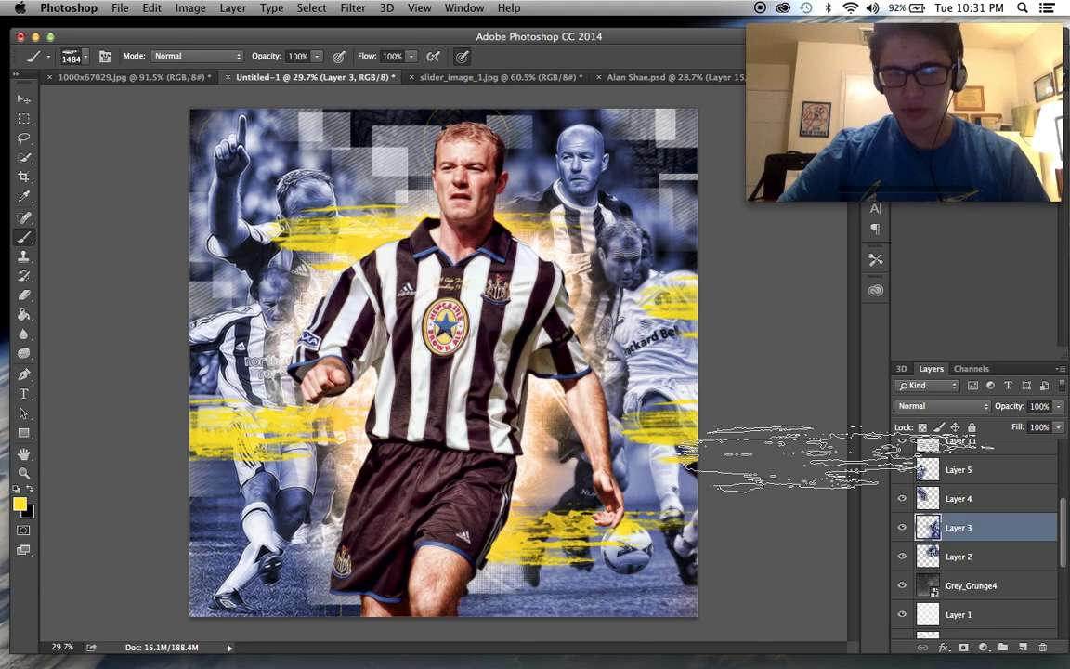
{"action": "left_click", "coordinate": [23, 101]}
{"action": "left_click_drag", "start_coordinate": [289, 200], "coordinate": [354, 222]}
{"action": "scroll", "coordinate": [1016, 518], "scroll_direction": "up", "scroll_amount": 5}
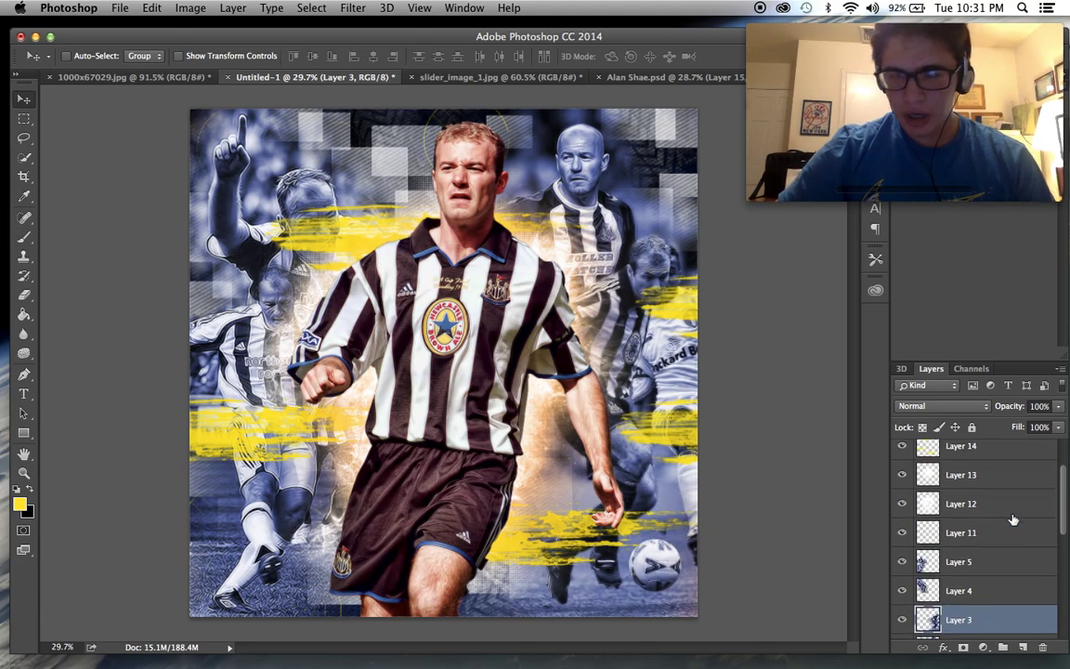
Step: Erase the yellow streak over the upper-left player's face on Layer 14 with a 300 px eraser
{"action": "left_click", "coordinate": [925, 512]}
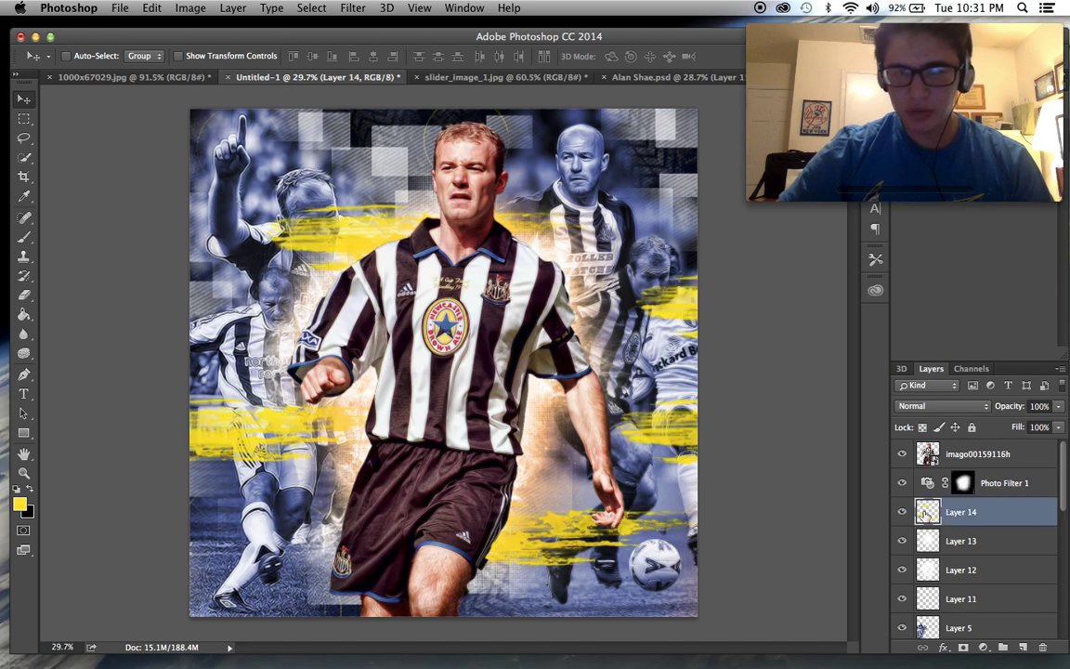
{"action": "left_click", "coordinate": [21, 293]}
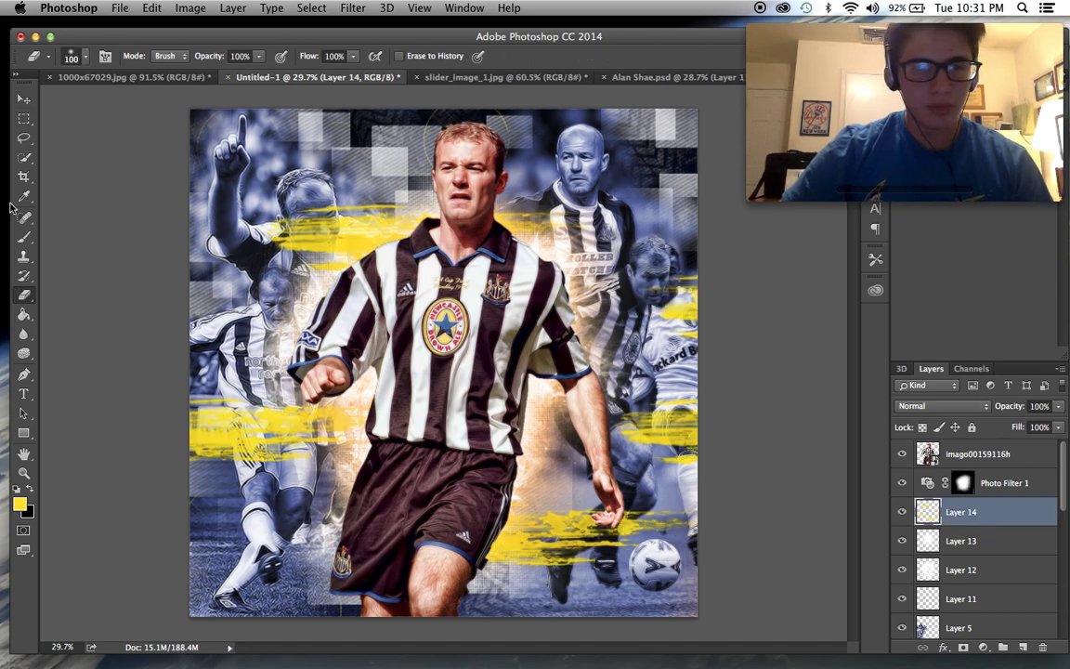
{"action": "left_click", "coordinate": [24, 236]}
{"action": "left_click", "coordinate": [24, 293]}
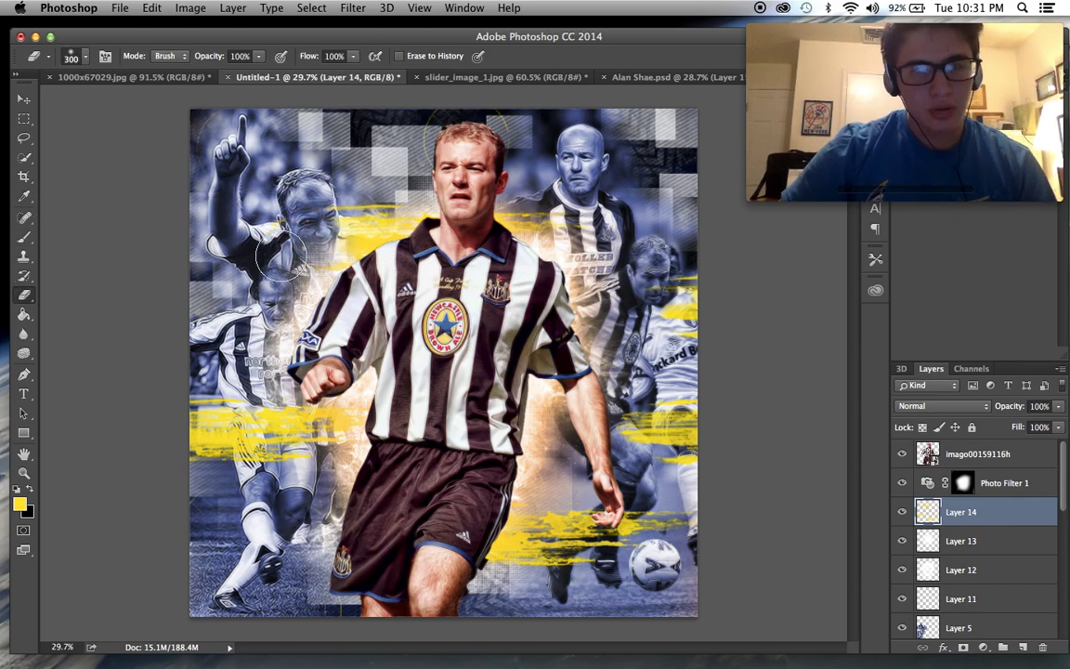
Step: Paint more yellow streaks on Layer 14 at the upper left, right and lower left with the 1484 px brush, and along the top at 1000 px
{"action": "left_click", "coordinate": [22, 239]}
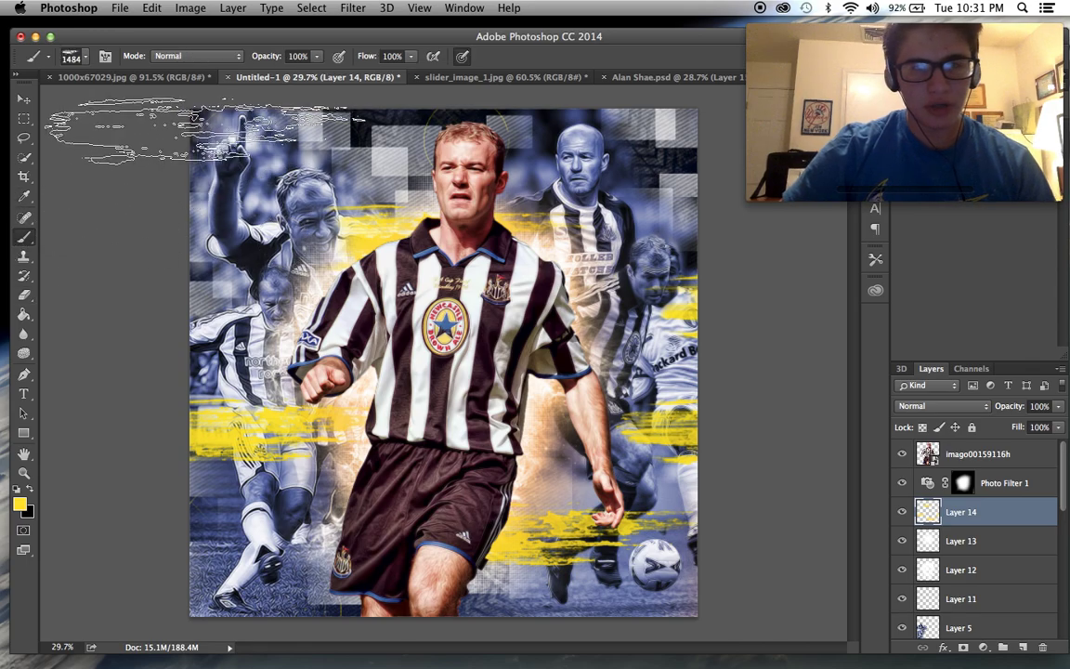
{"action": "left_click", "coordinate": [176, 130]}
{"action": "left_click", "coordinate": [711, 206]}
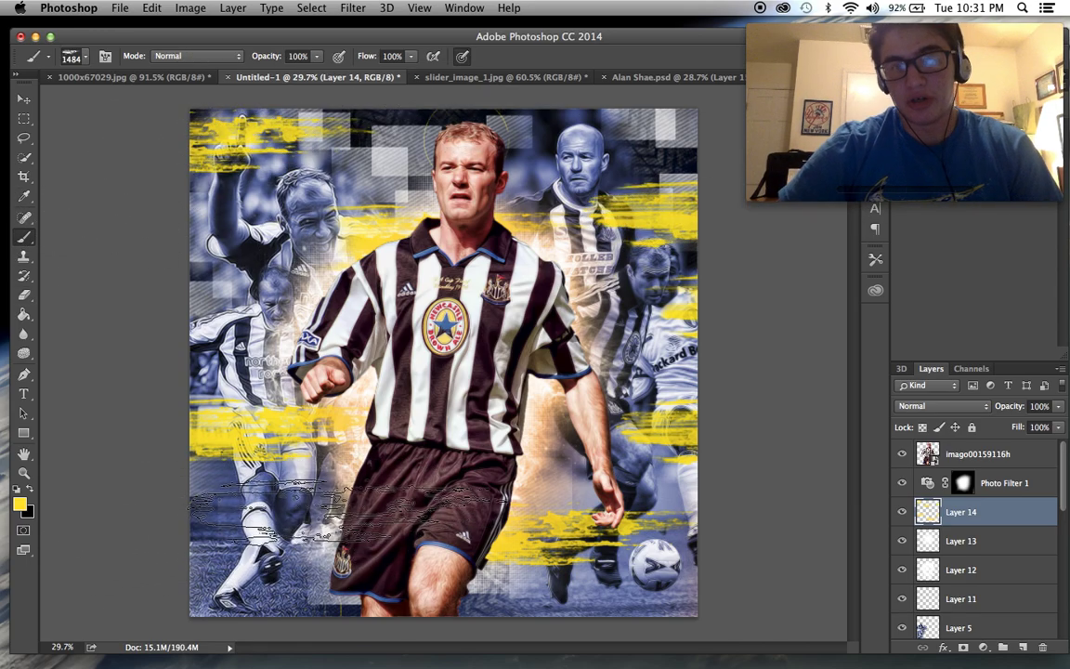
{"action": "left_click", "coordinate": [270, 502]}
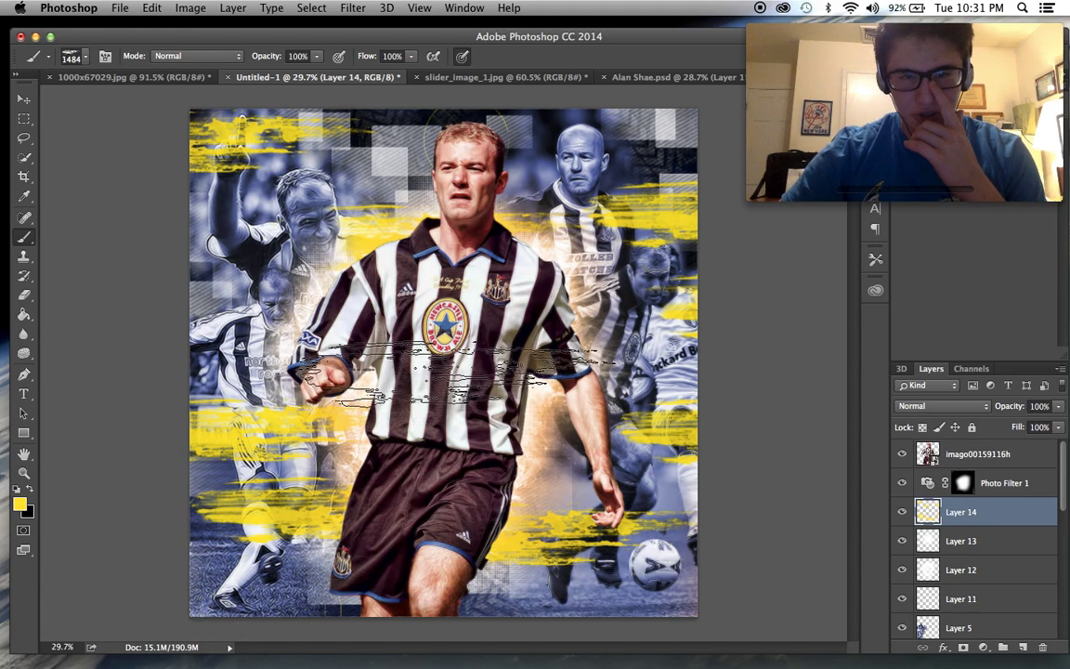
{"action": "scroll", "coordinate": [657, 490], "scroll_direction": "up", "scroll_amount": 3}
{"action": "scroll", "coordinate": [777, 531], "scroll_direction": "down", "scroll_amount": 3}
{"action": "scroll", "coordinate": [777, 530], "scroll_direction": "up", "scroll_amount": 3}
{"action": "scroll", "coordinate": [641, 509], "scroll_direction": "down", "scroll_amount": 3}
{"action": "key", "text": "bracketleft"}
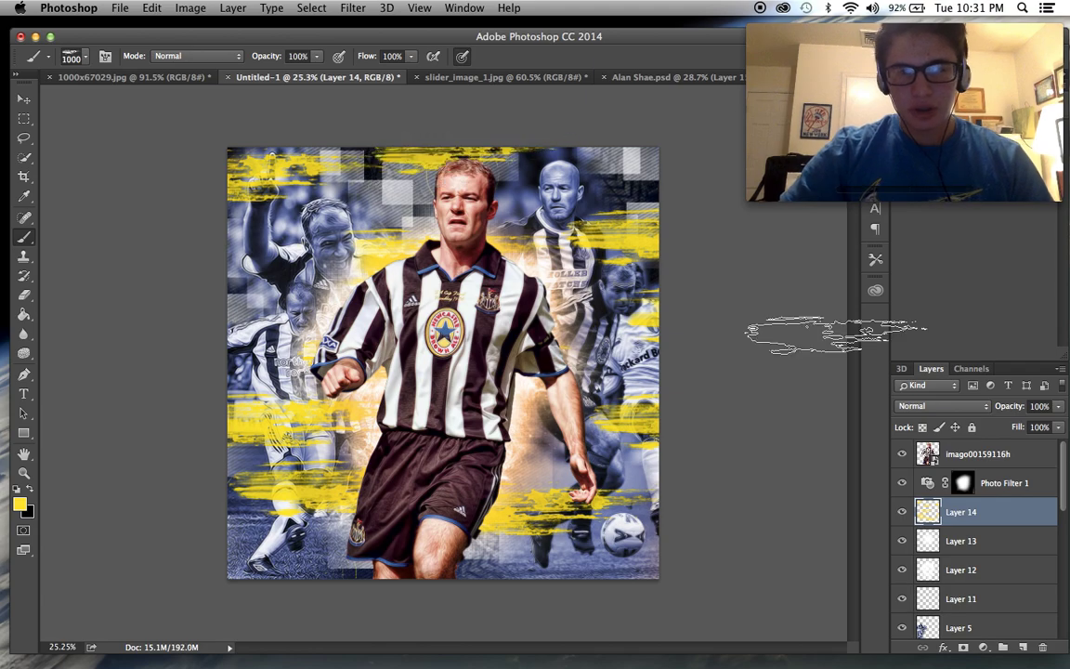
Step: Compare Multiply and Soft Light on Layer 14, settling on the Overlay blend mode
{"action": "left_click", "coordinate": [924, 406]}
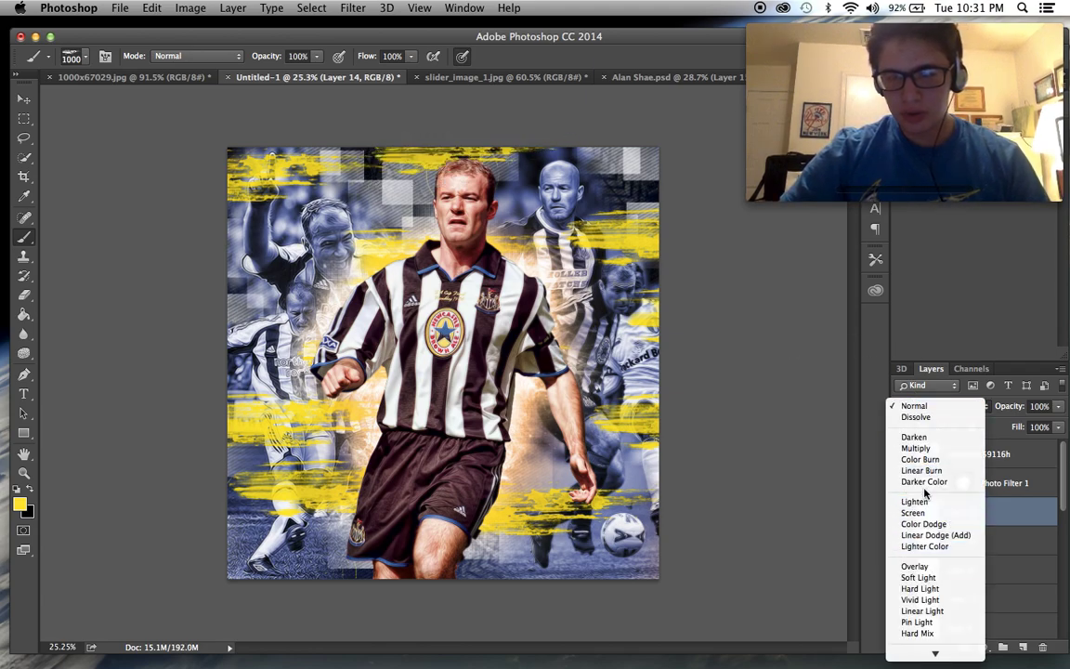
{"action": "left_click", "coordinate": [915, 448]}
{"action": "key", "text": "super+plus"}
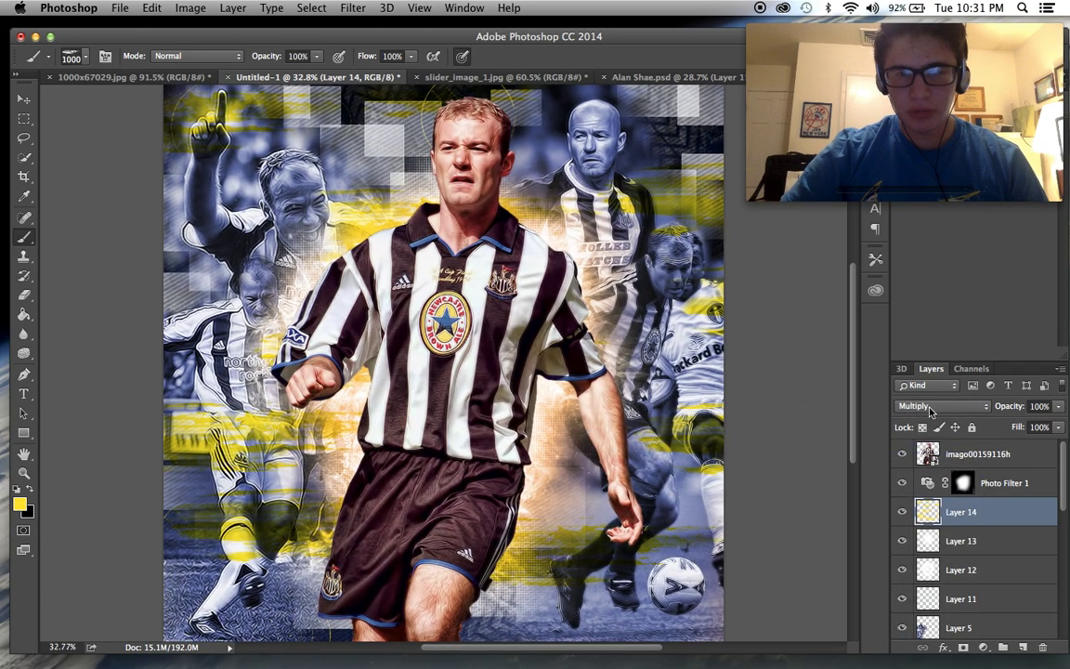
{"action": "left_click", "coordinate": [943, 406]}
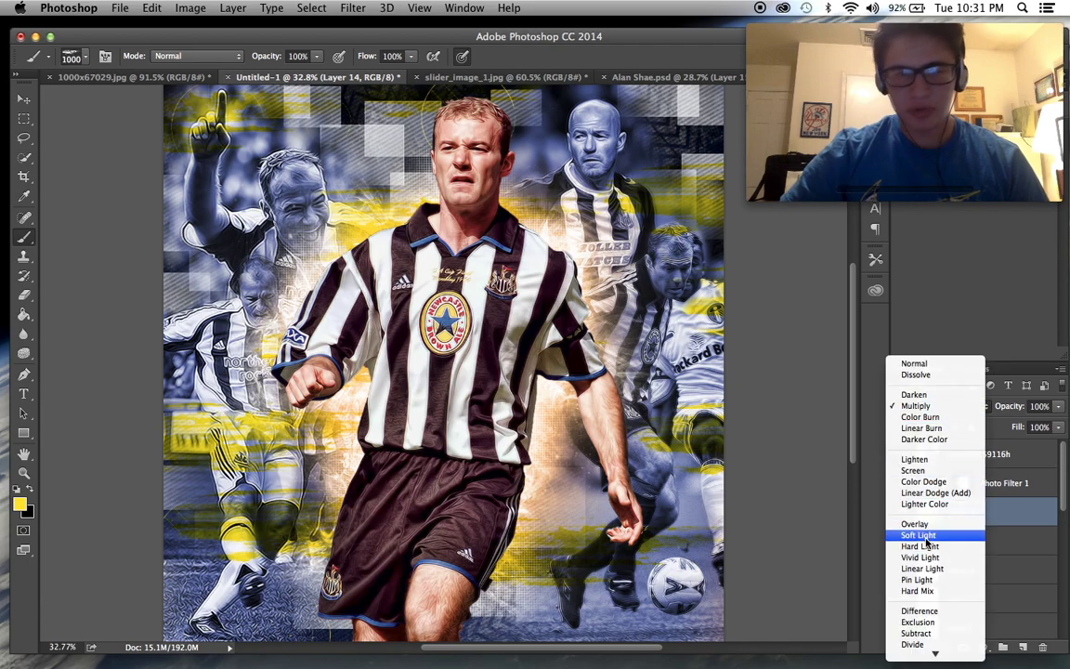
{"action": "left_click", "coordinate": [920, 535]}
{"action": "left_click", "coordinate": [919, 407]}
{"action": "left_click", "coordinate": [887, 396]}
{"action": "left_click", "coordinate": [887, 406]}
{"action": "left_click", "coordinate": [888, 405]}
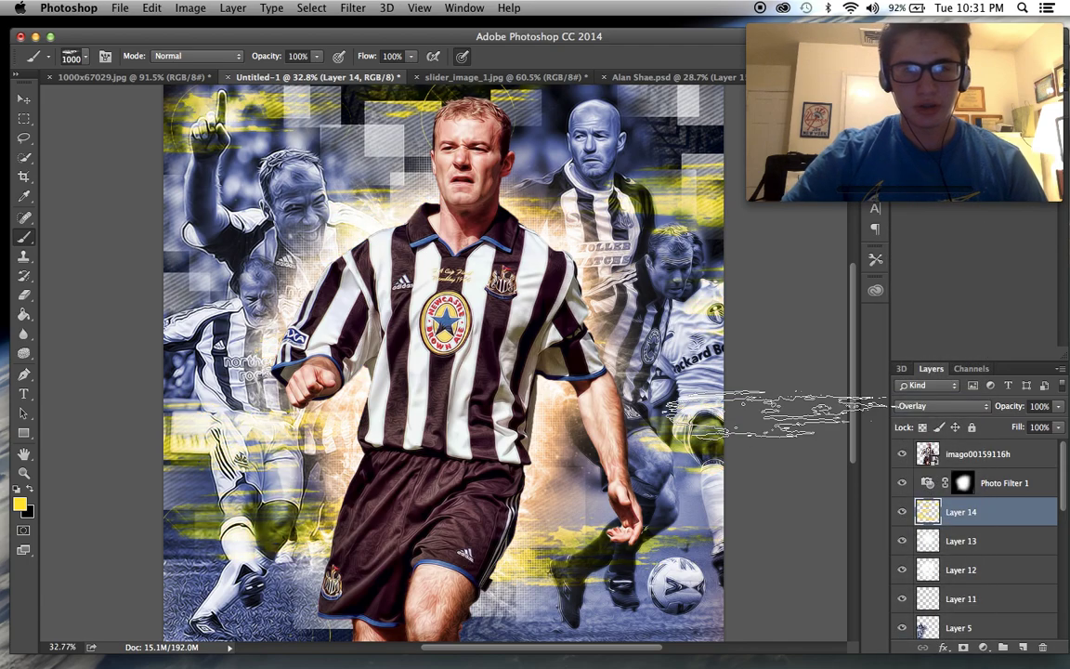
Step: Add yellow streaks along the bottom grass and over the right-hand players on Layer 14 with a 1200 px dry-stroke brush
{"action": "scroll", "coordinate": [782, 414], "scroll_direction": "down", "scroll_amount": 2}
{"action": "scroll", "coordinate": [783, 414], "scroll_direction": "up", "scroll_amount": 2}
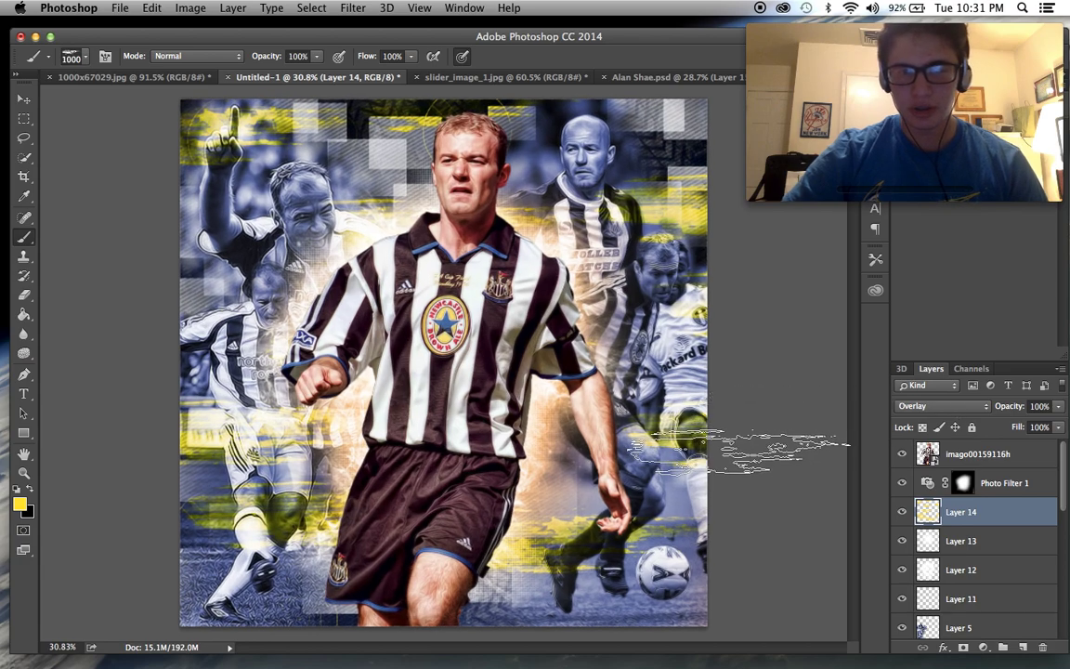
{"action": "key", "text": "bracketright"}
{"action": "key", "text": "bracketright"}
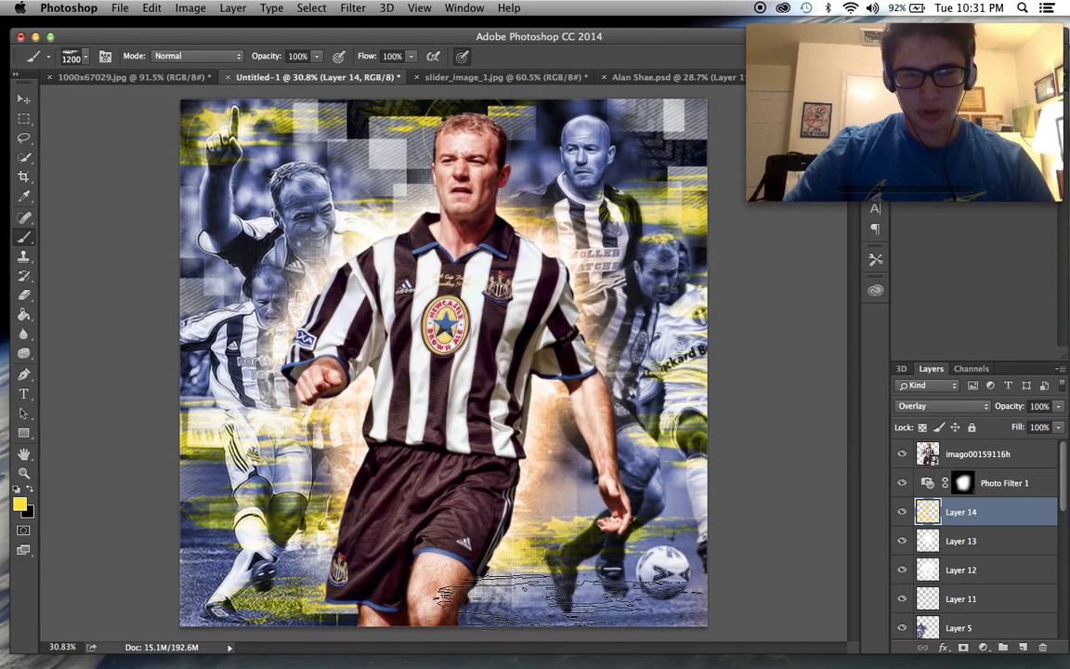
{"action": "scroll", "coordinate": [669, 446], "scroll_direction": "down", "scroll_amount": 1}
{"action": "scroll", "coordinate": [669, 448], "scroll_direction": "up", "scroll_amount": 1}
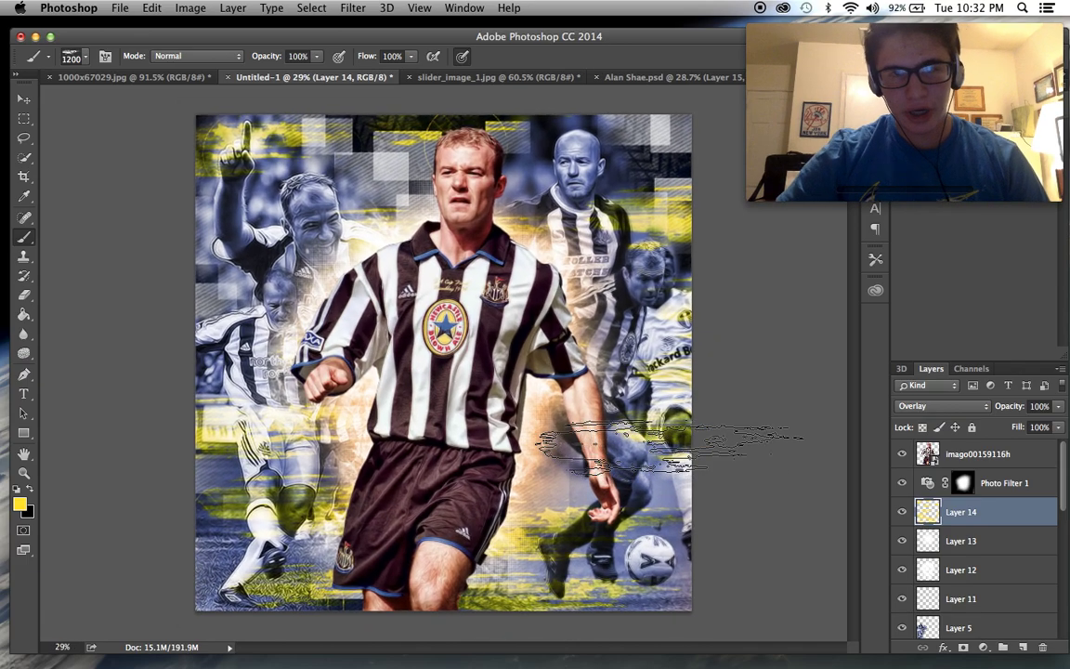
{"action": "scroll", "coordinate": [788, 490], "scroll_direction": "down", "scroll_amount": 1}
{"action": "scroll", "coordinate": [753, 489], "scroll_direction": "up", "scroll_amount": 1}
{"action": "scroll", "coordinate": [786, 492], "scroll_direction": "up", "scroll_amount": 1}
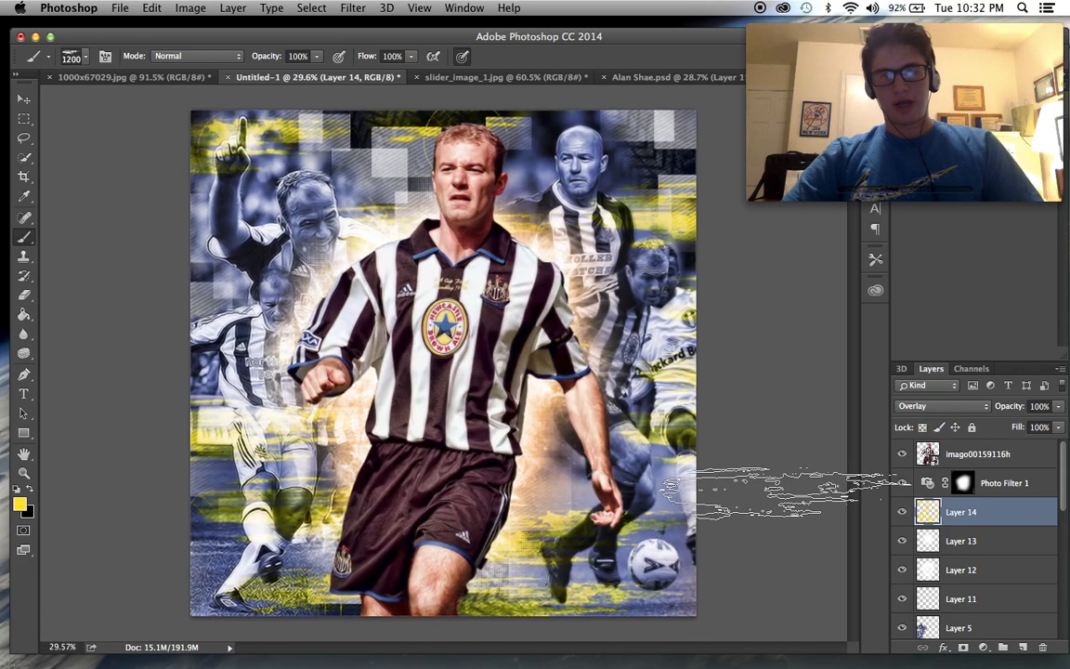
{"action": "scroll", "coordinate": [786, 492], "scroll_direction": "down", "scroll_amount": 1}
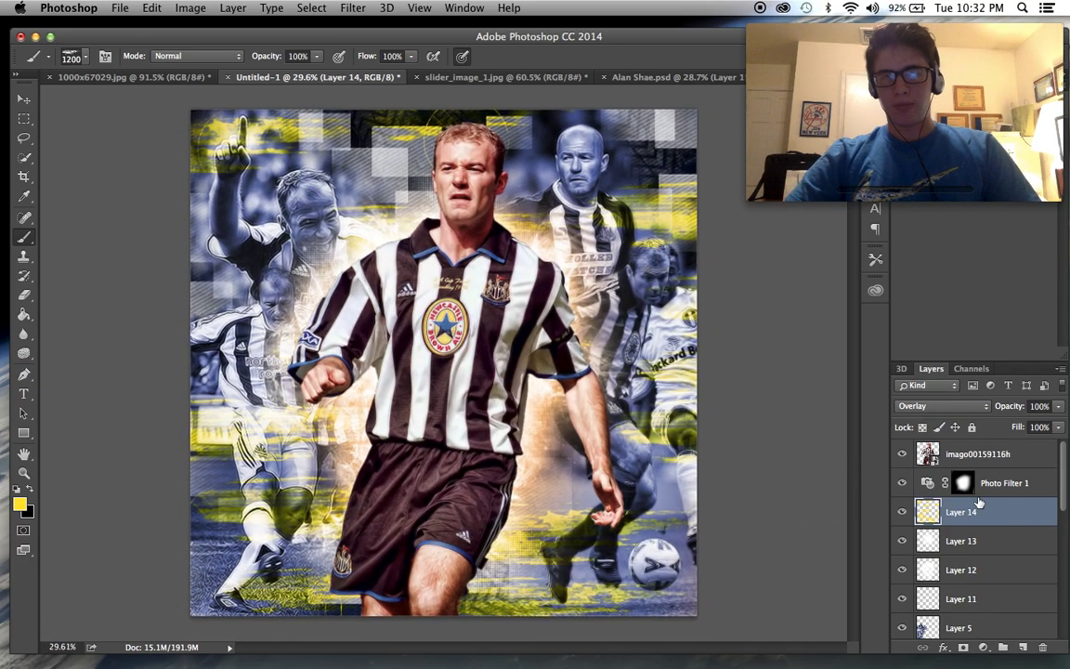
Step: Add the text WFA in the poster's upper-right corner in 48 pt Avengeance Heroic Avenger, coloured black #000000
{"action": "left_click", "coordinate": [24, 396]}
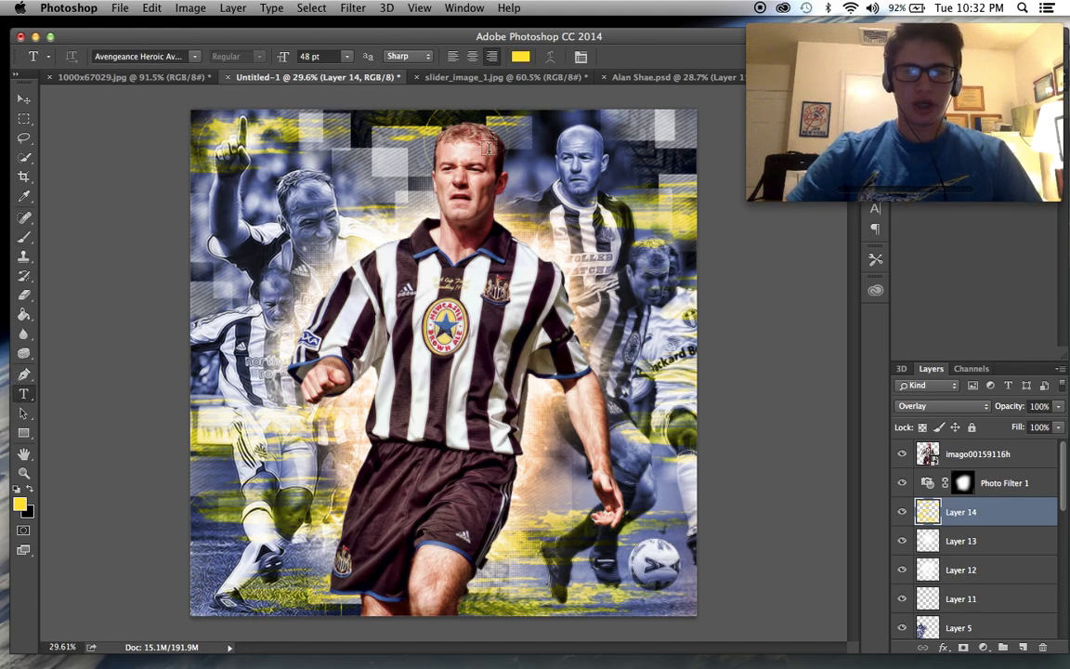
{"action": "left_click_drag", "start_coordinate": [613, 117], "coordinate": [692, 198]}
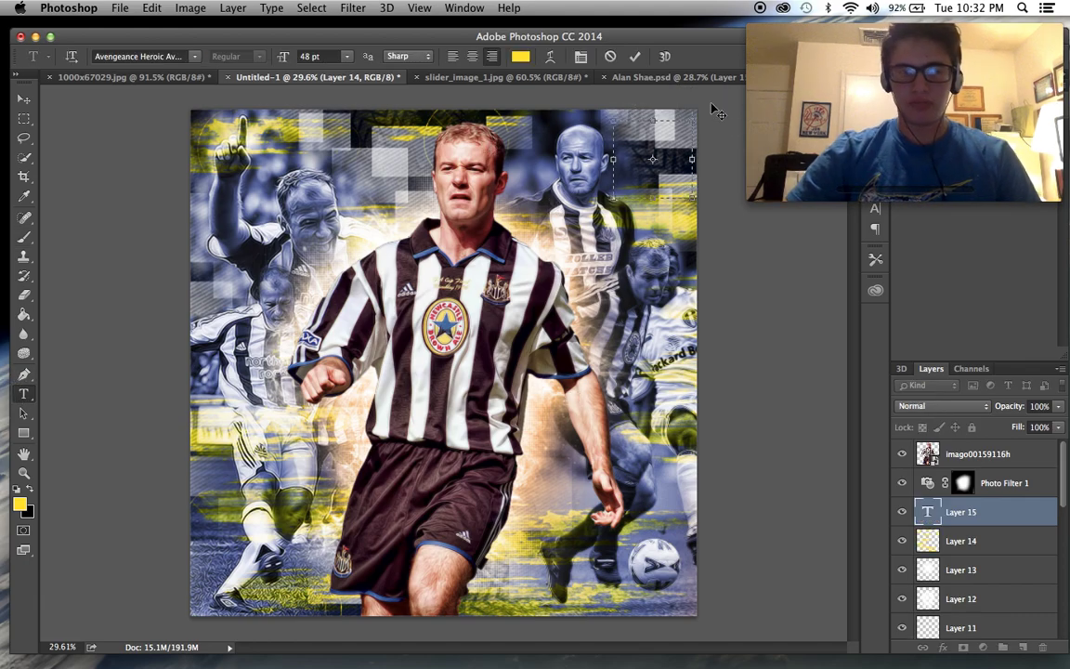
{"action": "type", "text": "WFA"}
{"action": "key", "text": "super+a"}
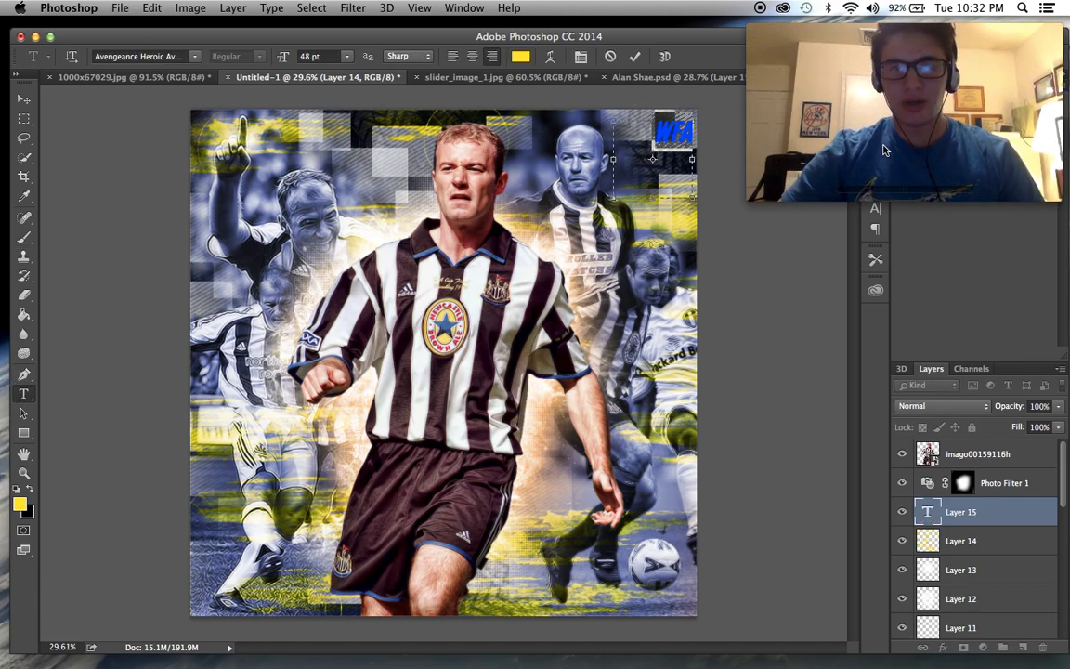
{"action": "left_click", "coordinate": [521, 57]}
{"action": "type", "text": "000000"}
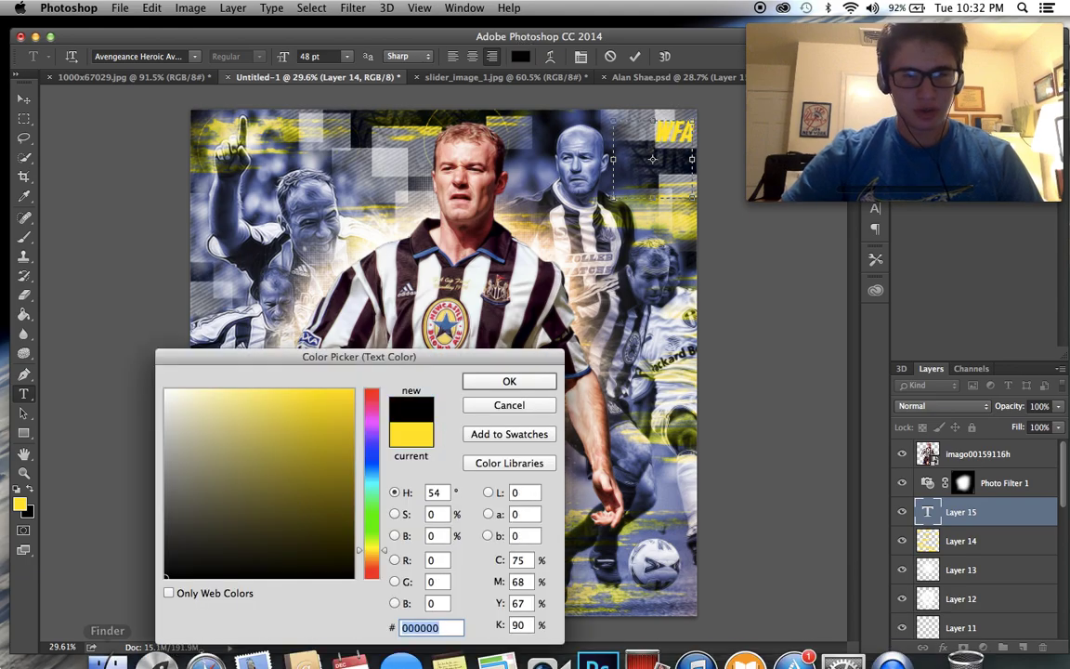
{"action": "left_click", "coordinate": [469, 381]}
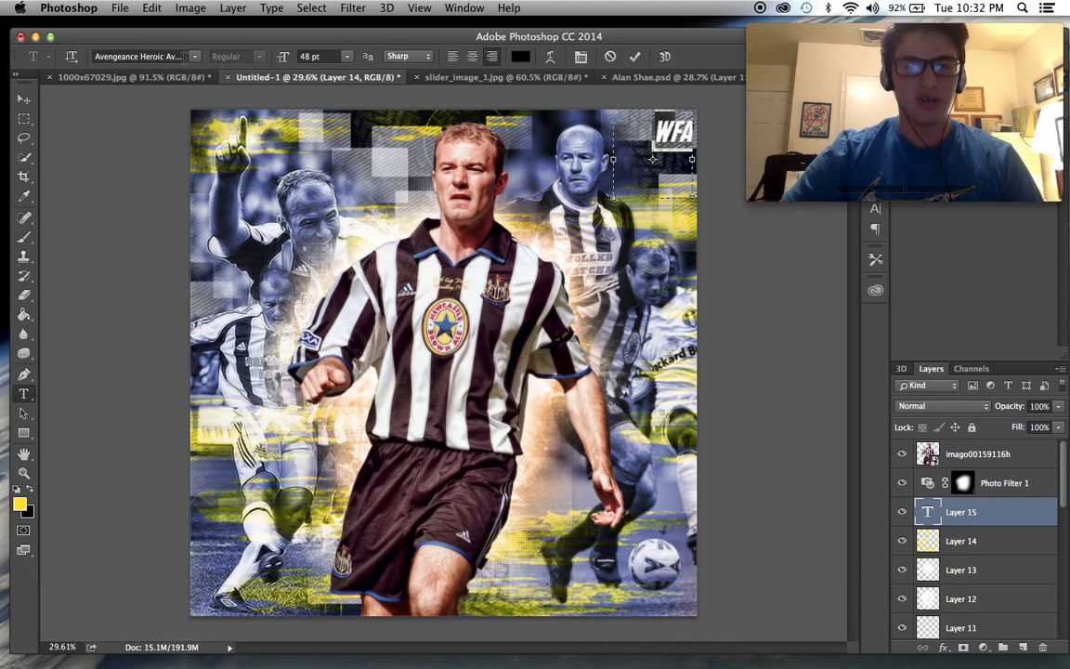
Step: Look up the WFA text's typeface in the font list
{"action": "left_click_drag", "start_coordinate": [758, 94], "coordinate": [644, 290]}
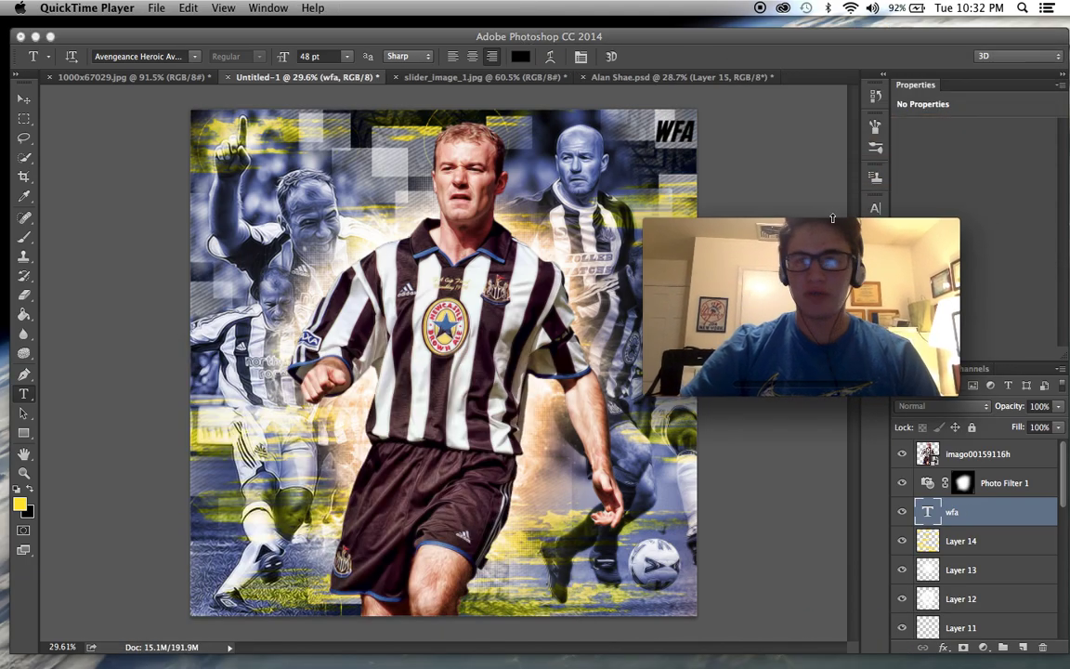
{"action": "left_click", "coordinate": [199, 57]}
{"action": "left_click", "coordinate": [196, 58]}
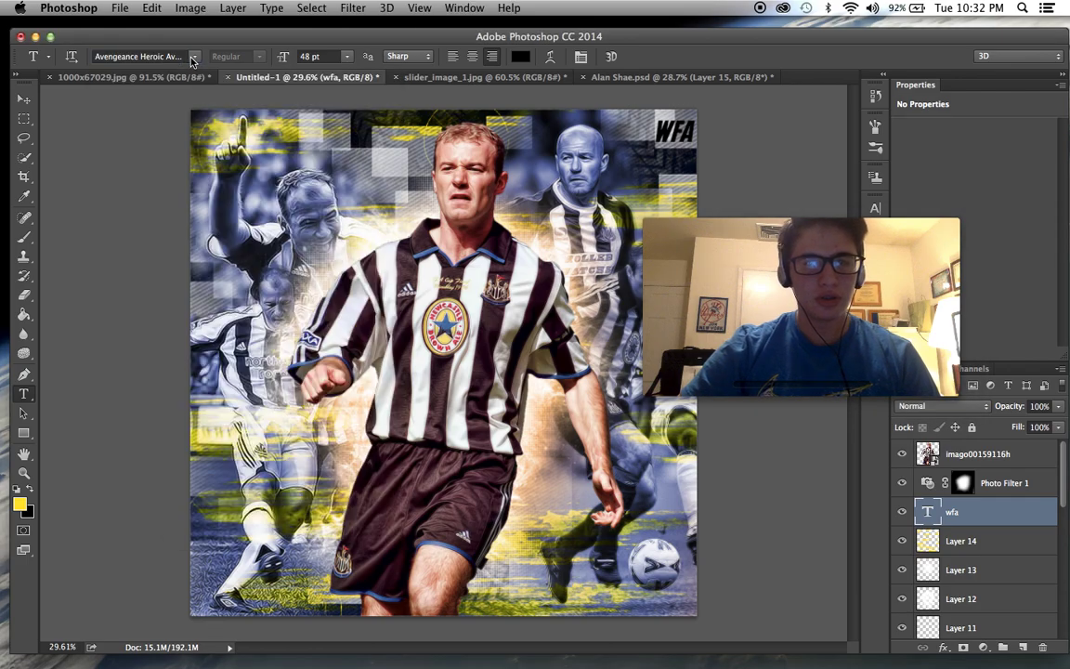
{"action": "left_click", "coordinate": [196, 58]}
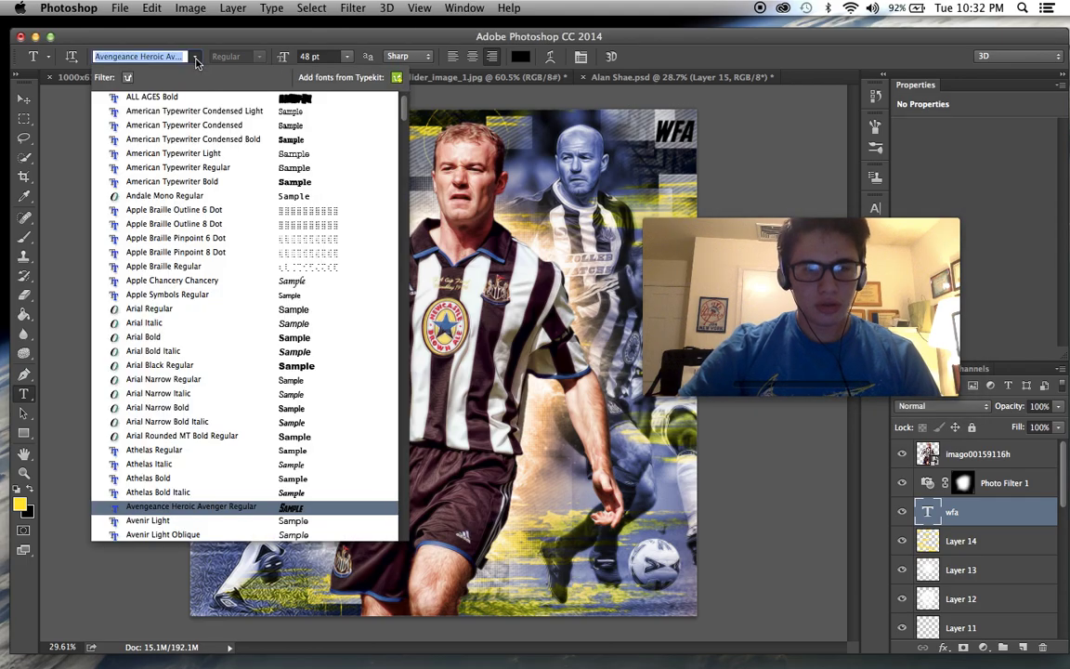
{"action": "left_click_drag", "start_coordinate": [742, 315], "coordinate": [848, 113]}
{"action": "left_click", "coordinate": [824, 251]}
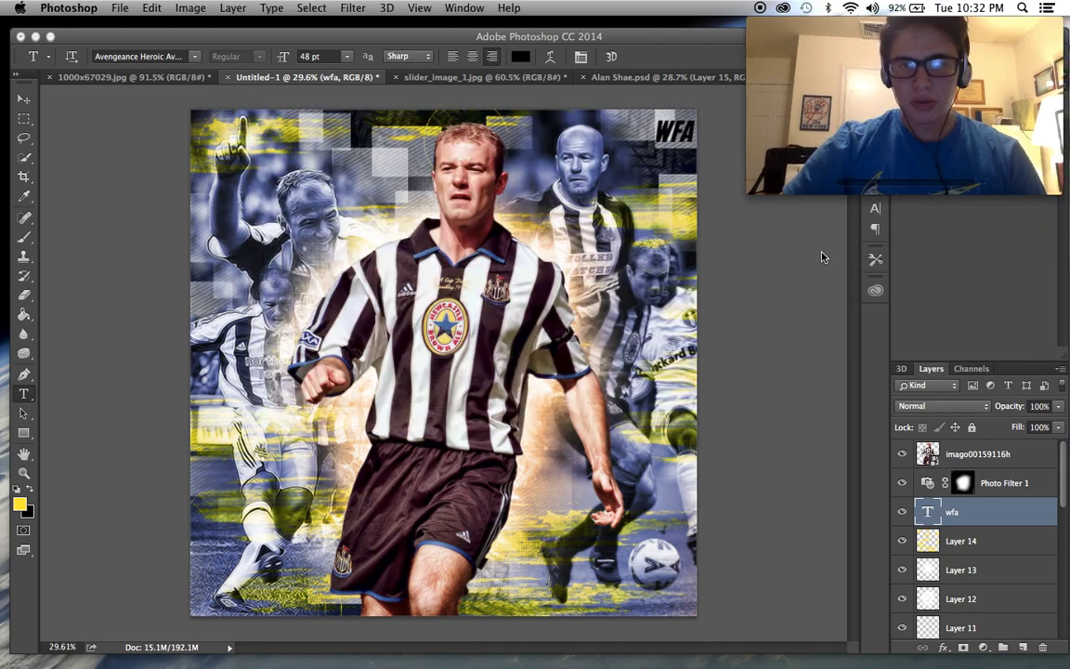
Step: Move the WFA text closer to the upper-right corner and place its layer above the central player cutout
{"action": "left_click", "coordinate": [689, 132]}
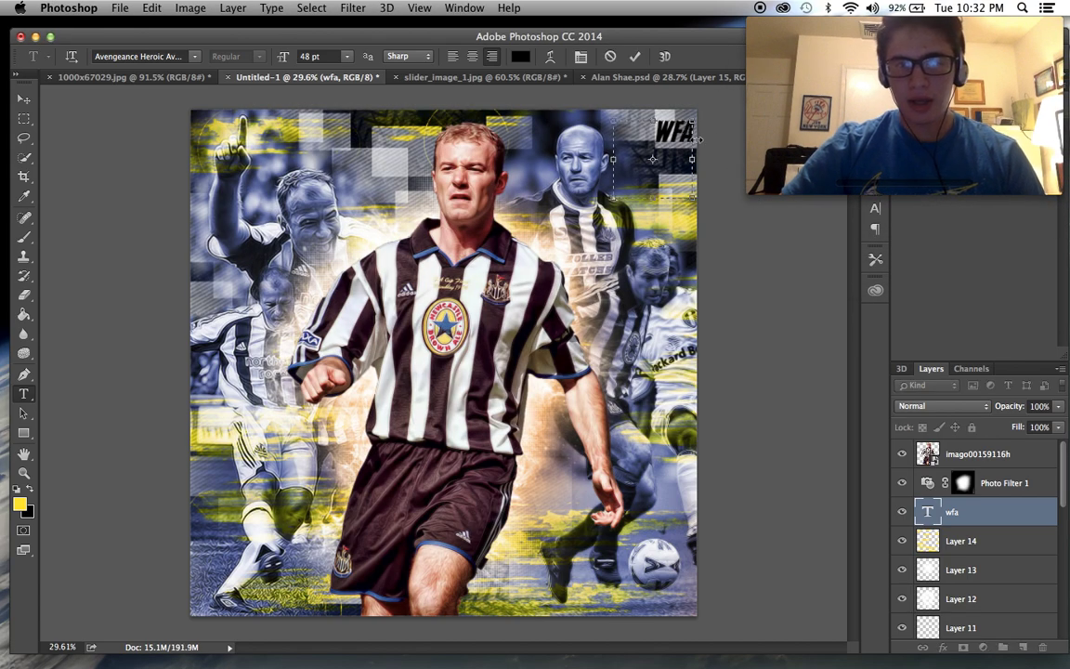
{"action": "left_click", "coordinate": [23, 98]}
{"action": "left_click_drag", "start_coordinate": [269, 130], "coordinate": [295, 135]}
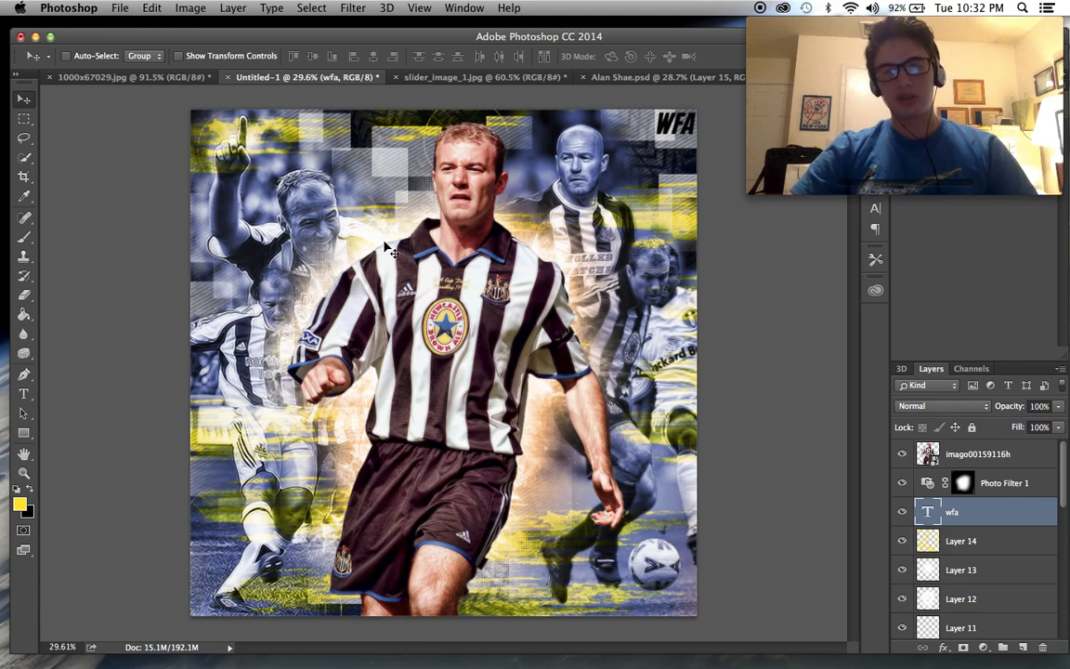
{"action": "left_click_drag", "start_coordinate": [1004, 520], "coordinate": [1000, 451]}
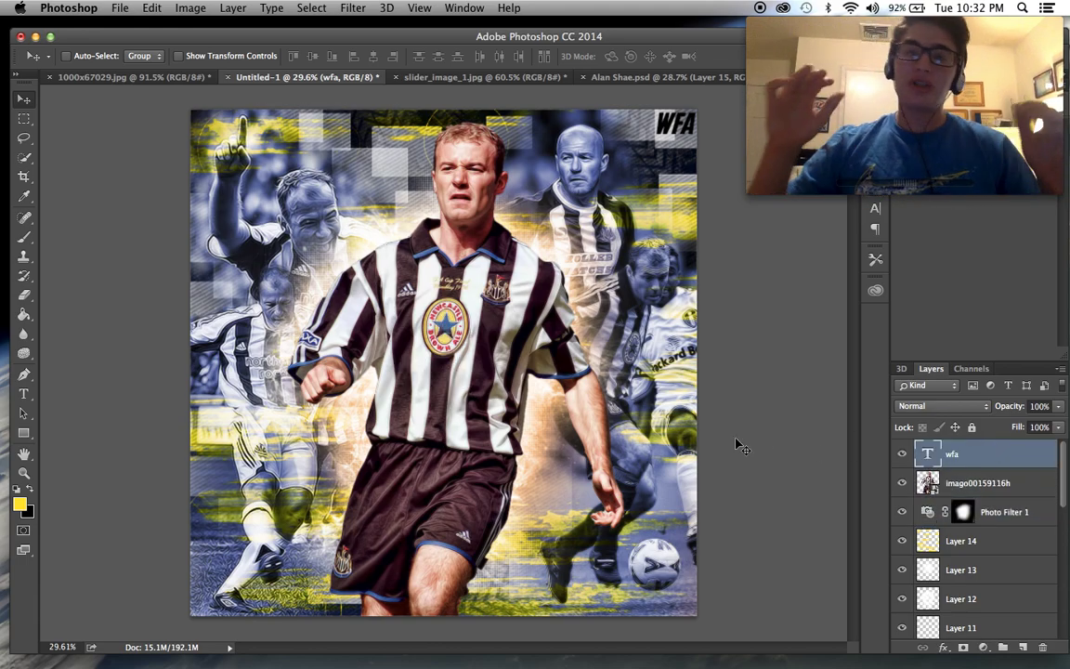